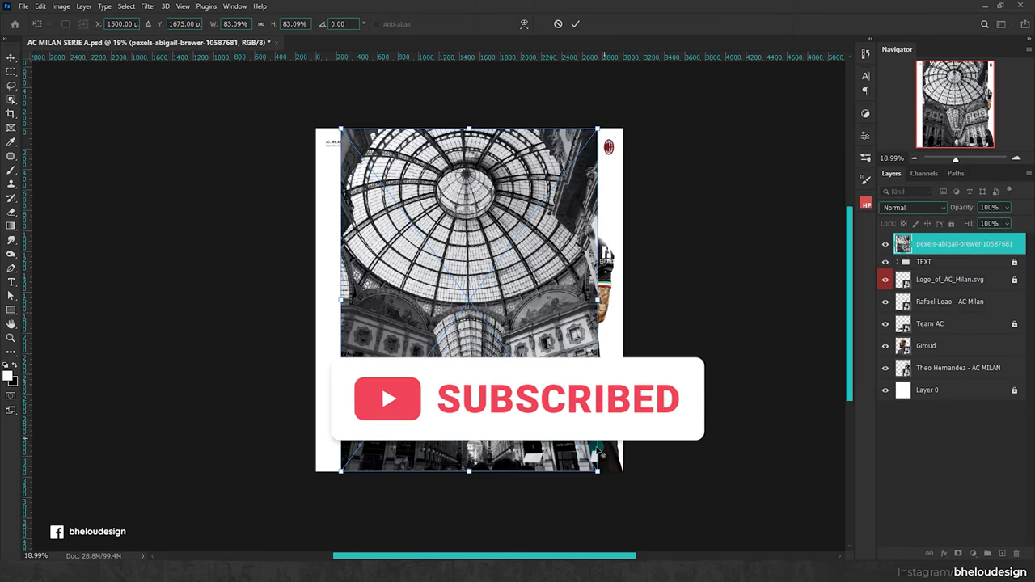
Step: Enlarge the dome photo to fill the poster and move it below Giroud
left_click_drag(597, 470, 624, 505)
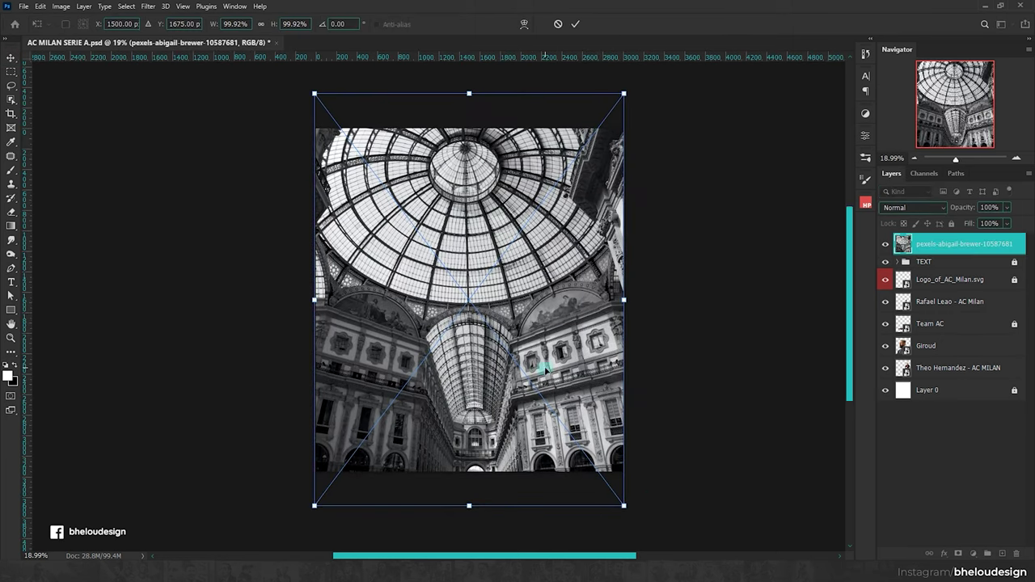
key("Return")
key("ctrl+0")
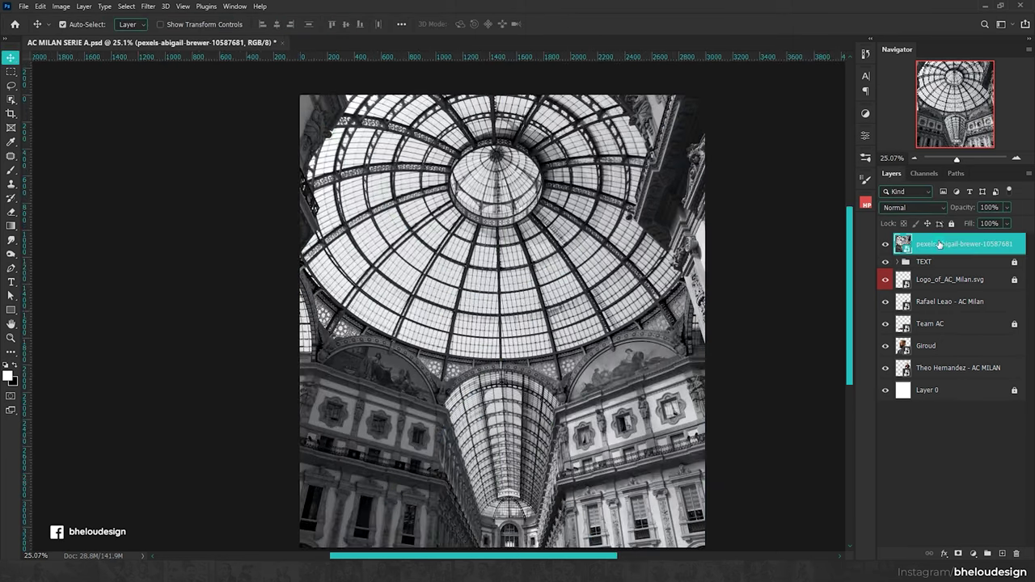
left_click_drag(921, 243, 930, 357)
Step: Place the sky photo below the dome layer and hide the dome layer
key("Return")
key("ctrl+0")
left_click_drag(953, 243, 961, 376)
left_click(962, 345)
left_click(884, 345)
left_click(962, 367)
scroll(492, 221, "down", 1)
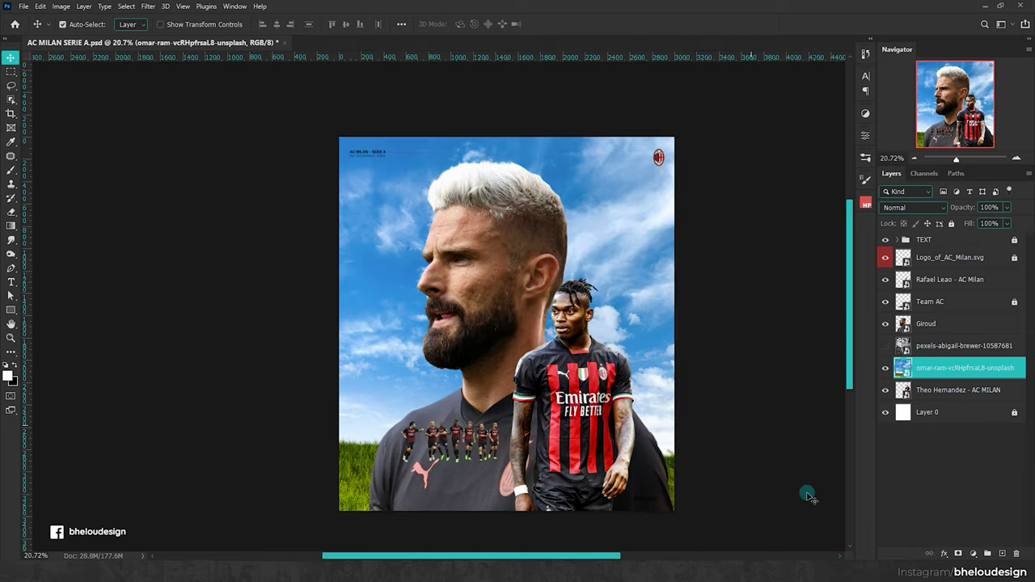
left_click(962, 553)
Step: Add a Hue/Saturation adjustment tinting the sky red (Hue +166, Saturation -32)
left_click(970, 456)
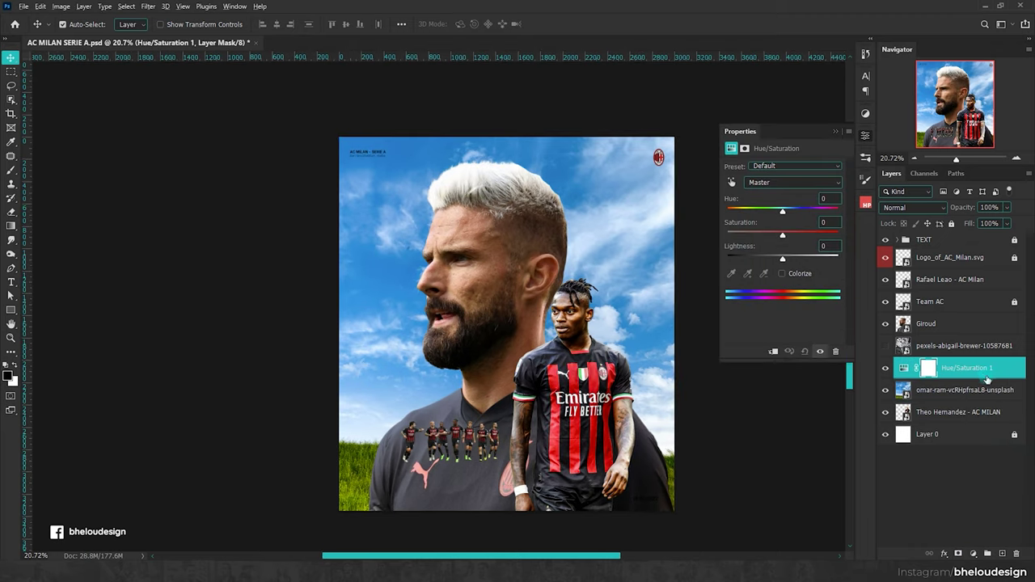
mouse_move(769, 236)
left_mouse_down()
mouse_move(748, 237)
mouse_move(763, 240)
mouse_move(760, 258)
mouse_move(785, 258)
left_mouse_up()
mouse_move(777, 211)
left_mouse_down()
mouse_move(839, 212)
mouse_move(726, 210)
mouse_move(767, 237)
mouse_move(817, 210)
mouse_move(840, 212)
left_mouse_up()
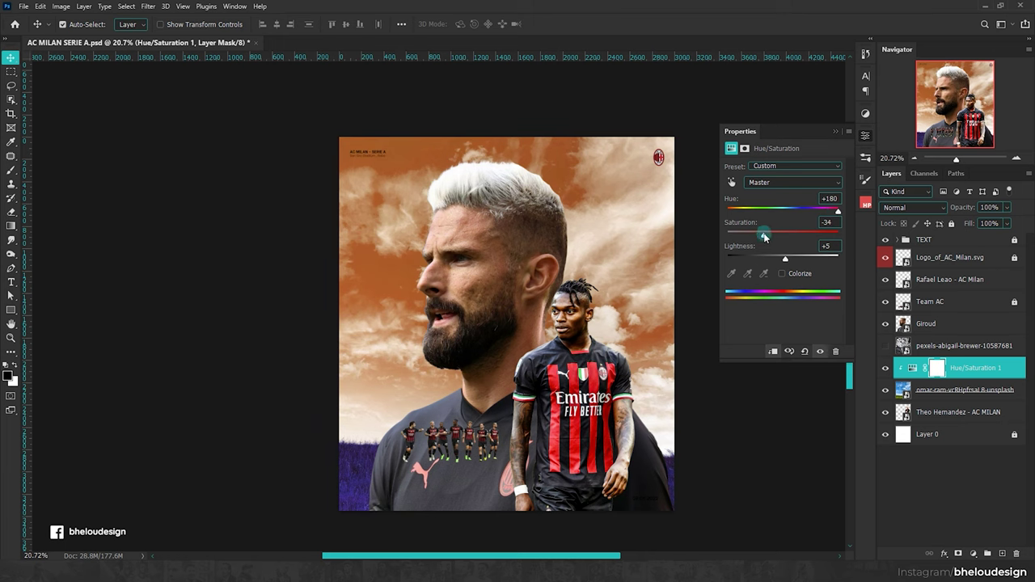
left_click_drag(838, 210, 834, 211)
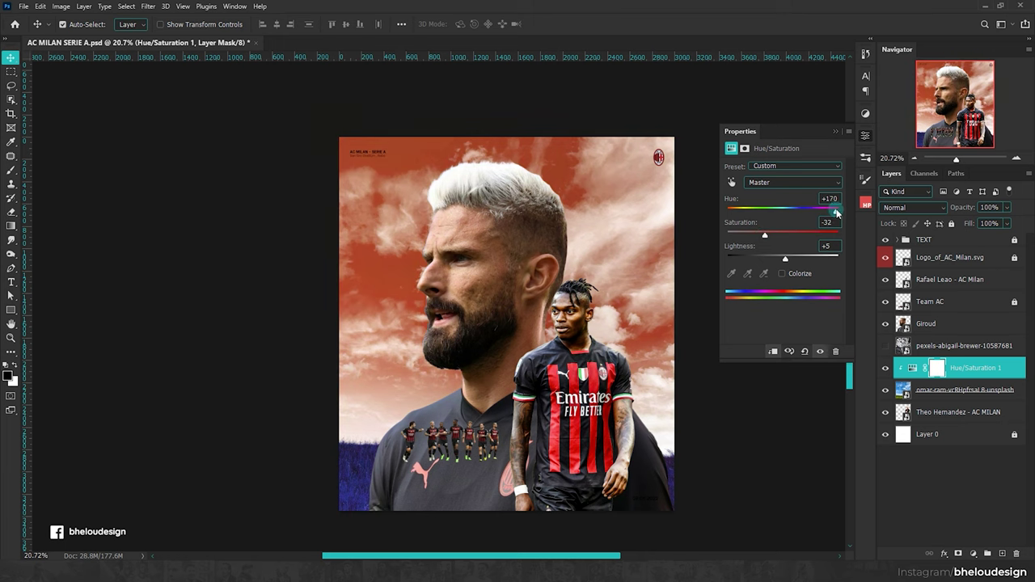
scroll(549, 232, "down", 2)
scroll(589, 231, "up", 2)
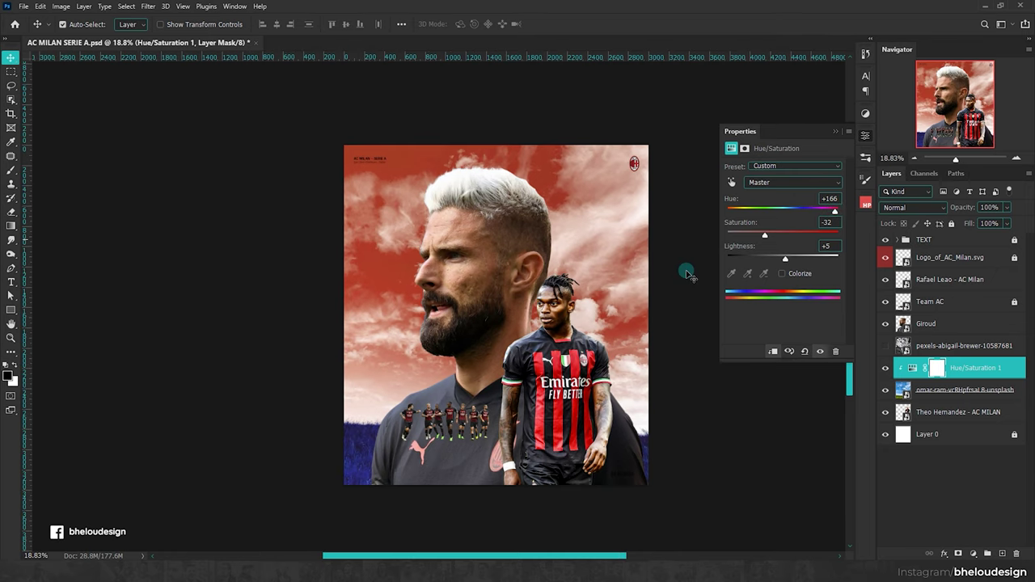
Step: Show the dome photo layer again and set its blend mode to Soft Light
left_click(946, 347)
left_click(885, 345)
left_click(914, 207)
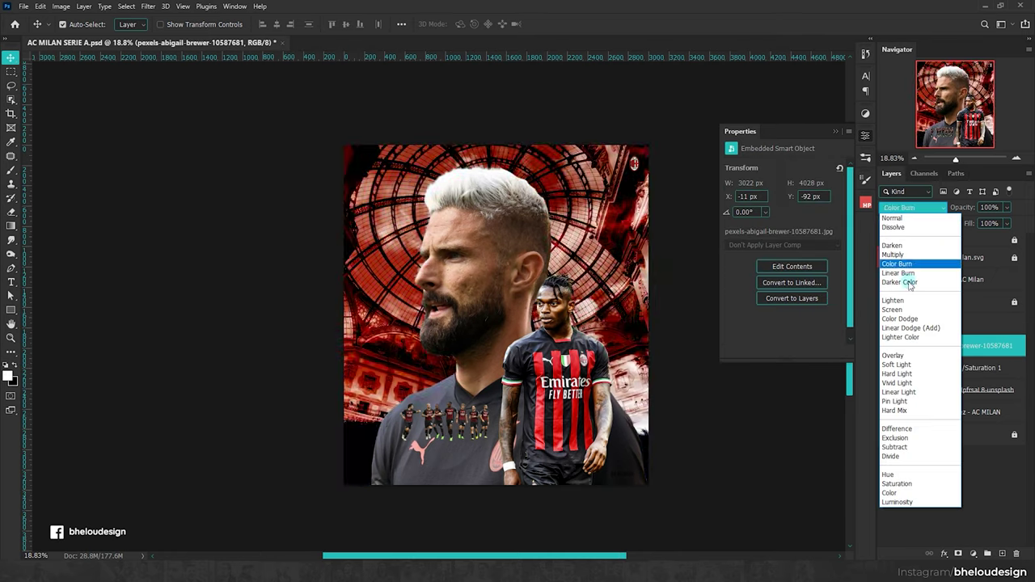
left_click(896, 366)
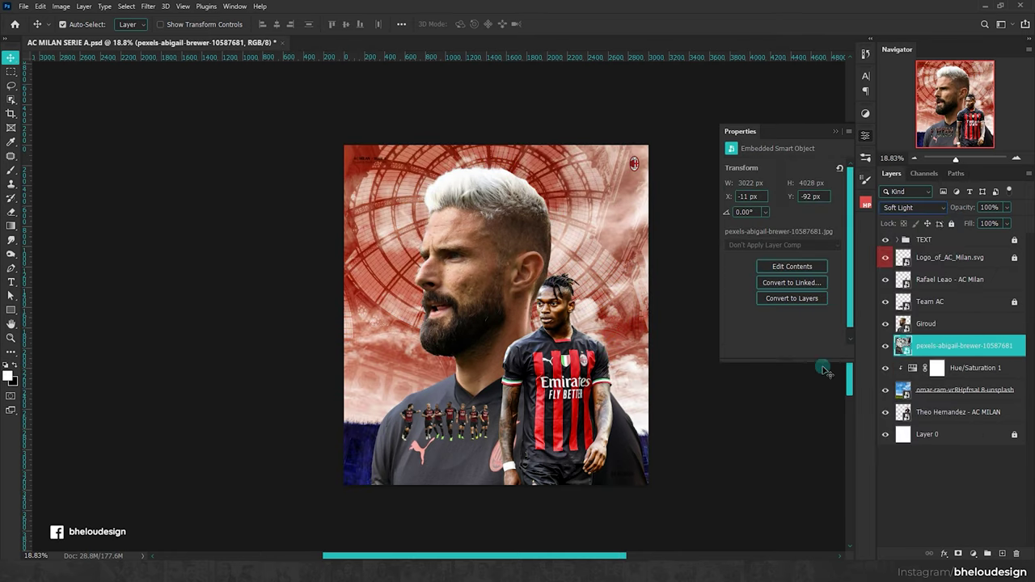
left_click(946, 477)
left_click_drag(567, 270, 558, 275)
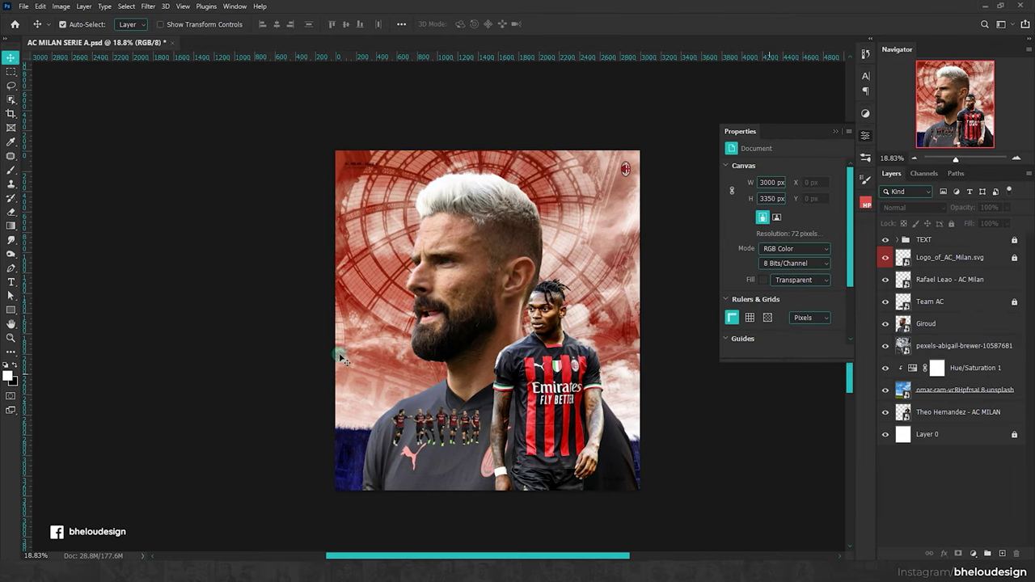
Step: Move the Theo Hernandez layer below Giroud in the layer stack
left_click(973, 300)
mouse_move(928, 413)
left_mouse_down()
mouse_move(944, 275)
mouse_move(974, 304)
left_mouse_up()
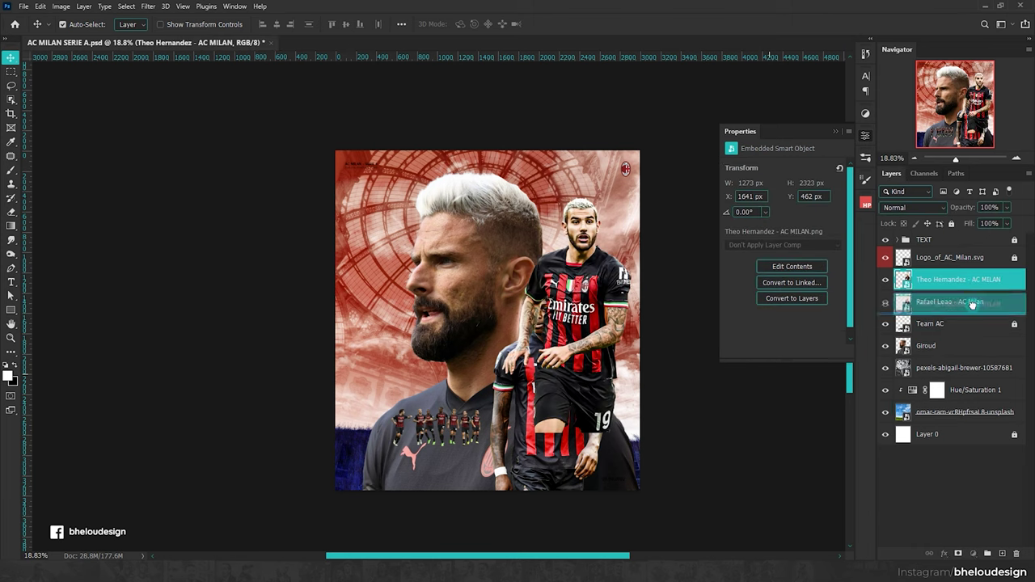
scroll(600, 265, "up", 3)
scroll(558, 267, "down", 2)
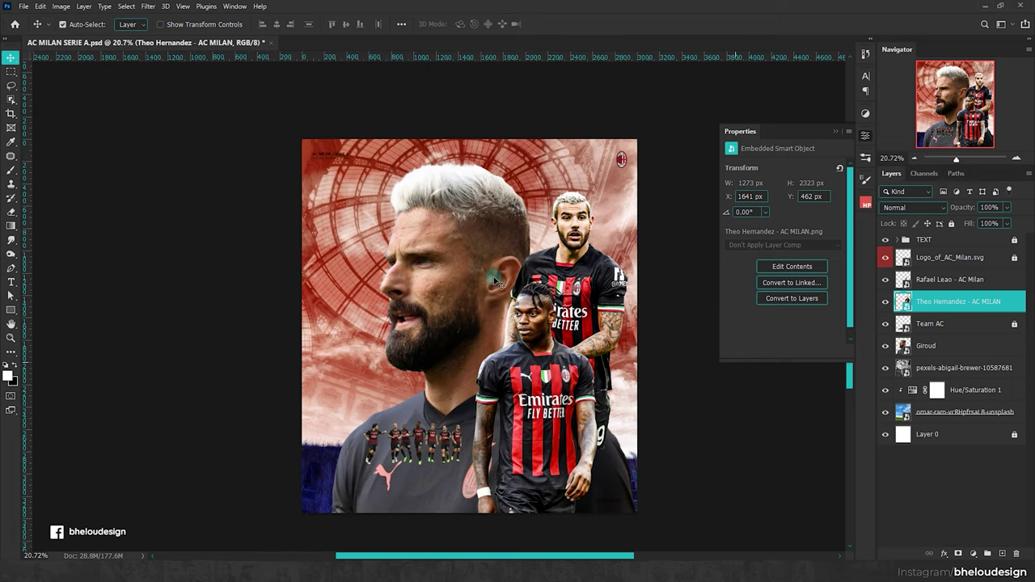
left_click_drag(952, 309, 912, 349)
Step: Nudge Theo Hernandez, Leão and Giroud slightly into position on the poster
left_click_drag(592, 301, 594, 302)
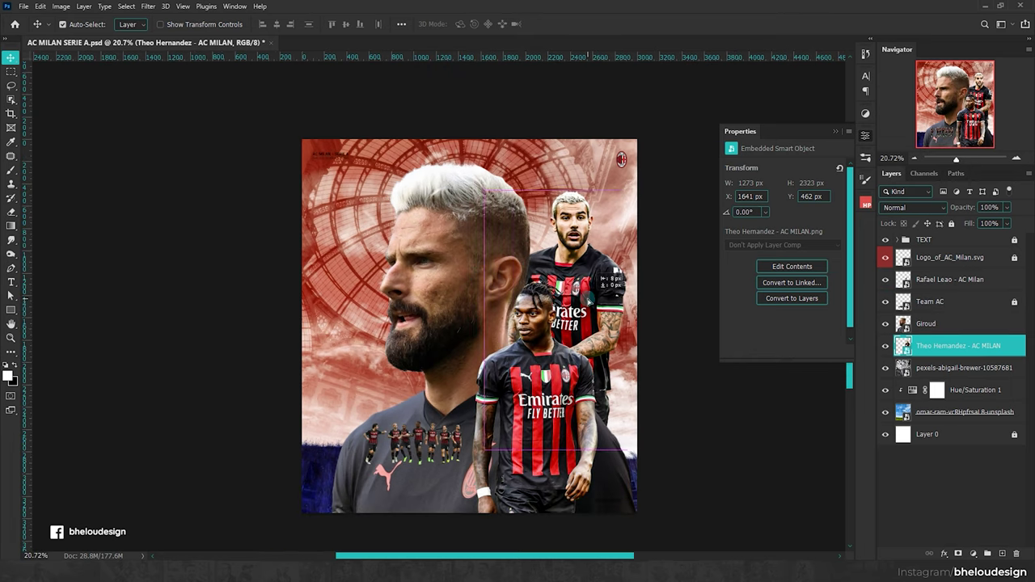
left_click_drag(538, 389, 535, 385)
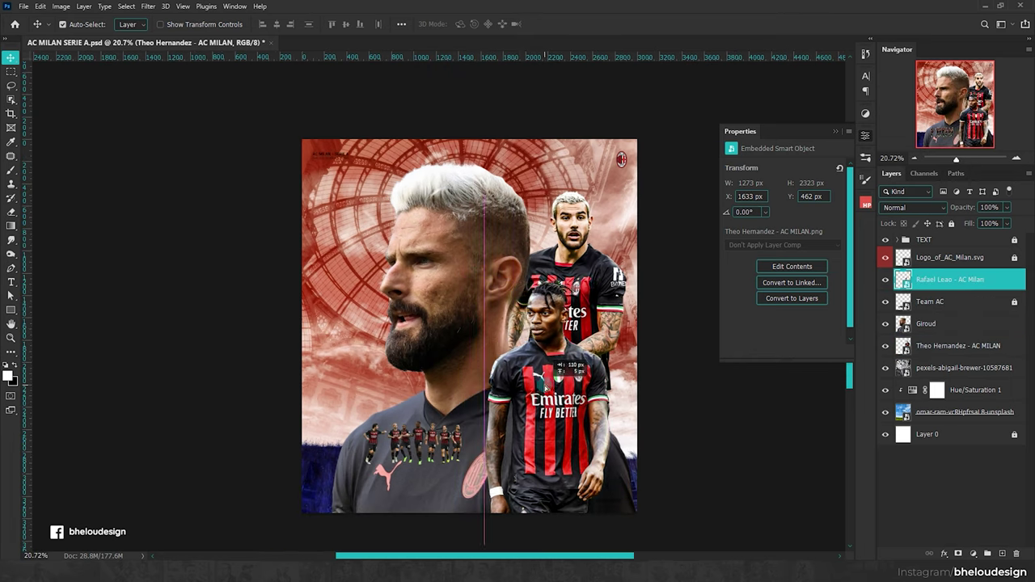
scroll(556, 317, "up", 3)
left_click_drag(568, 306, 571, 305)
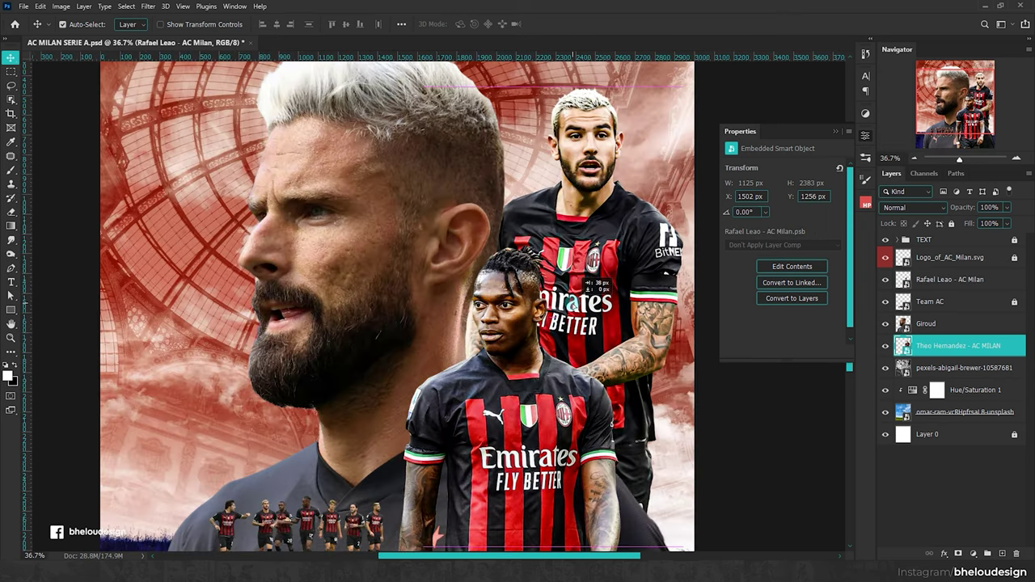
scroll(323, 517, "up", 6)
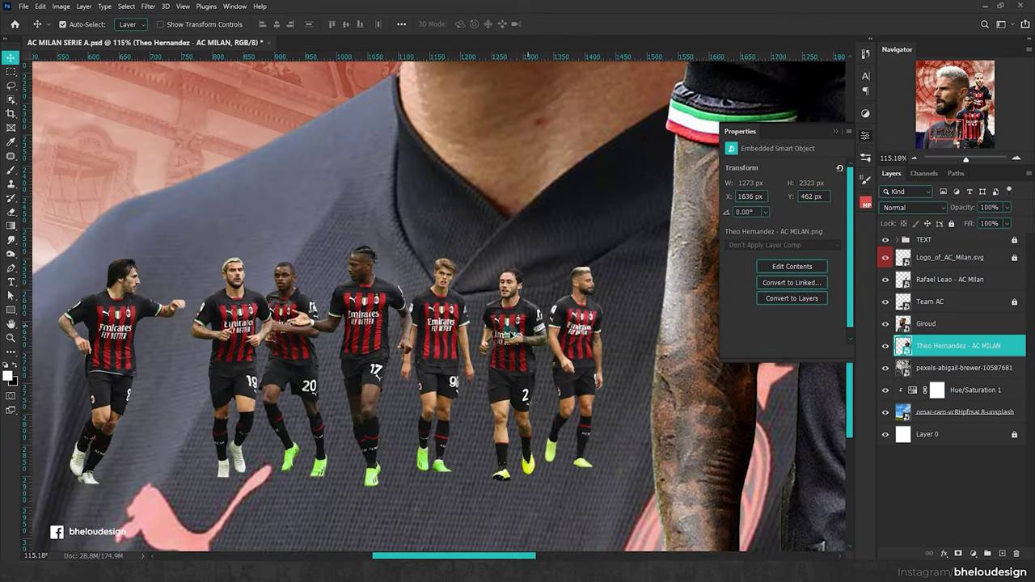
mouse_move(408, 354)
left_mouse_down()
mouse_move(427, 368)
mouse_move(443, 353)
mouse_move(384, 335)
left_mouse_up()
Step: Shift the small Team AC group slightly left and select the Giroud layer
left_click(993, 306)
scroll(388, 384, "down", 5)
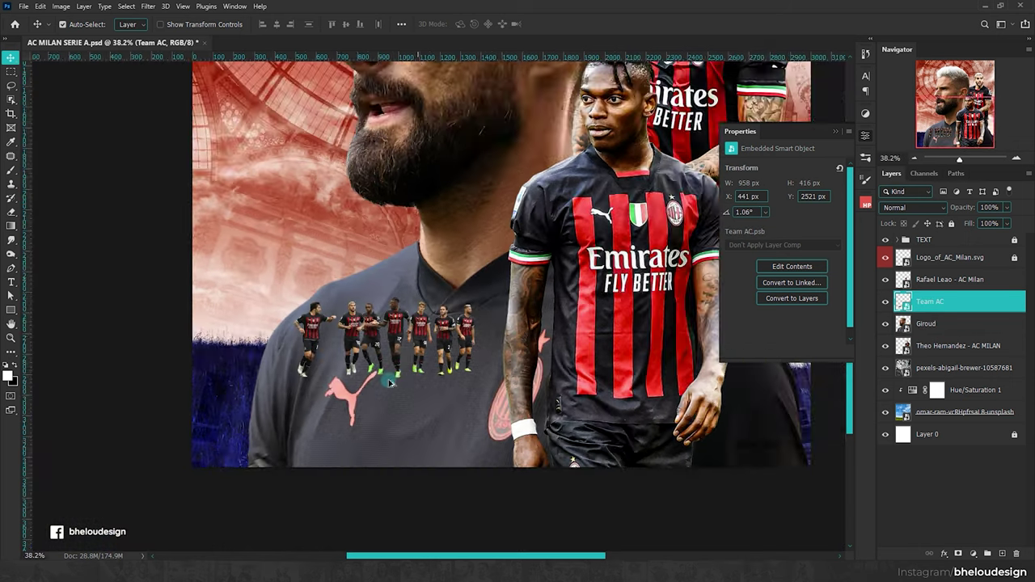
scroll(389, 383, "up", 1)
left_click(368, 400)
right_click(928, 333)
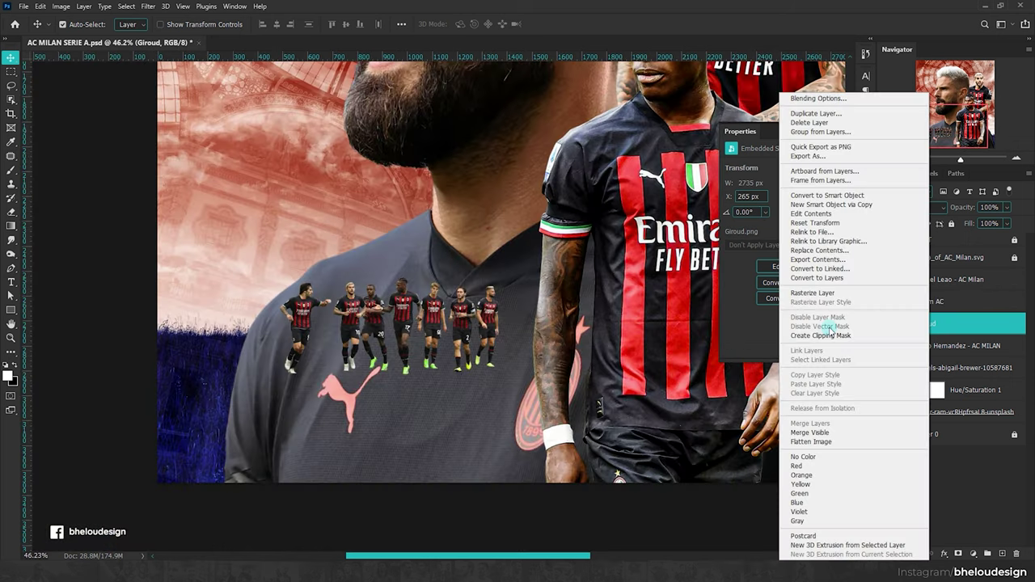
Step: Rasterize the Giroud layer and patch the Puma logo out of his shirt
left_click(842, 295)
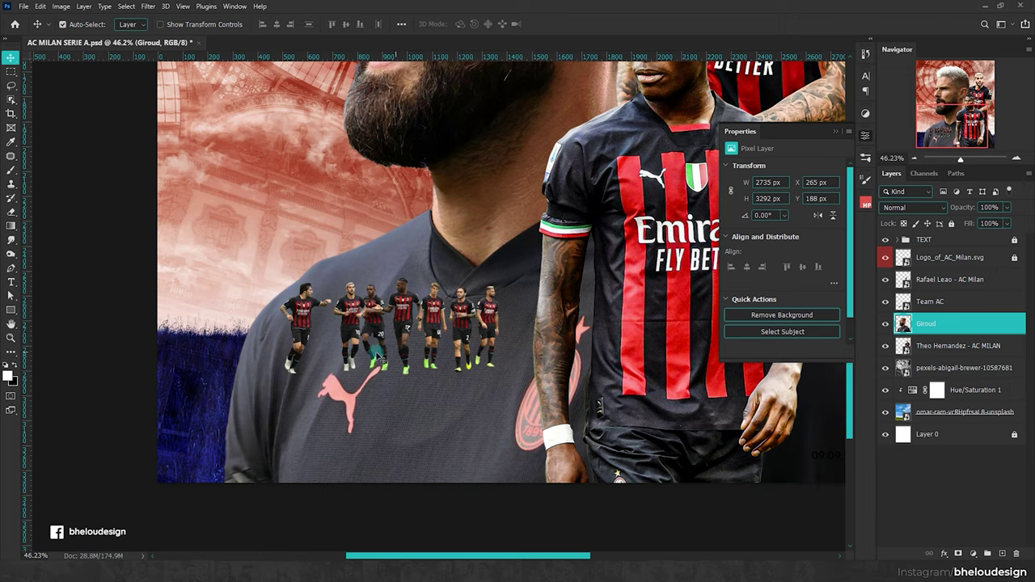
scroll(378, 356, "up", 5)
key("j")
scroll(243, 356, "down", 2)
scroll(271, 312, "up", 1)
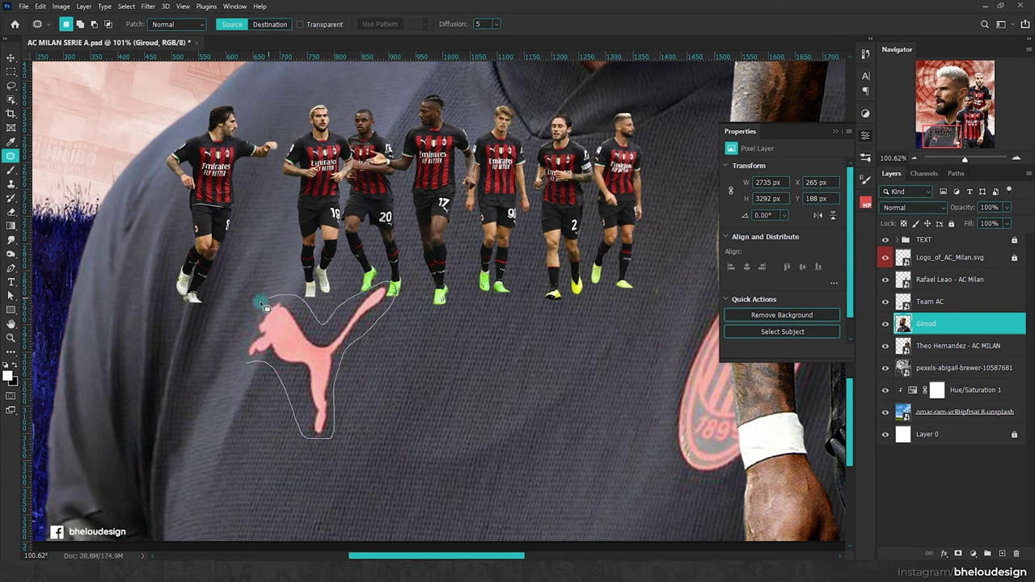
left_click_drag(335, 354, 356, 356)
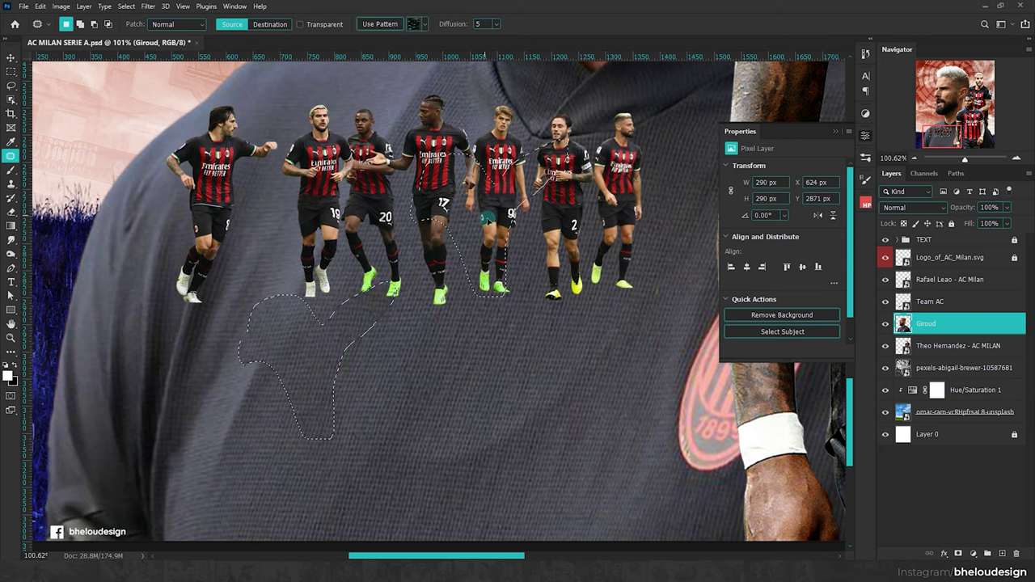
key("ctrl+d")
scroll(360, 352, "down", 3)
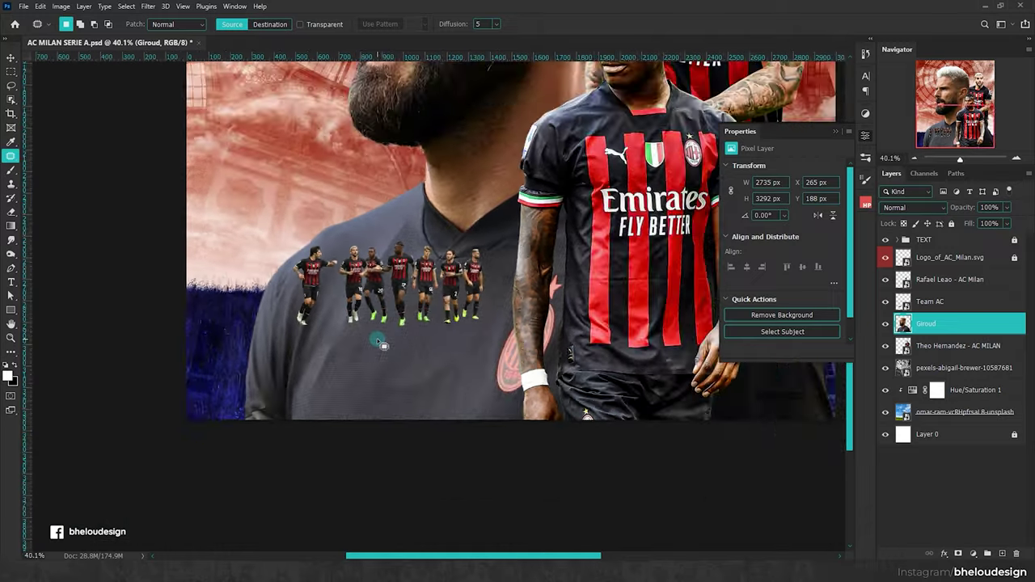
scroll(356, 355, "up", 2)
key("ctrl+d")
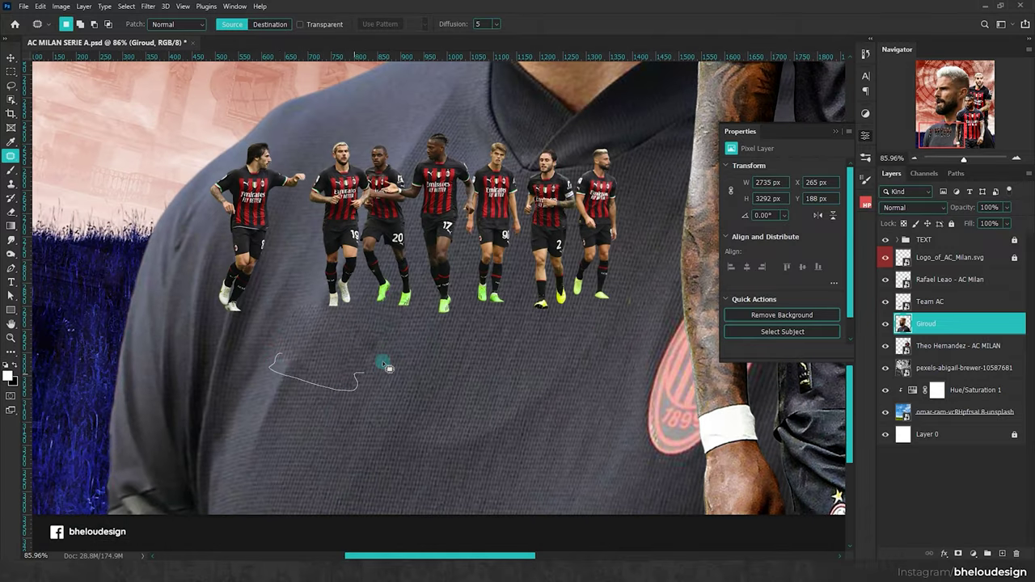
Step: Content-Aware fill the leftover logo trace on the shirt and deselect
left_click_drag(313, 357, 313, 357)
key("shift+F5")
left_click(521, 143)
left_click(509, 99)
left_click(584, 144)
key("ctrl+d")
scroll(423, 342, "up", 3)
scroll(404, 330, "down", 3)
scroll(377, 339, "down", 1)
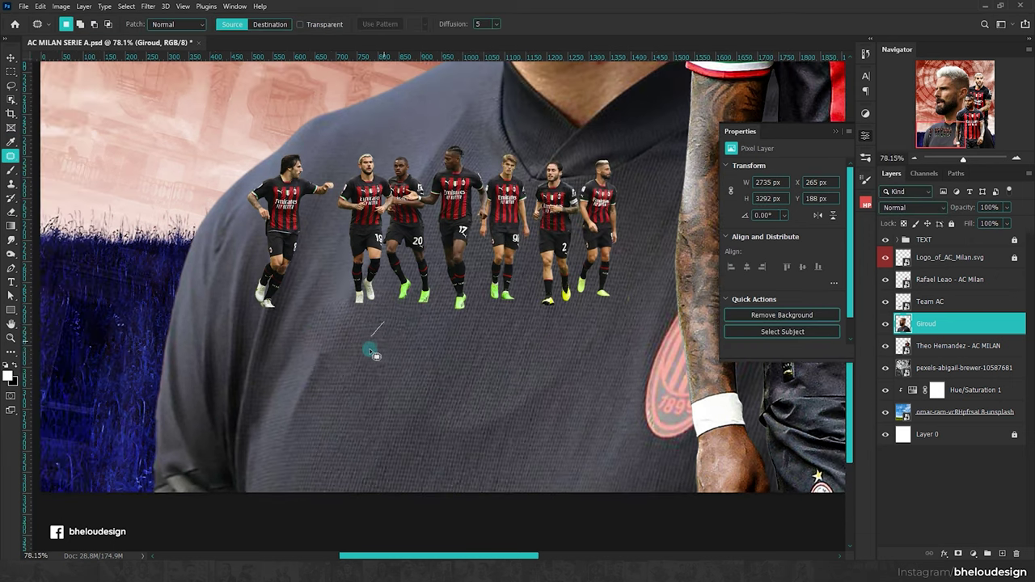
scroll(336, 359, "down", 5)
scroll(474, 203, "up", 2)
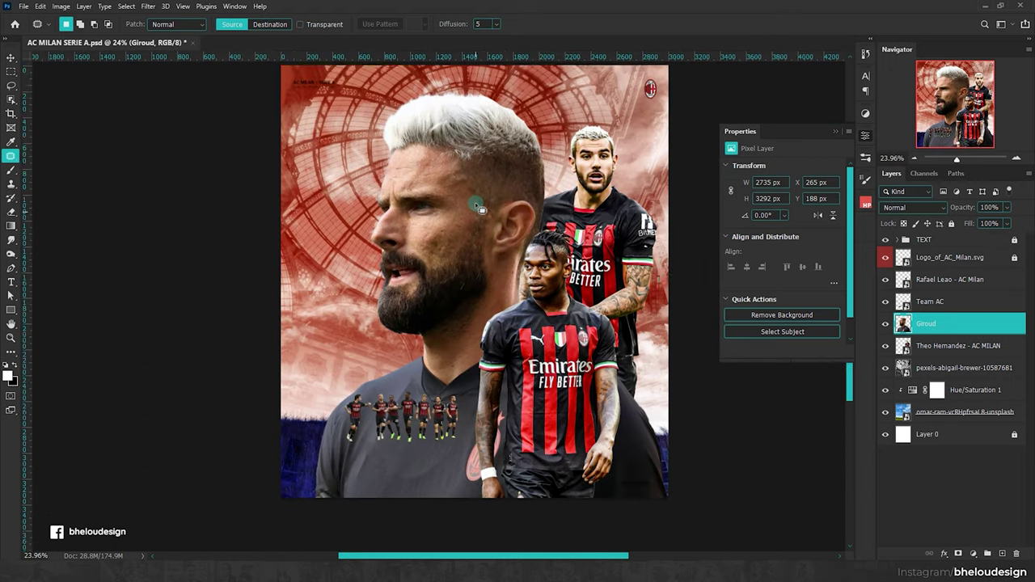
right_click(803, 113)
Step: Place the landscape photo into the poster below the Giroud layer
left_click_drag(704, 381, 407, 284)
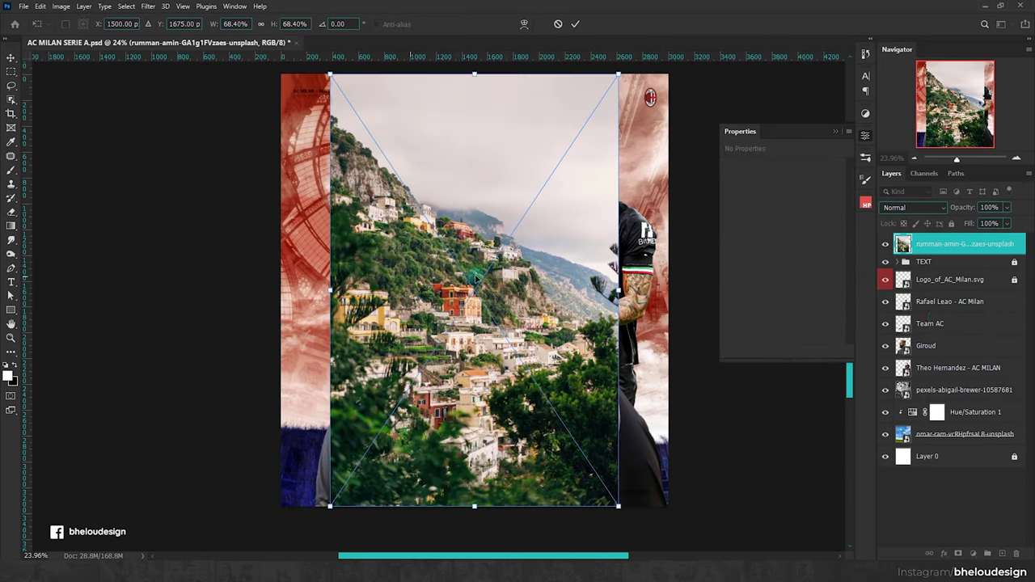
key("Return")
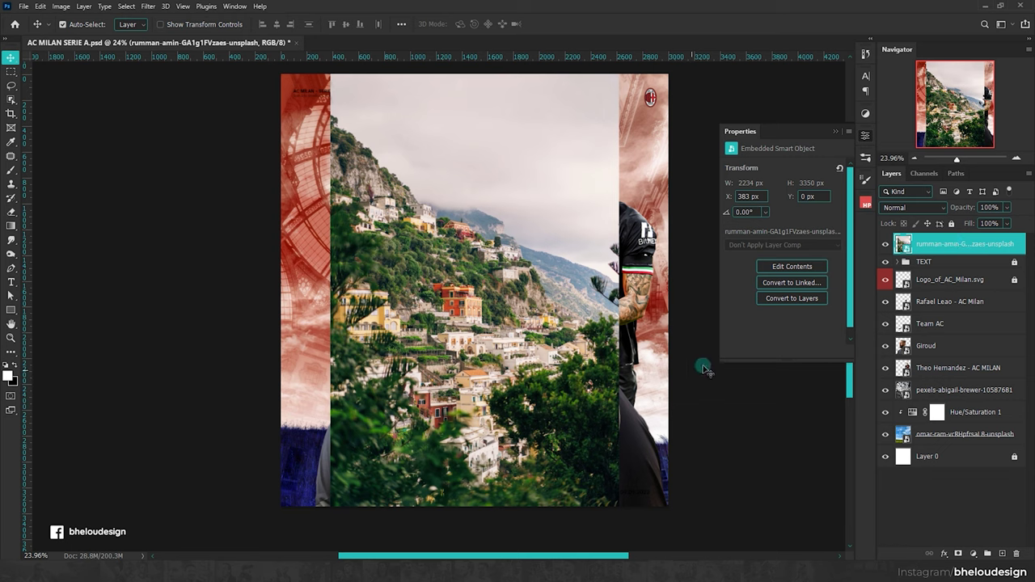
left_click_drag(976, 244, 963, 357)
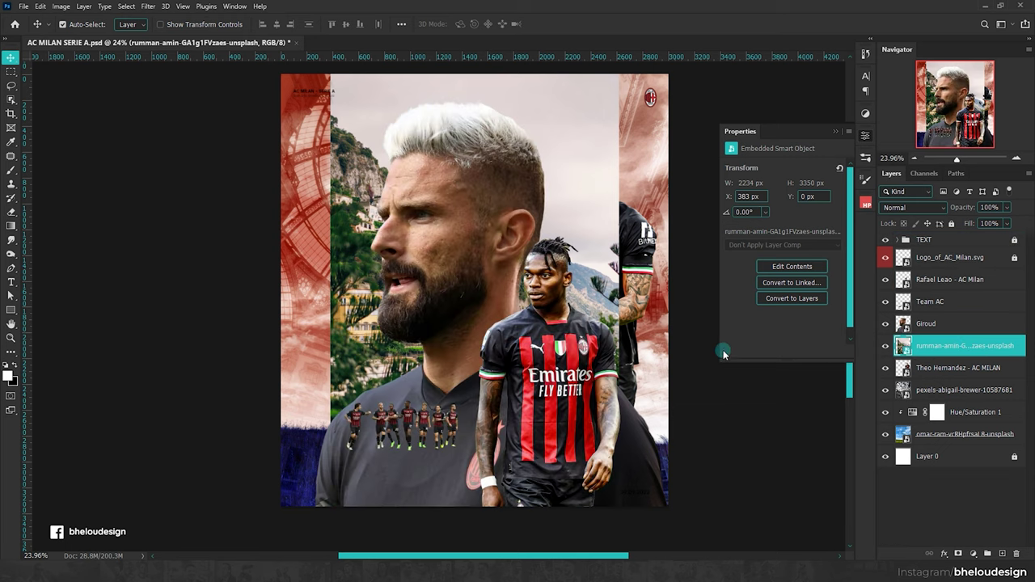
scroll(453, 327, "down", 2)
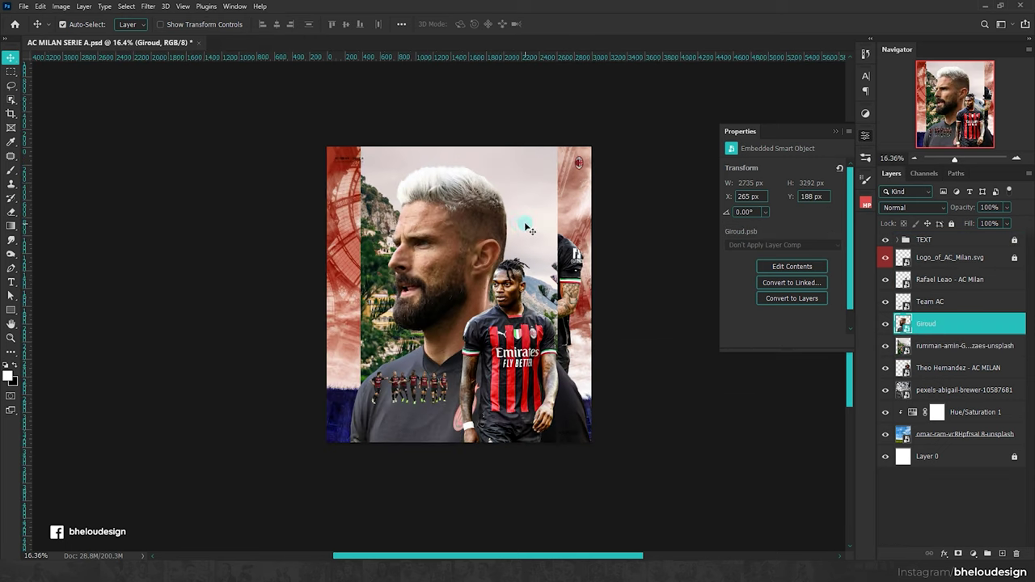
Step: Resize the landscape photo and move it toward the poster's lower left
key("ctrl+t")
mouse_move(499, 234)
left_mouse_down()
mouse_move(473, 301)
mouse_move(473, 289)
left_mouse_up()
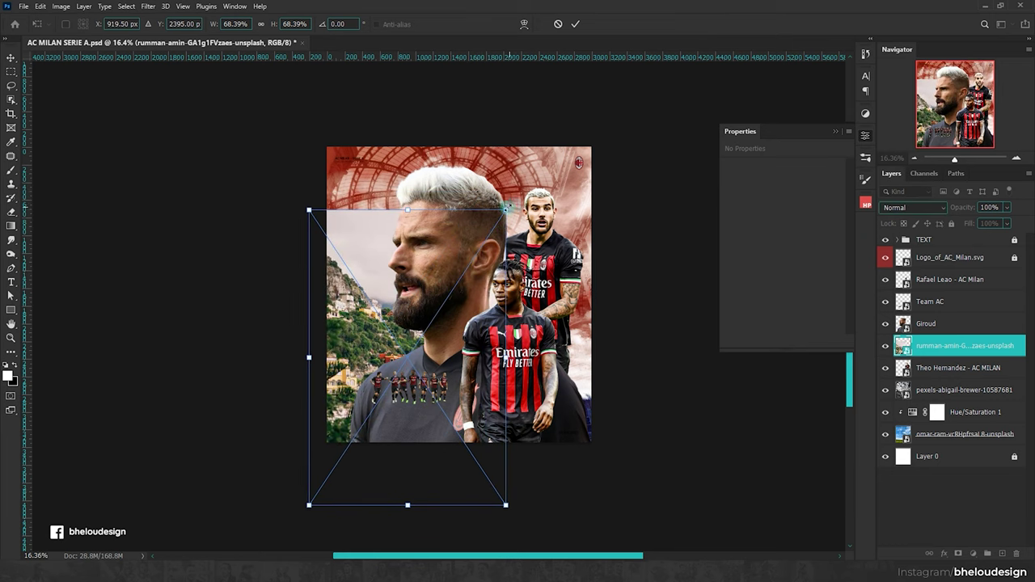
left_click_drag(505, 207, 501, 219)
key("Return")
scroll(410, 347, "up", 4)
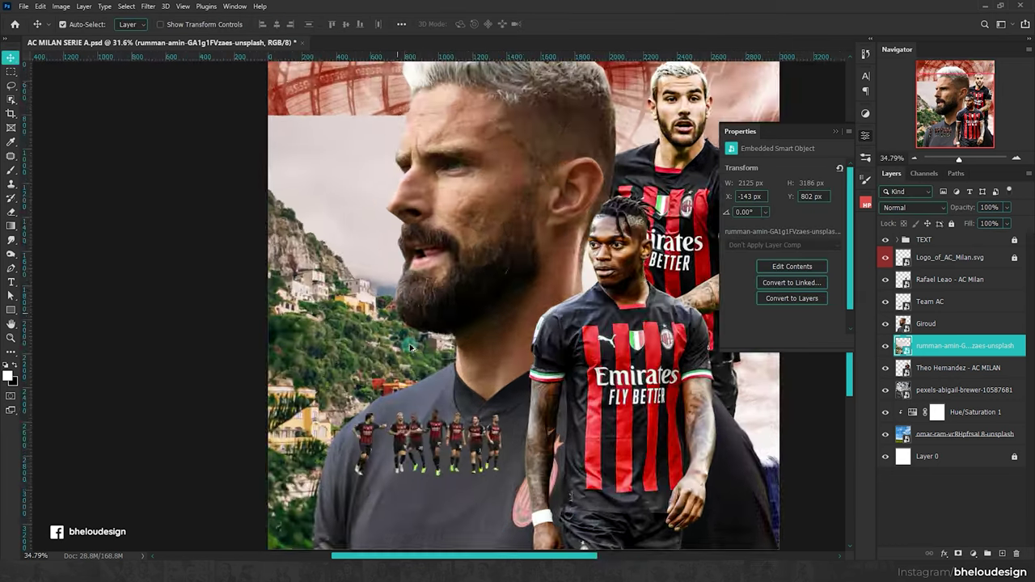
scroll(410, 347, "up", 2)
left_click_drag(350, 344, 374, 259)
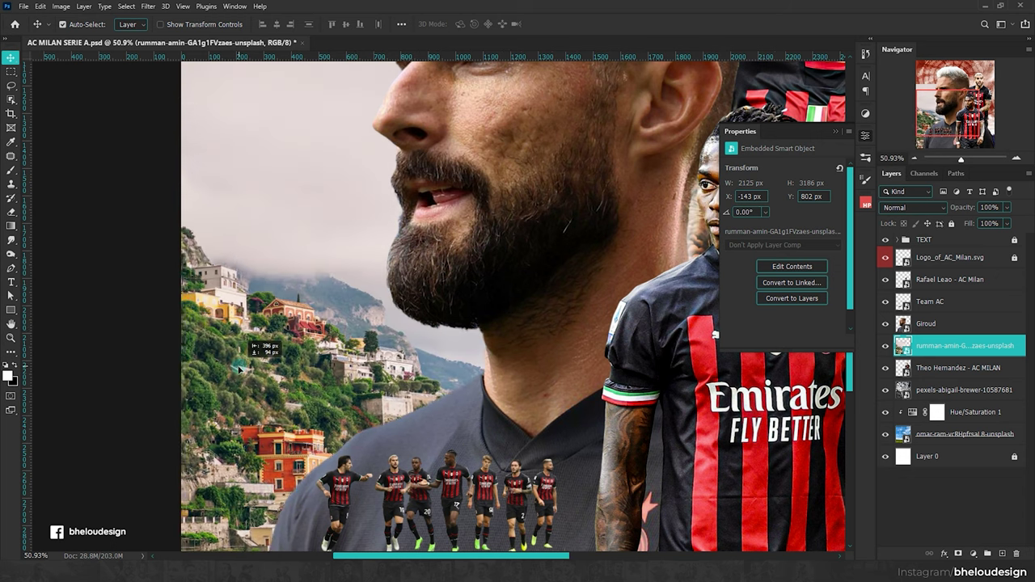
left_click_drag(374, 259, 224, 357)
scroll(224, 357, "down", 2)
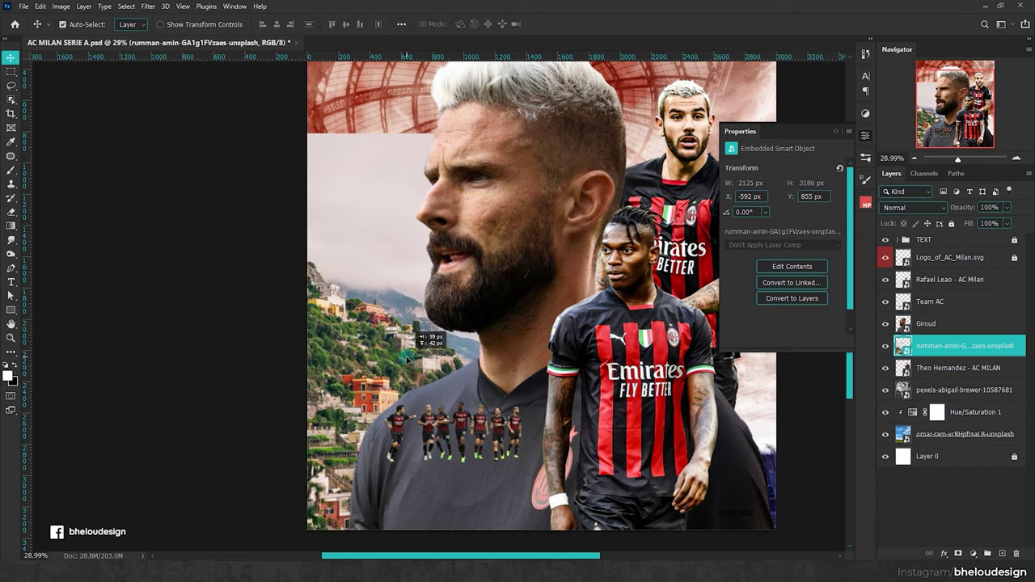
left_click_drag(224, 357, 425, 299)
Step: Add a layer mask and brush out the landscape's top to reveal the red dome
left_click(957, 554)
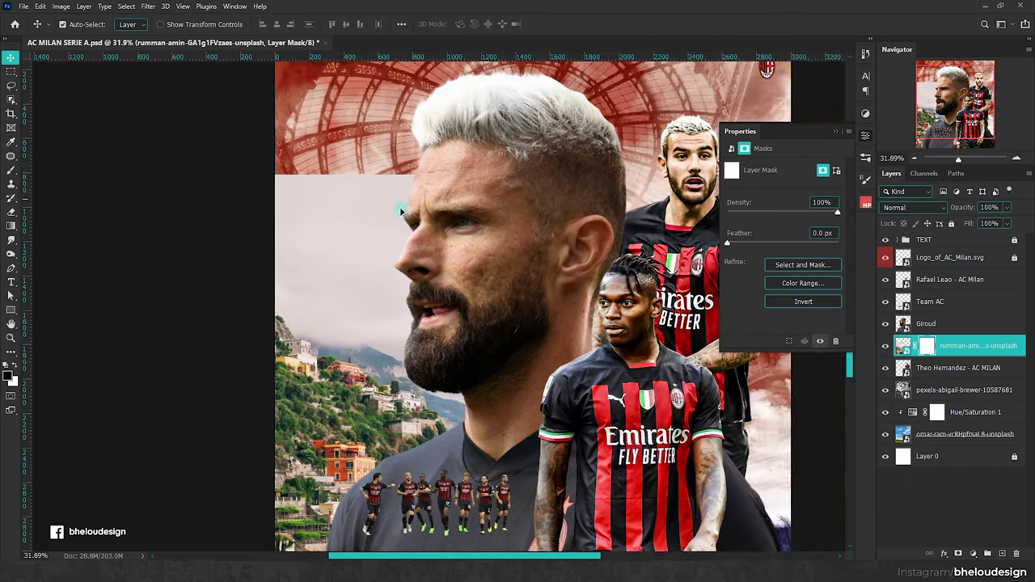
scroll(388, 210, "up", 3)
key("b")
mouse_move(441, 216)
left_mouse_down()
mouse_move(335, 185)
mouse_move(173, 173)
mouse_move(242, 243)
mouse_move(433, 348)
mouse_move(173, 242)
mouse_move(294, 347)
left_mouse_up()
scroll(400, 312, "down", 5)
scroll(399, 313, "up", 1)
key("v")
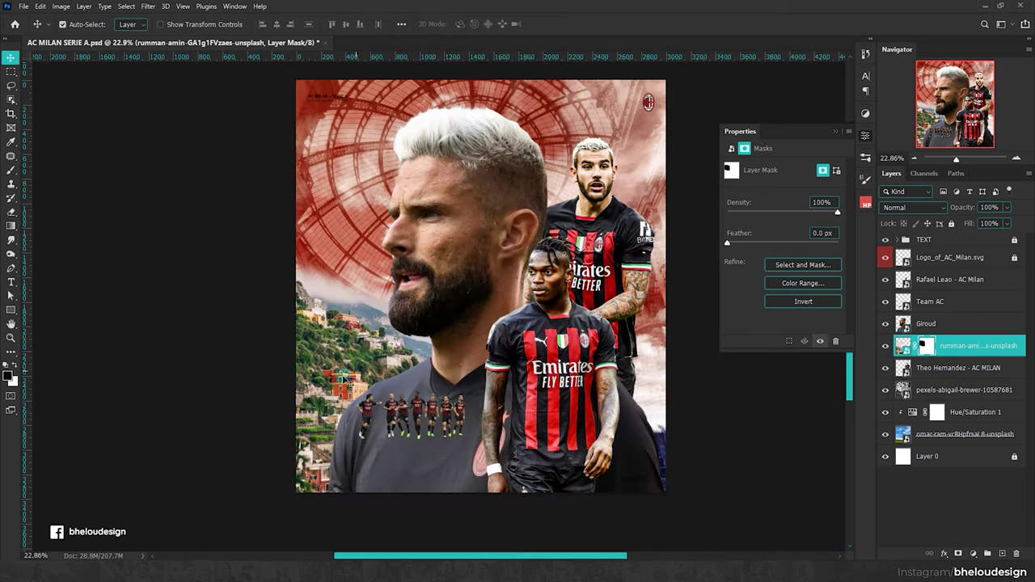
scroll(388, 332, "up", 2)
scroll(375, 357, "up", 2)
Step: Test desaturation and Soft Light on the landscape, keeping its blend mode Normal
left_click(916, 209)
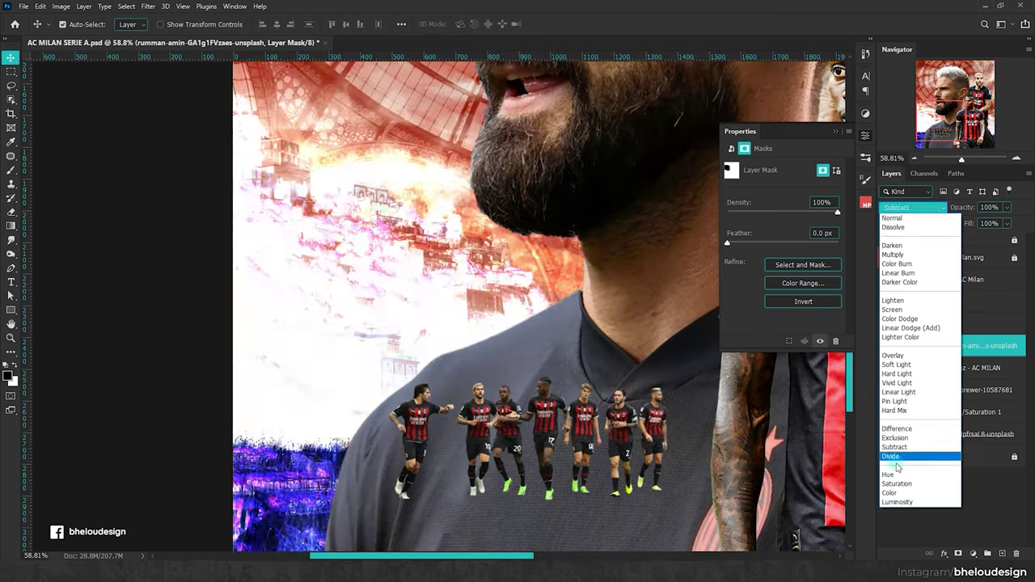
left_click(811, 337)
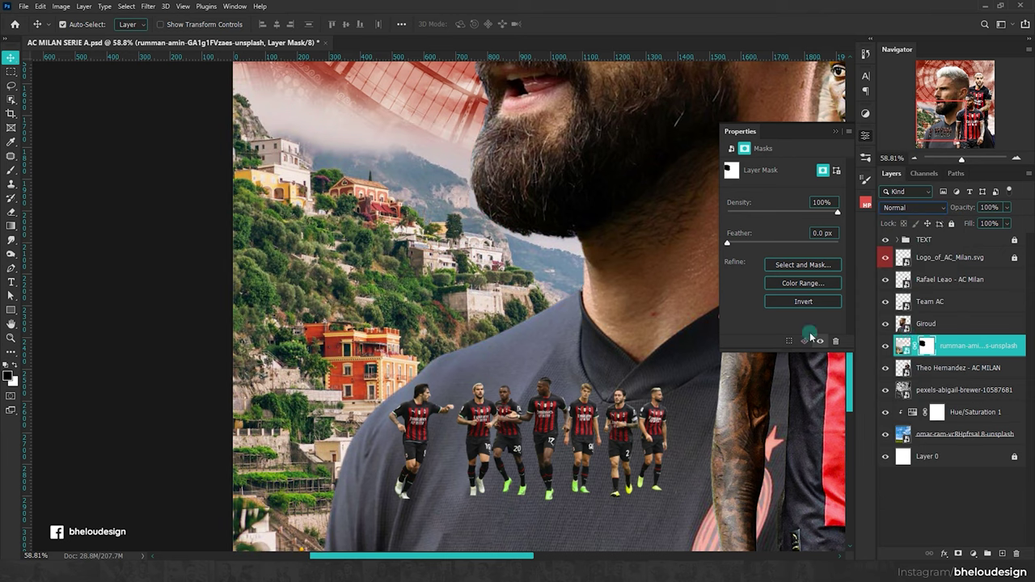
left_click(901, 346)
right_click(901, 346)
left_click(1031, 309)
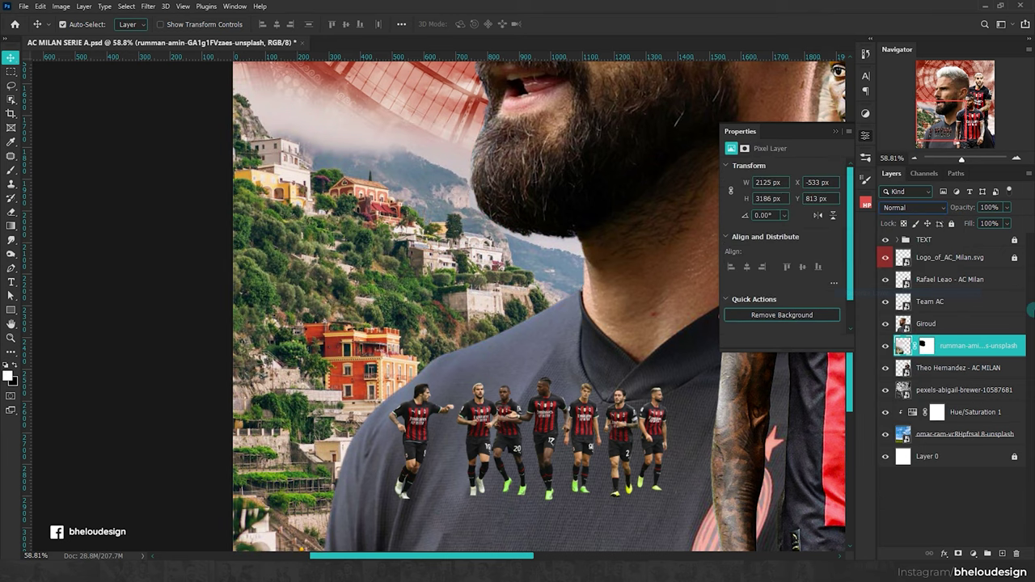
key("ctrl+shift+u")
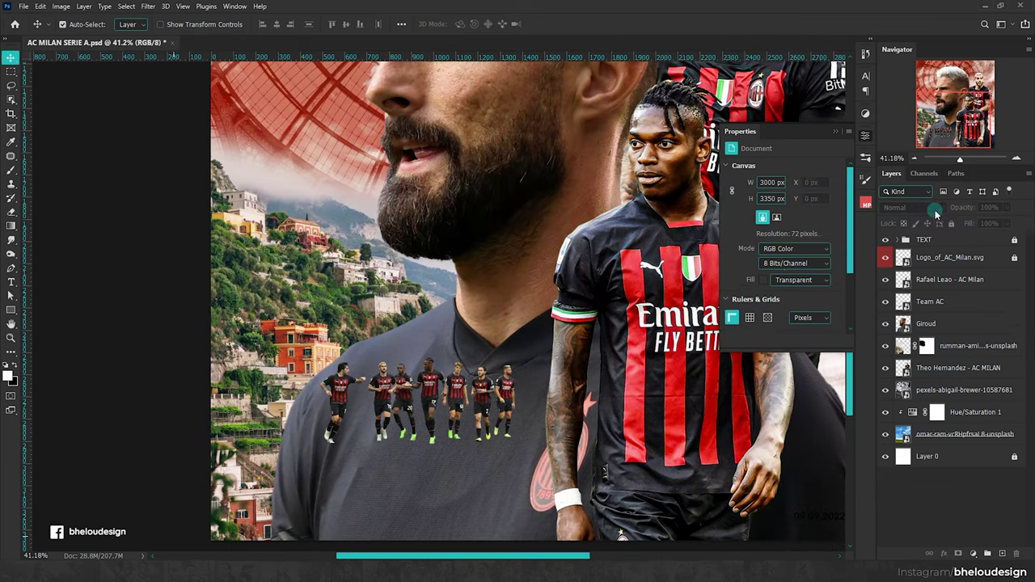
left_click(909, 350)
left_click(912, 207)
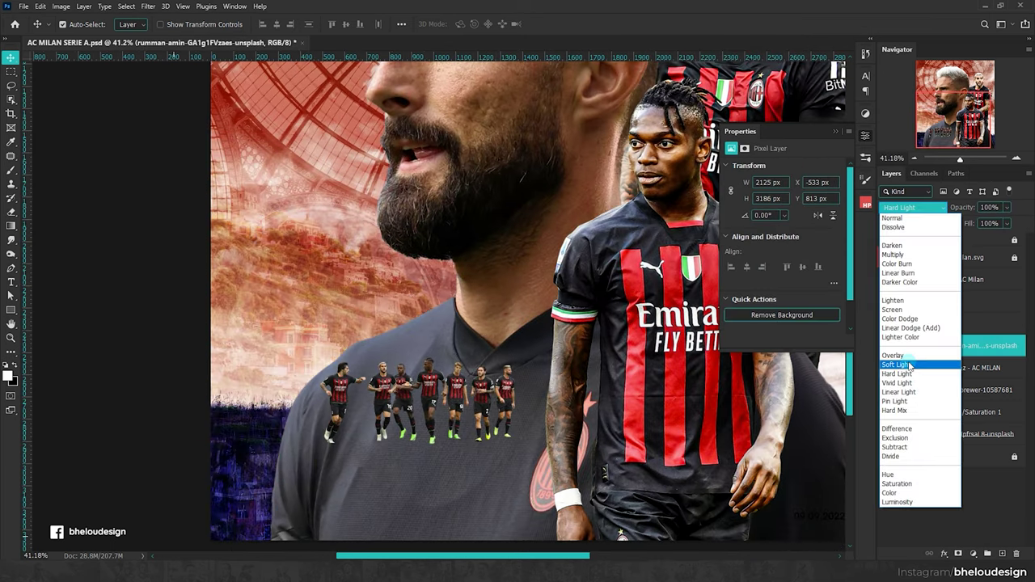
key("Escape")
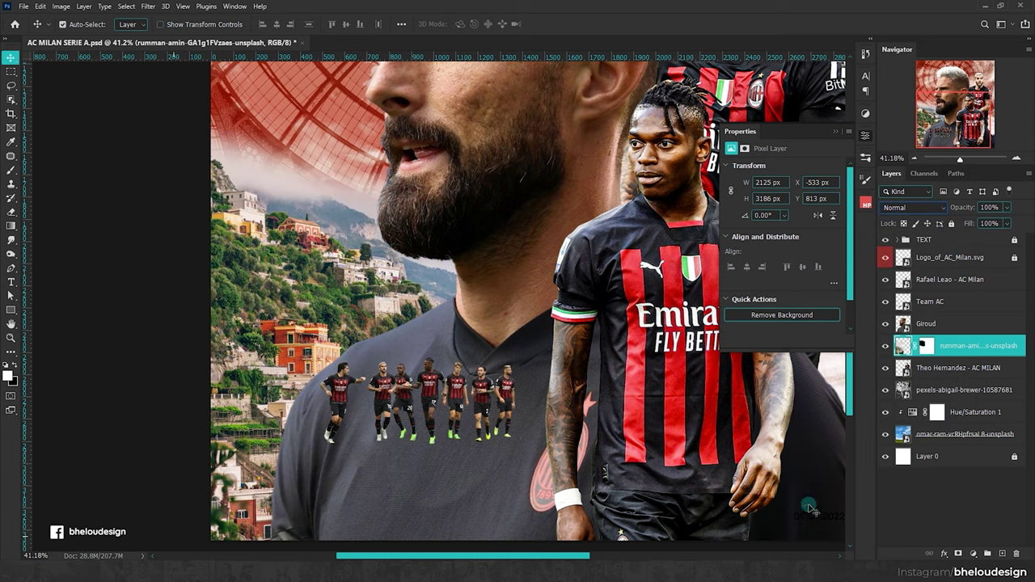
left_click(973, 555)
Step: Add a Black, White Gradient Fill layer in Saturation blend mode and fit the poster in view
left_click(971, 380)
left_click(908, 151)
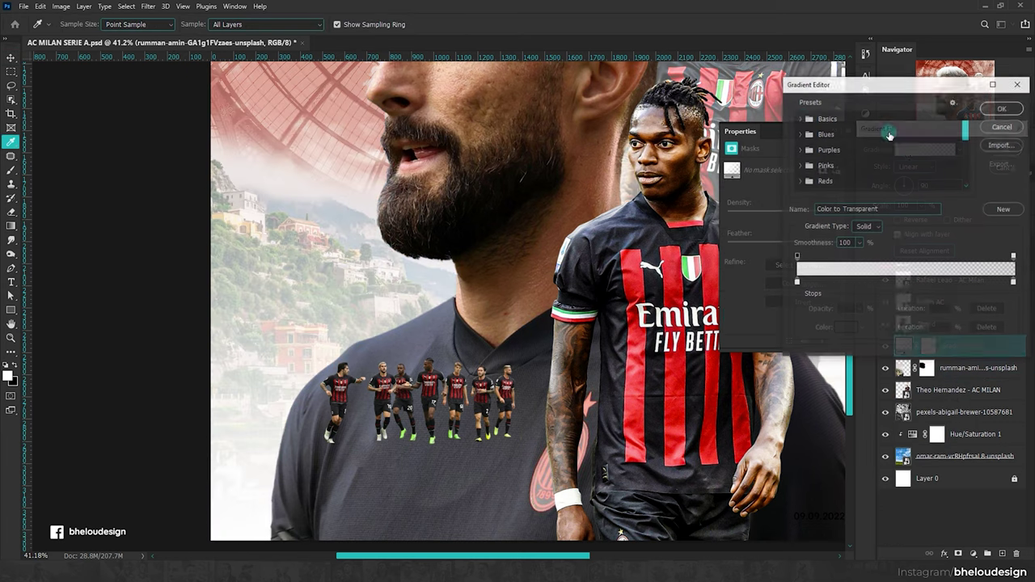
left_click(847, 135)
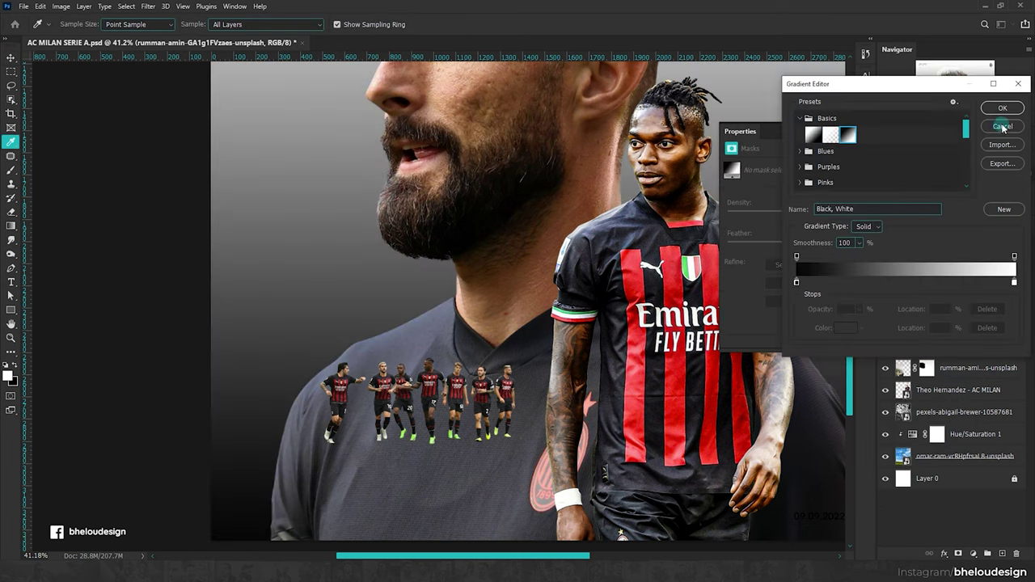
left_click(1002, 108)
left_click(1003, 127)
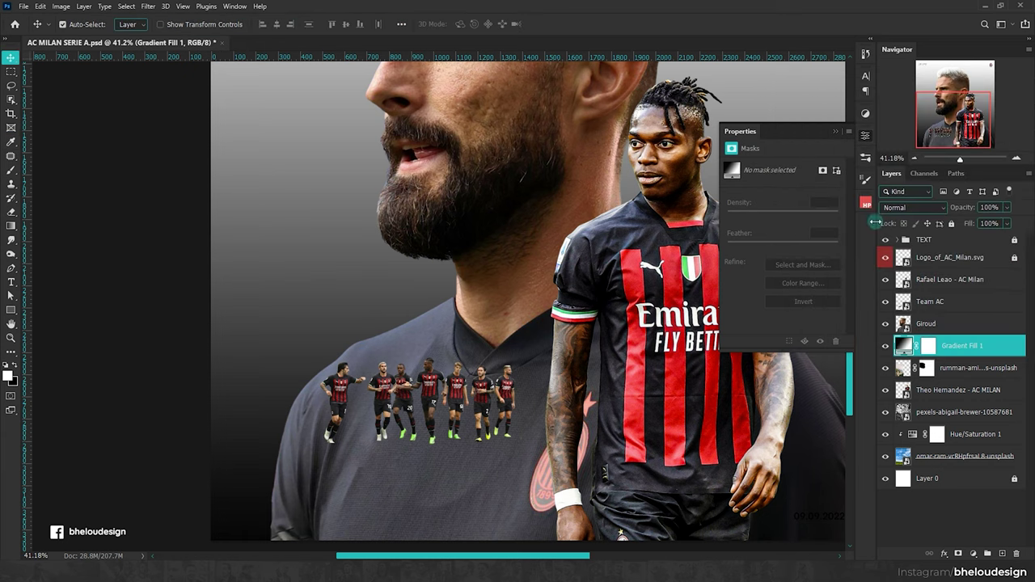
left_click(914, 207)
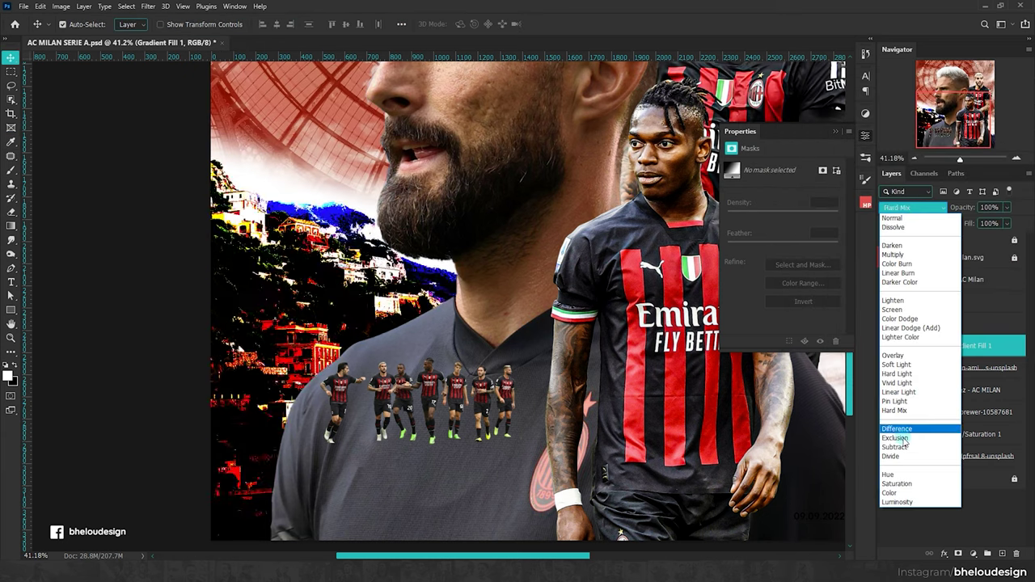
left_click(914, 488)
left_click(142, 306)
key("ctrl+0")
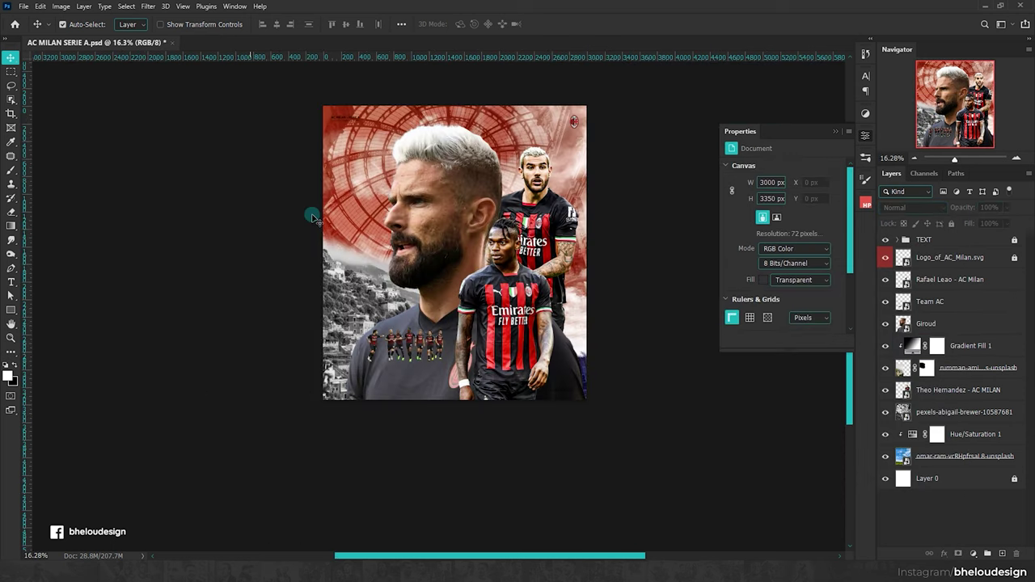
left_click(835, 131)
scroll(521, 263, "down", 1)
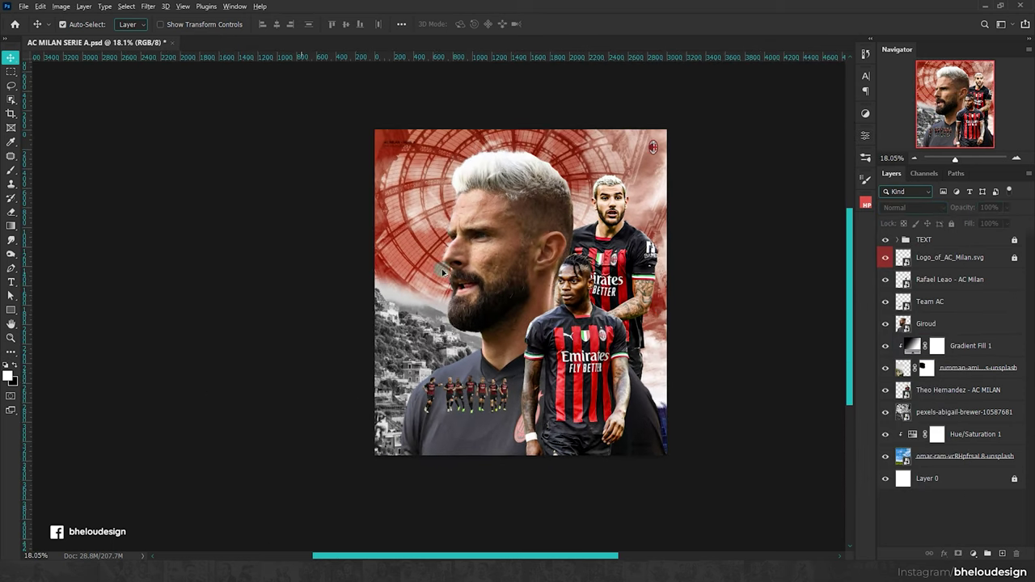
scroll(442, 272, "up", 1)
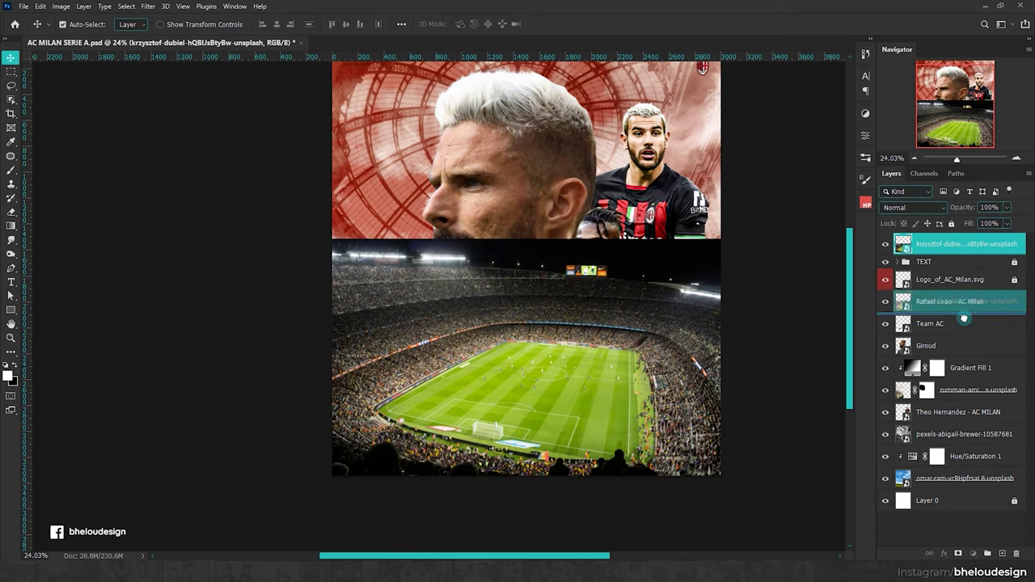
Step: Move the stadium photo below Team AC and enlarge it with Free Transform
left_click_drag(962, 241, 970, 347)
key("ctrl+0")
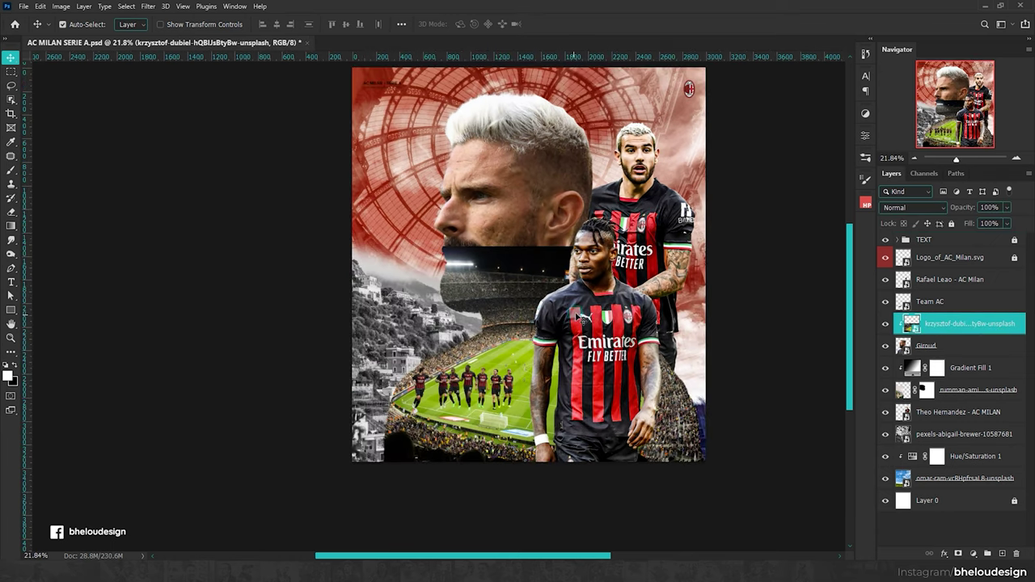
key("ctrl+t")
mouse_move(543, 343)
left_mouse_down()
mouse_move(549, 389)
mouse_move(522, 382)
left_mouse_up()
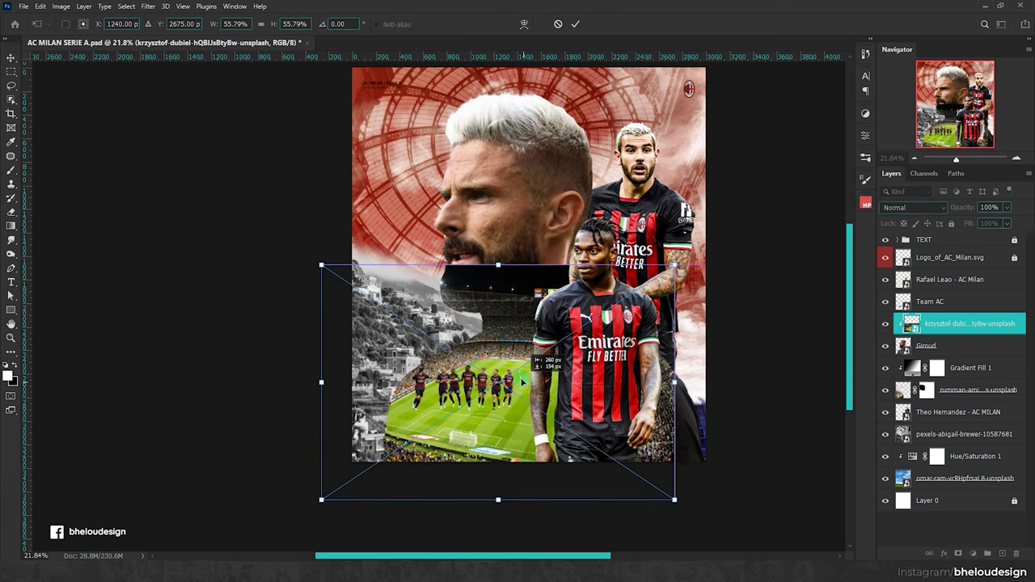
left_click_drag(673, 264, 682, 259)
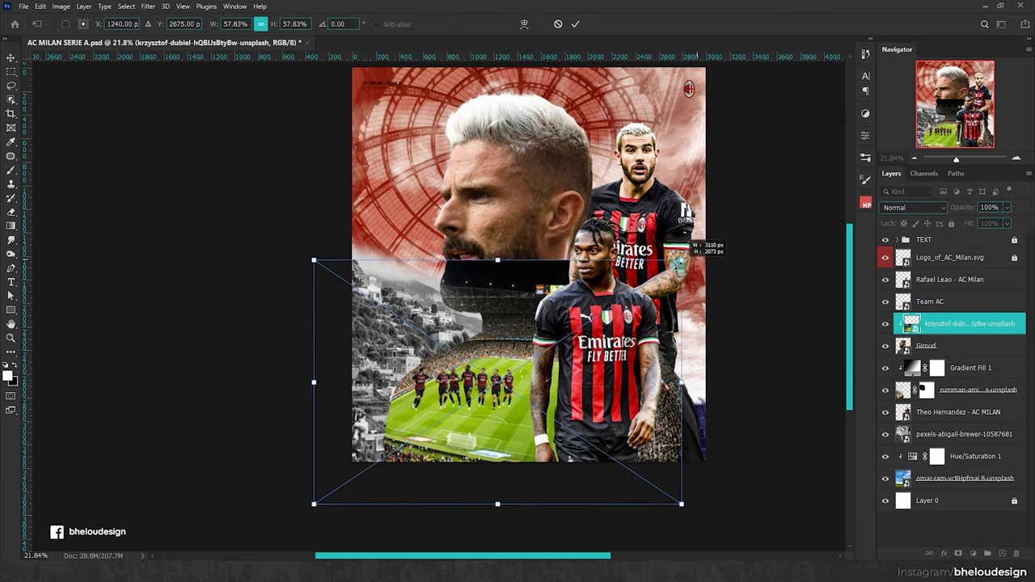
key("Return")
scroll(486, 396, "up", 5)
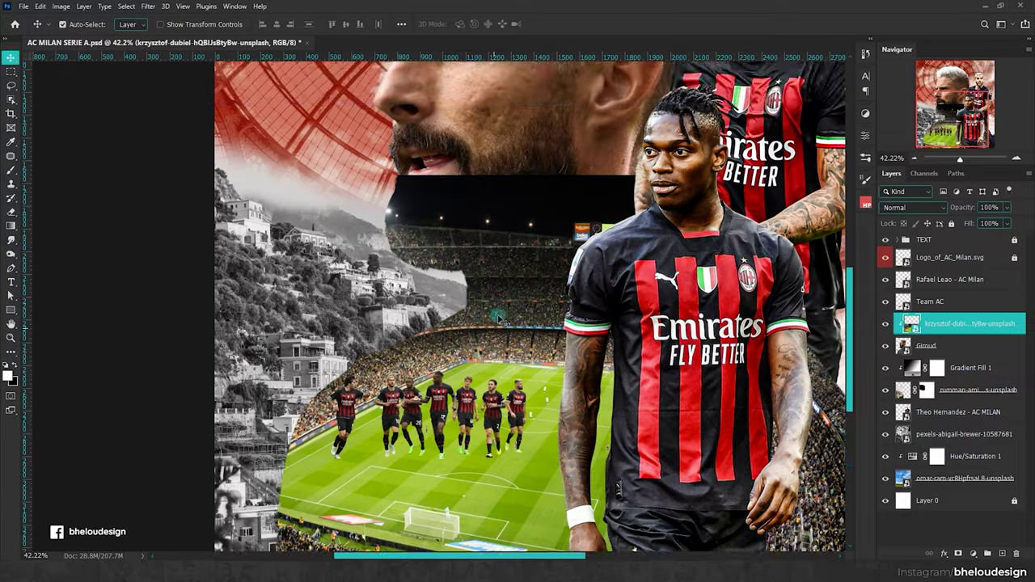
scroll(486, 396, "down", 1)
Step: Mask the stadium layer with gradients fading its top and left edges
left_click(957, 554)
key("g")
mouse_move(540, 238)
left_mouse_down()
mouse_move(521, 224)
mouse_move(523, 289)
mouse_move(503, 218)
left_mouse_up()
left_click_drag(480, 310, 487, 240)
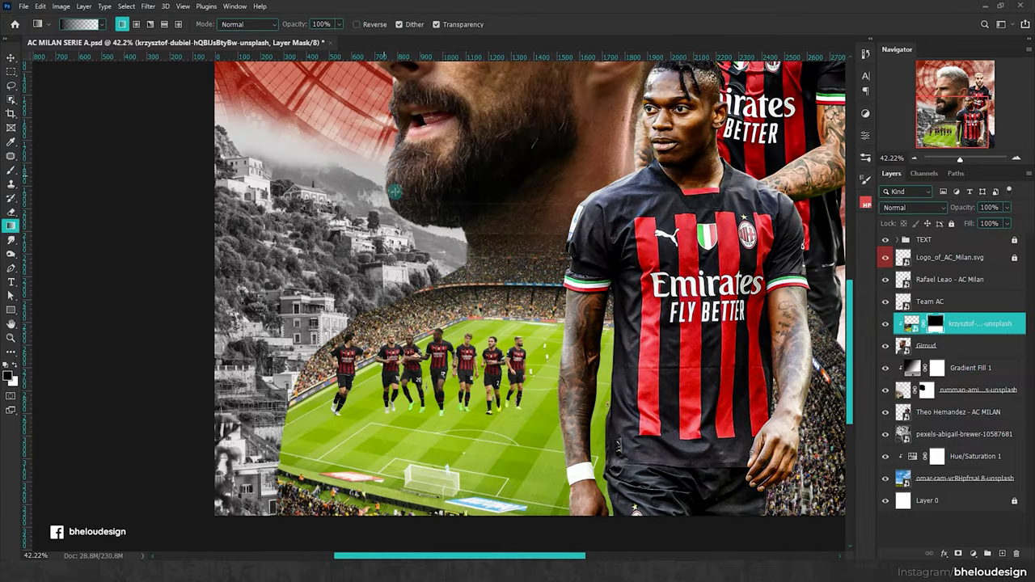
left_click_drag(291, 437, 420, 438)
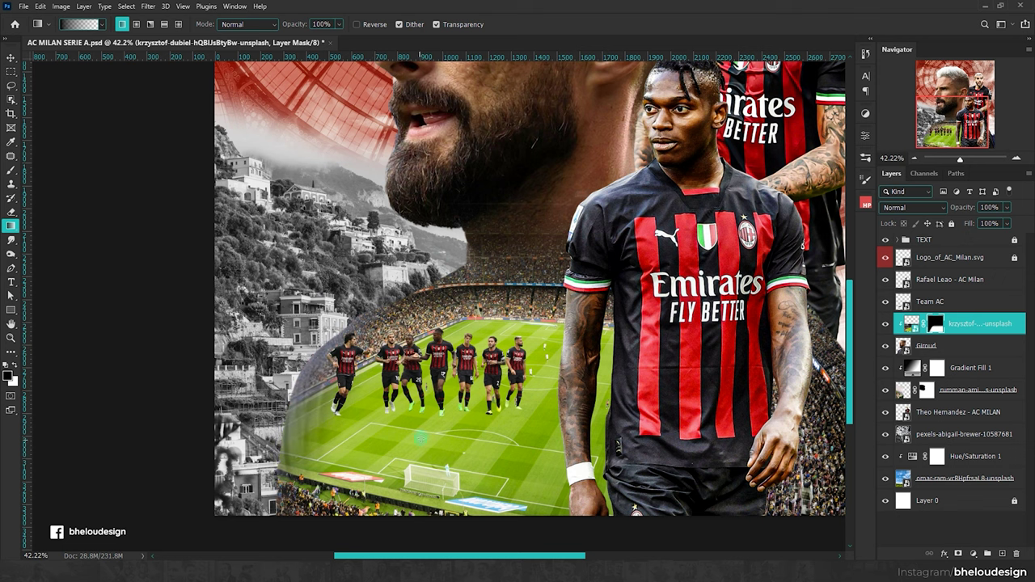
mouse_move(403, 295)
left_mouse_down()
mouse_move(419, 361)
mouse_move(443, 243)
left_mouse_up()
key("ctrl+z")
left_click_drag(252, 481, 421, 483)
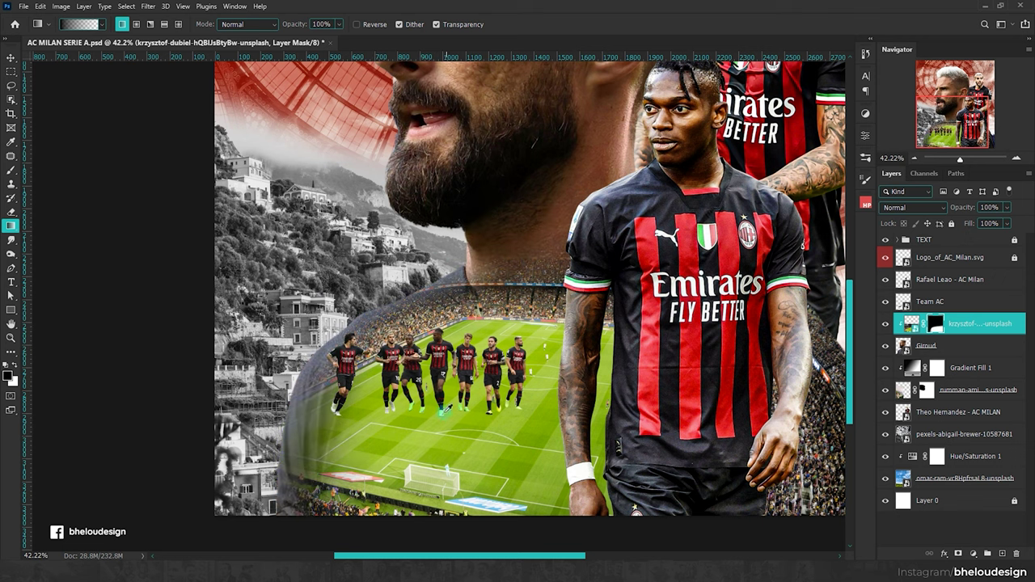
scroll(477, 388, "up", 2)
Step: Set the stadium layer to Luminosity and reposition it on the poster
left_click(912, 207)
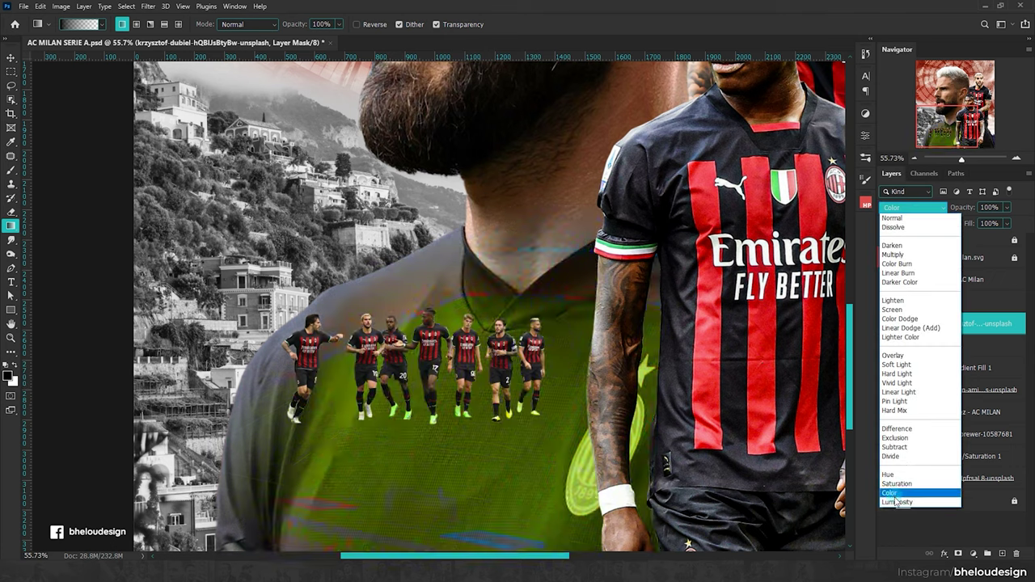
left_click(896, 502)
left_click(11, 59)
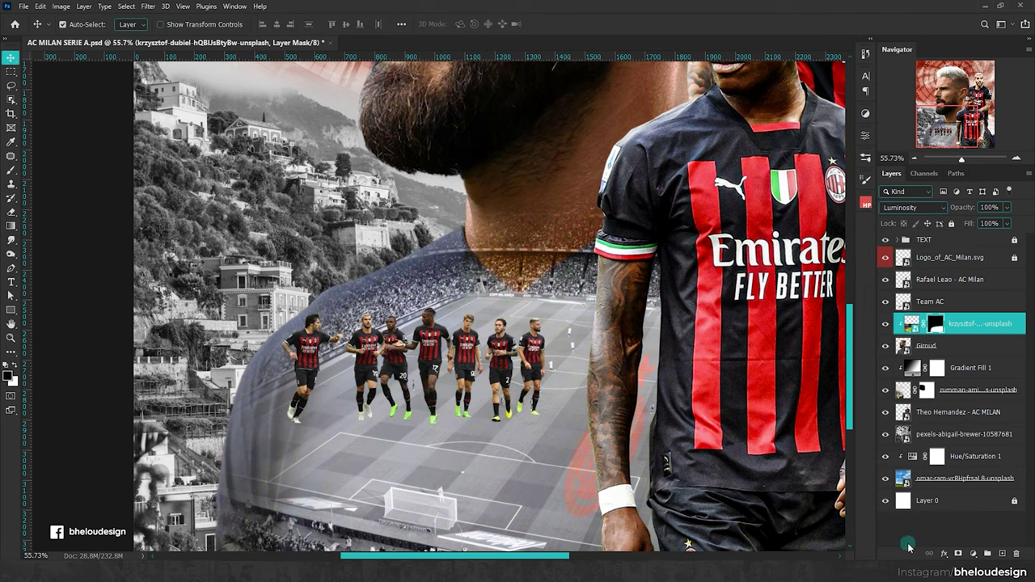
scroll(526, 316, "down", 3)
left_click_drag(502, 392, 726, 375)
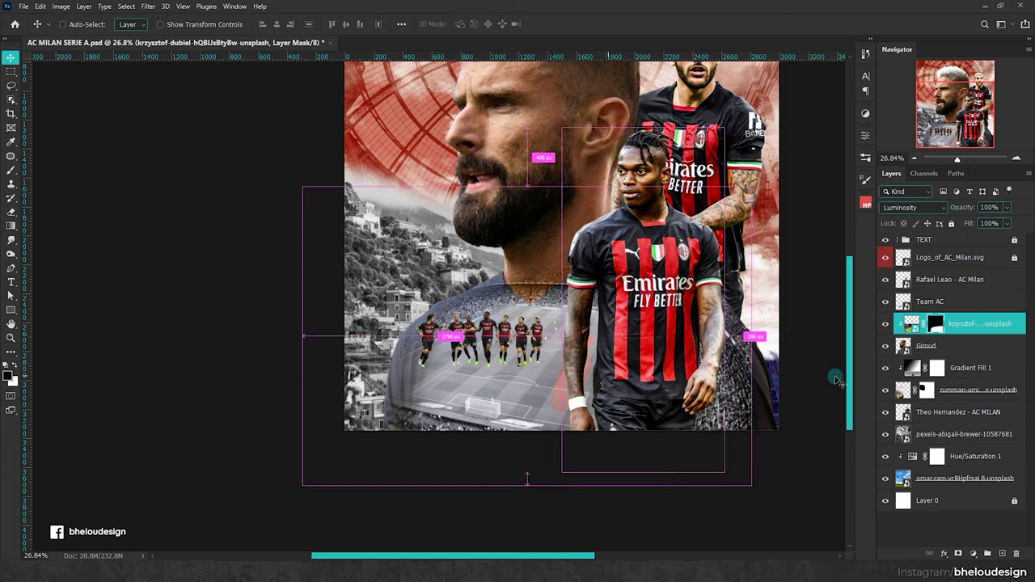
Step: Enlarge and raise the stadium photo so the goal shows
key("ctrl+t")
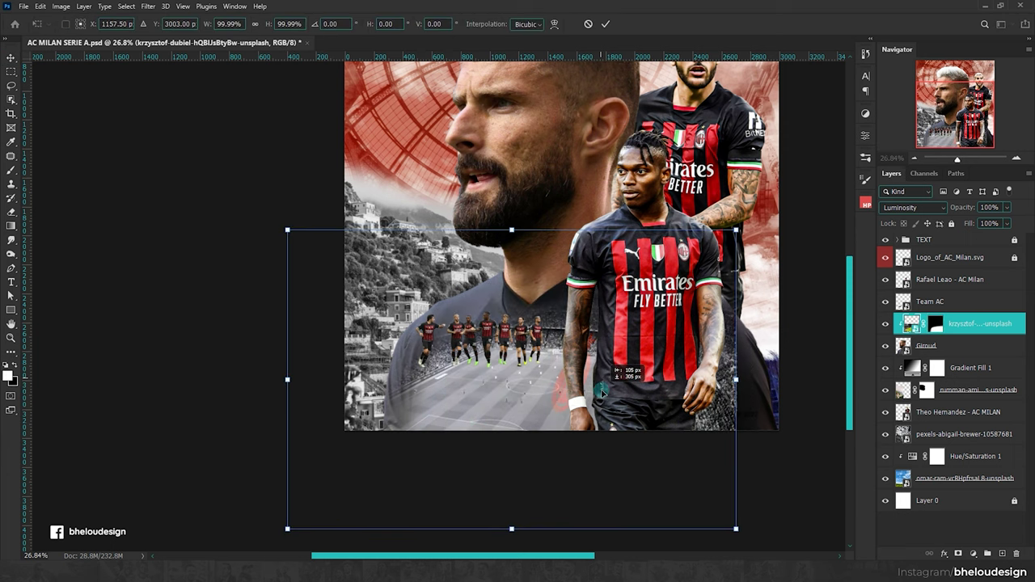
left_click_drag(731, 224, 778, 194)
left_click_drag(722, 274, 722, 250)
key("Return")
scroll(540, 300, "up", 3)
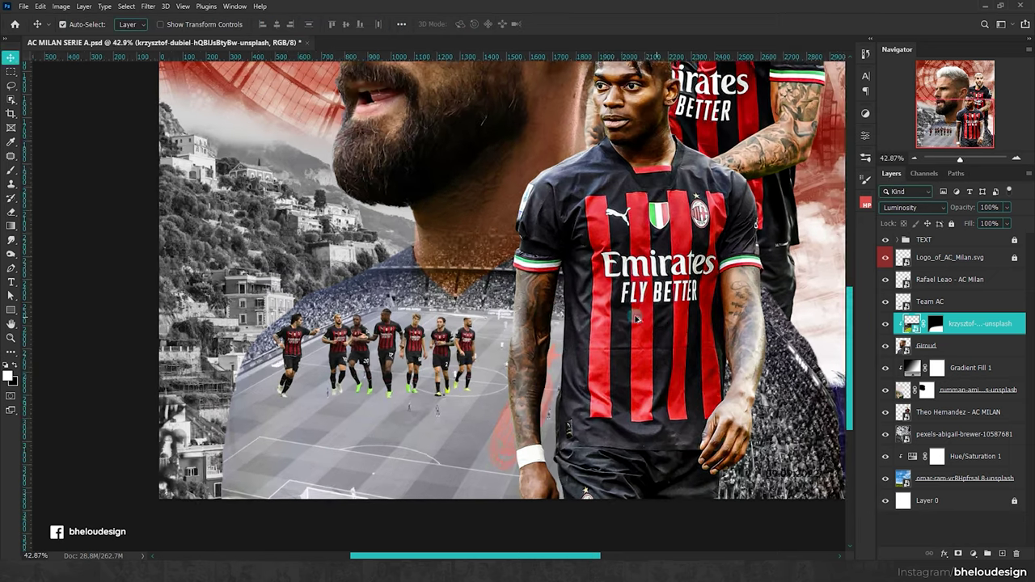
scroll(540, 299, "down", 1)
scroll(541, 299, "down", 1)
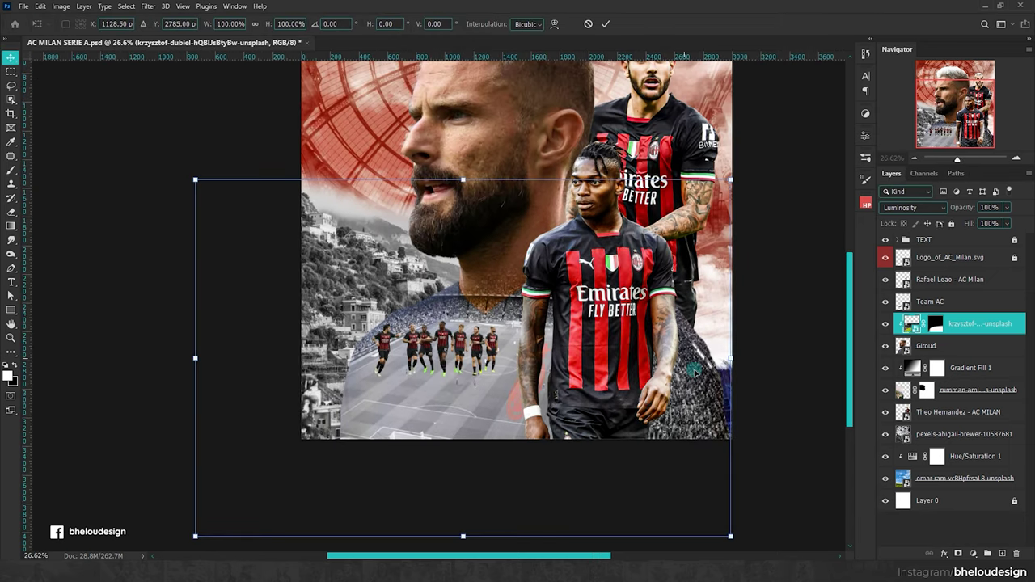
key("ctrl+t")
left_click_drag(482, 178, 483, 157)
key("Return")
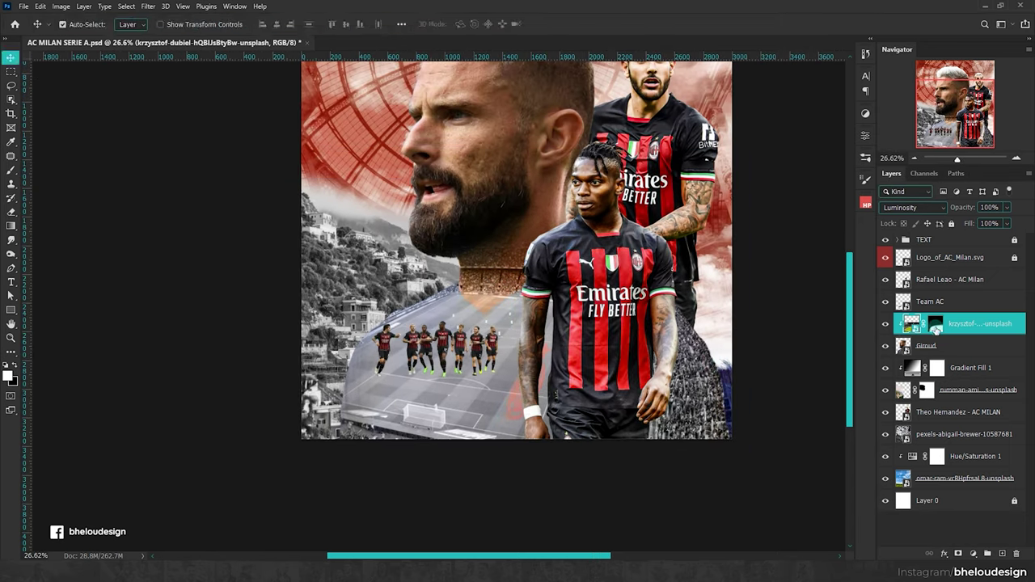
Step: On the stadium layer mask, fade out the crowd in the lower-right corner with a gradient
left_click(936, 324)
key("g")
left_click_drag(725, 393, 706, 433)
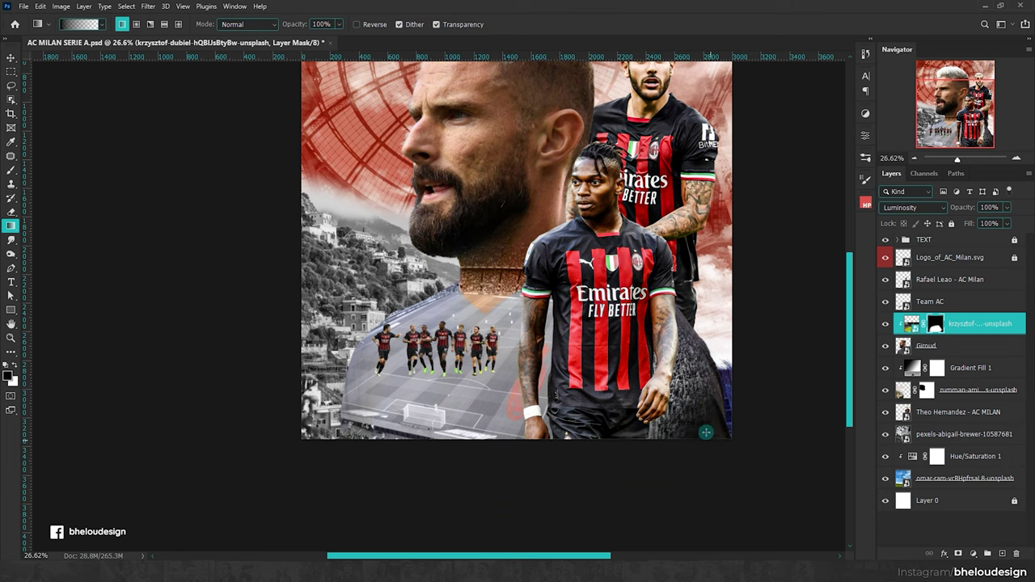
scroll(720, 405, "up", 3)
scroll(721, 406, "up", 2)
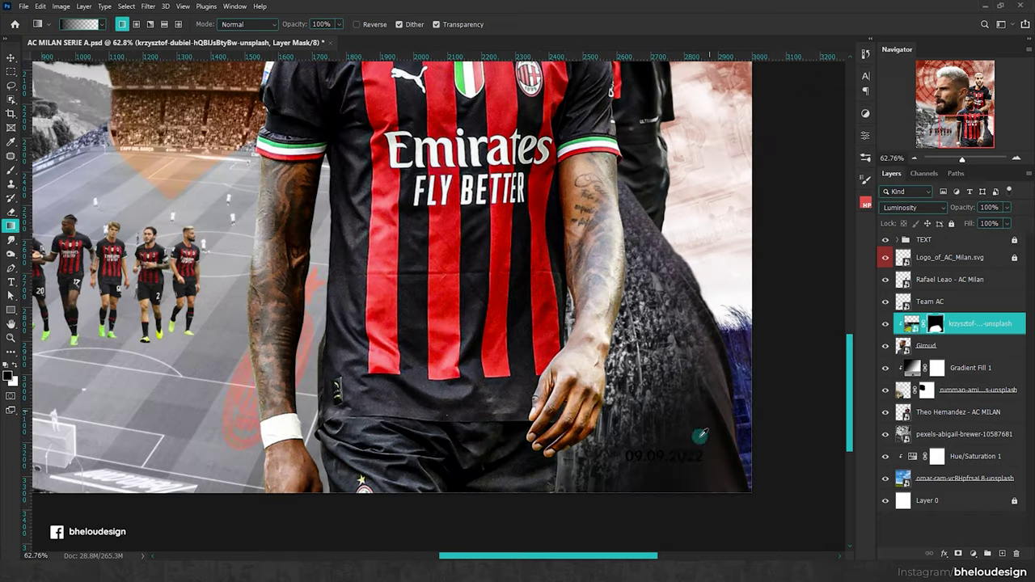
key("v")
scroll(682, 456, "down", 5)
scroll(414, 349, "up", 1)
Step: Add an empty Layer 1 above the stadium photo
key("ctrl+shift+alt+n")
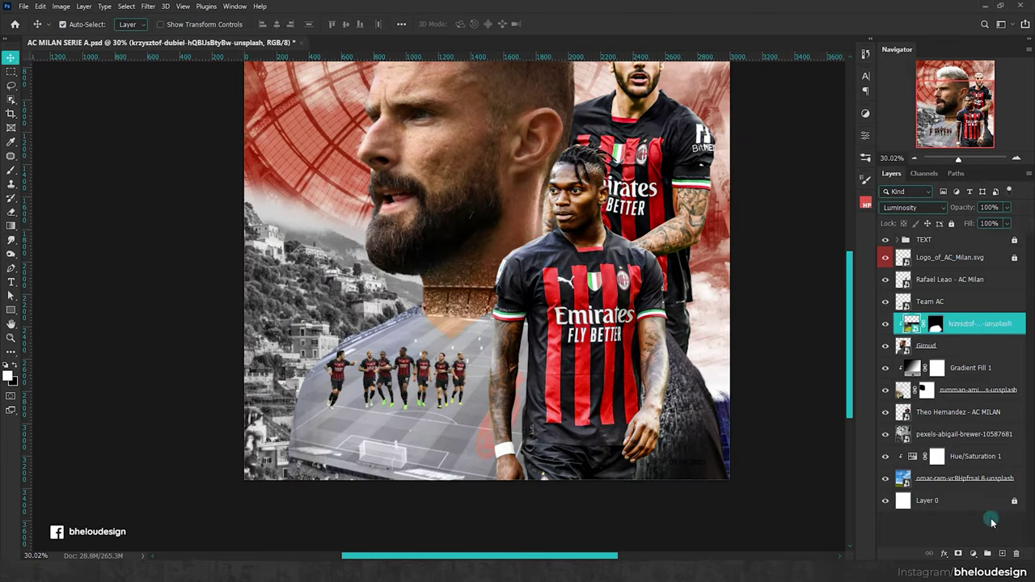
key("g")
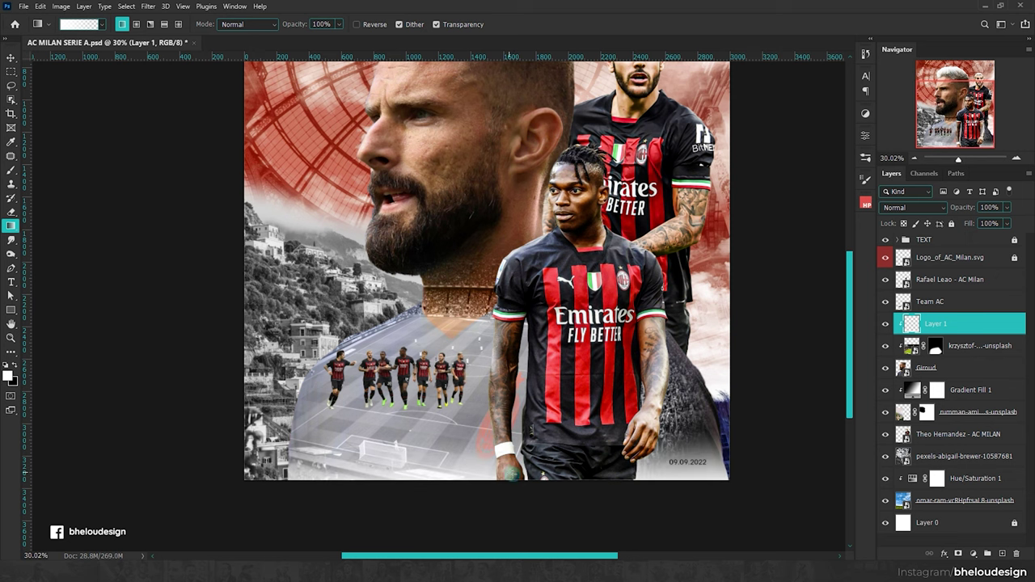
scroll(513, 418, "up", 1)
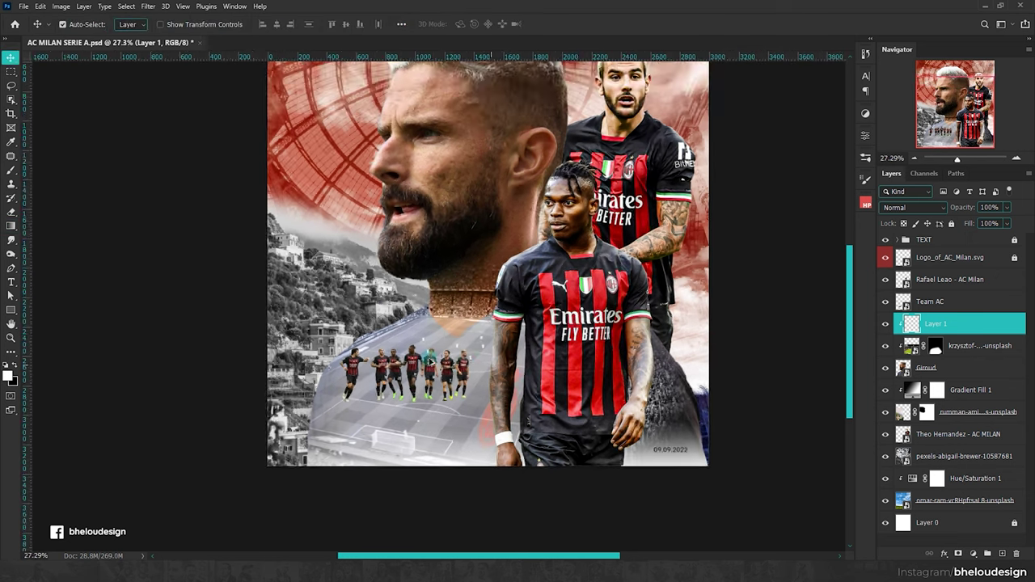
scroll(441, 380, "down", 1)
Step: Blend the stadium into the grey shirt with a black-to-transparent mask gradient
key("alt+bracketleft")
key("x")
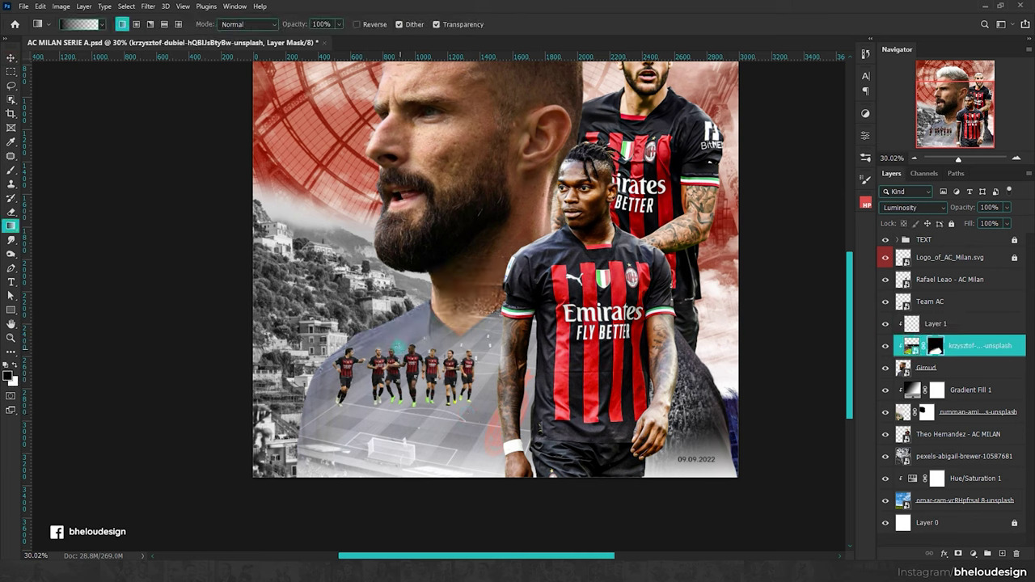
left_click_drag(380, 305, 410, 314)
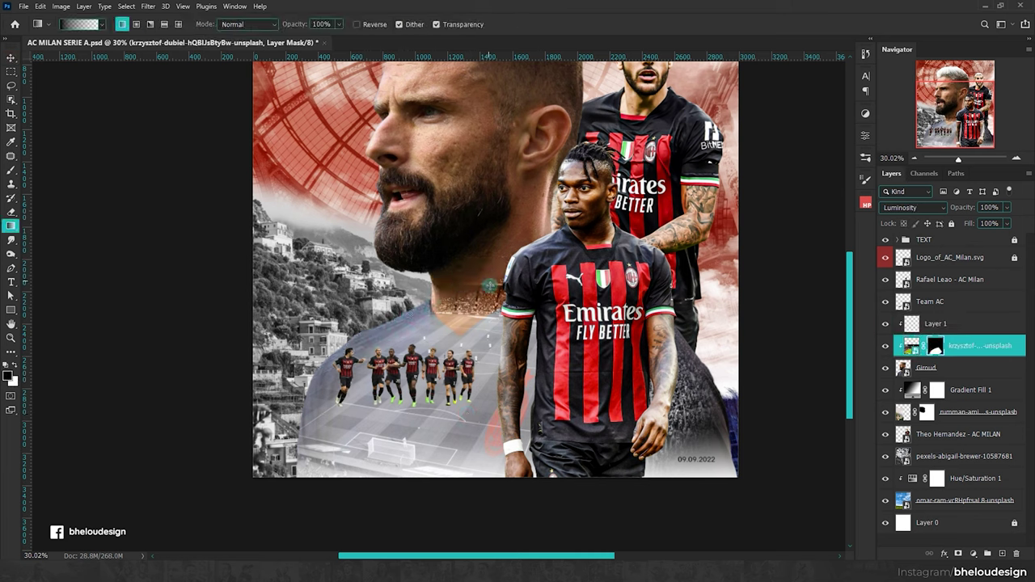
left_click_drag(496, 311, 424, 356)
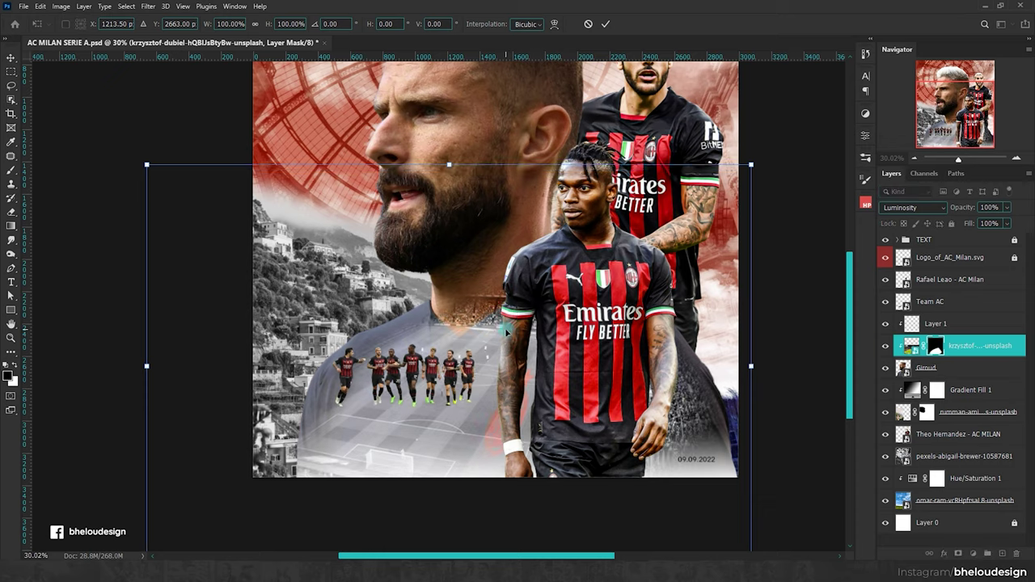
scroll(425, 355, "up", 2)
scroll(425, 356, "up", 2)
scroll(441, 348, "down", 3)
scroll(457, 338, "down", 3)
scroll(458, 336, "up", 2)
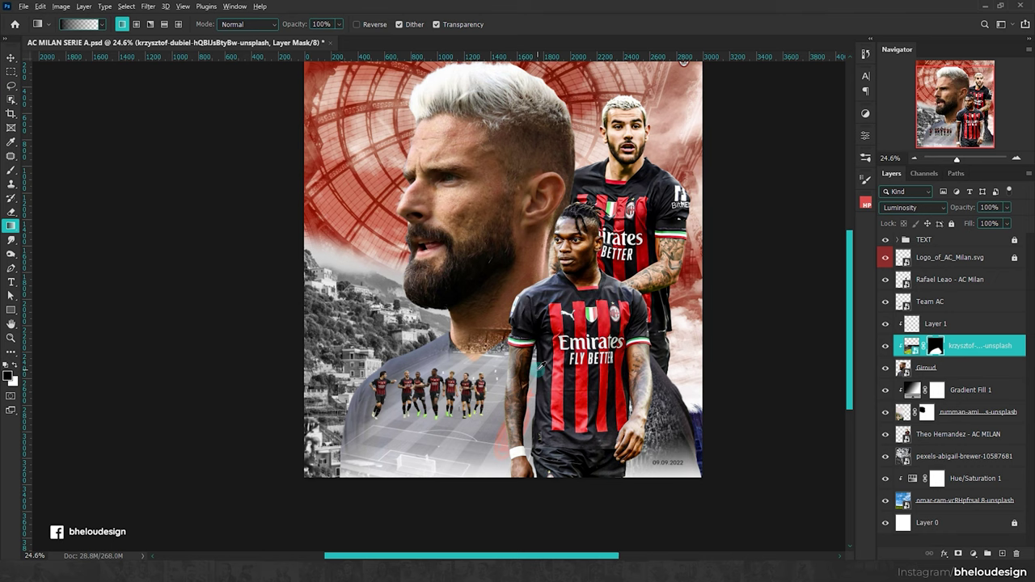
scroll(537, 357, "down", 2)
Step: Nudge the red dome background image slightly lower
scroll(534, 188, "up", 3)
key("v")
left_click_drag(532, 180, 536, 202)
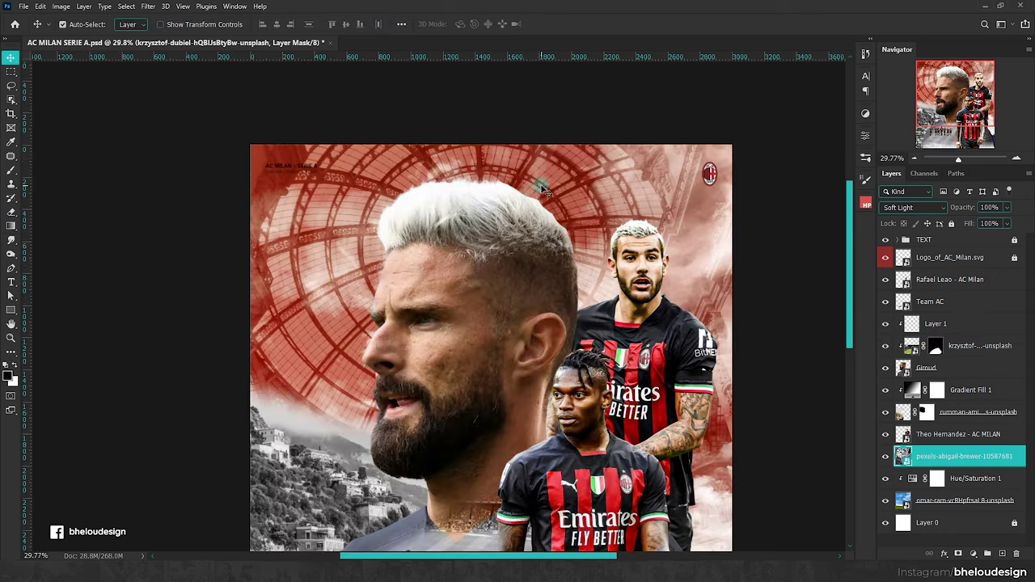
scroll(612, 220, "down", 2)
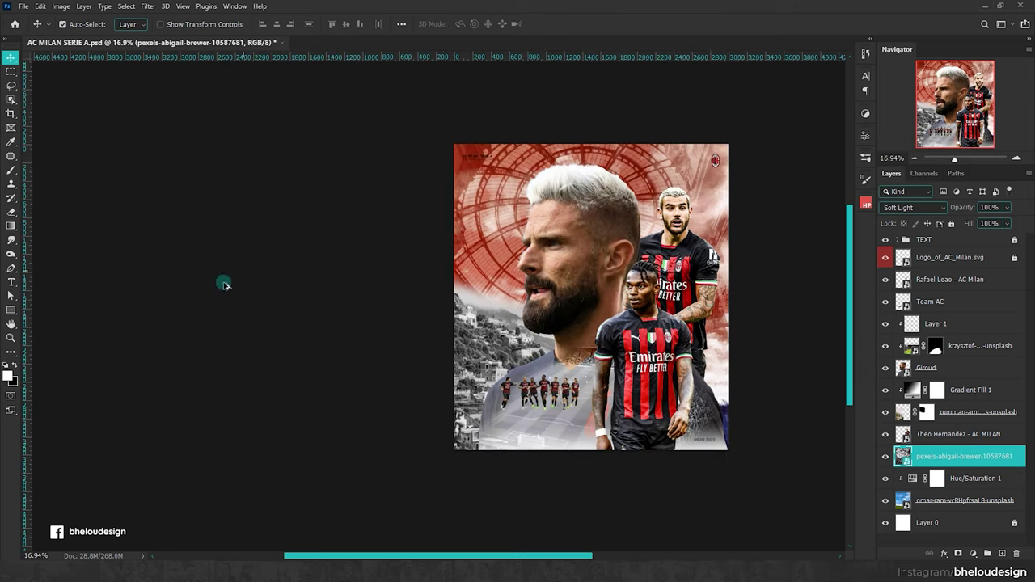
Step: Draw a tall, thin 95 px rectangle down the poster
left_click(11, 310)
scroll(657, 237, "up", 1)
scroll(659, 236, "up", 1)
left_click_drag(539, 192, 540, 493)
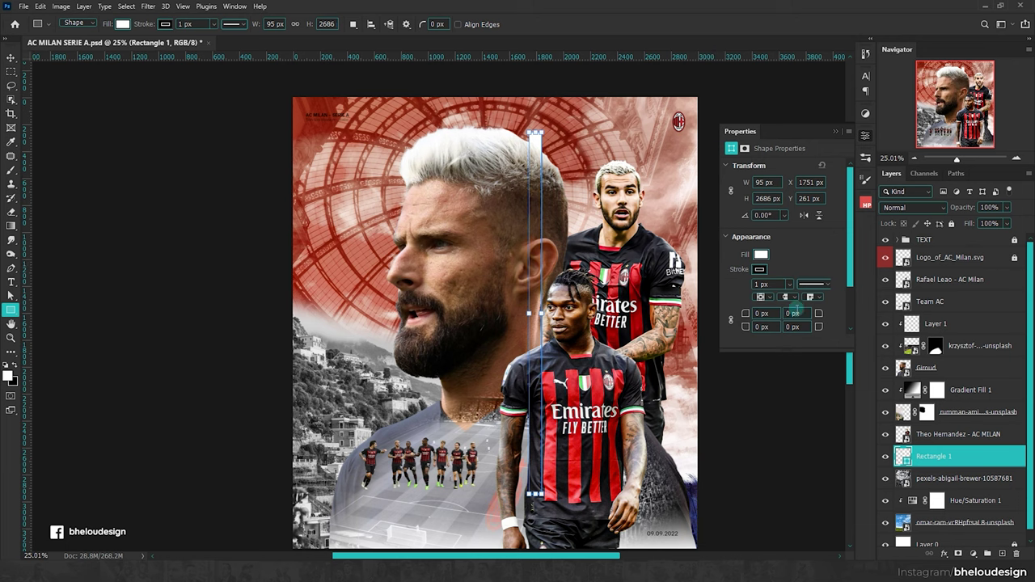
Step: Fill the rectangle with red #ce212a sampled from the poster
left_click(759, 269)
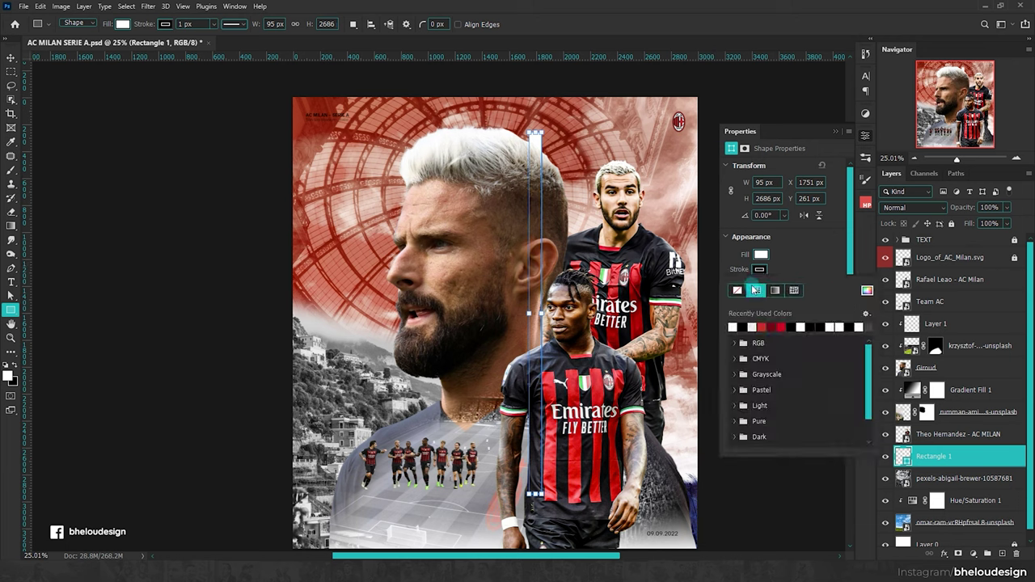
left_click(869, 291)
left_click(641, 279)
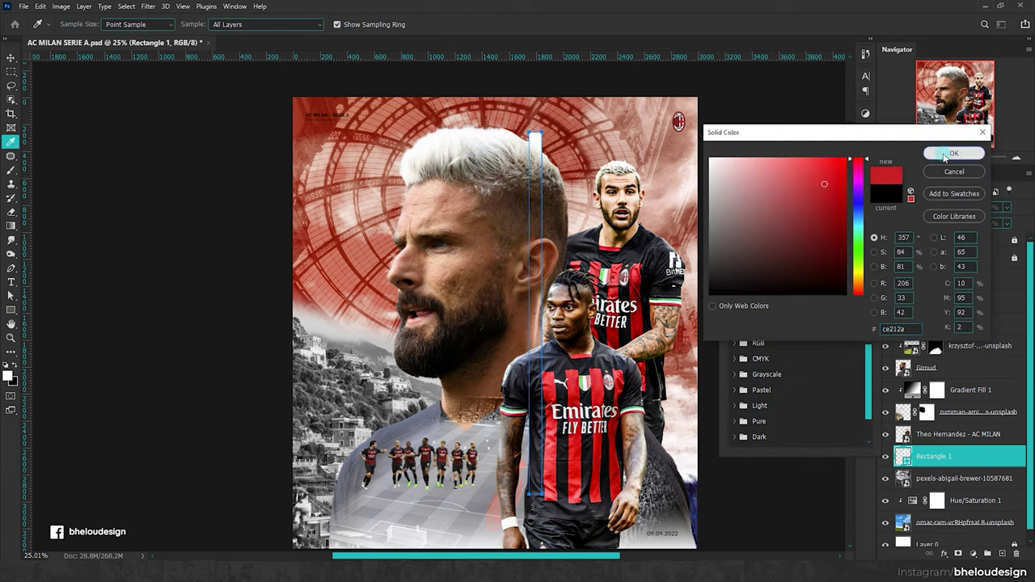
left_click(954, 153)
left_click(760, 269)
left_click(732, 313)
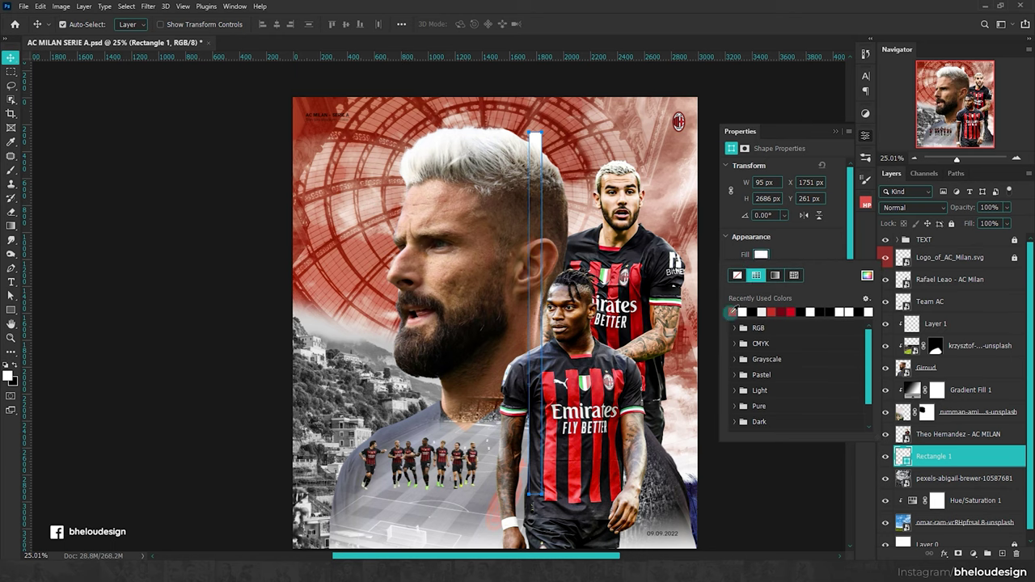
Step: Duplicate the red bar twice into three side-by-side stripes
scroll(368, 176, "up", 5)
mouse_move(367, 177)
left_mouse_down()
mouse_move(430, 151)
mouse_move(483, 152)
left_mouse_up()
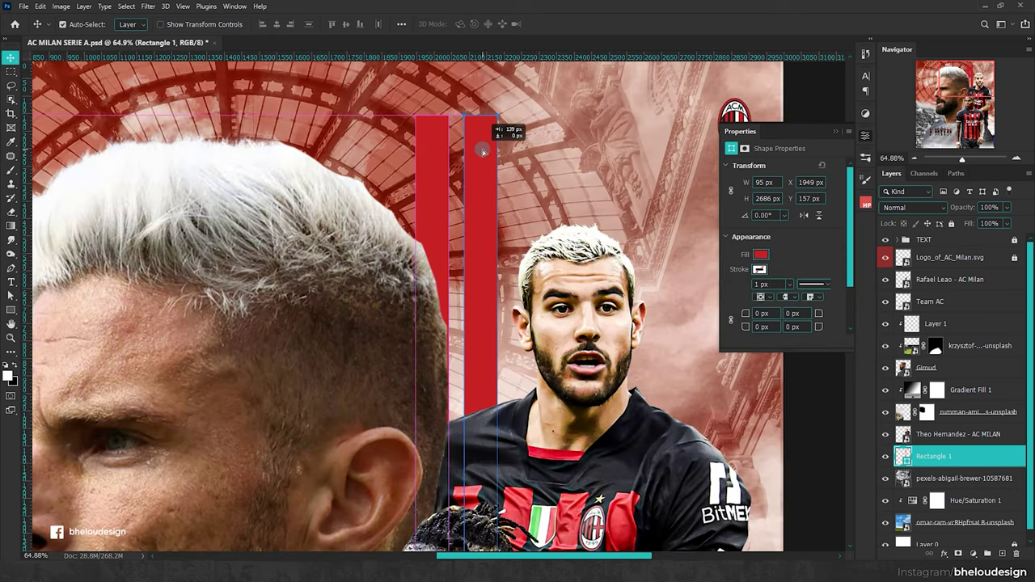
scroll(483, 151, "up", 3)
left_click_drag(491, 156, 574, 171)
scroll(530, 241, "down", 3)
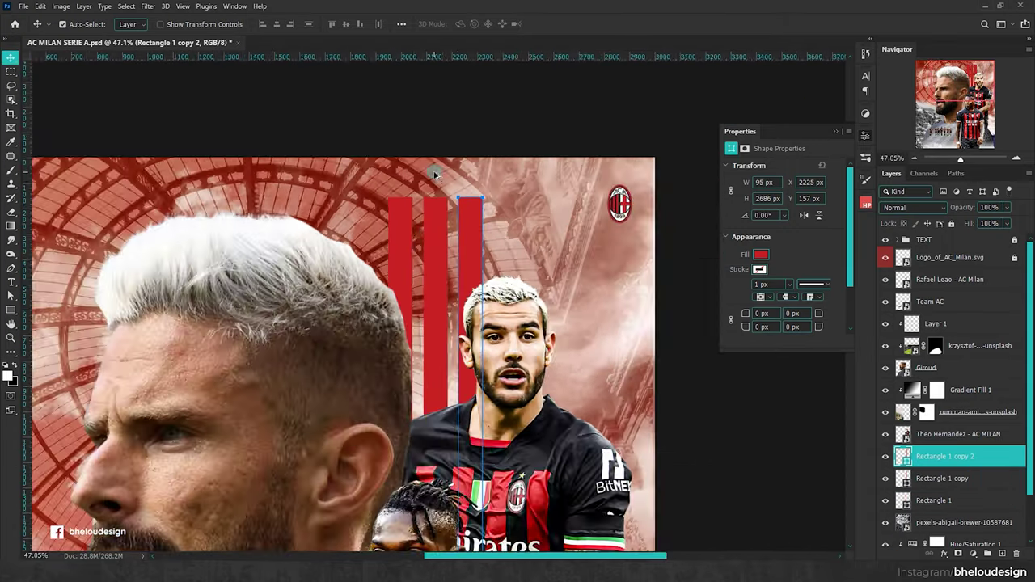
left_click_drag(482, 261, 483, 261)
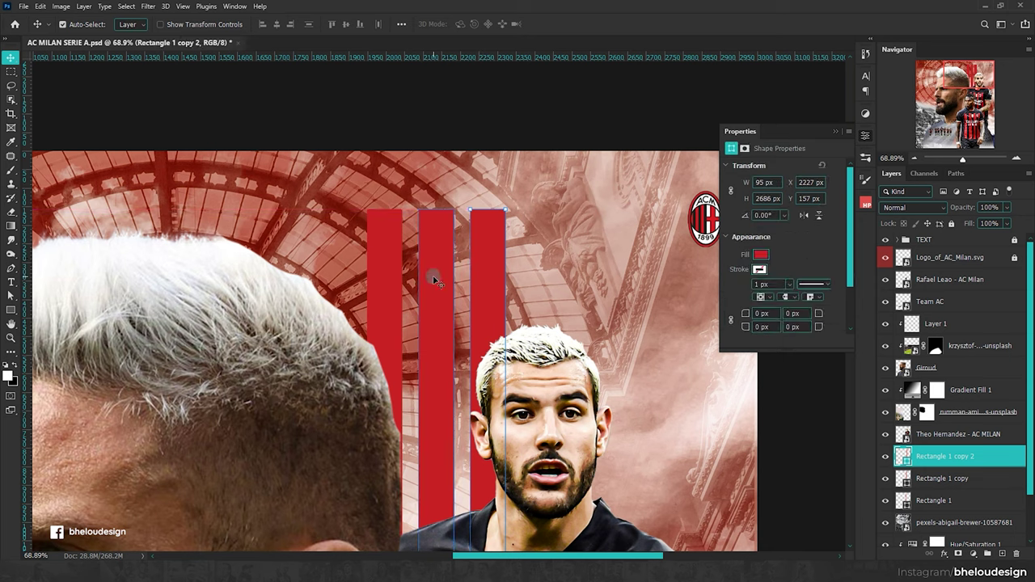
Step: Recolour the middle stripe black and the third stripe white
left_click(432, 272, "shift")
left_click(387, 243, "shift")
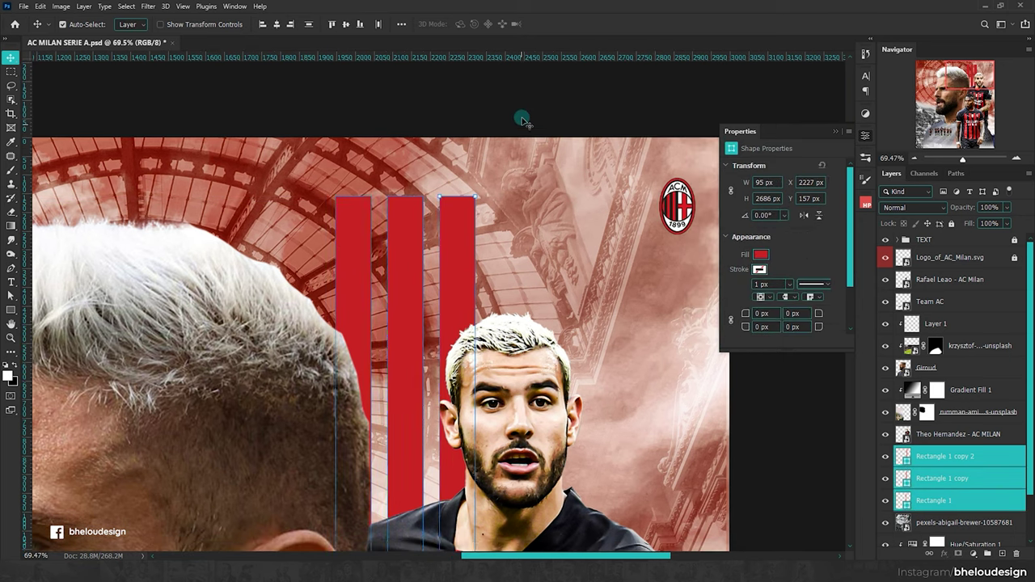
left_click(404, 243)
left_click(761, 254)
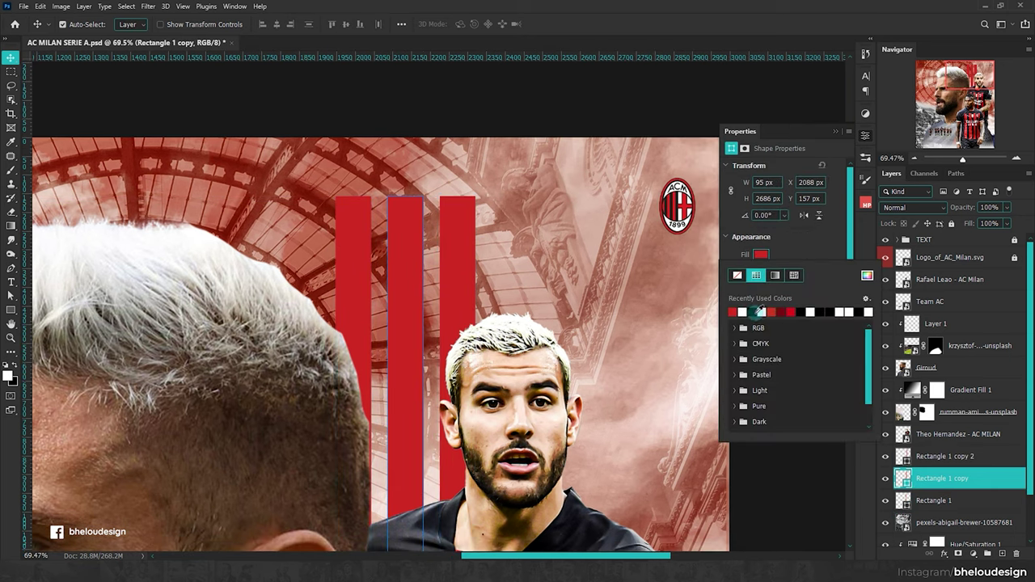
left_click(758, 312)
left_click(474, 242)
scroll(650, 240, "down", 1)
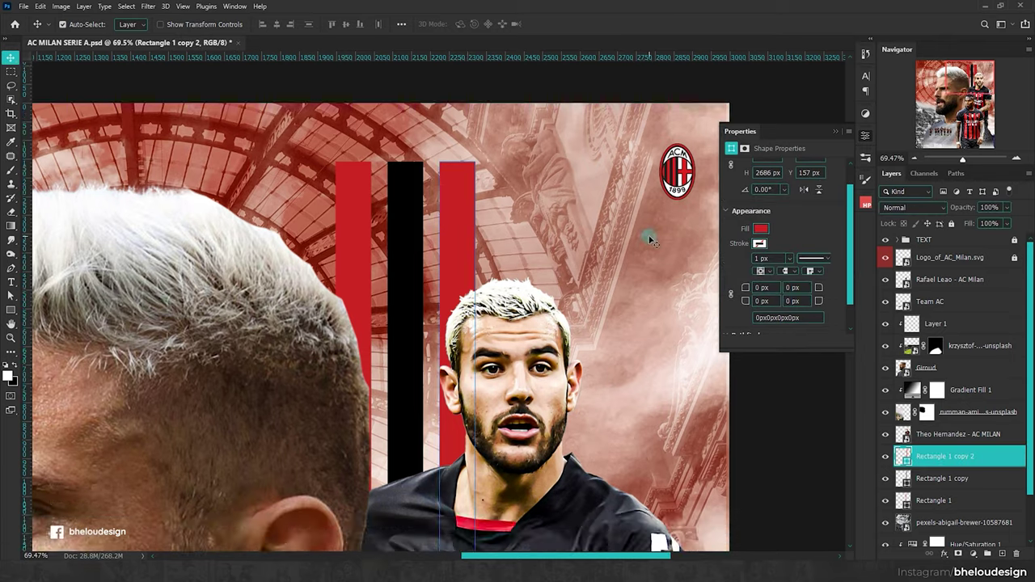
scroll(564, 221, "down", 1)
left_click(767, 232)
left_click(752, 286)
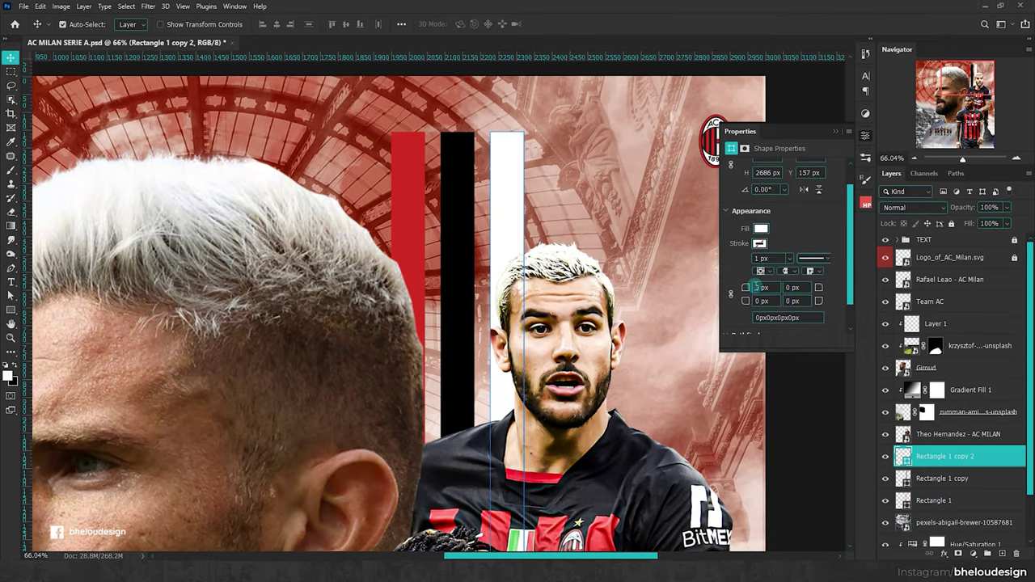
scroll(535, 235, "down", 3)
scroll(534, 235, "down", 3)
Step: Move the three stripes up and right toward the top edge
left_click(495, 212)
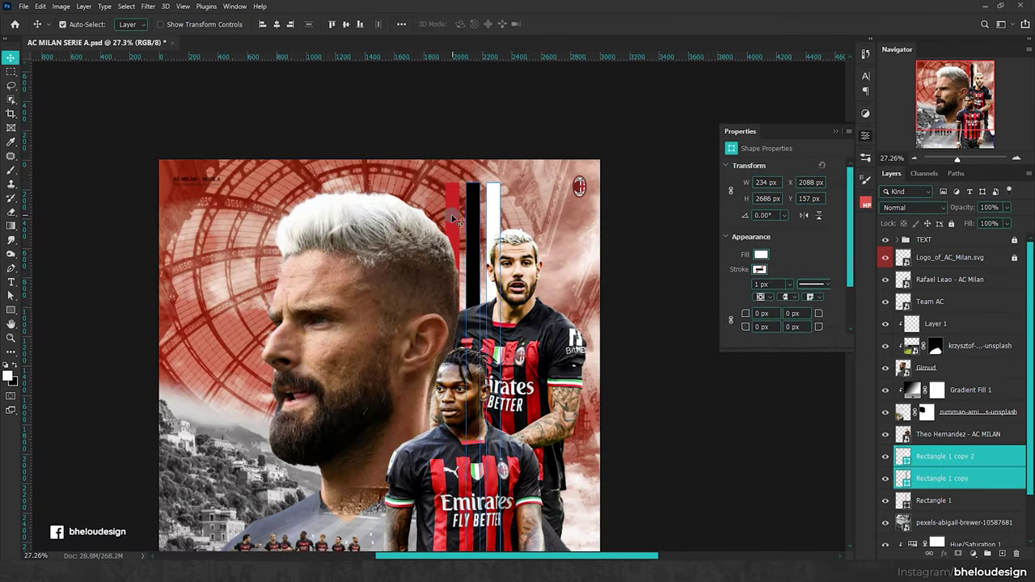
left_click(453, 212, "shift")
scroll(518, 194, "down", 5)
left_click_drag(516, 195, 528, 179)
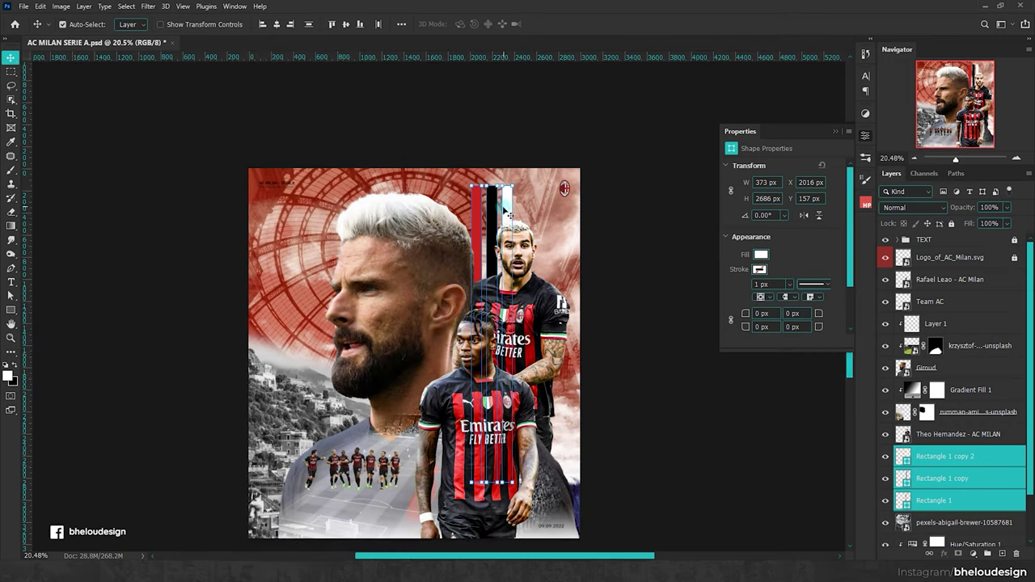
mouse_move(535, 180)
left_mouse_down()
mouse_move(533, 191)
mouse_move(540, 163)
left_mouse_up()
scroll(533, 189, "down", 1)
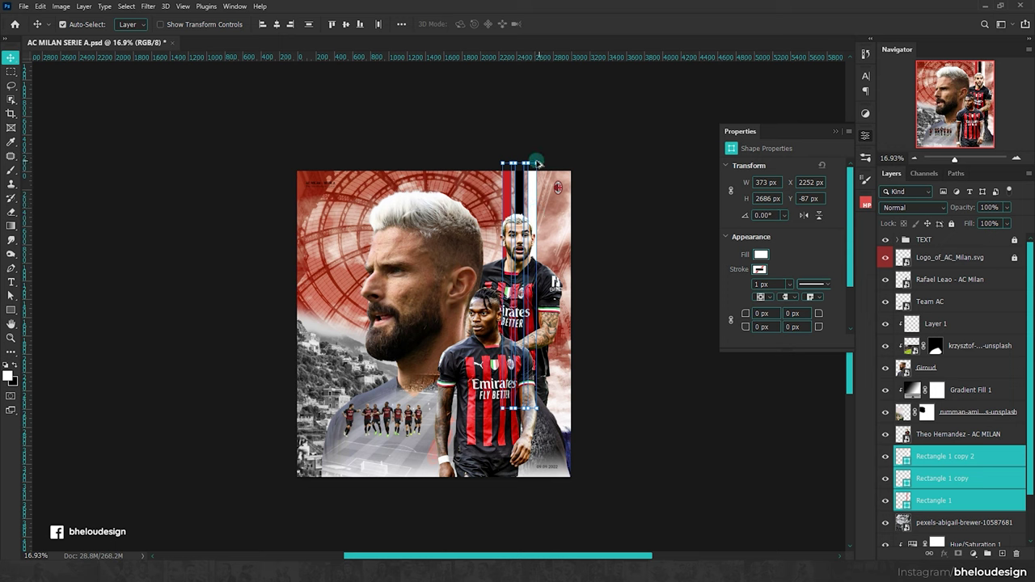
left_click(644, 216)
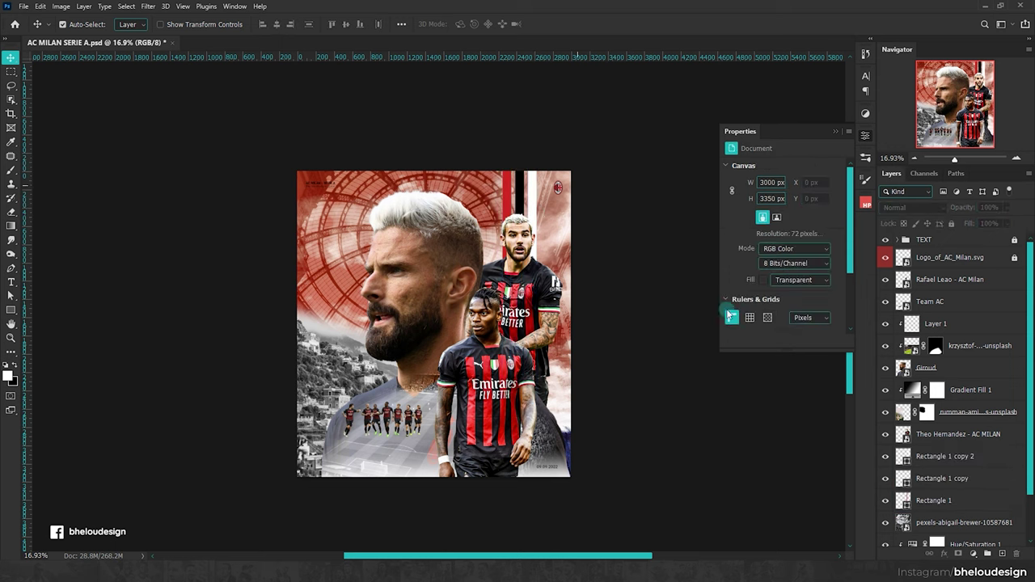
Step: Scale the three stripe layers to about 122%, nudged slightly right
left_click(964, 460)
left_click(934, 501, "shift")
key("ctrl+t")
mouse_move(534, 162)
left_mouse_down()
mouse_move(543, 165)
mouse_move(518, 220)
mouse_move(523, 194)
left_mouse_up()
key("Right")
key("Right")
key("Right")
left_click(567, 24)
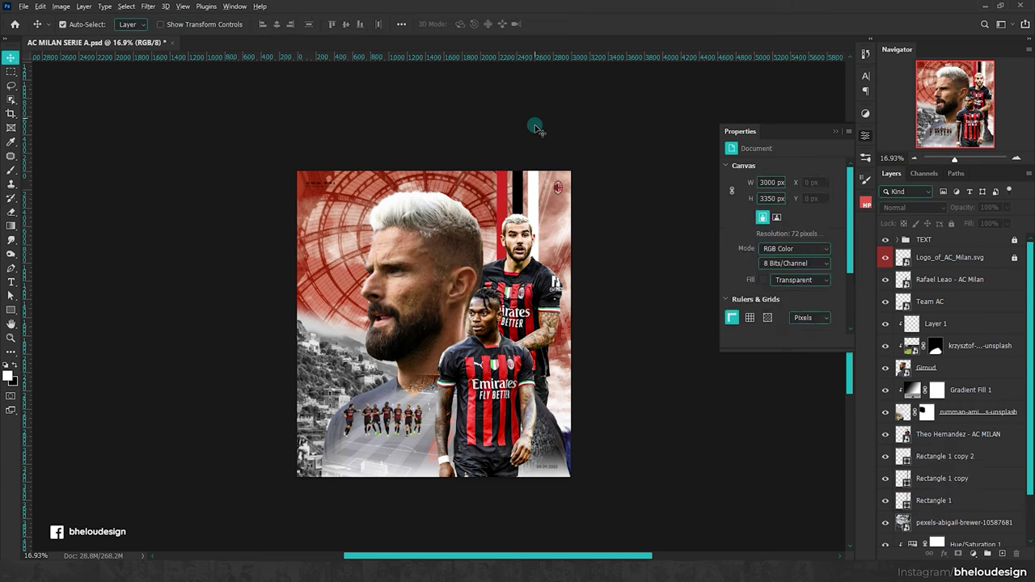
scroll(457, 270, "up", 5, "alt")
scroll(457, 269, "down", 8, "alt")
scroll(457, 269, "down", 3, "alt")
scroll(457, 270, "up", 4, "alt")
Step: Shift the three stripes 94 px to the right
left_click(596, 189)
left_click(555, 180, "shift")
left_click_drag(553, 180, 565, 182)
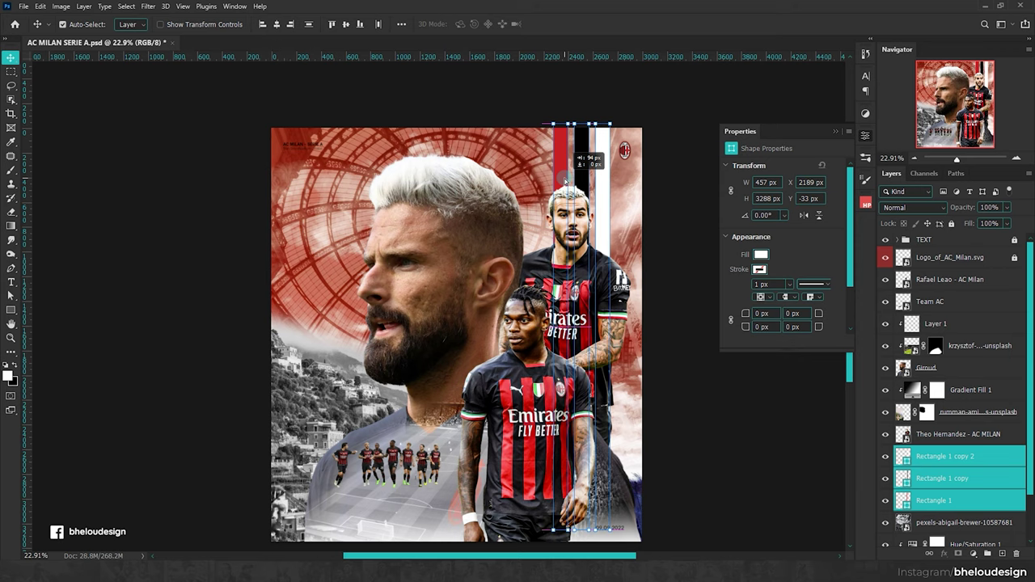
left_click(659, 198)
left_click_drag(565, 229, 584, 222)
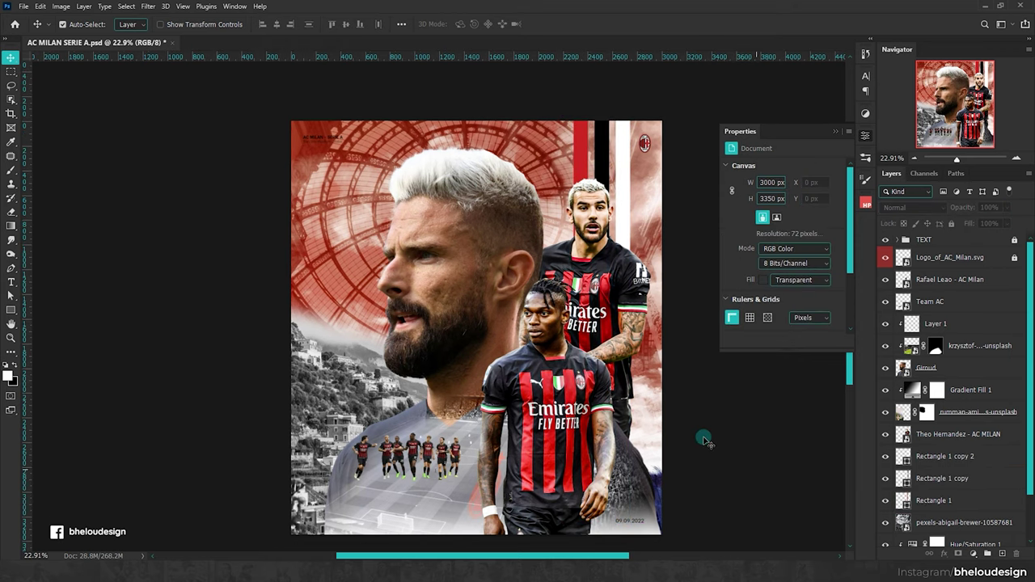
Step: Add an empty Layer 2 above the grey background photo layer
scroll(705, 440, "down", 2)
scroll(685, 374, "down", 1)
scroll(684, 375, "up", 1)
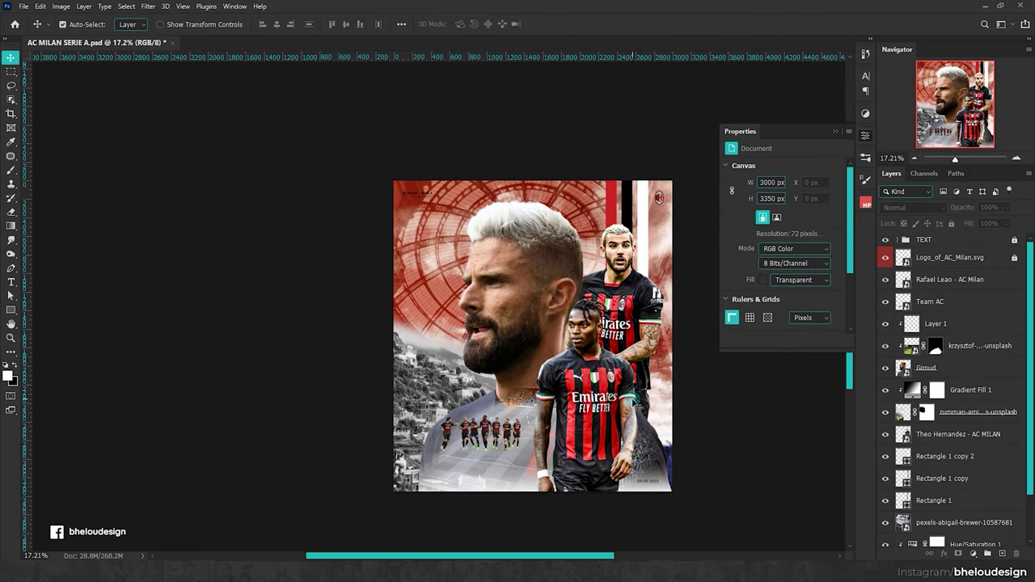
scroll(614, 486, "up", 1)
scroll(683, 453, "up", 2)
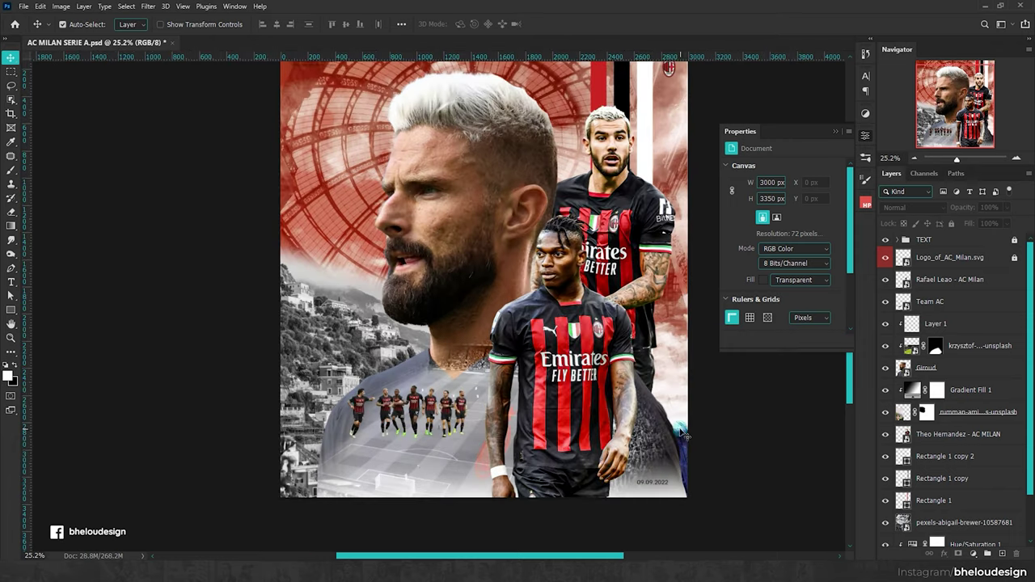
left_click(934, 522)
scroll(962, 485, "down", 2)
left_click(1000, 553)
Step: Fade a white gradient over the lower-right corner on Layer 2
key("b")
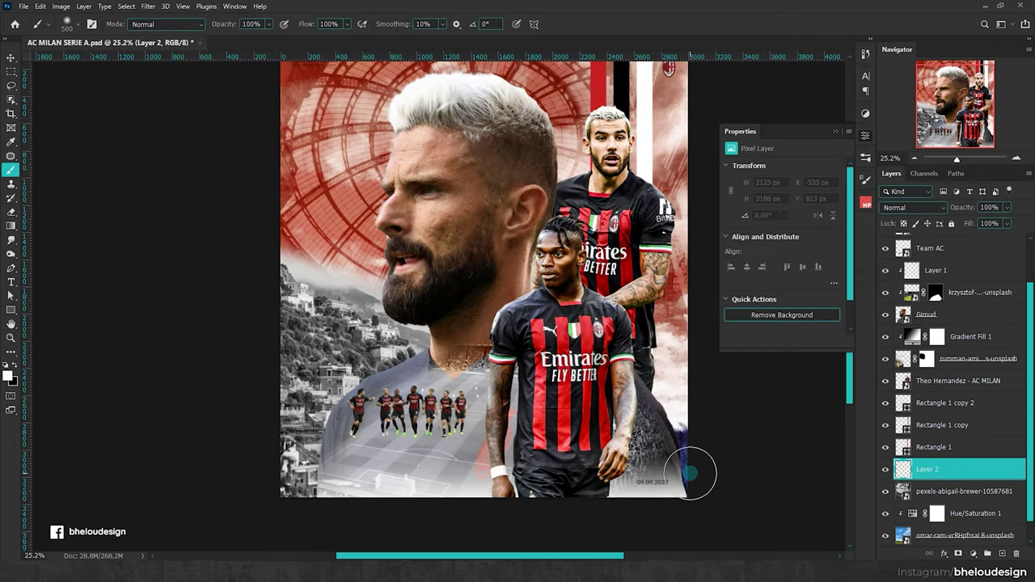
key("g")
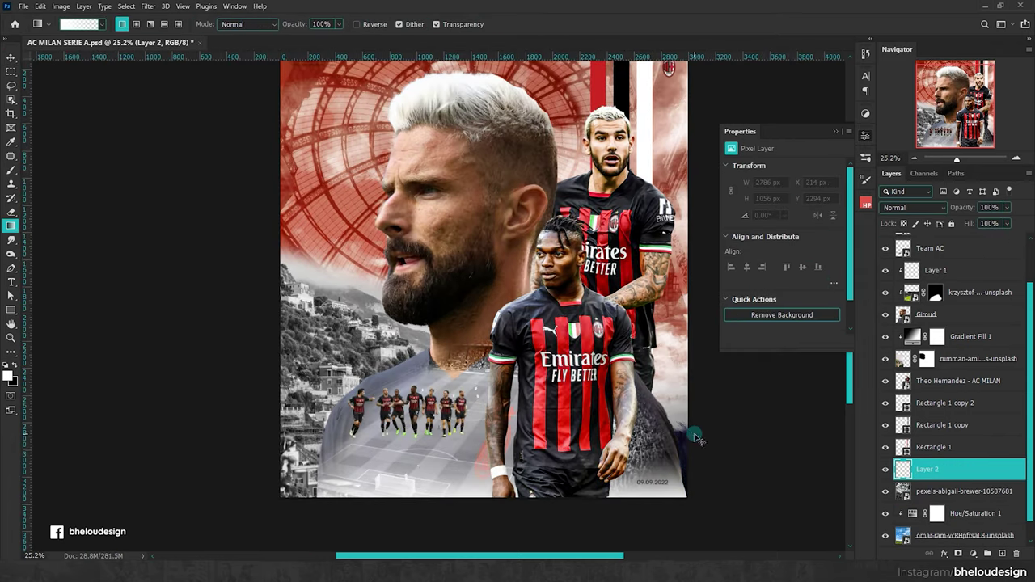
key("x")
left_click_drag(693, 491, 682, 396)
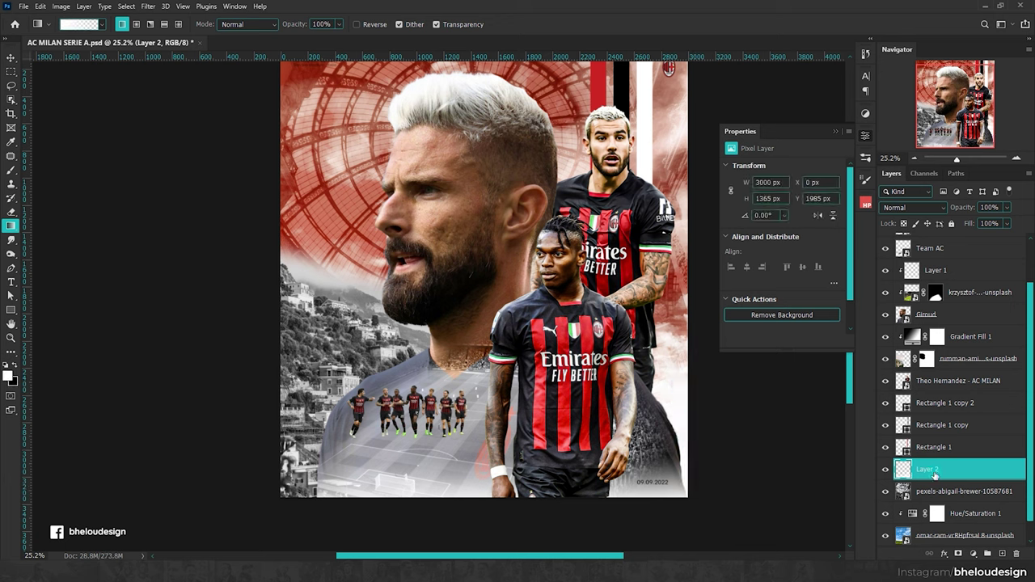
Step: Add Layer 3 above Gradient Fill 1 and fade white in from the left edge
left_click(969, 339)
left_click(1001, 553)
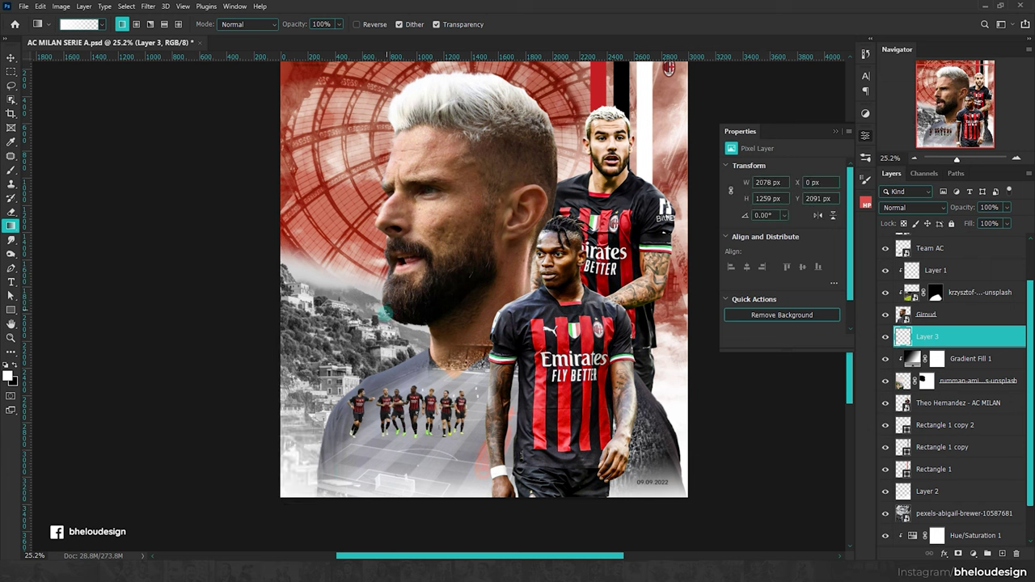
left_click_drag(502, 429, 437, 432)
left_click_drag(282, 502, 397, 317)
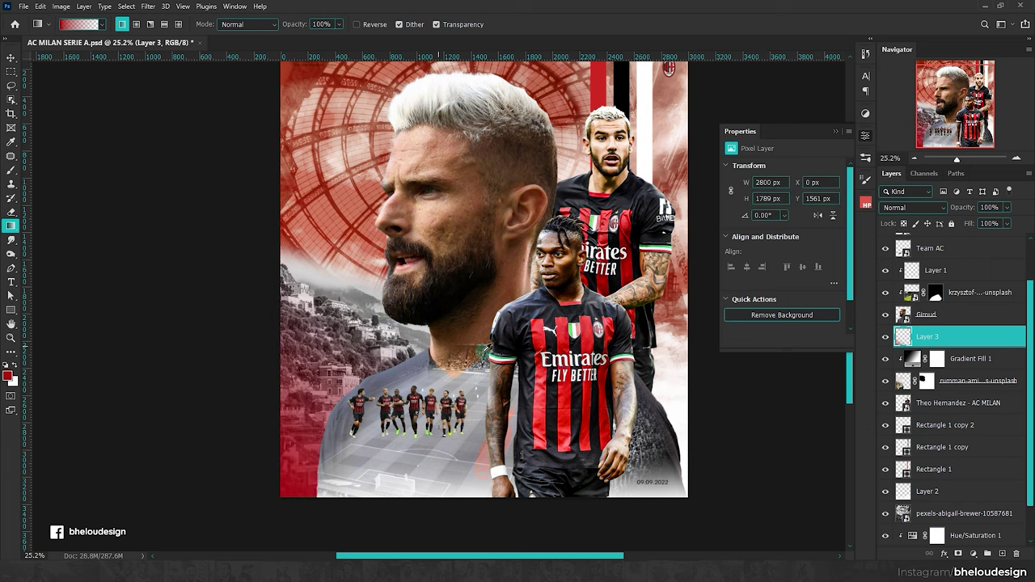
scroll(379, 353, "down", 1)
key("x")
left_click_drag(429, 356, 387, 476)
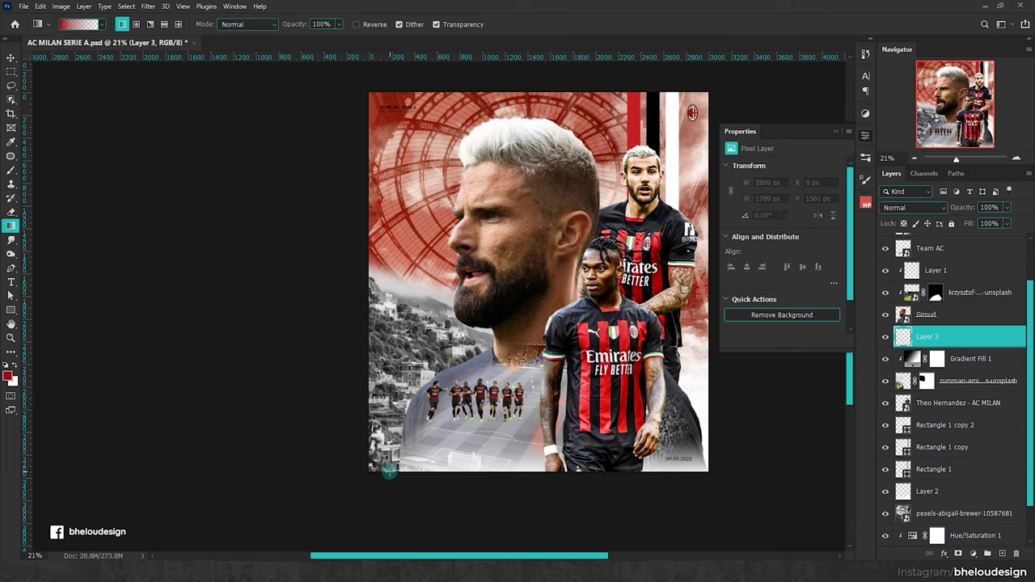
Step: Collapse the Properties panel and deselect the gradient layer
scroll(572, 389, "down", 1)
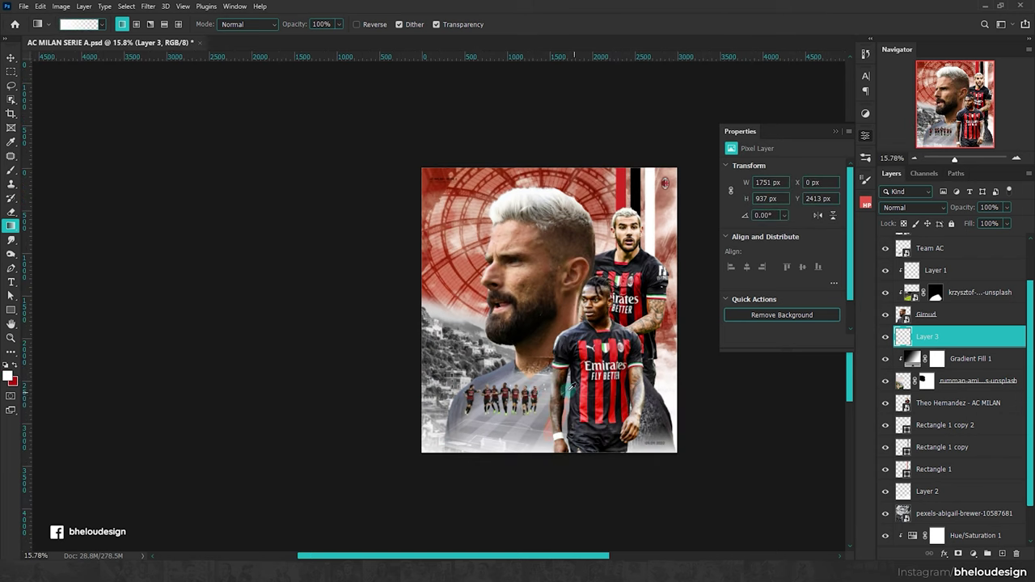
scroll(620, 339, "up", 1)
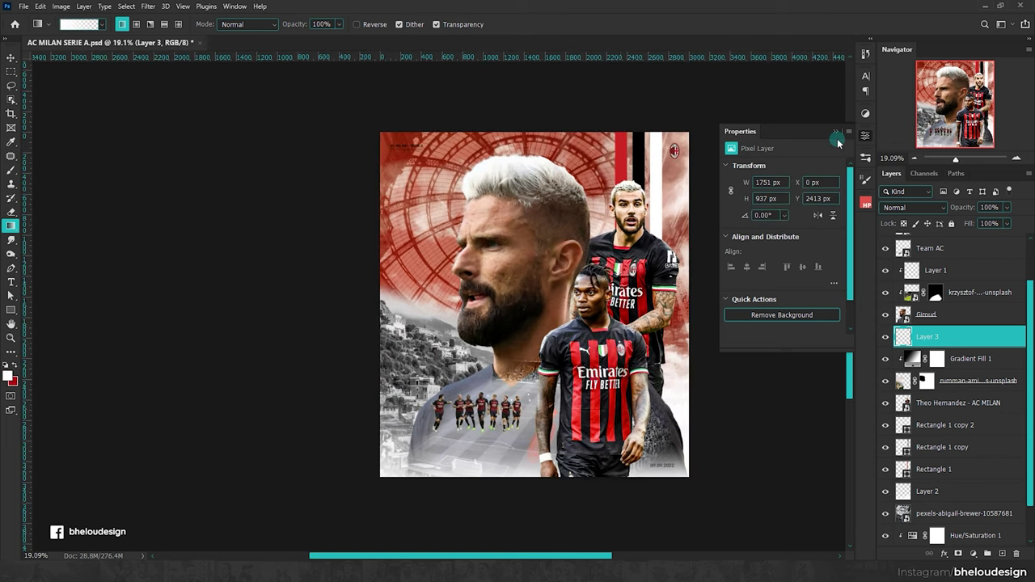
left_click(837, 138)
key("v")
left_click(762, 196)
scroll(507, 231, "up", 1)
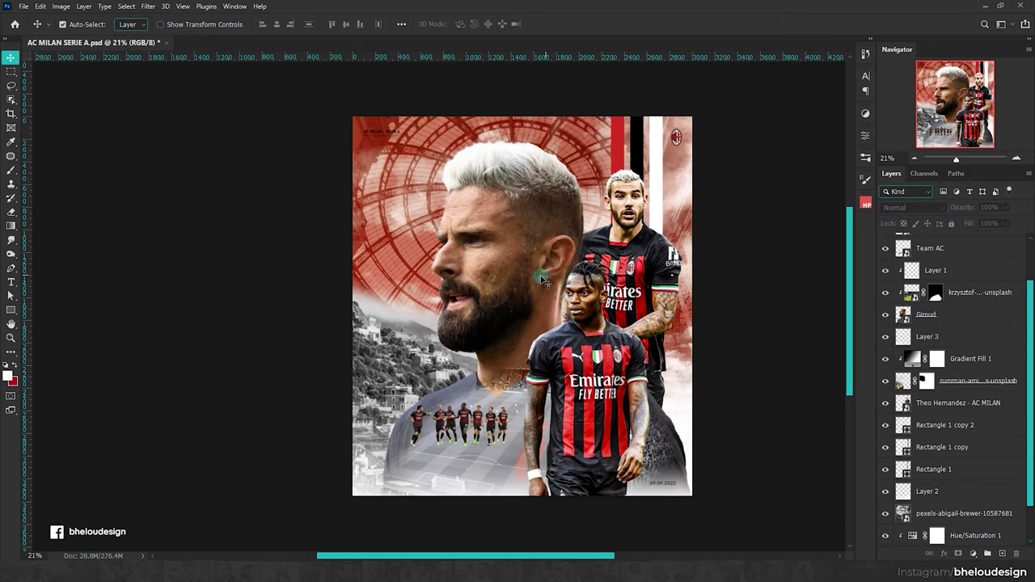
Step: Draw a white rectangle covering most of the poster, with no stroke
left_click(11, 310)
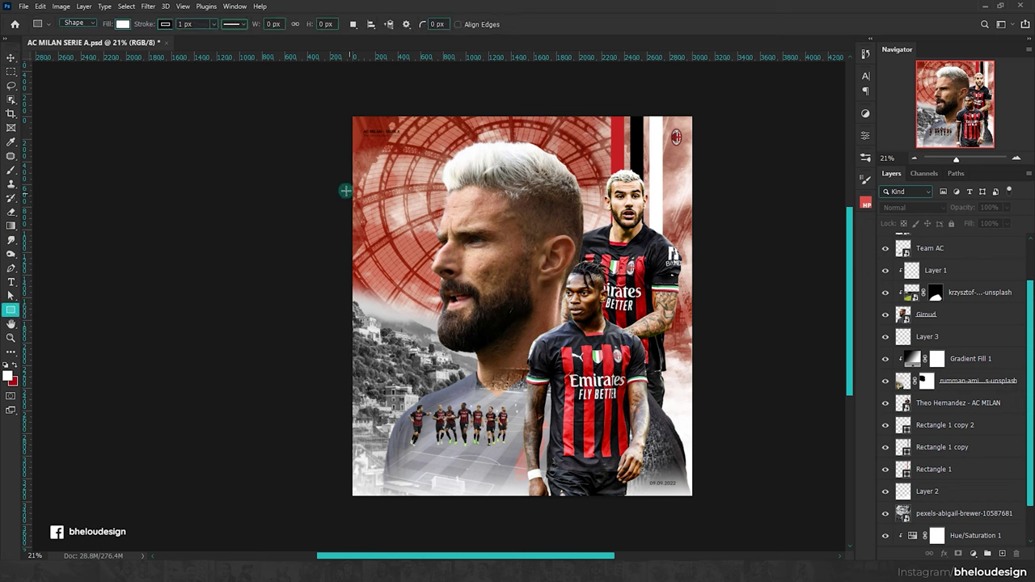
left_click_drag(366, 127, 684, 489)
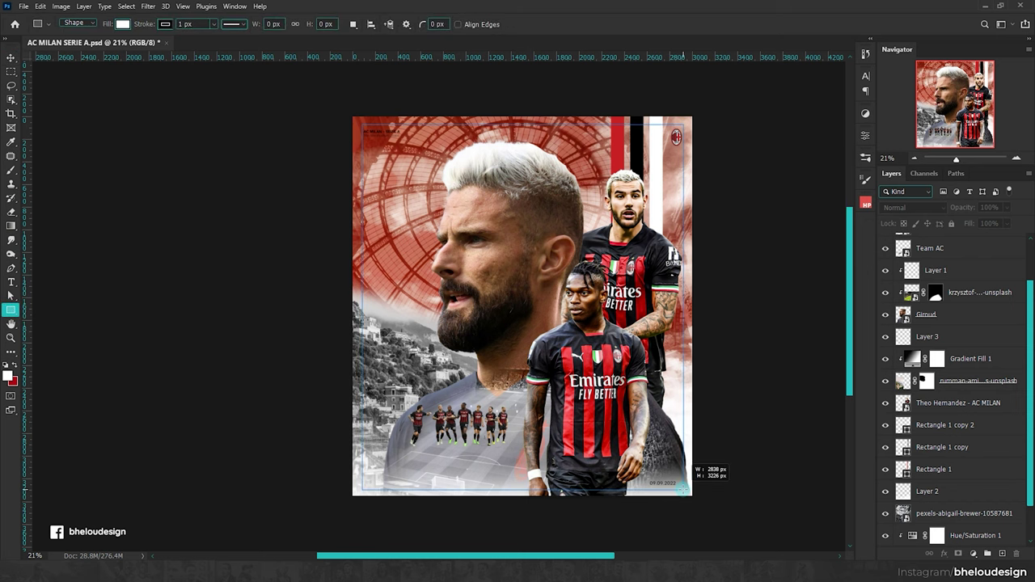
left_click_drag(684, 488, 677, 485)
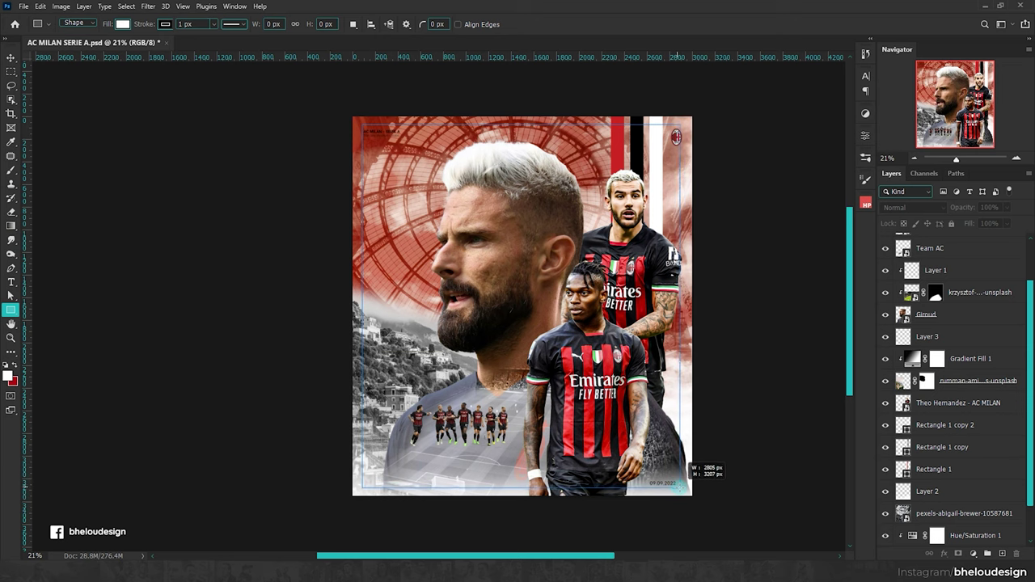
left_click_drag(677, 486, 681, 488)
key("v")
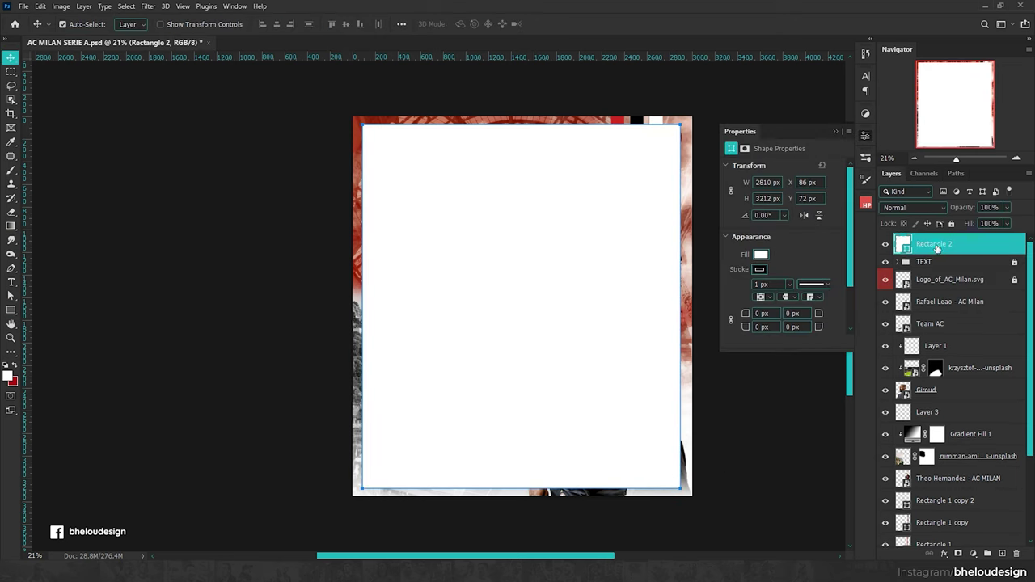
left_click(759, 269)
left_click(733, 290)
Step: Move the rectangle layer down to just above the background photo
scroll(954, 389, "down", 3)
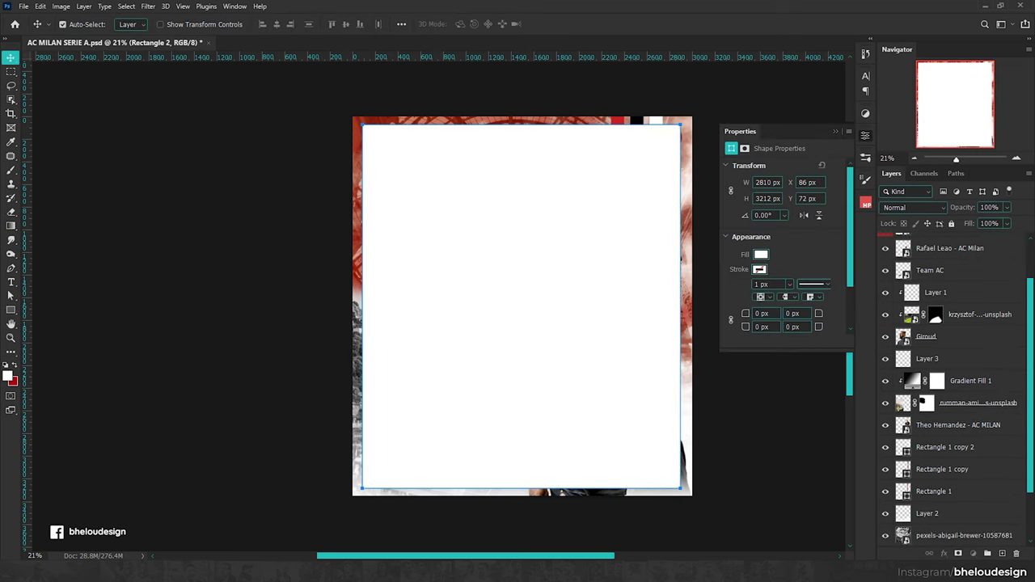
scroll(954, 388, "down", 2)
left_click_drag(938, 485, 938, 458)
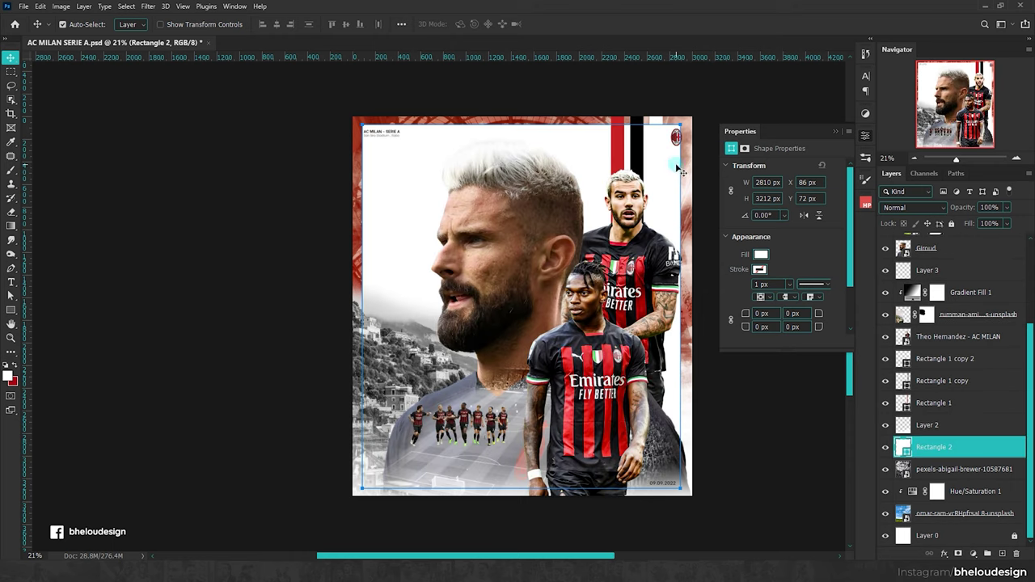
scroll(681, 170, "up", 2)
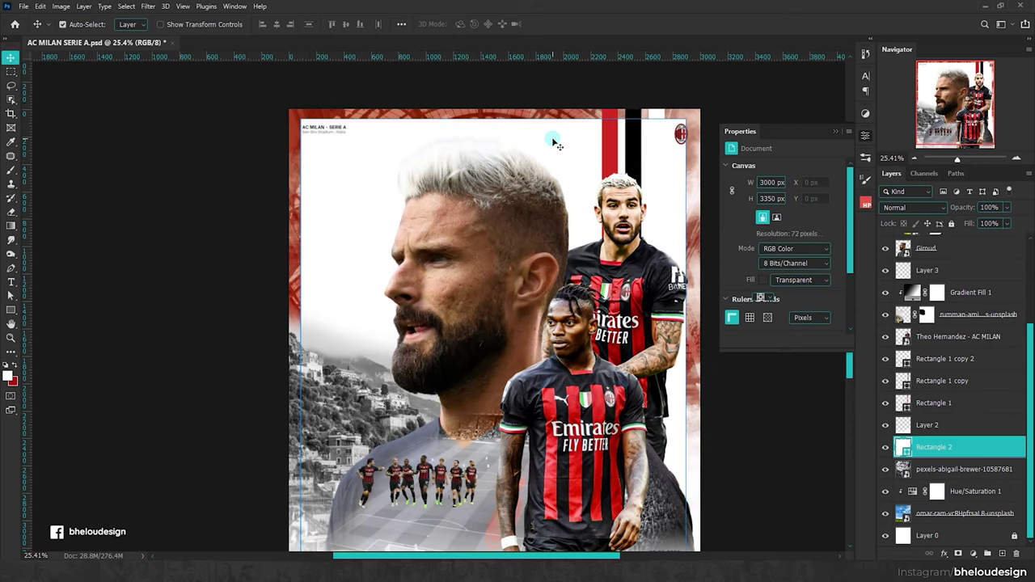
Step: Scale the rectangle outward until only a thin red border remains
key("ctrl+t")
left_click_drag(686, 117, 690, 113)
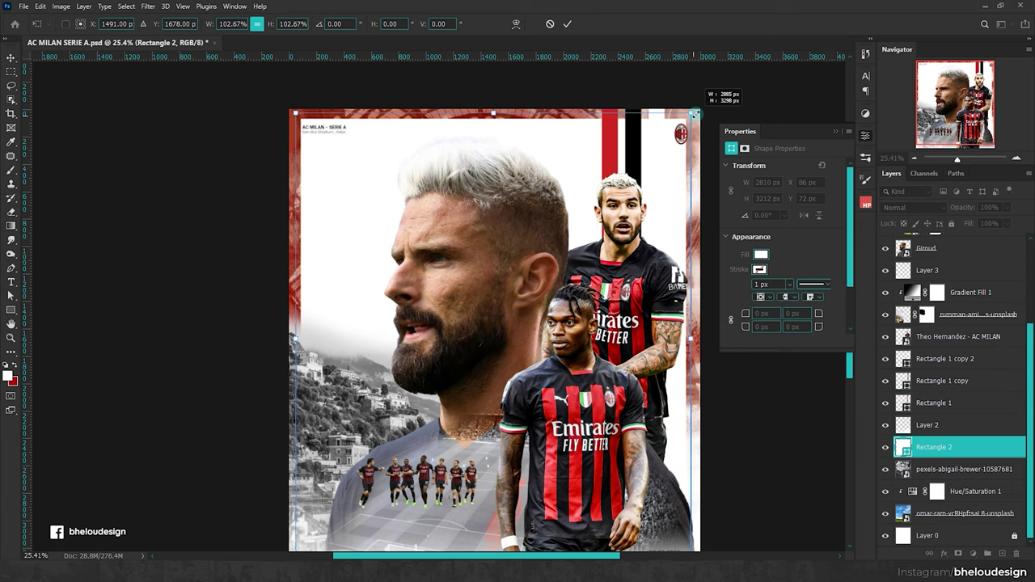
scroll(663, 226, "down", 3)
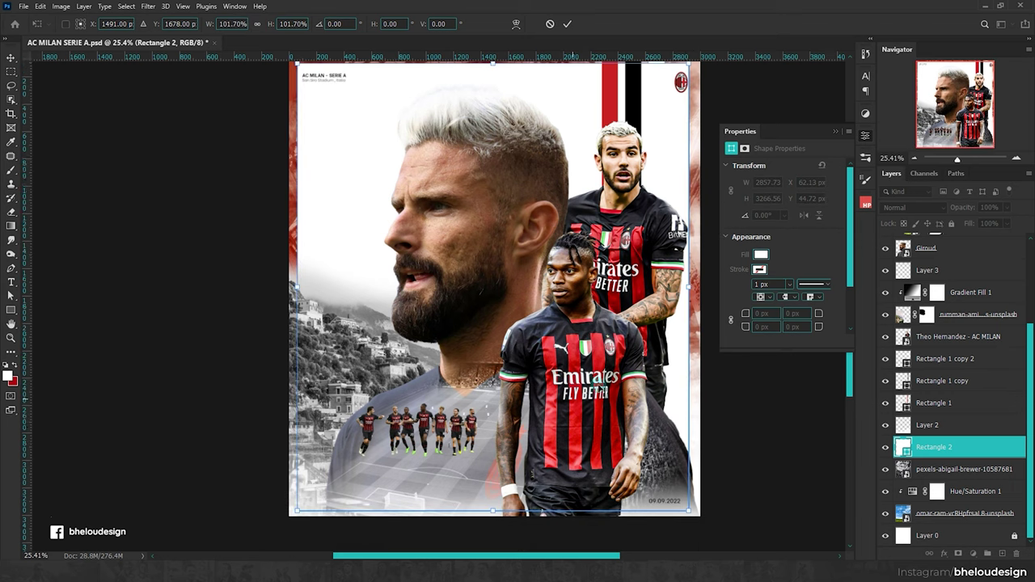
left_click_drag(689, 287, 688, 286)
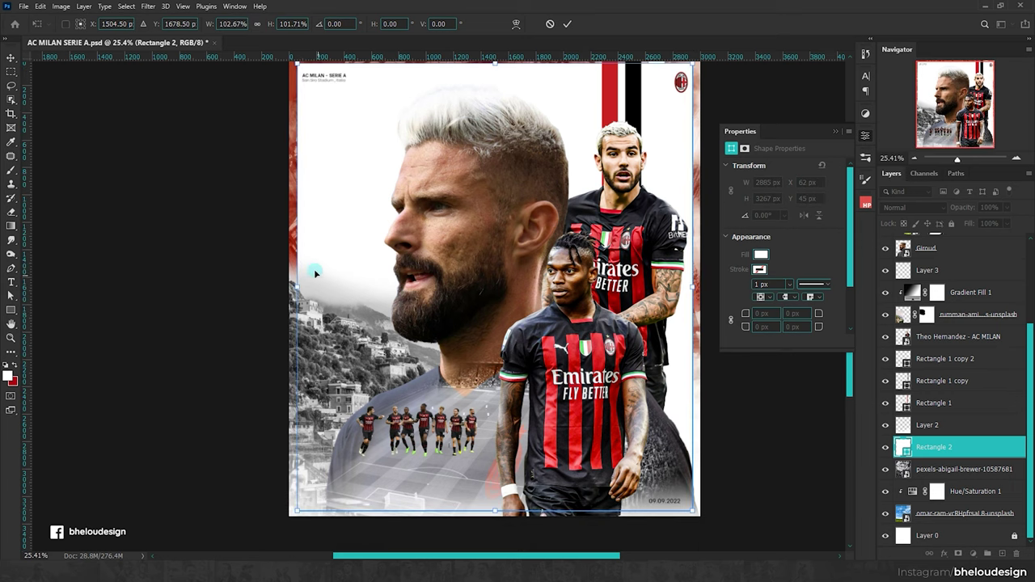
left_click_drag(296, 285, 293, 285)
left_click_drag(694, 287, 695, 287)
scroll(613, 74, "up", 2)
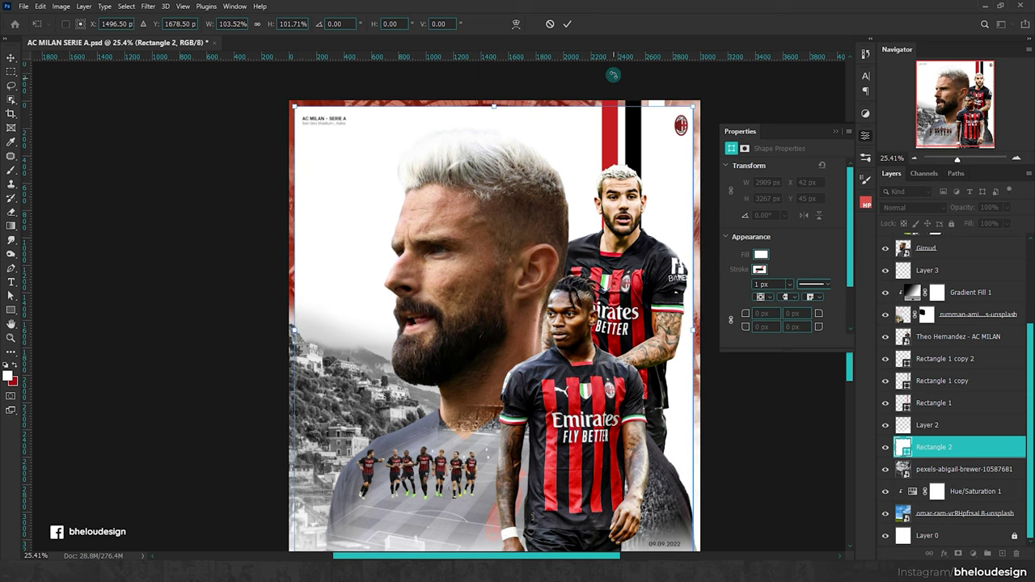
left_click(565, 25)
left_click(486, 86)
scroll(510, 120, "down", 3)
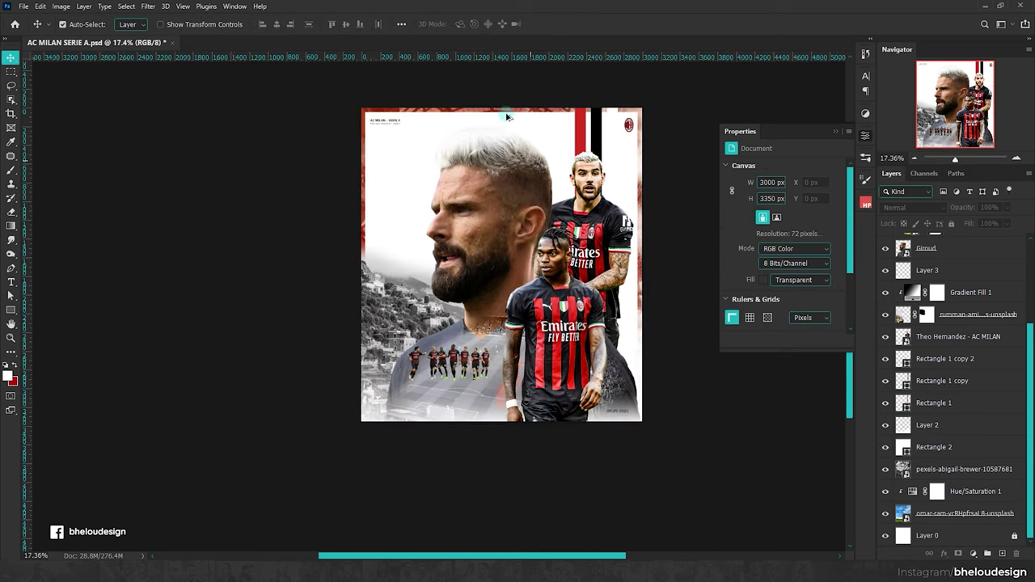
Step: Select the white Rectangle 2 layer and round its top-left corner to 100 px
scroll(342, 150, "up", 3)
scroll(275, 164, "up", 2)
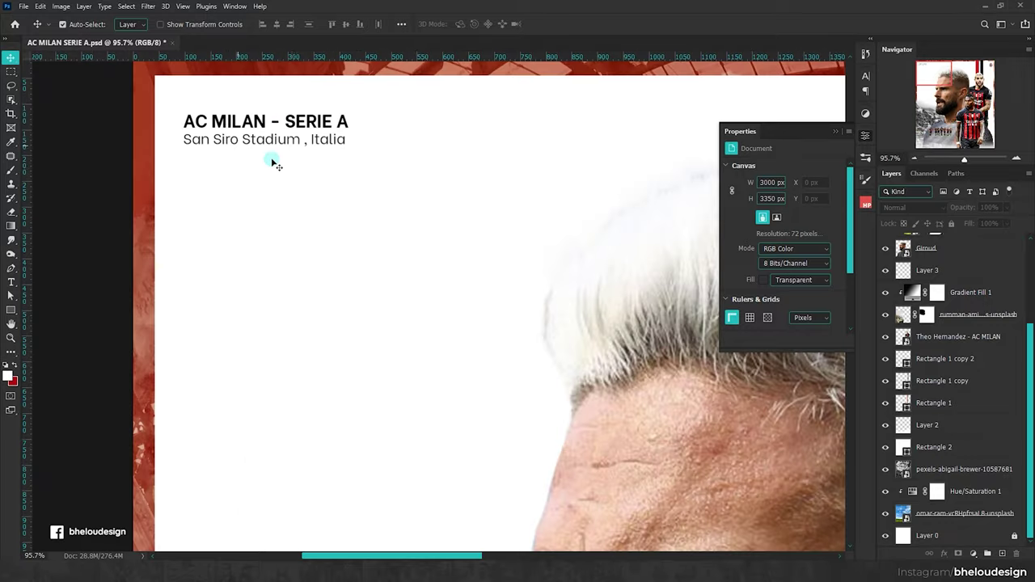
left_click(271, 206)
scroll(772, 287, "down", 1)
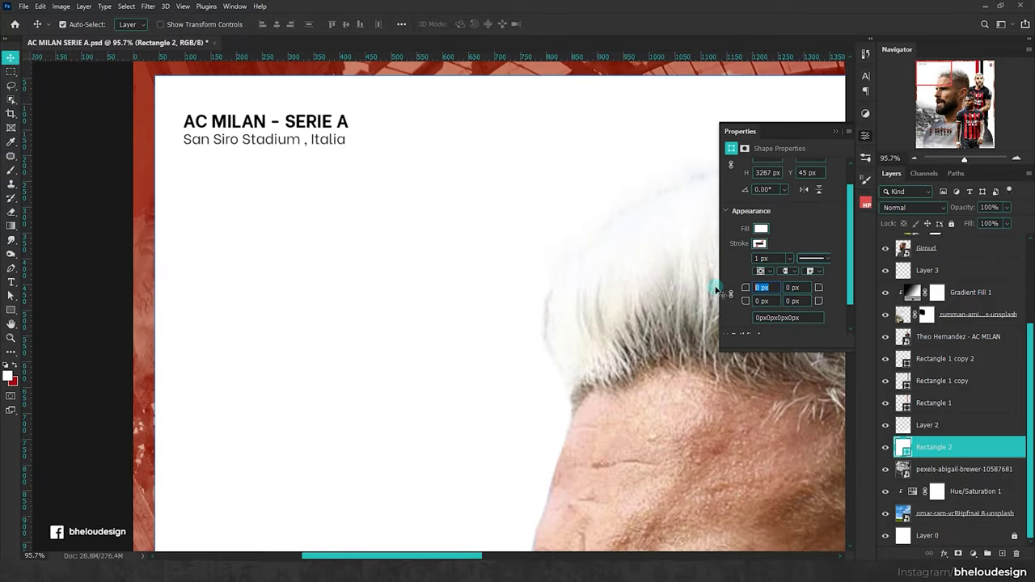
scroll(550, 214, "down", 3)
scroll(566, 242, "down", 3)
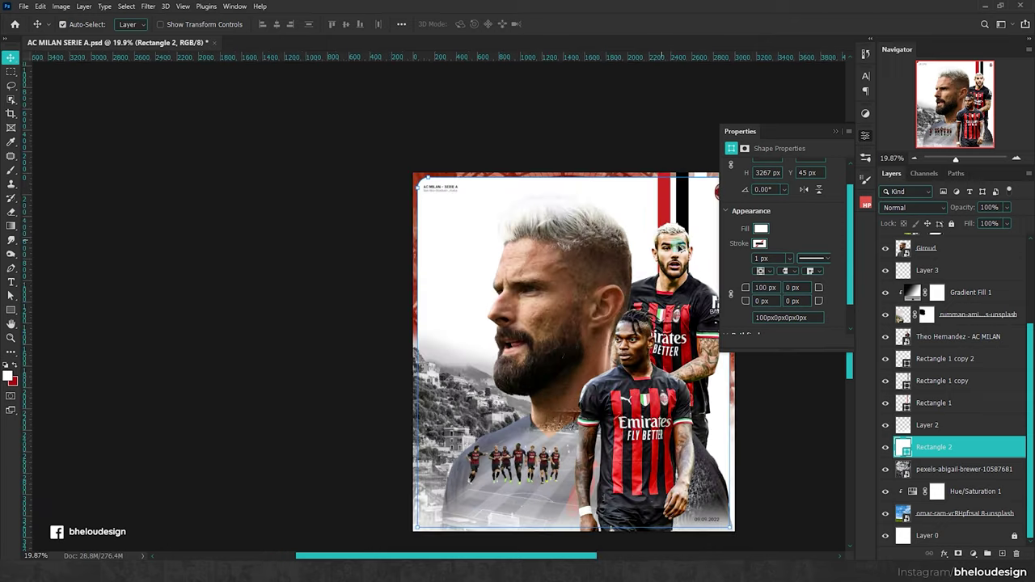
scroll(671, 275, "up", 2)
left_click(698, 273)
Step: Zoom out to check the rounded corner, then pick the cloud photo's layer mask
scroll(700, 275, "up", 1)
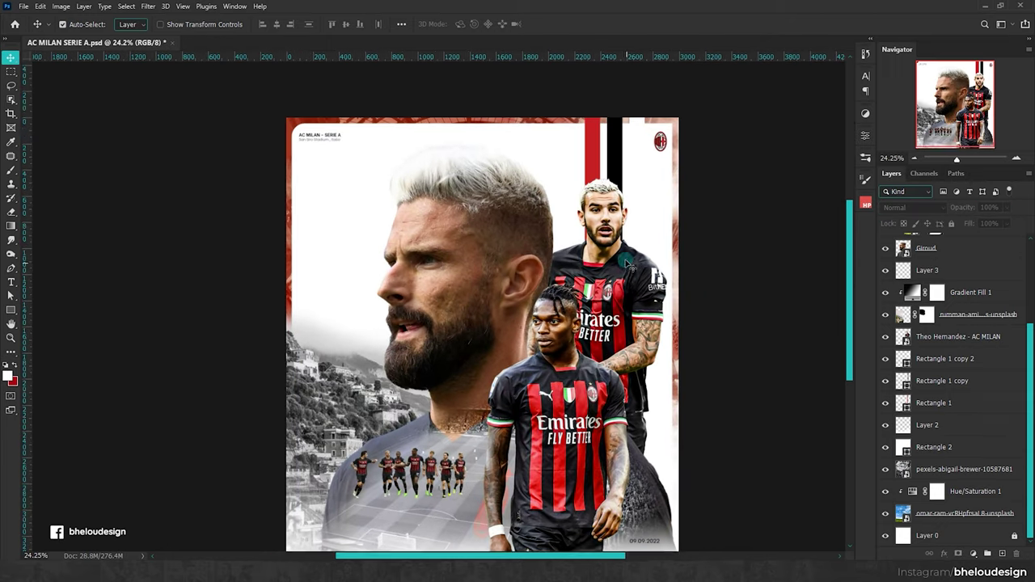
scroll(711, 285, "down", 1)
scroll(706, 271, "up", 1)
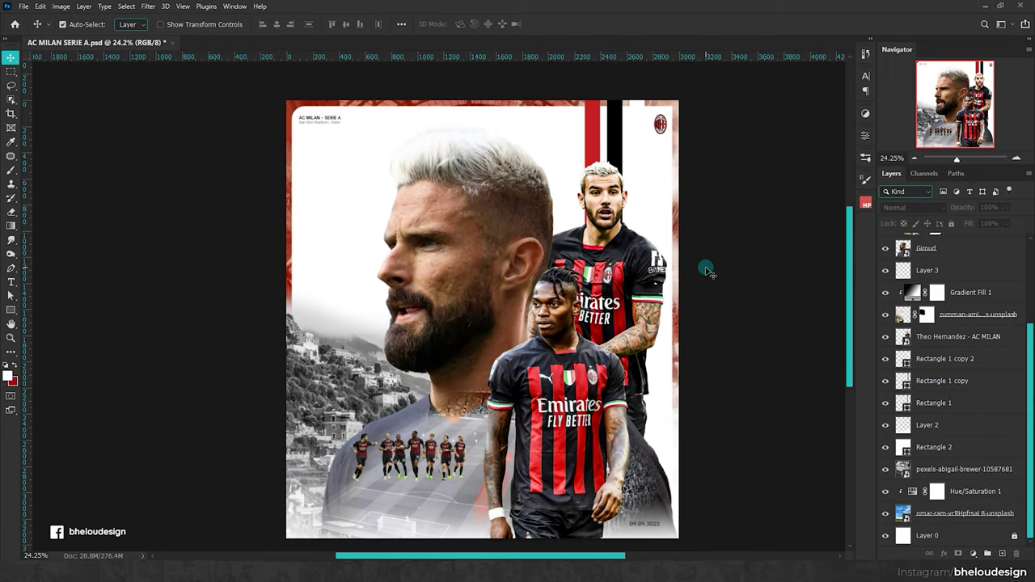
scroll(707, 271, "down", 1)
scroll(708, 271, "left", 1)
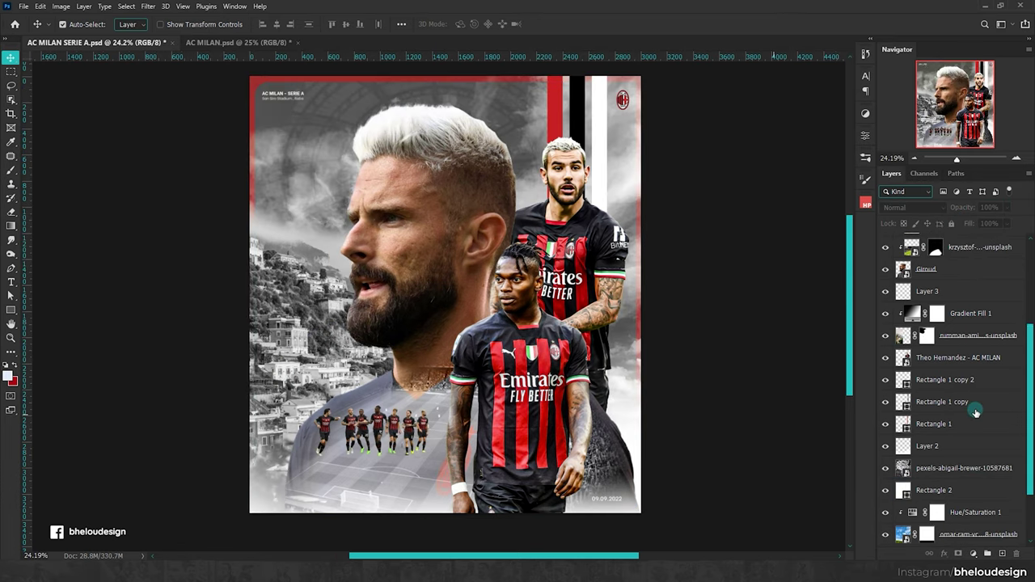
scroll(976, 412, "up", 2)
left_click(978, 287)
Step: Paint the photo's mask white around Leão's shoulder, head and Giroud's neck
key("g")
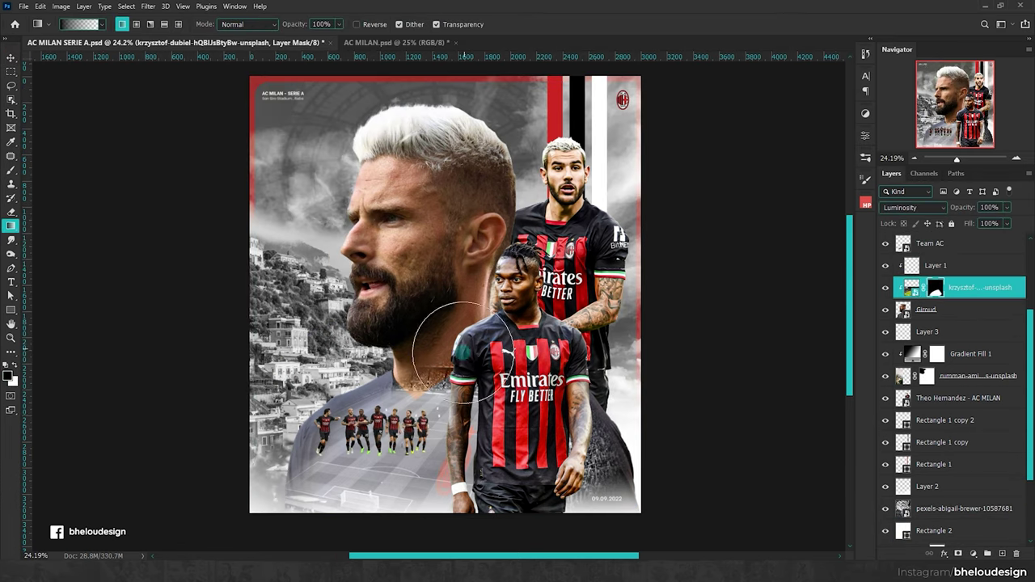
key("b")
key("x")
left_click_drag(489, 356, 460, 396)
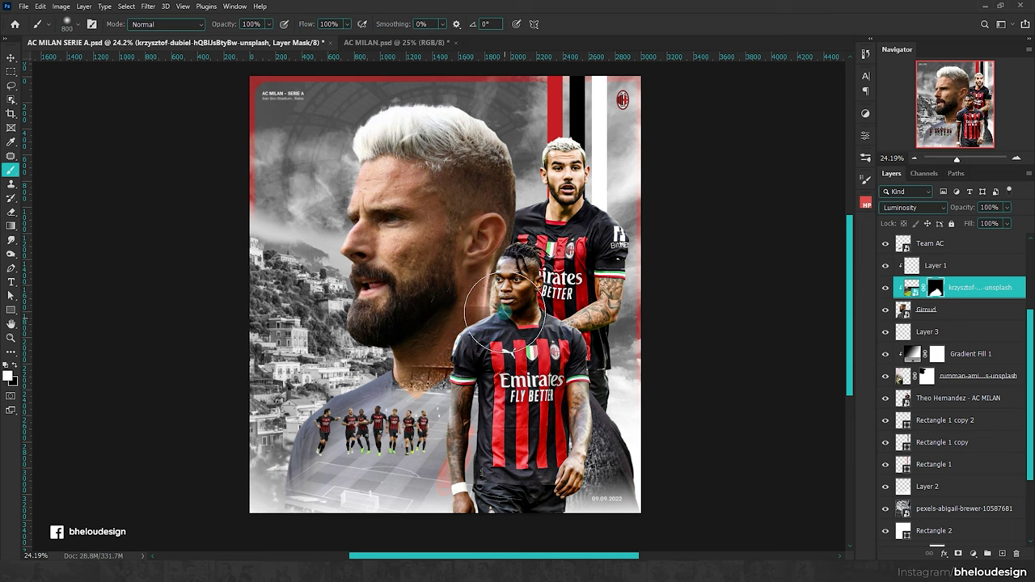
mouse_move(469, 291)
left_mouse_down()
mouse_move(484, 296)
mouse_move(465, 263)
left_mouse_up()
key("x")
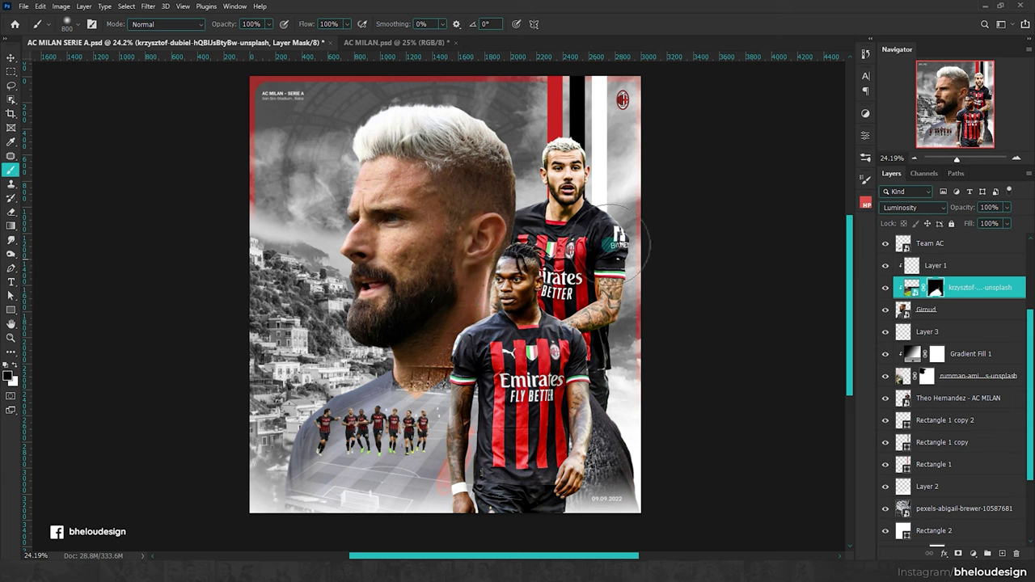
Step: Add an empty Layer 4 directly above Layer 1
scroll(404, 352, "up", 5)
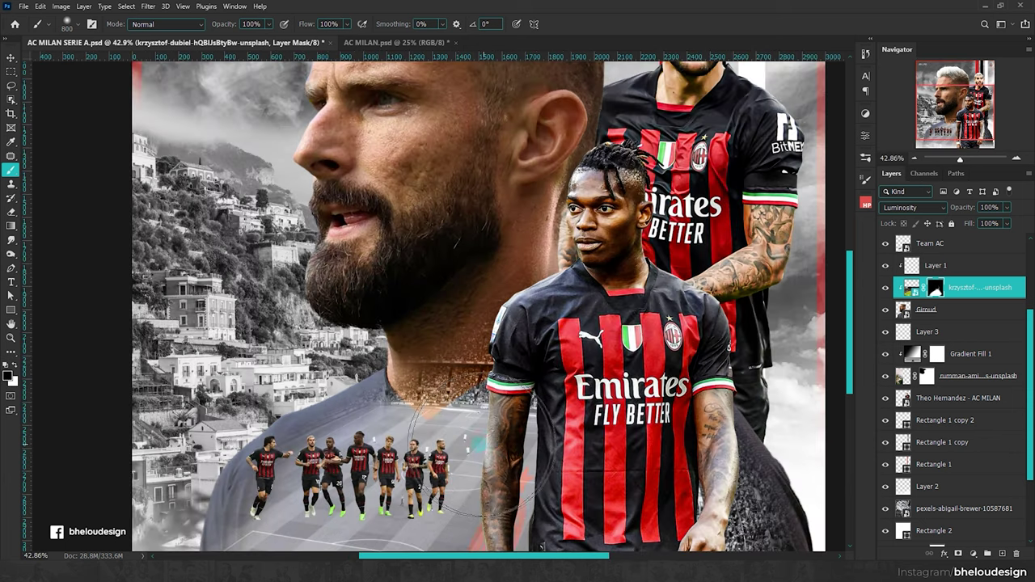
scroll(437, 355, "down", 2)
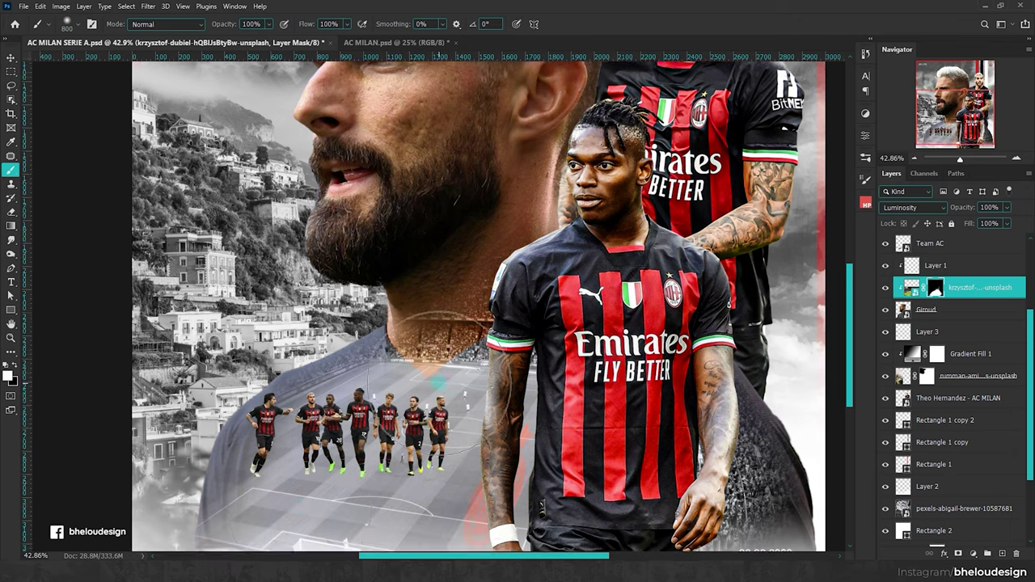
scroll(437, 380, "down", 1)
scroll(680, 452, "down", 1)
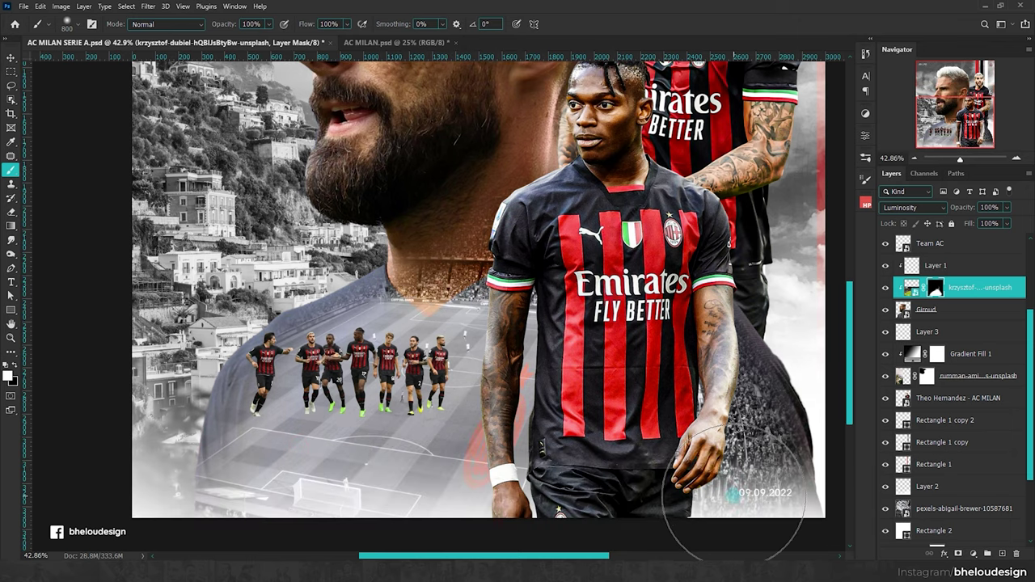
scroll(735, 492, "down", 2)
scroll(728, 453, "down", 2)
scroll(751, 300, "up", 3)
scroll(751, 300, "down", 1)
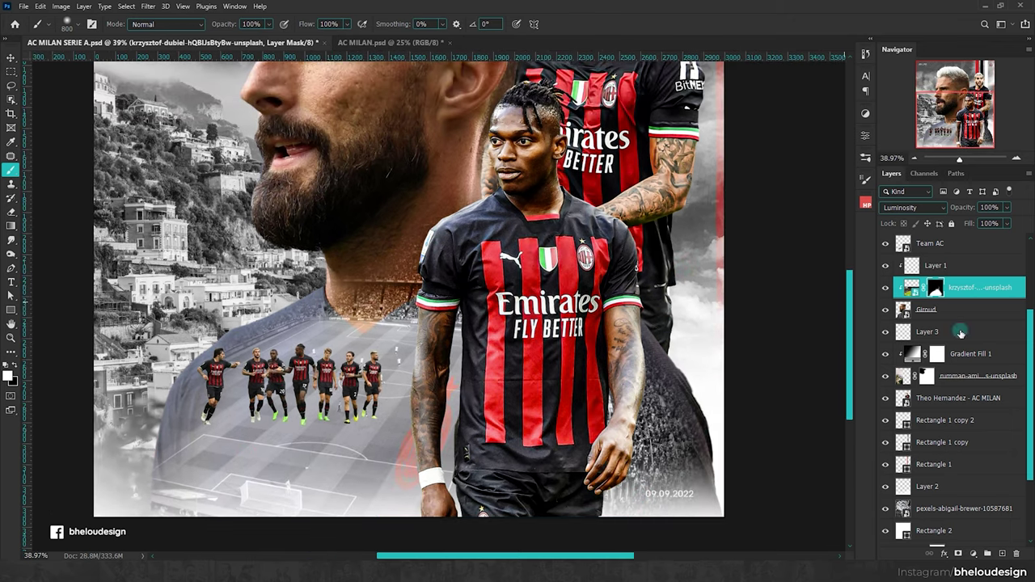
left_click(961, 268)
left_click(1003, 554)
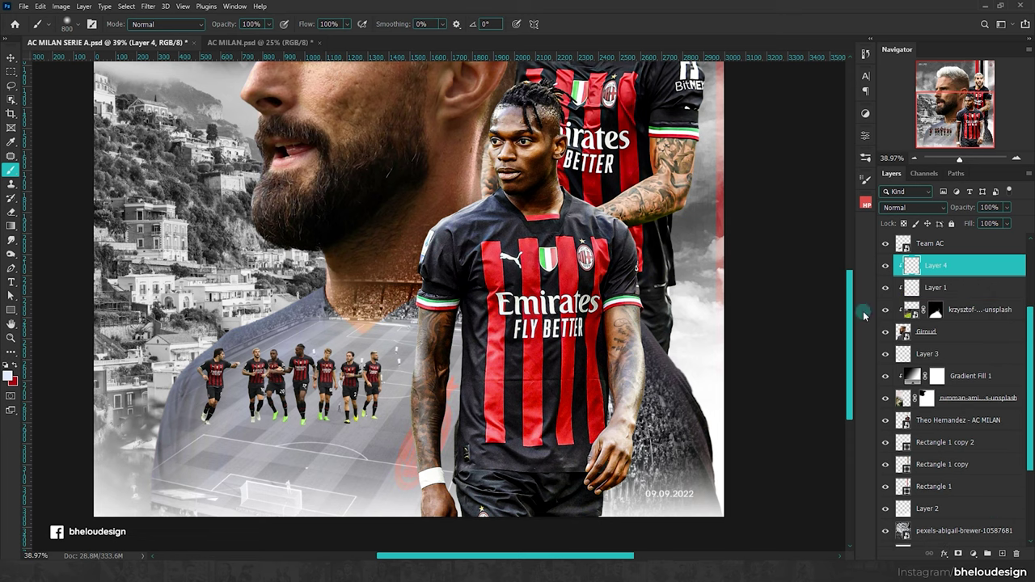
Step: Fill Layer 4 with a red-to-transparent gradient rising from the poster's lower-right corner
key("g")
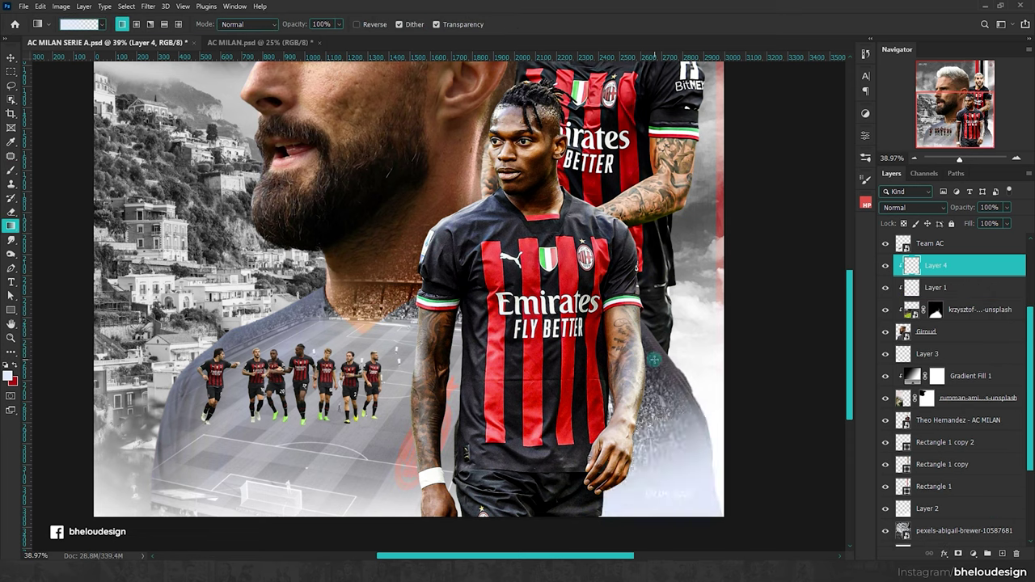
left_click_drag(655, 400, 718, 498)
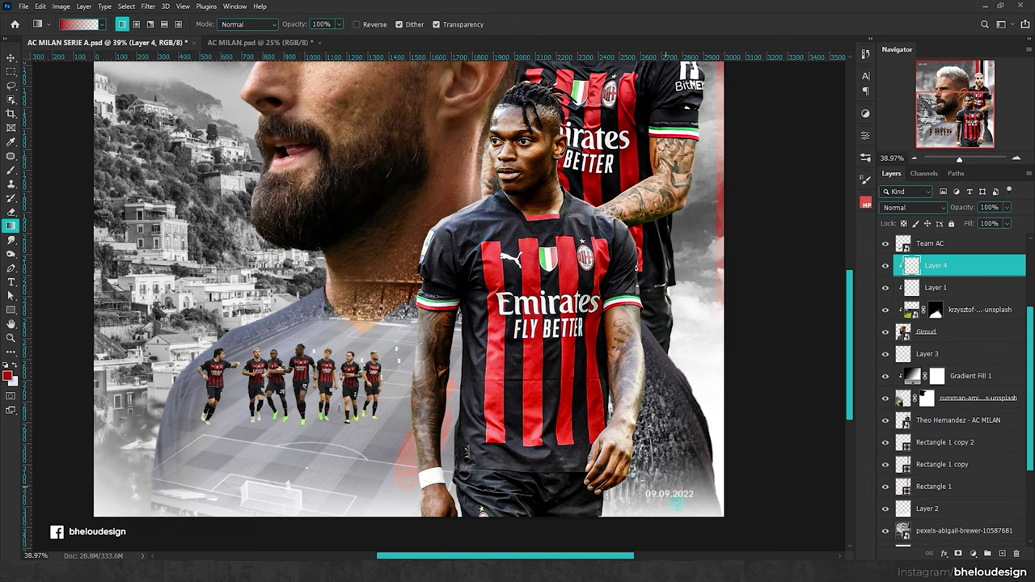
left_click_drag(676, 500, 647, 421)
key("ctrl+0")
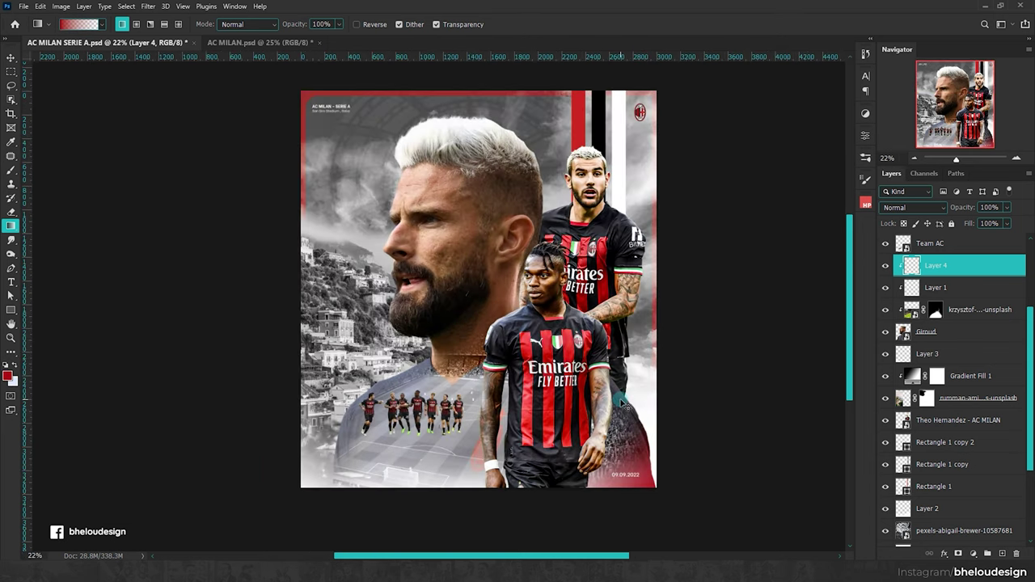
key("v")
left_click(717, 329)
scroll(307, 139, "up", 2)
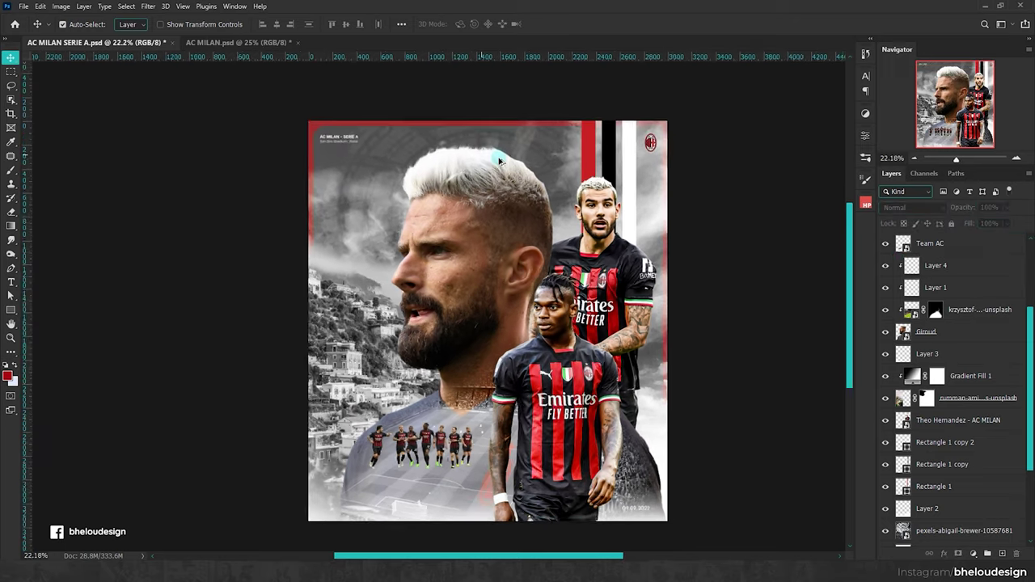
scroll(371, 116, "down", 3)
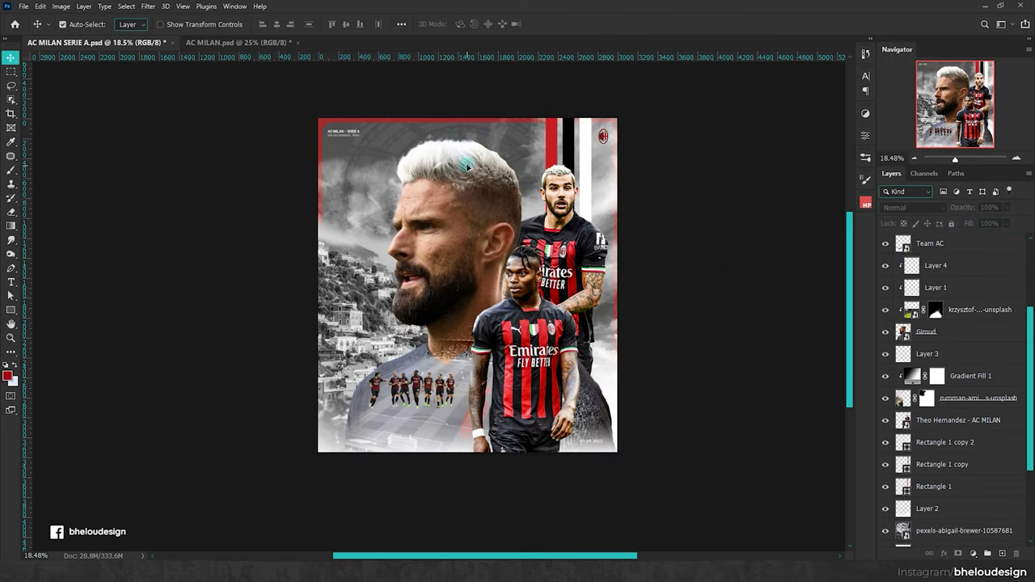
Step: Open the Giroud portrait layer in the Camera Raw Filter
left_click(510, 199)
scroll(423, 251, "up", 1)
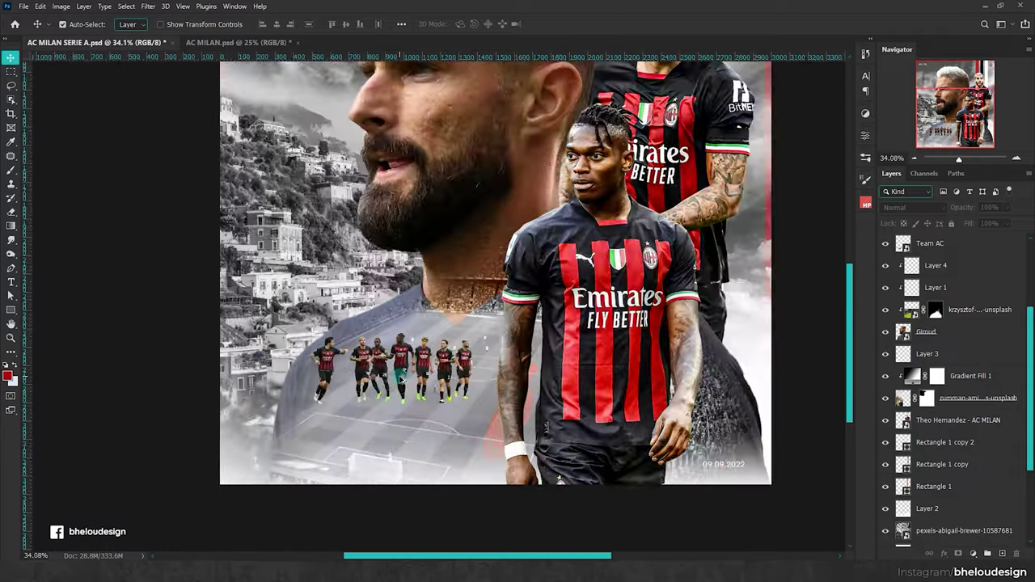
scroll(430, 248, "down", 2)
scroll(430, 247, "up", 1)
left_click(434, 252)
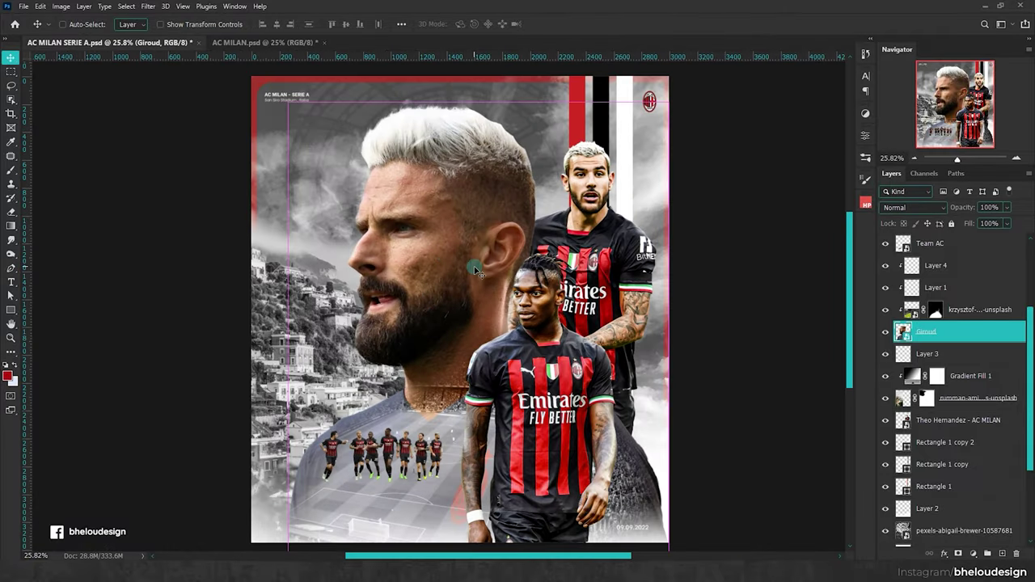
key("ctrl+shift+a")
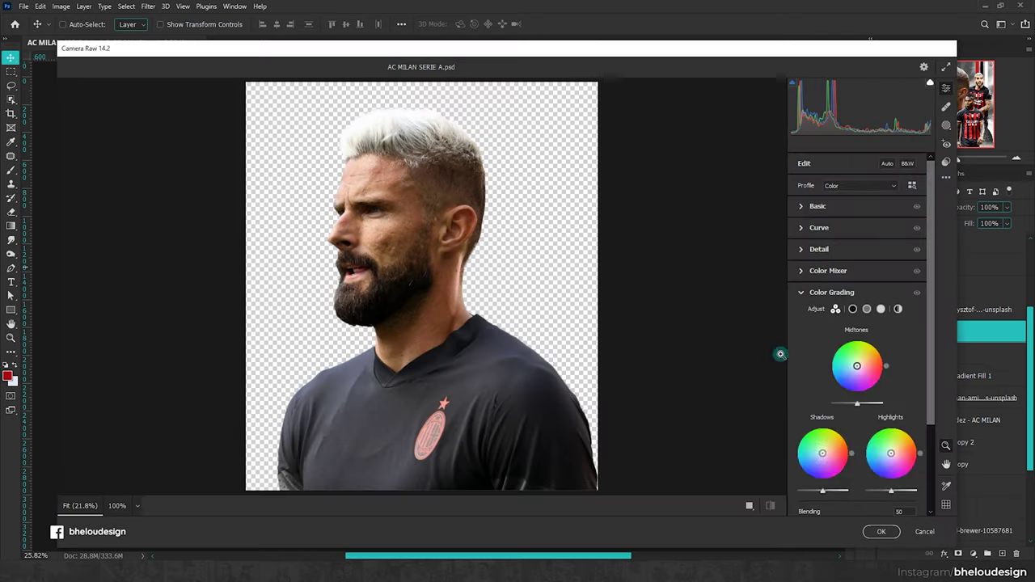
Step: Apply the CHINH DA 1 Camera Raw preset, lower Whites, reset Dehaze, and confirm
left_click(946, 161)
left_click(827, 251)
left_click(946, 89)
left_click(801, 207)
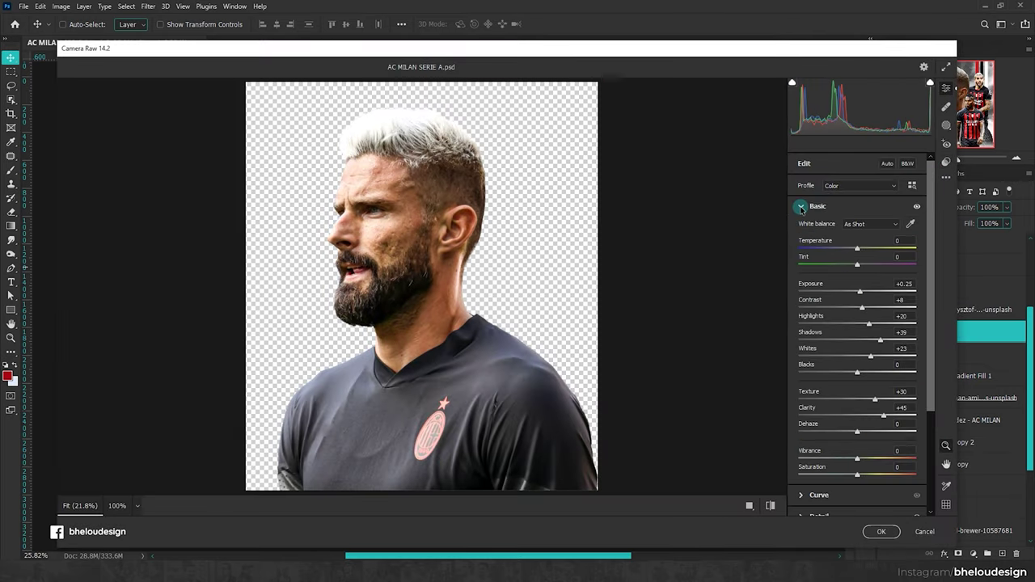
left_click_drag(872, 358, 857, 360)
left_click_drag(862, 433, 840, 431)
double_click(857, 431)
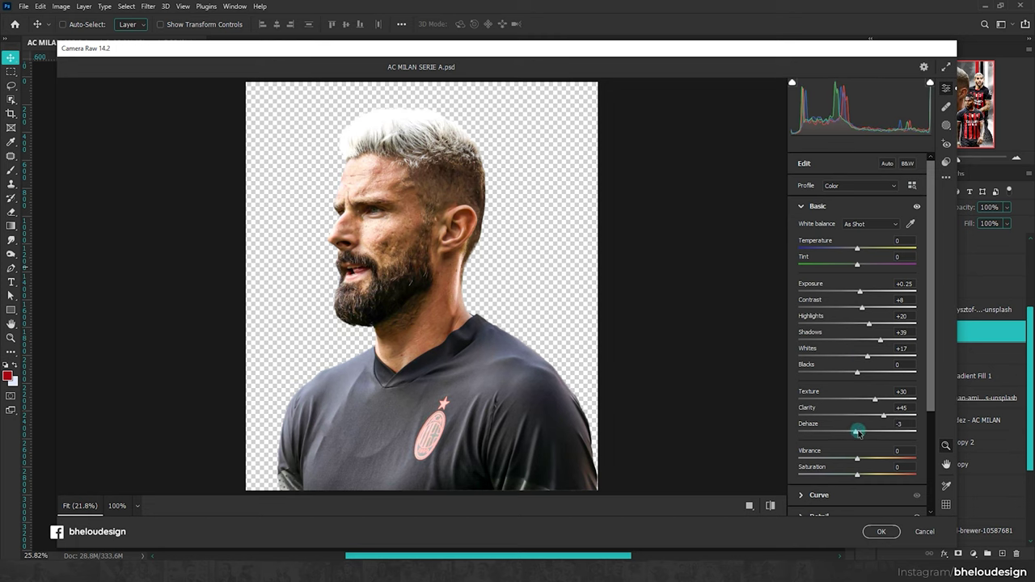
left_click(881, 532)
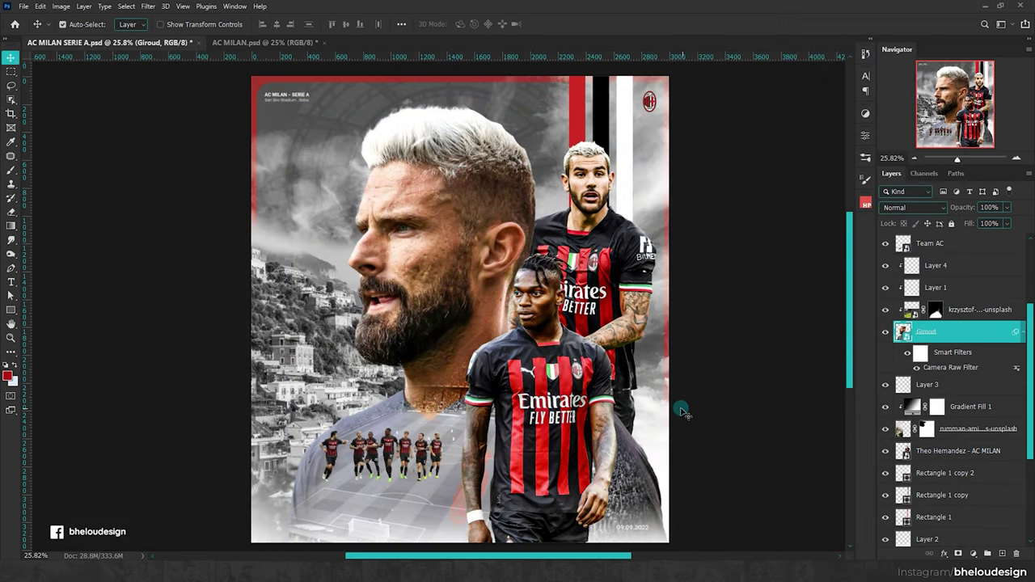
Step: Rasterize the Giroud portrait layer and pick the Mixer Brush for skin smoothing
key("ctrl+0")
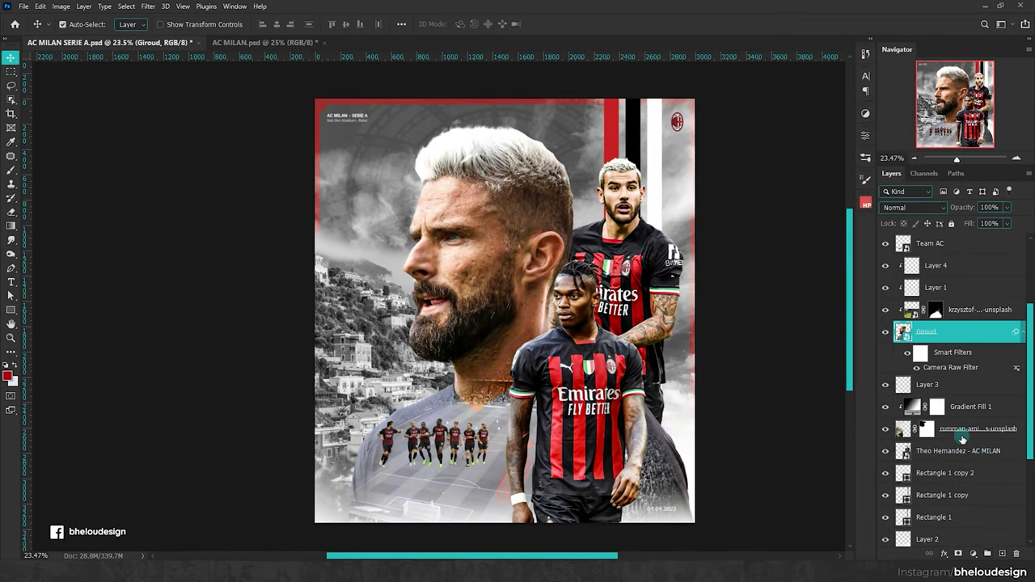
right_click(952, 342)
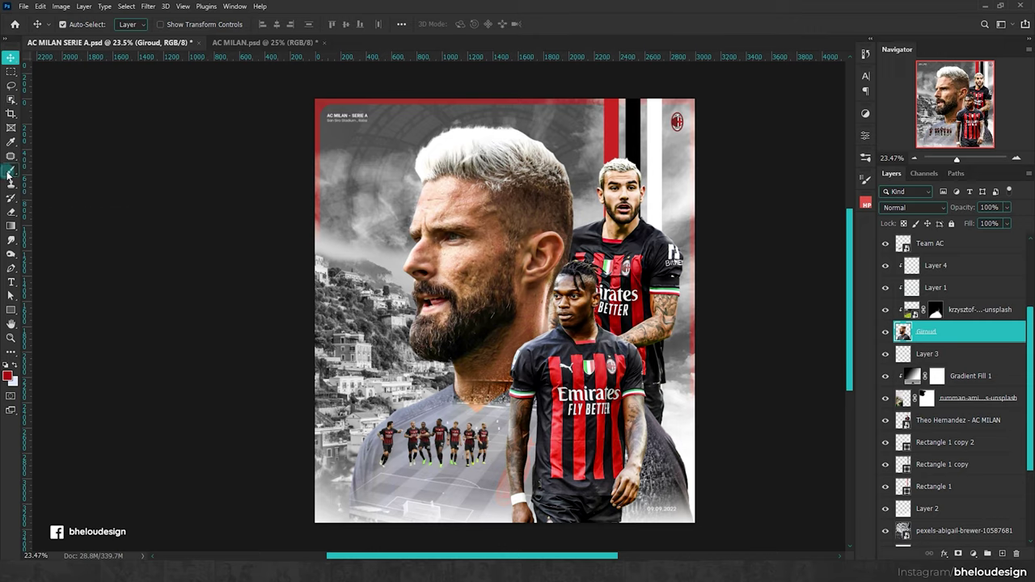
right_click(11, 169)
left_click(48, 198)
scroll(465, 220, "up", 5)
scroll(508, 288, "up", 2)
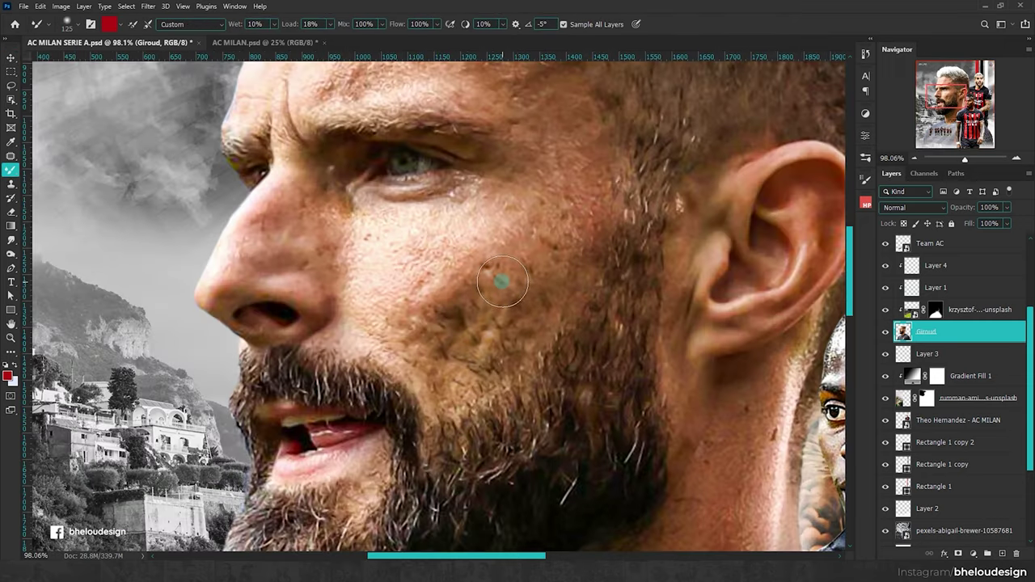
Step: Smooth the skin between Giroud's nose and beard and on the cheek below the eye
key("bracketleft")
mouse_move(487, 233)
left_mouse_down()
mouse_move(407, 300)
mouse_move(460, 308)
mouse_move(399, 296)
mouse_move(387, 275)
mouse_move(442, 369)
left_mouse_up()
mouse_move(541, 203)
left_mouse_down()
mouse_move(450, 219)
mouse_move(409, 279)
mouse_move(502, 337)
left_mouse_up()
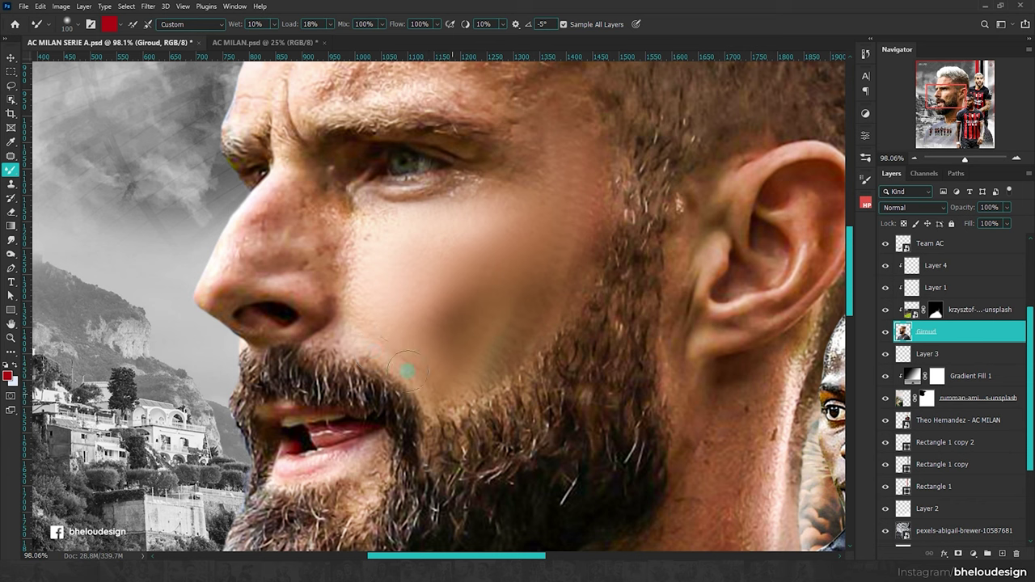
scroll(538, 241, "up", 1)
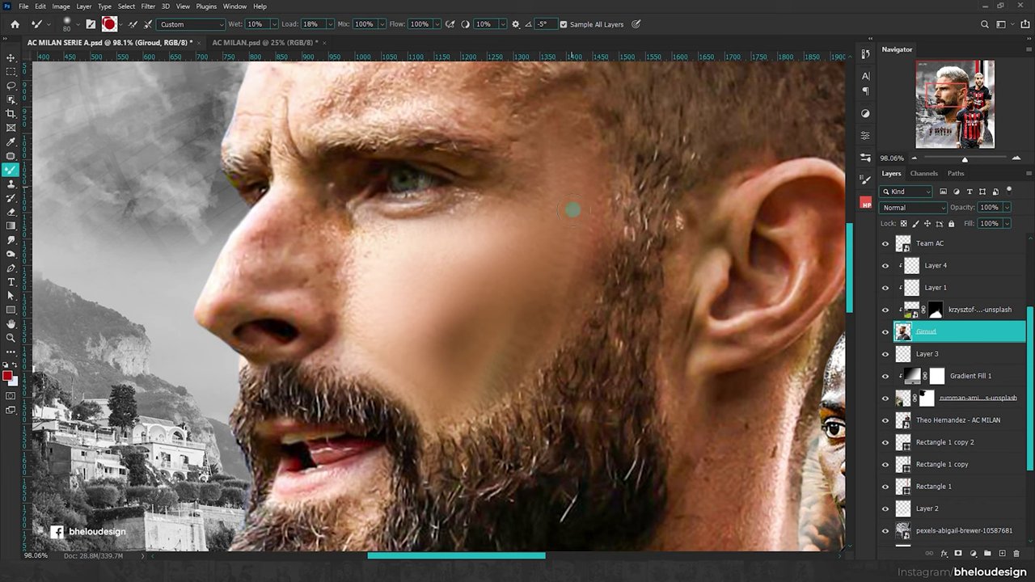
scroll(502, 283, "down", 3)
scroll(490, 243, "down", 3)
scroll(490, 242, "up", 1)
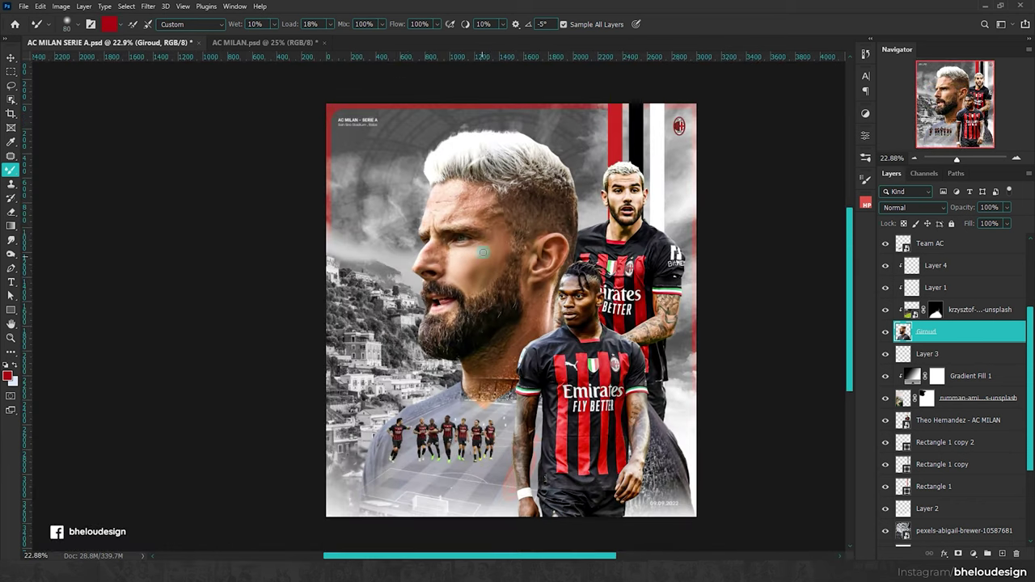
scroll(491, 242, "up", 1)
scroll(492, 242, "up", 1)
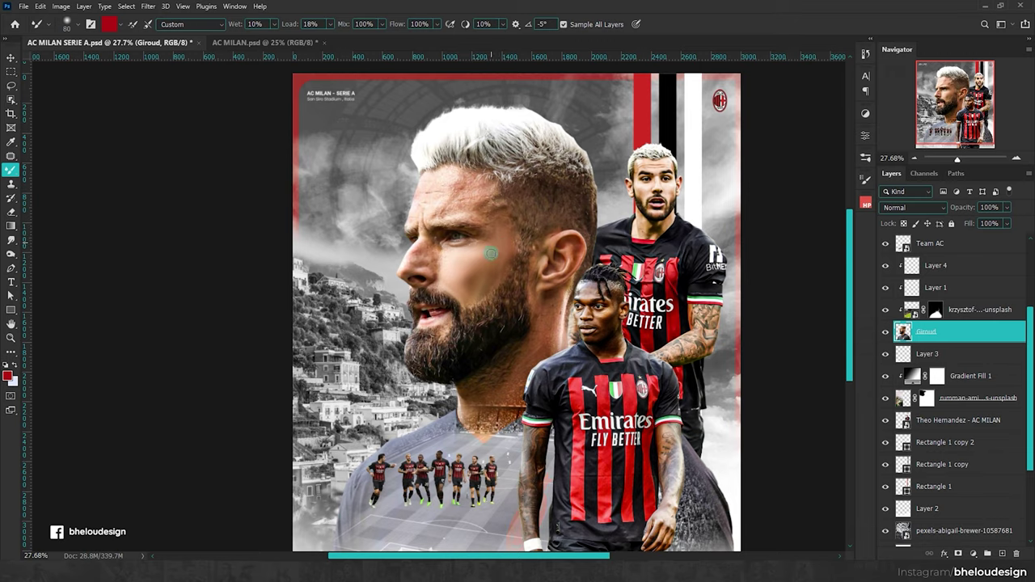
scroll(491, 251, "up", 5)
scroll(492, 238, "down", 6)
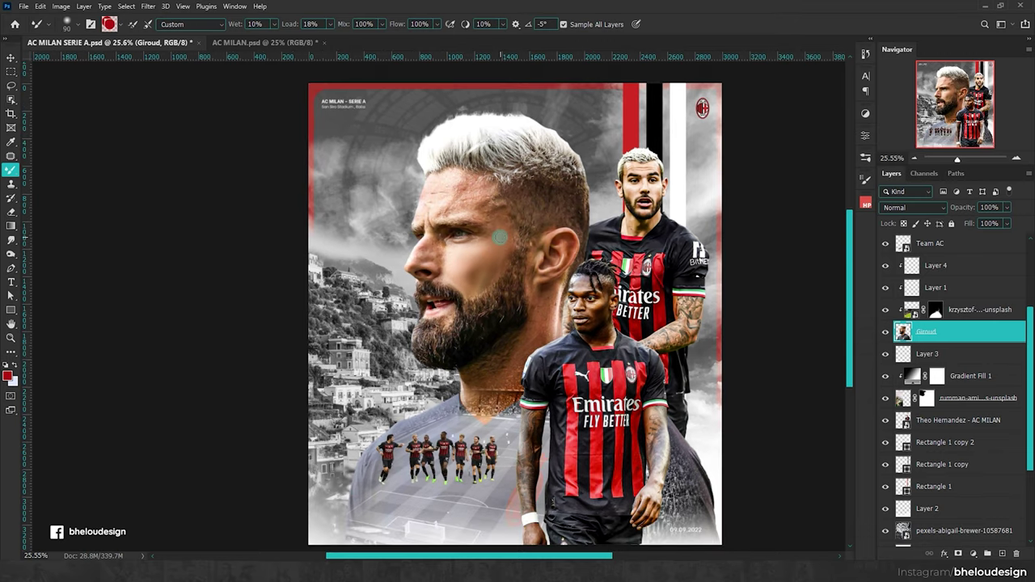
scroll(492, 237, "up", 3)
scroll(497, 239, "up", 10)
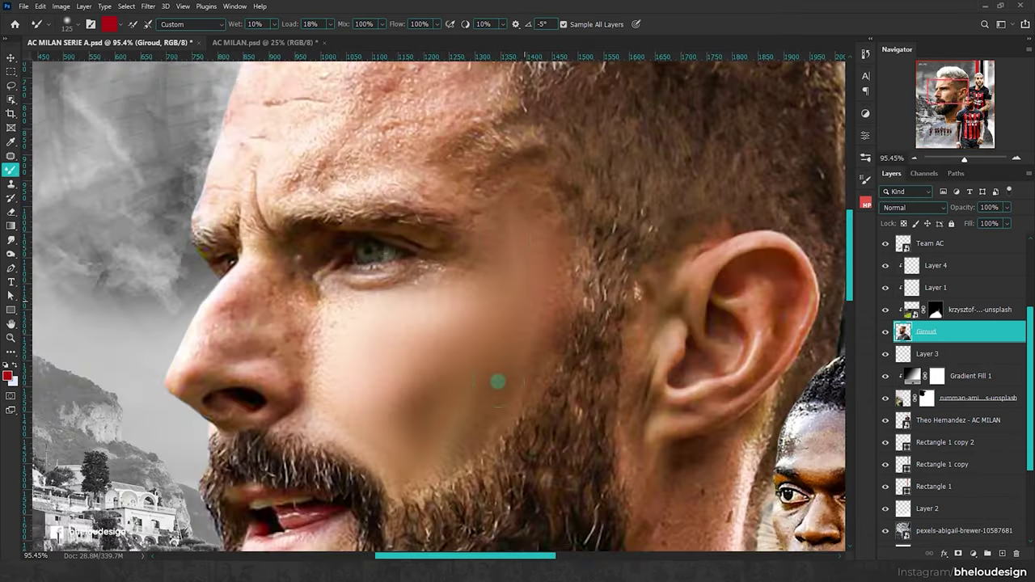
scroll(436, 430, "down", 10)
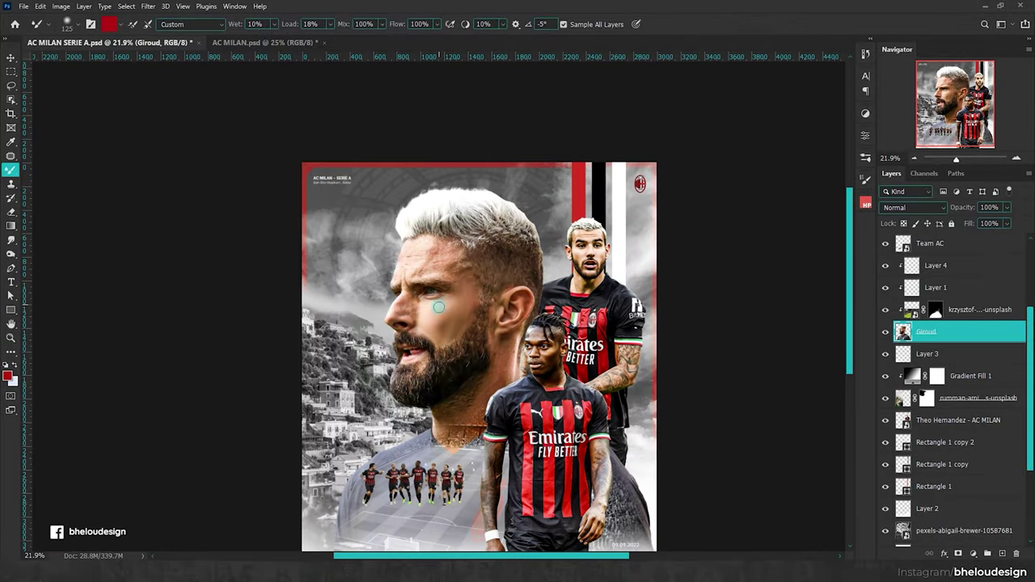
scroll(448, 301, "up", 3)
scroll(449, 299, "up", 7)
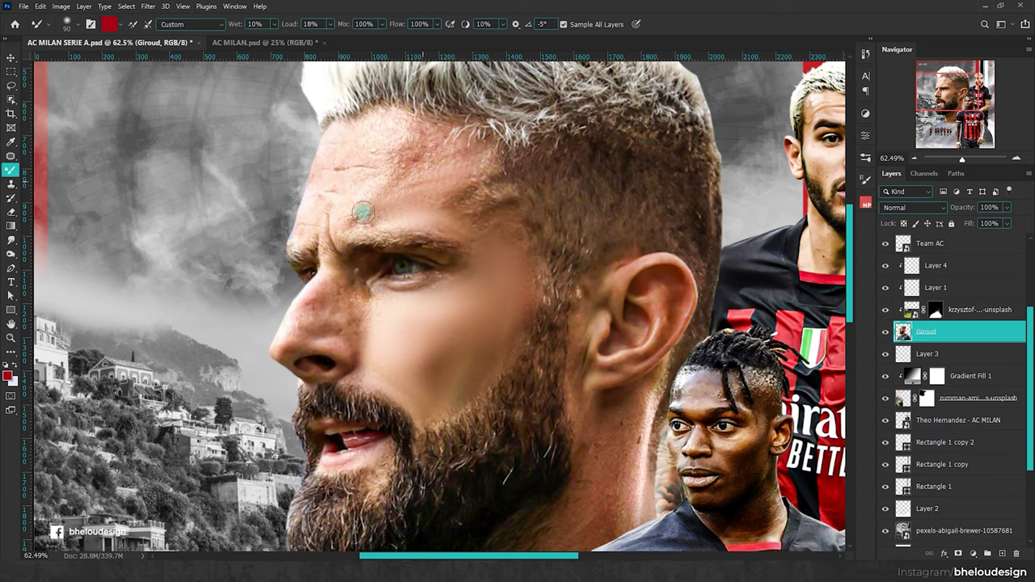
scroll(398, 182, "up", 3)
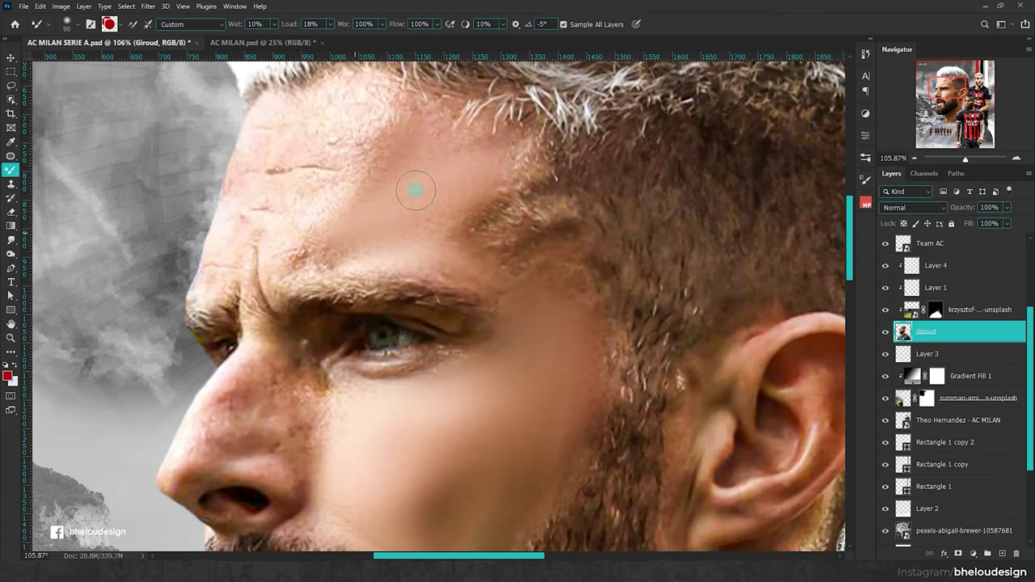
Step: Smooth the skin across Giroud's forehead and brow
left_click_drag(335, 247, 370, 104)
mouse_move(505, 198)
left_mouse_down()
mouse_move(535, 278)
mouse_move(539, 224)
mouse_move(478, 190)
mouse_move(440, 209)
left_mouse_up()
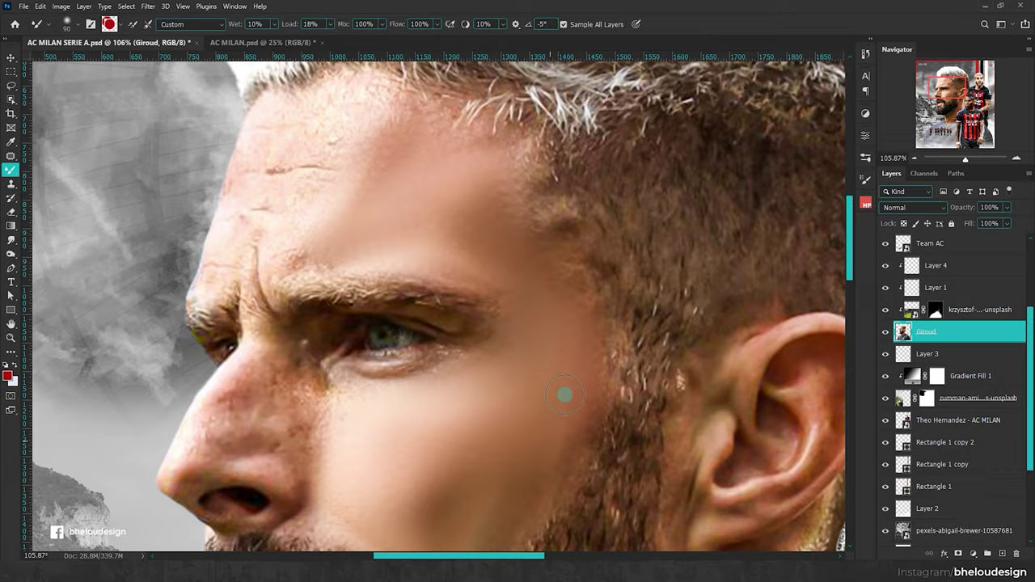
scroll(550, 380, "down", 2)
scroll(535, 368, "down", 1)
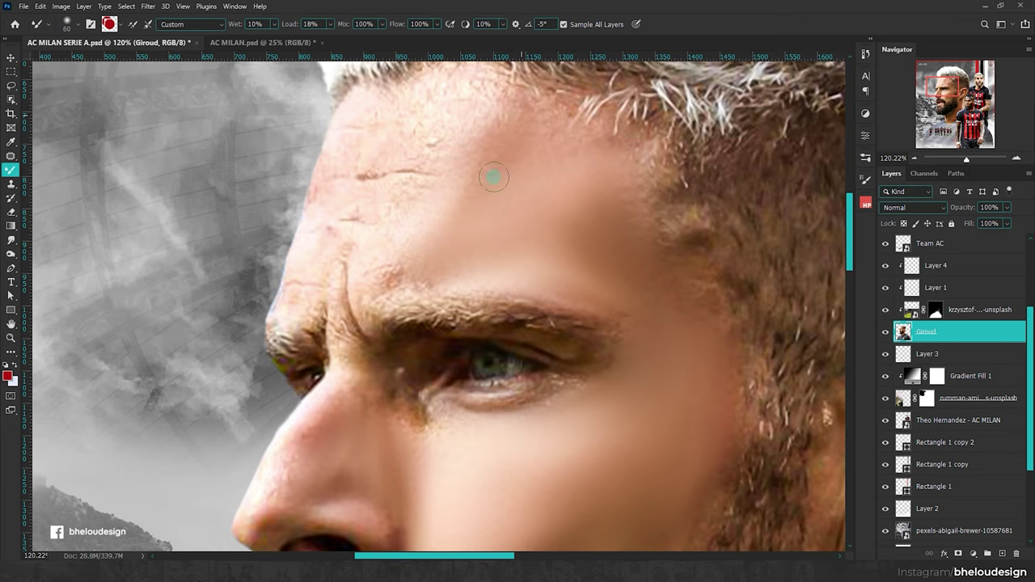
scroll(470, 189, "up", 3)
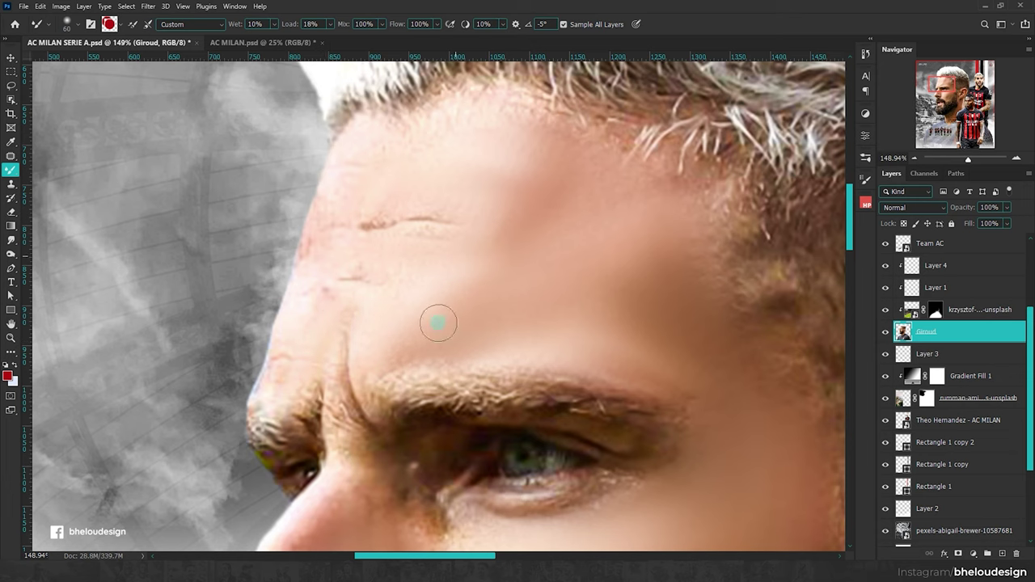
scroll(422, 305, "down", 1)
scroll(423, 305, "down", 3)
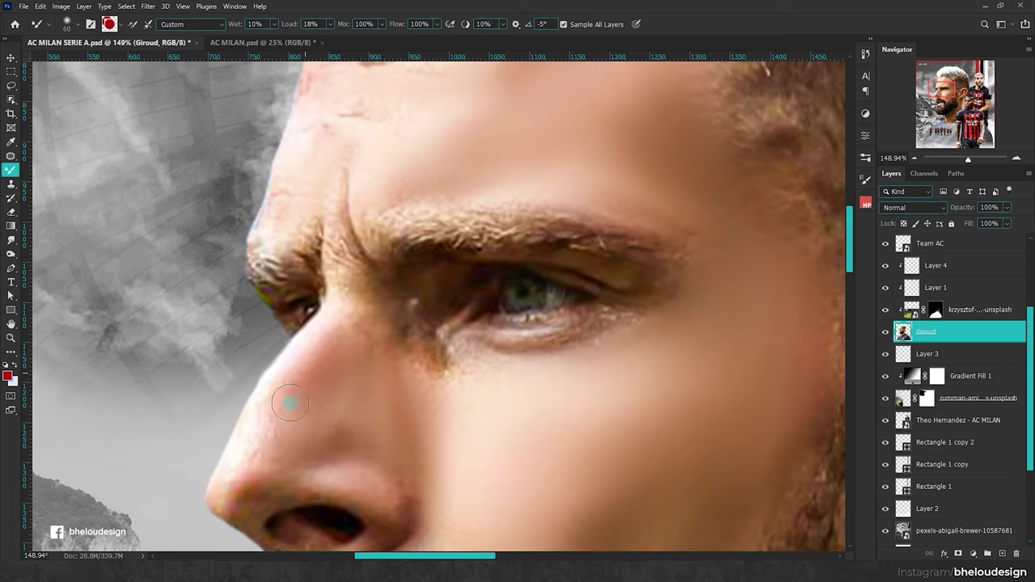
scroll(253, 469, "down", 2)
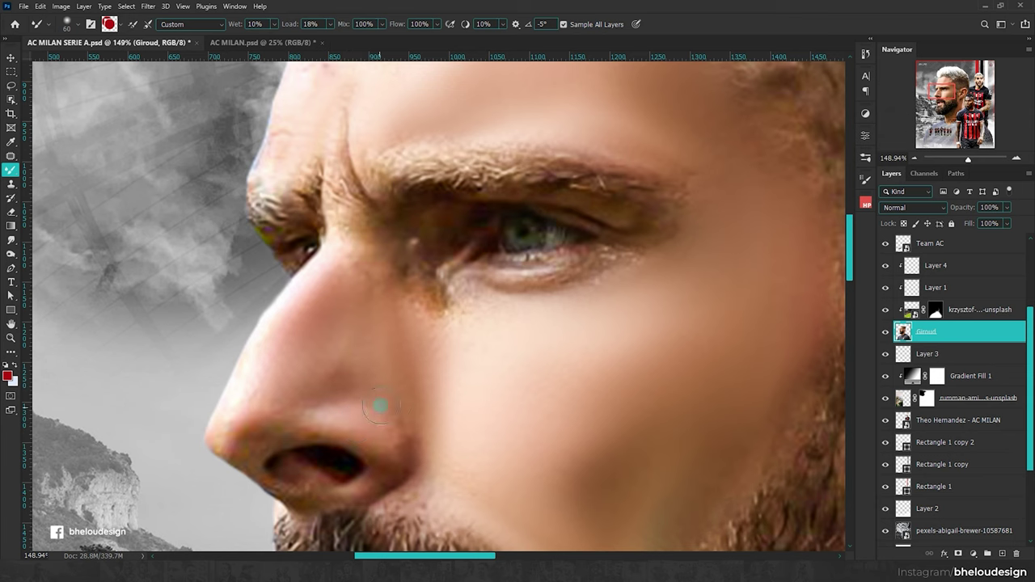
scroll(291, 400, "down", 2)
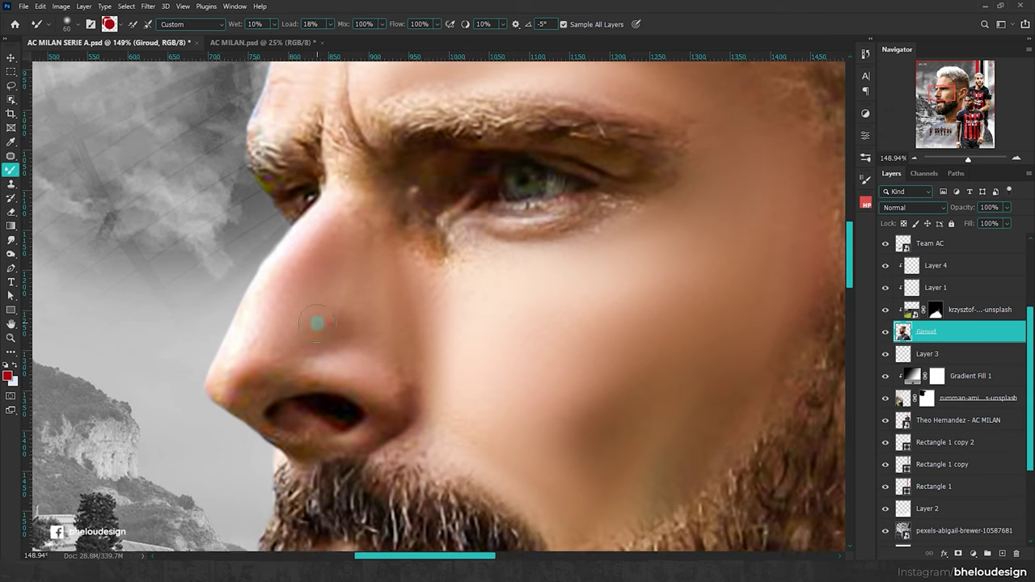
scroll(317, 319, "down", 2)
scroll(482, 243, "down", 5)
scroll(529, 302, "down", 2)
scroll(566, 286, "up", 4)
scroll(556, 232, "down", 2)
scroll(549, 255, "up", 2)
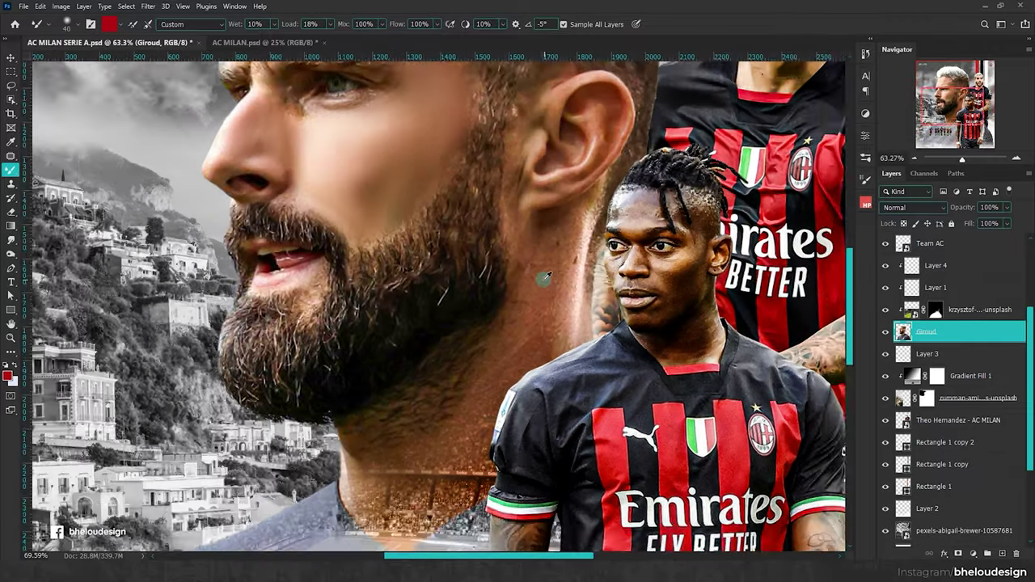
scroll(545, 277, "up", 1)
Step: Smooth the skin on Giroud's neck below the beard
left_click_drag(539, 343, 488, 402)
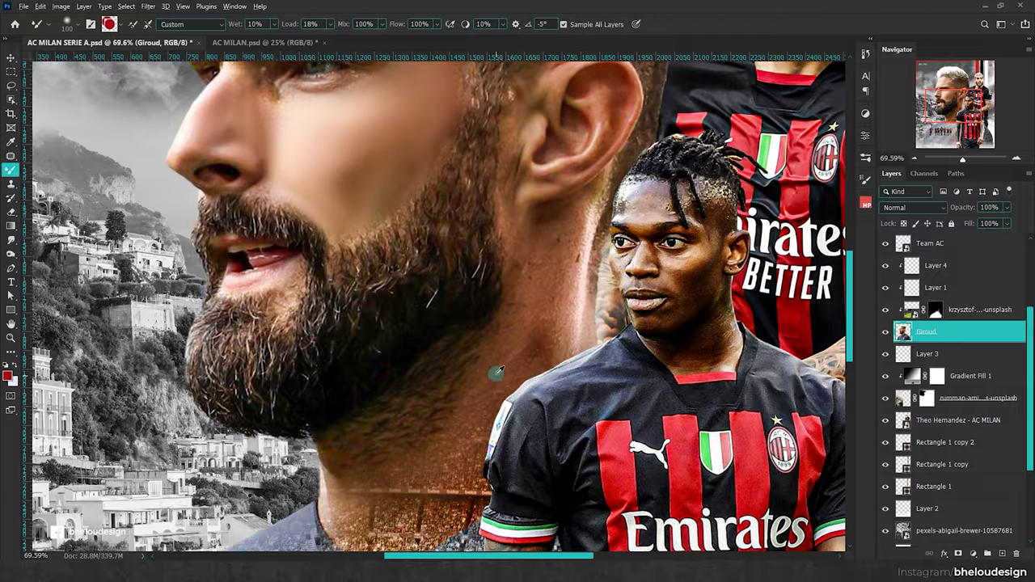
scroll(492, 360, "down", 3)
scroll(509, 323, "up", 1)
scroll(539, 281, "up", 1)
scroll(539, 281, "down", 2)
scroll(566, 291, "up", 1)
scroll(550, 279, "down", 1)
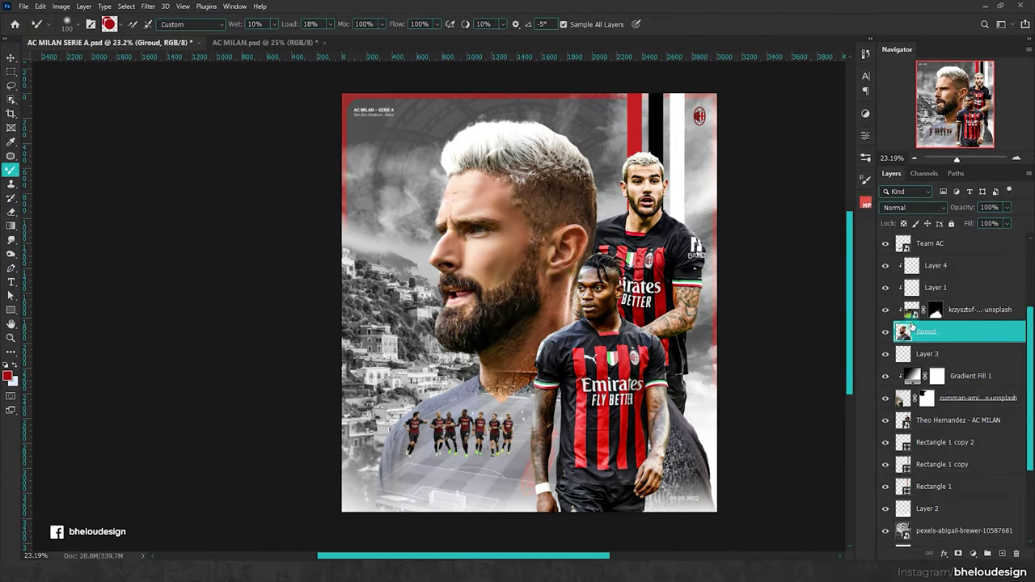
Step: Blend Giroud's hair edges into the background with a size-35 Smudge brush
left_click_drag(5, 240, 89, 256)
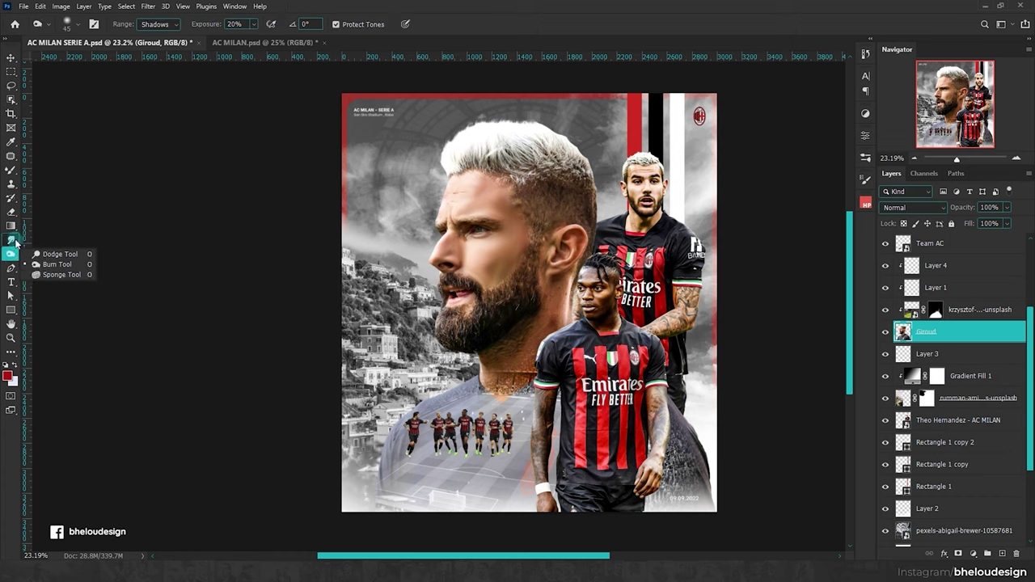
scroll(517, 137, "up", 3)
scroll(514, 150, "up", 2)
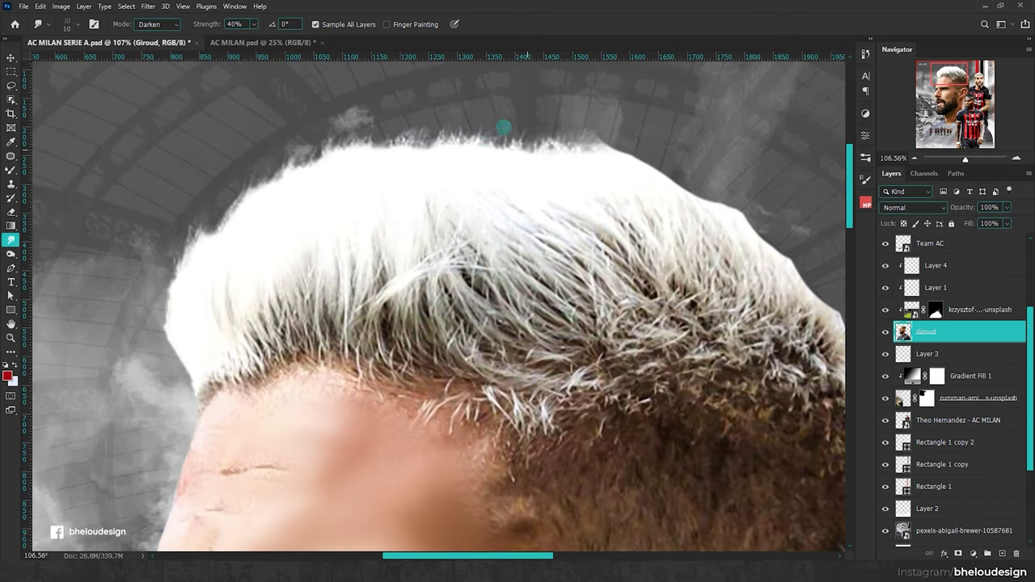
key("bracketright")
key("bracketright")
key("bracketright")
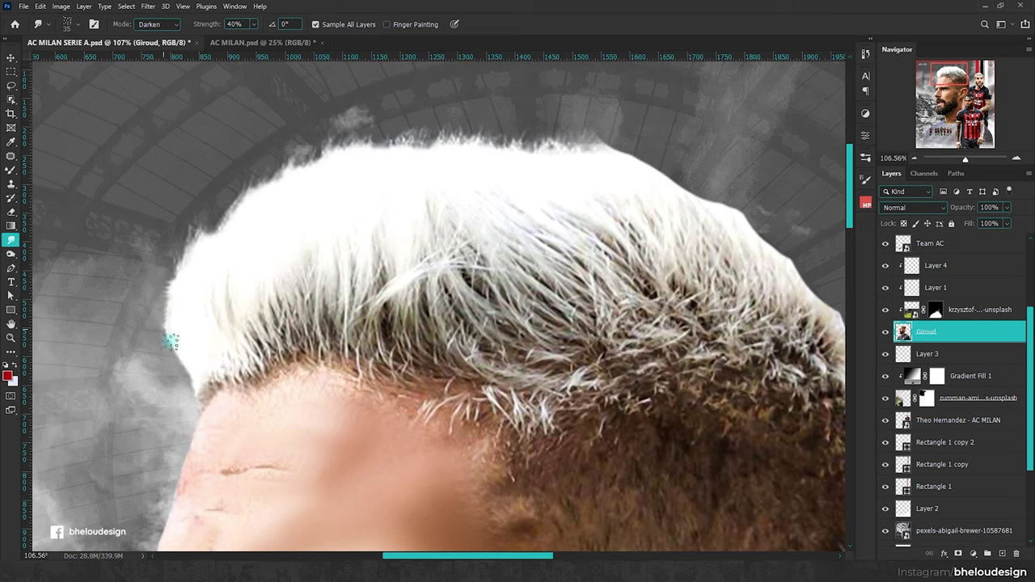
scroll(141, 287, "up", 1)
scroll(208, 266, "up", 2)
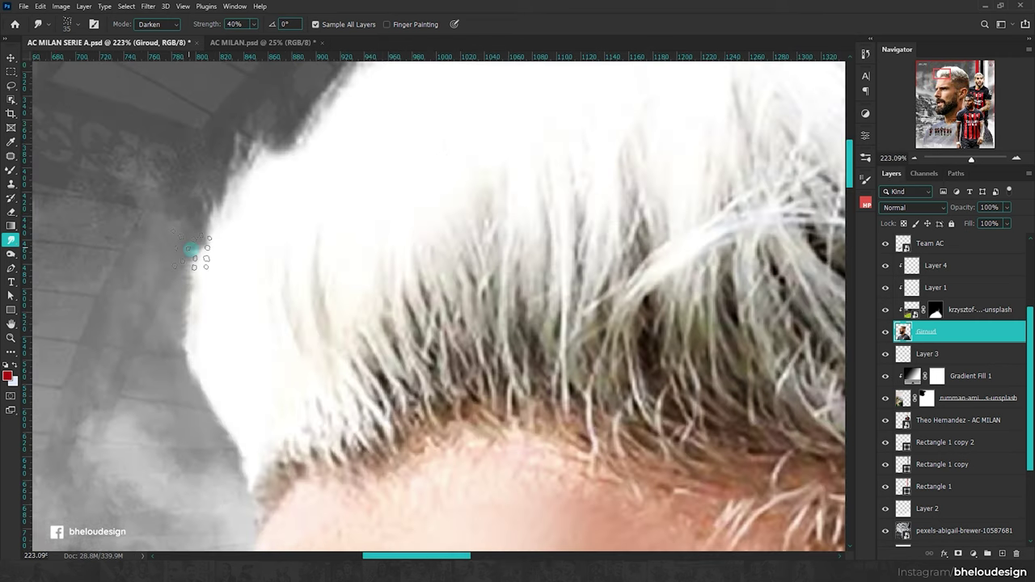
scroll(219, 234, "down", 1)
scroll(251, 198, "up", 2)
scroll(315, 227, "down", 1)
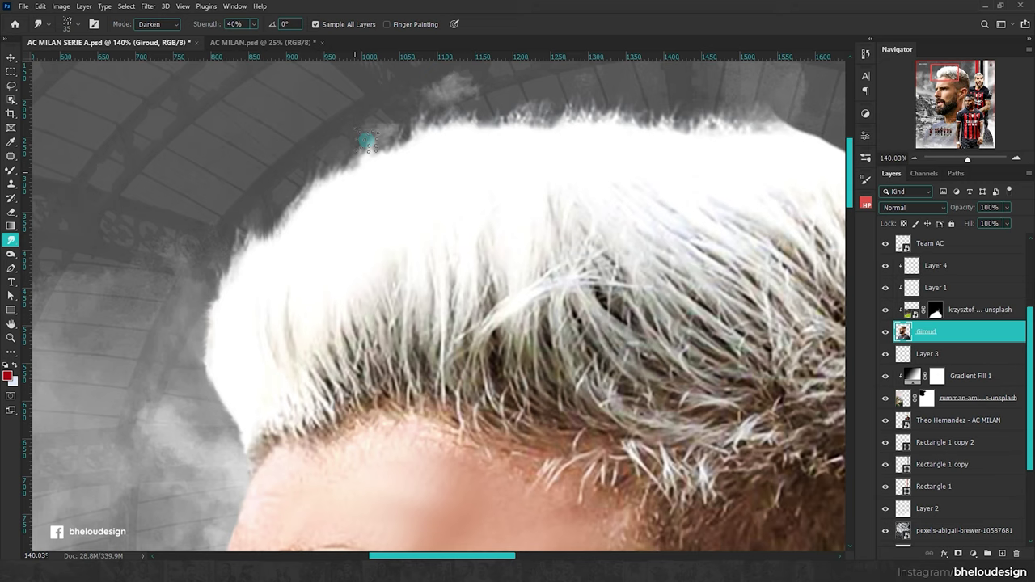
scroll(465, 133, "down", 3)
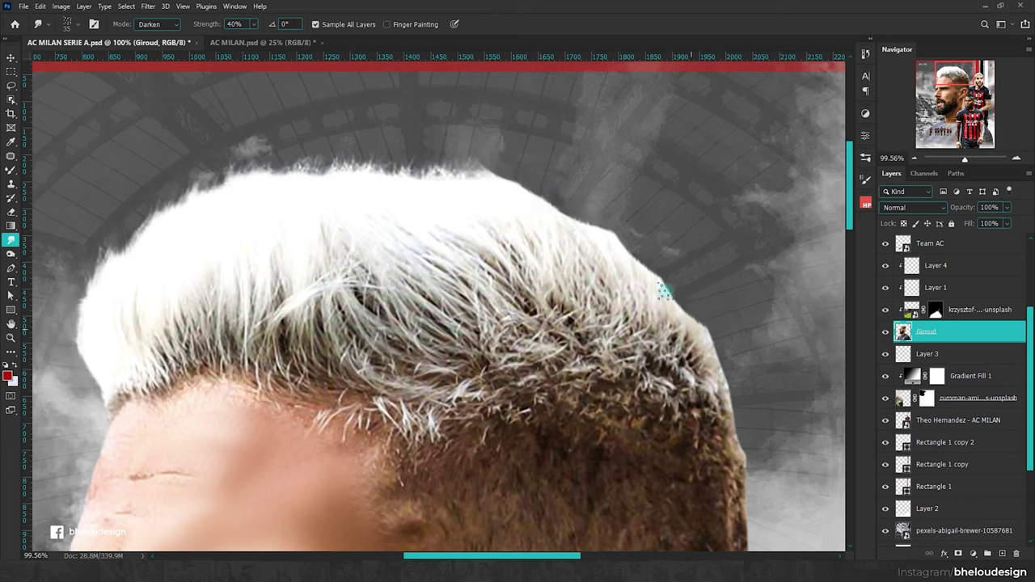
scroll(658, 277, "down", 1)
scroll(841, 352, "up", 3)
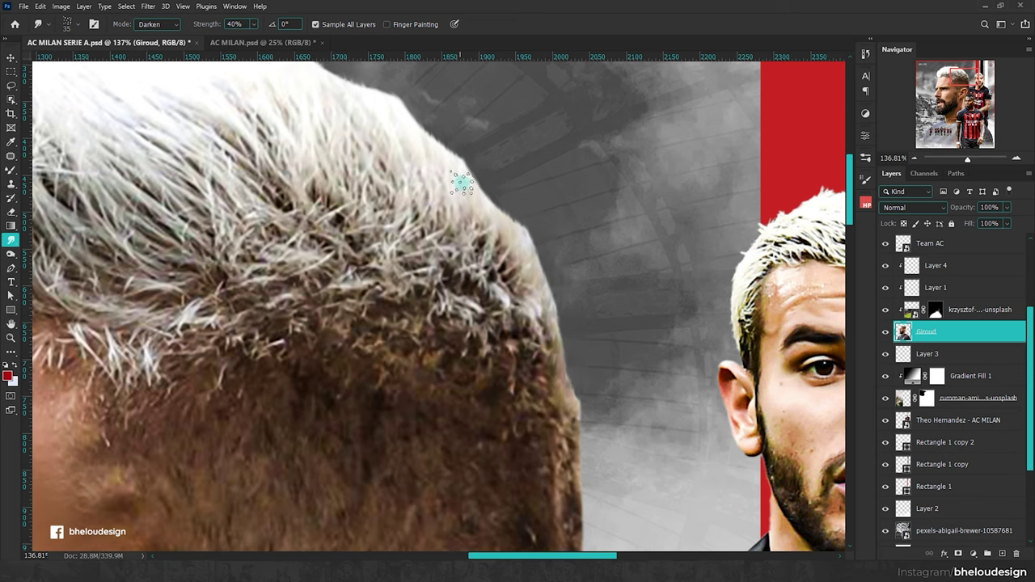
scroll(576, 368, "down", 2)
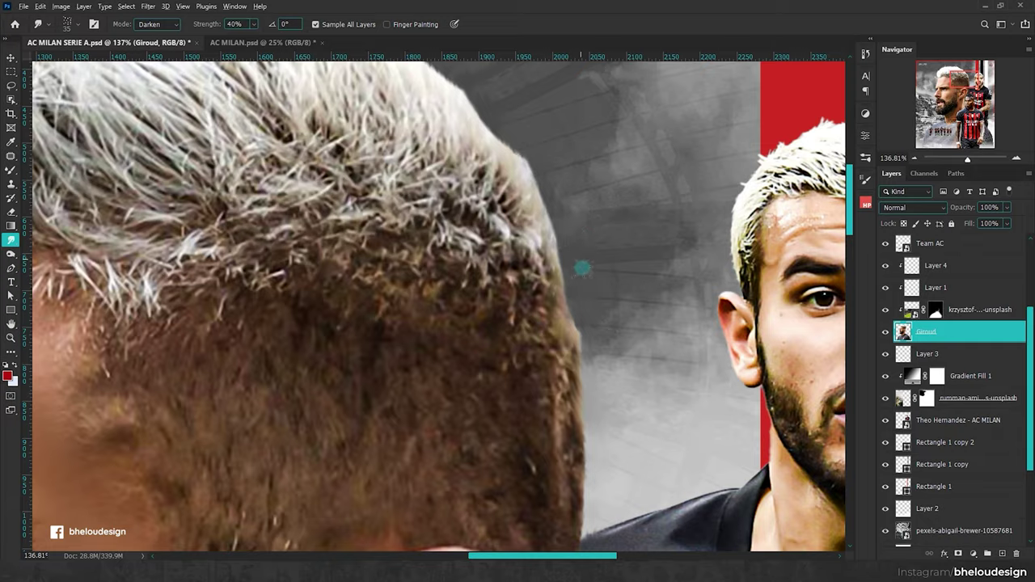
scroll(579, 267, "down", 5)
scroll(499, 225, "up", 2)
scroll(498, 225, "up", 1)
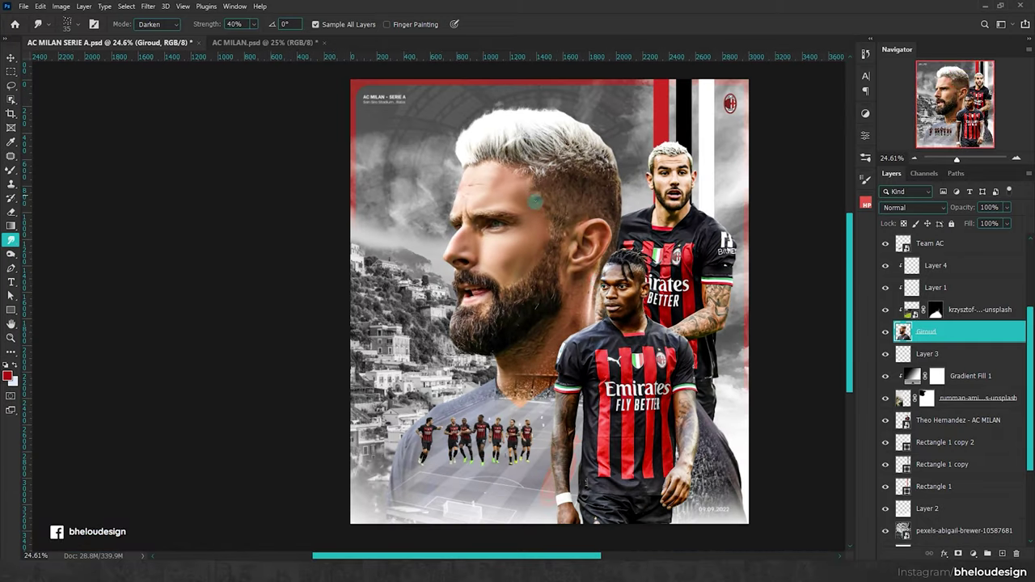
Step: Add Layer 5 above Giroud, filled with 50% Gray in Overlay blend mode
left_click(1001, 553)
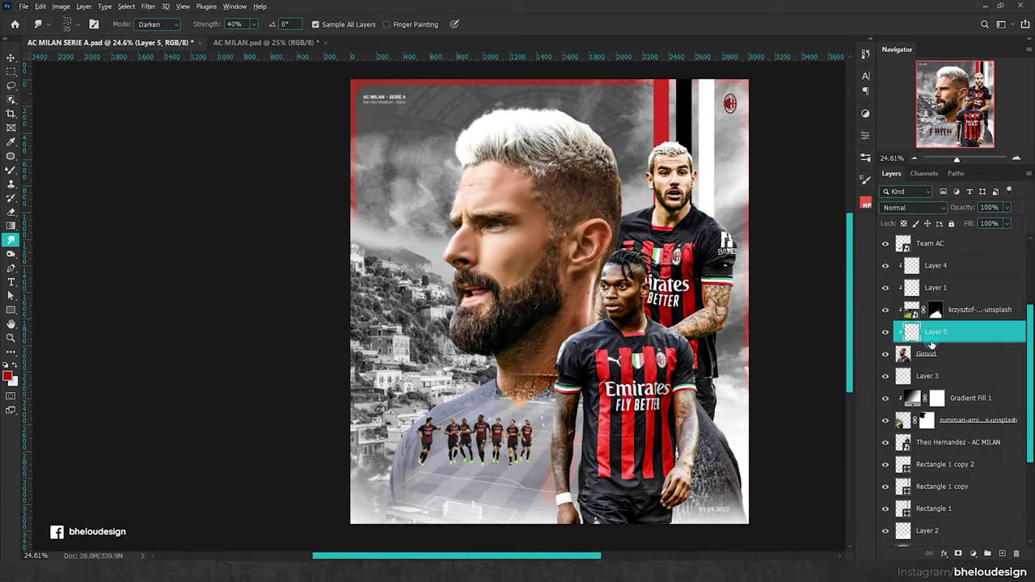
key("i")
key("shift+BackSpace")
left_click(521, 144)
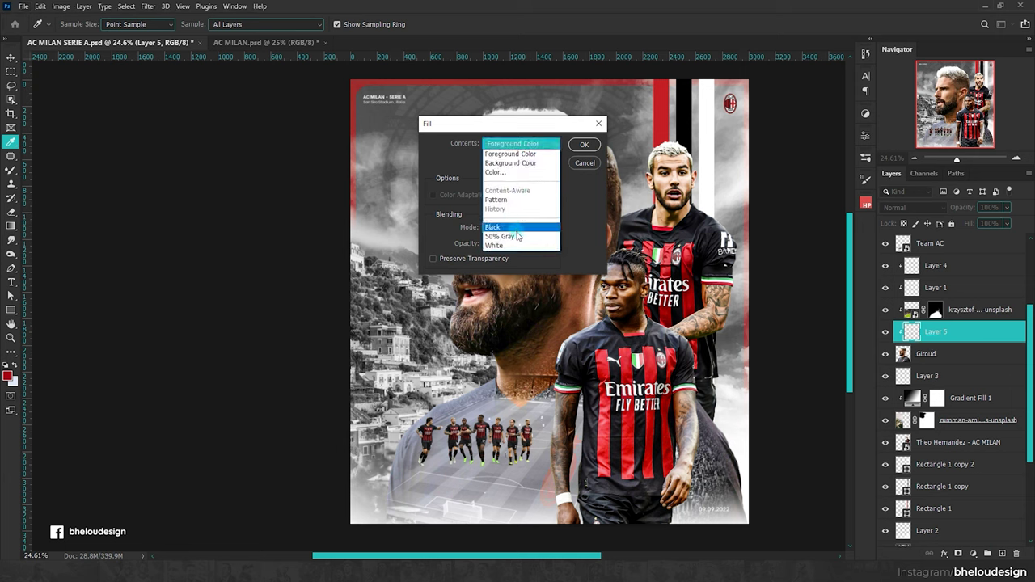
left_click(505, 221)
left_click(579, 146)
key("r")
left_click(912, 207)
left_click(913, 323)
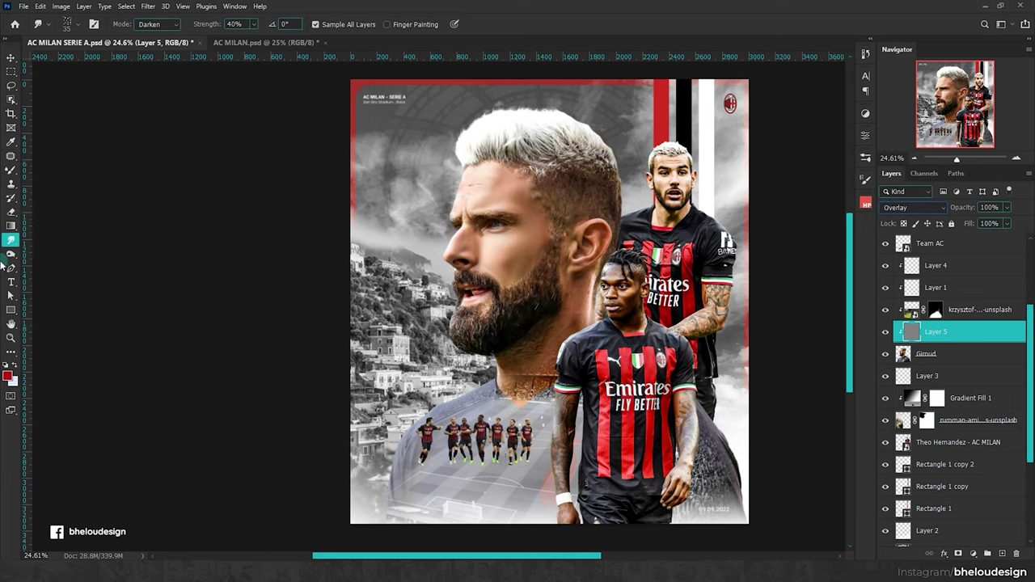
Step: Switch to the Dodge tool with its range set to Midtones
right_click(11, 252)
left_click(48, 249)
left_click(155, 25)
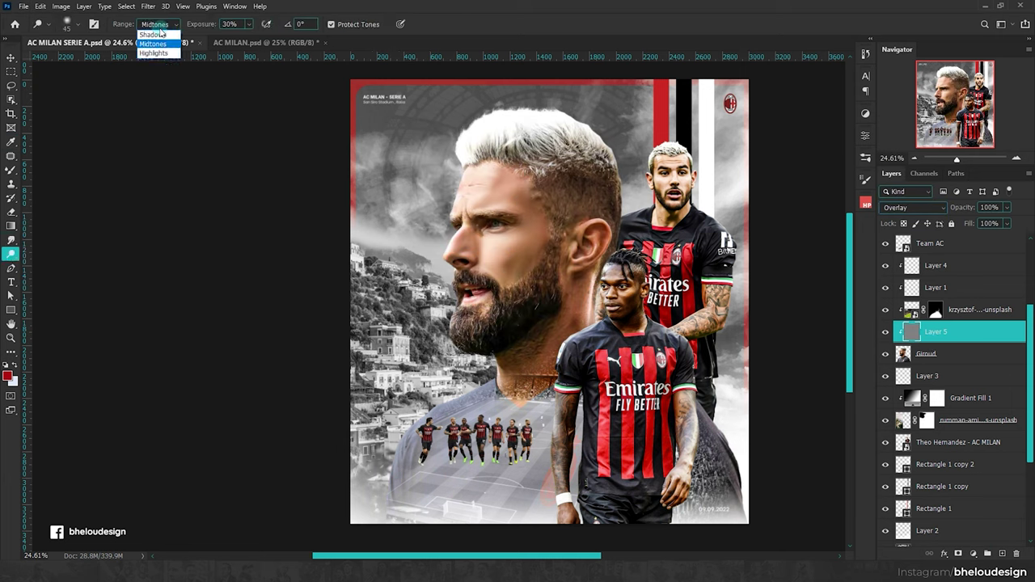
left_click(156, 44)
Step: Zoom in and dodge the forehead hairline, nose bridge and mustache with a 150–200 brush
key("ctrl+plus")
key("ctrl+plus")
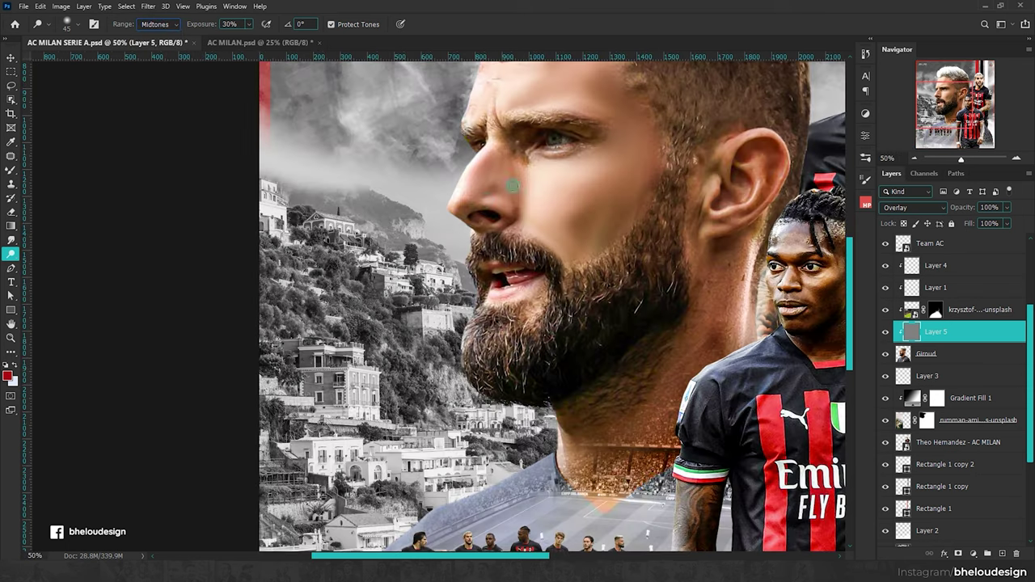
left_click_drag(513, 189, 414, 304)
key("bracketright")
key("bracketright")
key("bracketright")
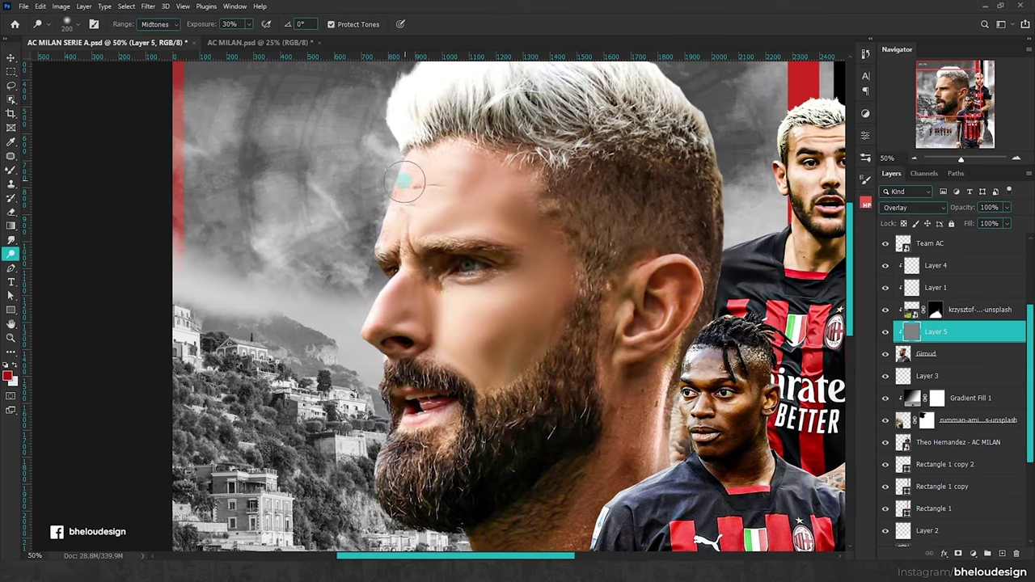
mouse_move(402, 183)
left_mouse_down()
mouse_move(438, 170)
mouse_move(439, 185)
left_mouse_up()
key("bracketleft")
key("bracketleft")
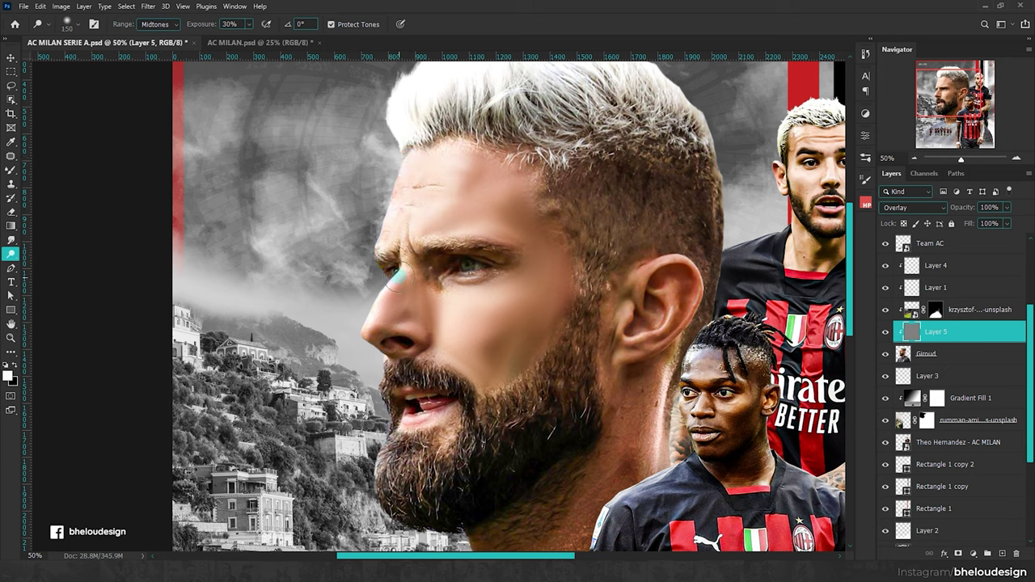
mouse_move(402, 262)
left_mouse_down()
mouse_move(366, 326)
mouse_move(374, 328)
left_mouse_up()
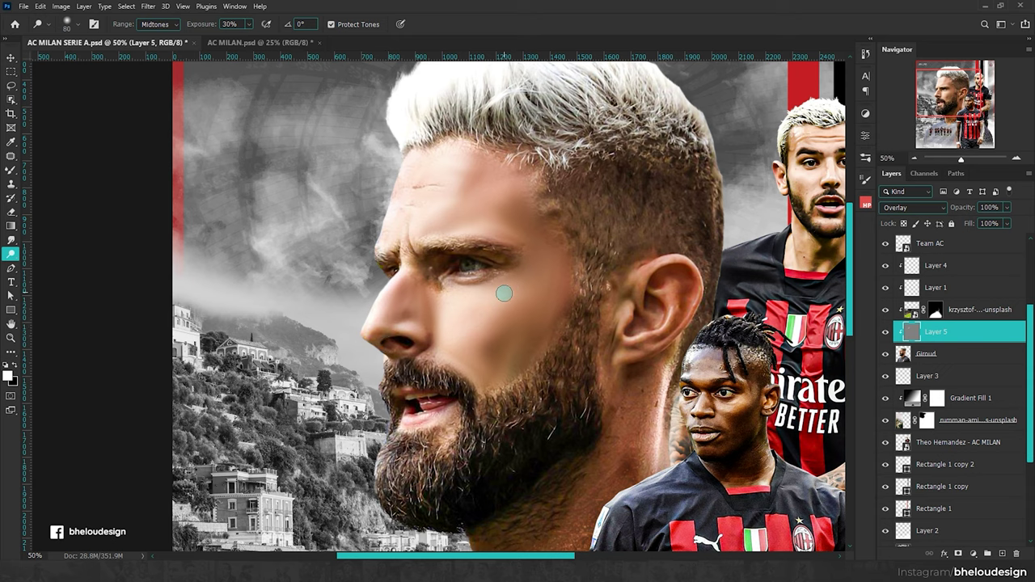
scroll(507, 303, "down", 2)
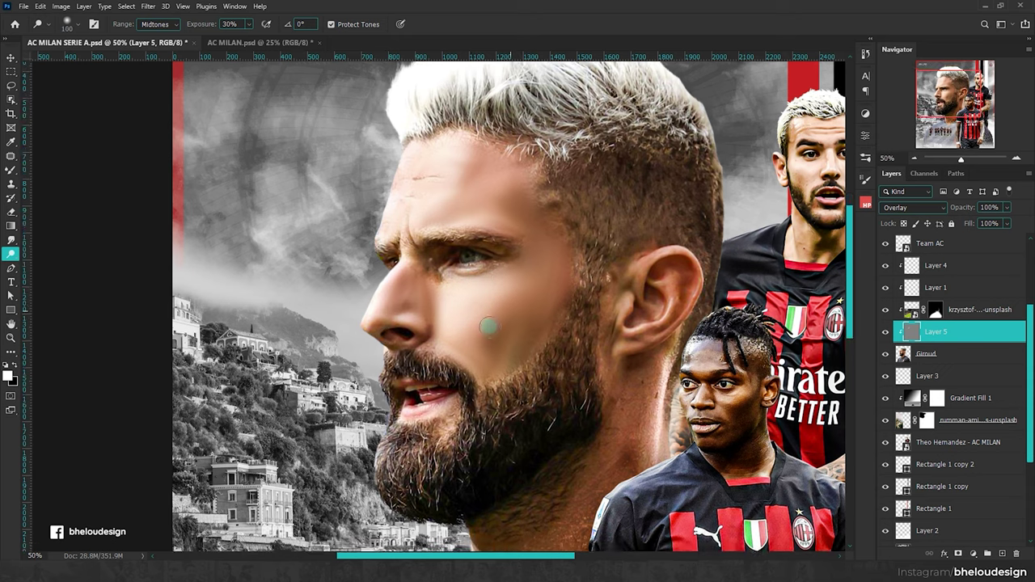
left_click_drag(449, 343, 388, 336)
key("bracketleft")
key("bracketright")
key("bracketright")
Step: Set dodge exposure to 30% and lighten the neck shadow beside the ear
scroll(429, 356, "down", 2)
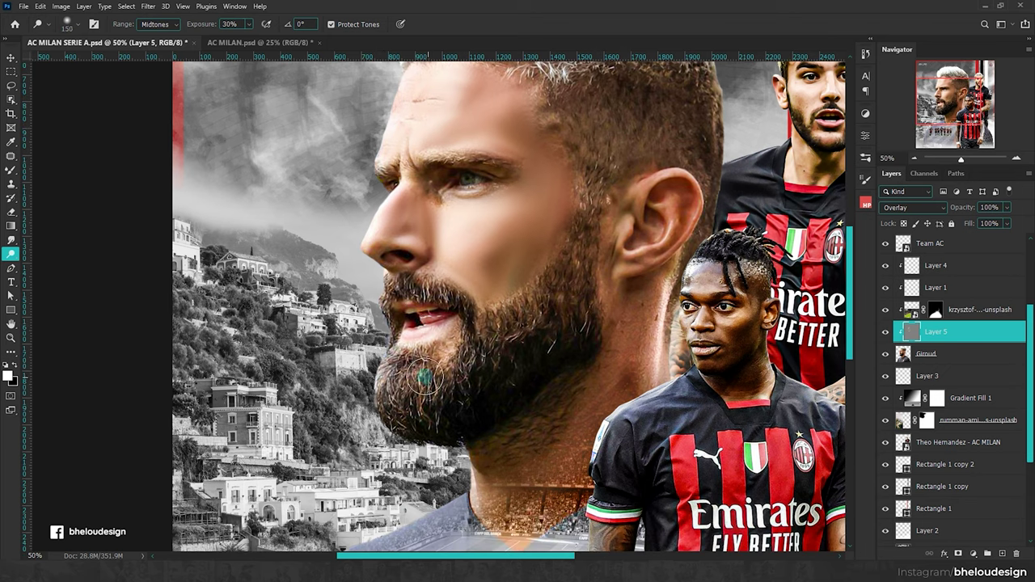
key("bracketright")
key("bracketright")
key("bracketright")
scroll(584, 322, "up", 2)
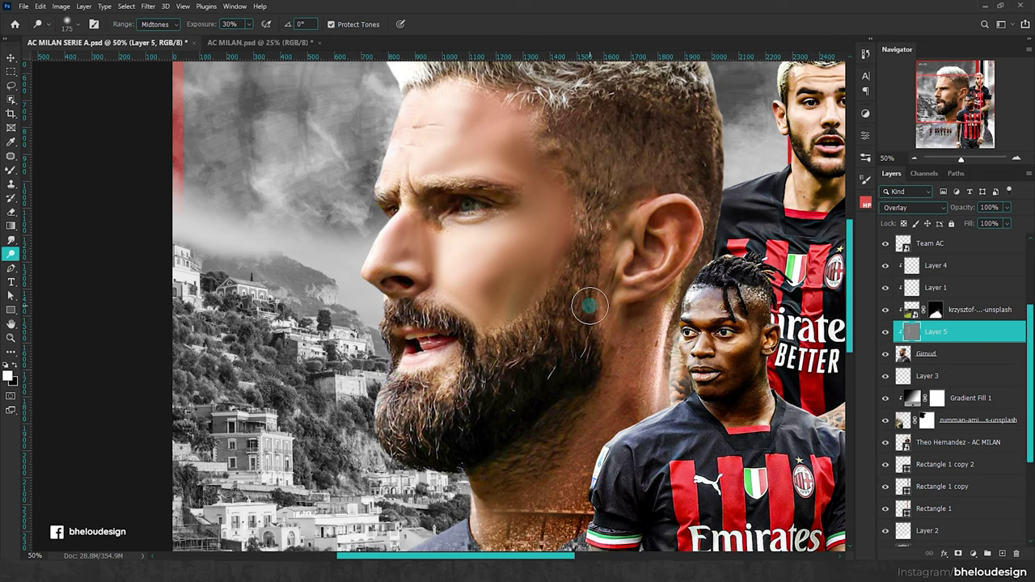
scroll(490, 243, "up", 2)
key("bracketleft")
key("bracketleft")
key("bracketleft")
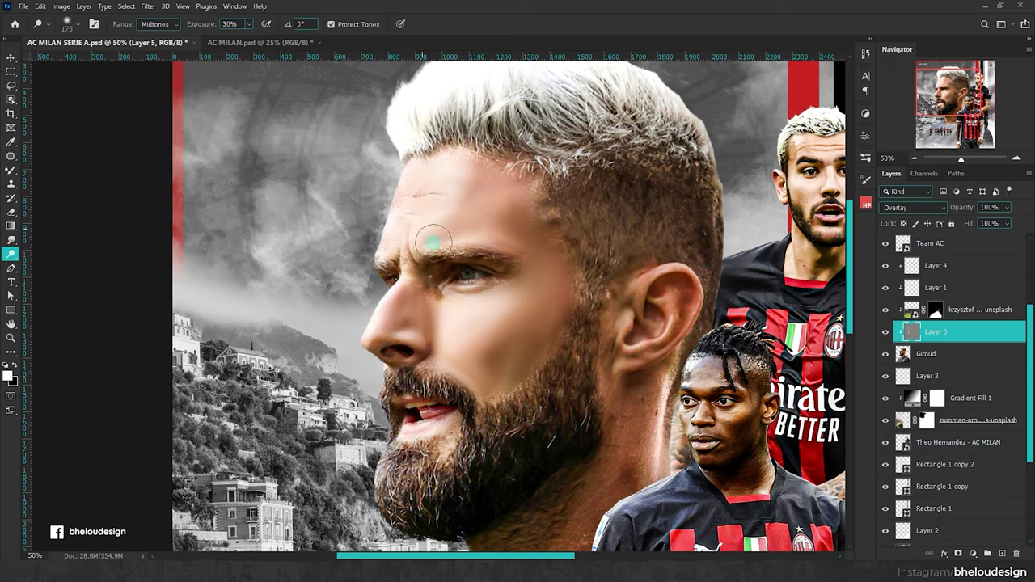
scroll(491, 214, "up", 2)
scroll(491, 214, "up", 2)
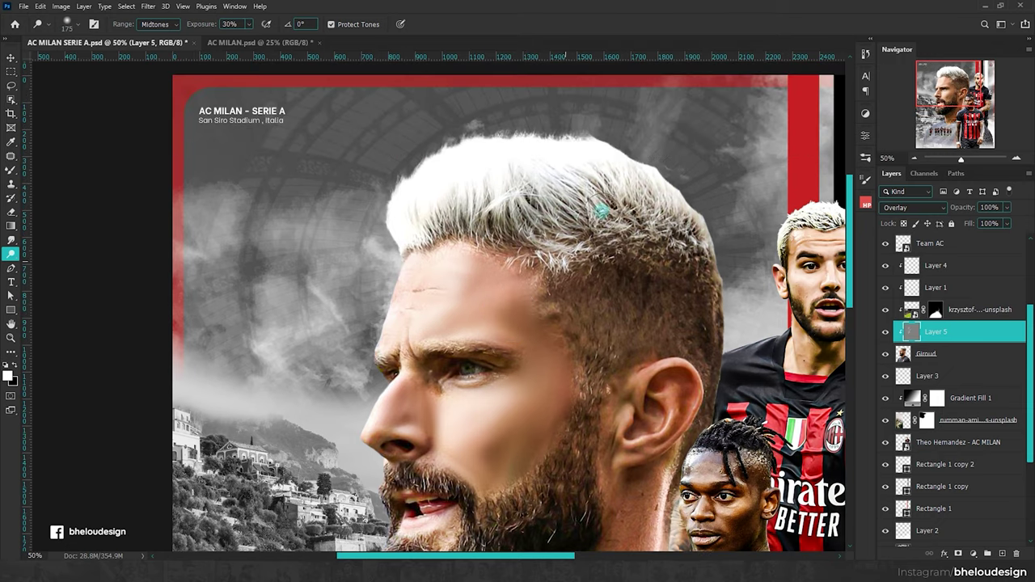
scroll(600, 213, "down", 3)
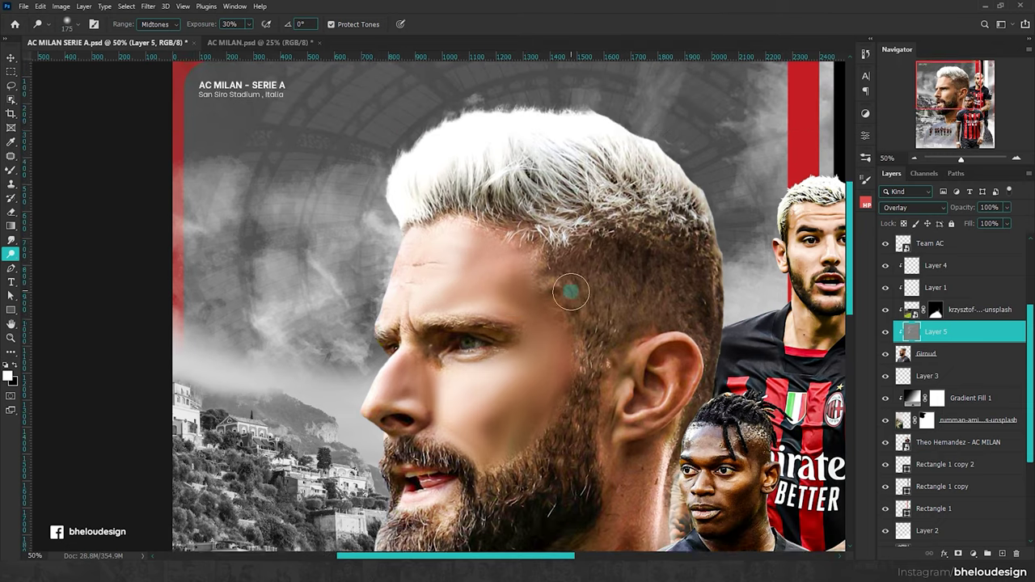
scroll(568, 291, "down", 2)
scroll(614, 259, "down", 1)
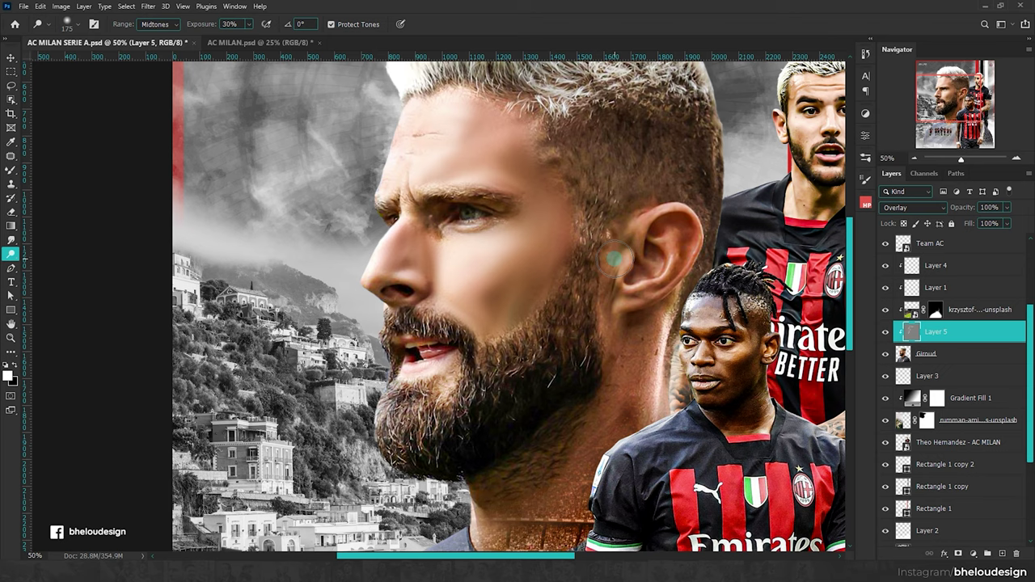
scroll(614, 259, "down", 3)
scroll(639, 267, "up", 2)
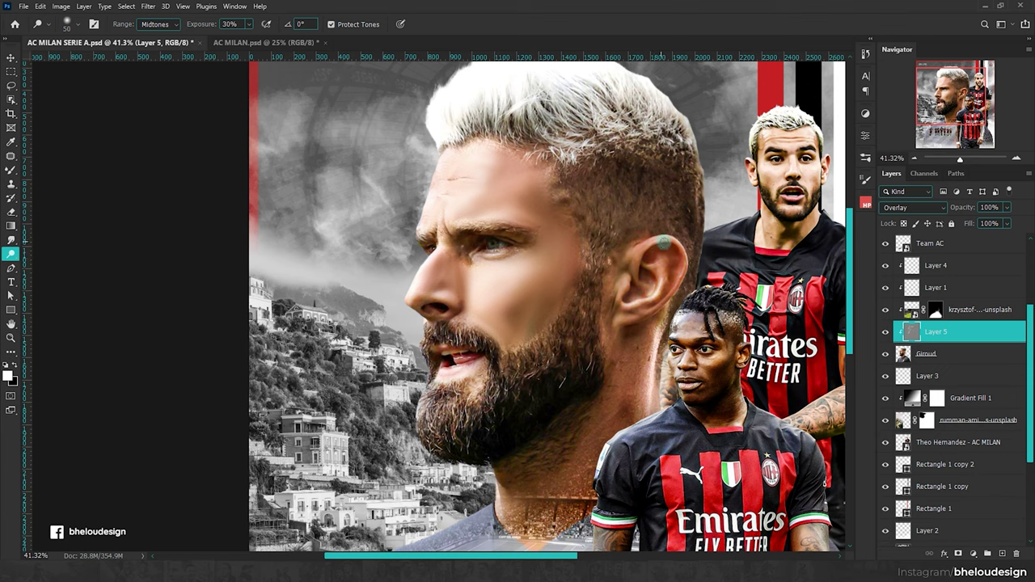
scroll(661, 241, "up", 3)
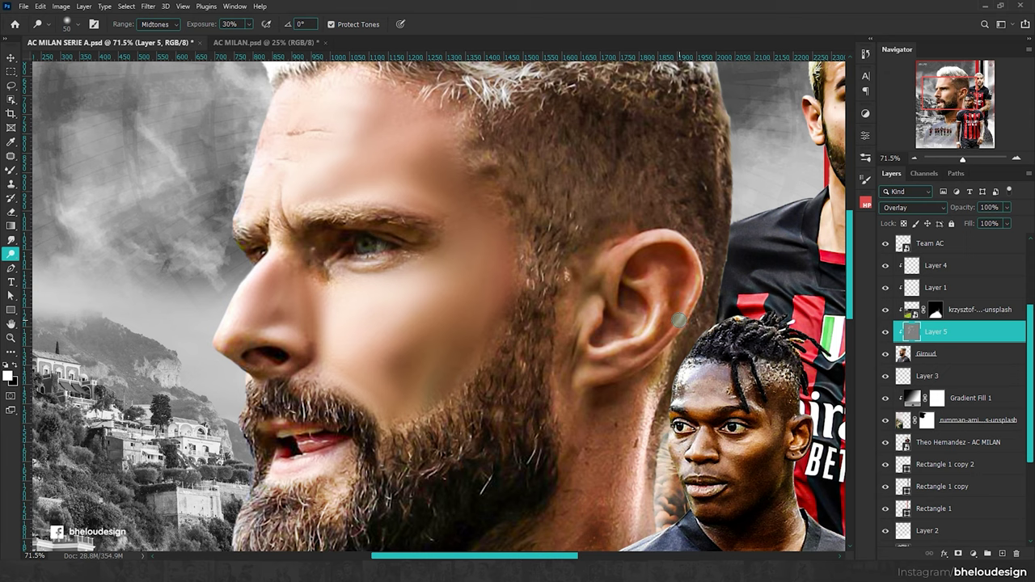
scroll(659, 319, "down", 2)
scroll(602, 291, "down", 2)
scroll(607, 323, "up", 2)
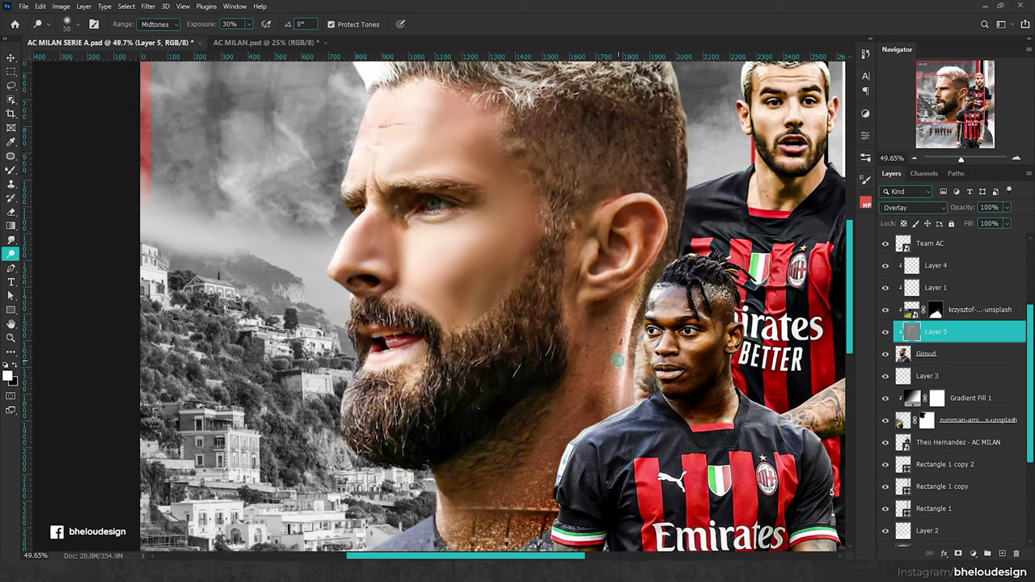
key("3")
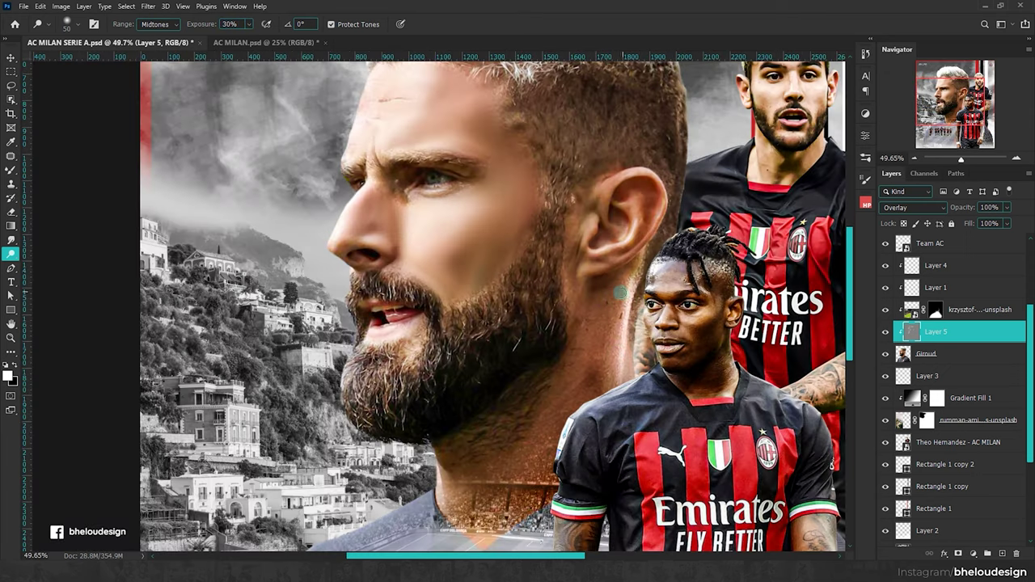
left_click_drag(628, 283, 630, 370)
Step: With a 200 brush, lighten the grey shirt area below the face and the hair
key("bracketleft")
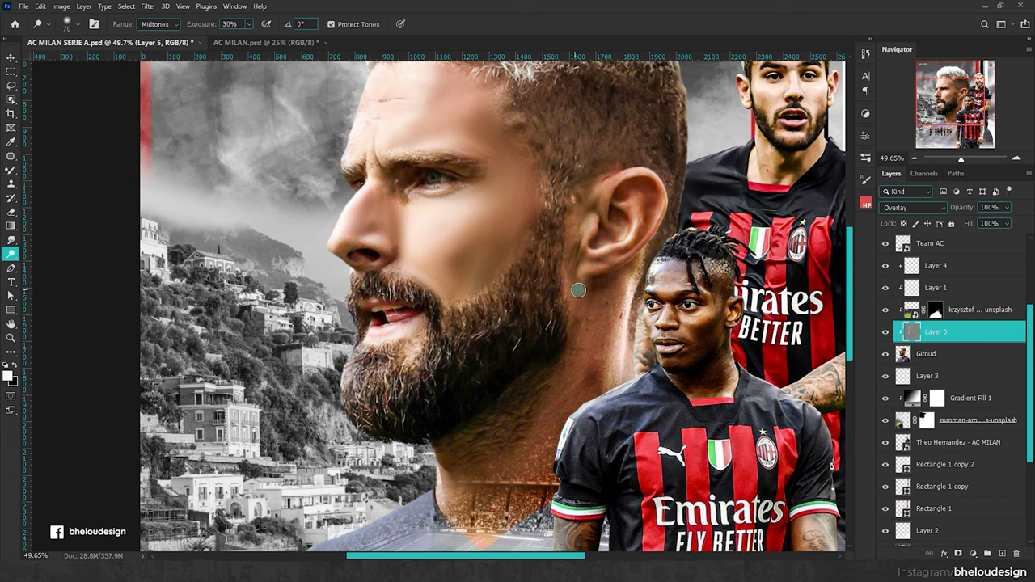
scroll(577, 234, "down", 1)
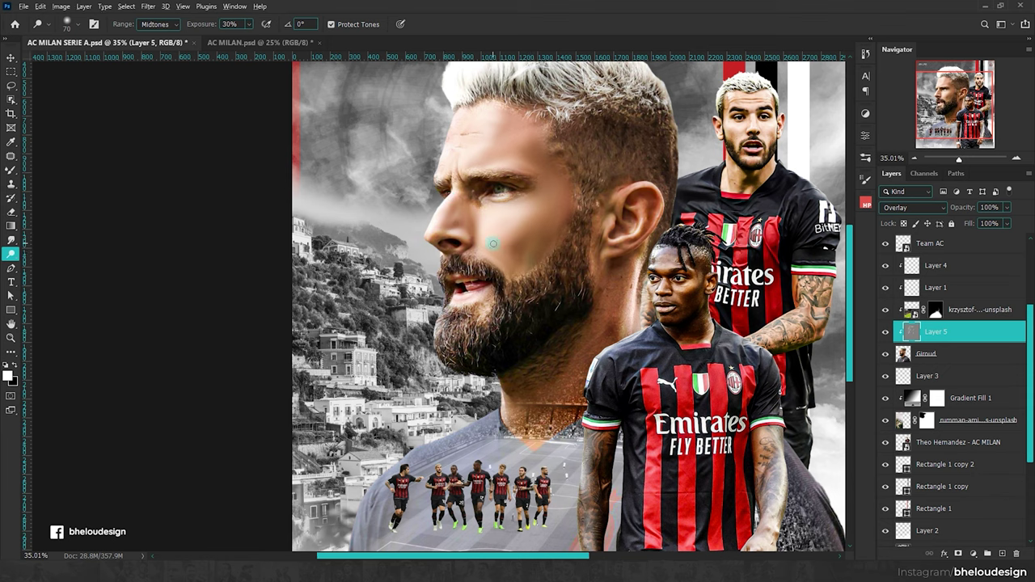
scroll(493, 243, "down", 1)
scroll(542, 364, "down", 1)
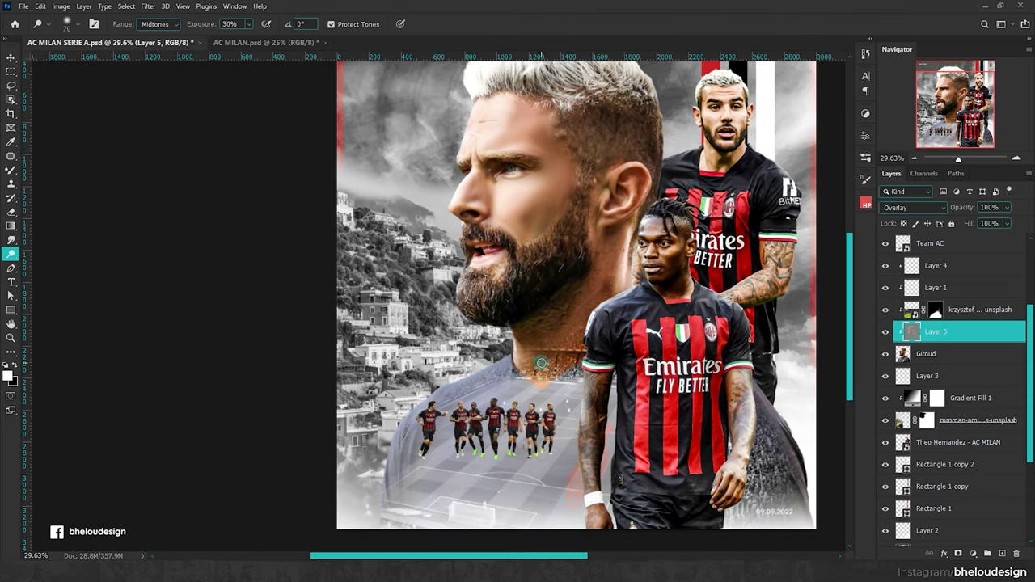
key("bracketright")
key("bracketright")
key("bracketright")
left_click_drag(478, 374, 458, 390)
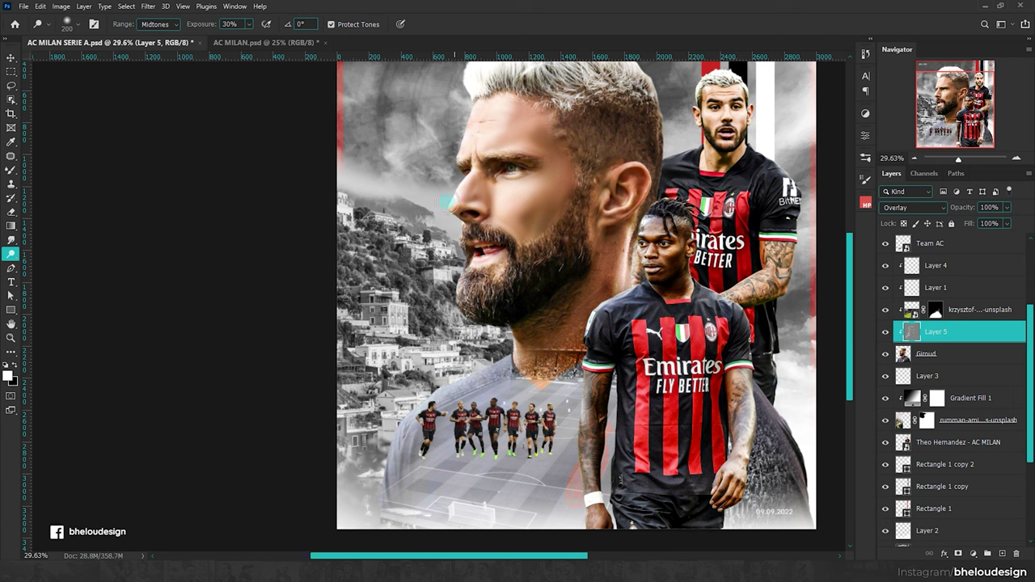
scroll(441, 215, "down", 2, "alt")
scroll(441, 215, "up", 4, "alt")
scroll(605, 203, "up", 2)
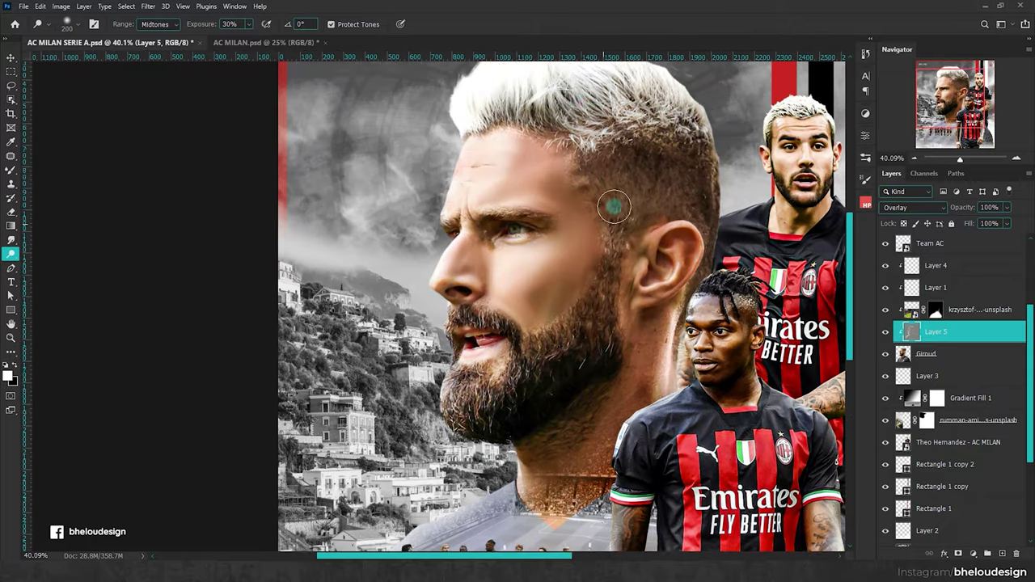
scroll(582, 164, "up", 2)
mouse_move(582, 164)
left_mouse_down()
mouse_move(517, 194)
mouse_move(462, 197)
mouse_move(545, 201)
mouse_move(485, 165)
left_mouse_up()
scroll(173, 312, "down", 2)
right_click(10, 254)
Step: Switch to the Burn tool and darken the skin around and below the eye
left_click(48, 262)
key("bracketleft")
key("bracketleft")
scroll(489, 247, "up", 2)
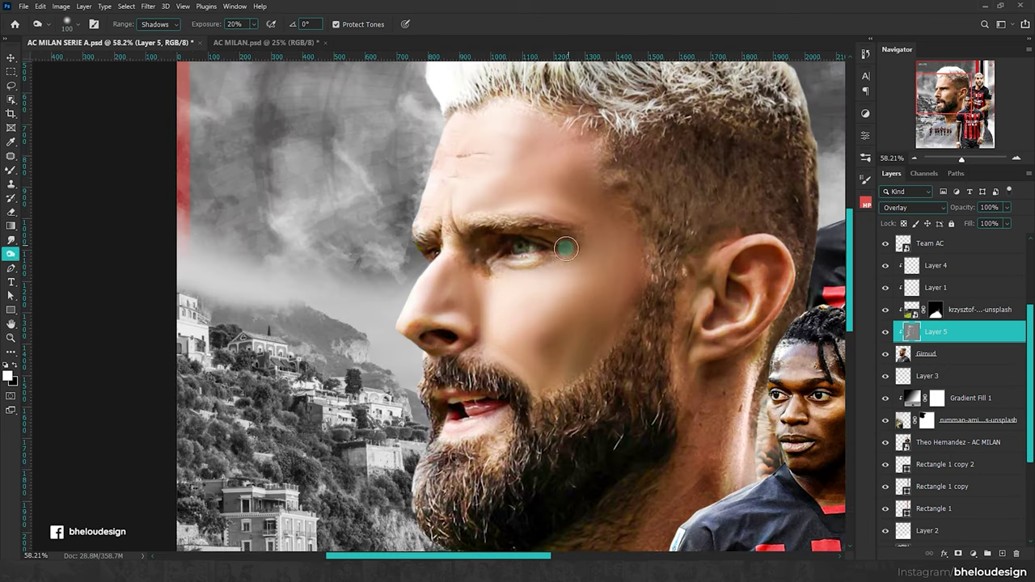
left_click_drag(499, 247, 479, 264)
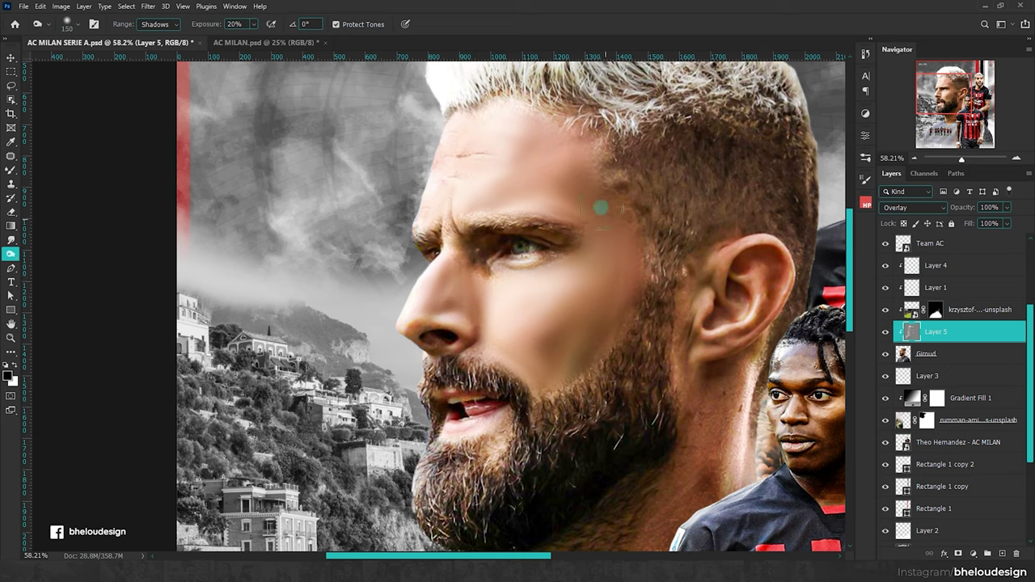
Step: Burn the temple and ear with brush sizes 100–200, then fit the poster on screen
scroll(540, 423, "down", 2)
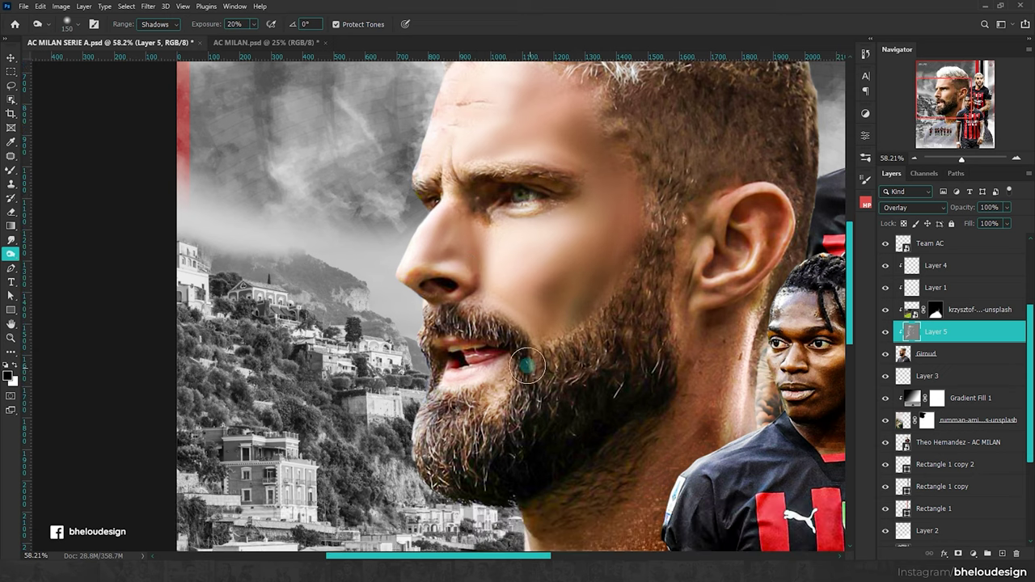
scroll(598, 486, "down", 5)
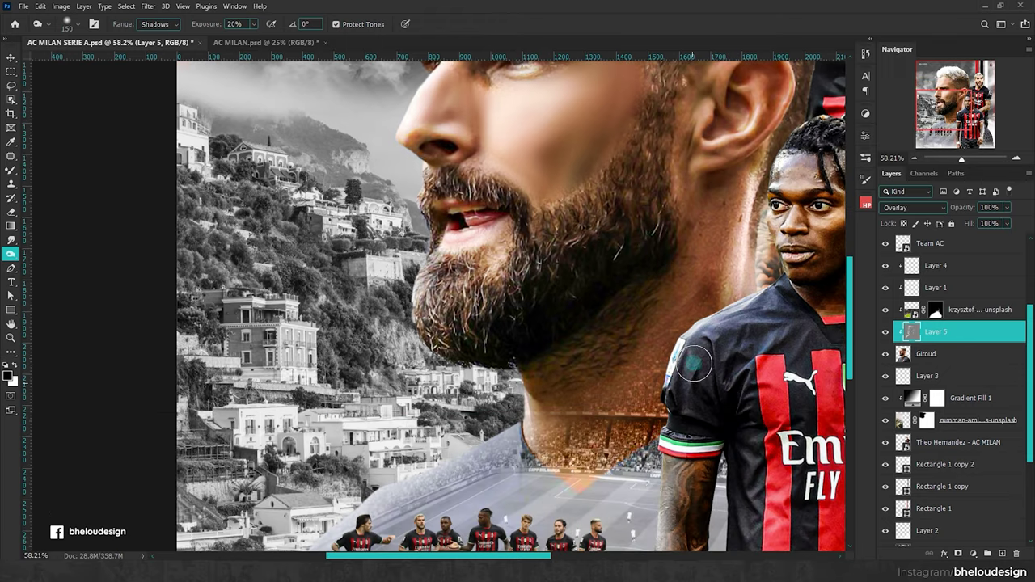
scroll(574, 397, "up", 2)
scroll(760, 306, "up", 2)
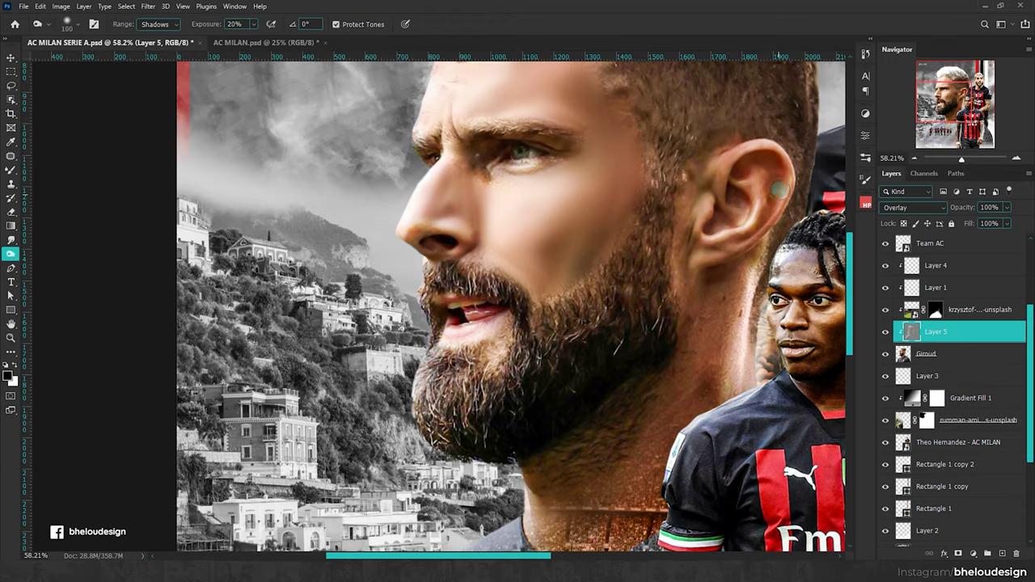
key("bracketleft")
scroll(747, 171, "up", 3)
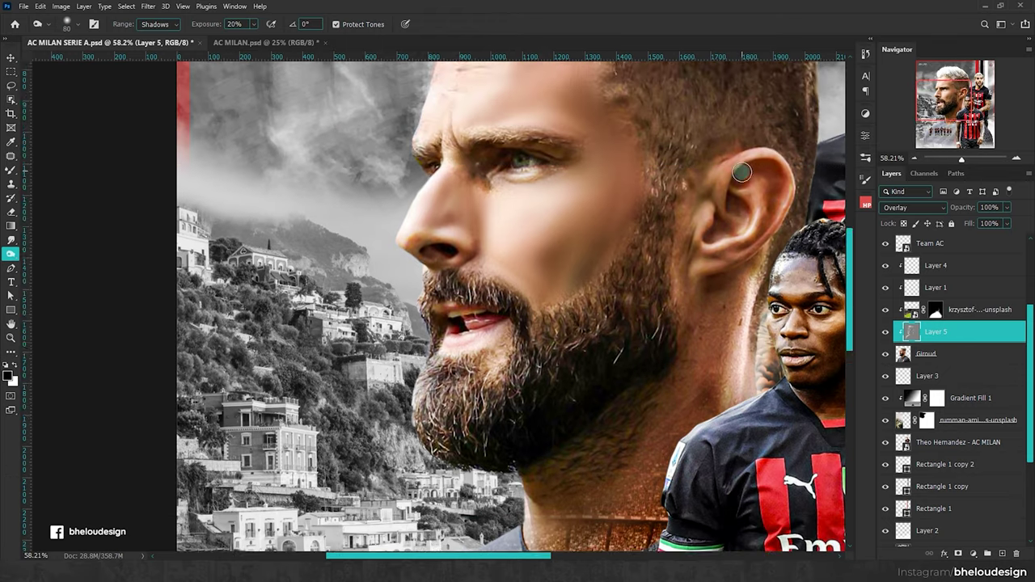
key("bracketright")
key("bracketright")
key("bracketright")
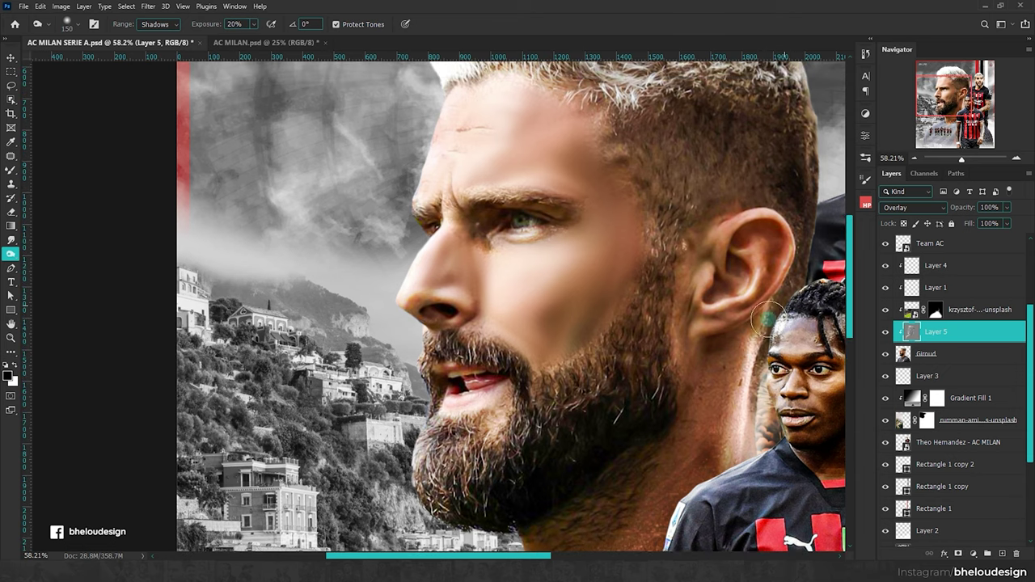
scroll(693, 240, "up", 2)
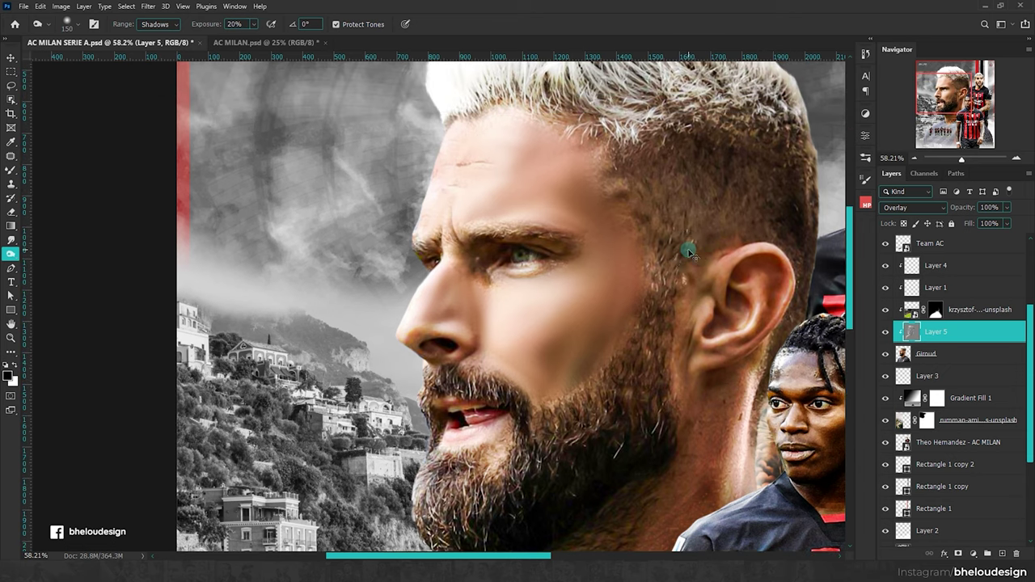
key("bracketright")
key("bracketright")
scroll(590, 209, "up", 2)
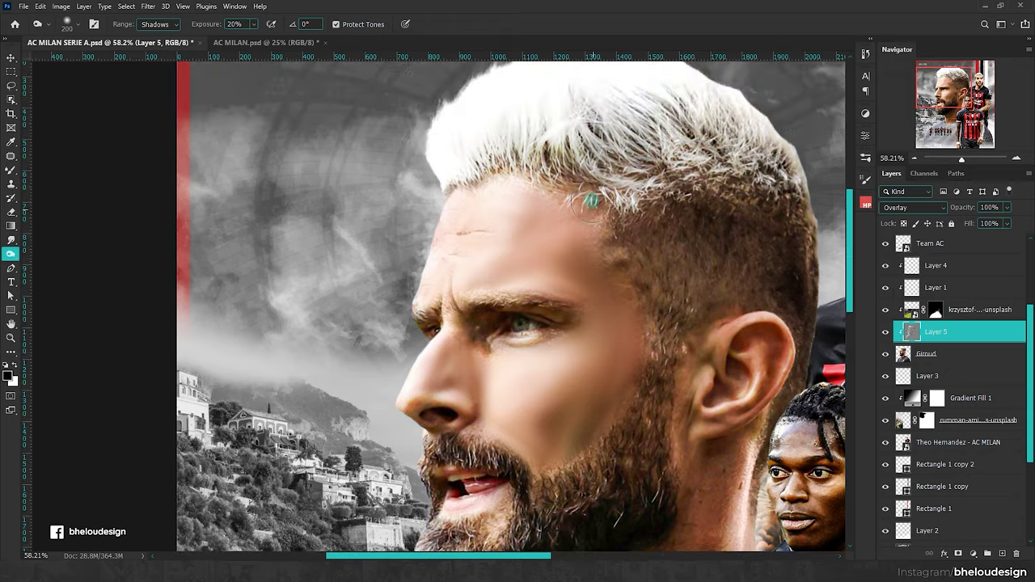
key("bracketleft")
key("bracketleft")
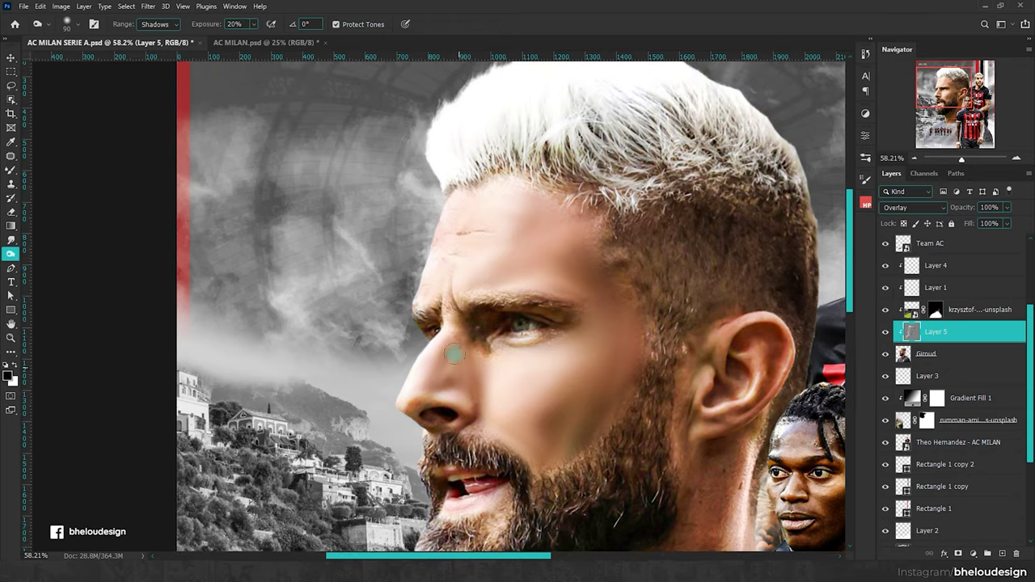
key("ctrl+0")
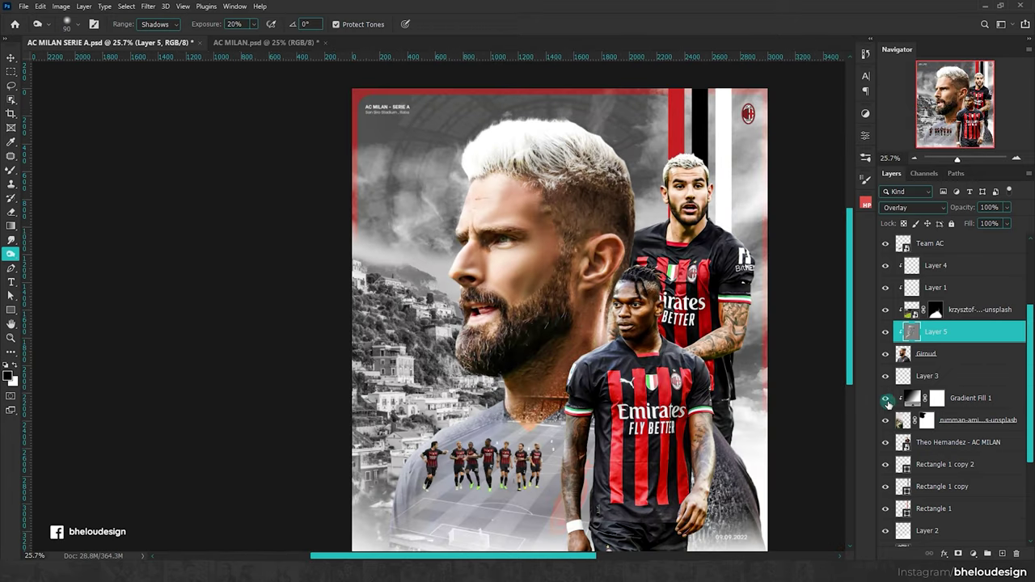
Step: Add a Black & White adjustment layer clipped to Layer 5
left_click(976, 553)
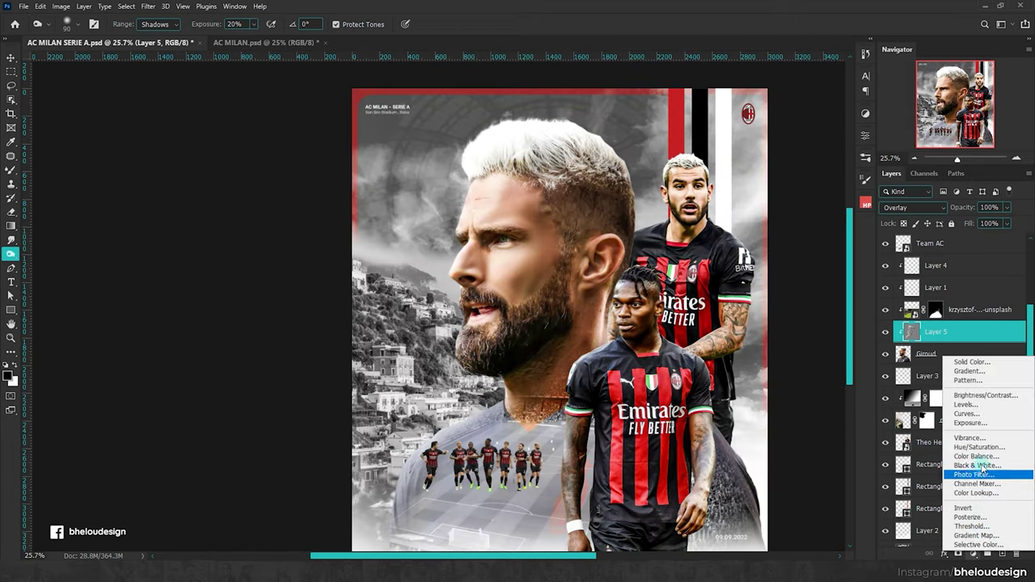
left_click(970, 465)
left_click(988, 340, "alt")
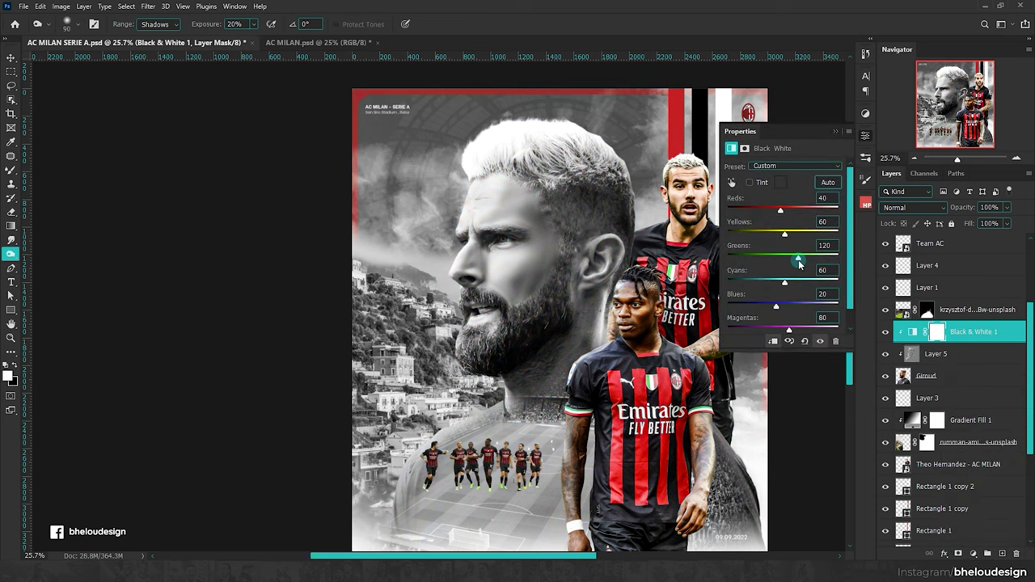
scroll(533, 218, "up", 3)
scroll(485, 231, "up", 3)
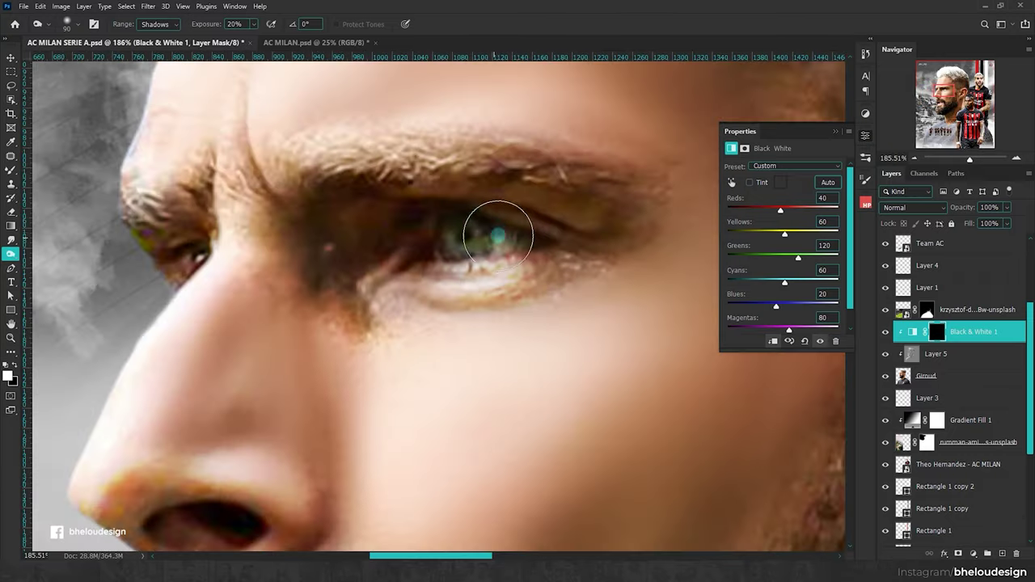
Step: Switch to the regular Brush tool at a smaller size
key("bracketleft")
key("bracketleft")
key("bracketleft")
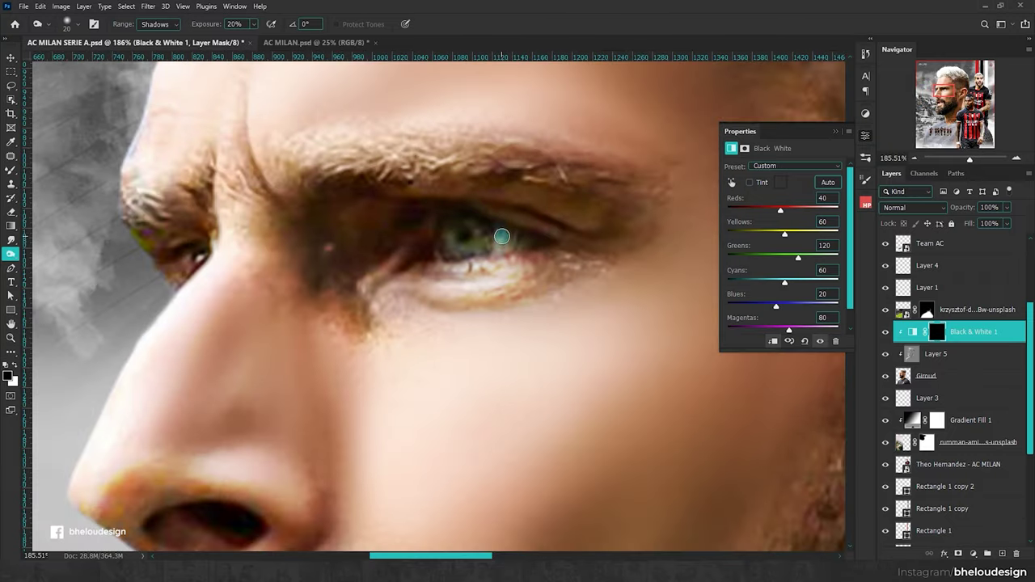
right_click(10, 170)
left_click(73, 174)
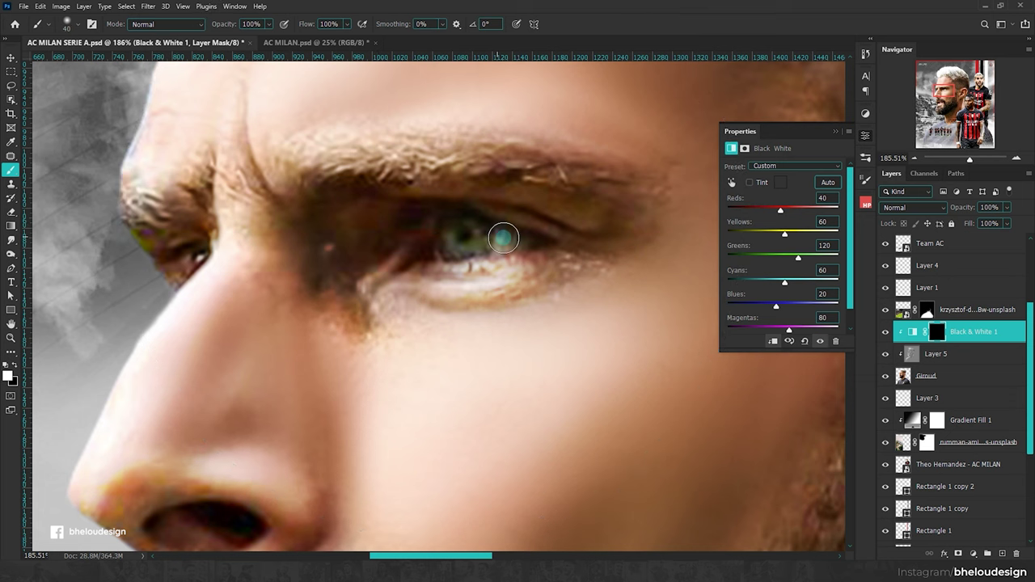
scroll(299, 242, "down", 5)
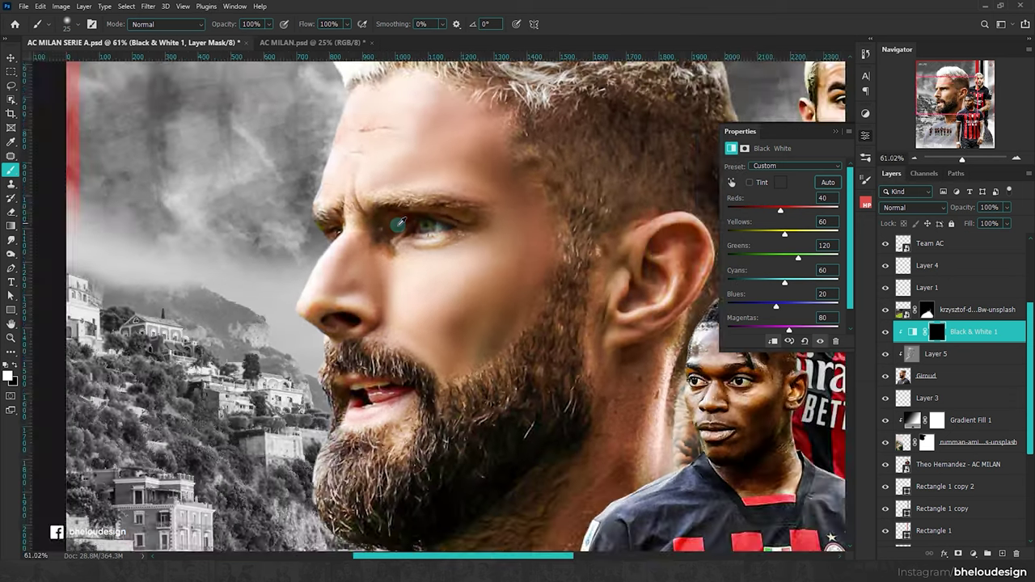
scroll(485, 243, "up", 2)
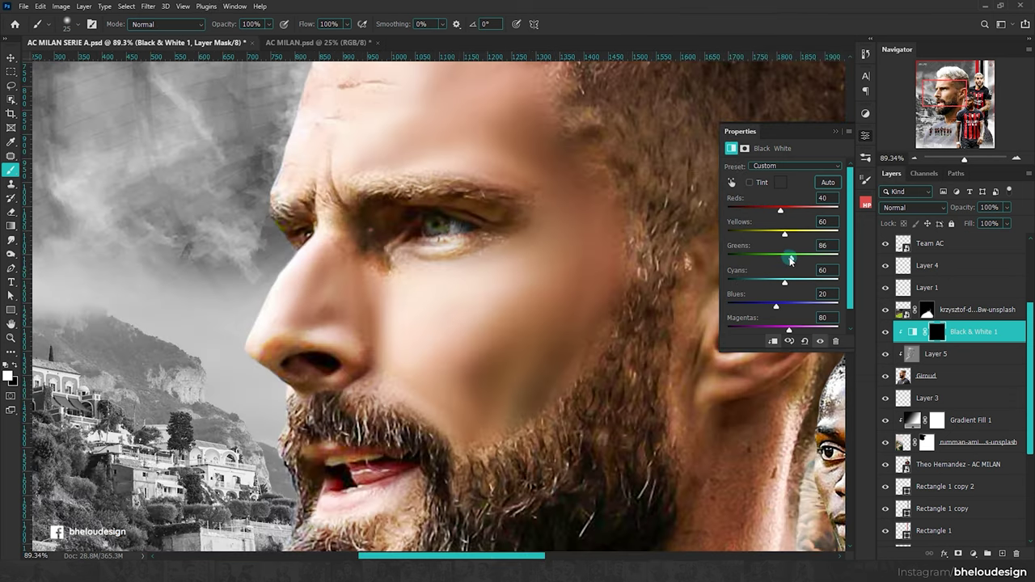
Step: Raise the Black & White Yellows slider to 237 and set Greens to 74
left_click_drag(786, 236, 824, 234)
scroll(555, 212, "down", 3)
scroll(506, 209, "up", 2)
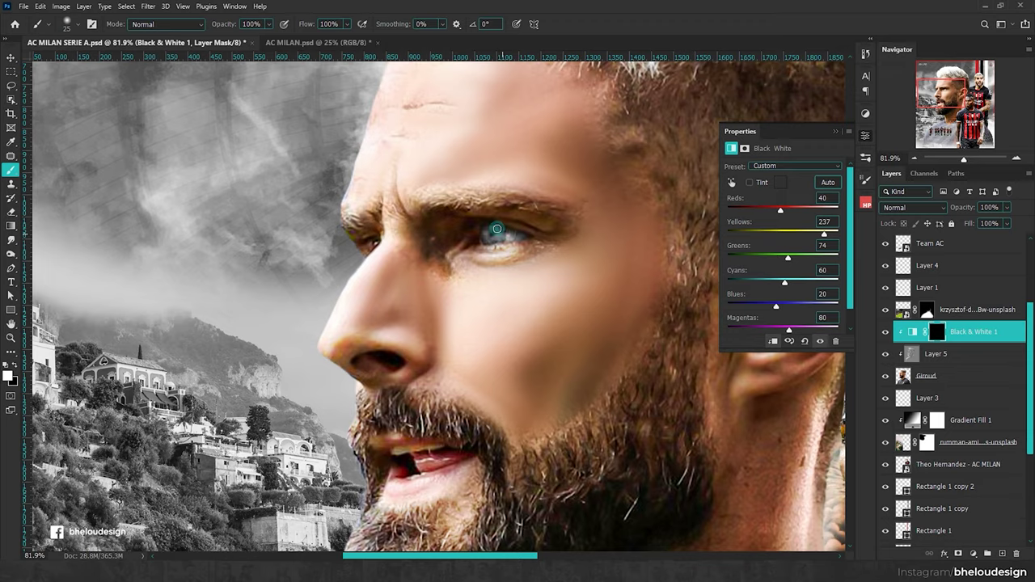
scroll(497, 229, "down", 3)
scroll(493, 218, "down", 1)
scroll(489, 207, "up", 2)
scroll(485, 198, "up", 1)
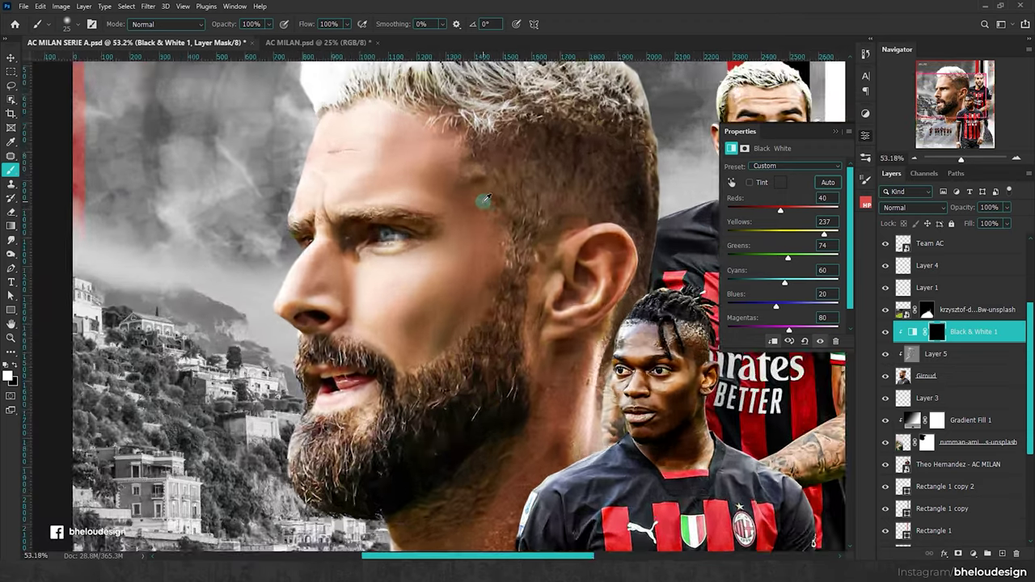
scroll(485, 198, "down", 3)
scroll(426, 241, "up", 2)
scroll(472, 219, "down", 3)
scroll(502, 227, "up", 2)
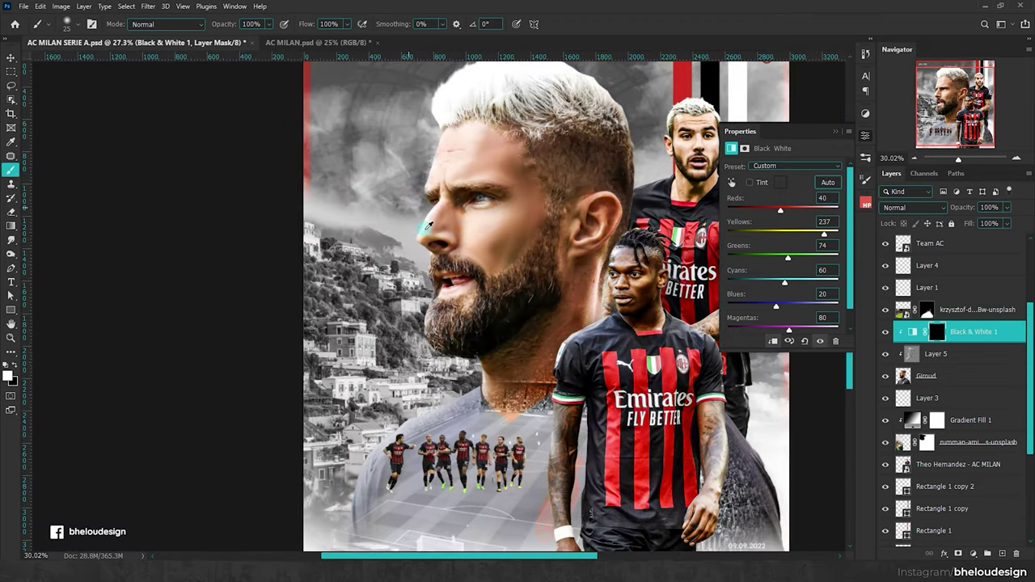
scroll(550, 239, "down", 1)
scroll(563, 243, "up", 1)
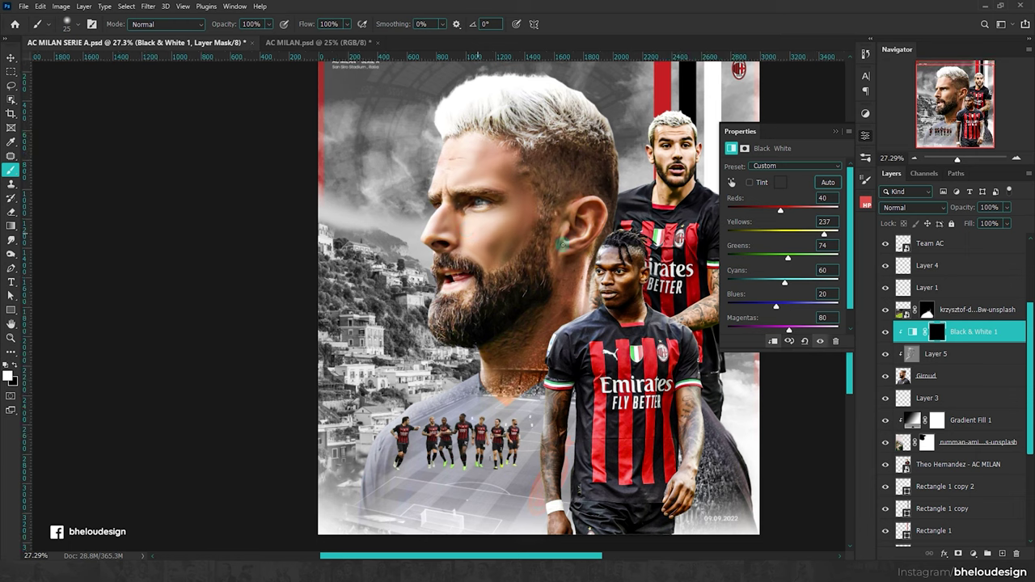
Step: Add a new clipped layer in Linear Dodge (Add) blending mode
left_click(1003, 551)
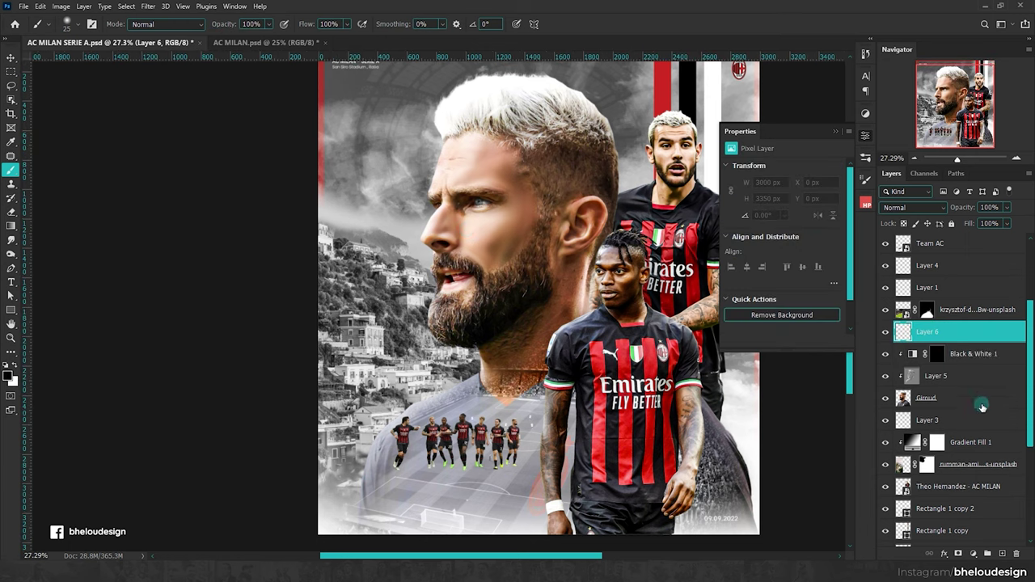
left_click(990, 342, "alt")
left_click(912, 207)
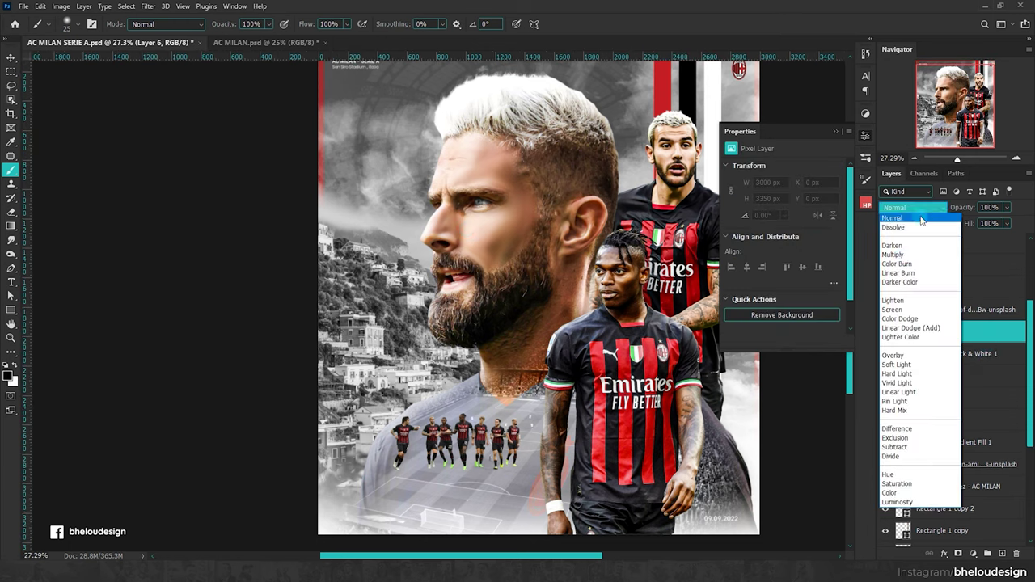
left_click(910, 340)
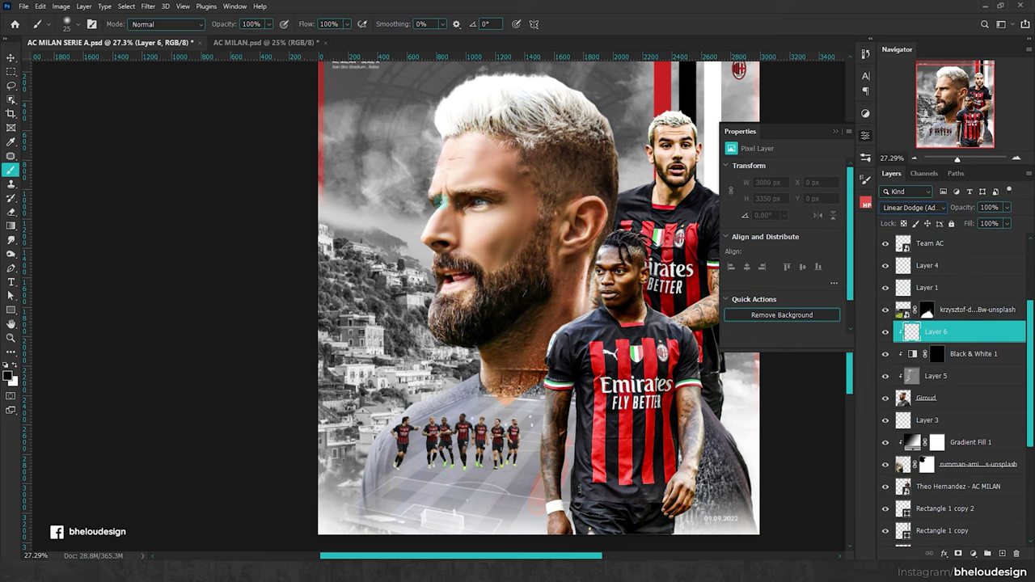
Step: Set the foreground colour to white (ffffff) and the brush to 400 px with flow 17
left_click(8, 375)
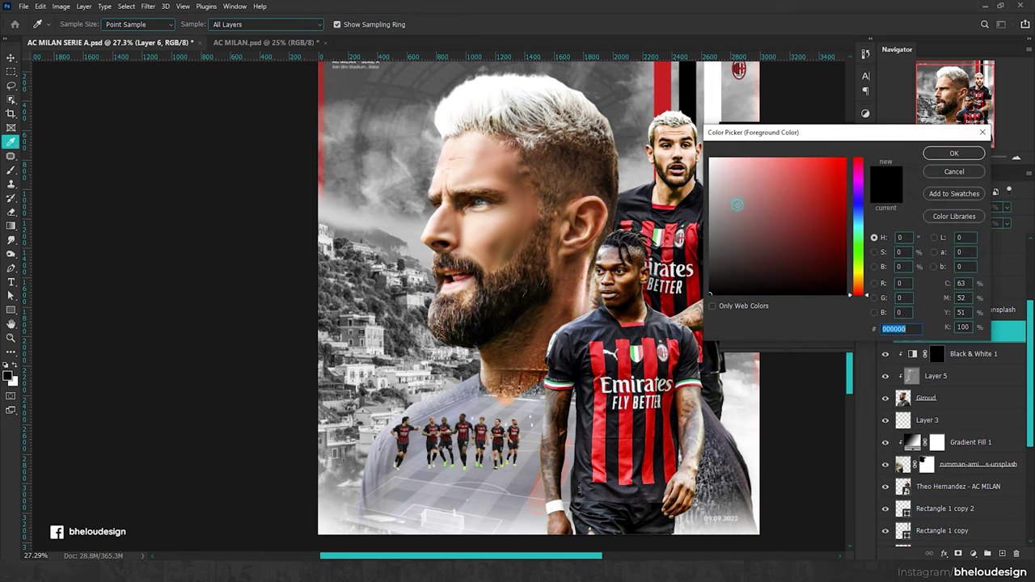
type("ffffff")
left_click(955, 153)
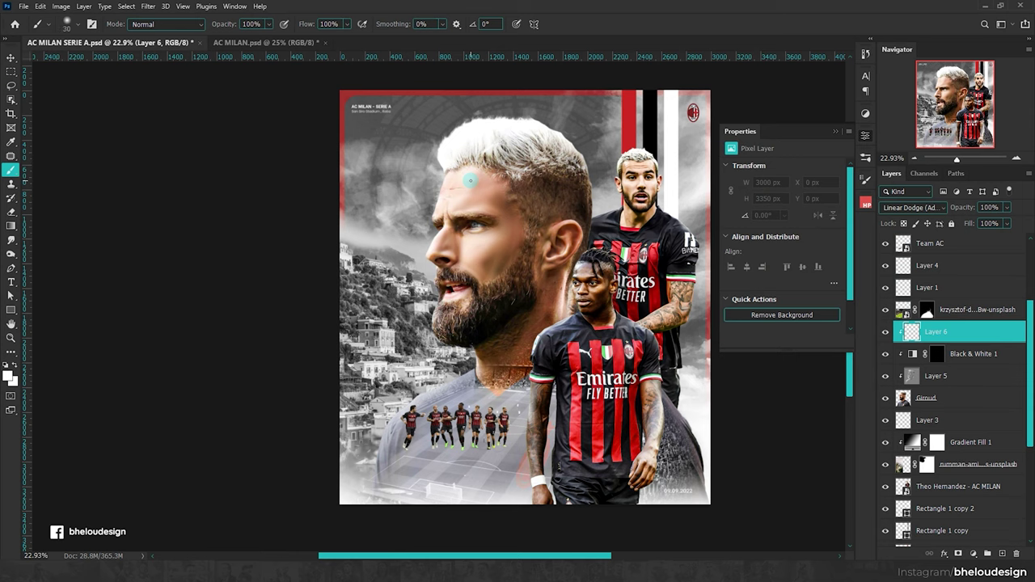
key("bracketright")
key("bracketright")
key("bracketright")
key("bracketright")
key("bracketright")
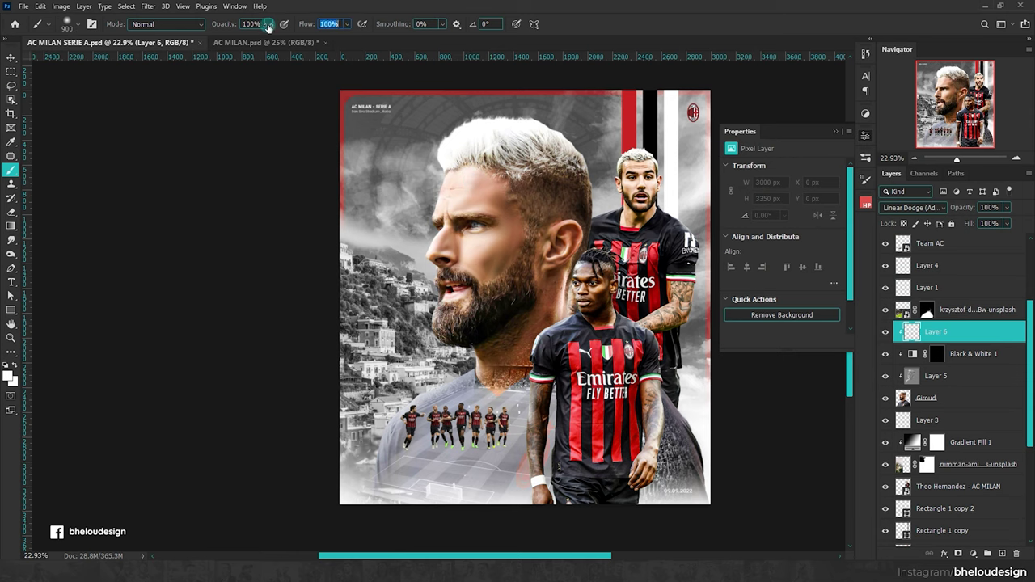
type("17")
key("Return")
scroll(508, 160, "up", 3)
key("bracketleft")
key("bracketleft")
key("bracketleft")
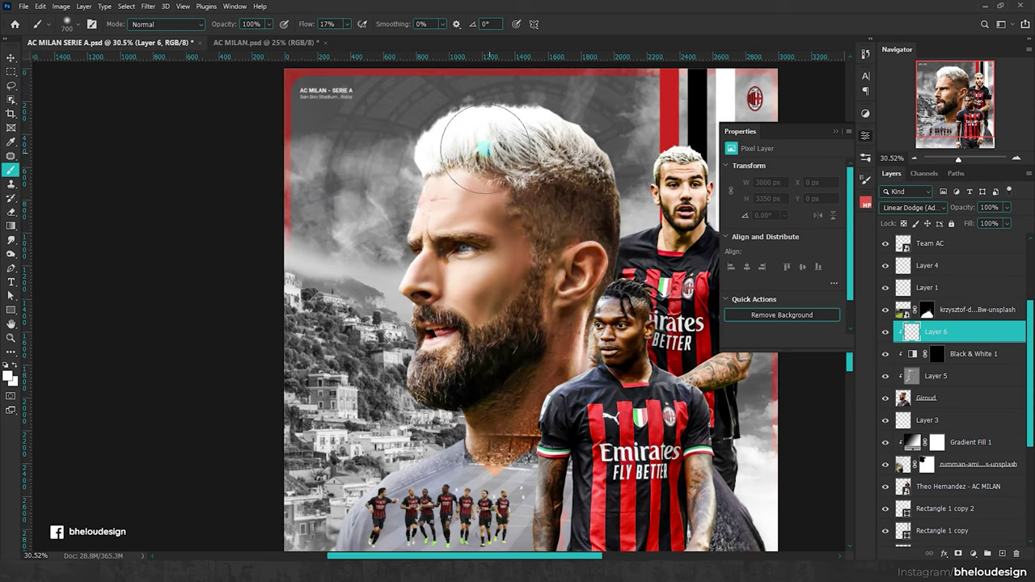
Step: Paint a highlight along the top hair edge and place Layer 6 beneath Layer 5
left_click_drag(433, 127, 404, 174)
key("ctrl+z")
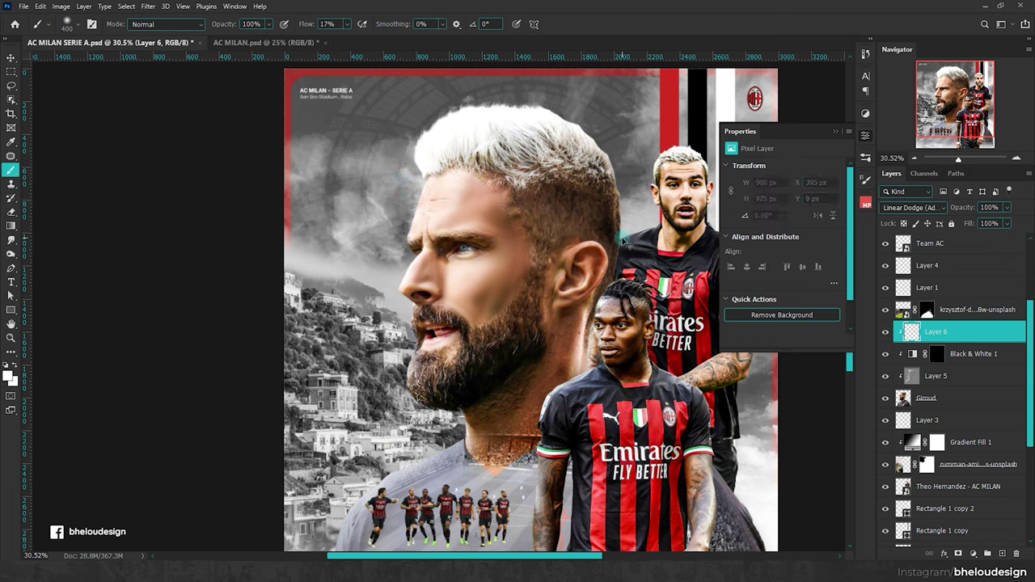
key("ctrl+z")
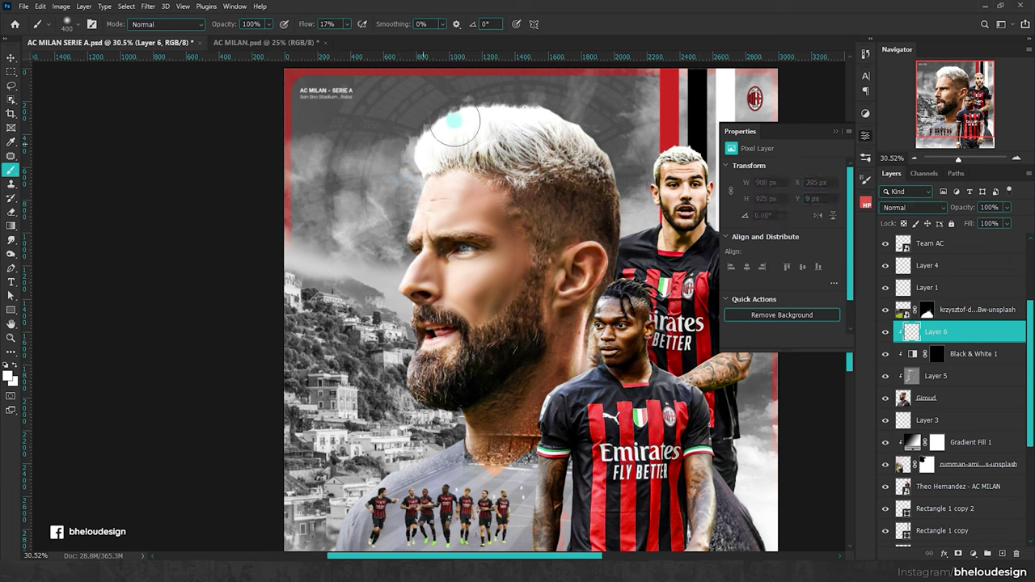
mouse_move(439, 127)
left_mouse_down()
mouse_move(526, 120)
mouse_move(582, 129)
mouse_move(615, 215)
left_mouse_up()
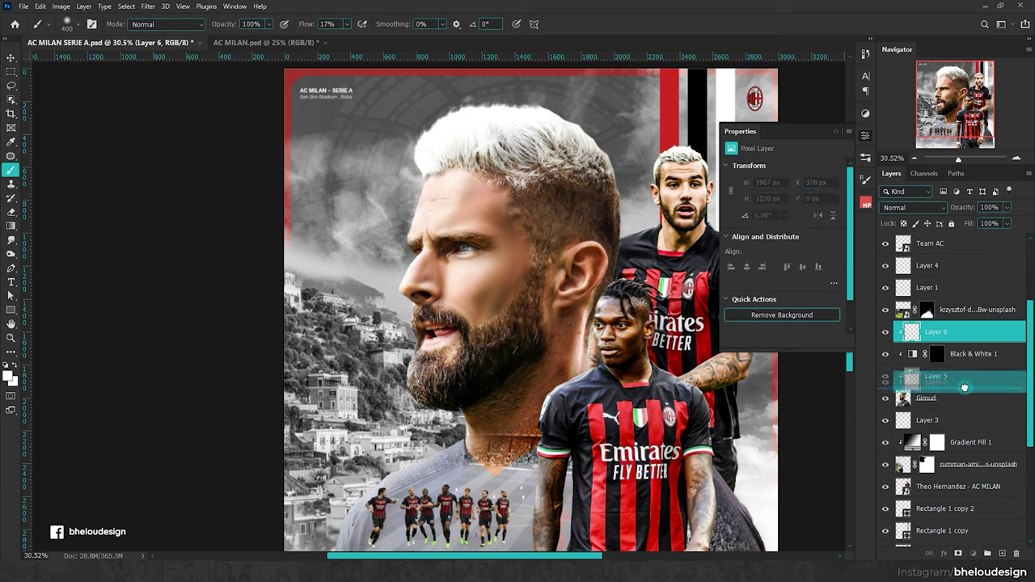
left_click_drag(971, 338, 971, 386)
mouse_move(429, 129)
left_mouse_down()
mouse_move(416, 208)
mouse_move(400, 220)
left_mouse_up()
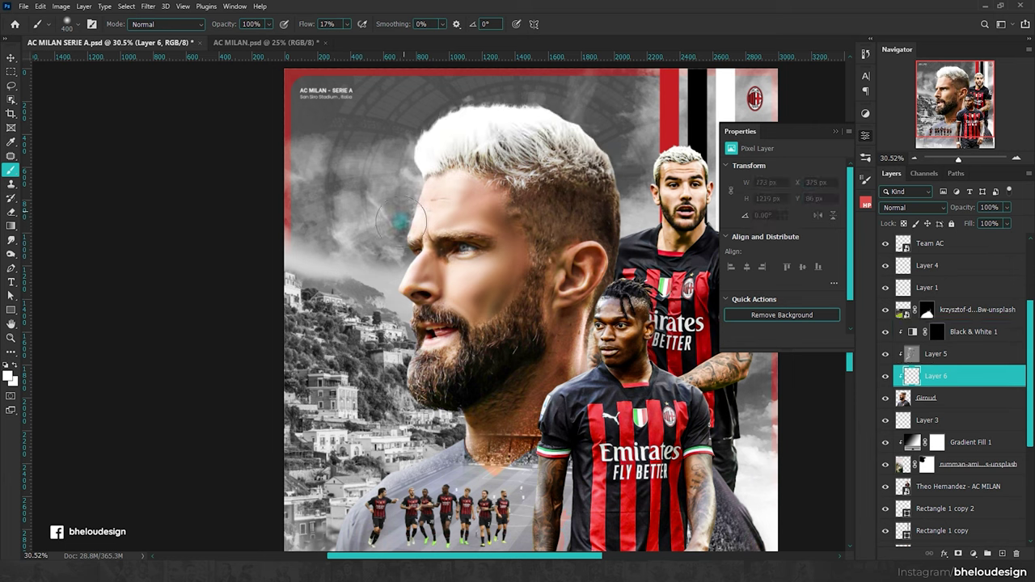
Step: Paint white highlights on the brow, beard edge, lower lip and eye in Linear Dodge (Add)
left_click_drag(389, 260, 399, 275)
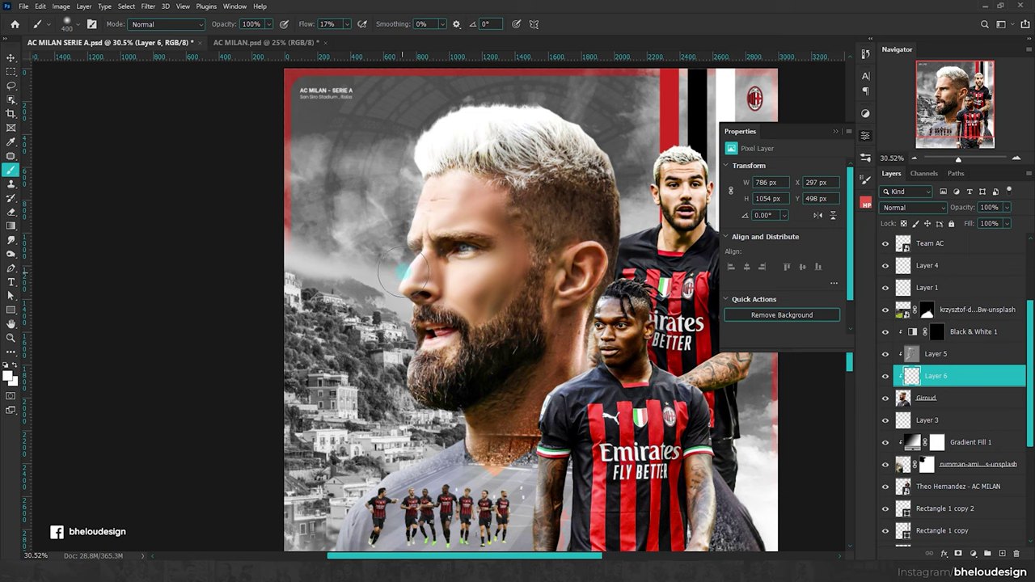
left_click_drag(404, 349, 399, 408)
scroll(402, 394, "up", 3)
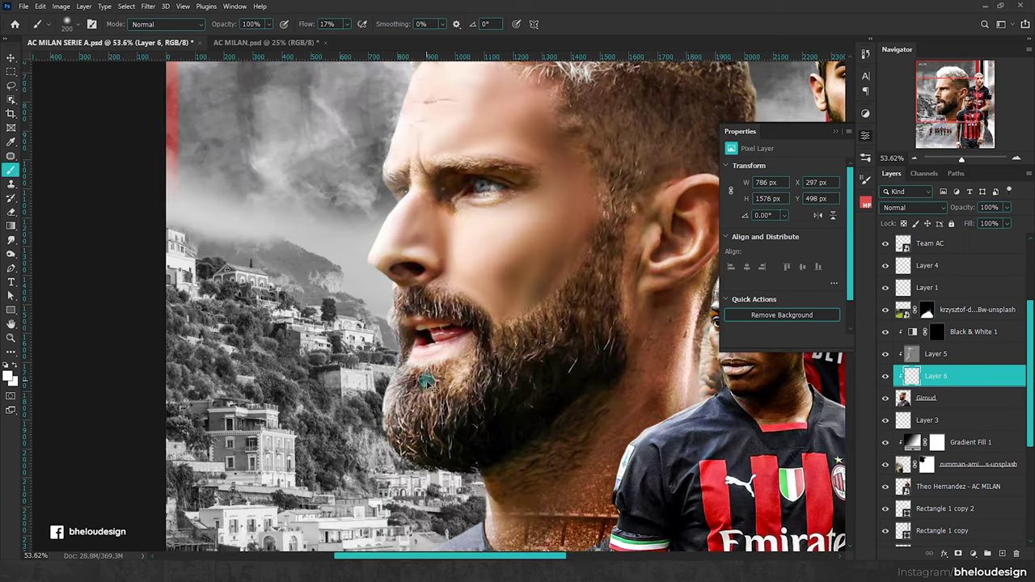
left_click(914, 208)
left_click(906, 314)
left_click_drag(399, 314, 409, 453)
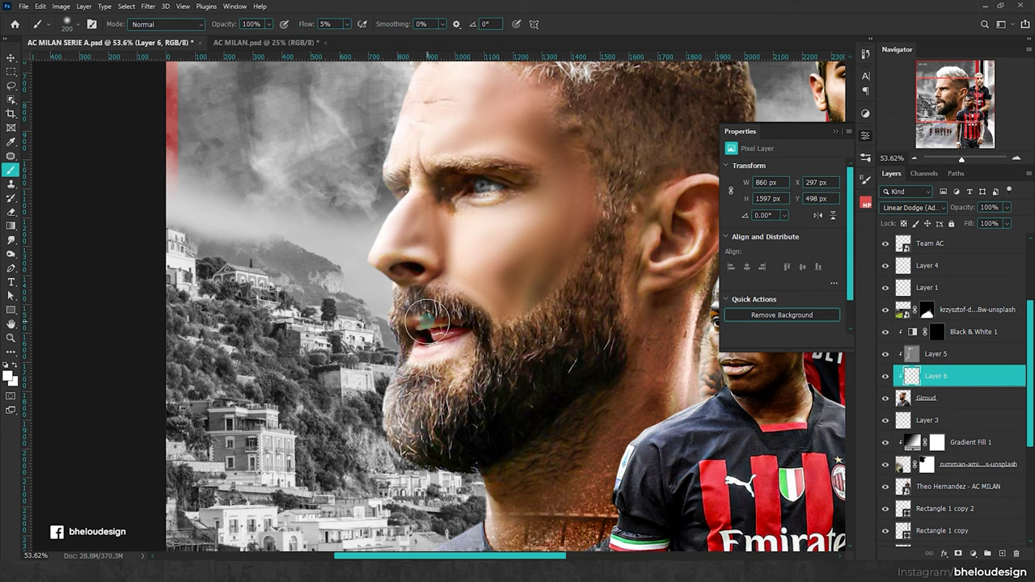
left_click_drag(489, 204, 520, 208)
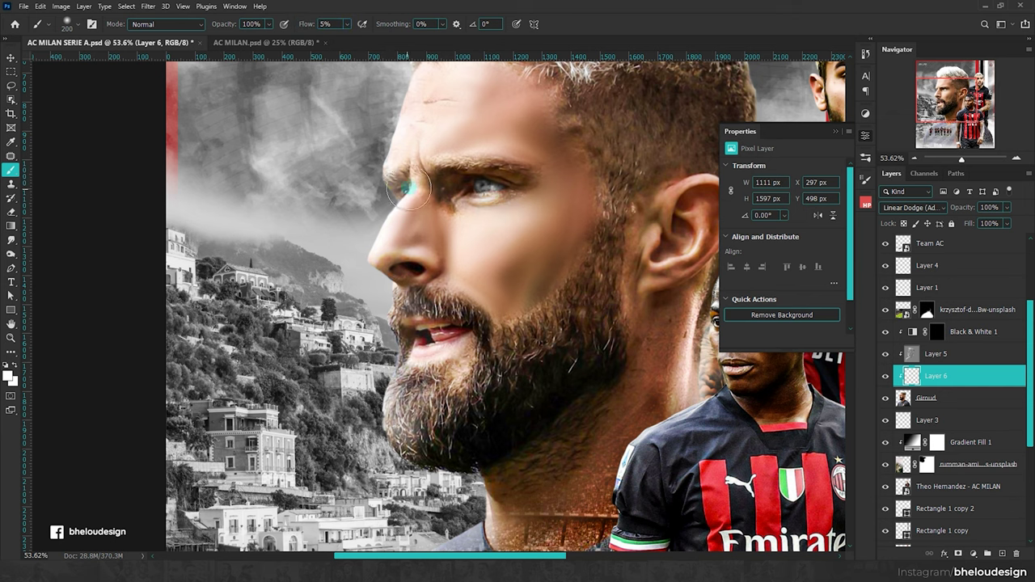
scroll(372, 241, "down", 3)
scroll(388, 194, "up", 2)
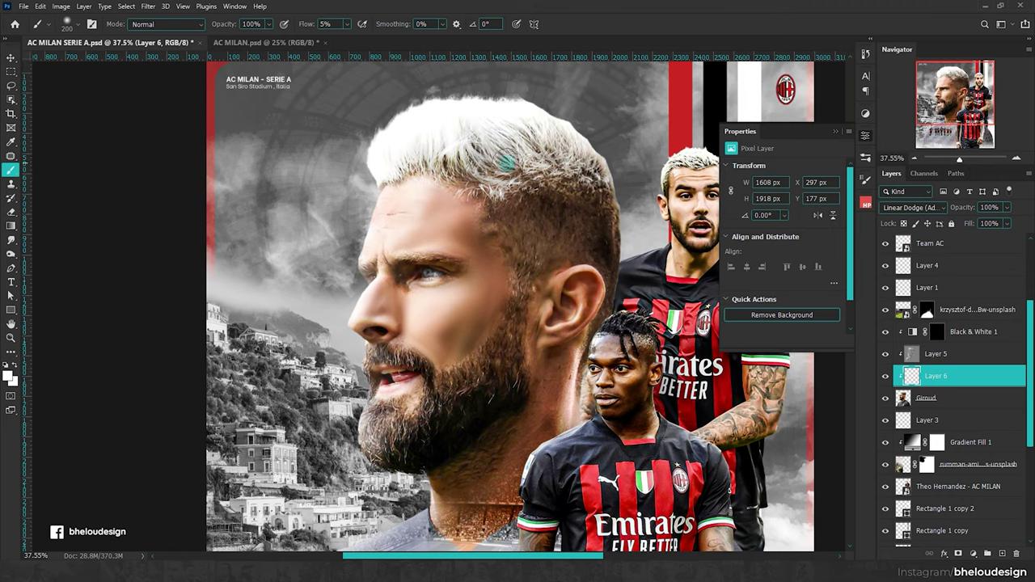
left_click_drag(607, 198, 587, 131)
key("ctrl+z")
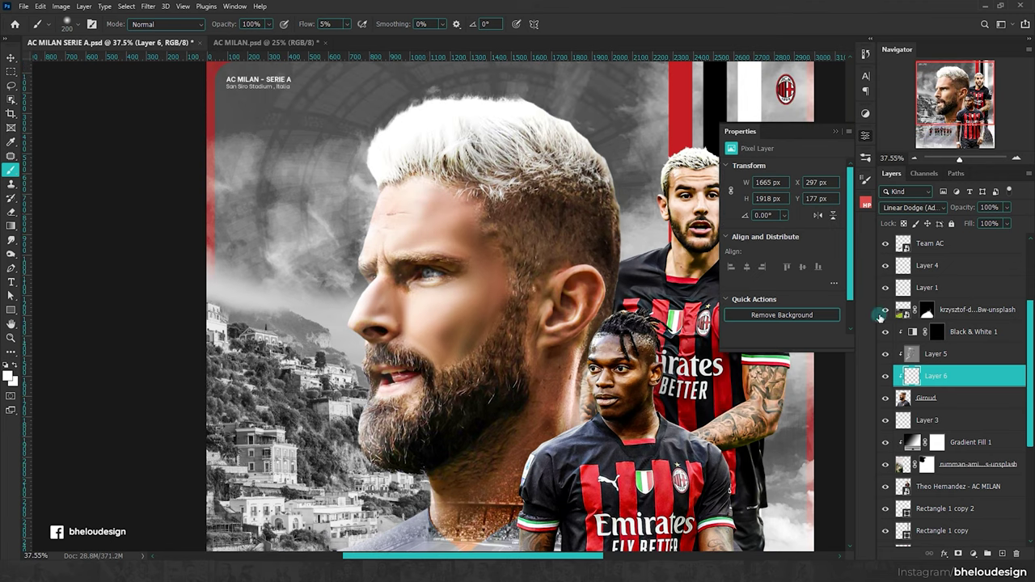
left_click(896, 365, "alt")
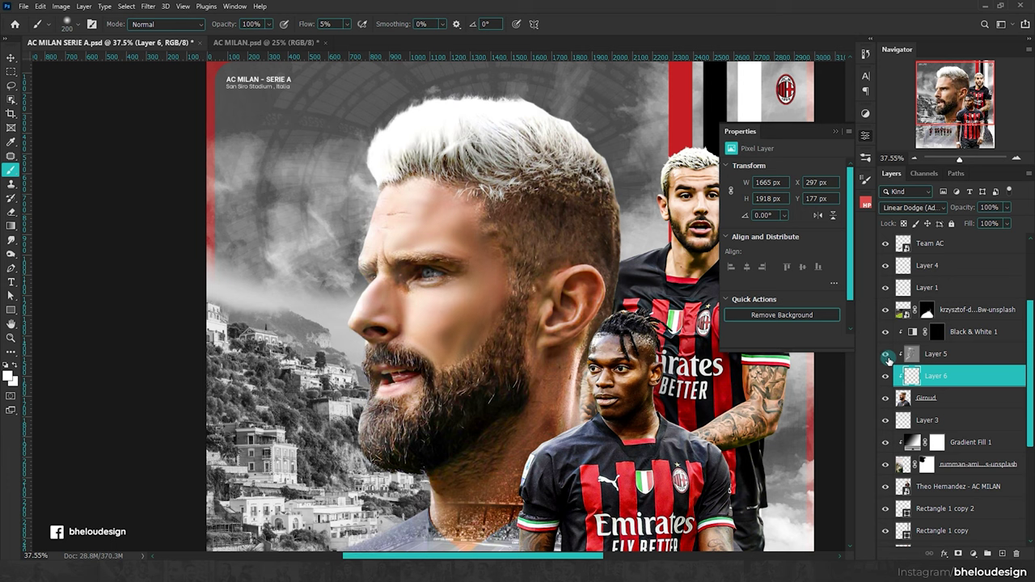
Step: Move Layer 6 above Black & White 1 and brighten the hair's right edge
left_click(938, 332)
scroll(621, 260, "down", 1)
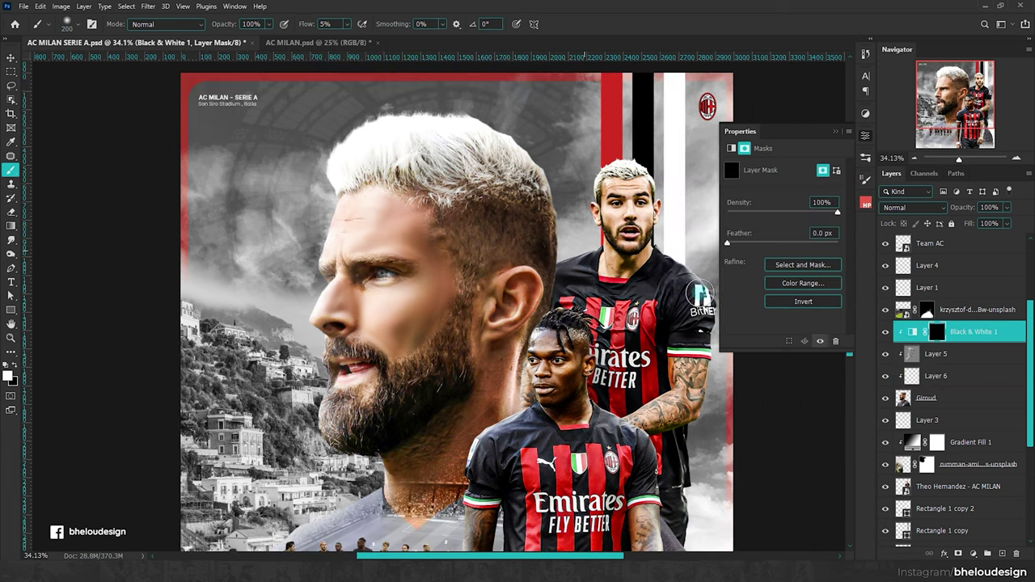
scroll(550, 179, "up", 1)
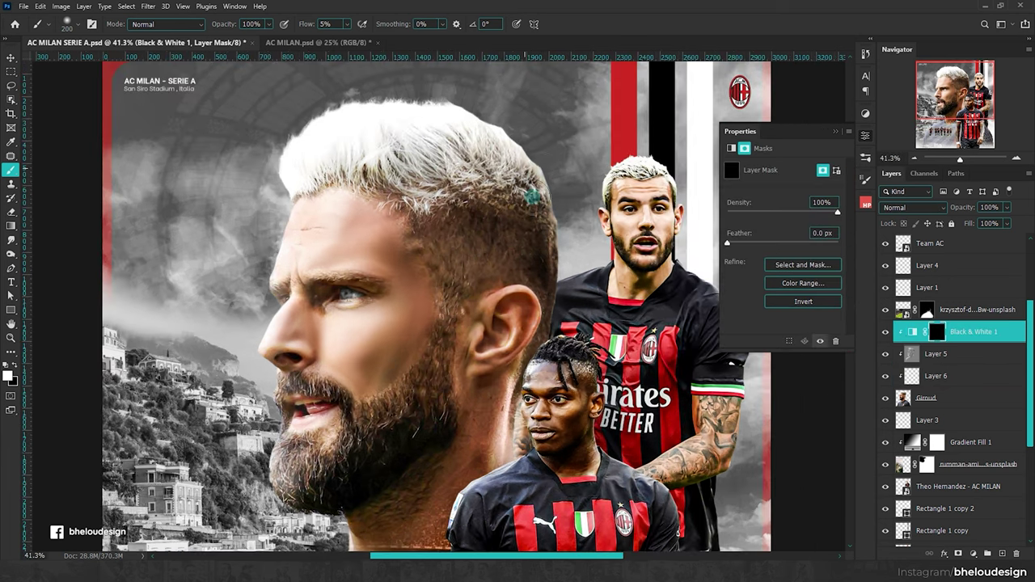
left_click(936, 376)
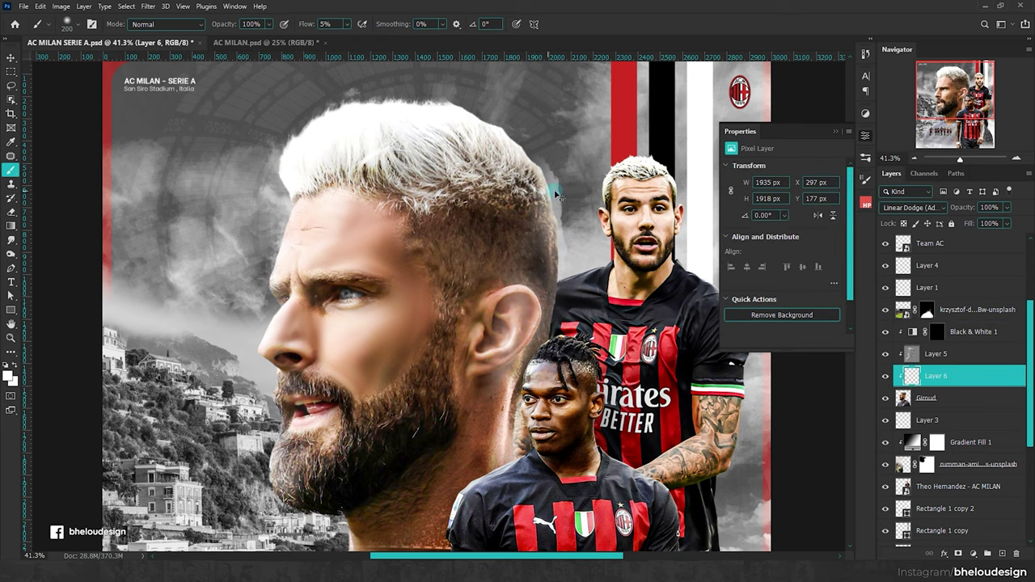
key("ctrl+z")
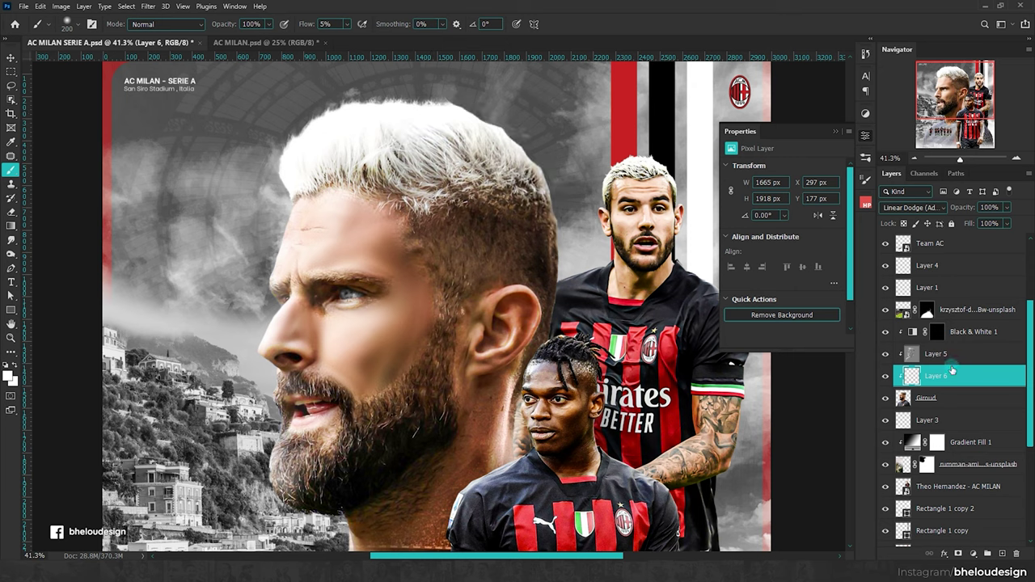
left_click_drag(971, 382, 970, 326)
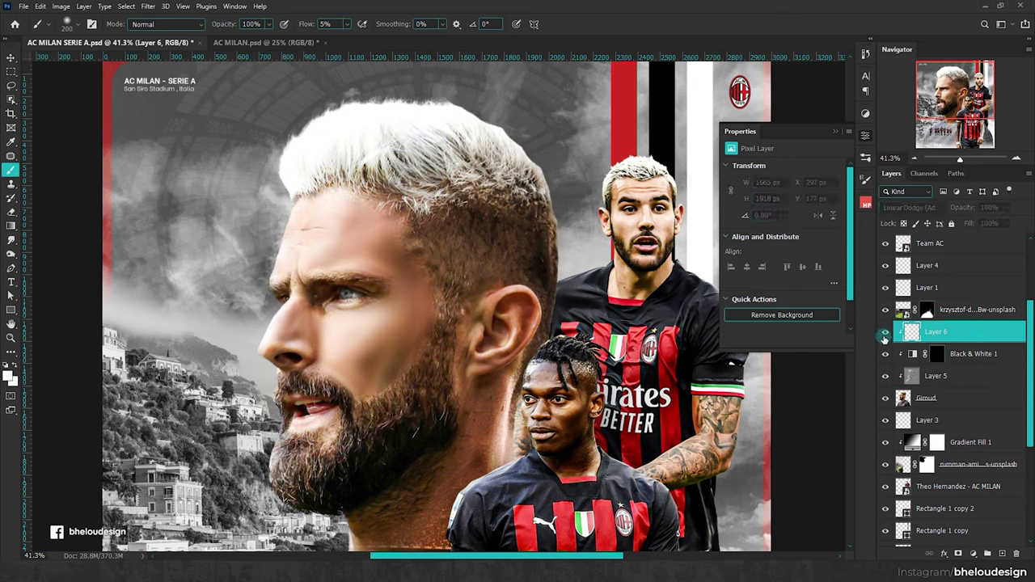
left_click_drag(539, 220, 555, 293)
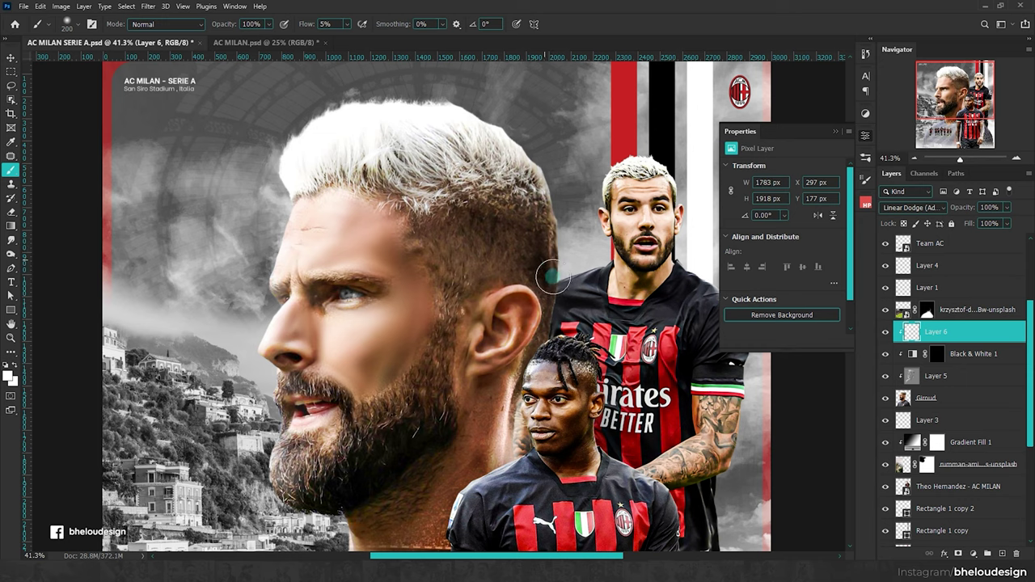
Step: Try combining Black & White 1 and Layer 5 into a smart object, then undo it
scroll(527, 266, "down", 3)
left_click(970, 356)
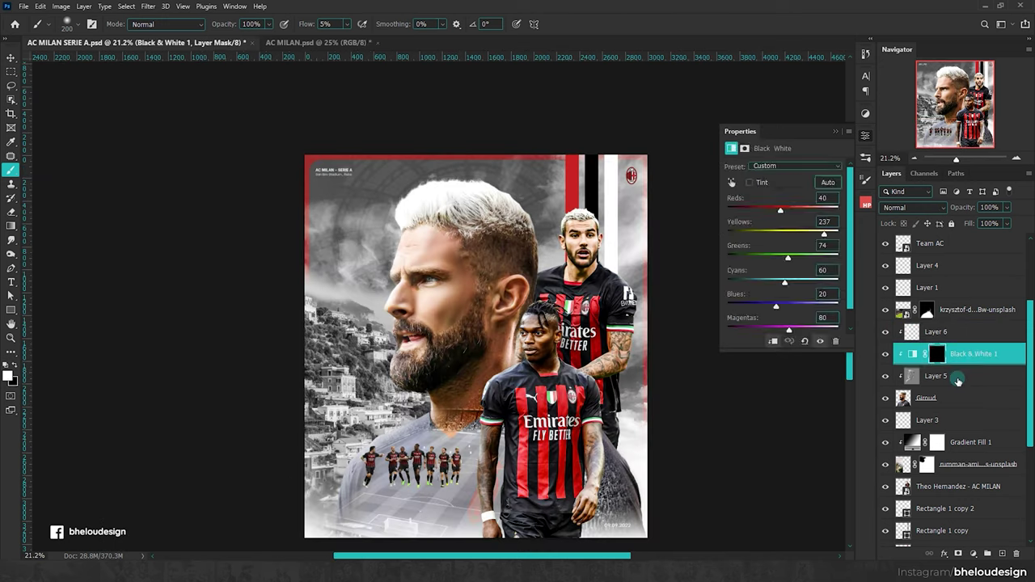
left_click(957, 376, "shift")
right_click(958, 377)
key("Escape")
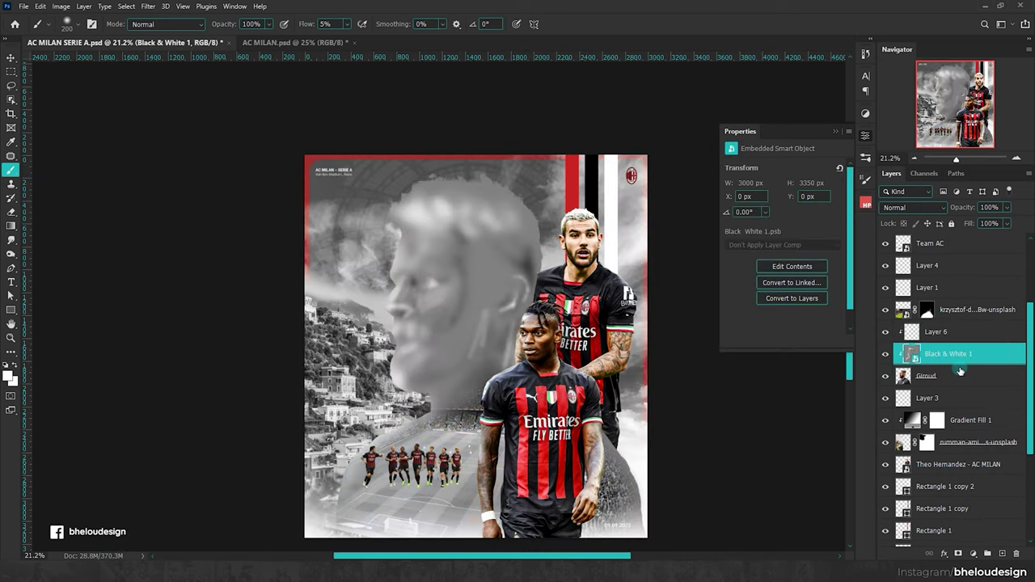
key("ctrl+z")
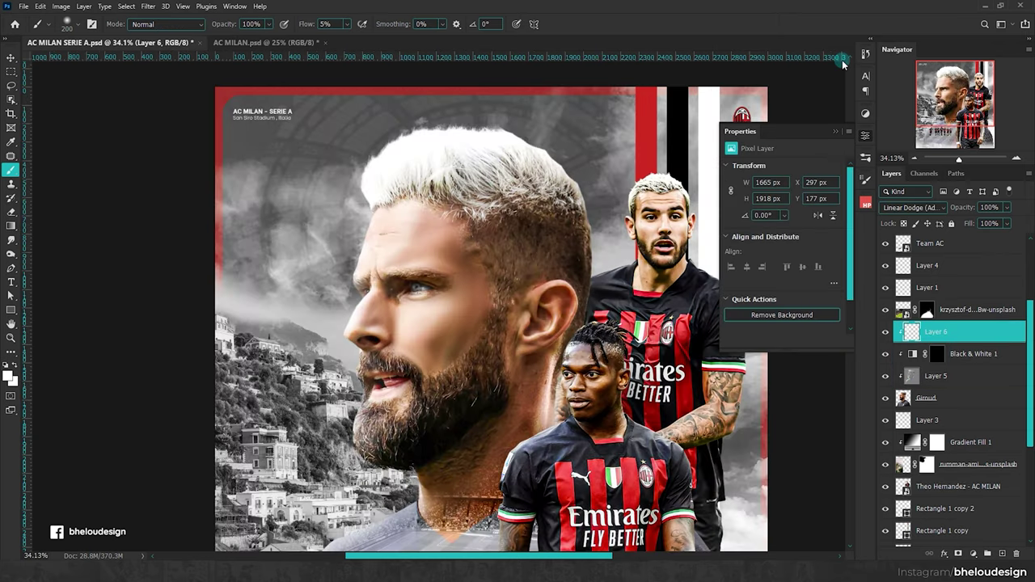
scroll(380, 254, "down", 1)
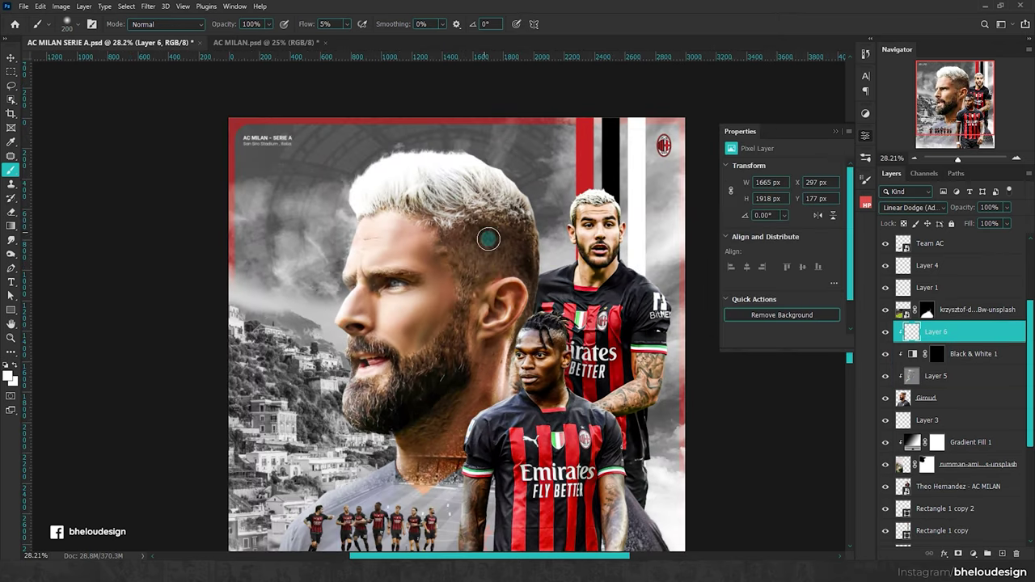
scroll(424, 320, "up", 2)
scroll(954, 364, "down", 1)
Step: Reselect the Layer 6 highlight layer and bring up the adjustment layer list
right_click(930, 374)
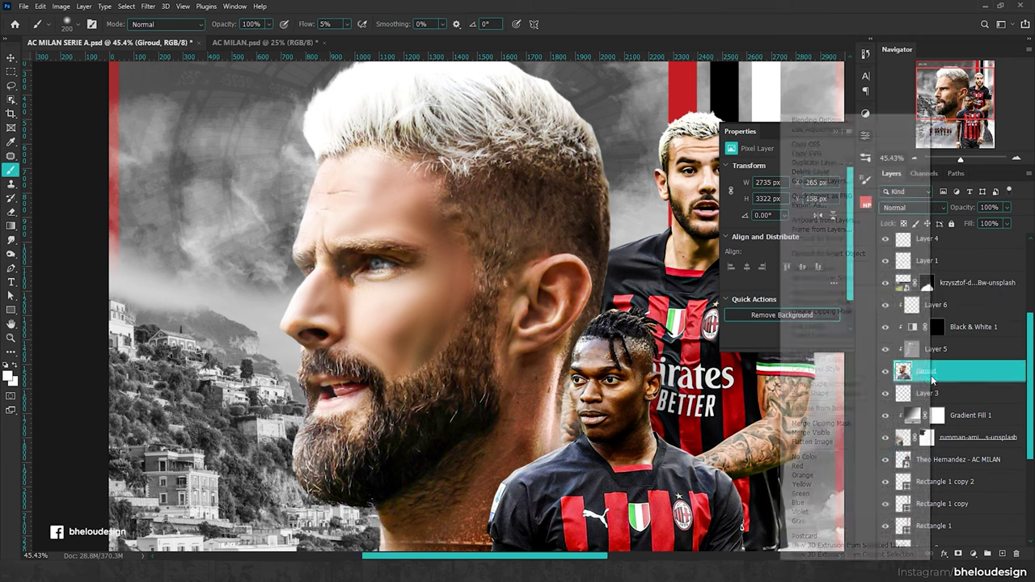
left_click(936, 305)
scroll(545, 334, "down", 2)
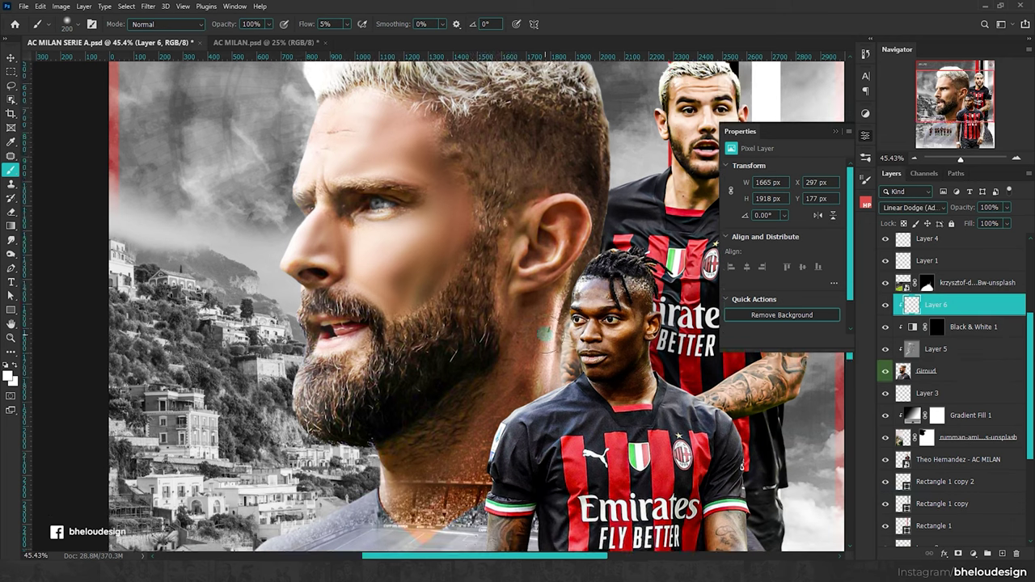
scroll(545, 333, "down", 1)
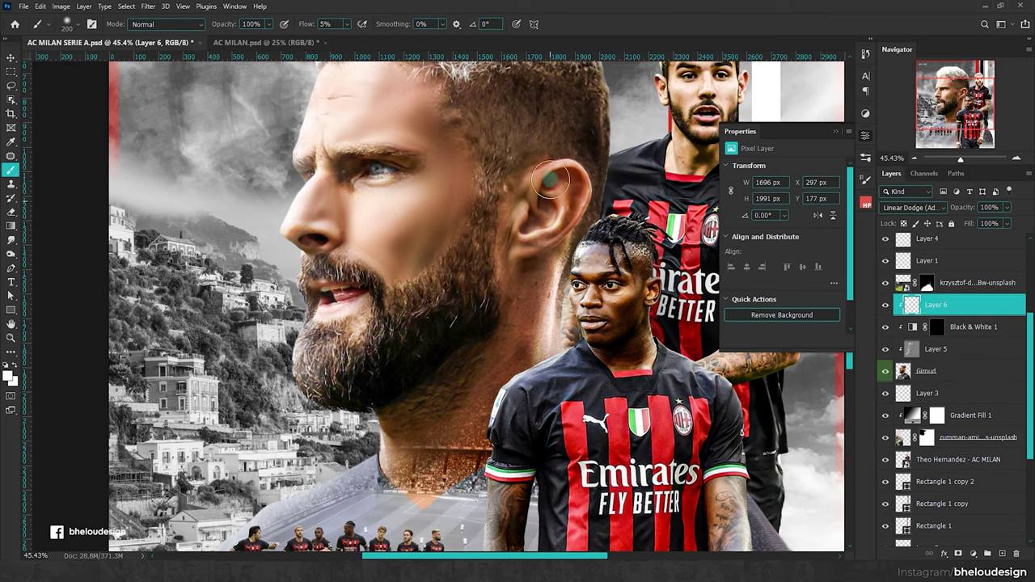
scroll(550, 181, "down", 3)
scroll(509, 211, "up", 1)
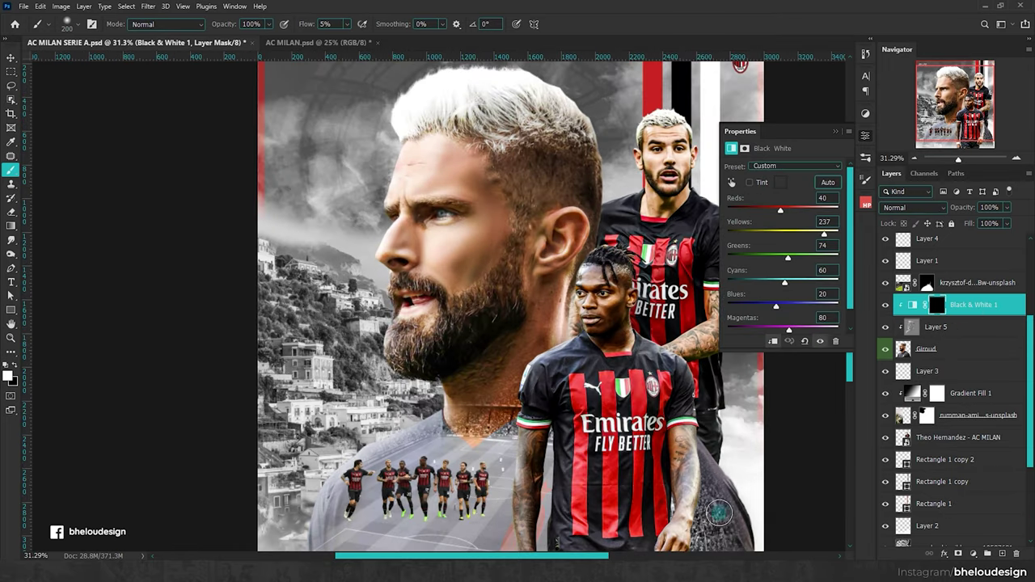
left_click(973, 553)
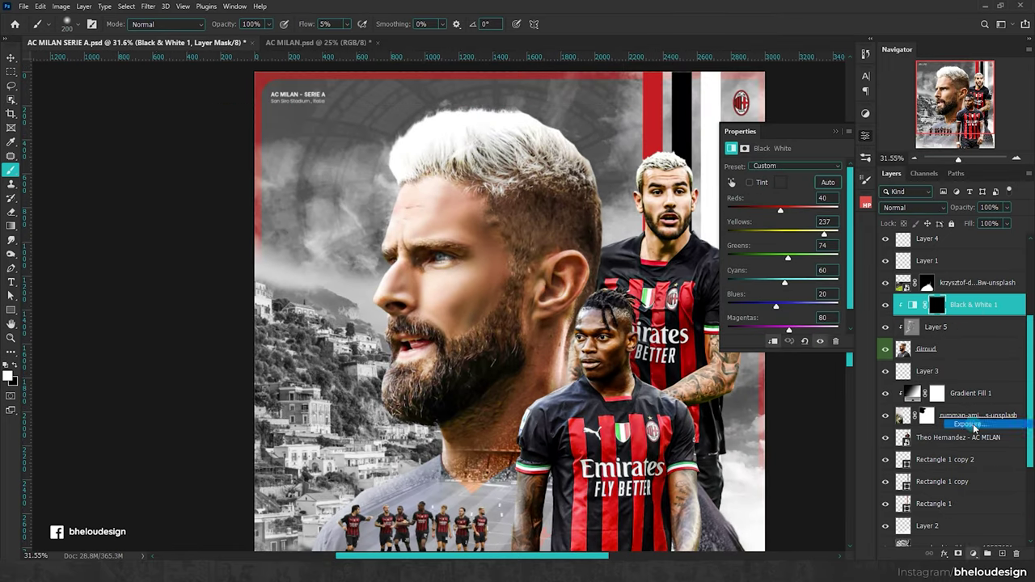
Step: Add an Exposure adjustment at +0.58, invert its mask, and paint it back onto Giroud's hair at full flow
left_click(983, 427)
left_click_drag(783, 199, 789, 200)
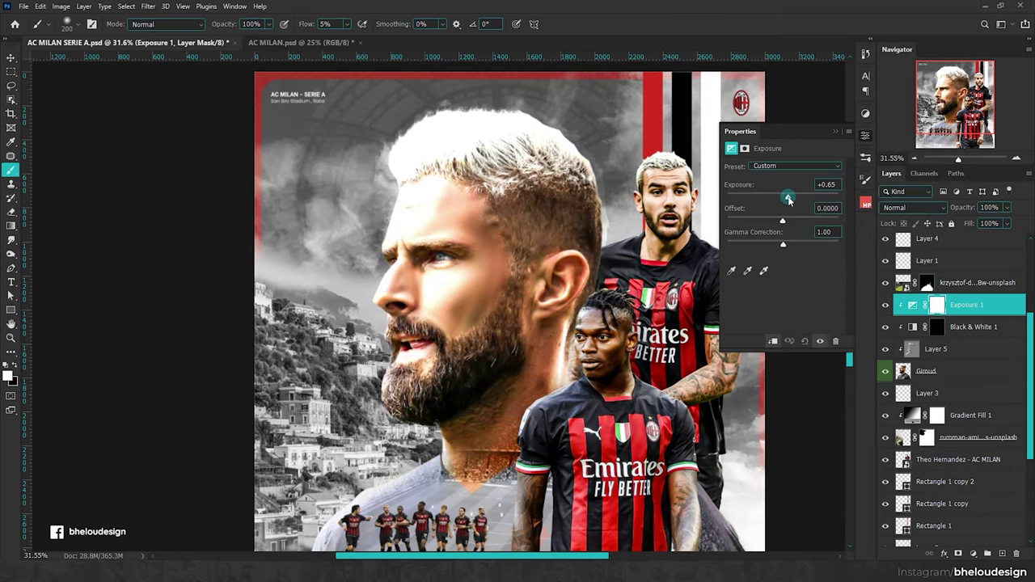
key("ctrl+i")
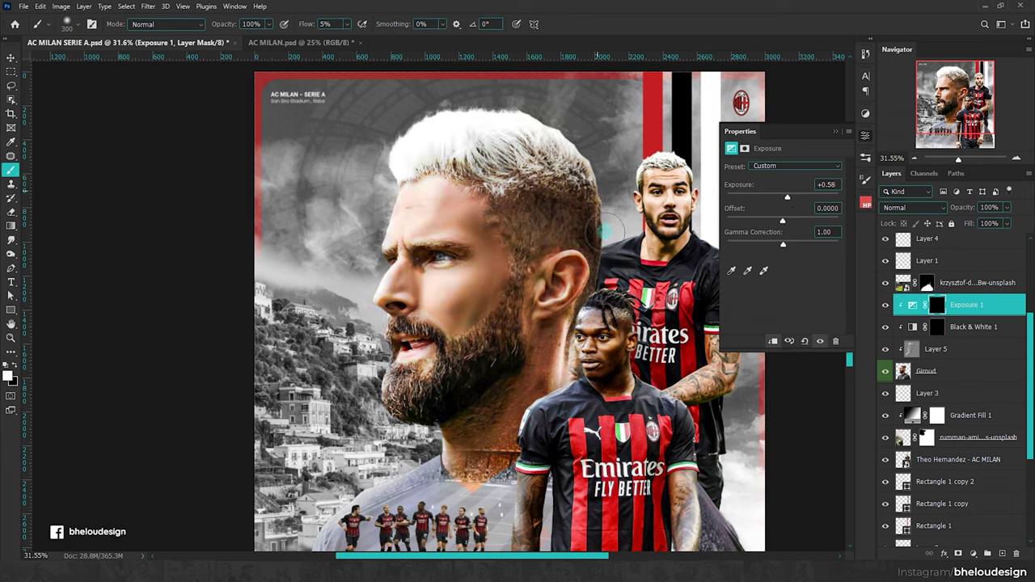
left_click_drag(594, 192, 596, 177)
left_click_drag(307, 23, 362, 24)
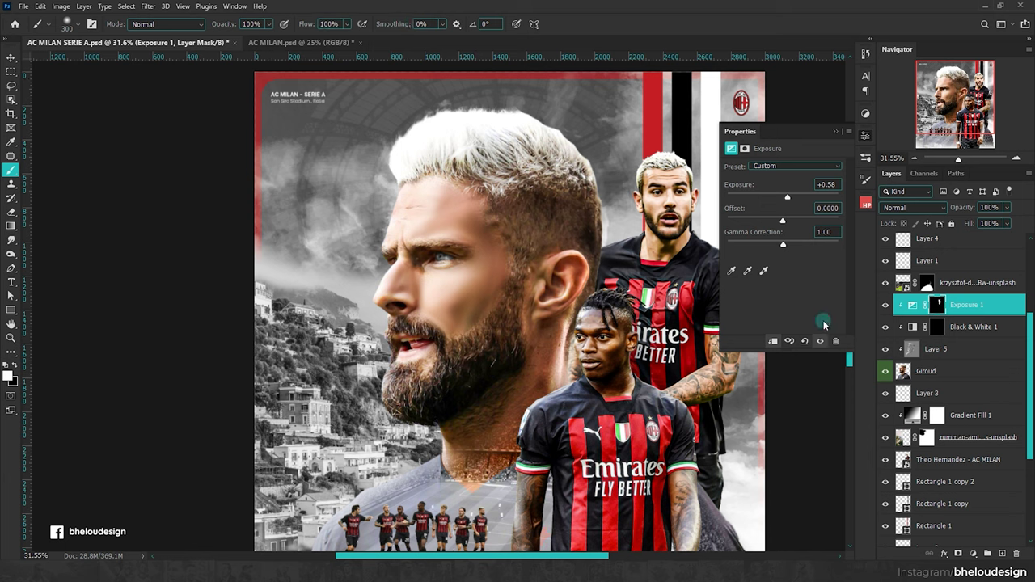
Step: Hide Layer 5 and Black & White 1 to compare the effect, then select the Giroud retouch layers together
left_click(885, 348)
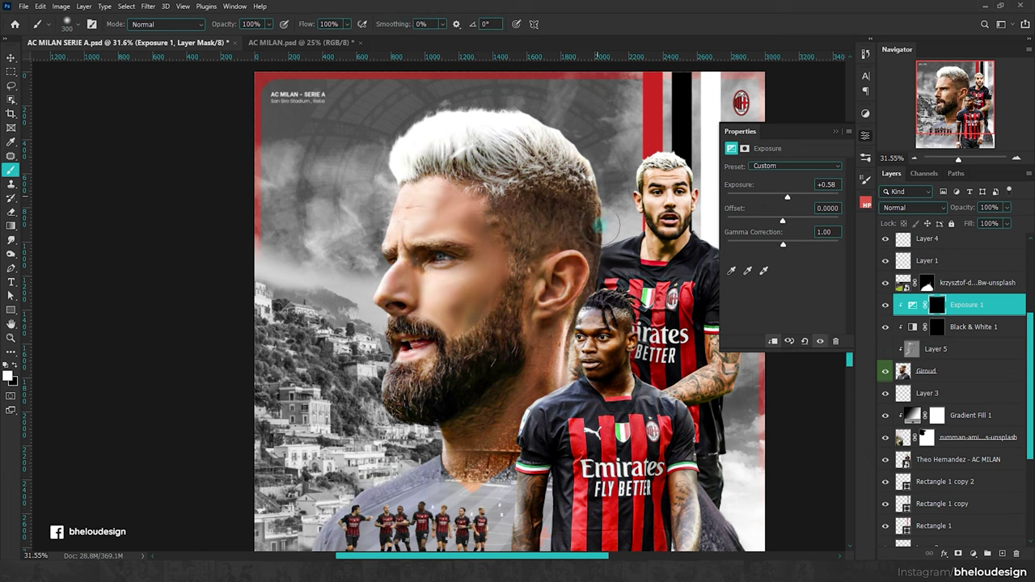
left_click(885, 327)
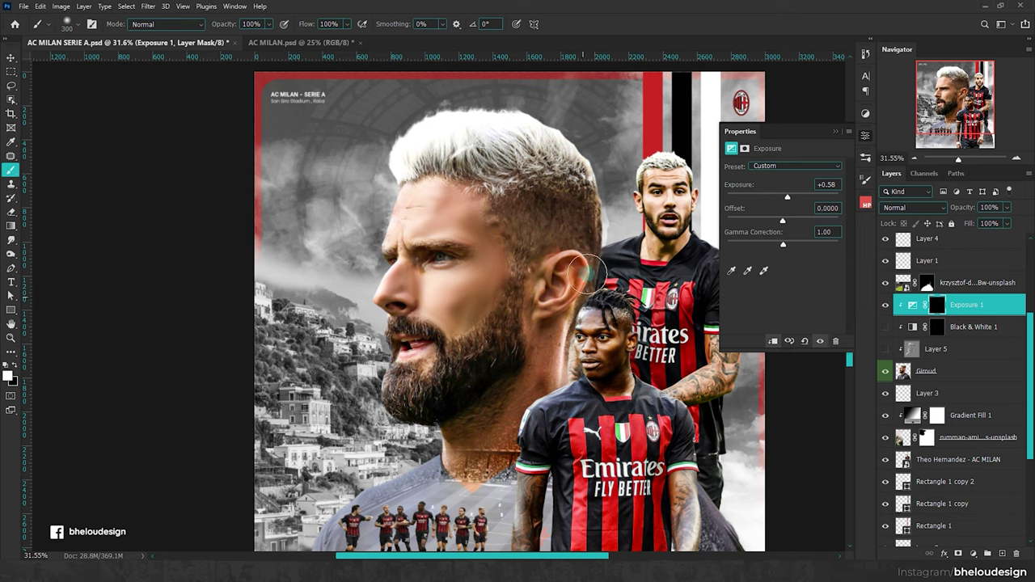
scroll(559, 264, "up", 2)
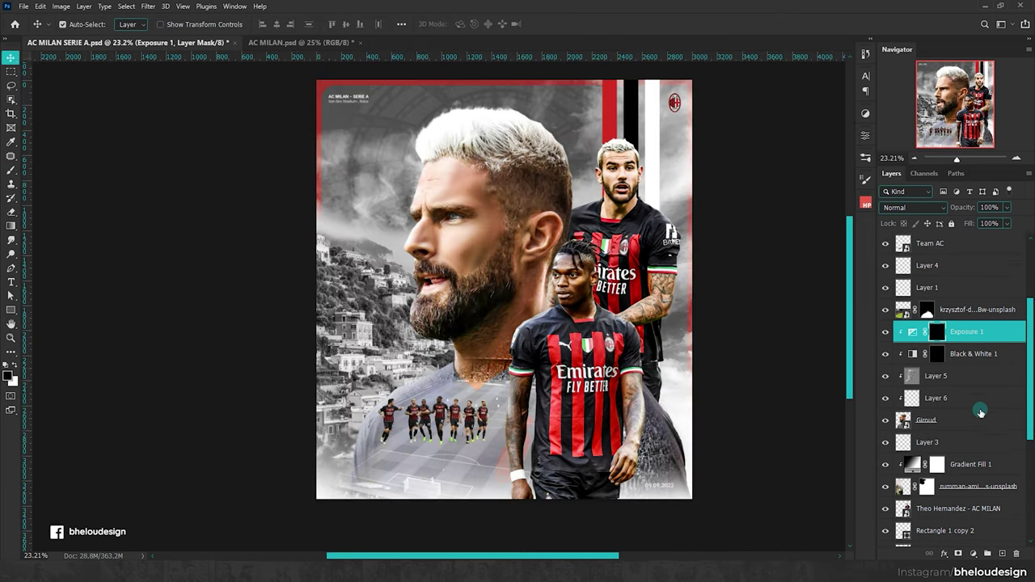
left_click(980, 406, "shift")
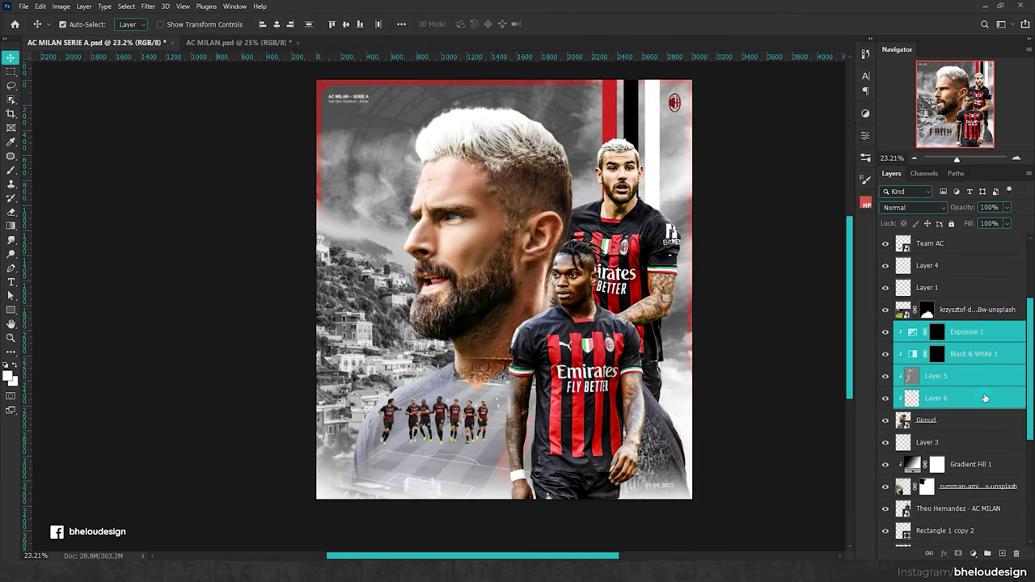
Step: Add a new empty Layer 7 above the Rafael Leao - AC Milan layer and switch to the Brush
left_click(979, 424)
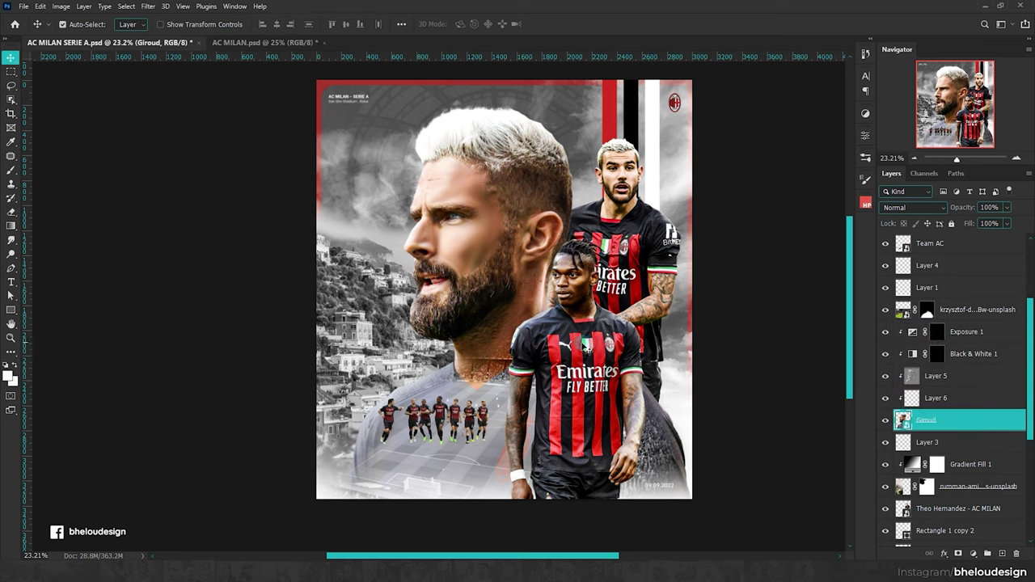
left_click(1001, 554)
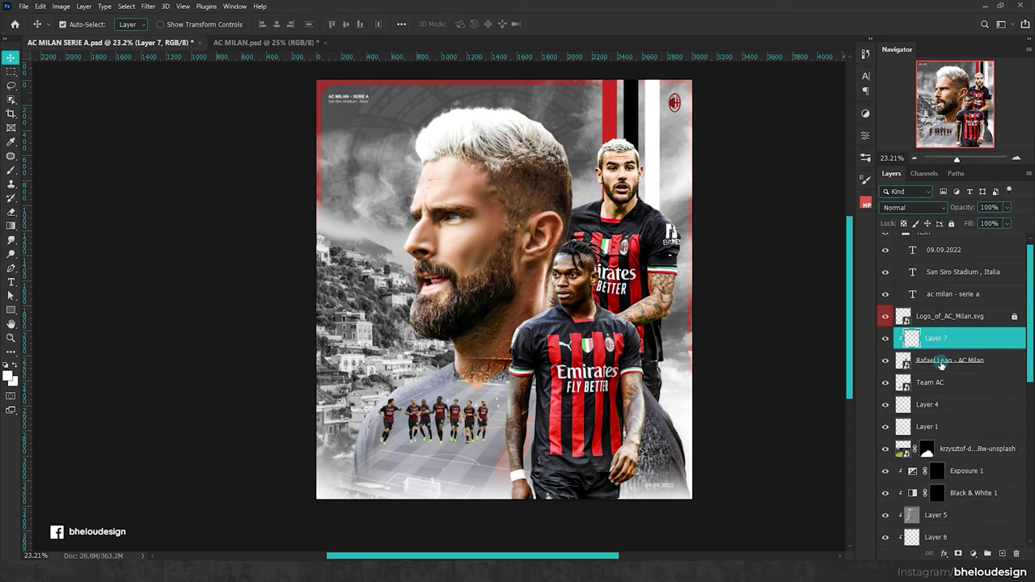
key("b")
scroll(665, 355, "up", 2)
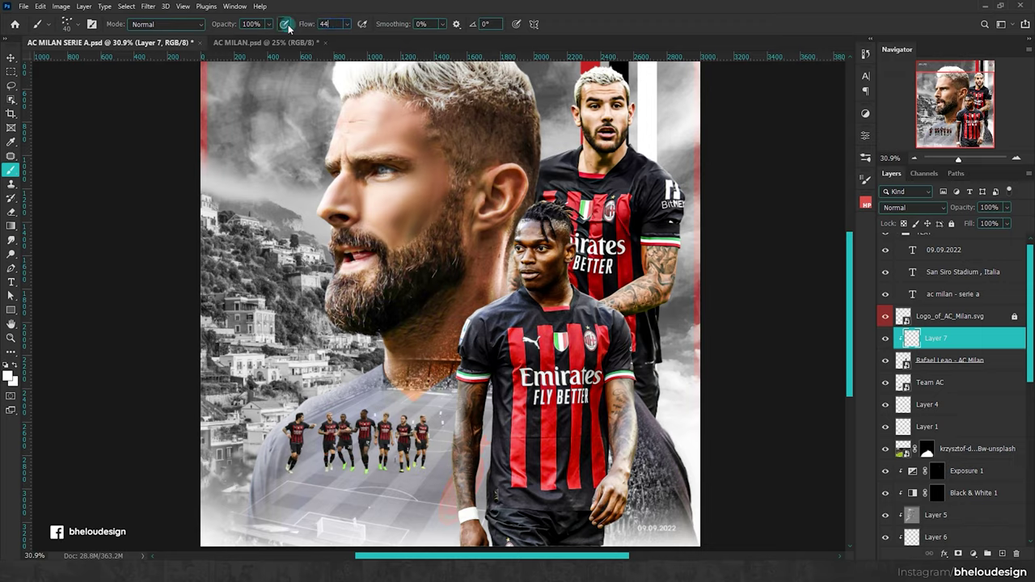
scroll(564, 443, "up", 2)
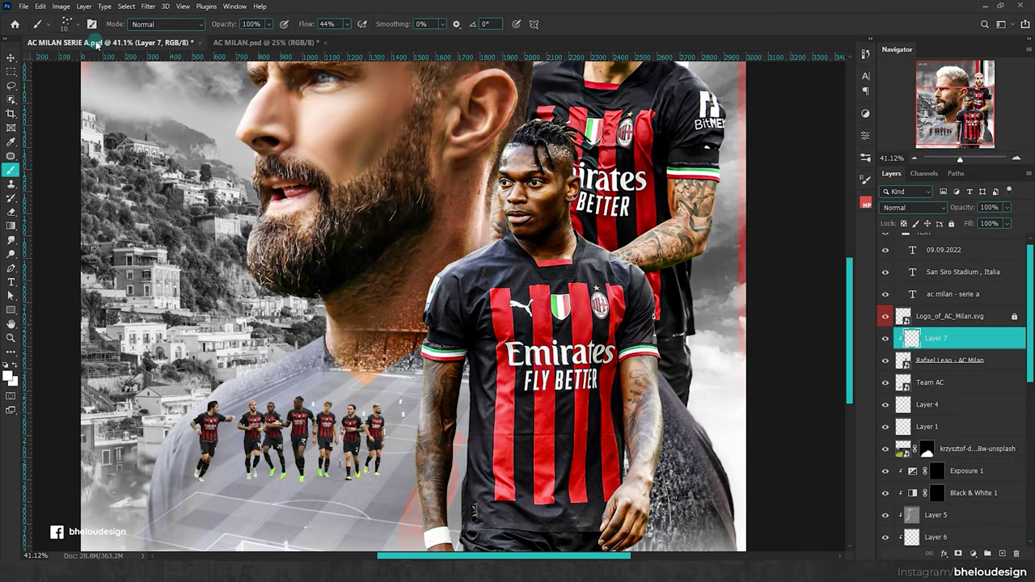
Step: Choose the Soft Round brush preset and shrink the brush to 150 px
left_click(68, 23)
double_click(57, 167)
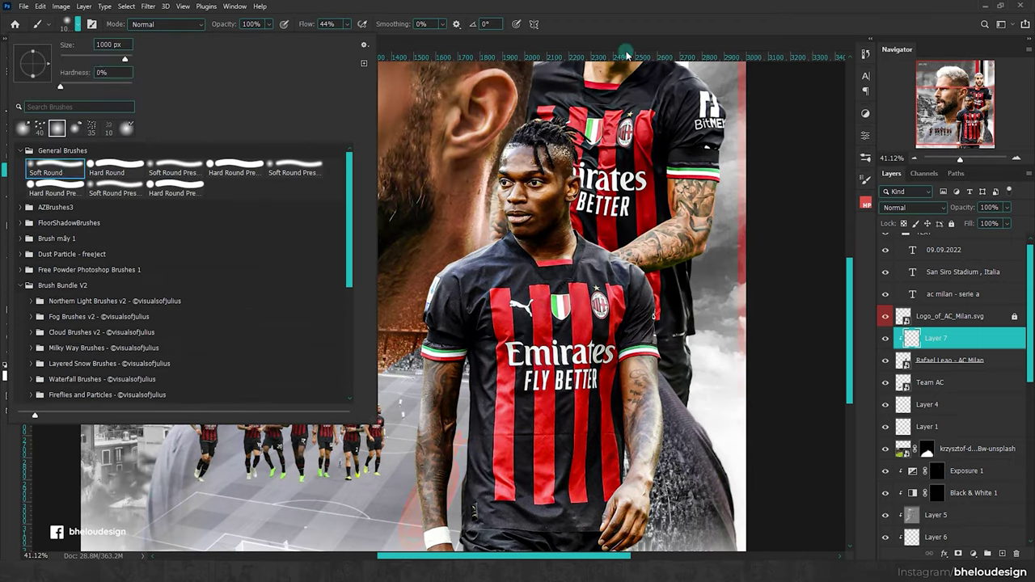
scroll(618, 242, "down", 1)
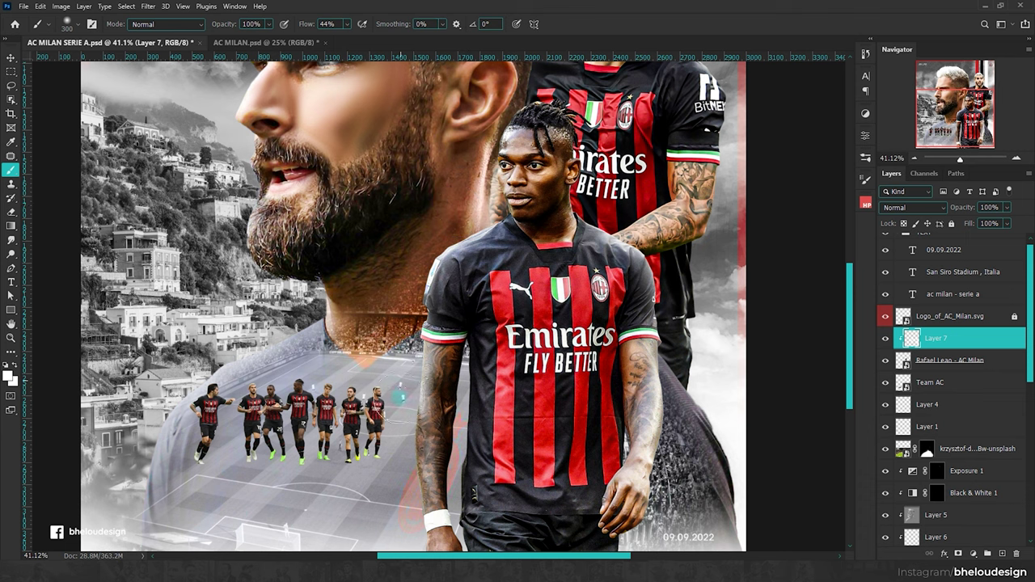
scroll(404, 389, "down", 2)
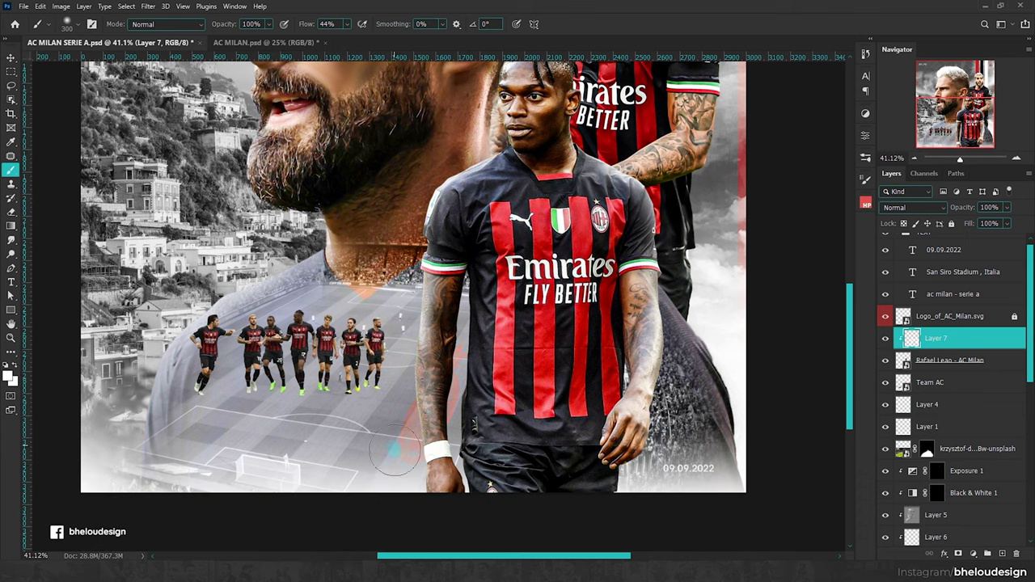
scroll(550, 262, "up", 2)
scroll(550, 262, "up", 3)
scroll(576, 126, "up", 2)
key("bracketleft")
key("bracketleft")
key("bracketleft")
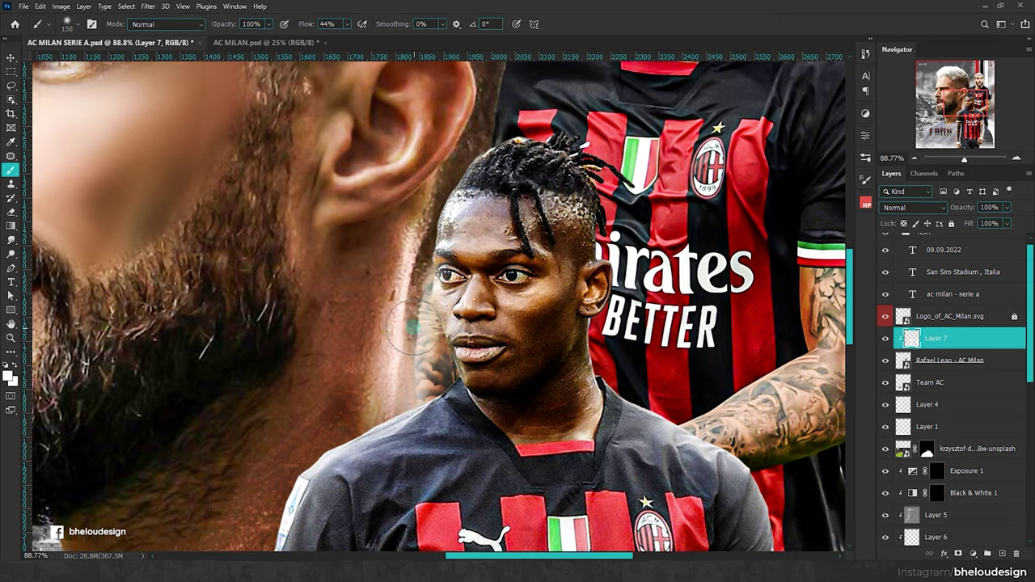
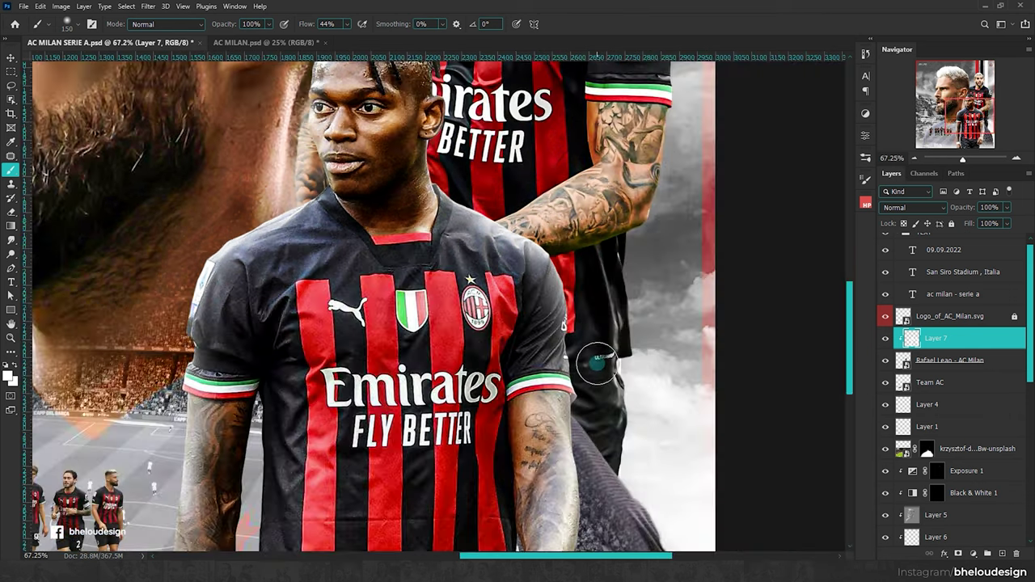
Step: Add an Exposure adjustment above Leao's layer, lowering exposure to -1.55 and raising the offset slightly
scroll(603, 360, "down", 3, "alt")
left_click(972, 554)
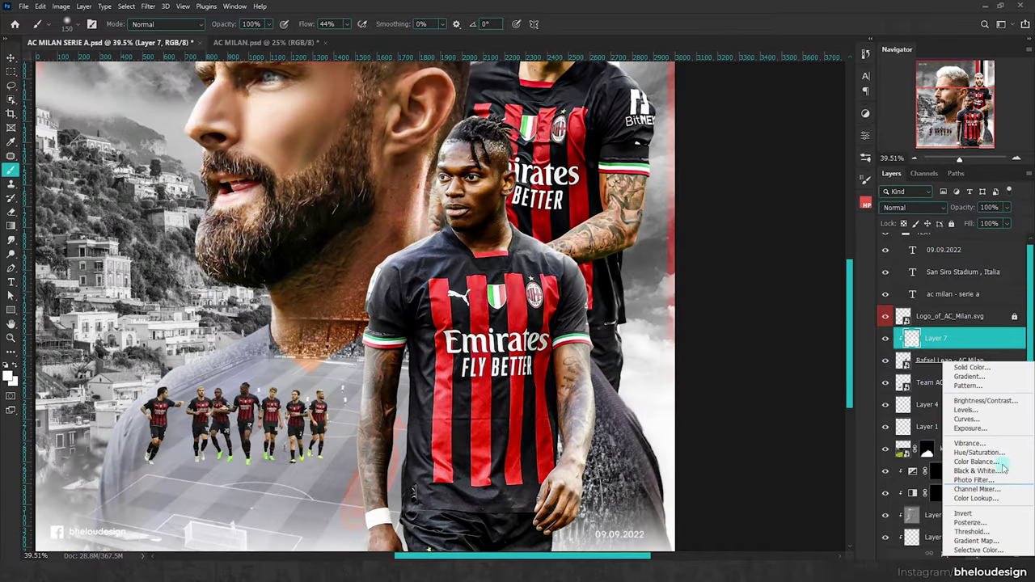
left_click(974, 427)
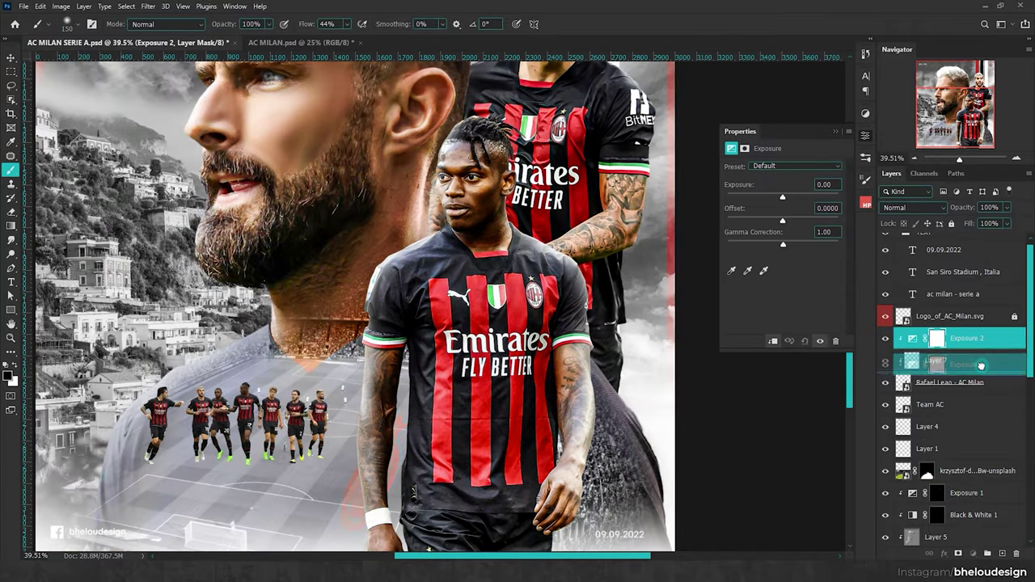
left_click_drag(977, 340, 975, 371)
mouse_move(781, 197)
left_mouse_down()
mouse_move(772, 198)
mouse_move(792, 250)
left_mouse_up()
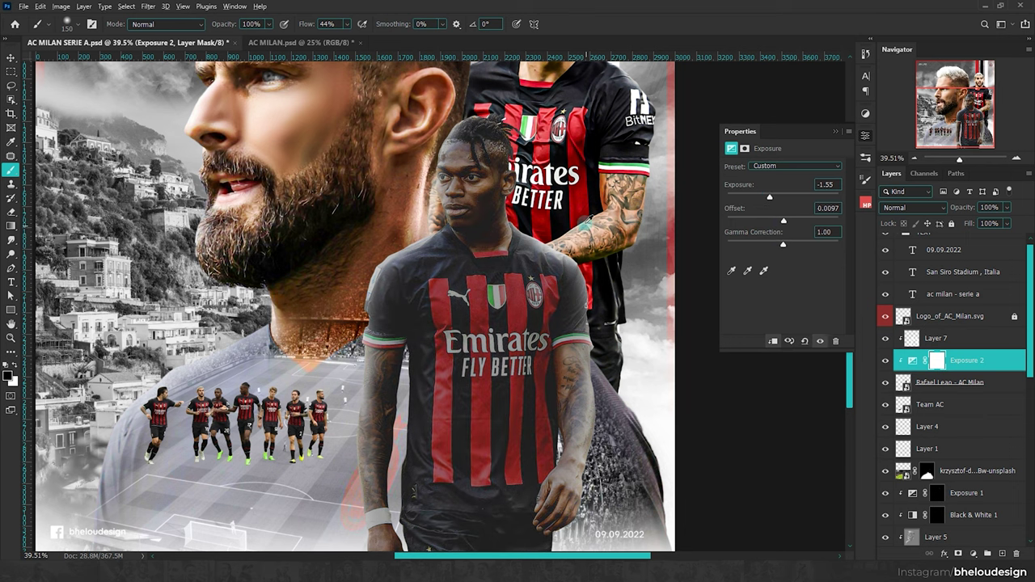
scroll(584, 212, "down", 3)
scroll(457, 279, "up", 3)
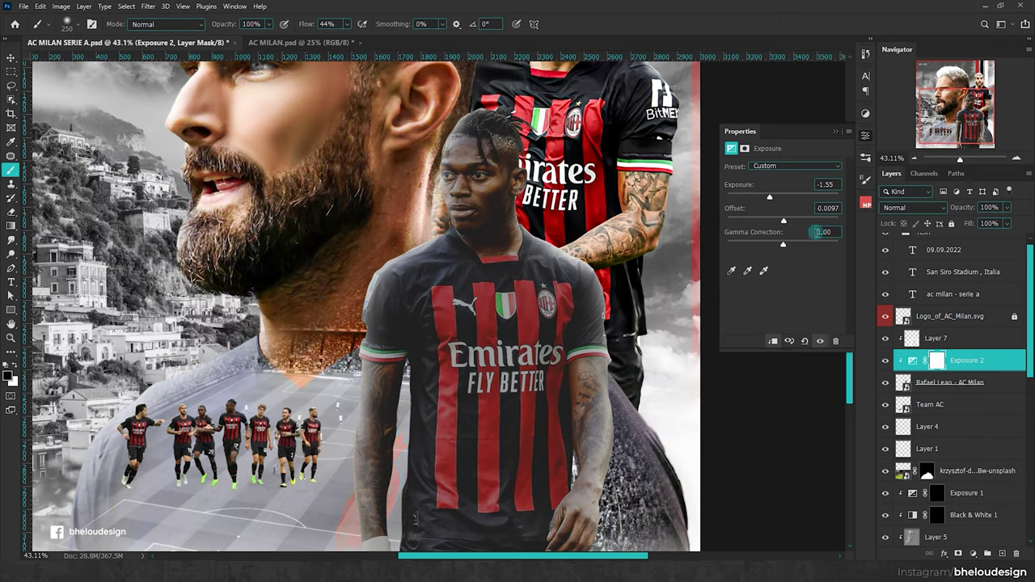
left_click_drag(786, 223, 789, 222)
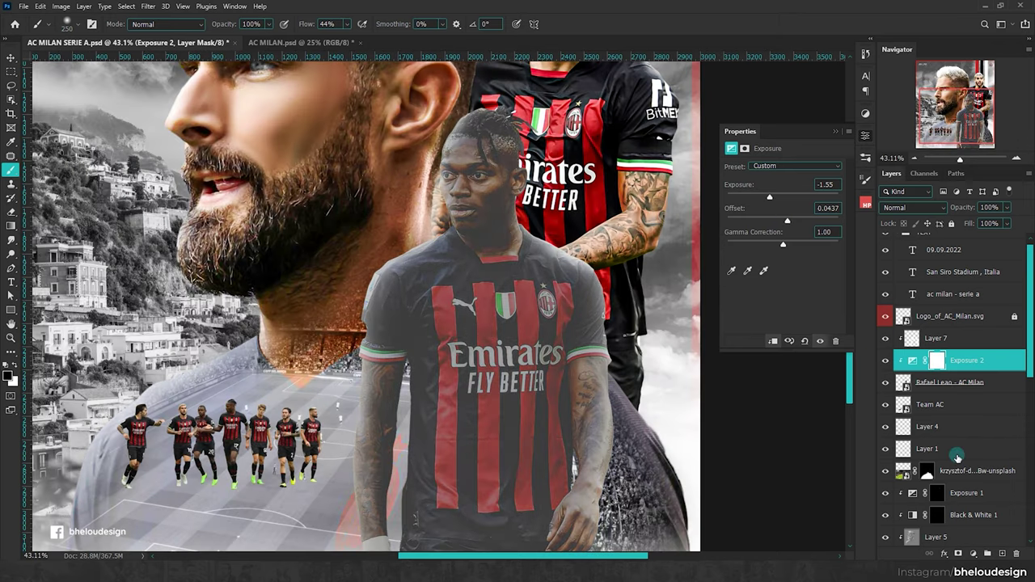
Step: Discard the Exposure adjustment and add a Brightness/Contrast adjustment for Leao instead
left_click(1017, 553)
left_click(972, 554)
left_click(983, 396)
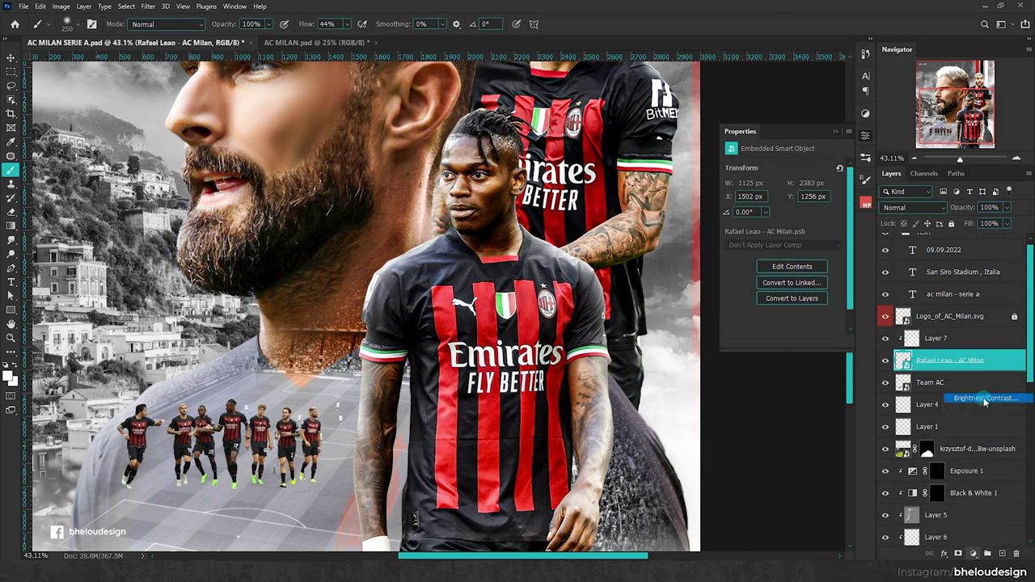
Step: Set Brightness -55 and Contrast 35, masking the darkening off Leao's face, neck and right forearm
left_click_drag(781, 201, 763, 203)
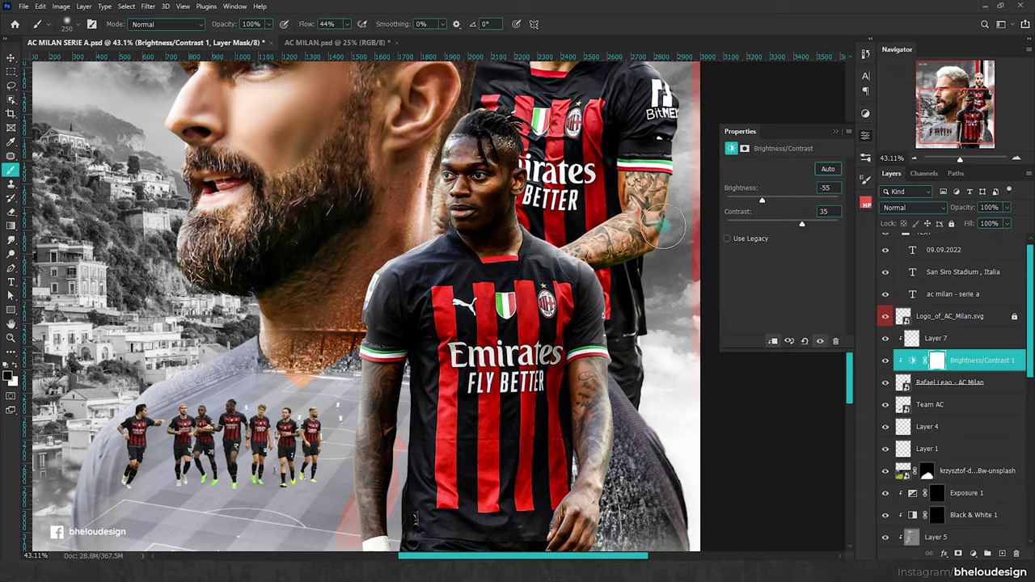
scroll(663, 227, "down", 1)
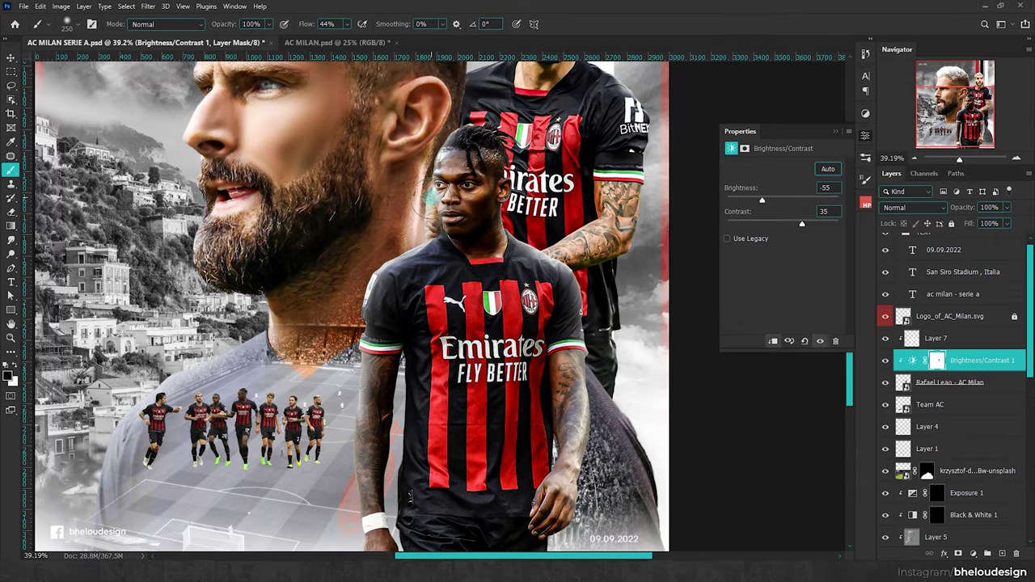
left_click_drag(428, 215, 353, 325)
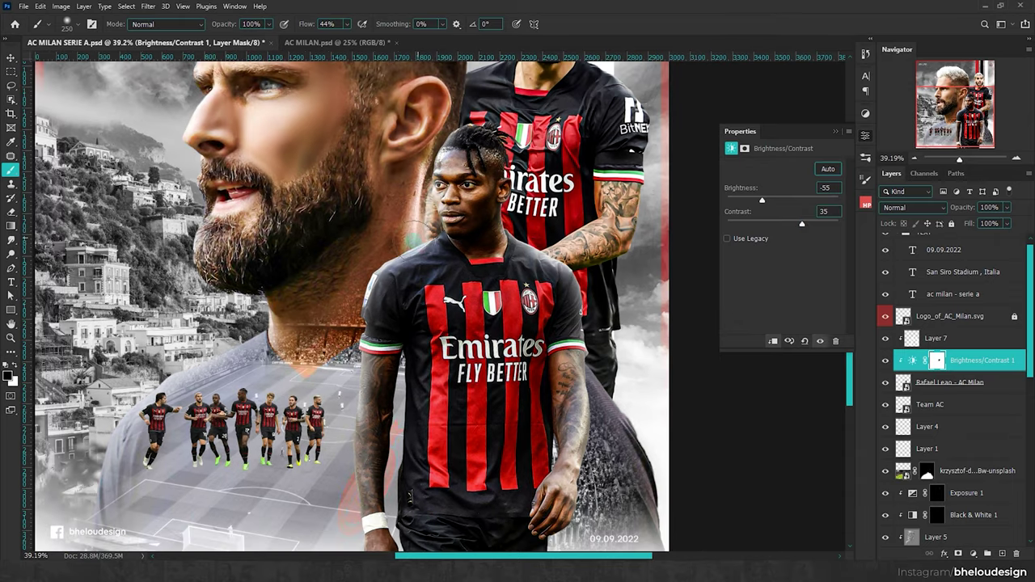
scroll(353, 331, "down", 2)
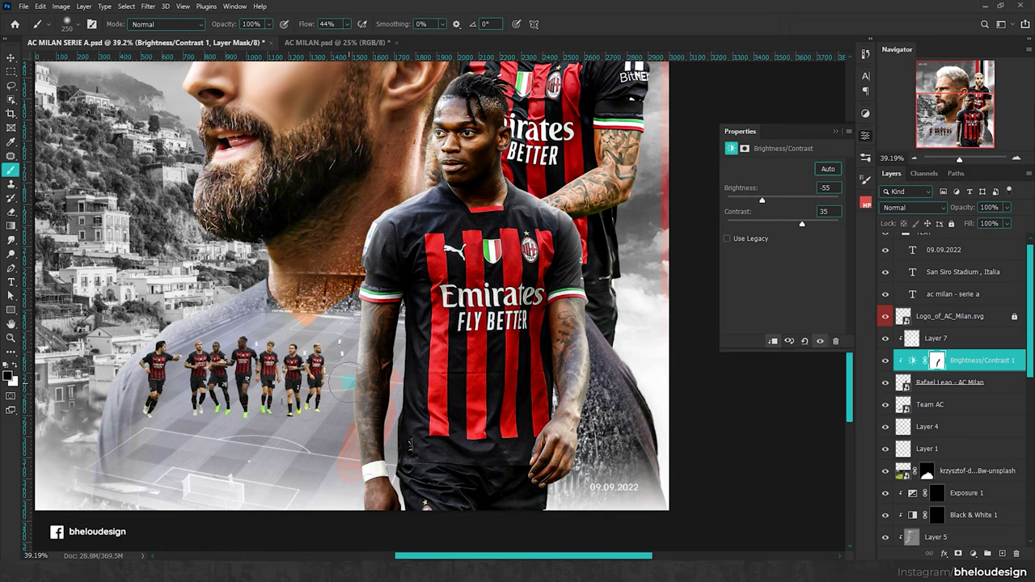
left_click_drag(590, 296, 574, 453)
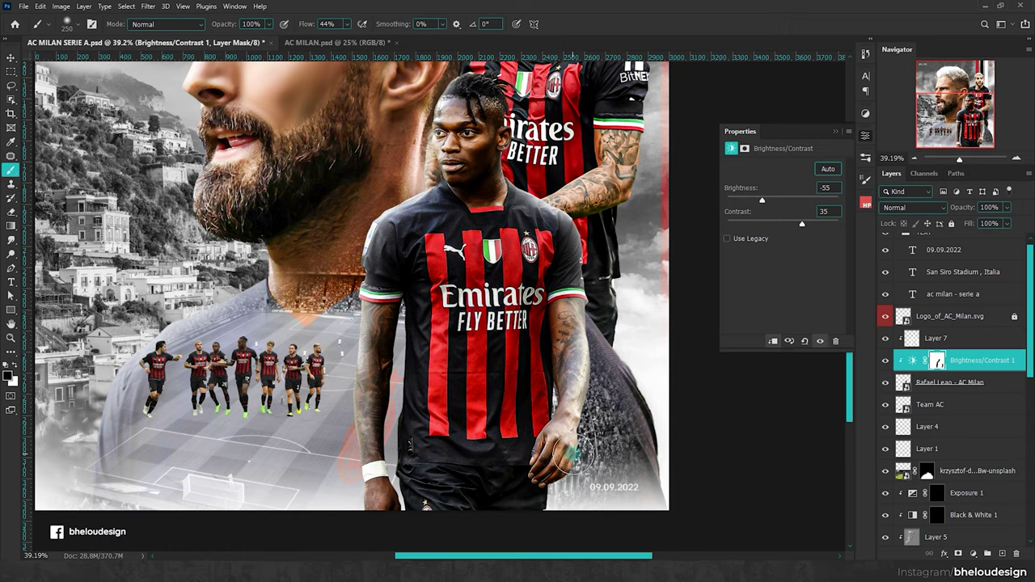
Step: Review the darkened Leao and add a new layer for dodging and burning
scroll(578, 239, "up", 1)
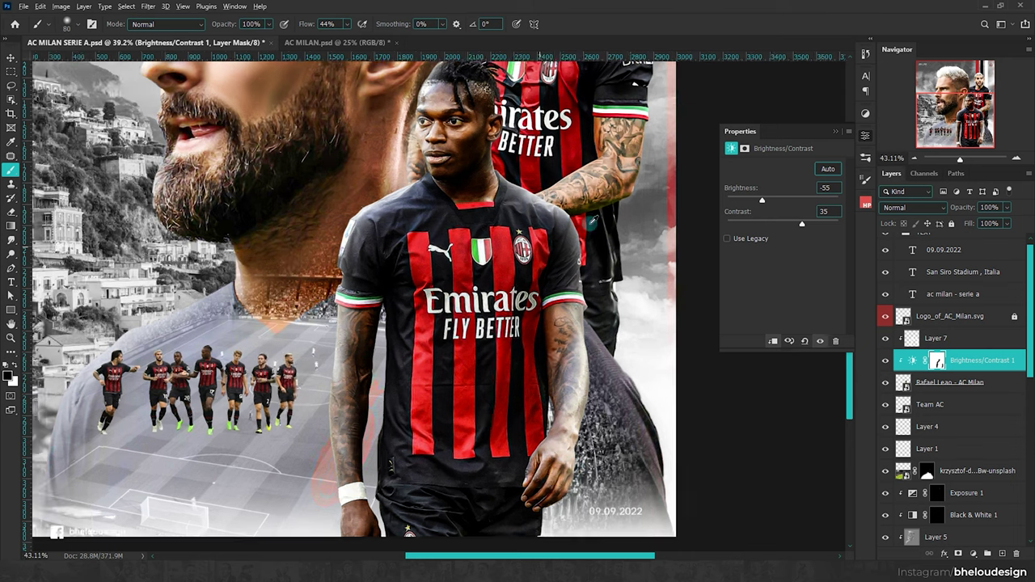
scroll(578, 238, "up", 2)
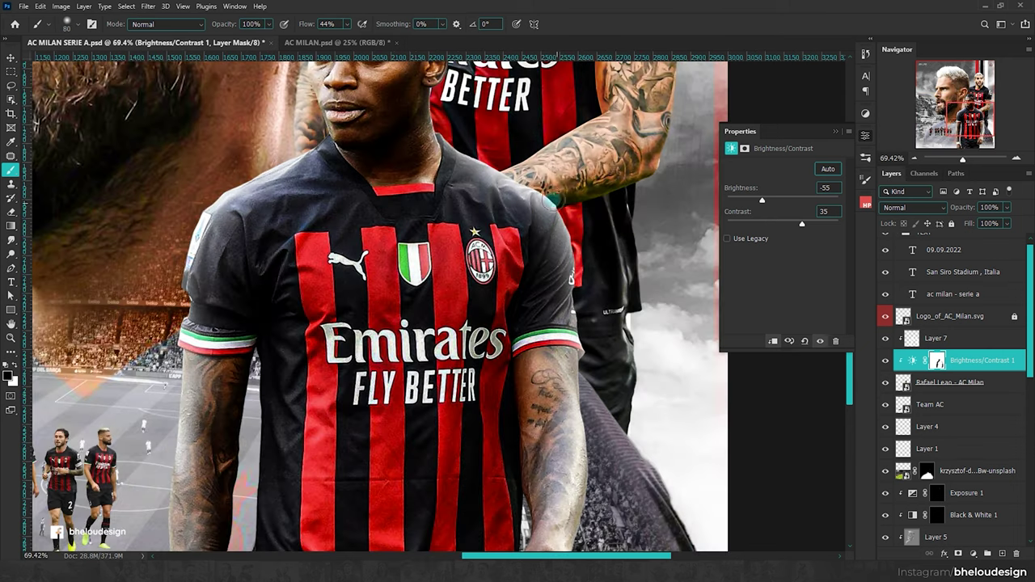
scroll(504, 176, "up", 1)
scroll(485, 182, "up", 1)
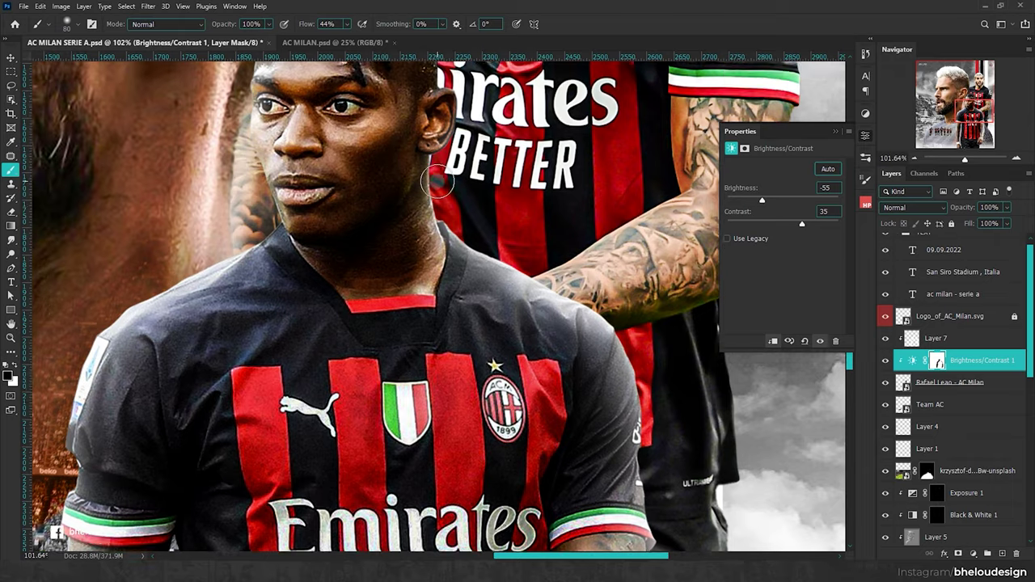
scroll(462, 187, "up", 1)
scroll(405, 202, "up", 1)
scroll(340, 218, "up", 1)
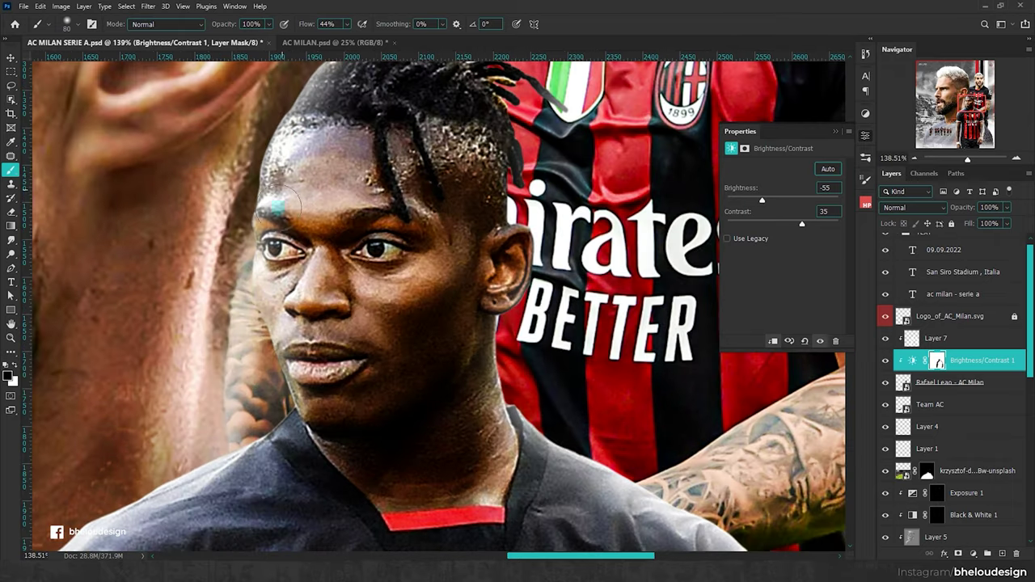
scroll(316, 251, "up", 1)
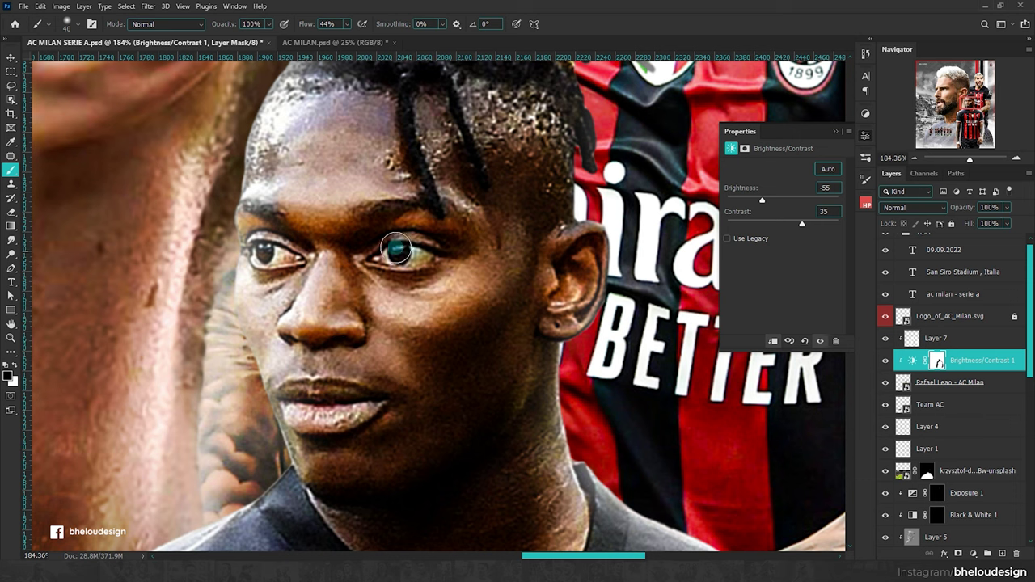
scroll(449, 212, "down", 4)
scroll(446, 361, "up", 1)
scroll(446, 360, "up", 1)
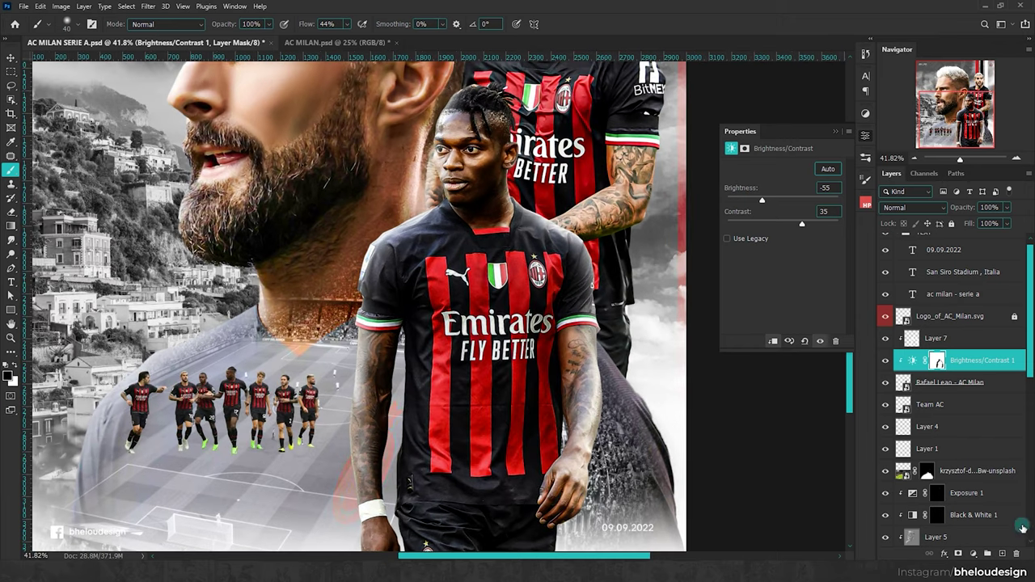
left_click(1004, 552)
Step: Fill Layer 8 with 50% gray and set its blend mode to Overlay
key("shift+F5")
key("Return")
left_click(913, 207)
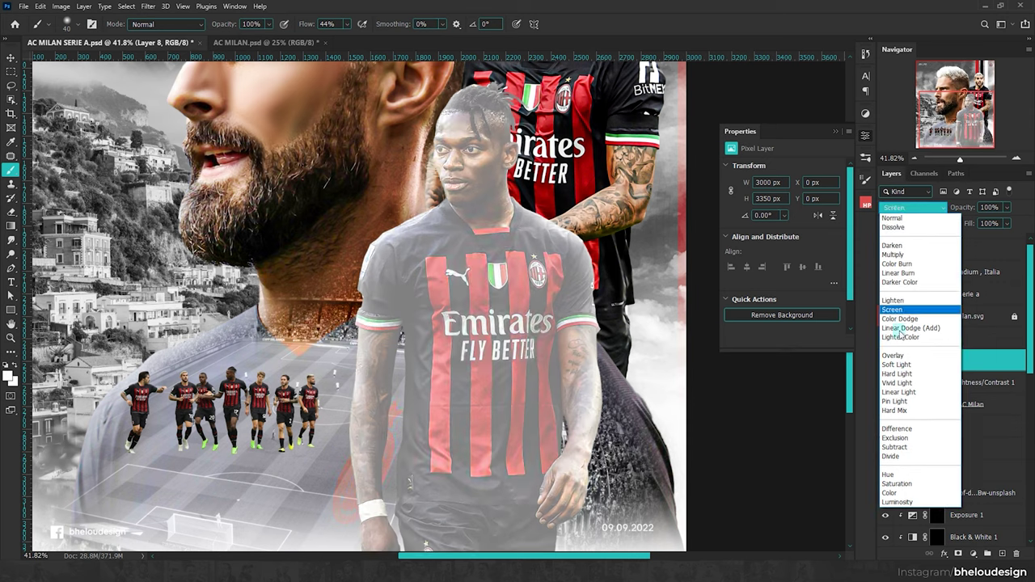
left_click(914, 306)
Step: Burn the shadows along the arm's left edge, then reduce the brush to 70
left_click(12, 241)
left_click(11, 253)
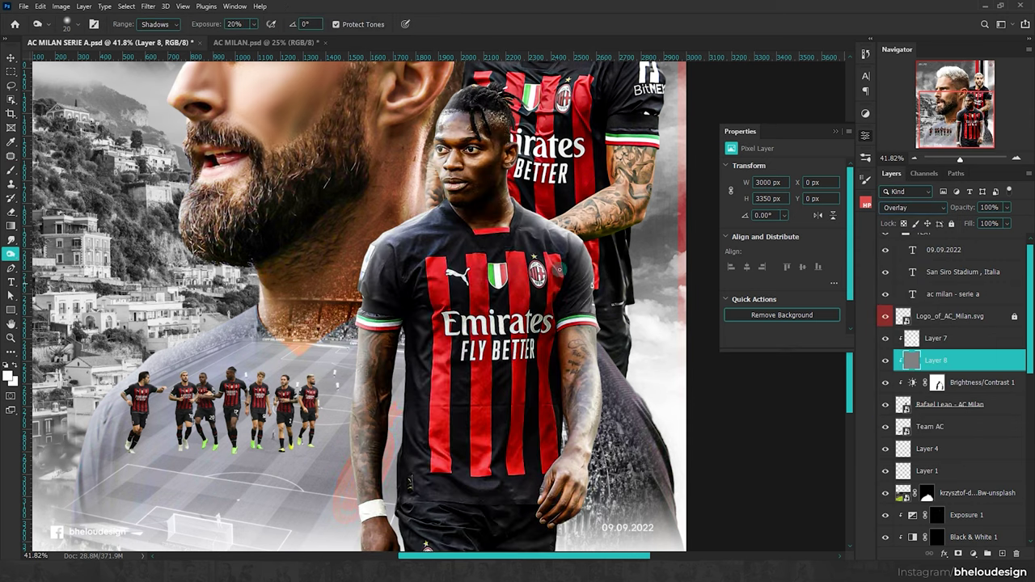
scroll(566, 404, "up", 3, "alt")
scroll(555, 242, "down", 1)
left_click_drag(556, 229, 555, 247)
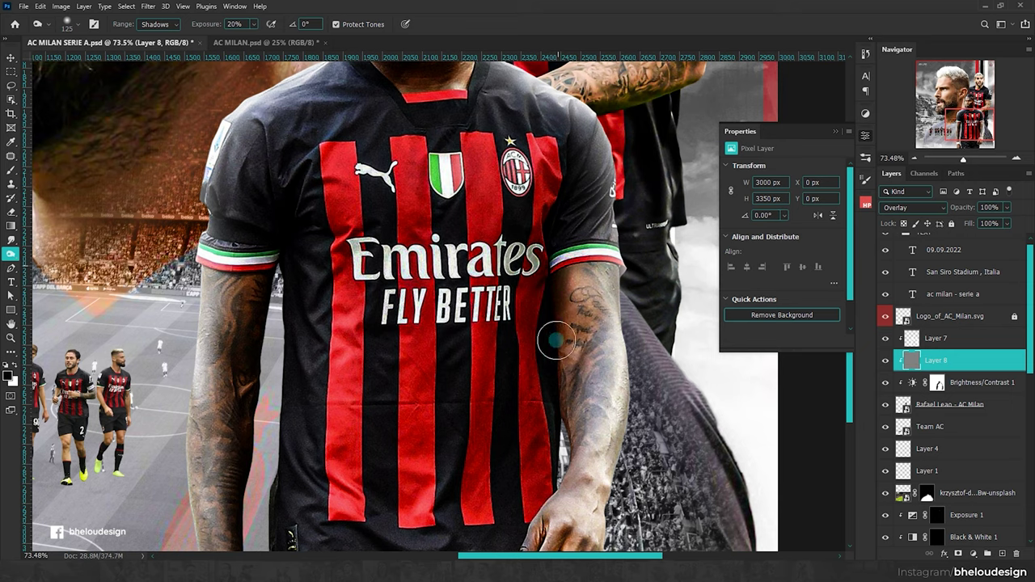
scroll(566, 364, "down", 1)
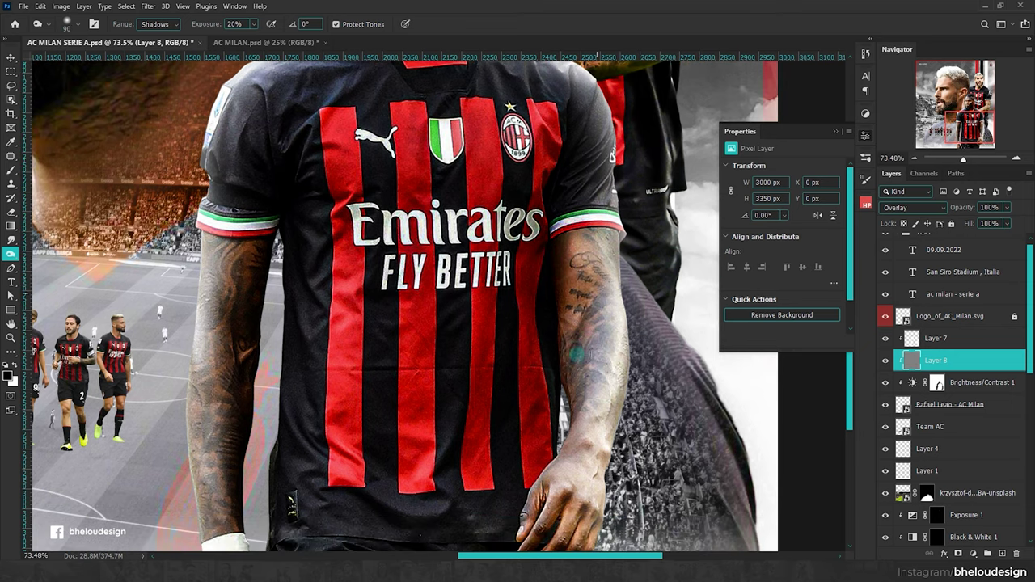
scroll(576, 339, "down", 1)
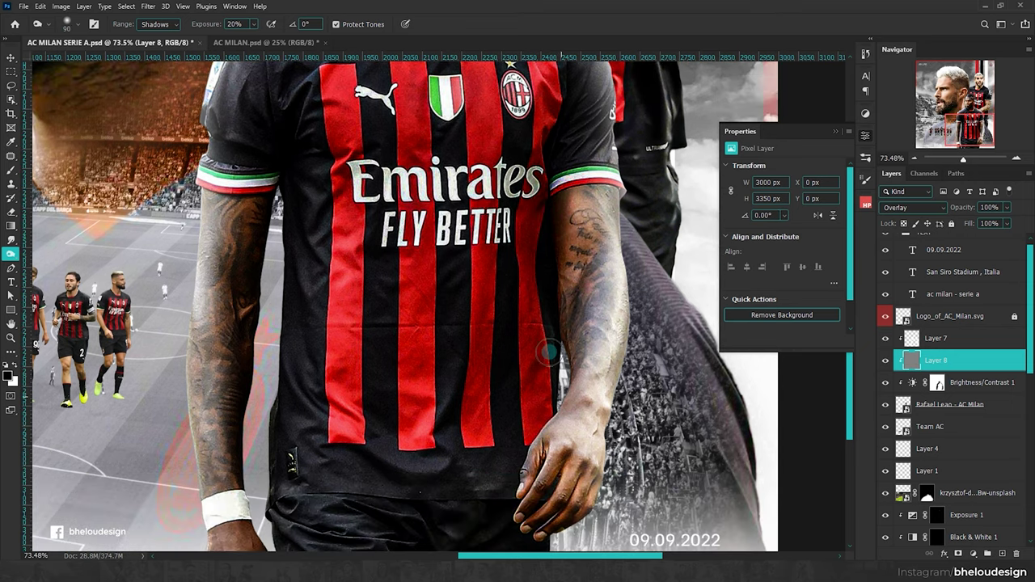
scroll(550, 275, "down", 1)
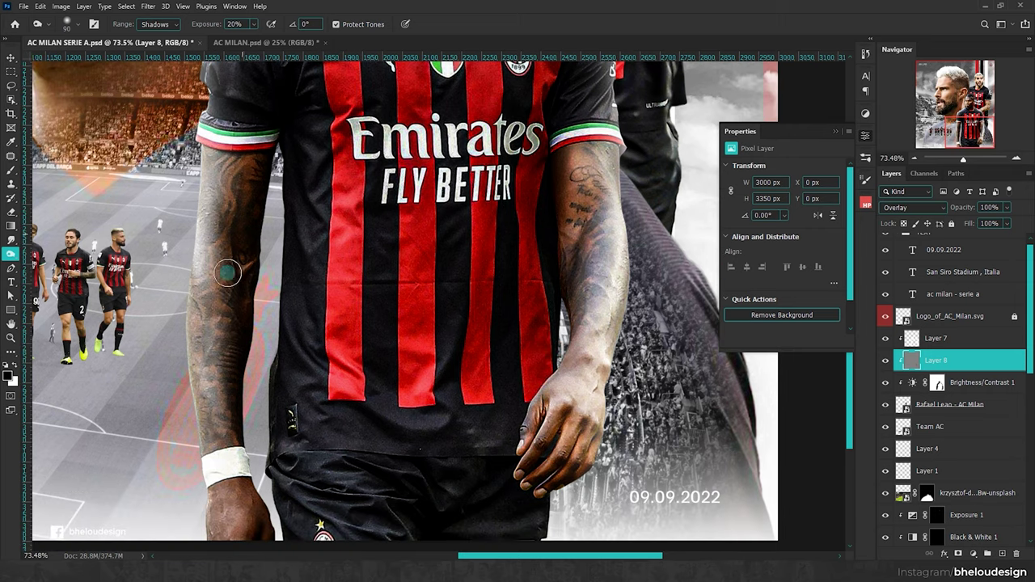
scroll(230, 420, "down", 2)
scroll(323, 437, "up", 1)
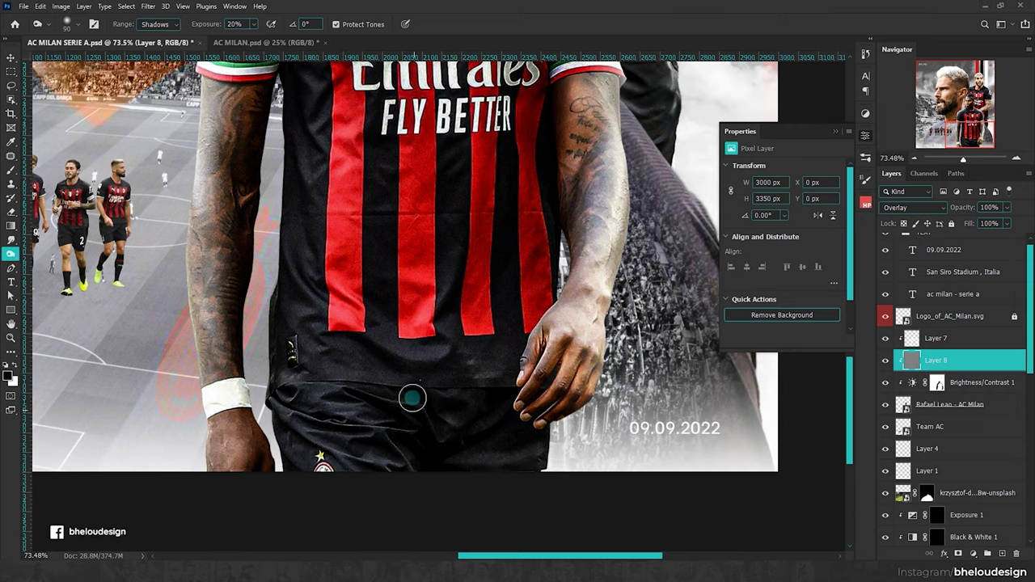
scroll(374, 365, "up", 3)
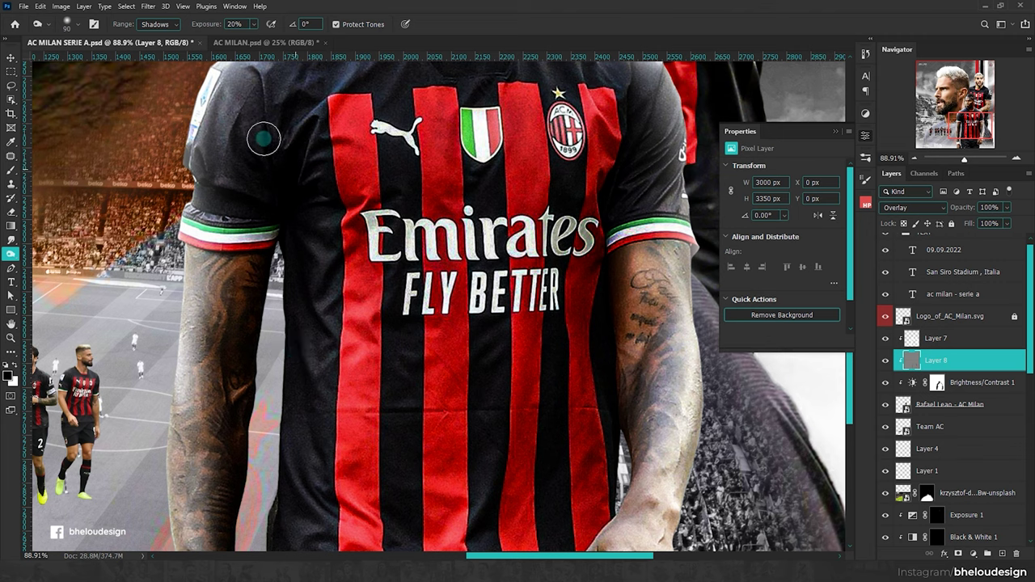
scroll(405, 364, "up", 2)
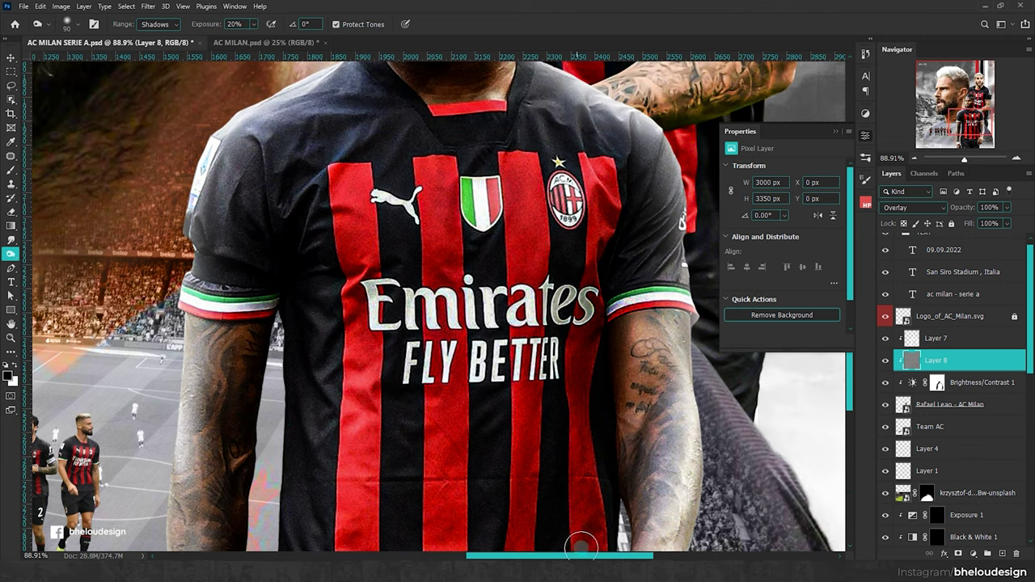
scroll(594, 391, "up", 2)
scroll(480, 181, "up", 2)
scroll(446, 266, "up", 3)
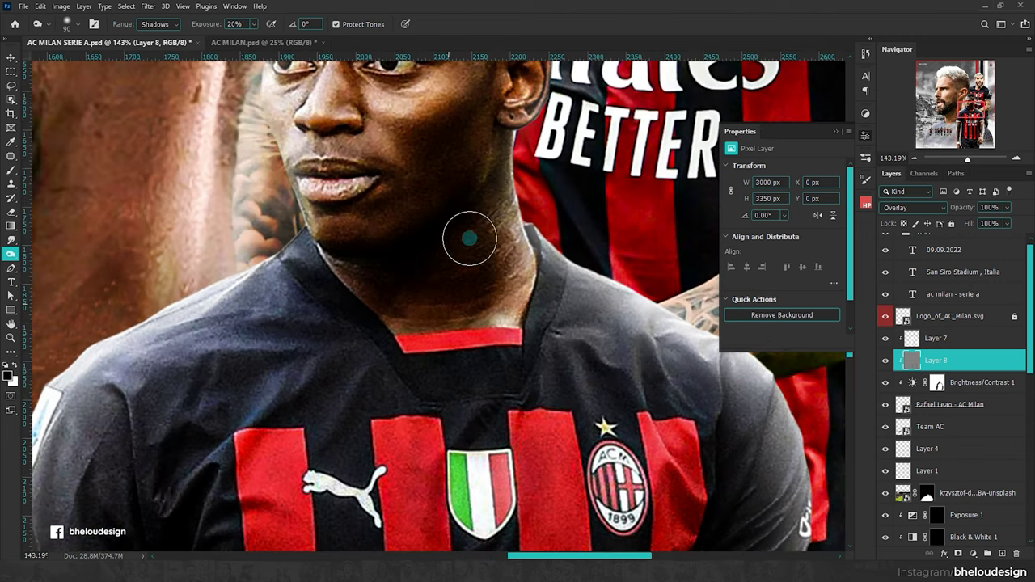
scroll(467, 233, "up", 2)
scroll(420, 267, "up", 2)
key("bracketleft")
key("bracketleft")
scroll(372, 315, "up", 2)
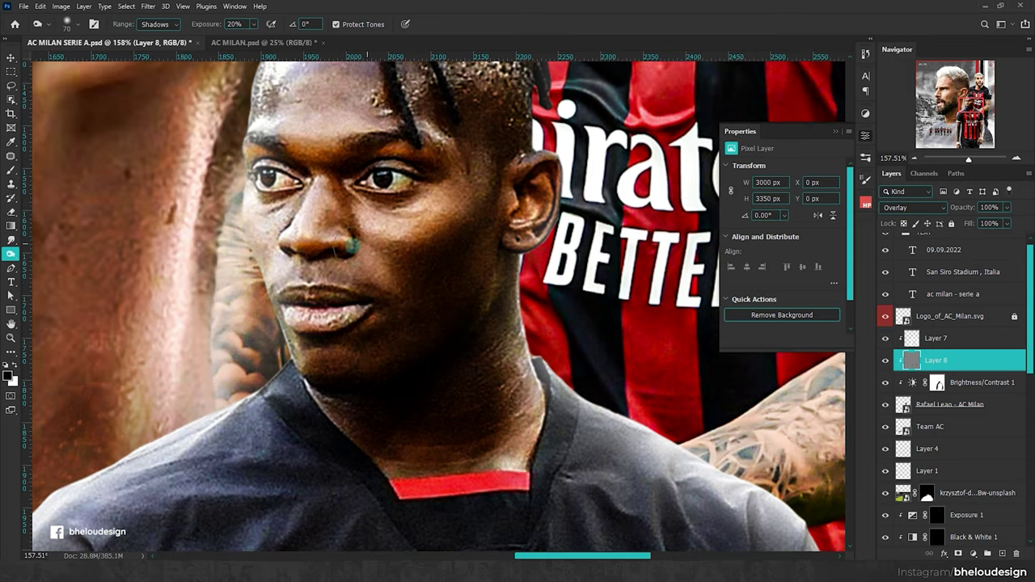
scroll(342, 193, "up", 2)
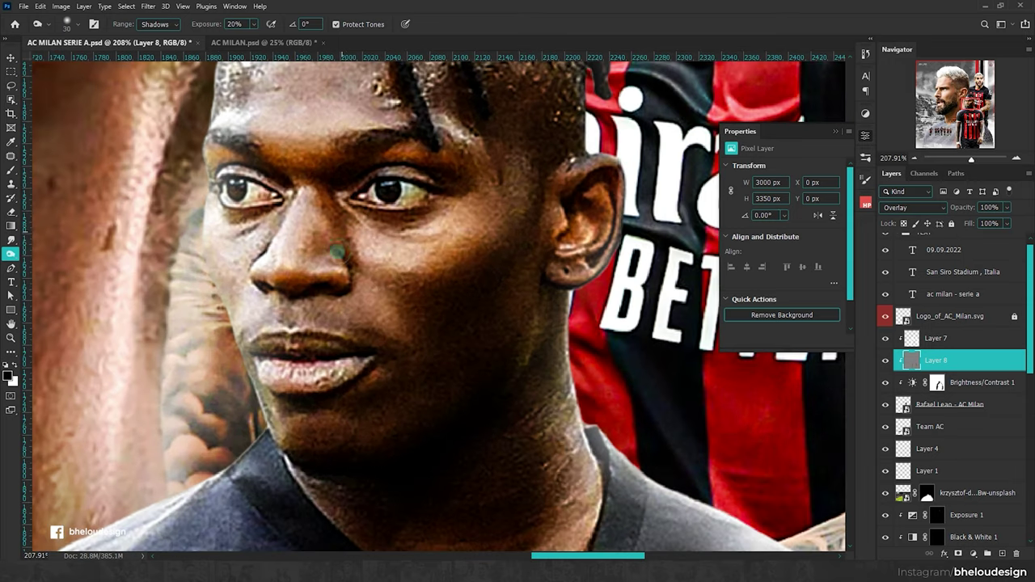
scroll(320, 203, "up", 1)
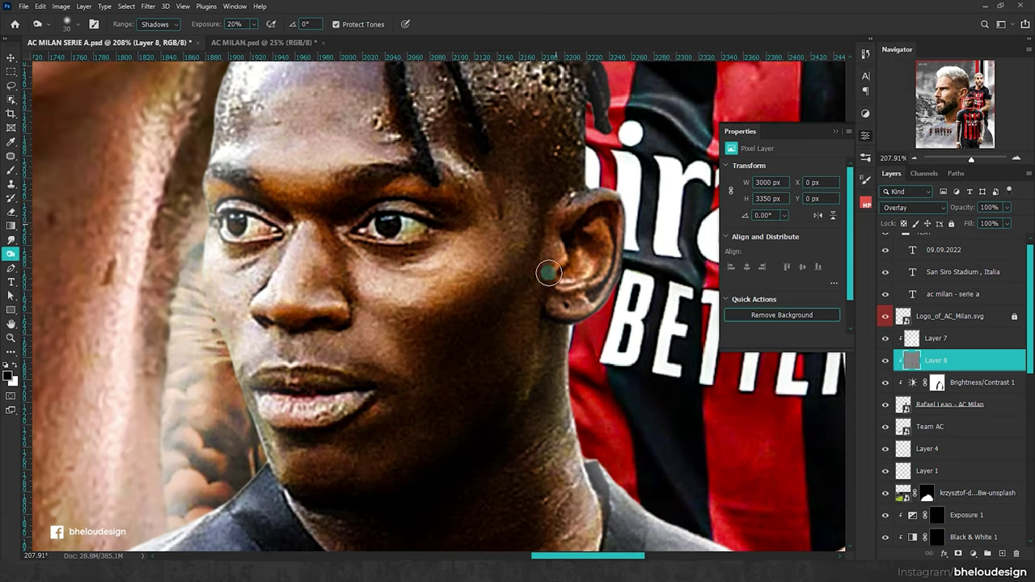
Step: Dodge the front player's nose bridge with a 25 px brush, then add a layer above Layer 8
right_click(11, 253)
left_click(48, 268)
key("bracketleft")
key("bracketleft")
key("bracketleft")
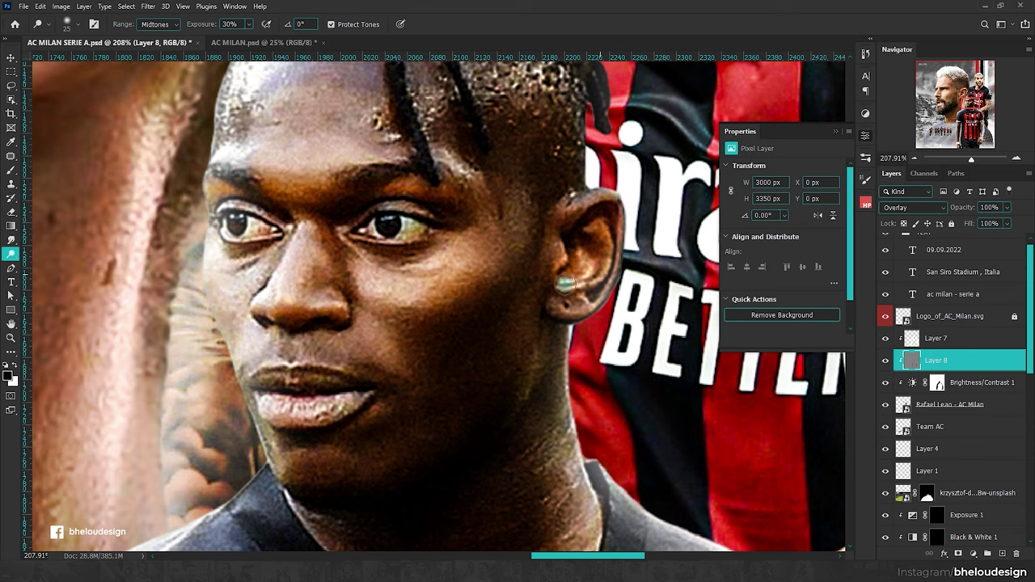
scroll(450, 243, "left", 3)
left_click_drag(450, 243, 434, 301)
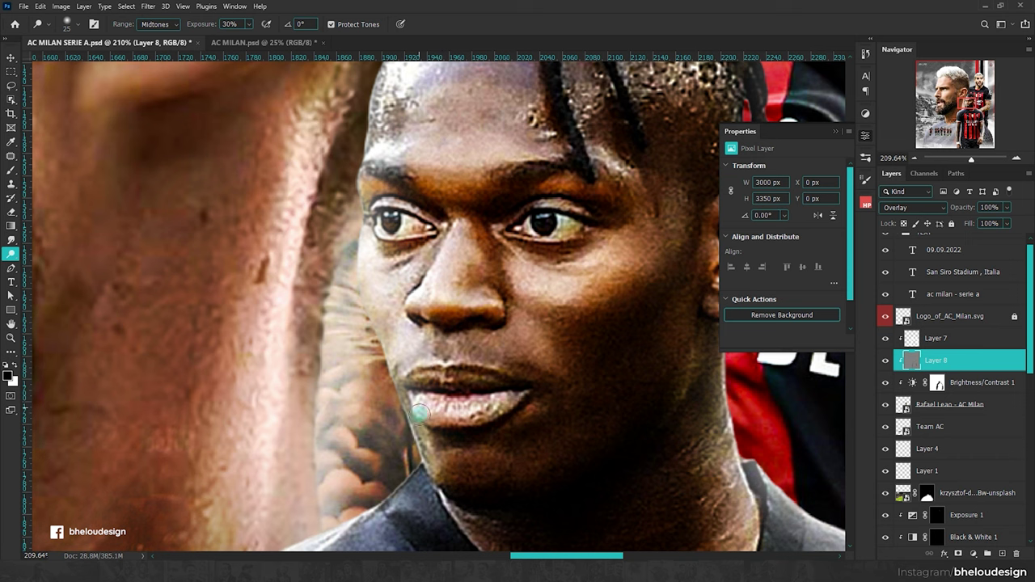
scroll(412, 408, "down", 5)
scroll(413, 422, "up", 3)
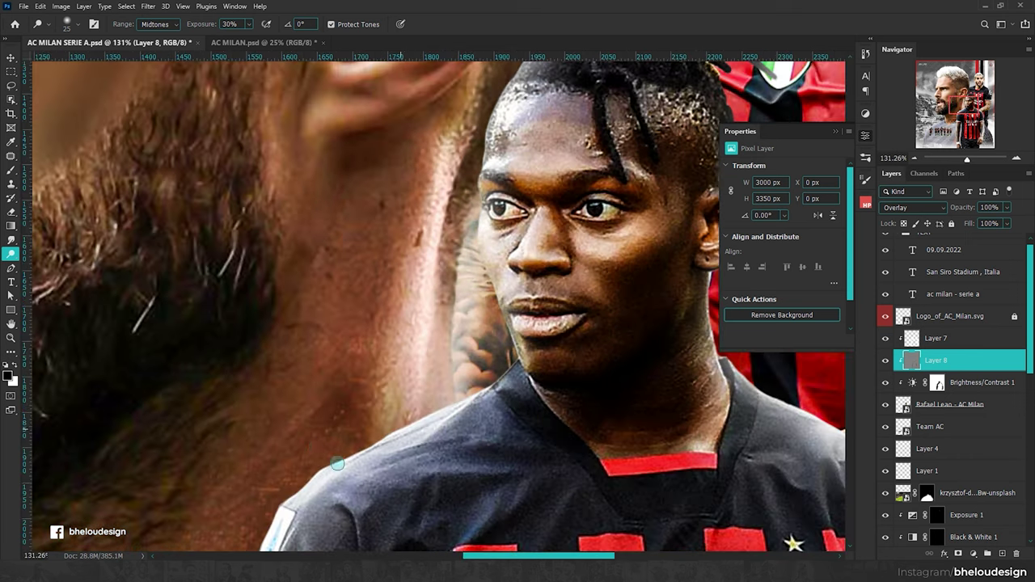
scroll(308, 388, "down", 4)
scroll(558, 381, "up", 3)
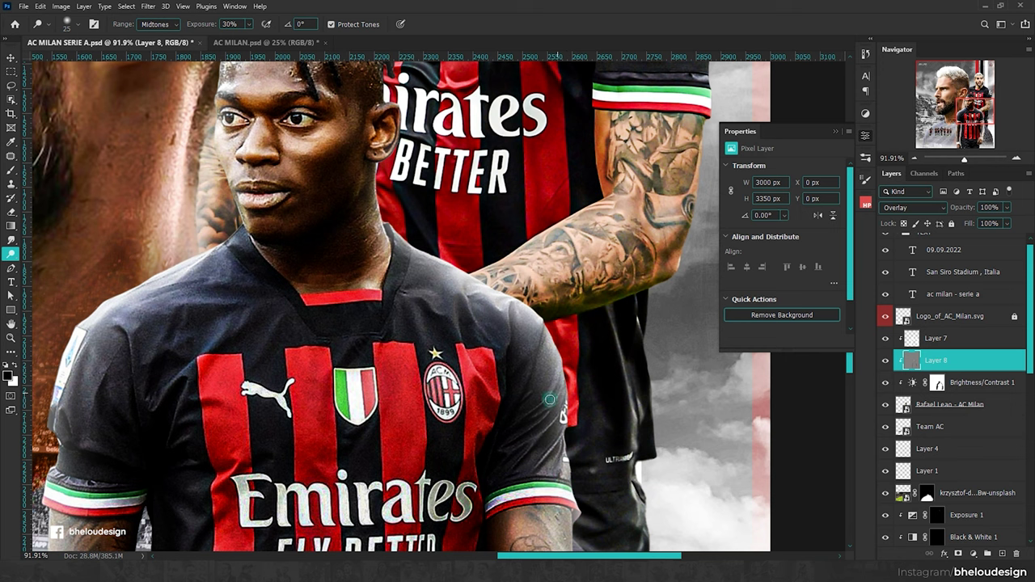
scroll(548, 394, "down", 3)
scroll(324, 364, "down", 3)
scroll(369, 278, "down", 1)
scroll(442, 283, "up", 2)
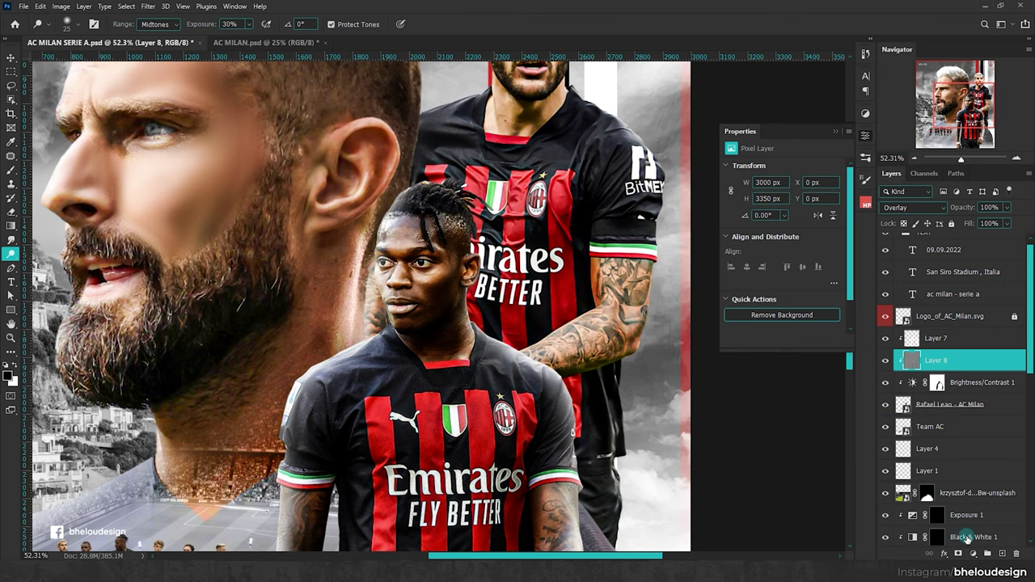
scroll(572, 287, "down", 1)
left_click(1002, 553)
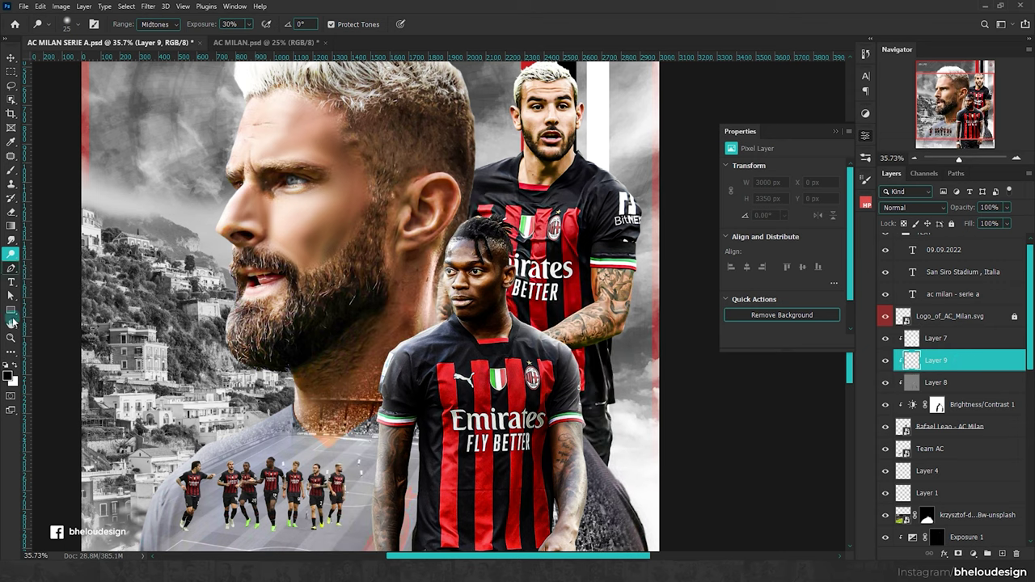
Step: Set the foreground colour to pinkish-red #df7878 and blend Layer 9 as Linear Dodge (Add)
left_click(8, 374)
left_click(771, 163)
left_click(955, 153)
left_click(913, 207)
left_click(906, 323)
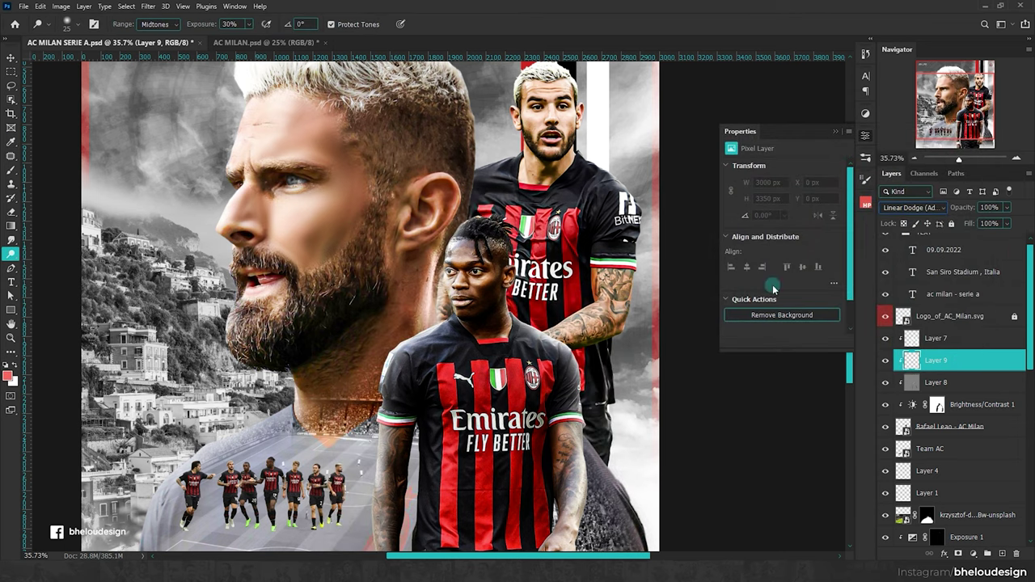
Step: Paint soft glow with a 600 px brush by the large face's ear, neck and front player's right arm
left_click(11, 169)
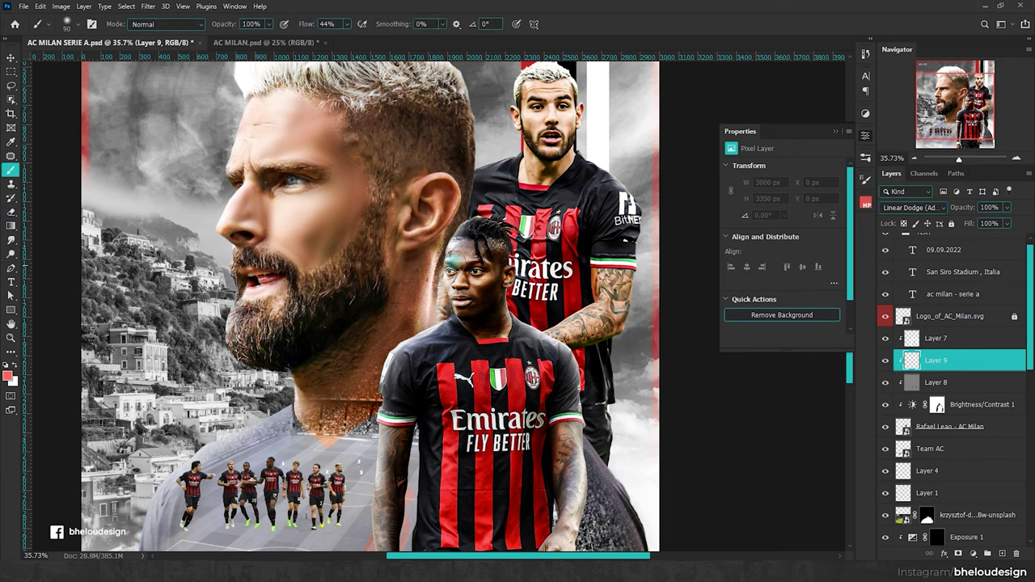
key("bracketleft")
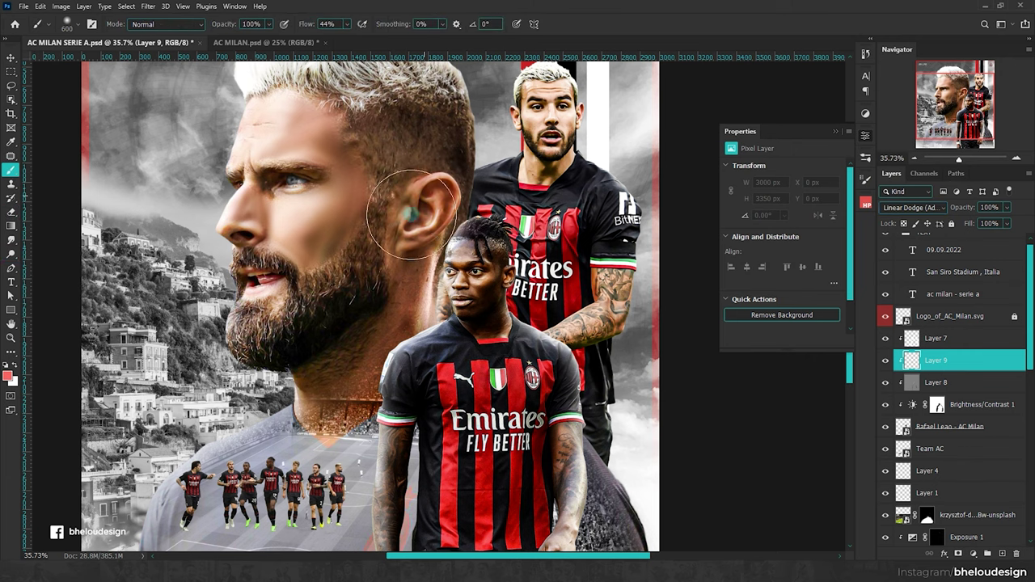
mouse_move(412, 189)
left_mouse_down()
mouse_move(399, 284)
mouse_move(370, 296)
mouse_move(342, 331)
left_mouse_up()
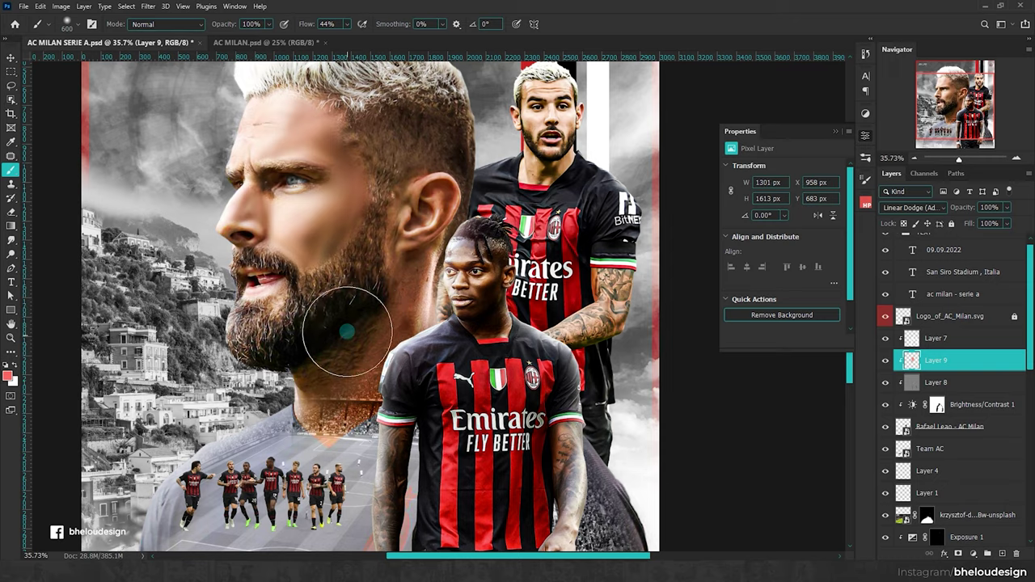
scroll(343, 293, "down", 2)
mouse_move(344, 294)
left_mouse_down()
mouse_move(340, 412)
mouse_move(324, 486)
left_mouse_up()
mouse_move(614, 372)
left_mouse_down()
mouse_move(566, 299)
mouse_move(622, 279)
mouse_move(629, 349)
left_mouse_up()
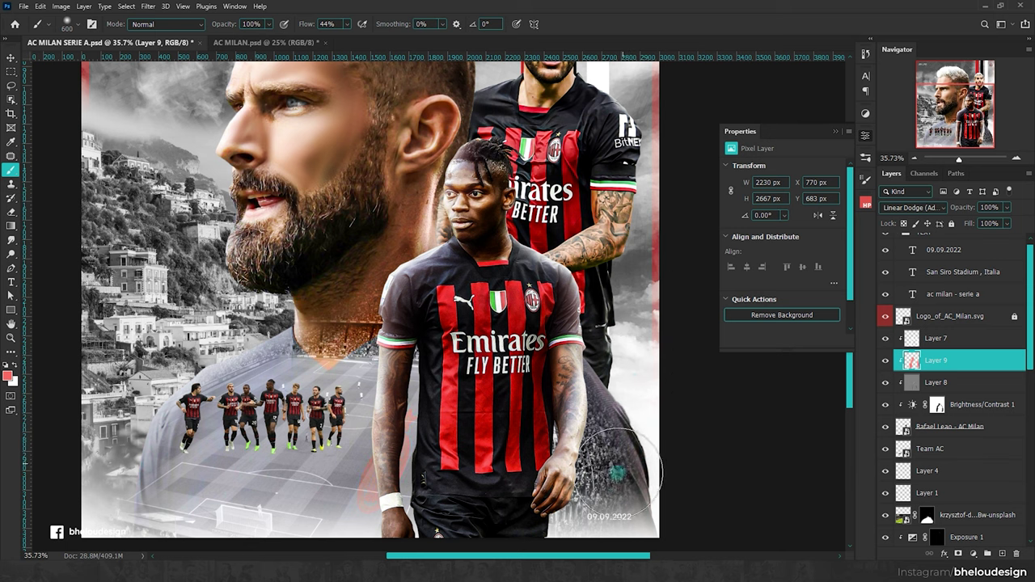
Step: With a 300 px brush at 18% flow, paint glow up the front player's left sleeve
scroll(571, 215, "up", 3)
key("bracketleft")
key("bracketleft")
key("bracketleft")
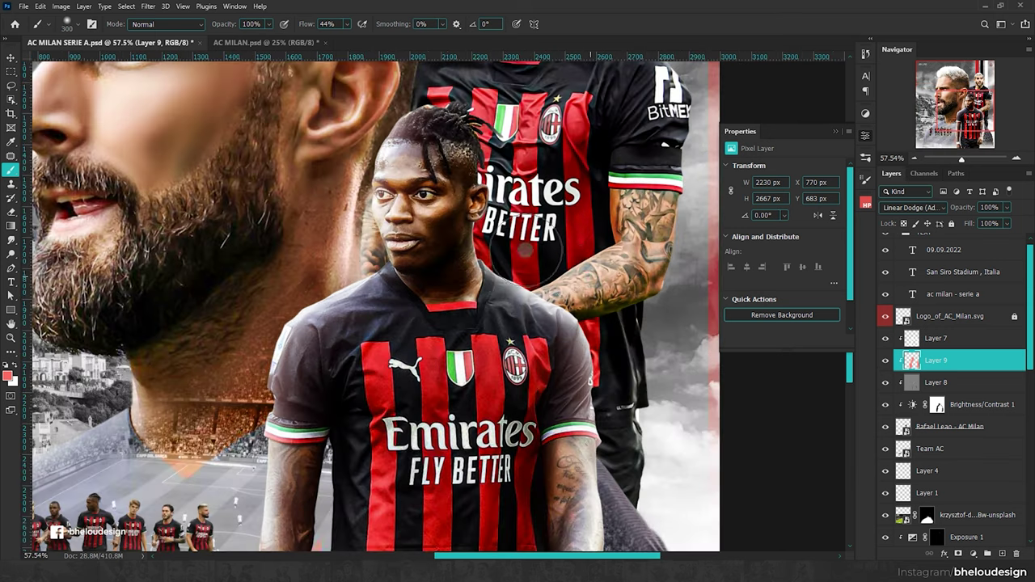
scroll(376, 169, "up", 1)
scroll(376, 170, "up", 4)
type("18")
key("bracketleft")
key("bracketleft")
key("bracketleft")
key("bracketleft")
key("bracketleft")
key("bracketleft")
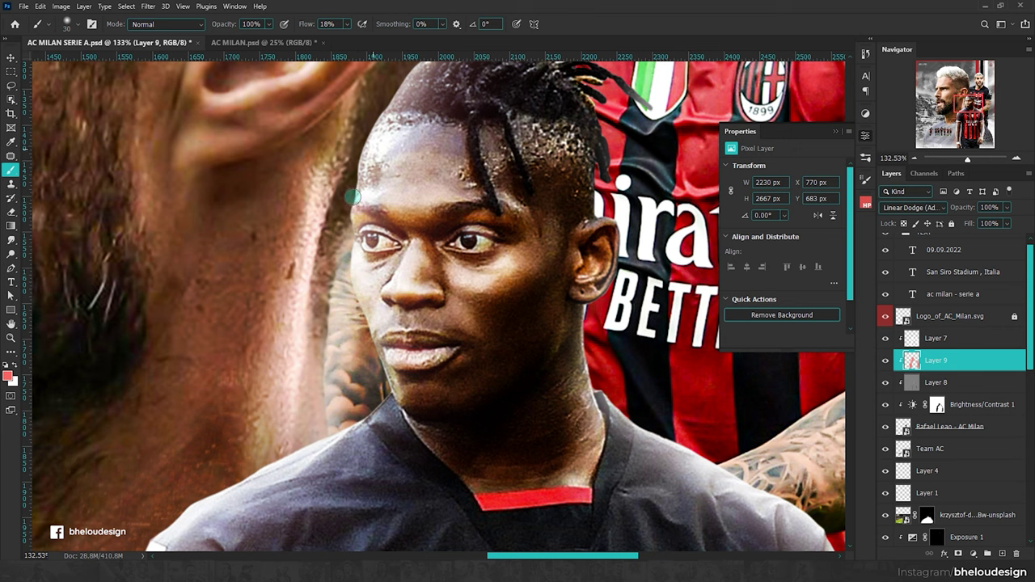
scroll(402, 337, "down", 5)
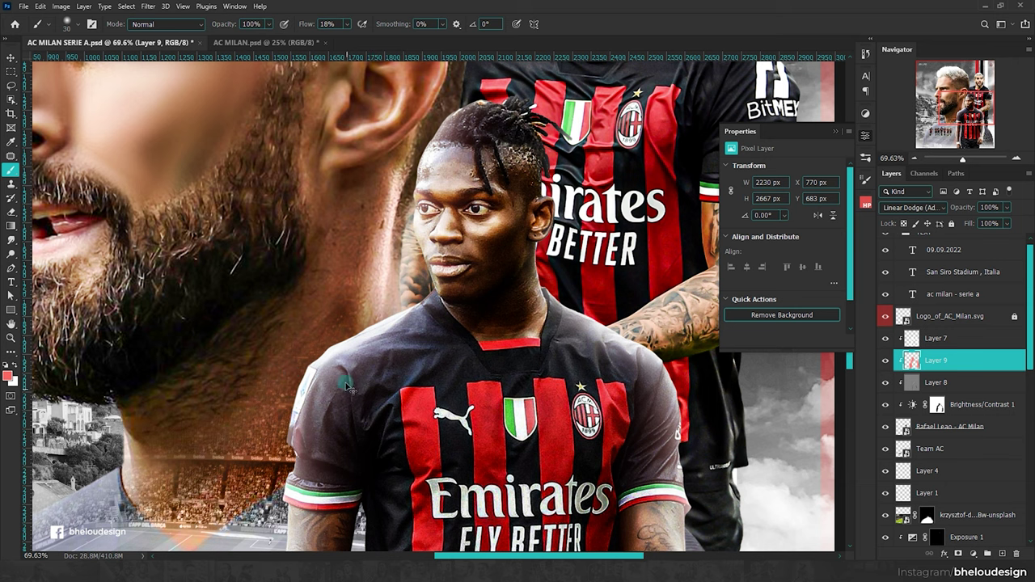
scroll(346, 387, "down", 2)
left_click_drag(301, 384, 307, 349)
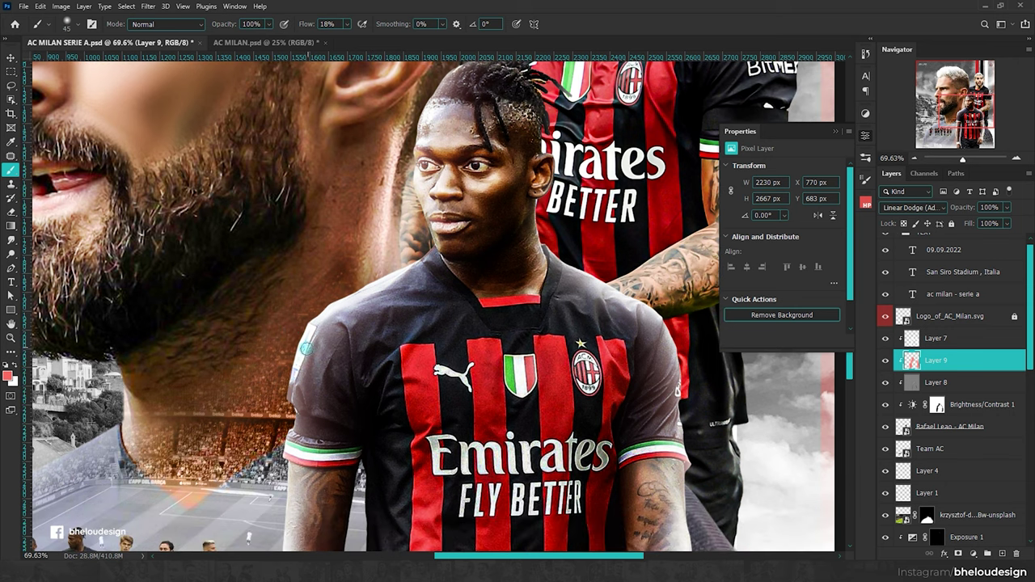
scroll(283, 449, "down", 3)
scroll(431, 298, "up", 1)
scroll(431, 298, "up", 1)
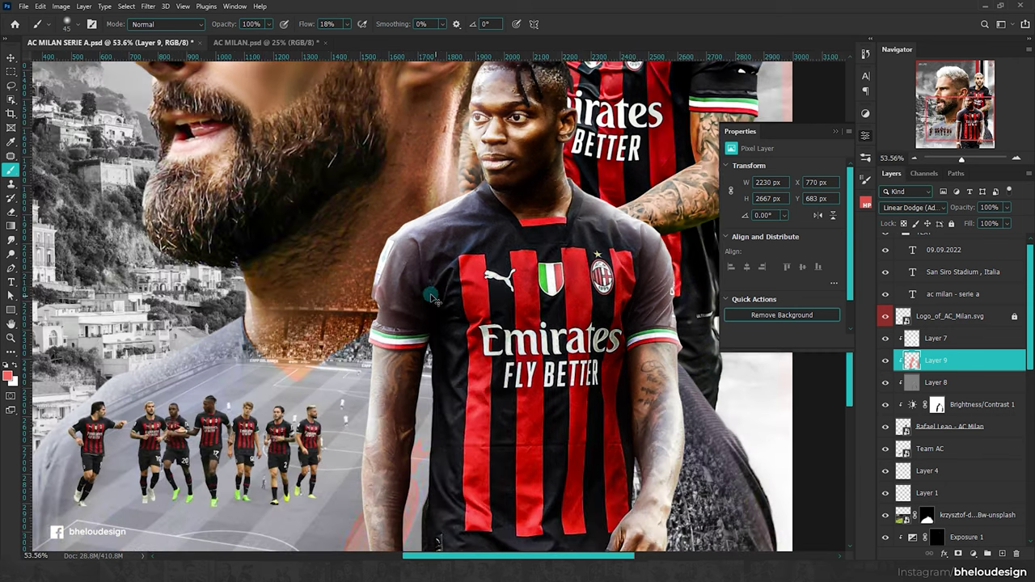
scroll(462, 268, "down", 1)
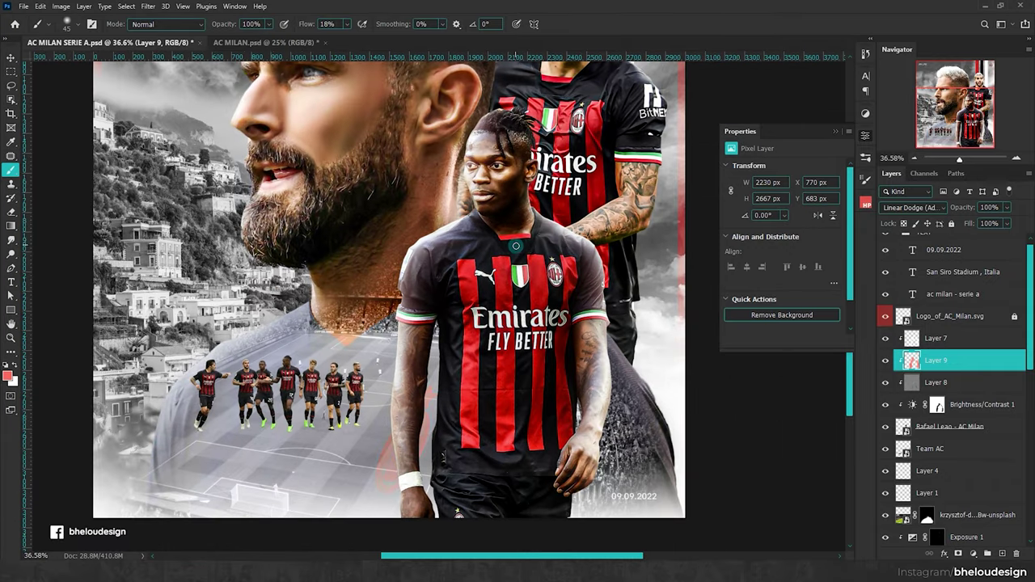
scroll(512, 285, "down", 1)
Step: Toggle Layers 9 and 7 to compare the poster, then select the Team AC layer
left_click(887, 360)
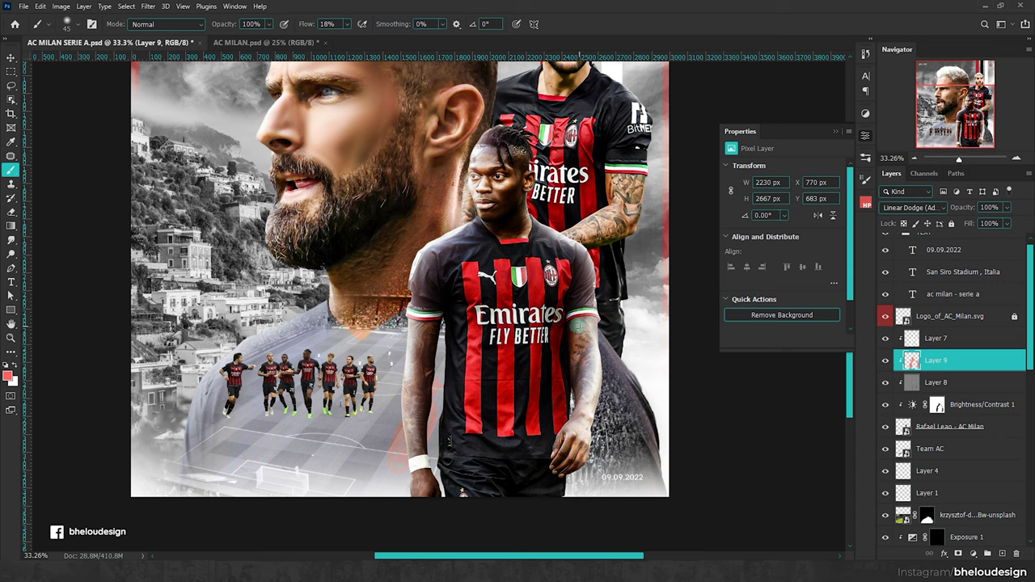
left_click(886, 340)
scroll(501, 288, "down", 2)
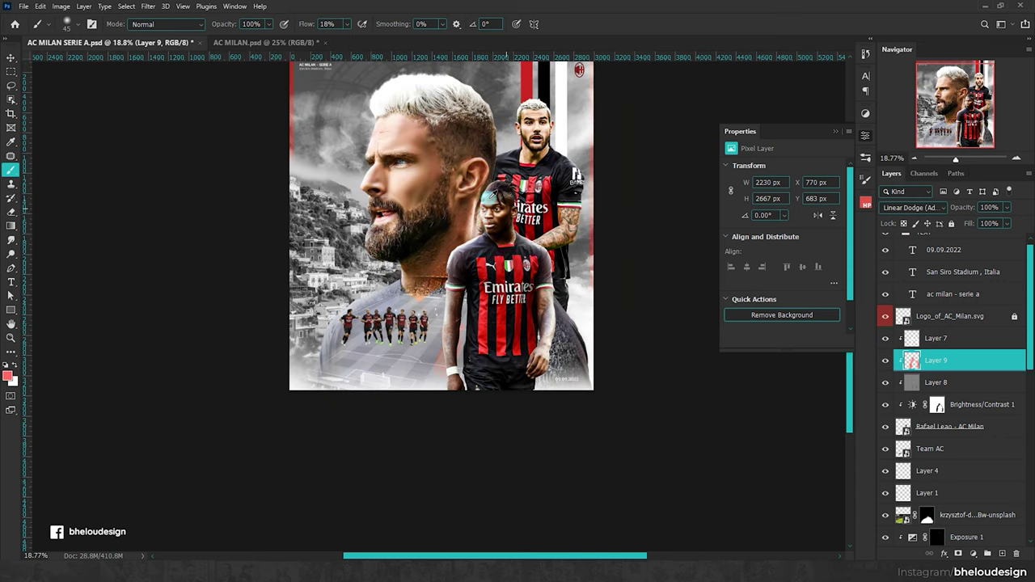
left_click(956, 404)
left_click(971, 451)
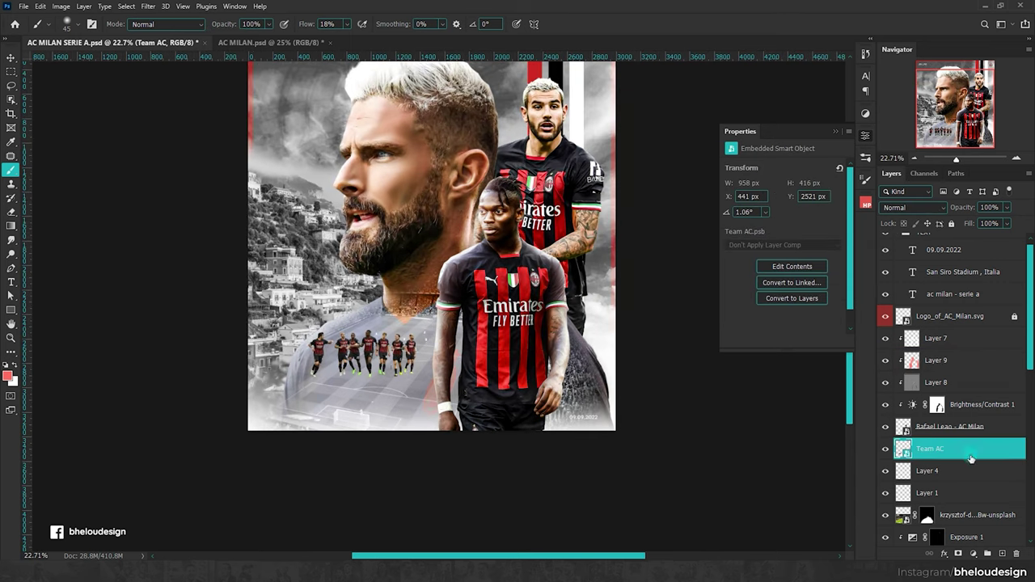
Step: Add a layer above Team AC and paint a soft glow along the front player's side at 100% flow
left_click(1002, 554)
left_click_drag(529, 330, 501, 372)
left_click_drag(303, 25, 388, 32)
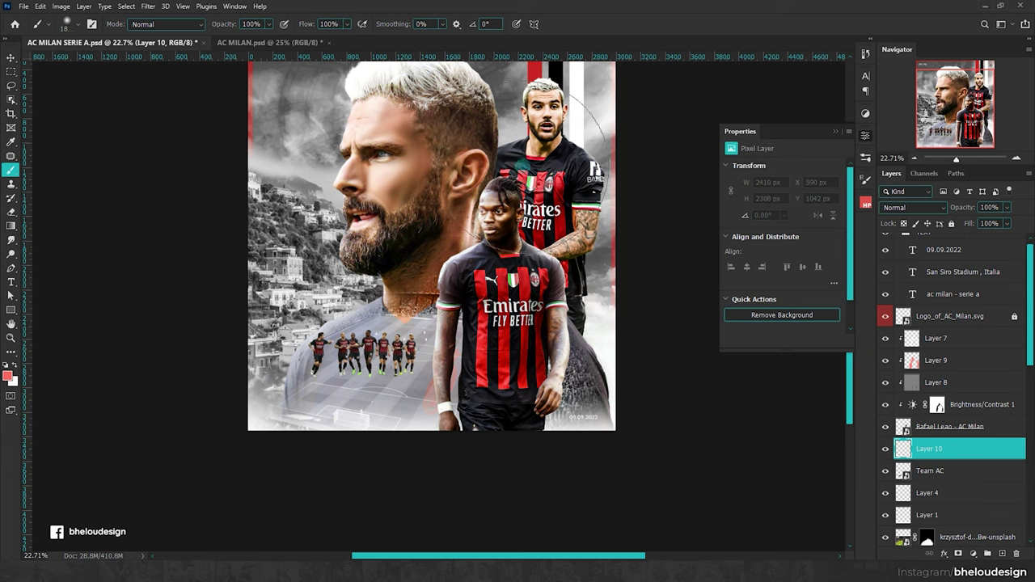
left_click(502, 328)
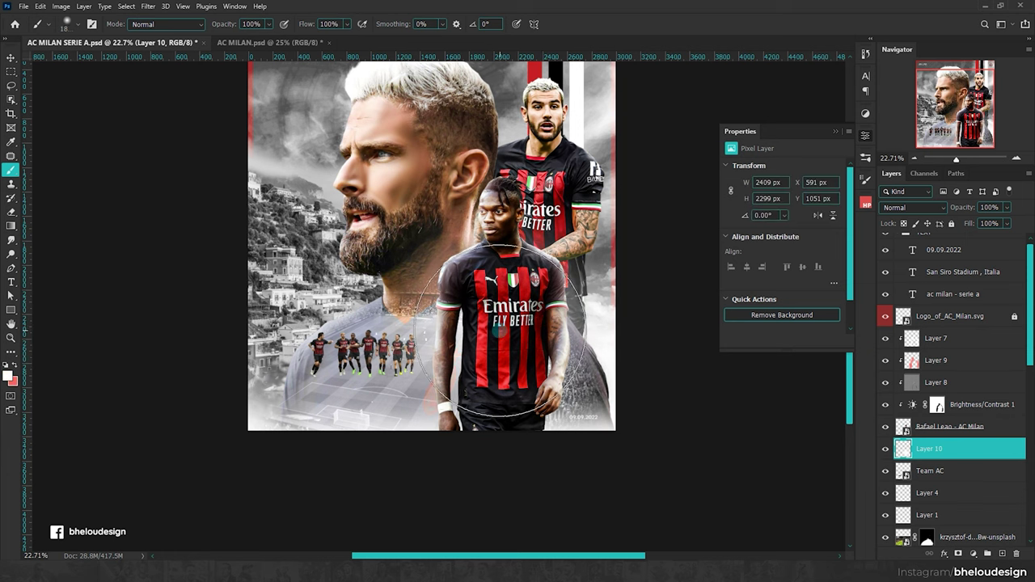
left_click_drag(437, 242, 429, 380)
Step: Set Layer 10 to Lighten blending at 48% opacity
left_click(912, 207)
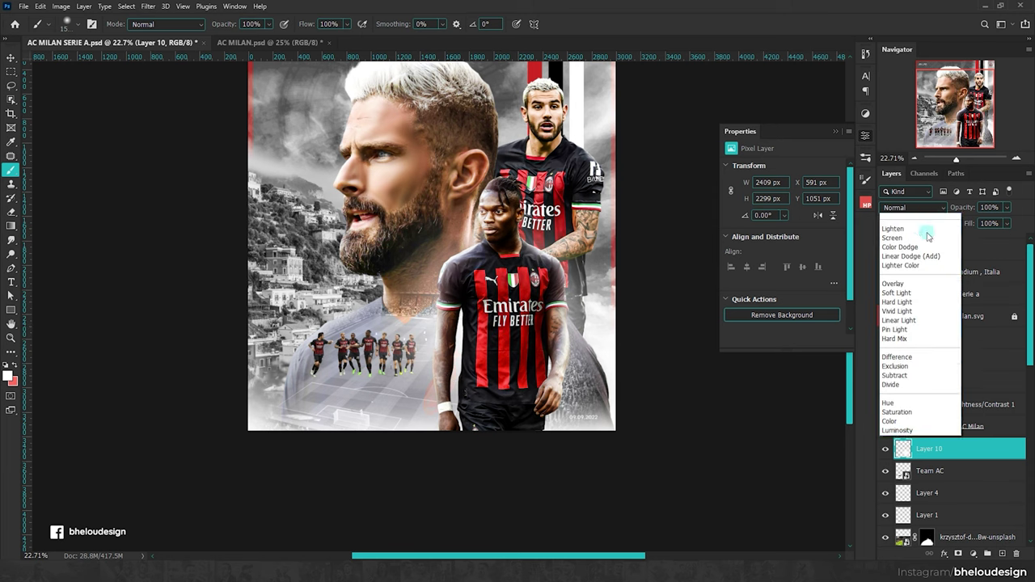
left_click(916, 302)
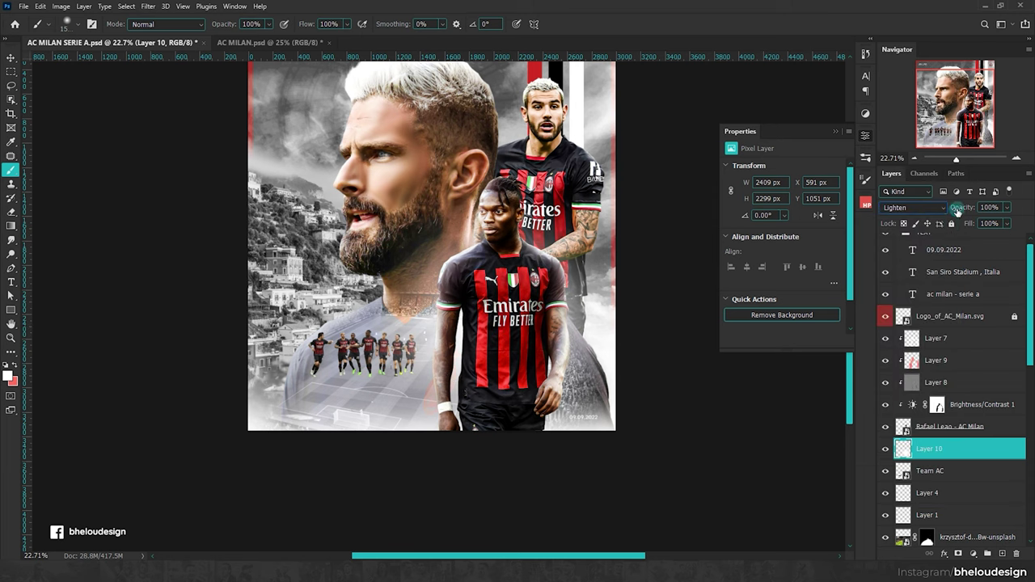
left_click_drag(959, 208, 854, 209)
key("v")
scroll(645, 267, "up", 3)
scroll(954, 364, "down", 1)
left_click(952, 284)
Step: Select Layer 8 with the dodge/burn tool and set the brush size to 150
left_click(926, 329)
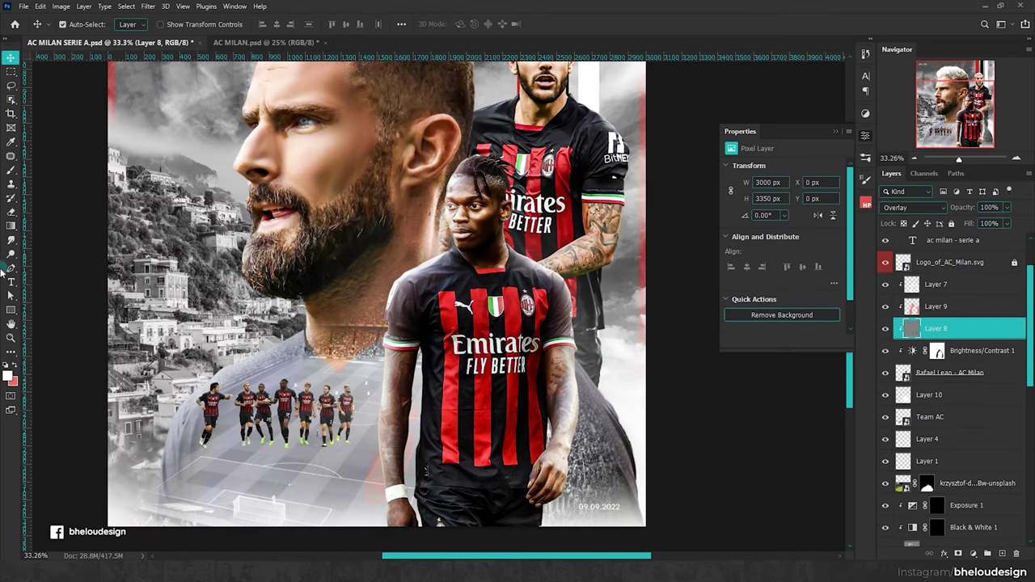
left_click(11, 253)
left_click(49, 258)
scroll(533, 493, "down", 1)
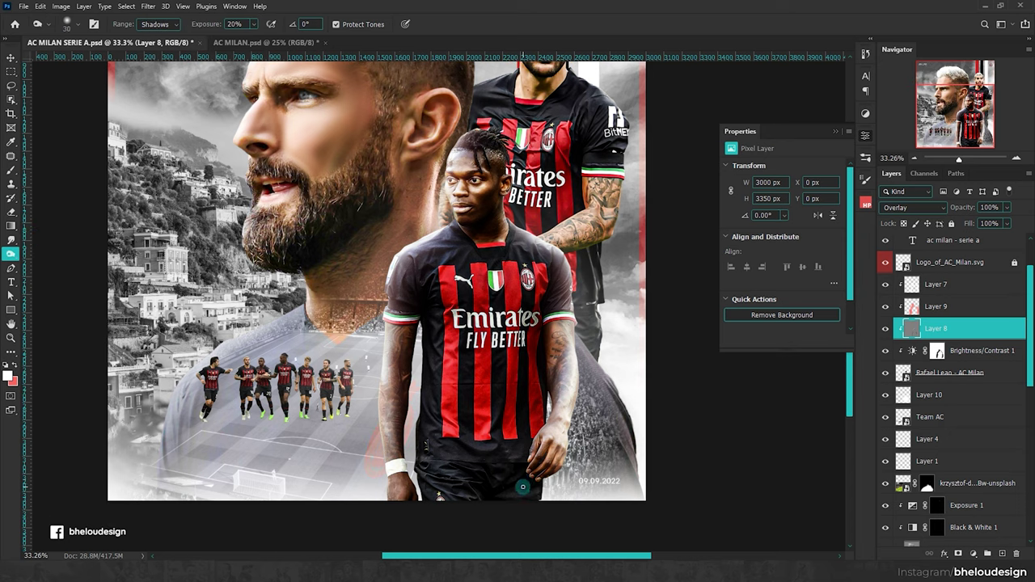
key("bracketright")
key("bracketright")
key("bracketright")
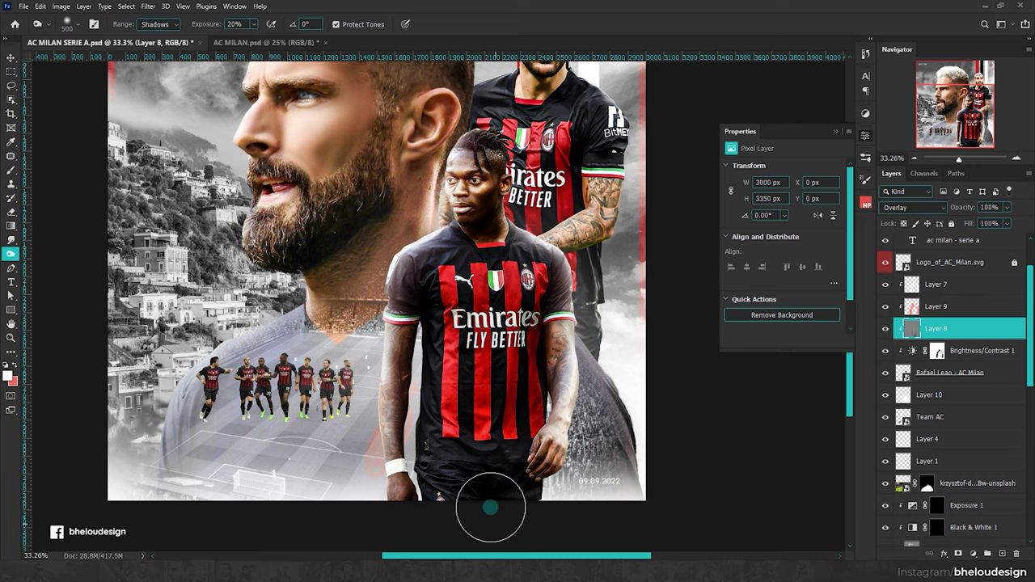
key("bracketleft")
key("bracketleft")
key("bracketleft")
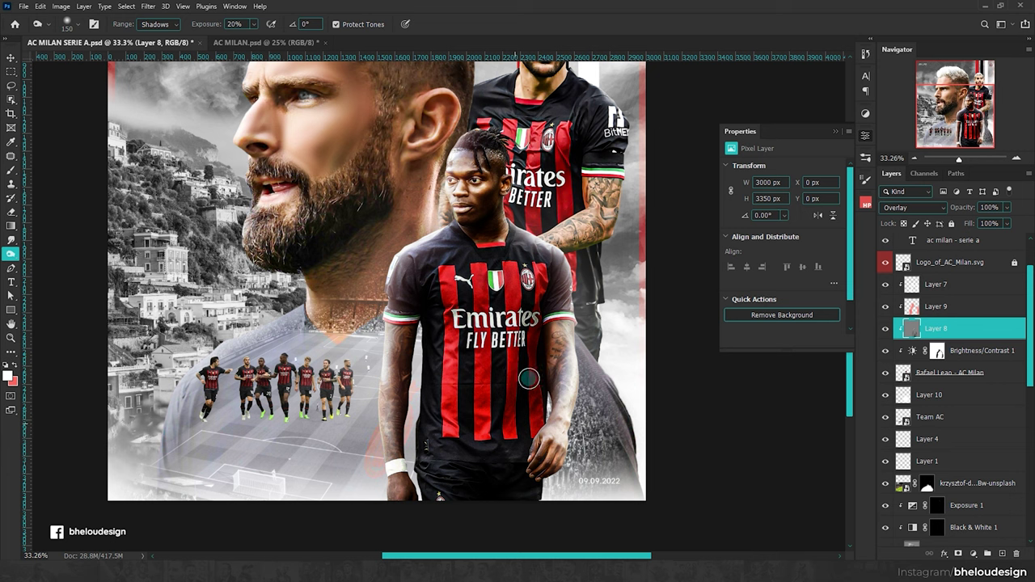
scroll(518, 243, "down", 2)
scroll(490, 207, "up", 4)
scroll(486, 194, "down", 2)
Step: Save the AC MILAN SERIE A.psd document
key("ctrl+s")
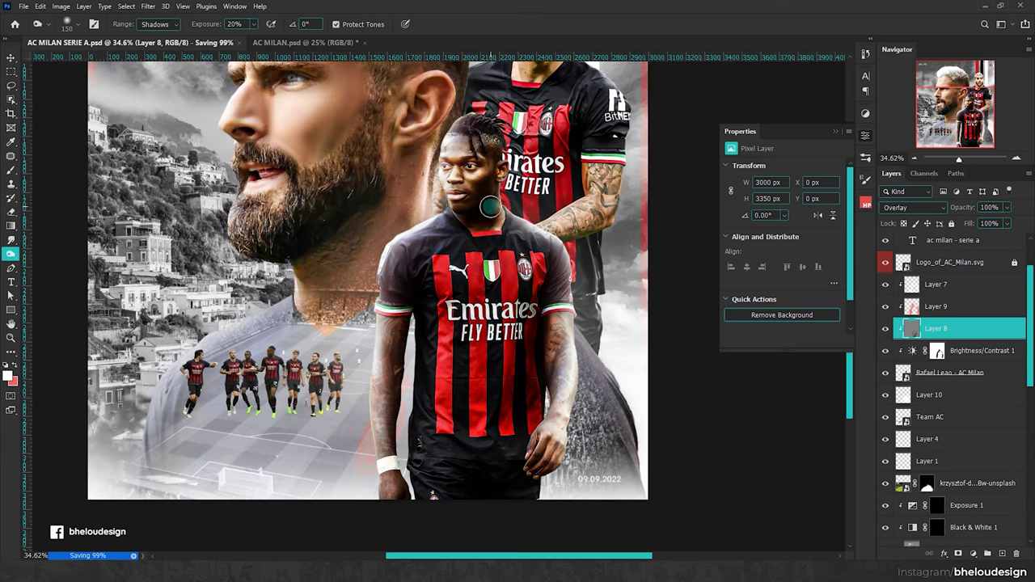
key("v")
scroll(558, 185, "up", 1)
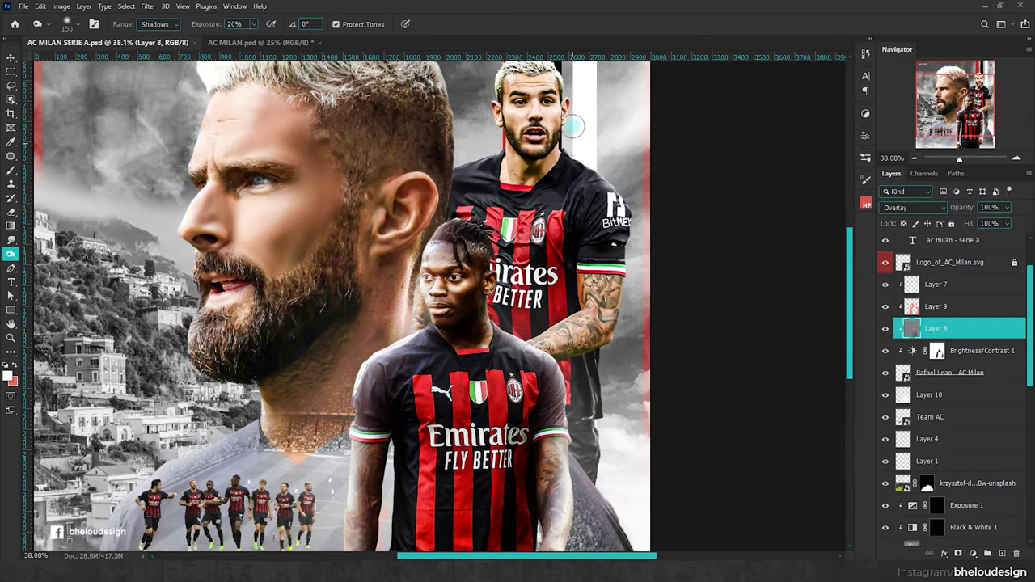
Step: Add Layer 11 clipped to the Theo Hernandez layer and ready the Brush at 44% flow
left_click(558, 184)
scroll(558, 185, "up", 2)
scroll(557, 184, "up", 1)
scroll(984, 444, "down", 3)
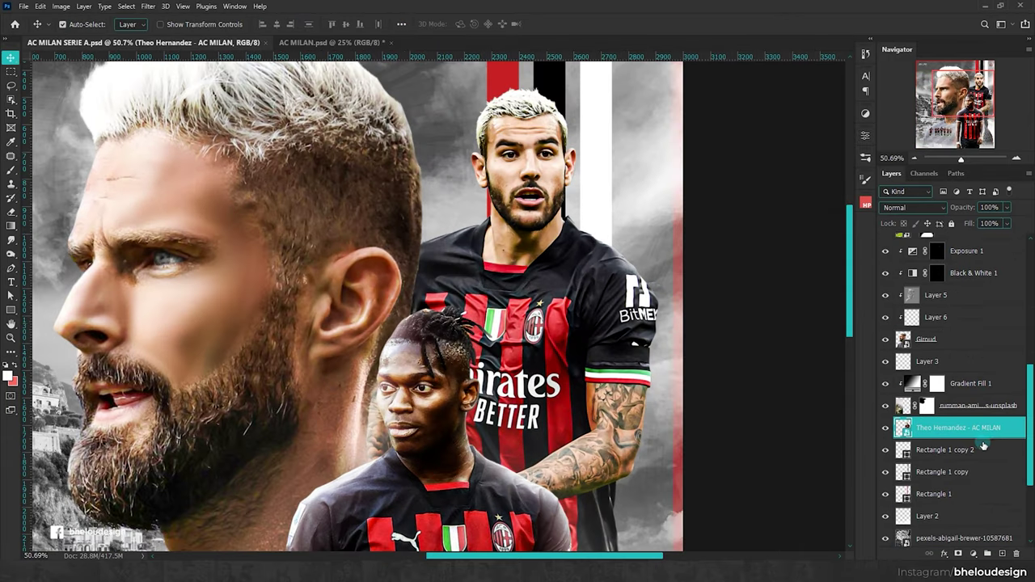
left_click(1003, 554)
left_click(982, 439, "alt")
key("b")
scroll(576, 209, "up", 1)
type("44")
scroll(597, 163, "up", 1)
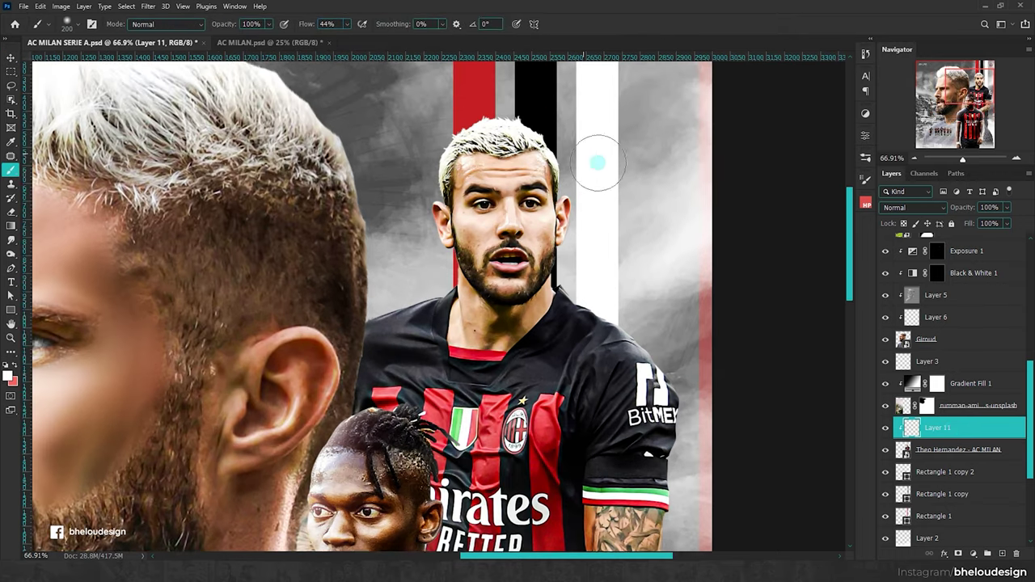
Step: Try an Exposure adjustment brightening Theo, then delete it again
left_click(959, 449)
left_click(973, 554)
left_click(980, 424)
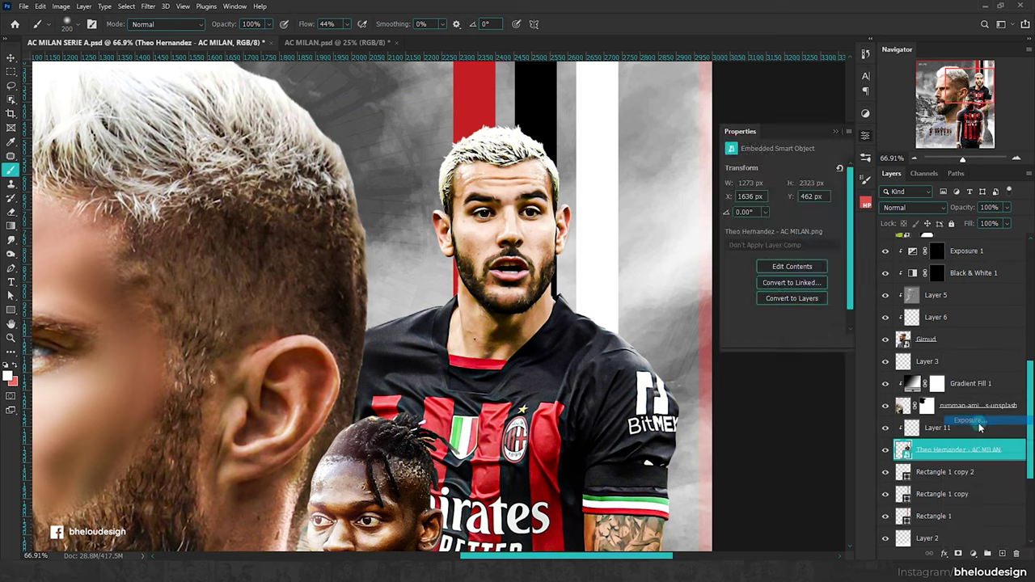
left_click_drag(783, 198, 780, 198)
left_click_drag(785, 199, 789, 199)
left_click(1018, 552)
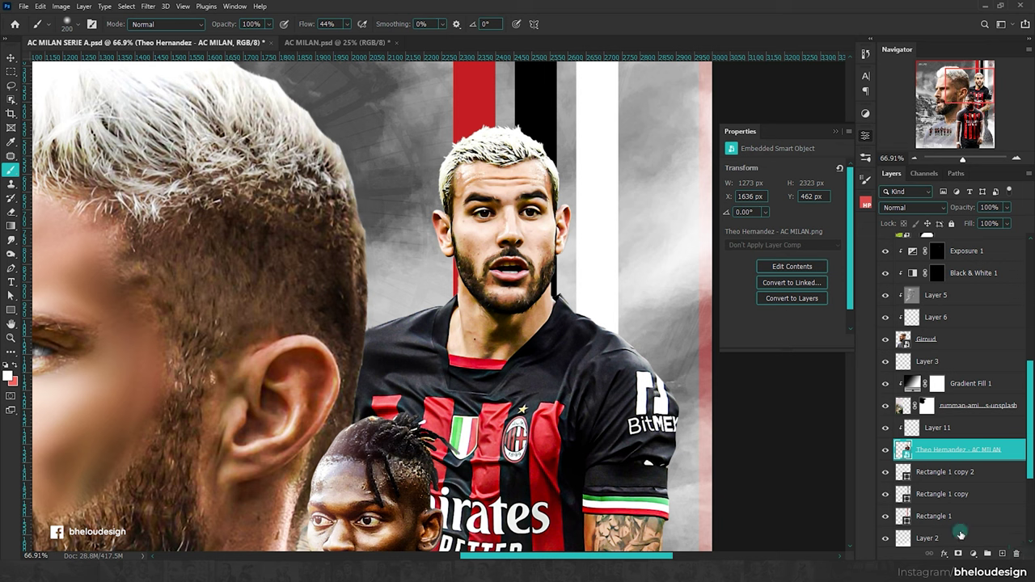
left_click(973, 553)
Step: Add a clipped Brightness/Contrast layer to Theo (brightness 47, contrast −13) with an inverted black mask
left_click(970, 398)
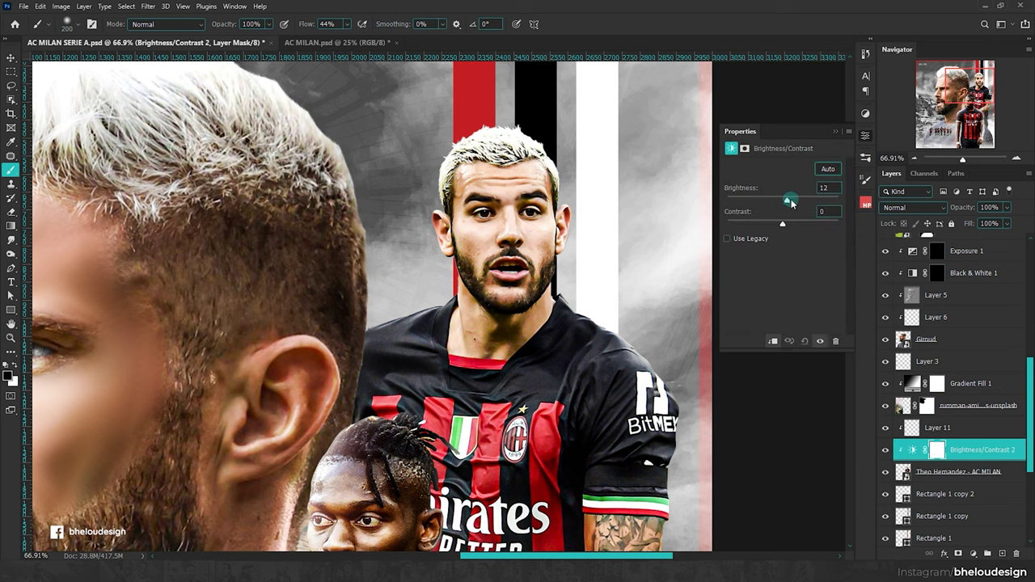
left_click_drag(792, 203, 798, 203)
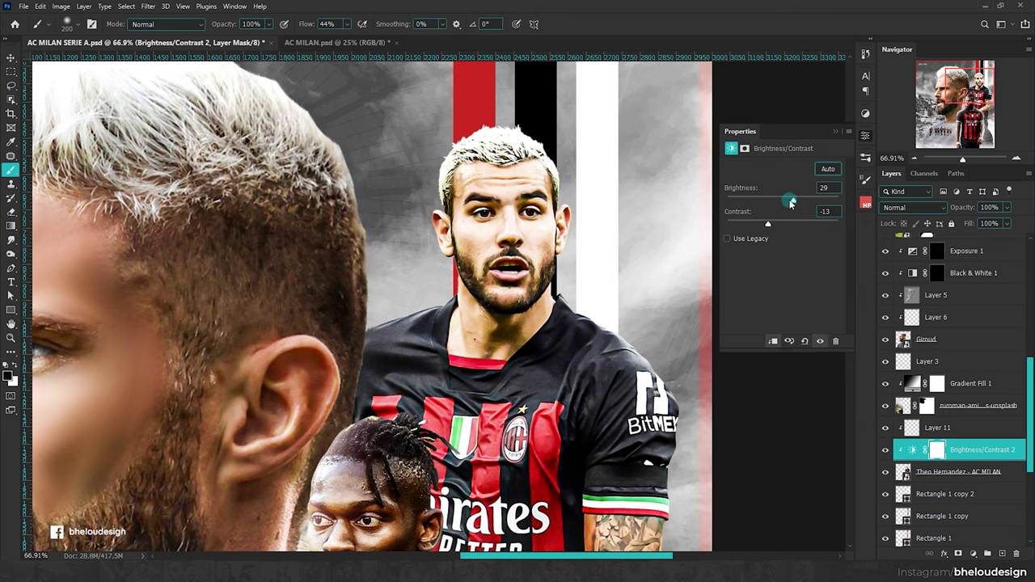
scroll(484, 156, "down", 5)
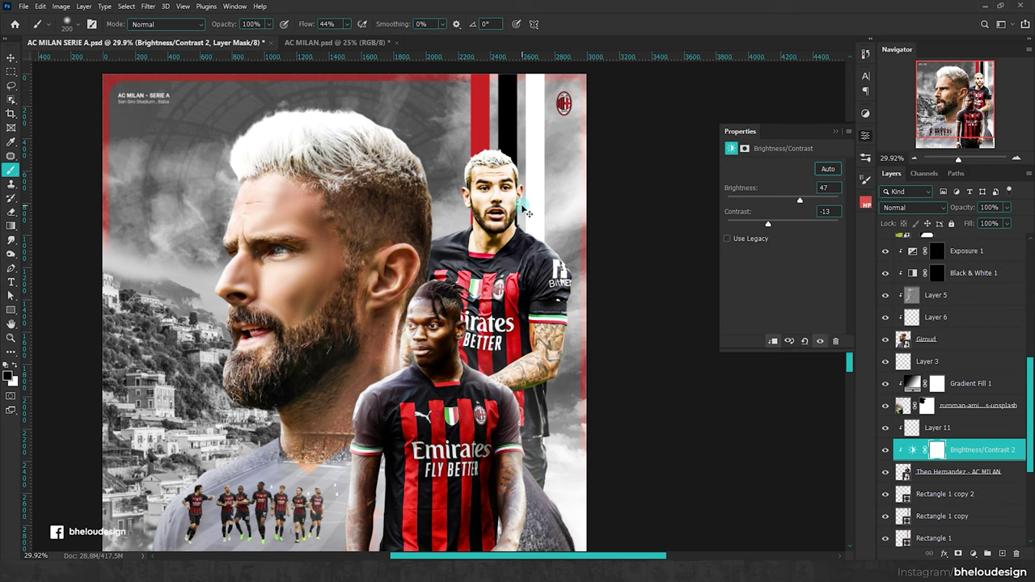
key("ctrl+i")
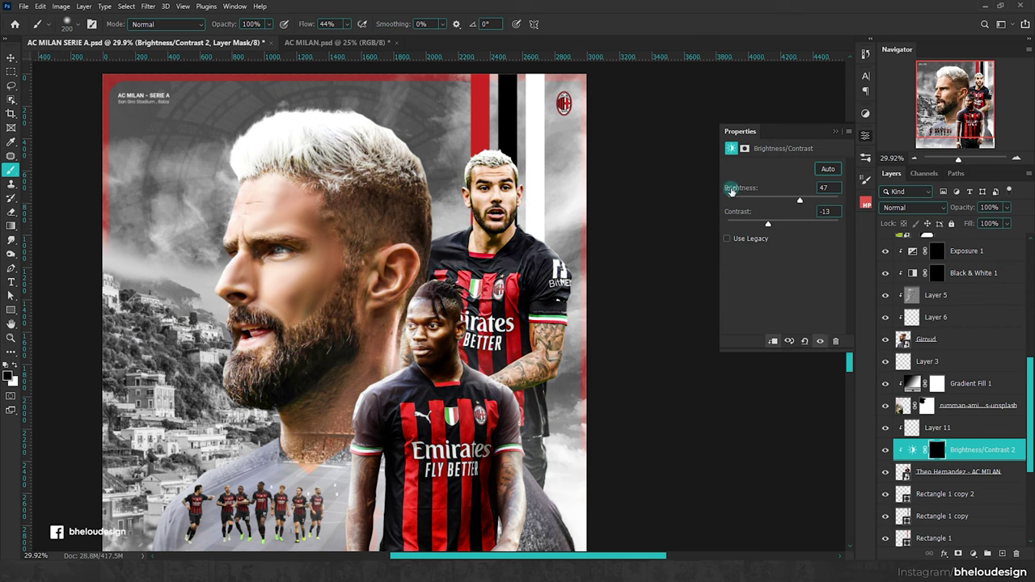
scroll(589, 283, "down", 2)
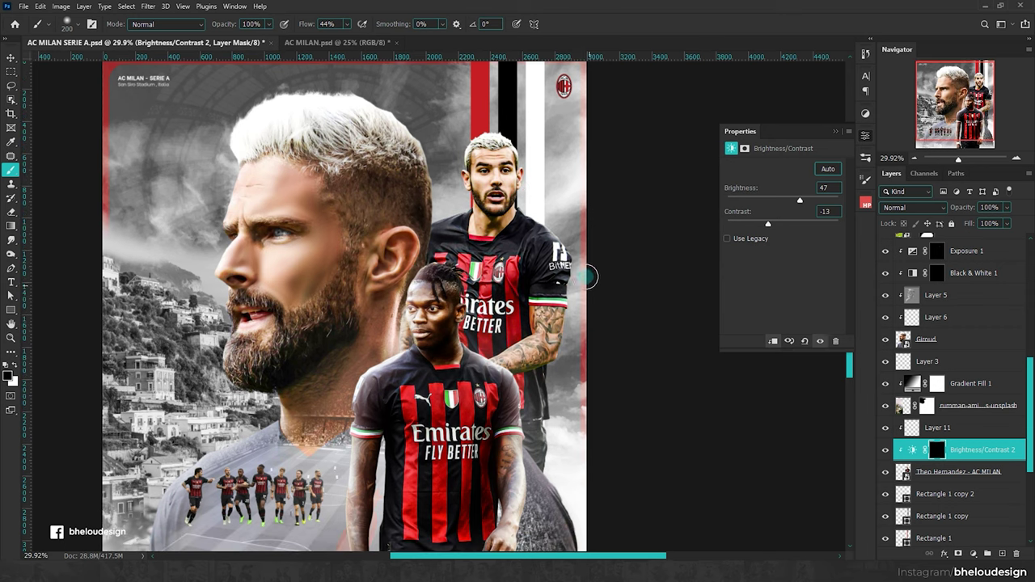
Step: In Blending Options, raise the underlying-layer Blend If black point and split its white point
right_click(907, 453)
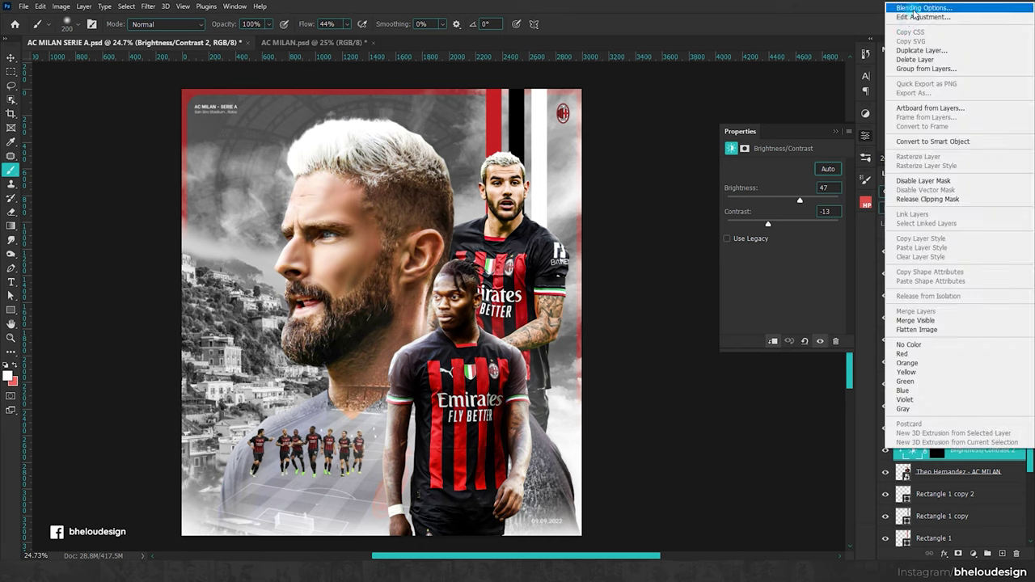
left_click(897, 9)
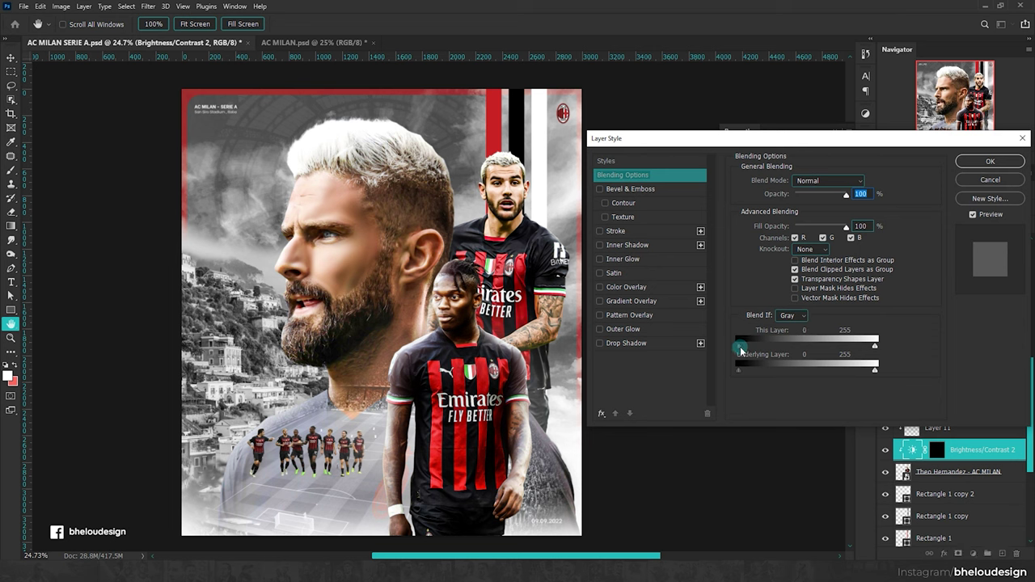
mouse_move(790, 352)
left_mouse_down()
mouse_move(748, 348)
mouse_move(766, 369)
mouse_move(738, 370)
left_mouse_up()
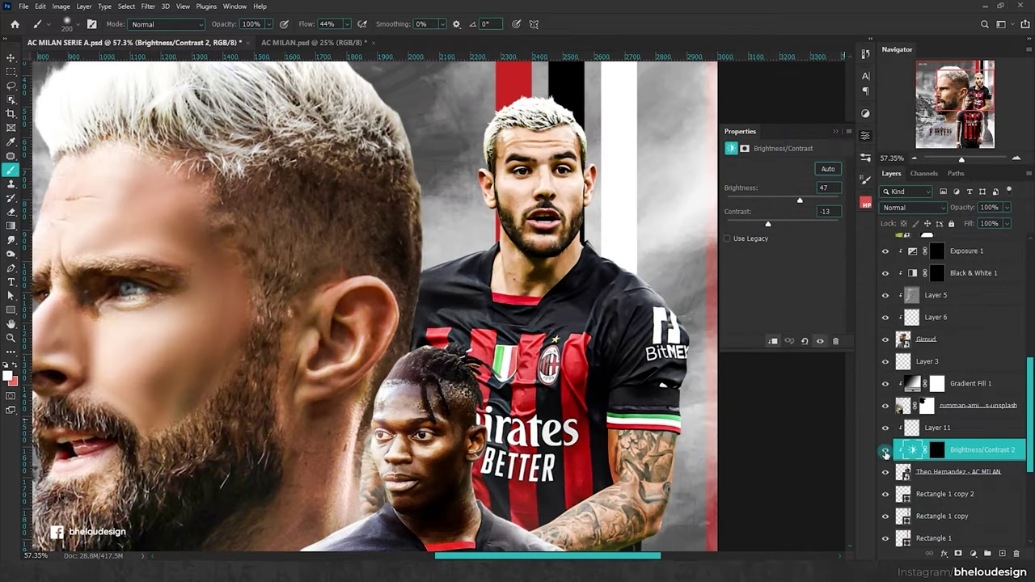
right_click(930, 449)
left_click(930, 6)
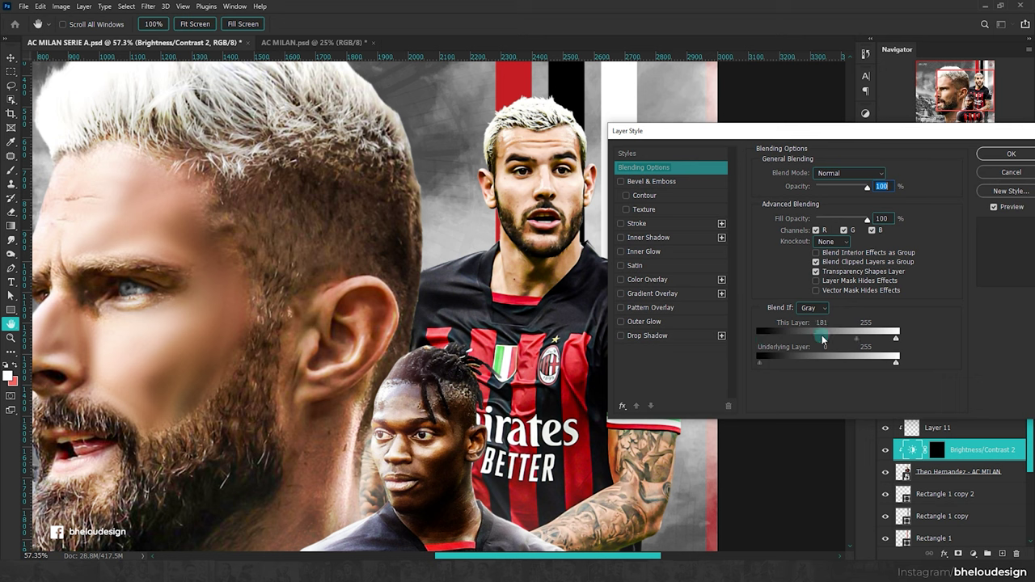
mouse_move(760, 362)
left_mouse_down()
mouse_move(812, 363)
mouse_move(759, 362)
left_mouse_up()
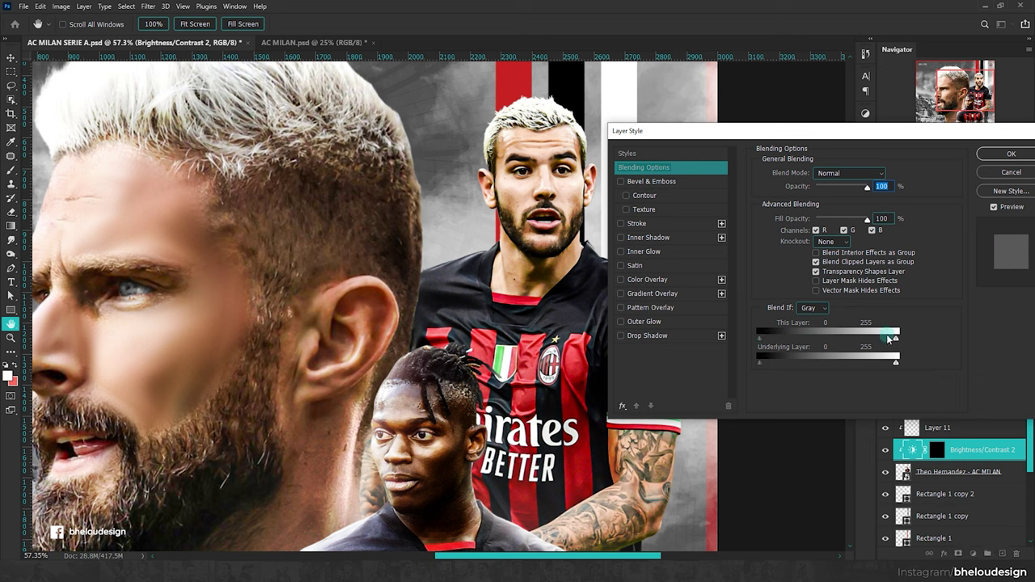
mouse_move(896, 362)
left_mouse_down()
mouse_move(805, 369)
mouse_move(900, 350)
left_mouse_up()
Step: Paint white on the Brightness/Contrast 2 mask over Theo's tattooed arm with a soft brush
left_click(1010, 173)
left_click(936, 450)
key("b")
scroll(632, 266, "down", 1)
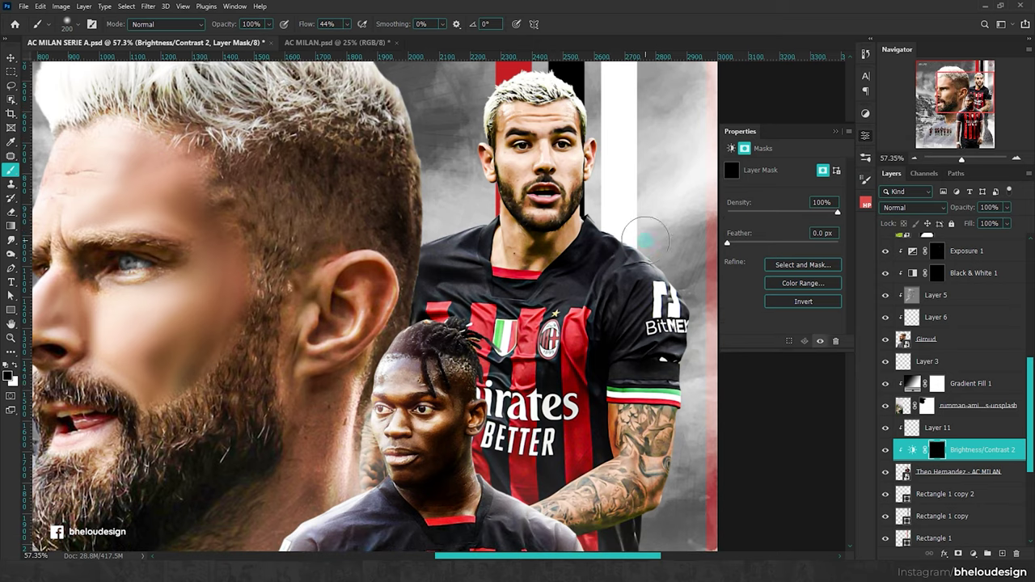
mouse_move(676, 263)
left_mouse_down()
mouse_move(659, 300)
mouse_move(685, 349)
mouse_move(684, 448)
left_mouse_up()
key("bracketleft")
key("bracketleft")
key("bracketleft")
scroll(663, 412, "down", 1)
mouse_move(649, 395)
left_mouse_down()
mouse_move(614, 437)
mouse_move(539, 470)
left_mouse_up()
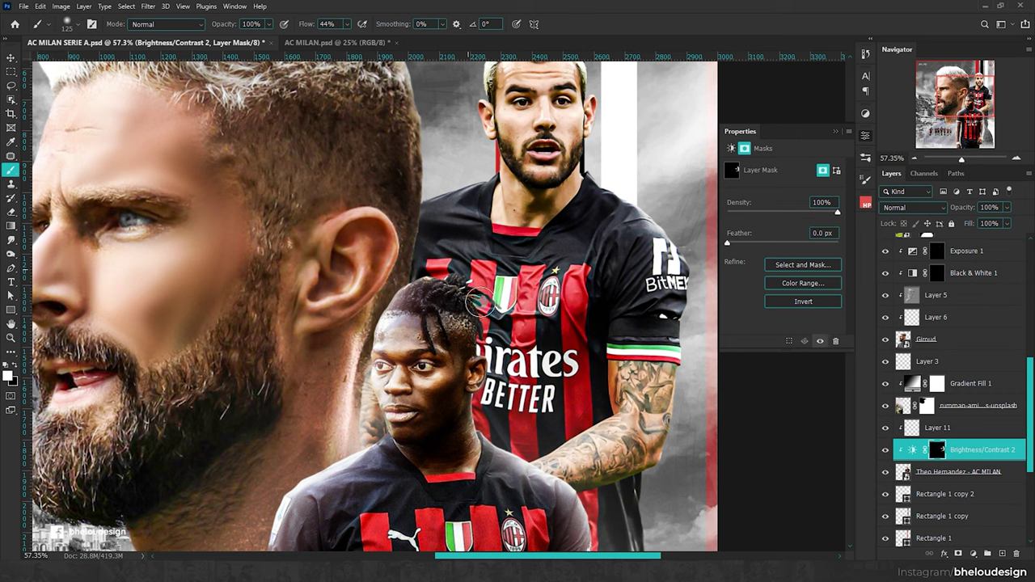
Step: Brighten Theo's nose, mouth and chin with a size-45 brush, then add empty Layer 12
scroll(478, 292, "up", 1)
scroll(503, 212, "up", 1)
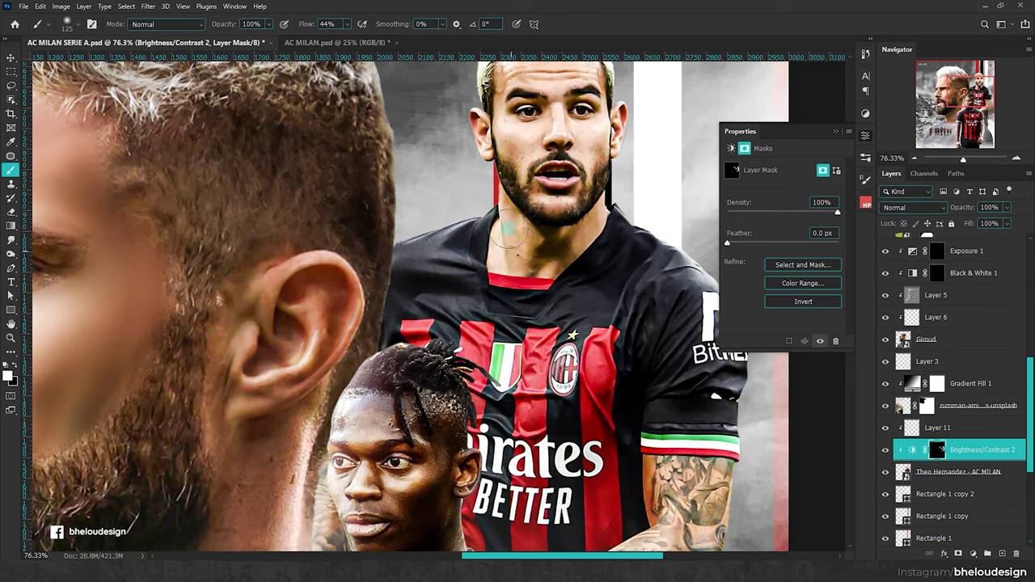
scroll(589, 120, "up", 1)
scroll(588, 120, "up", 1)
scroll(566, 162, "up", 1)
key("bracketleft")
key("bracketleft")
key("bracketleft")
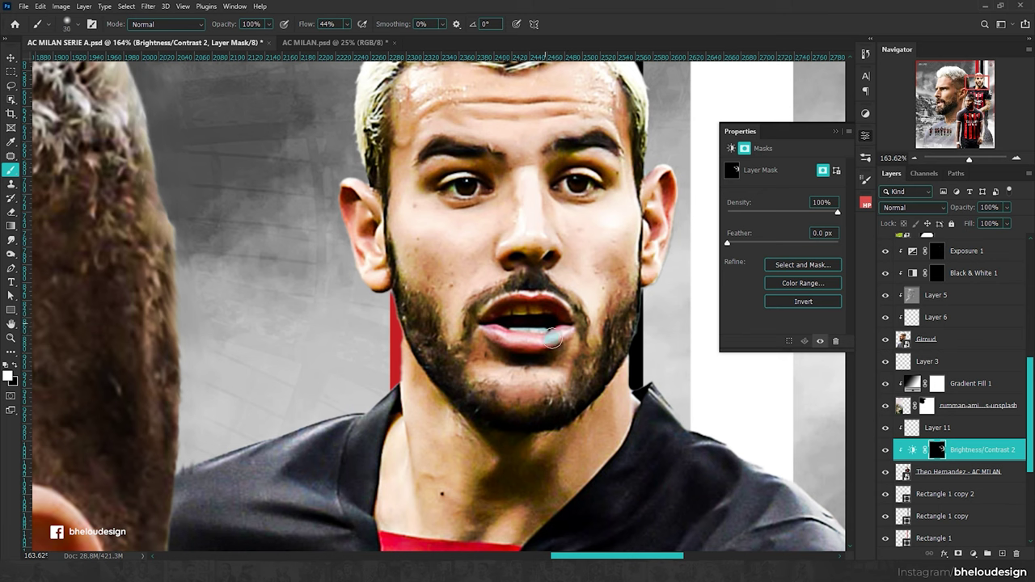
key("bracketright")
key("bracketright")
key("bracketright")
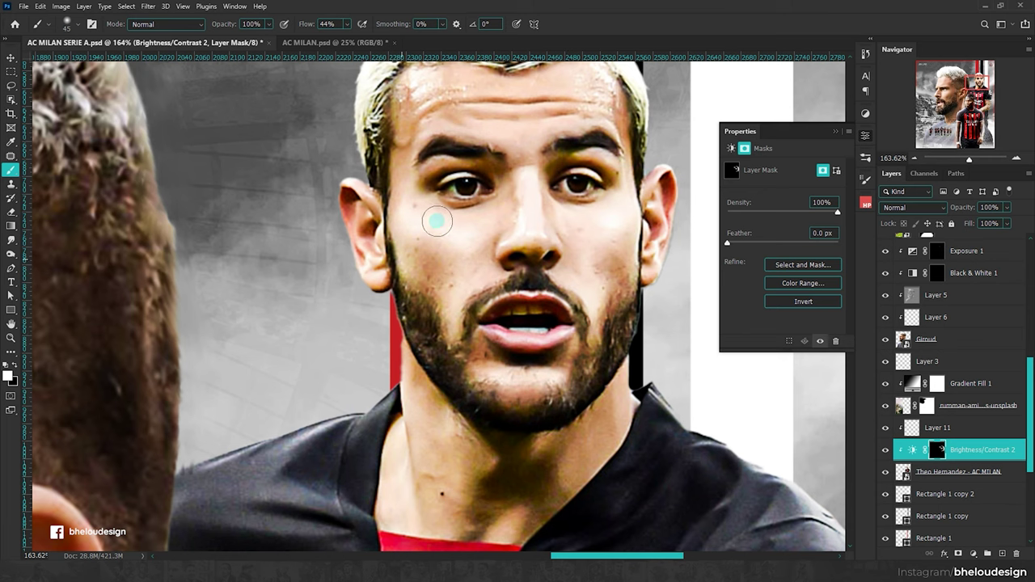
scroll(465, 182, "up", 1)
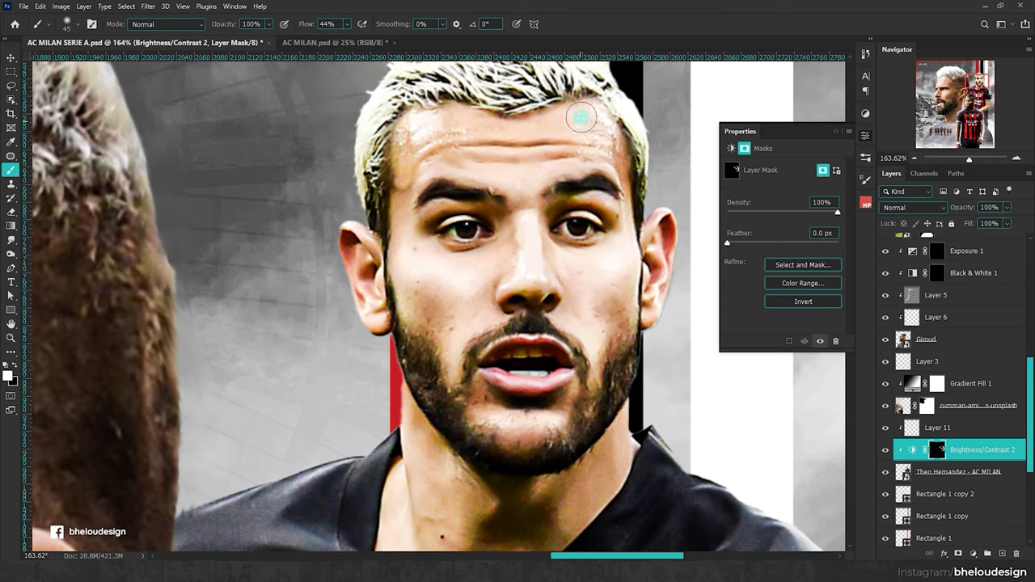
scroll(501, 101, "down", 2, "alt")
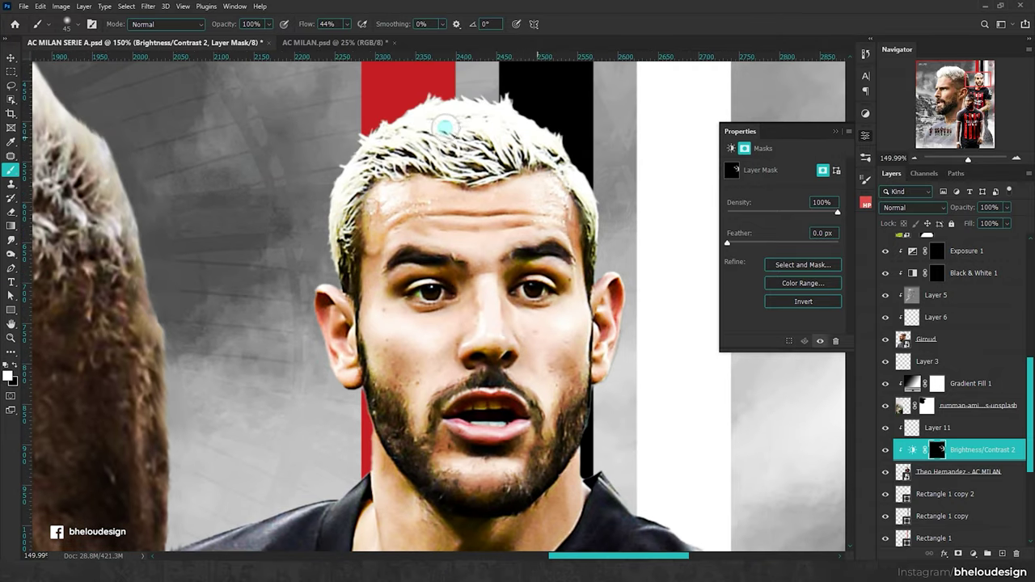
mouse_move(520, 321)
left_mouse_down()
mouse_move(478, 346)
mouse_move(503, 501)
left_mouse_up()
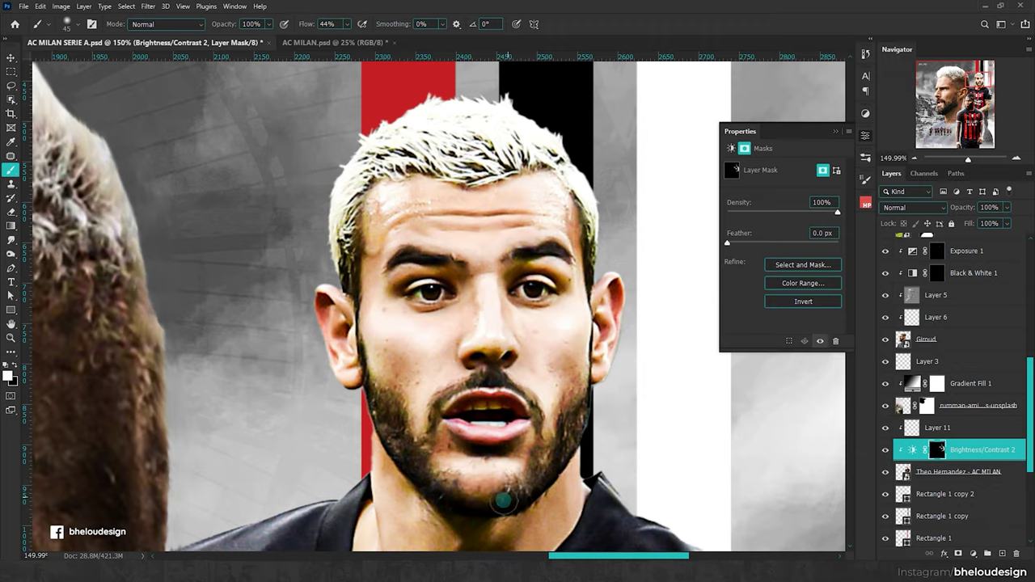
scroll(503, 502, "down", 3, "alt")
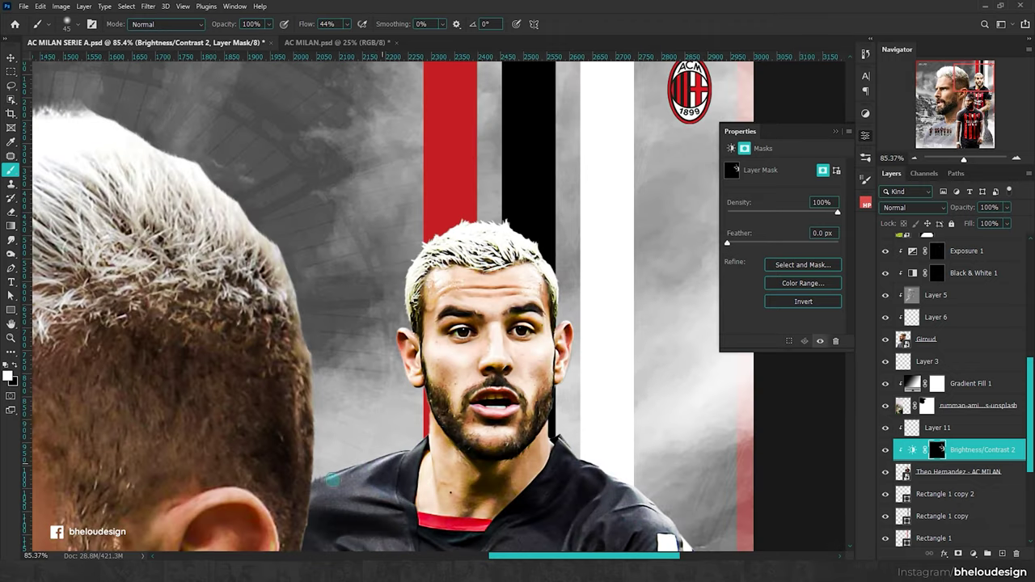
scroll(376, 480, "down", 4)
scroll(397, 381, "down", 1)
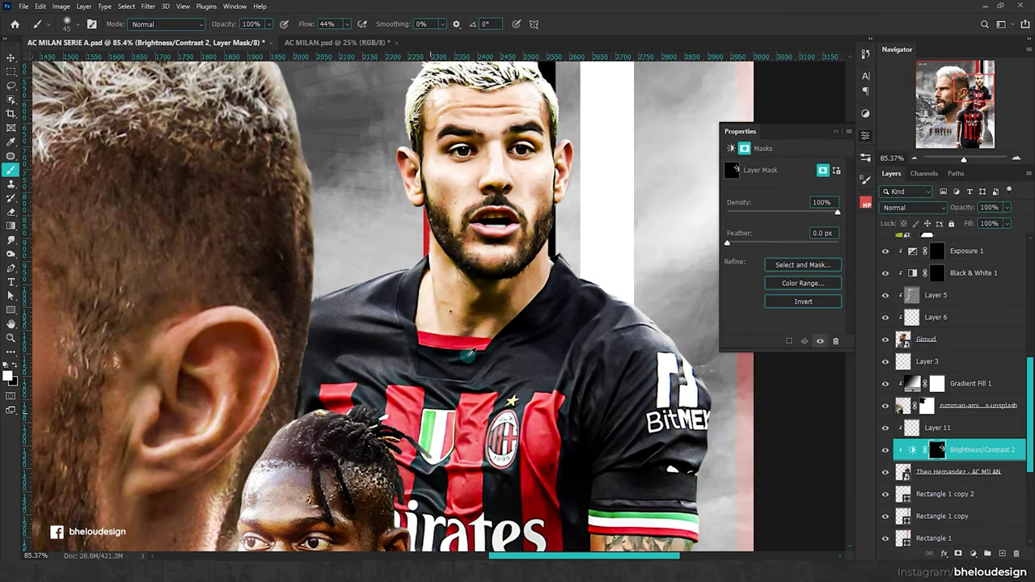
scroll(469, 352, "down", 5, "alt")
scroll(485, 363, "up", 2, "alt")
left_click(1002, 555)
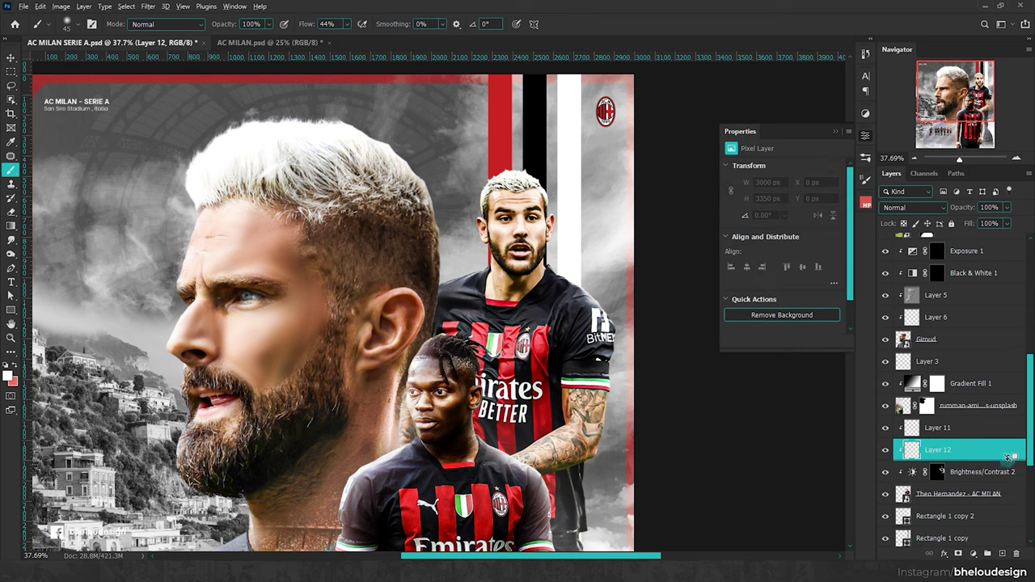
Step: Fill Layer 12 with 50% grey and set its blend mode to Overlay
key("shift+F5")
key("Return")
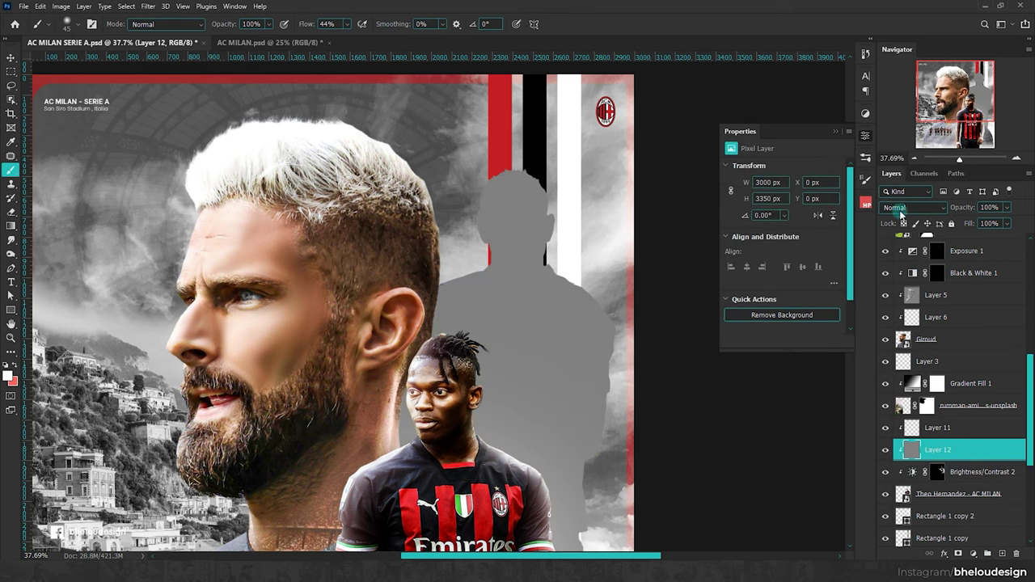
left_click(901, 215)
left_click(902, 356)
Step: Dodge Theo's tattooed arm and shirt-sleeve highlights with a size-100 brush at Midtones, 30%
left_click(11, 253)
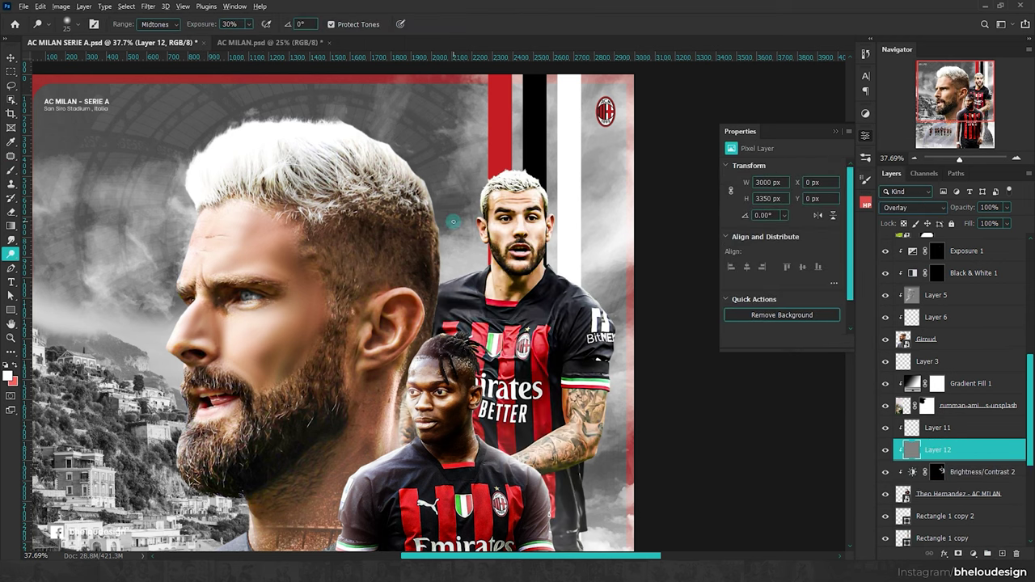
scroll(453, 221, "up", 5)
left_click(836, 131)
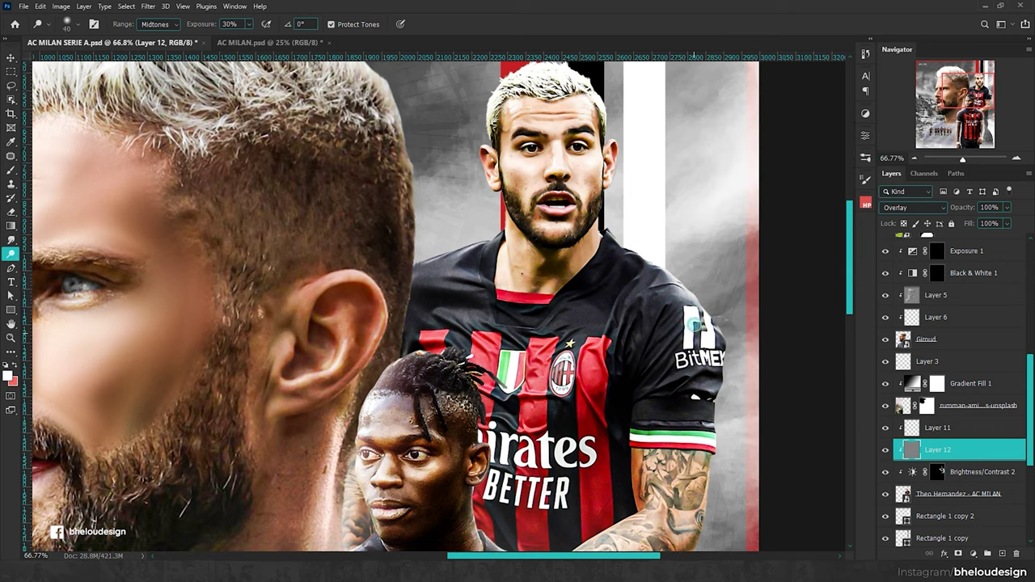
key("bracketleft")
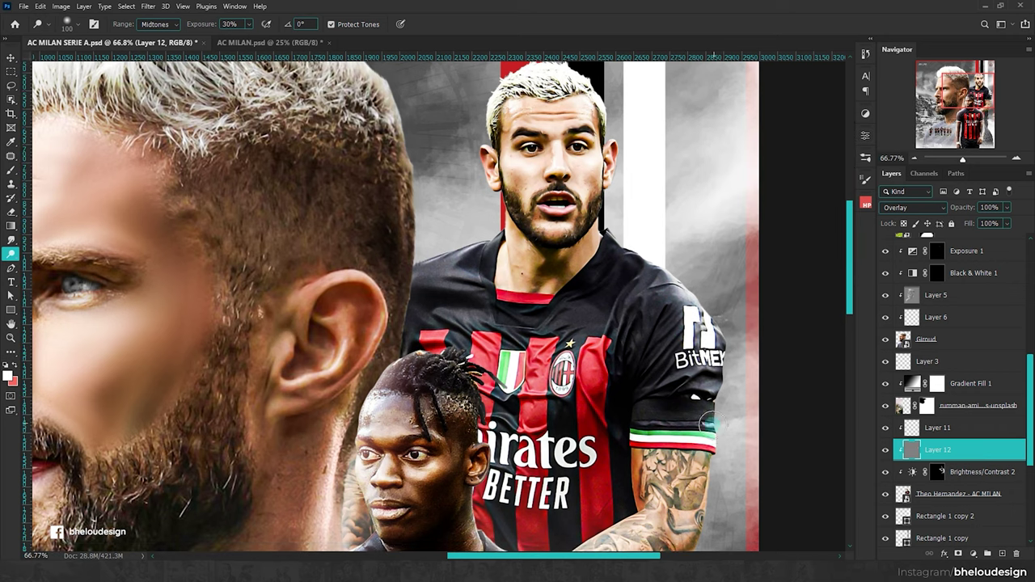
scroll(716, 408, "down", 2)
left_click_drag(716, 408, 619, 473)
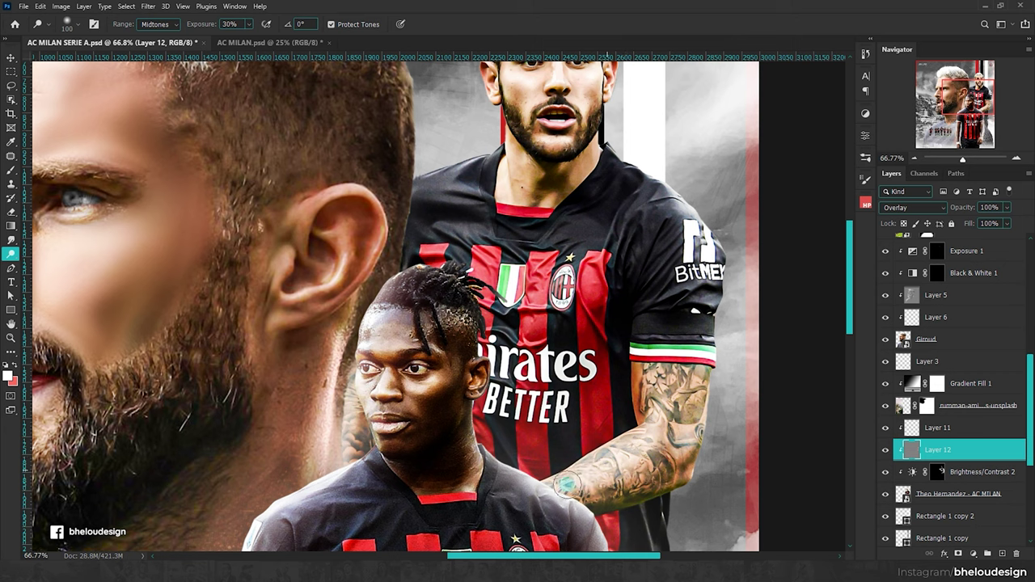
left_click_drag(656, 437, 611, 310)
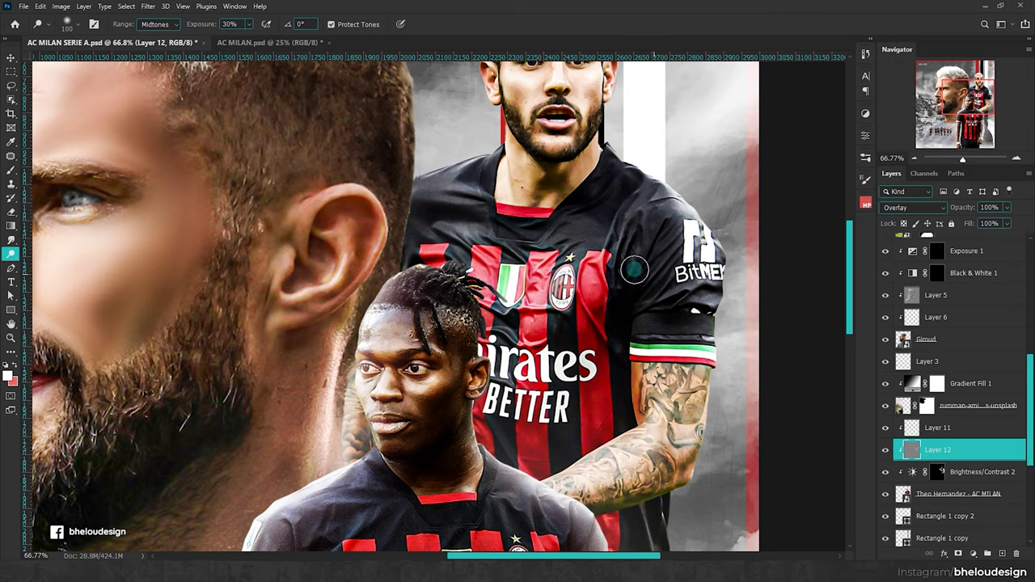
scroll(502, 159, "down", 2)
scroll(502, 160, "up", 1)
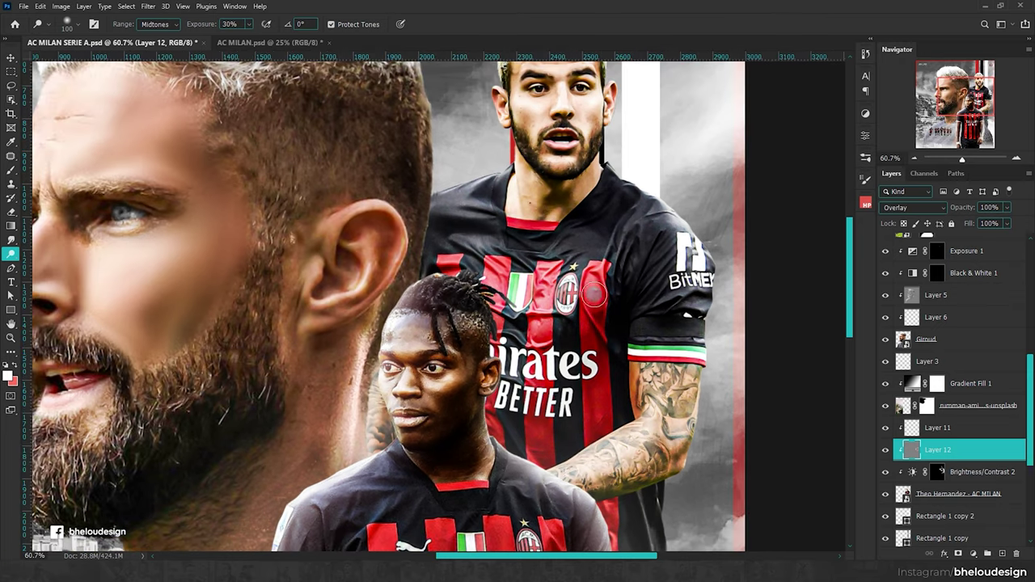
scroll(502, 235, "down", 3)
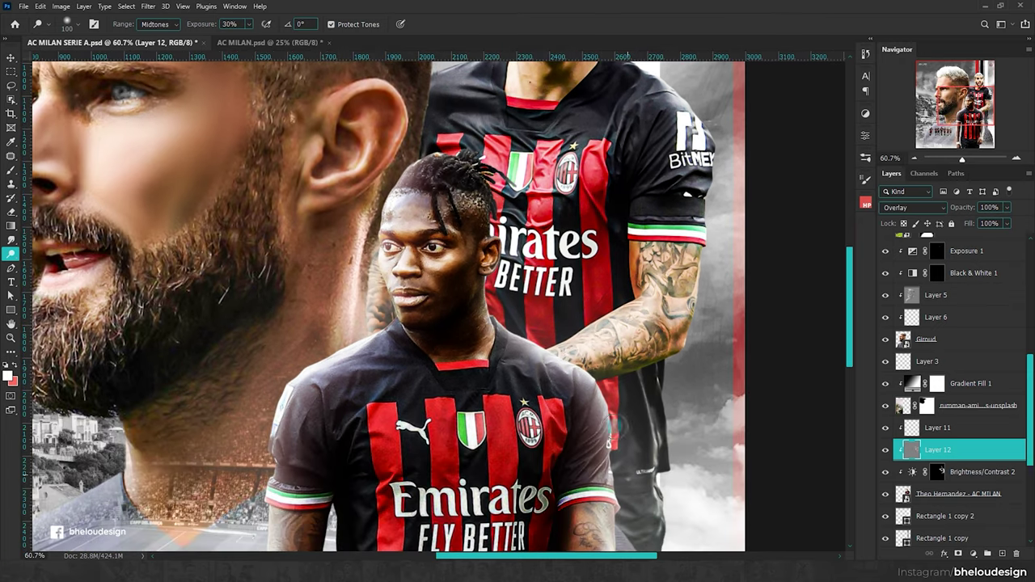
scroll(647, 494, "up", 3)
Step: Burn the shadow beside Theo's neck and collar on Layer 12 at Shadows, 20% exposure
right_click(11, 254)
left_click(57, 264)
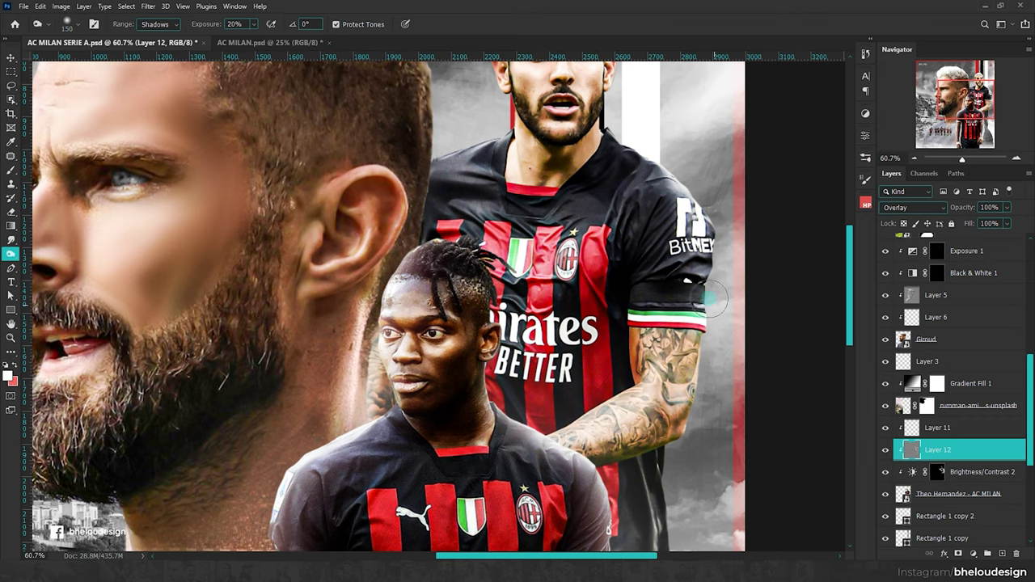
scroll(631, 308, "down", 2)
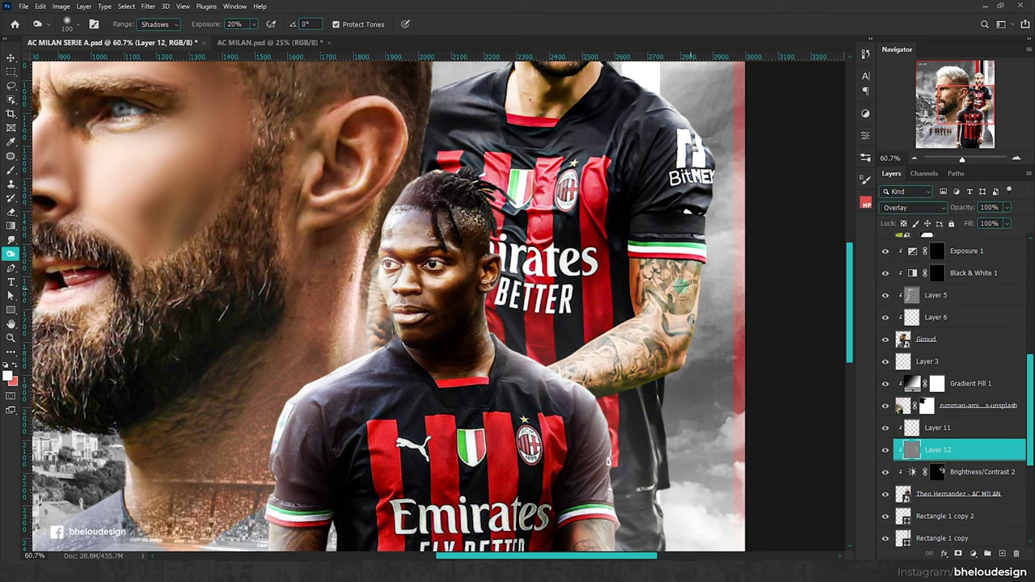
scroll(605, 387, "down", 1)
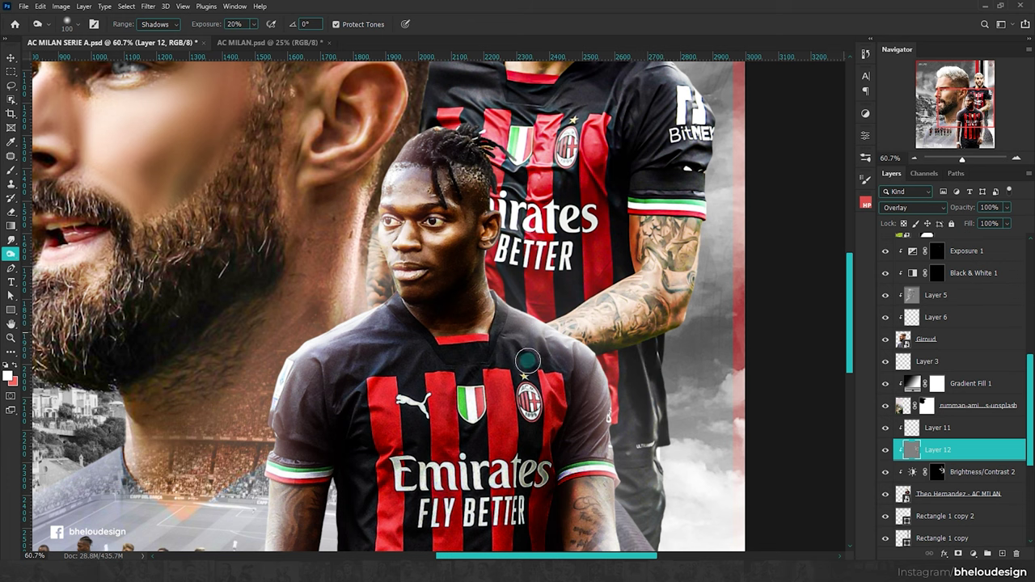
scroll(484, 328, "up", 3)
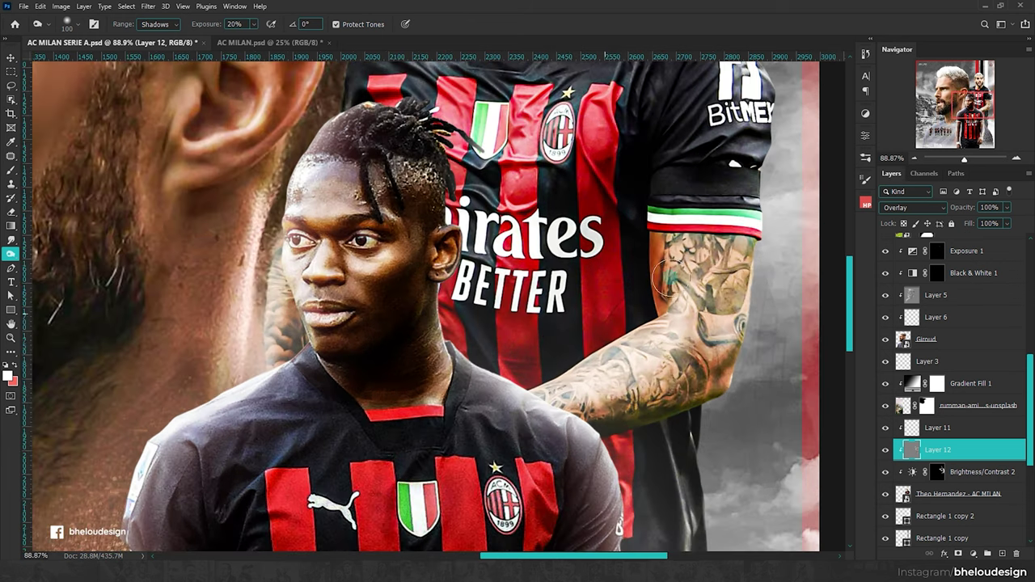
scroll(646, 238, "up", 2)
scroll(645, 237, "up", 3)
scroll(598, 173, "up", 1)
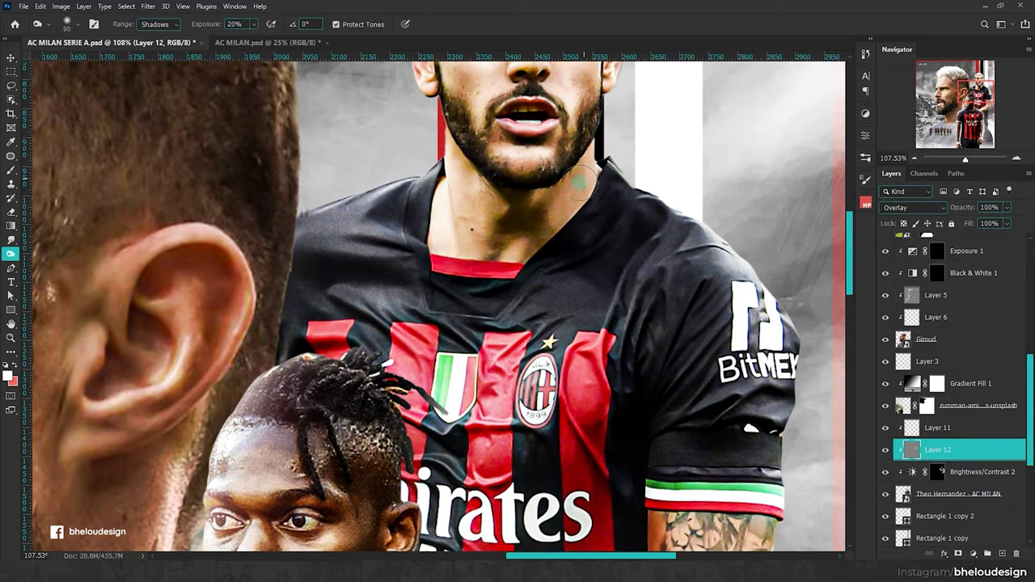
left_click_drag(558, 243, 558, 207)
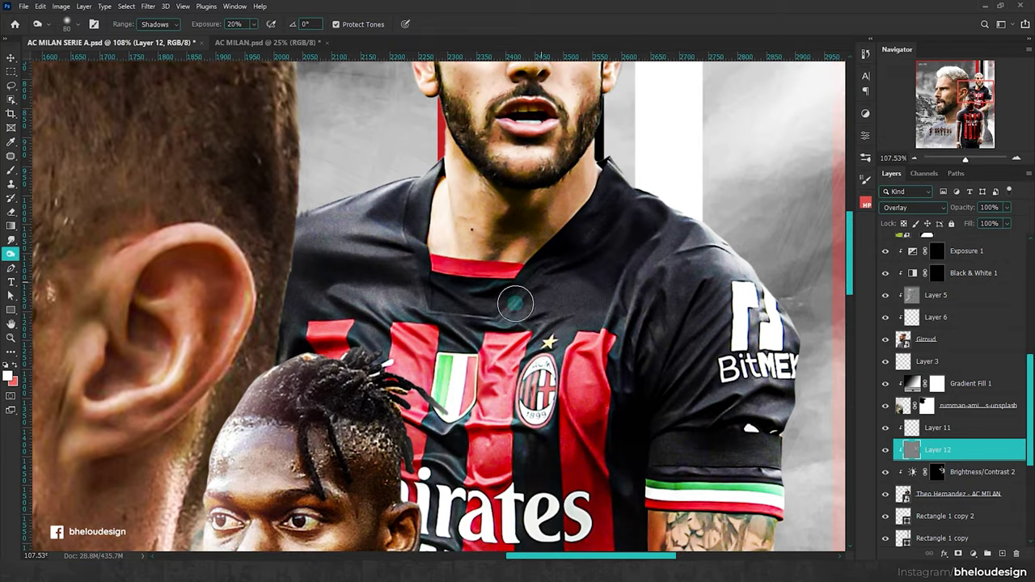
Step: Toggle Layer 12's visibility to compare the toning, then add a new empty layer
scroll(517, 220, "up", 3)
scroll(561, 143, "up", 3)
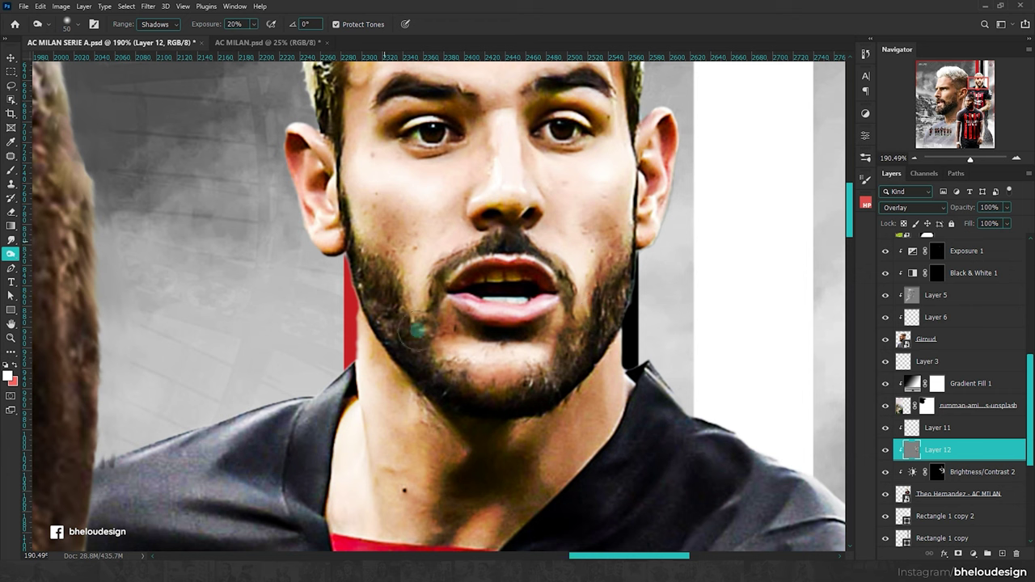
scroll(486, 234, "up", 1)
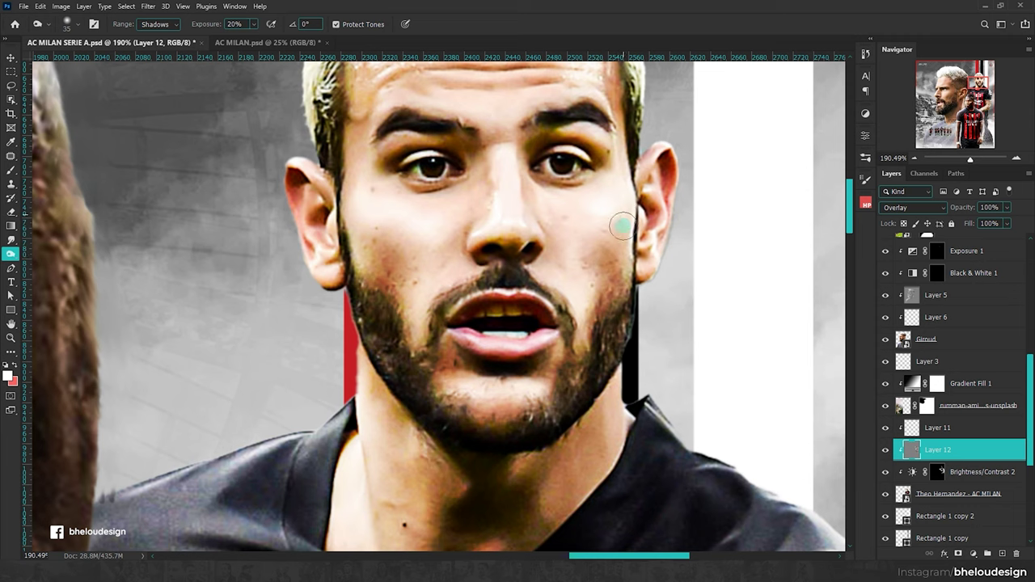
scroll(593, 219, "up", 2)
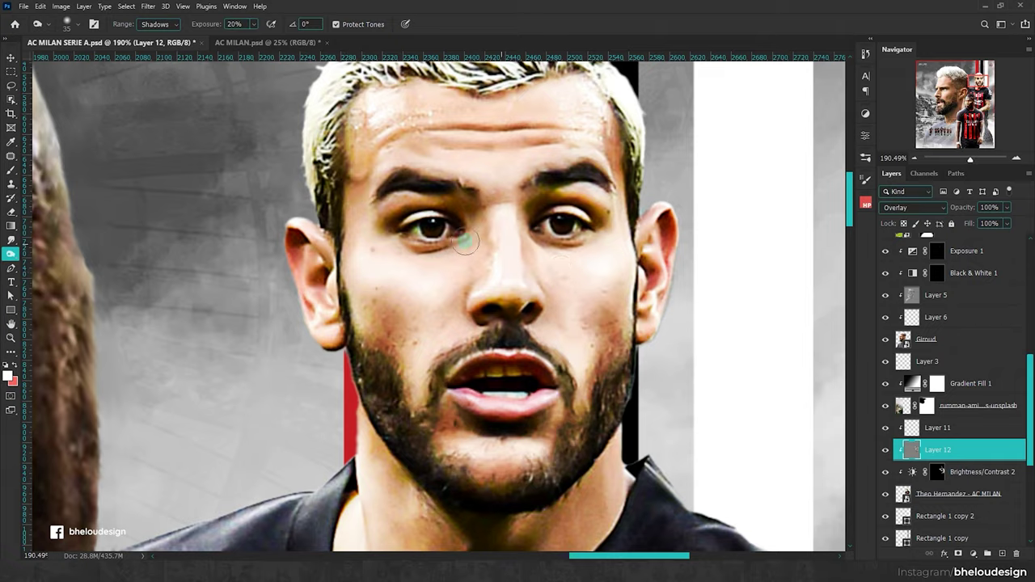
scroll(510, 246, "down", 6)
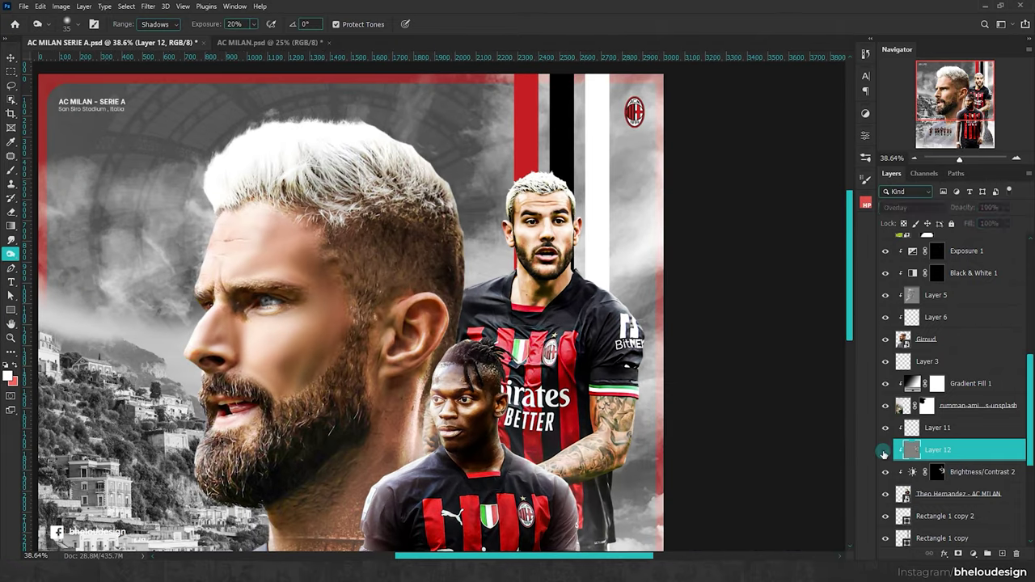
left_click(884, 452)
left_click(1003, 551)
Step: Set Layer 13 to Linear Dodge (Add) and take a soft brush at size 250
left_click(912, 207)
left_click(917, 324)
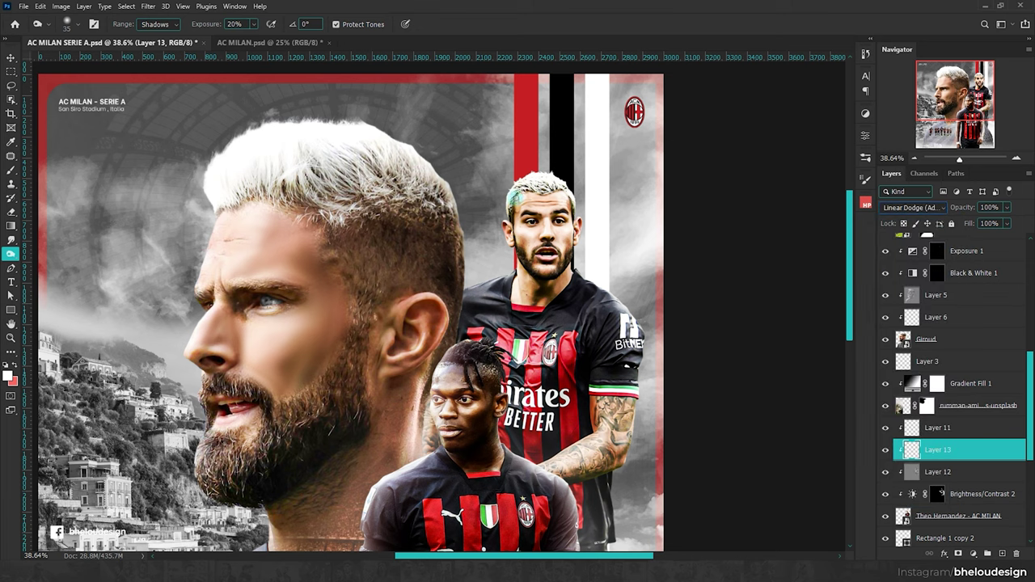
left_click(11, 170)
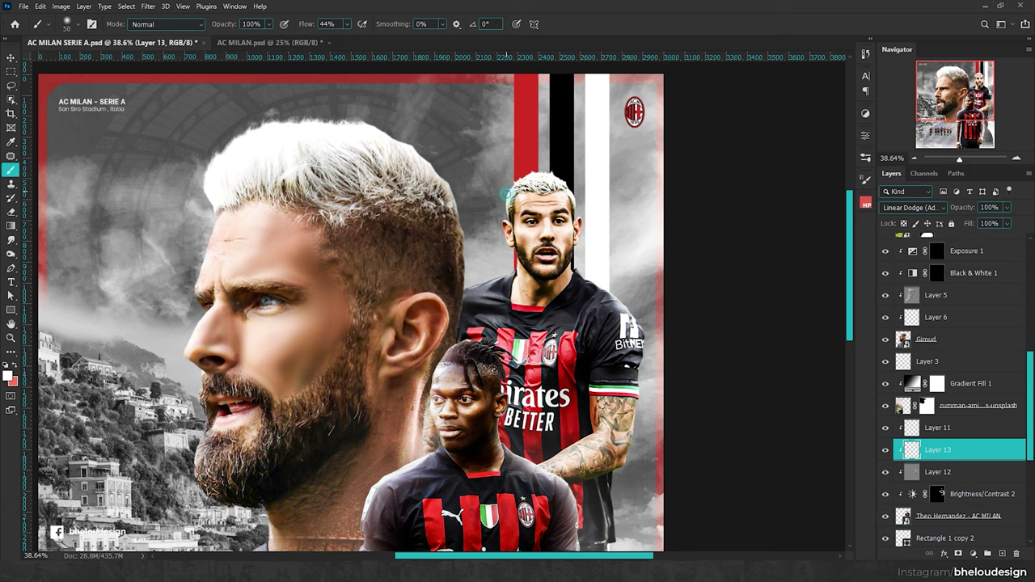
key("bracketleft")
key("bracketleft")
key("bracketleft")
Step: Paint soft glow beside Theo's head and along the poster's right edge
left_click(599, 227)
left_click_drag(600, 228, 637, 288)
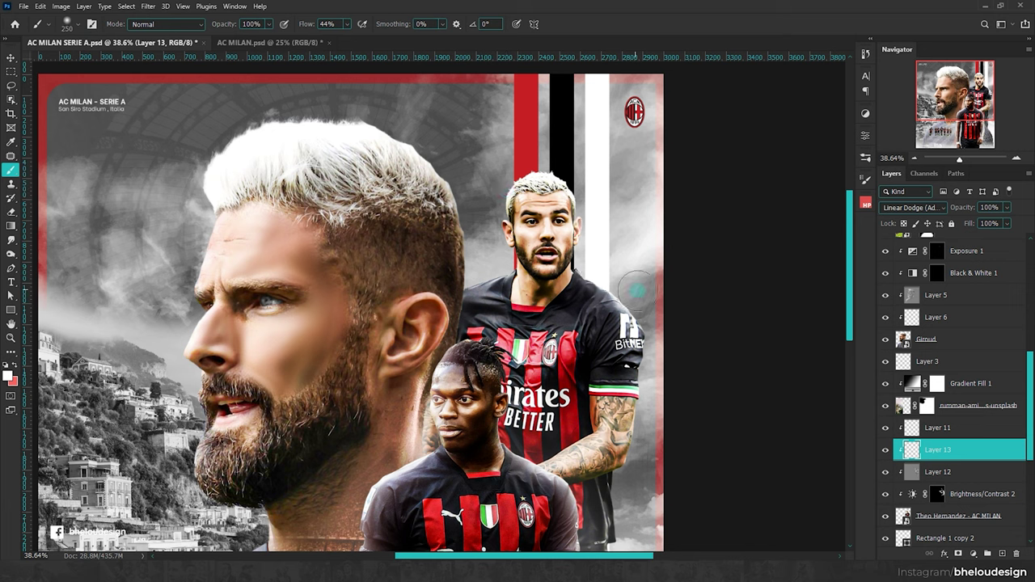
left_click_drag(662, 332, 681, 420)
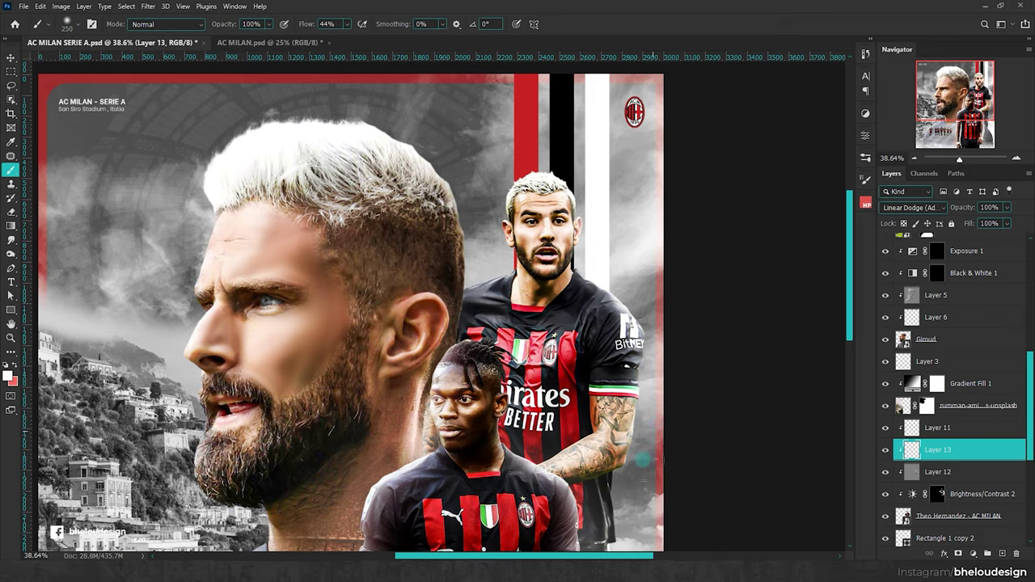
scroll(681, 420, "down", 1)
scroll(681, 420, "down", 2)
mouse_move(681, 420)
left_mouse_down()
mouse_move(642, 418)
mouse_move(633, 361)
mouse_move(668, 272)
left_mouse_up()
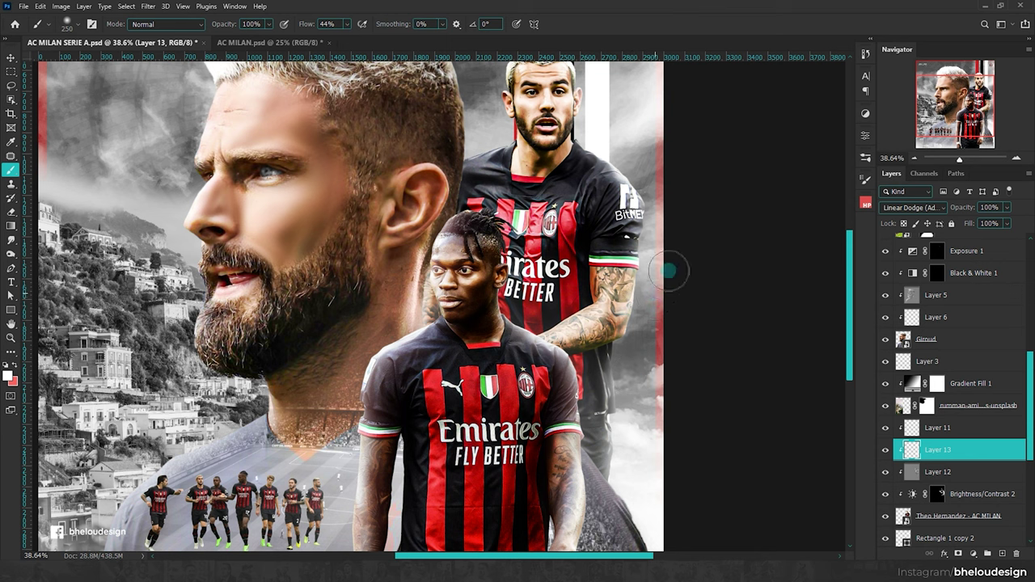
Step: Brighten the background beside Theo and left of his neck, then shrink the brush to 70
scroll(668, 272, "up", 2)
scroll(578, 179, "up", 2)
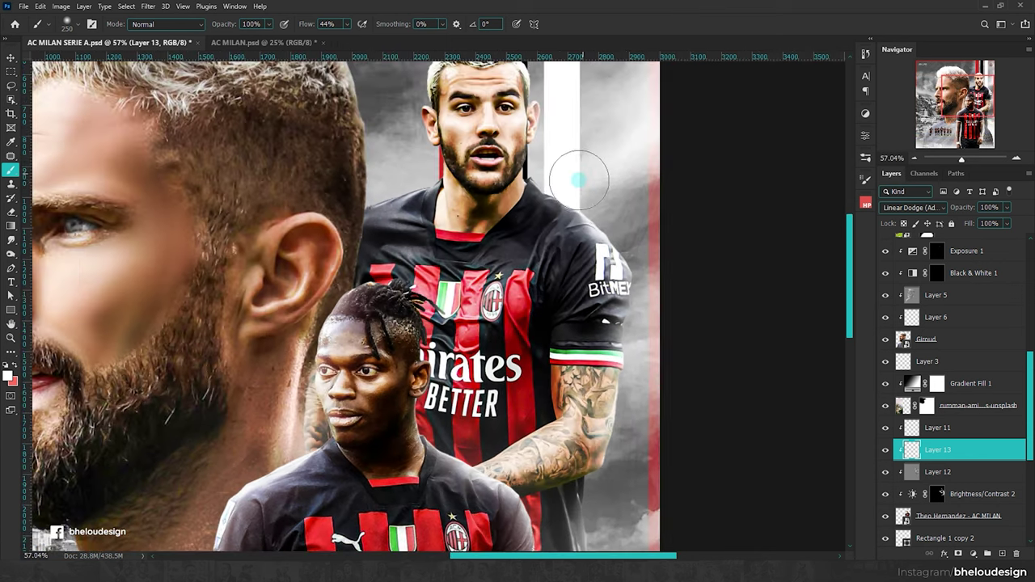
left_click_drag(578, 180, 595, 251)
scroll(437, 93, "up", 3)
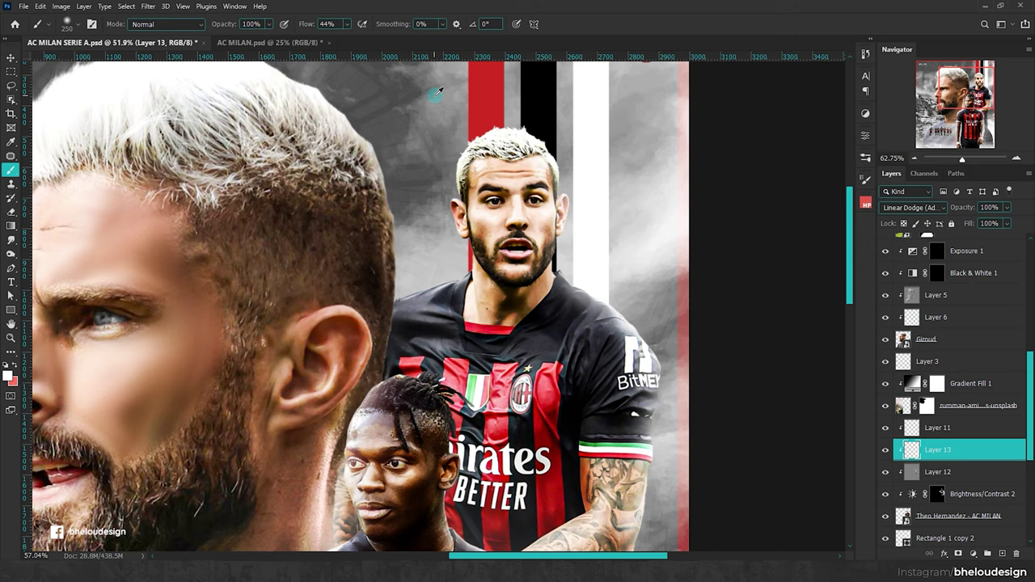
scroll(437, 93, "up", 1)
mouse_move(420, 300)
left_mouse_down()
mouse_move(369, 313)
mouse_move(460, 259)
mouse_move(441, 246)
mouse_move(477, 210)
mouse_move(509, 339)
mouse_move(477, 347)
left_mouse_up()
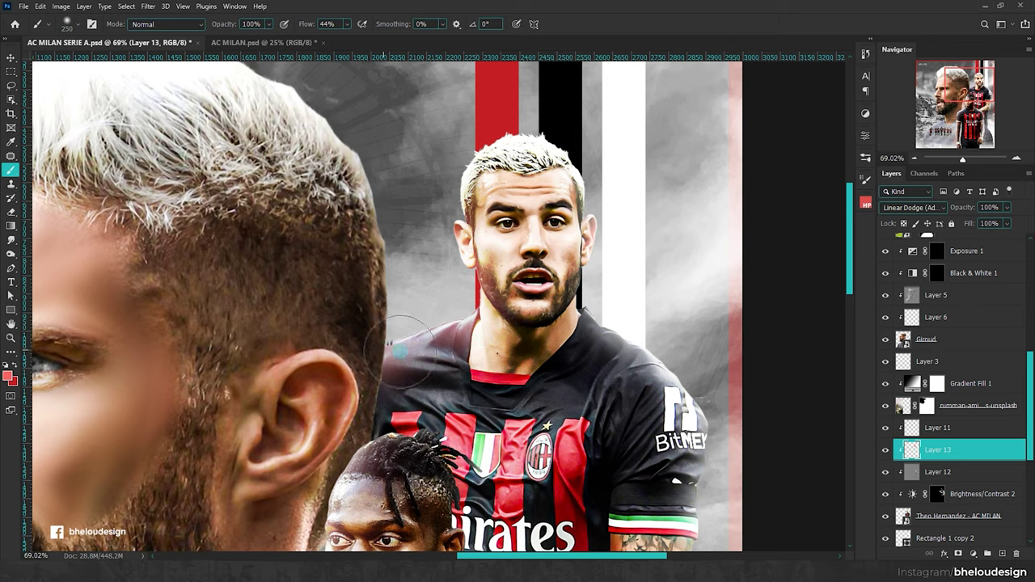
scroll(671, 324, "down", 4)
scroll(627, 324, "up", 3)
key("bracketleft")
key("bracketleft")
key("bracketleft")
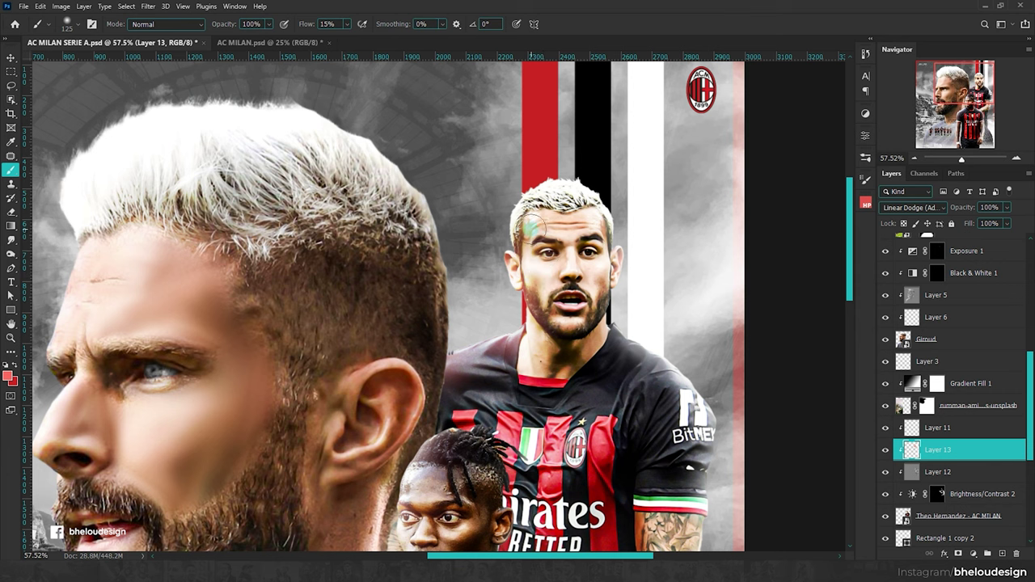
scroll(635, 266, "down", 3)
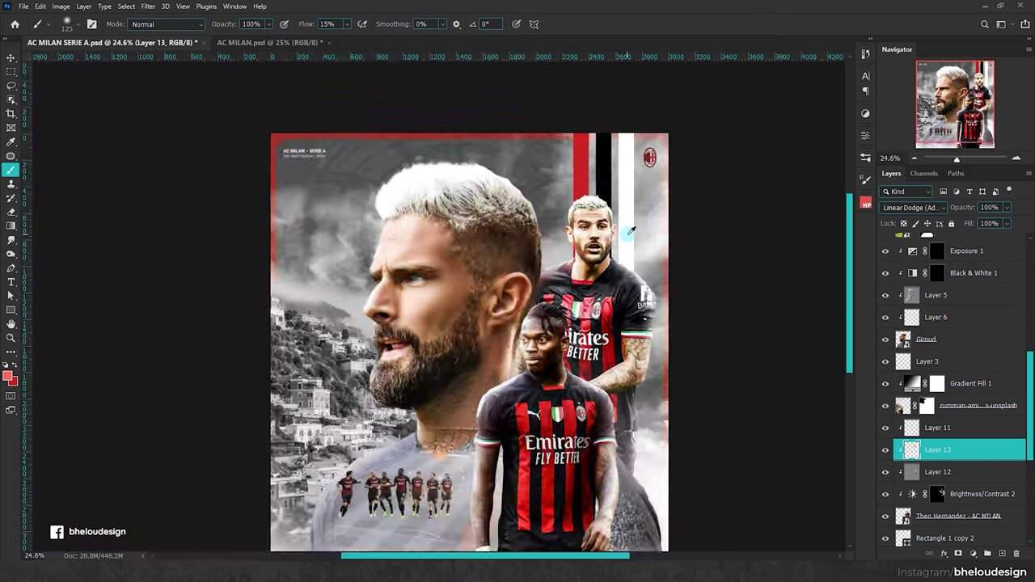
scroll(574, 216, "up", 4)
scroll(574, 216, "up", 2)
Step: Add a Black & White adjustment above Layer 13, invert its mask, and raise Yellows to 167
left_click(973, 553)
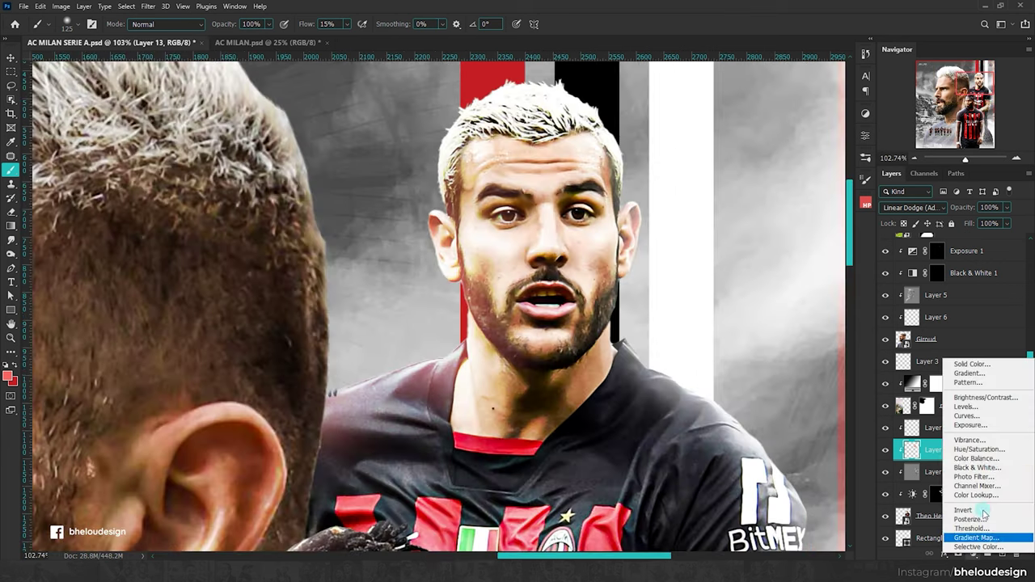
left_click(1001, 468)
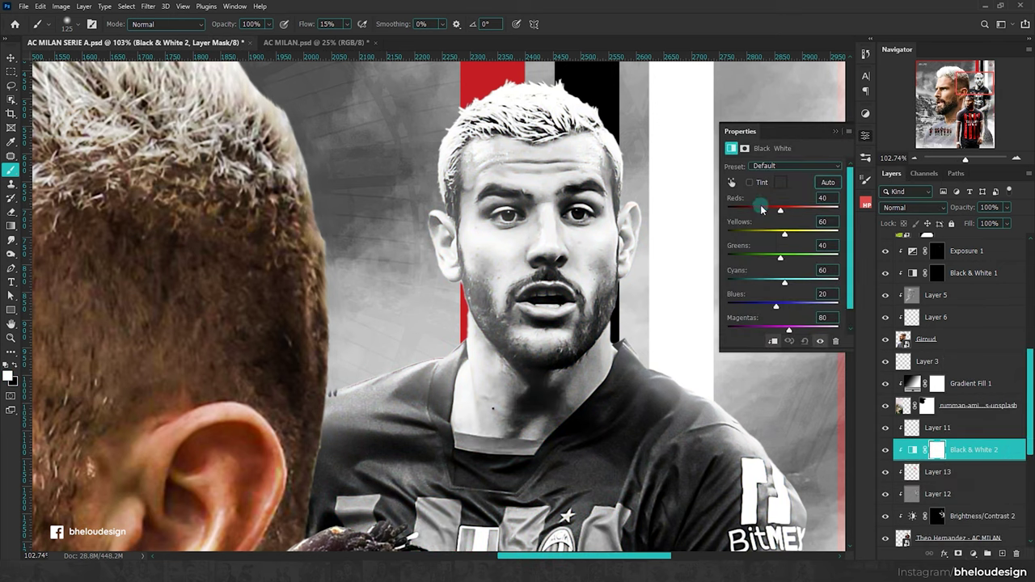
key("ctrl+i")
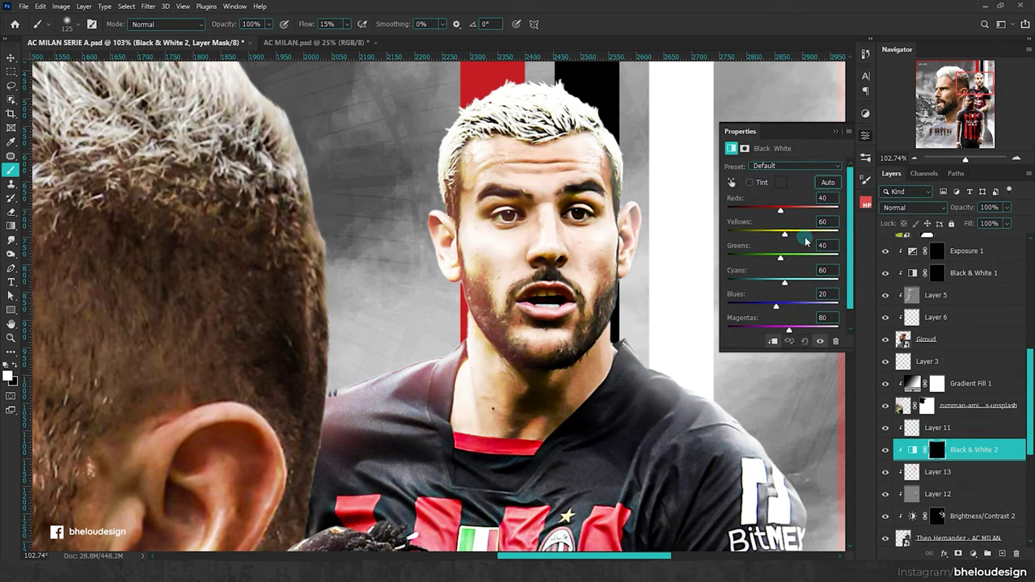
left_click(806, 240)
scroll(592, 206, "up", 2)
scroll(591, 206, "up", 3)
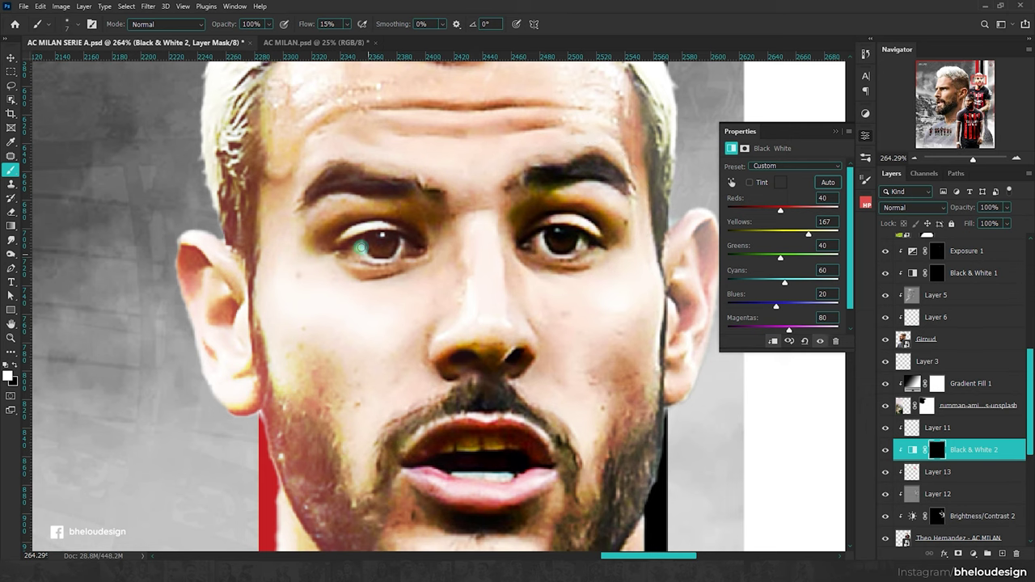
scroll(359, 241, "down", 3)
scroll(439, 202, "up", 3)
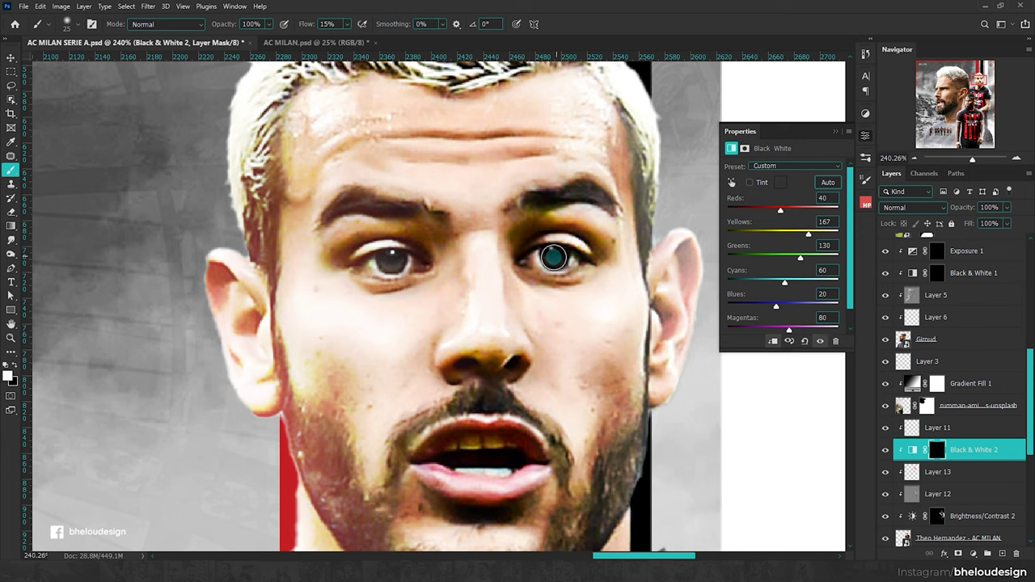
scroll(553, 257, "down", 3)
scroll(474, 222, "up", 1)
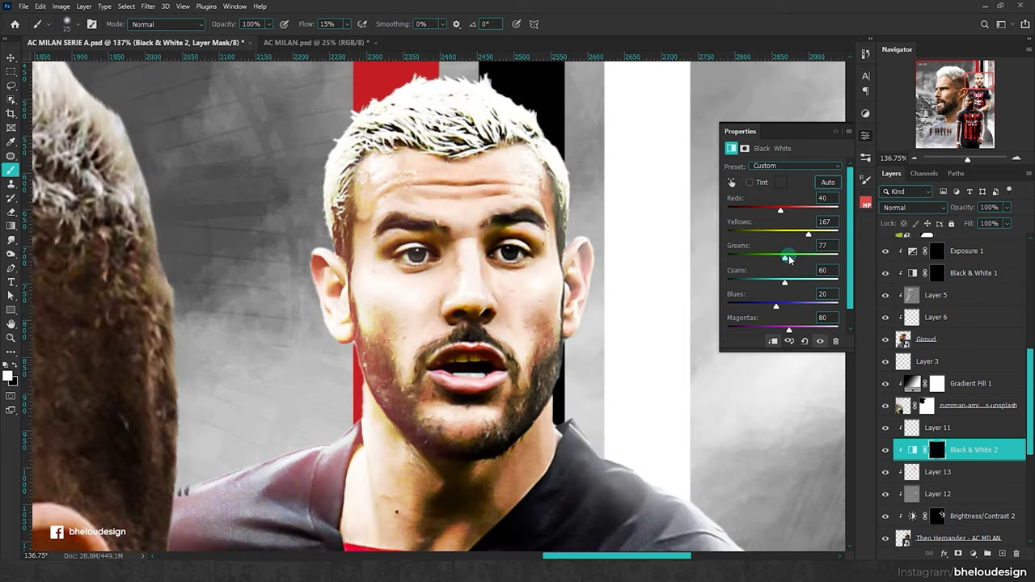
Step: Raise the Black & White Yellows value to 208, then select Layer 8 with the Move tool
mouse_move(773, 233)
left_mouse_down()
mouse_move(819, 234)
mouse_move(809, 210)
left_mouse_up()
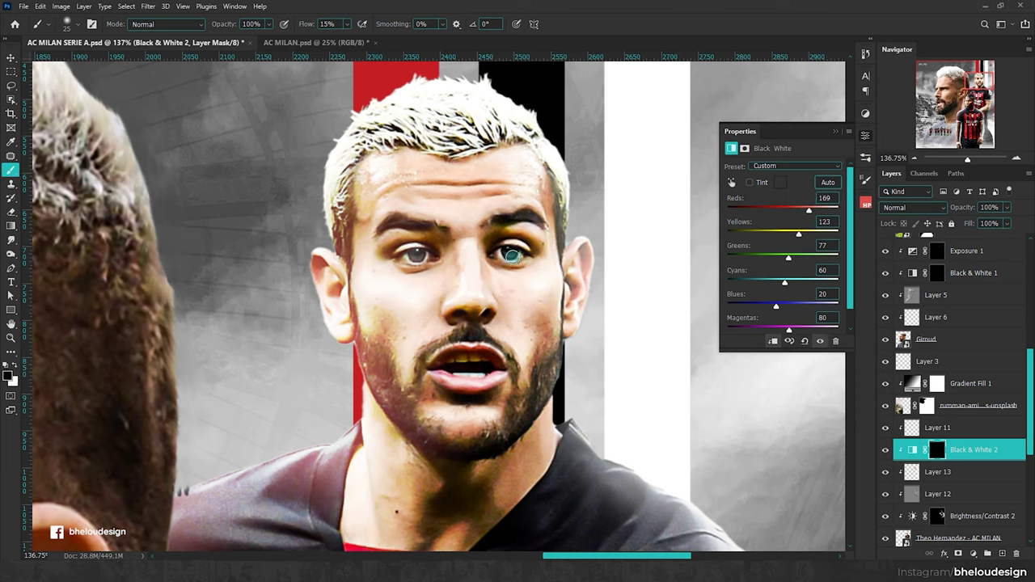
scroll(512, 251, "down", 5)
scroll(495, 304, "up", 4)
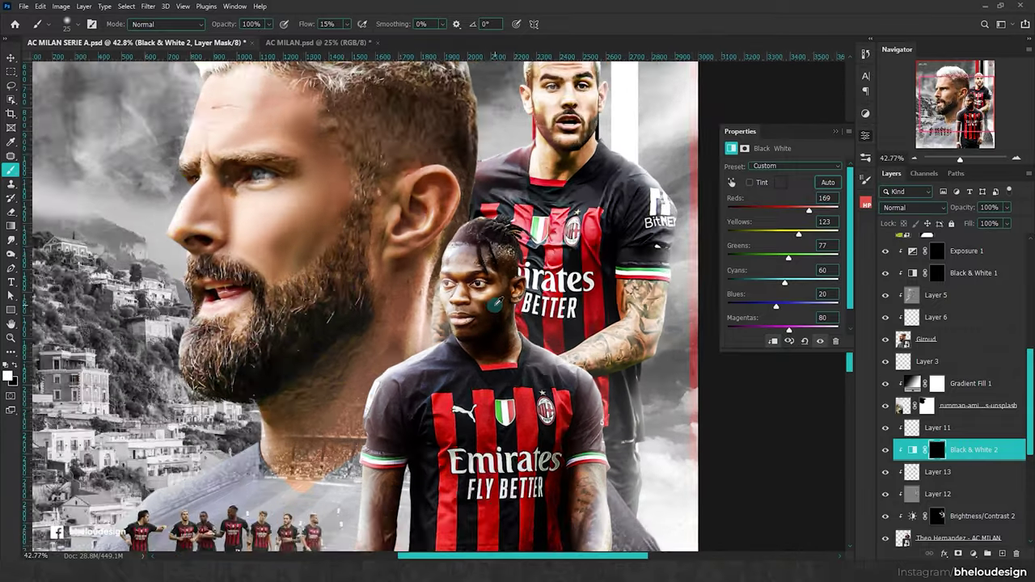
key("v")
left_click(495, 304)
Step: Add a black-masked Black & White layer above Layer 8 with Yellows 164 and Reds 183
scroll(954, 364, "up", 2)
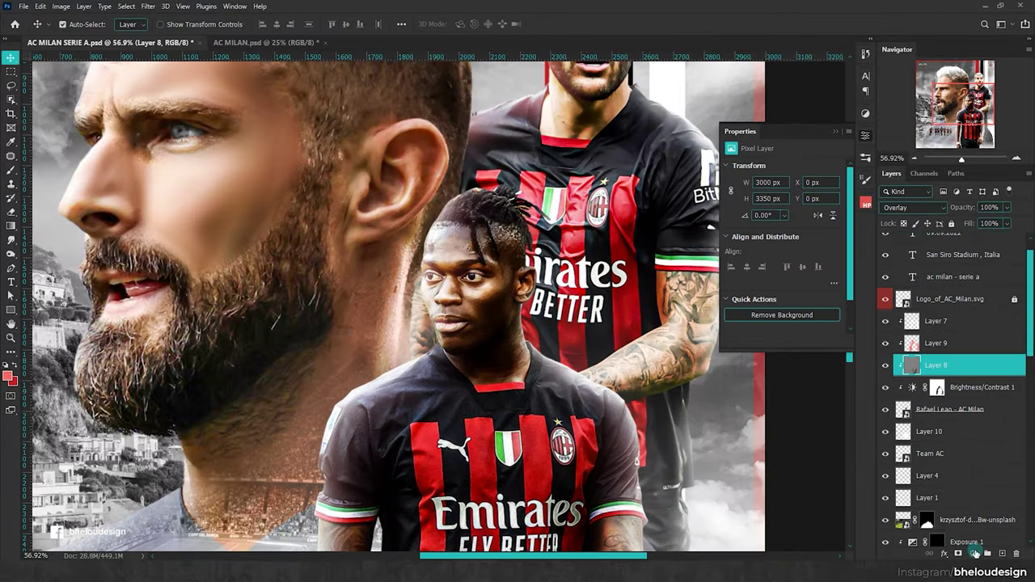
left_click(973, 553)
left_click(992, 467)
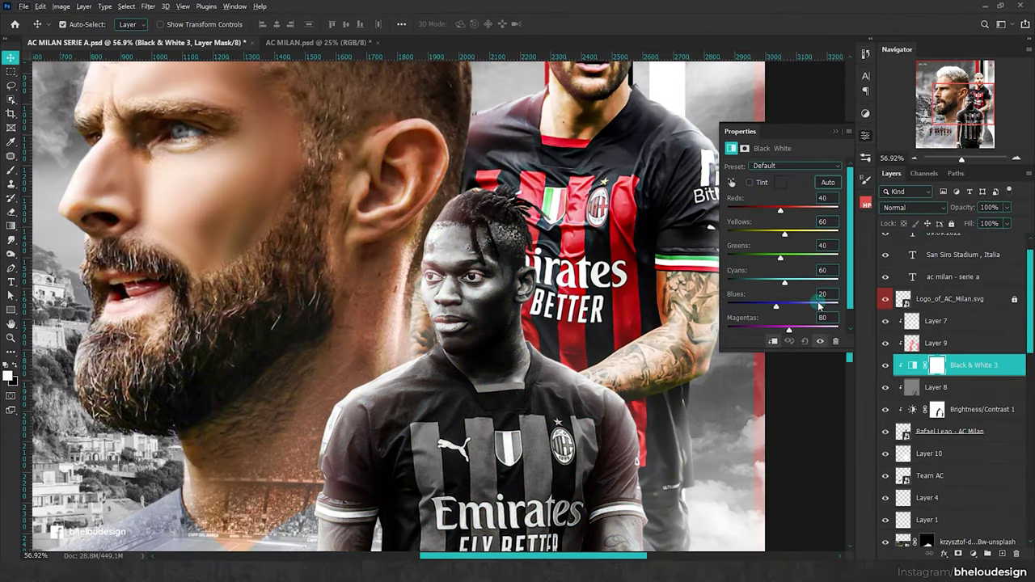
key("ctrl+i")
scroll(497, 287, "up", 8)
key("b")
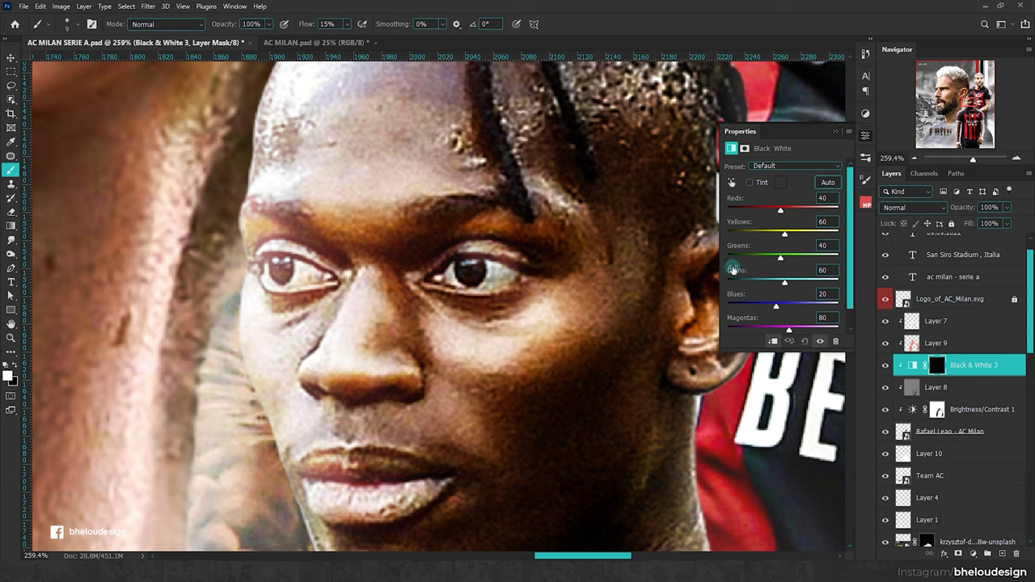
left_click_drag(785, 234, 808, 232)
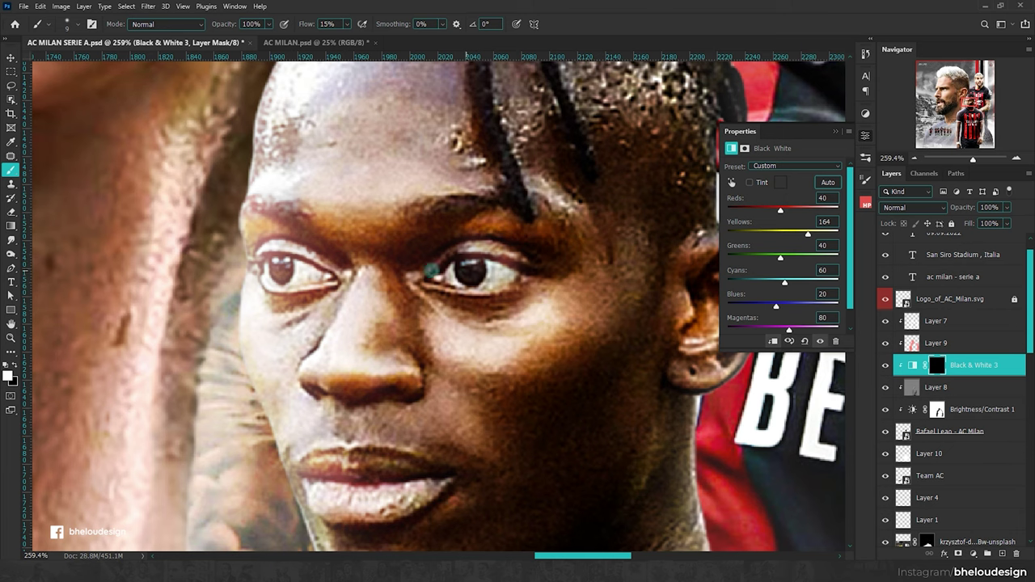
left_click_drag(782, 211, 814, 210)
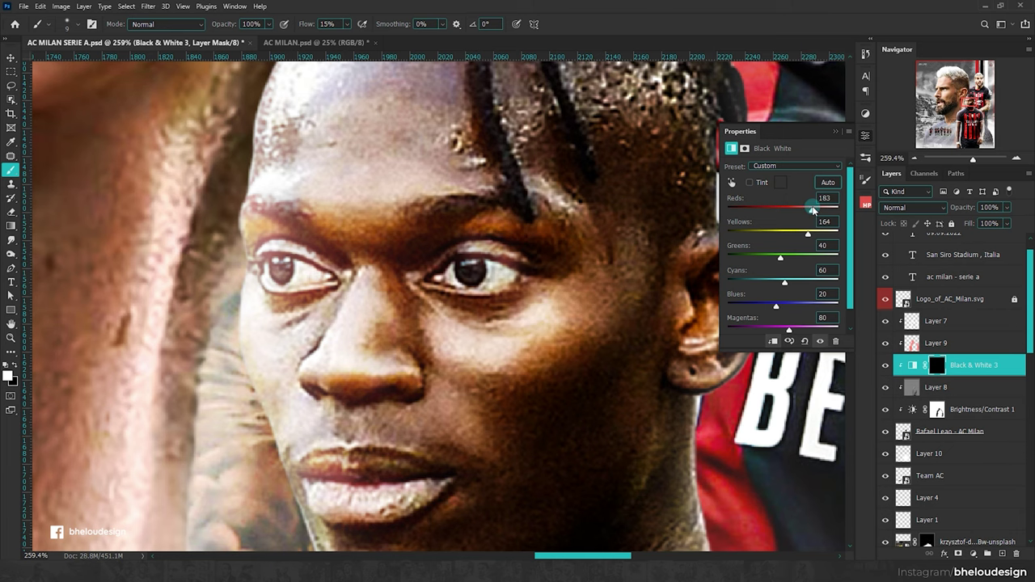
scroll(567, 236, "down", 3)
Step: Add a Hue/Saturation layer with Colorize on, raised saturation, and an inverted black mask
left_click(972, 553)
left_click(1009, 446)
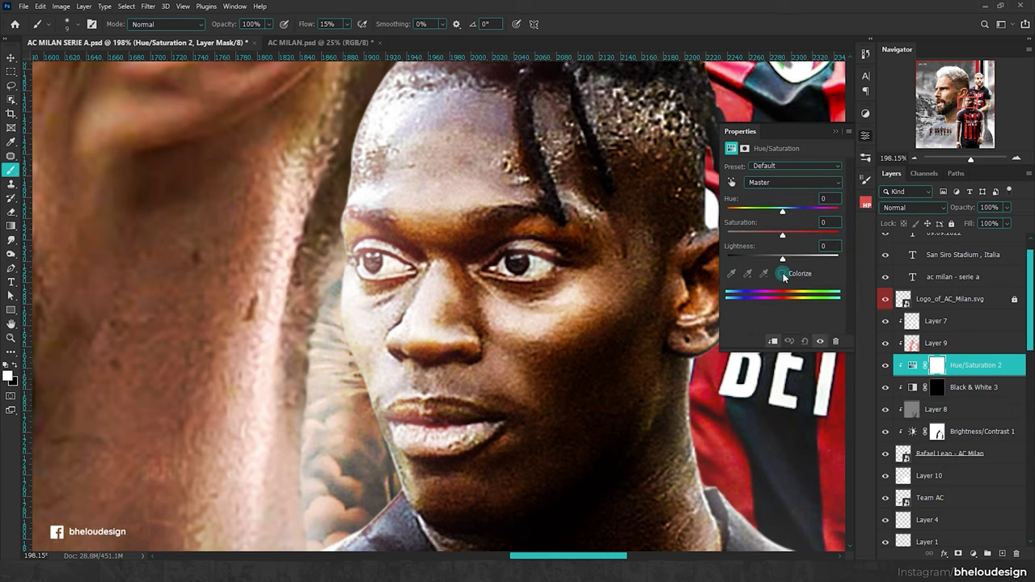
left_click(783, 272)
left_click_drag(757, 225, 758, 226)
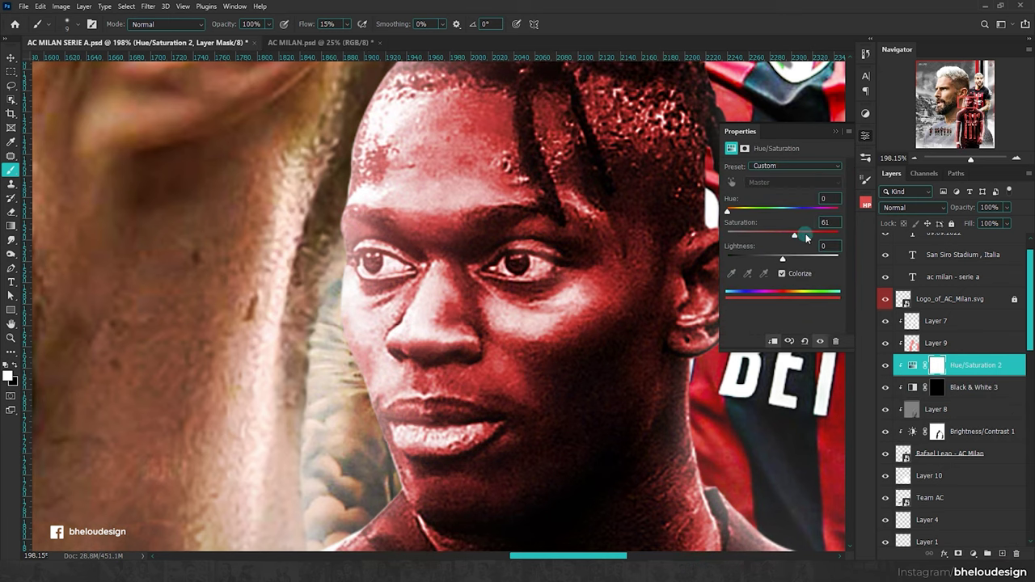
key("ctrl+i")
scroll(486, 259, "up", 2)
scroll(485, 259, "up", 1)
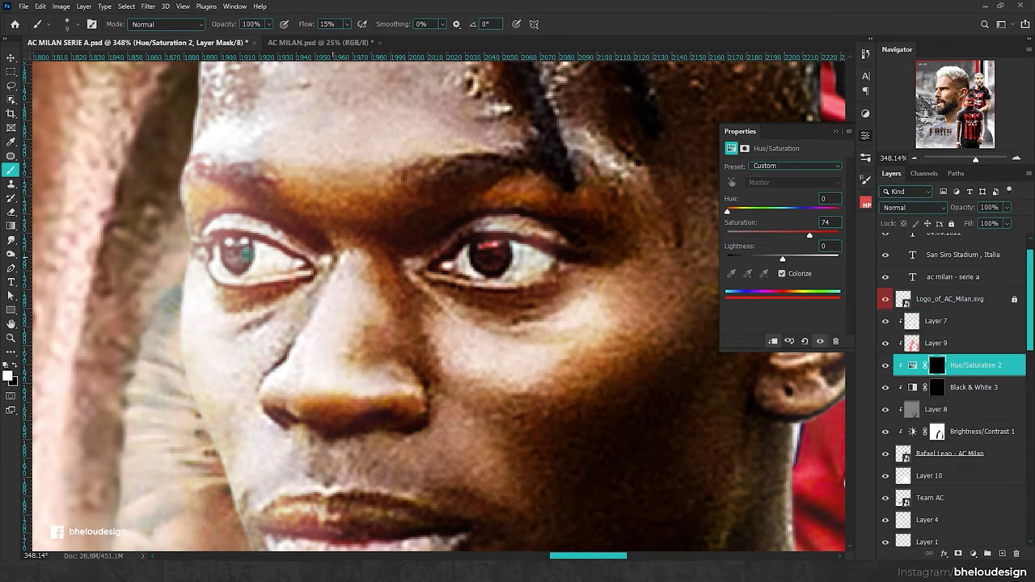
scroll(522, 236, "down", 7)
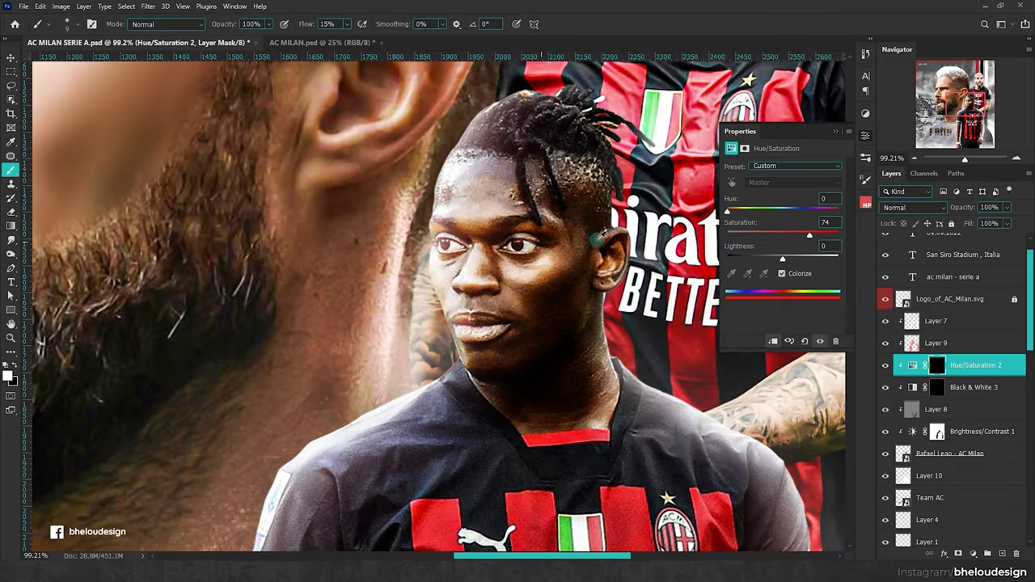
left_click_drag(809, 235, 831, 236)
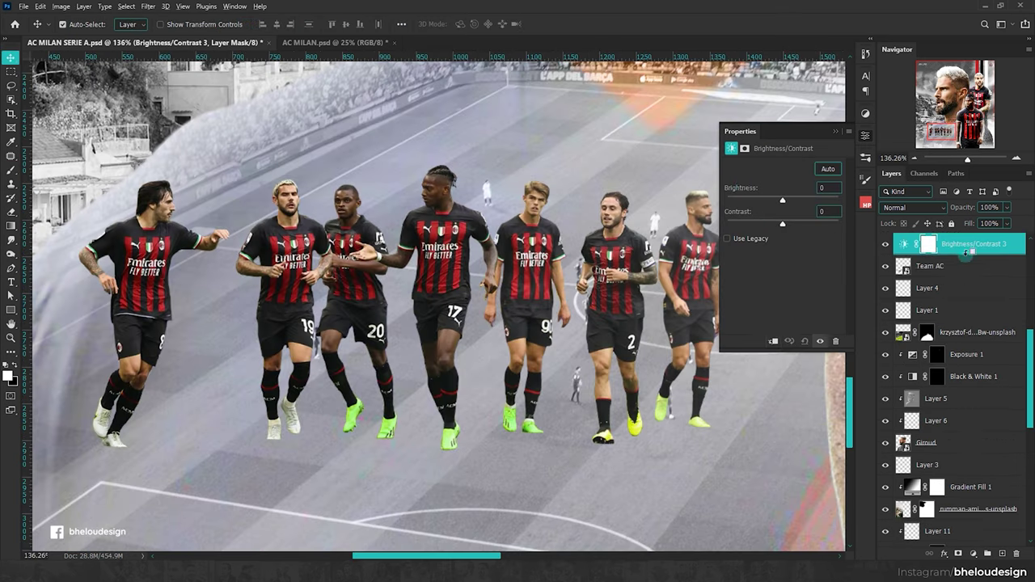
Step: Clip Brightness/Contrast 3 to Team AC and lower its brightness to -52
left_click(966, 252, "alt")
left_click_drag(782, 200, 766, 200)
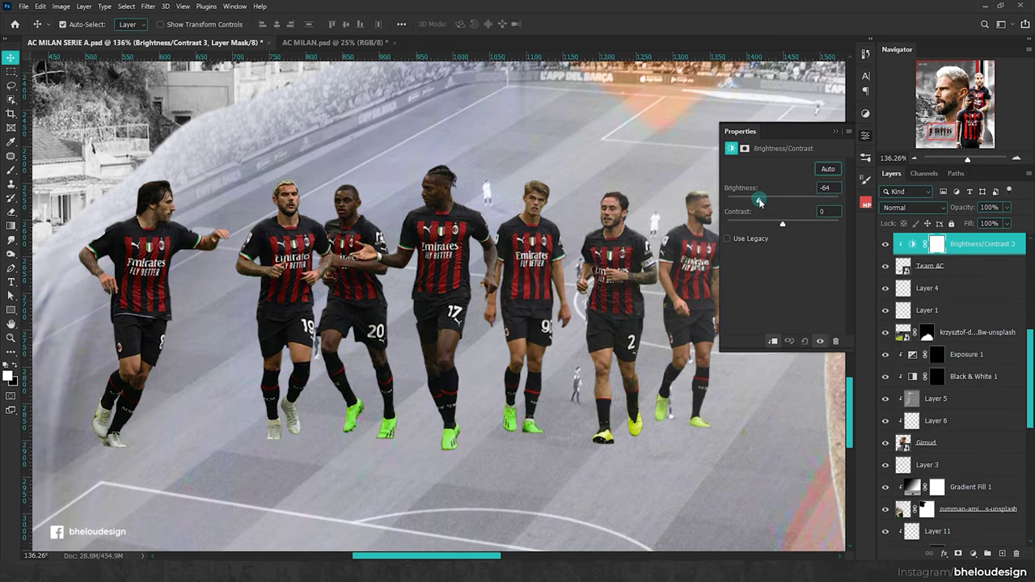
key("b")
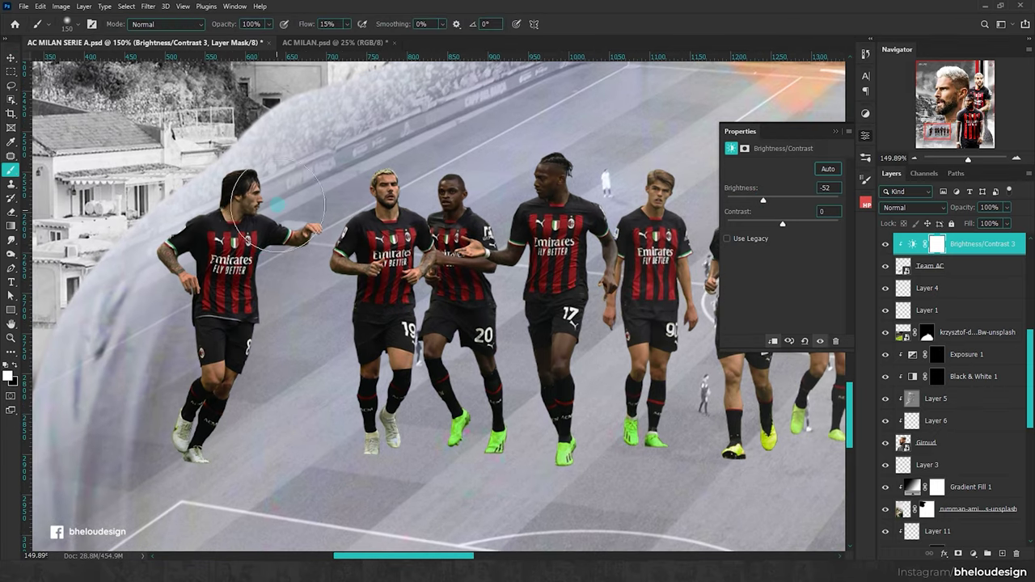
key("bracketleft")
key("bracketleft")
key("bracketleft")
scroll(269, 193, "up", 5)
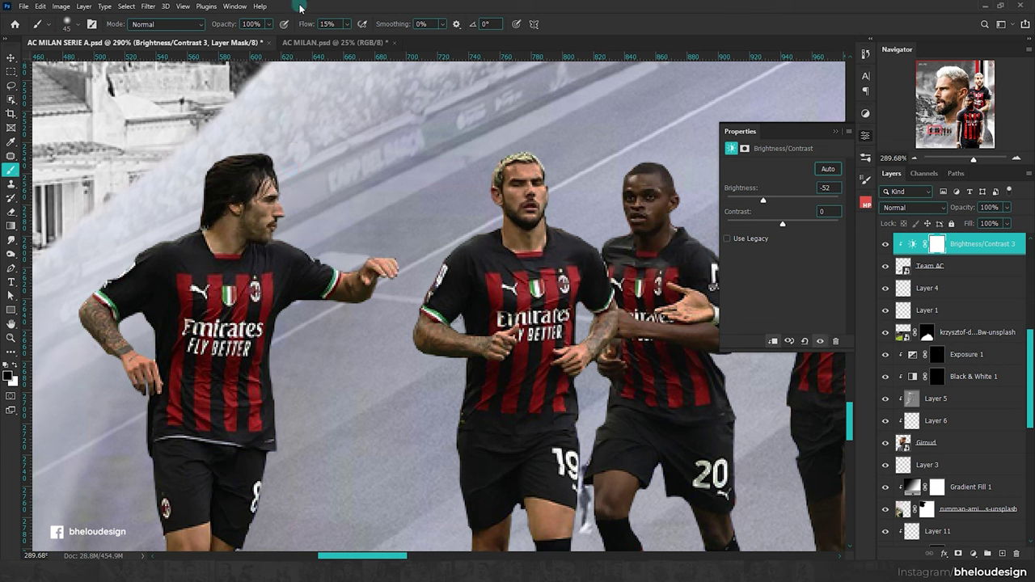
Step: Paint the adjustment mask around the left player, toggling the adjustment to compare
mouse_move(271, 182)
left_mouse_down()
mouse_move(307, 230)
mouse_move(368, 242)
mouse_move(117, 254)
mouse_move(324, 220)
mouse_move(272, 262)
mouse_move(254, 342)
mouse_move(271, 356)
left_mouse_up()
scroll(485, 307, "up", 3)
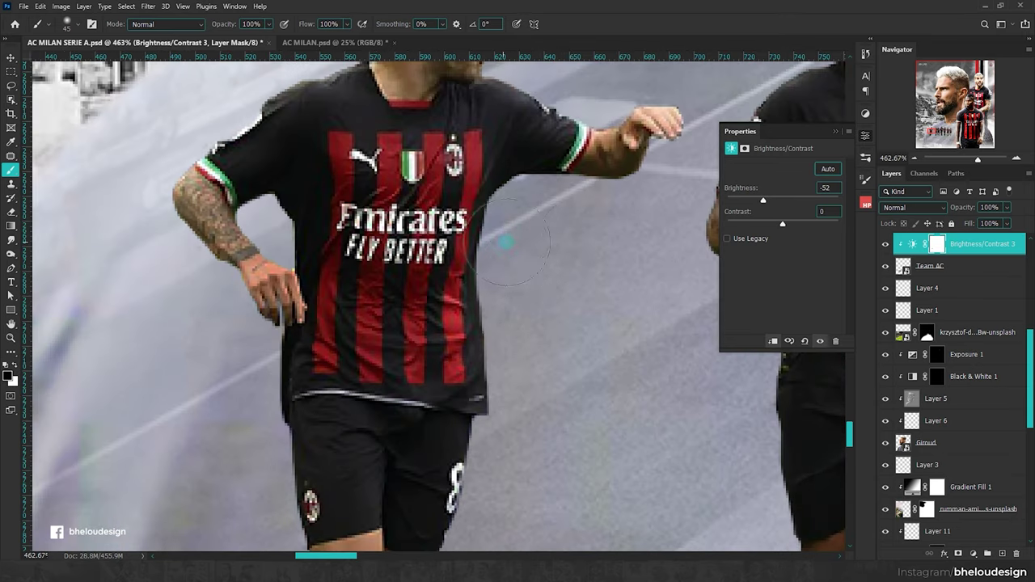
left_click(884, 245)
left_click(882, 245)
scroll(493, 255, "down", 3)
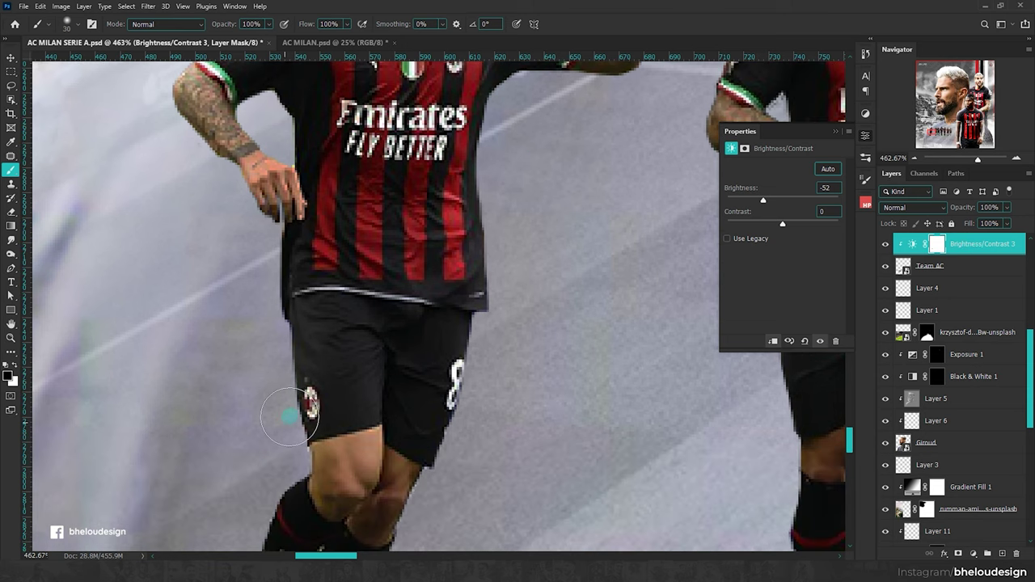
scroll(284, 453, "down", 1)
scroll(238, 499, "down", 5)
scroll(364, 324, "up", 3)
scroll(411, 243, "up", 2)
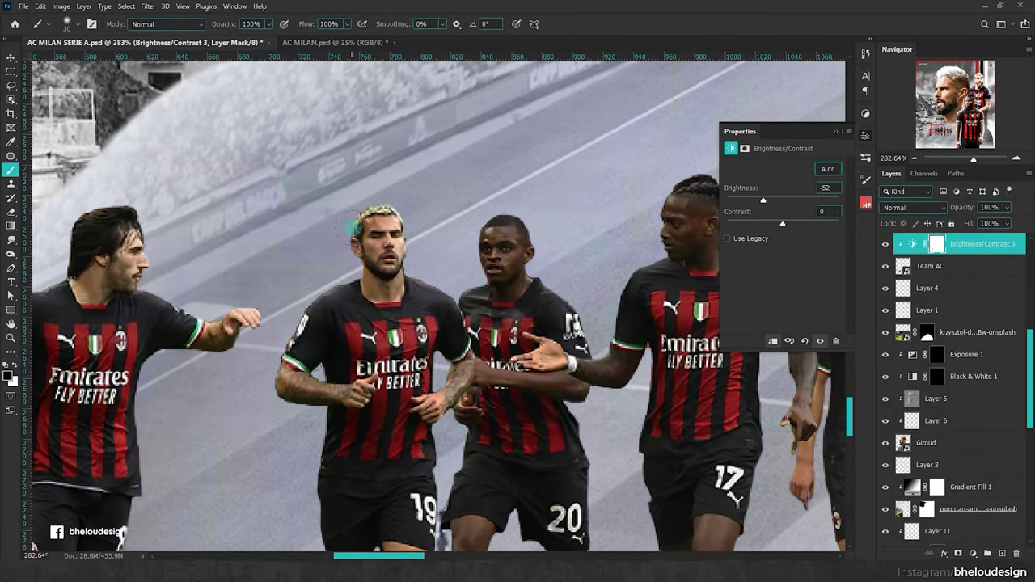
Step: Mask the darkening off the player's forearm and inspect the result
mouse_move(402, 285)
left_mouse_down()
mouse_move(432, 288)
mouse_move(449, 376)
mouse_move(424, 457)
left_mouse_up()
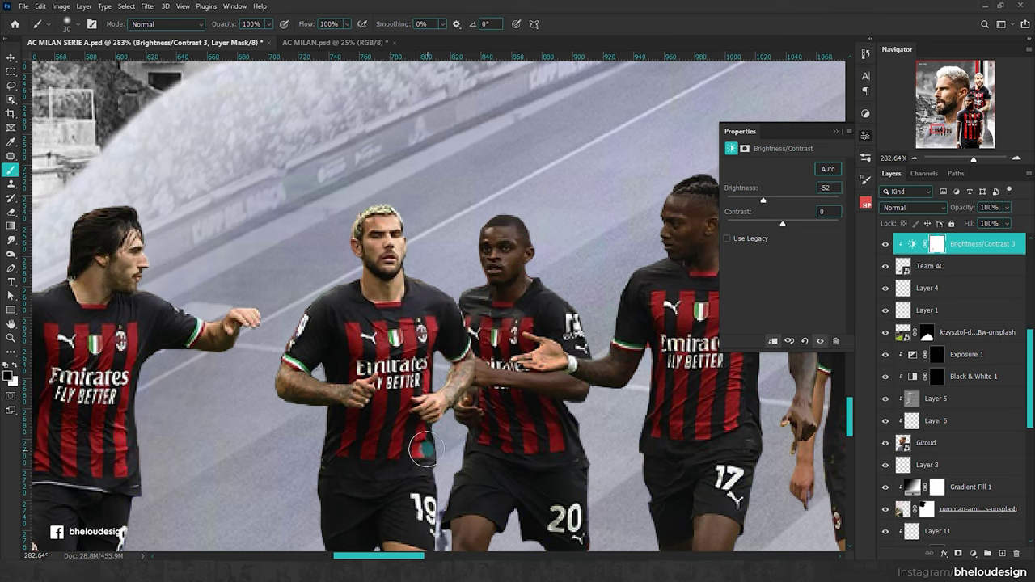
scroll(423, 457, "down", 1)
scroll(423, 458, "down", 2)
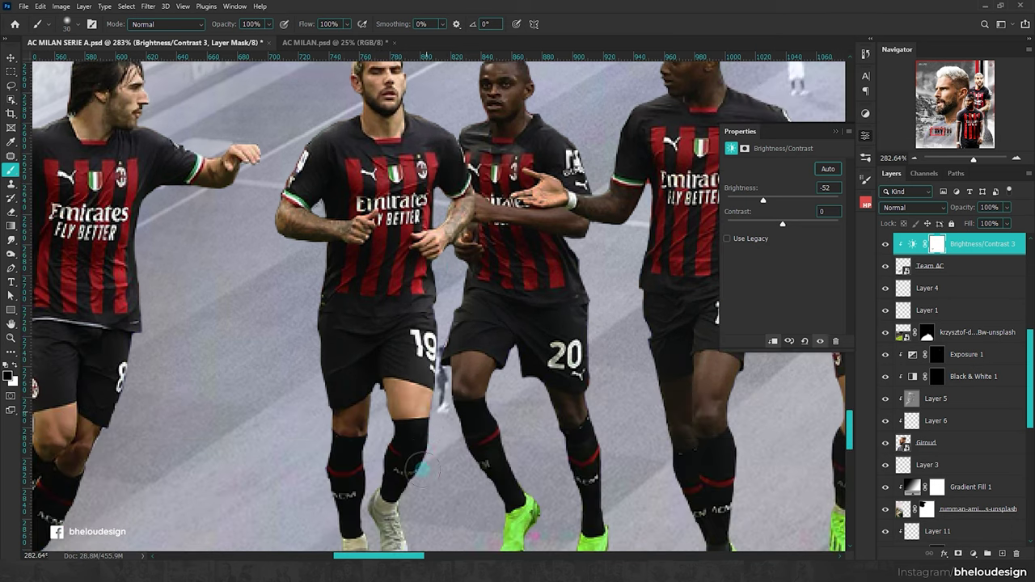
scroll(406, 477, "down", 1)
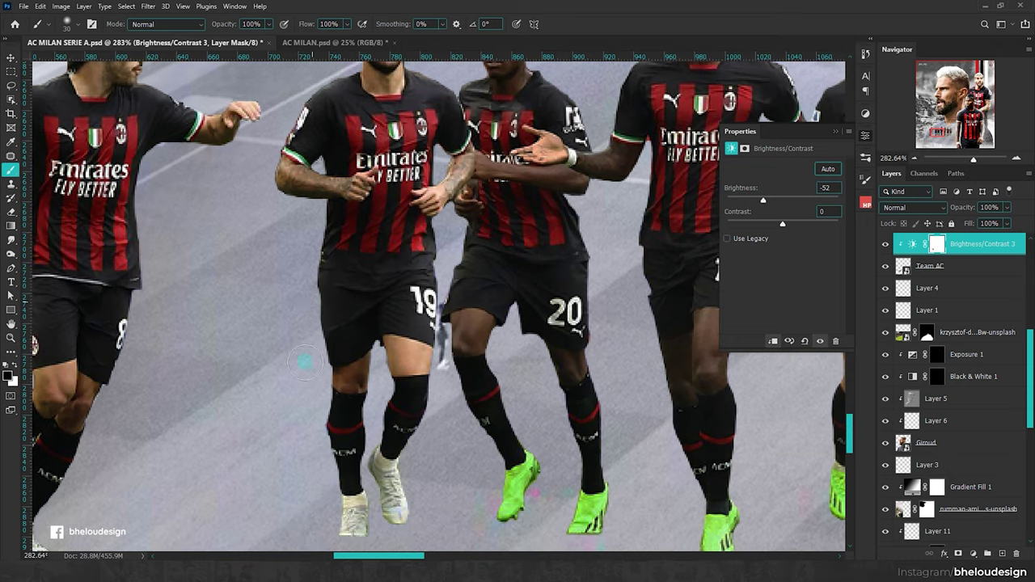
scroll(327, 230, "up", 3)
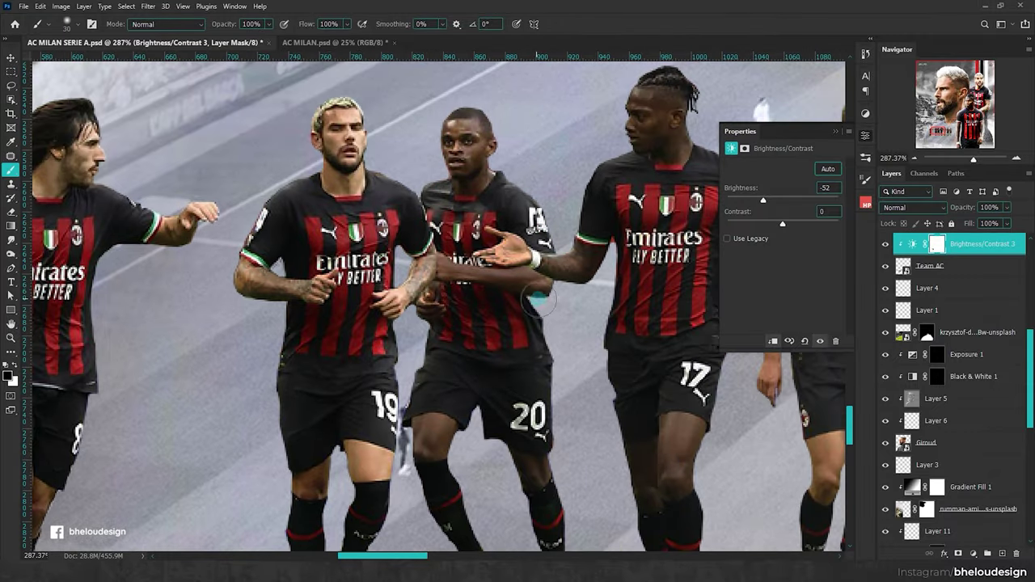
scroll(558, 332, "down", 2)
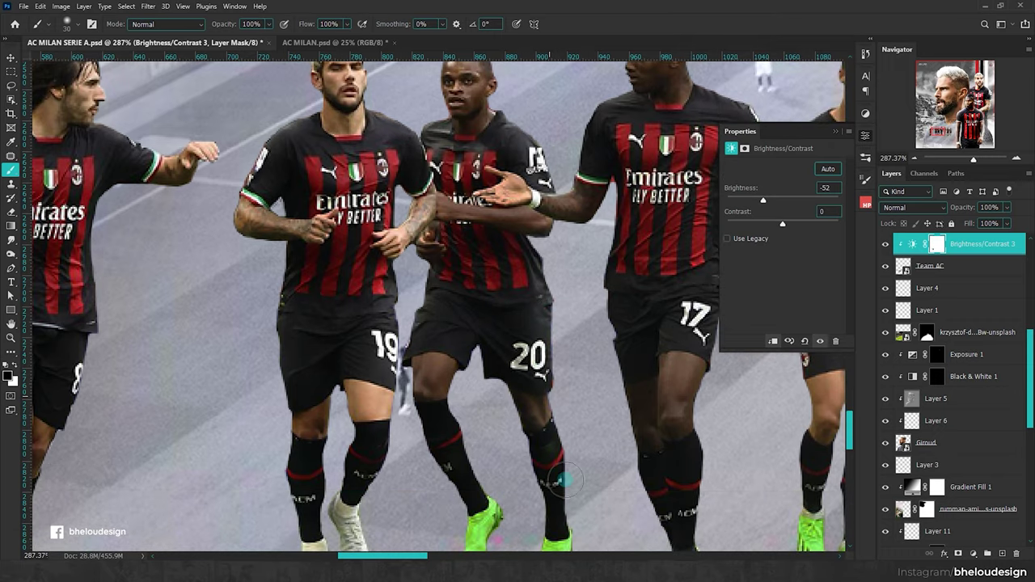
scroll(563, 335, "down", 2)
scroll(563, 335, "down", 2)
scroll(348, 283, "down", 3, "alt")
scroll(531, 152, "up", 3, "alt")
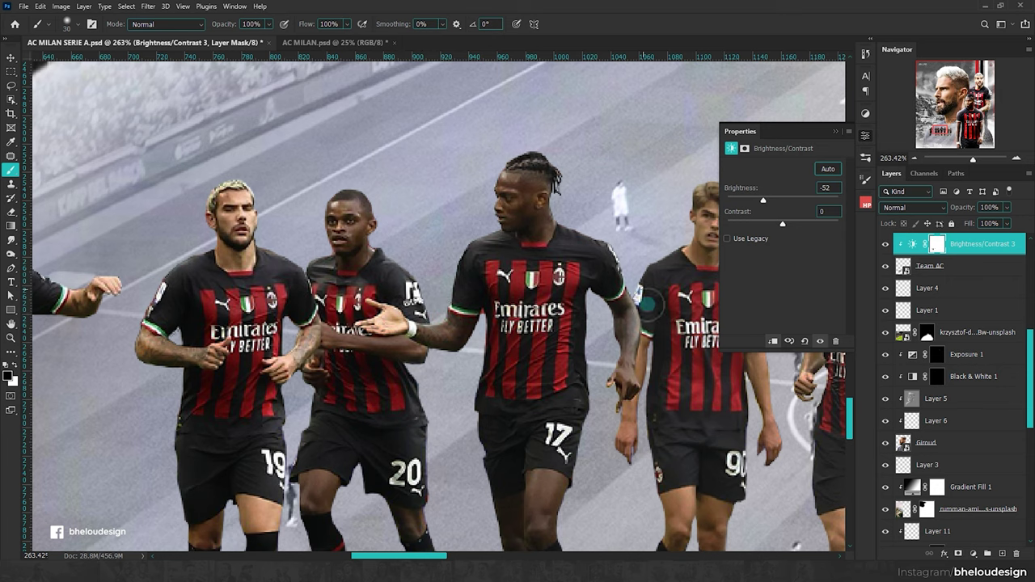
scroll(580, 396, "down", 2)
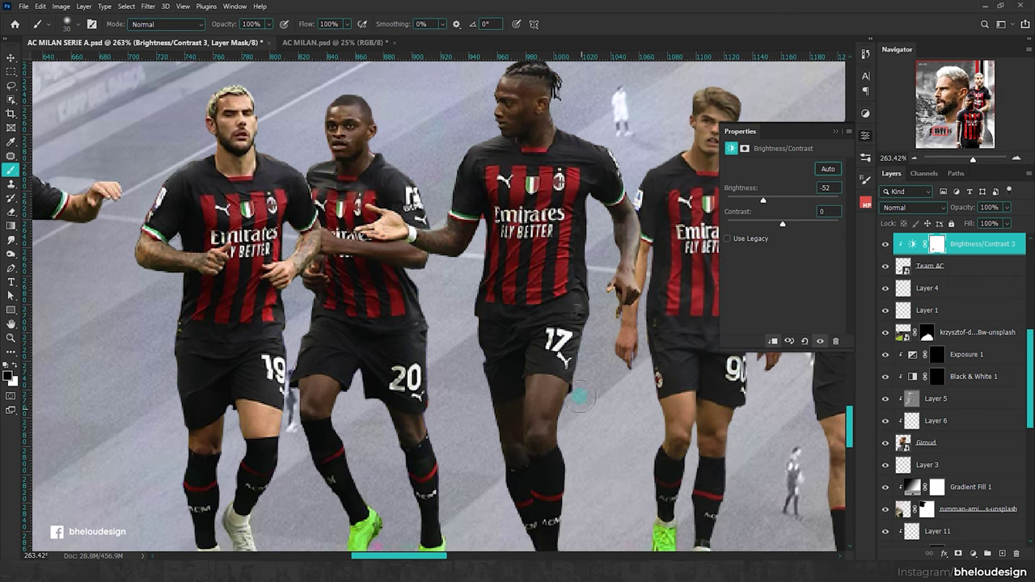
scroll(580, 396, "down", 1)
scroll(420, 174, "down", 2, "alt")
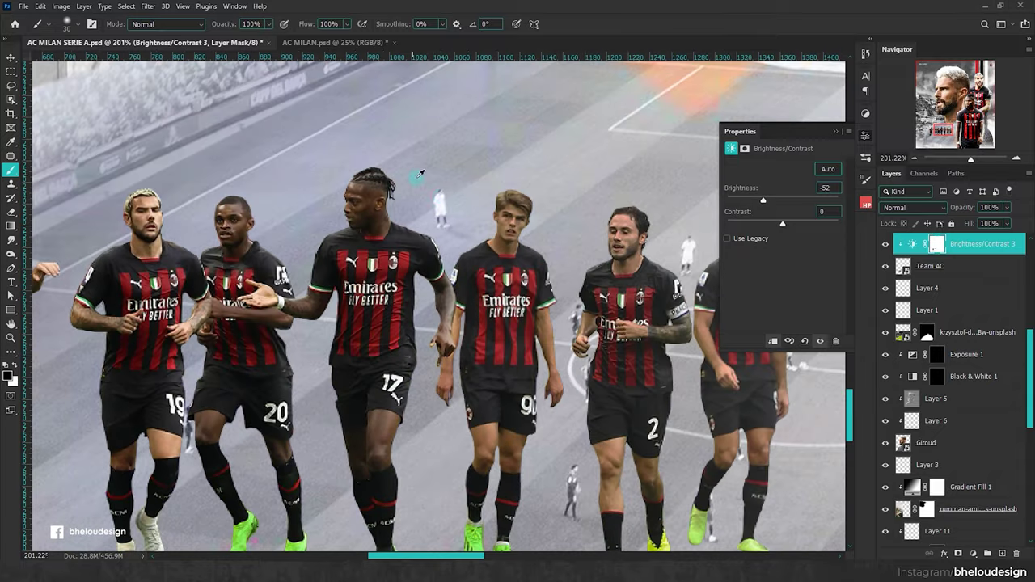
scroll(501, 223, "up", 3, "alt")
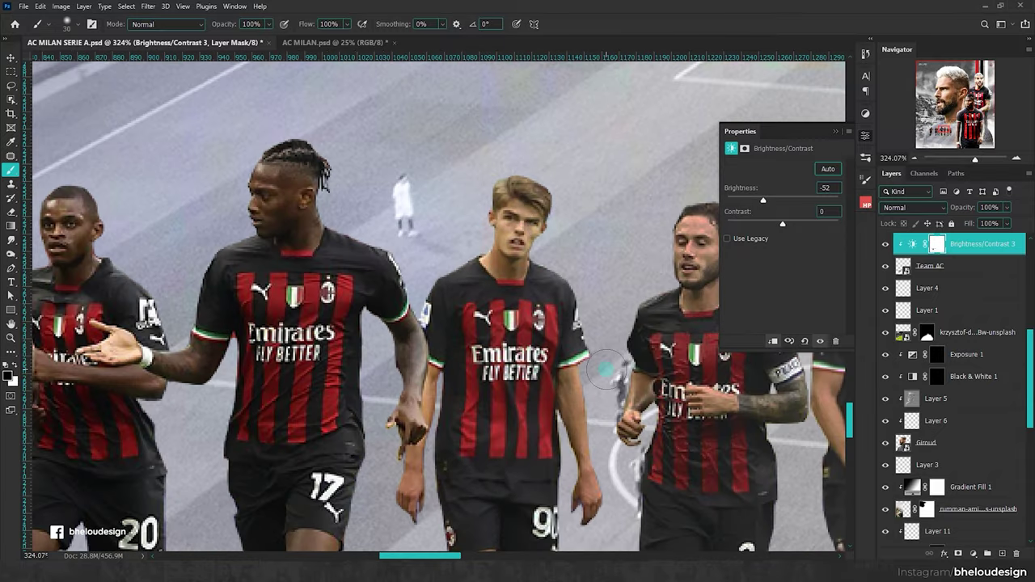
scroll(605, 370, "down", 1)
scroll(615, 437, "down", 1)
scroll(501, 380, "down", 1)
scroll(534, 453, "down", 1)
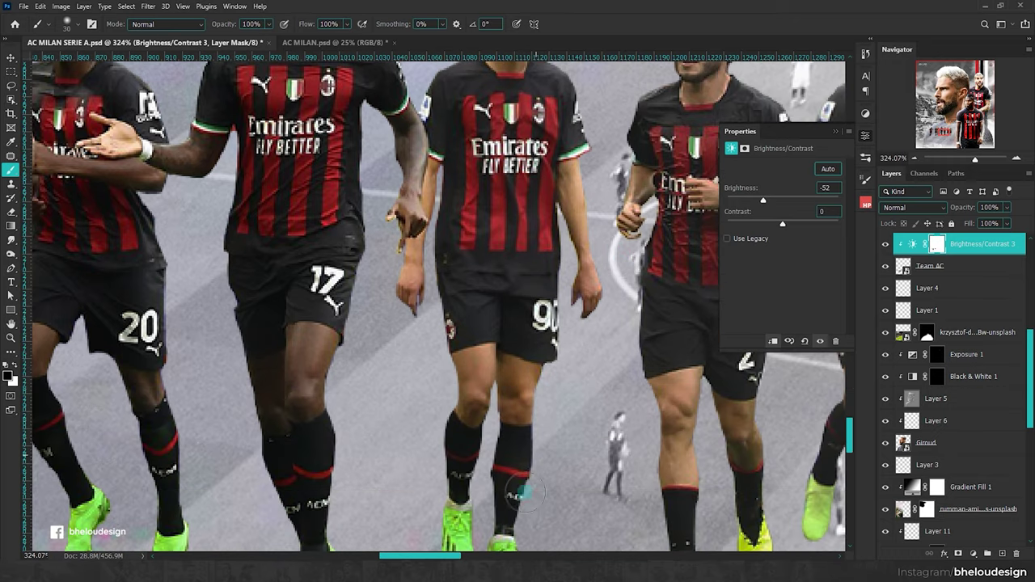
scroll(429, 436, "down", 3, "alt")
scroll(435, 214, "up", 4, "alt")
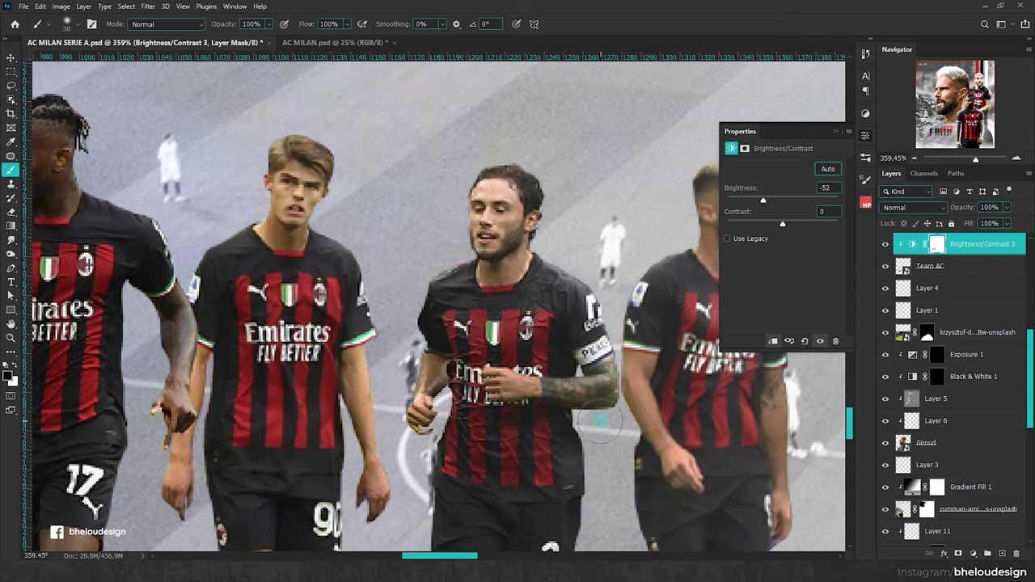
scroll(455, 297, "down", 5)
scroll(456, 298, "down", 4)
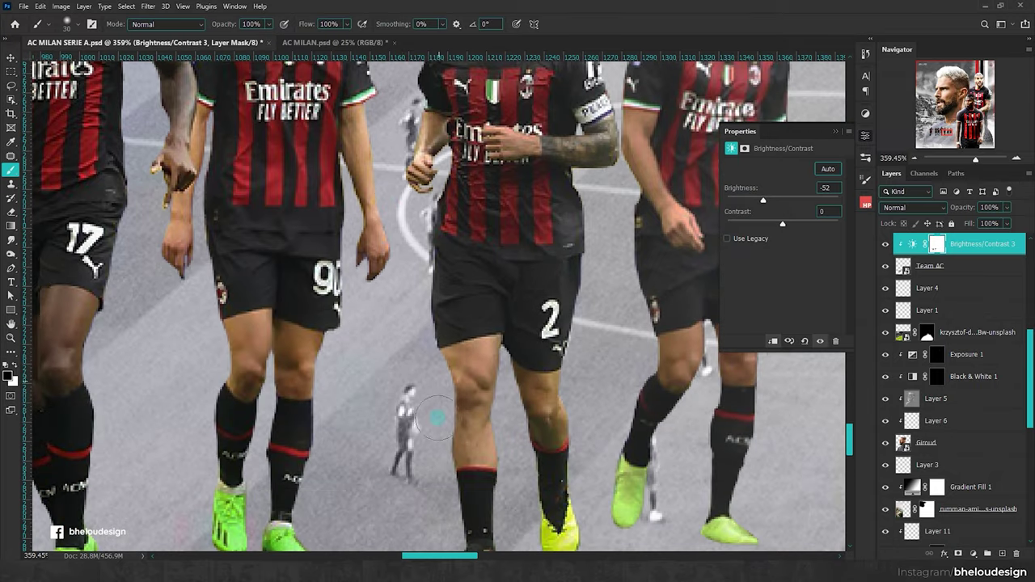
scroll(434, 391, "down", 5)
scroll(554, 279, "up", 5)
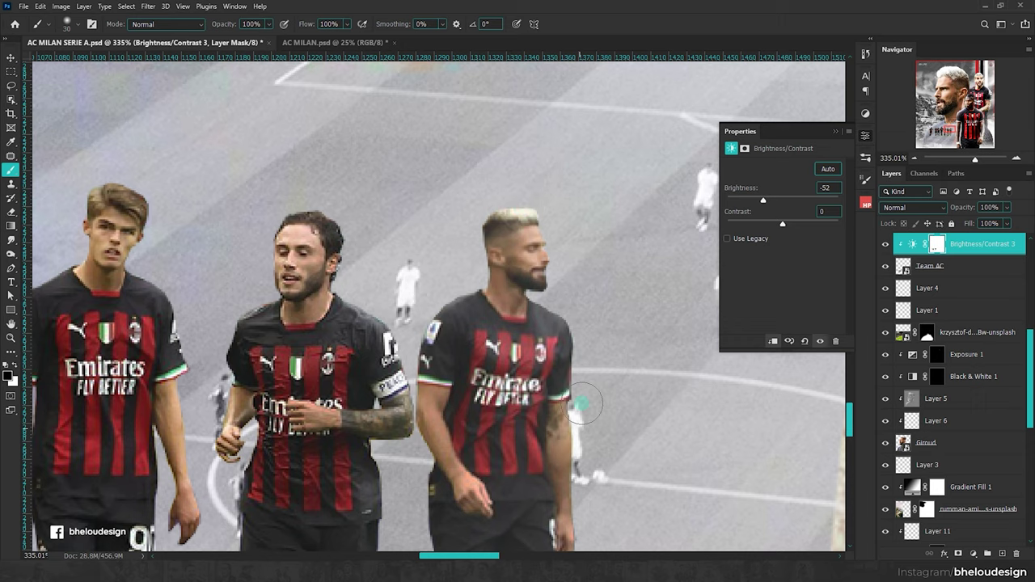
scroll(588, 391, "down", 4)
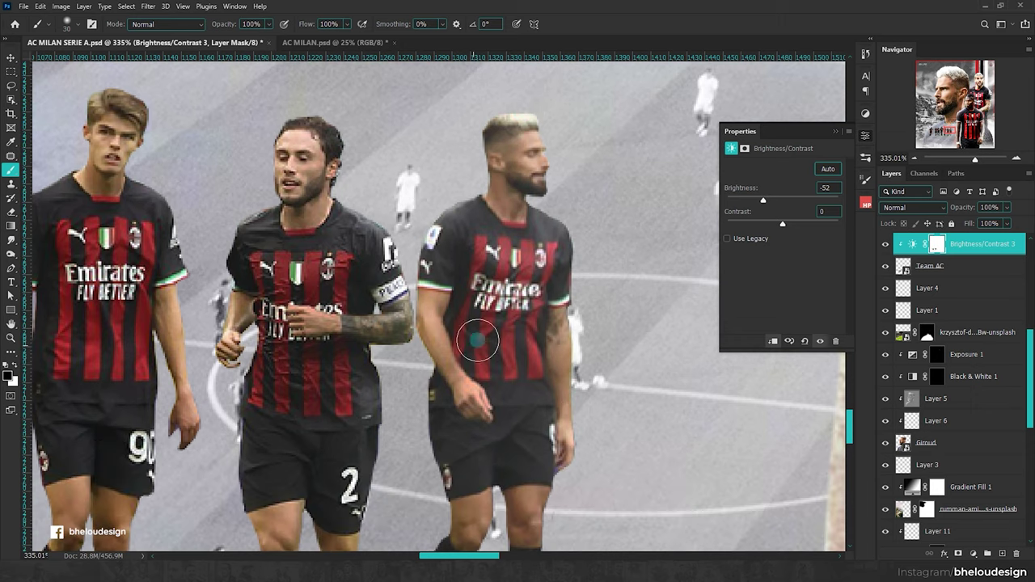
scroll(537, 353, "down", 5)
scroll(527, 537, "down", 3)
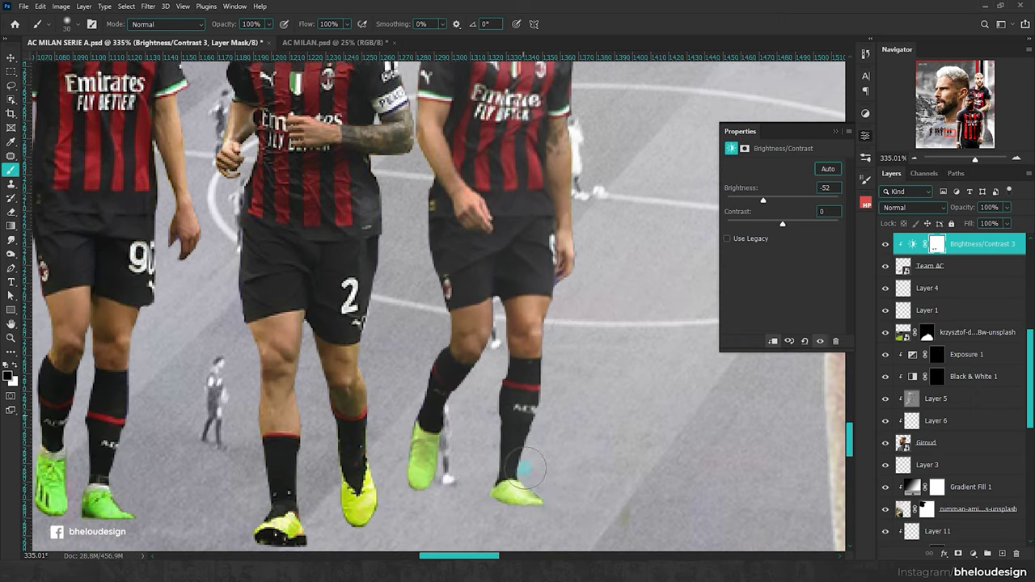
scroll(418, 394, "down", 5)
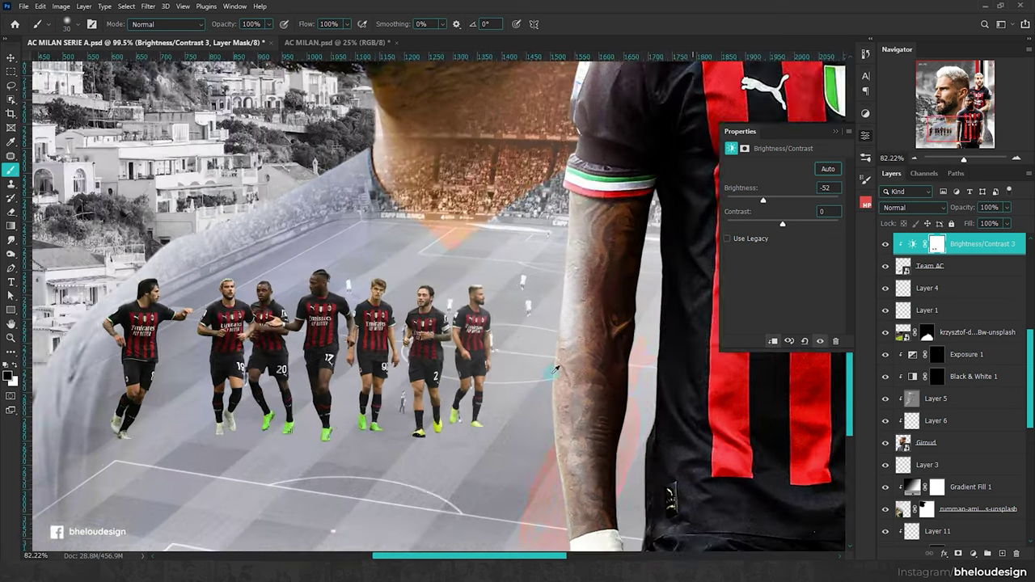
Step: Add a new layer above Layer 4 and choose the Floor Shadow brush preset
left_click(981, 284)
left_click(1003, 554)
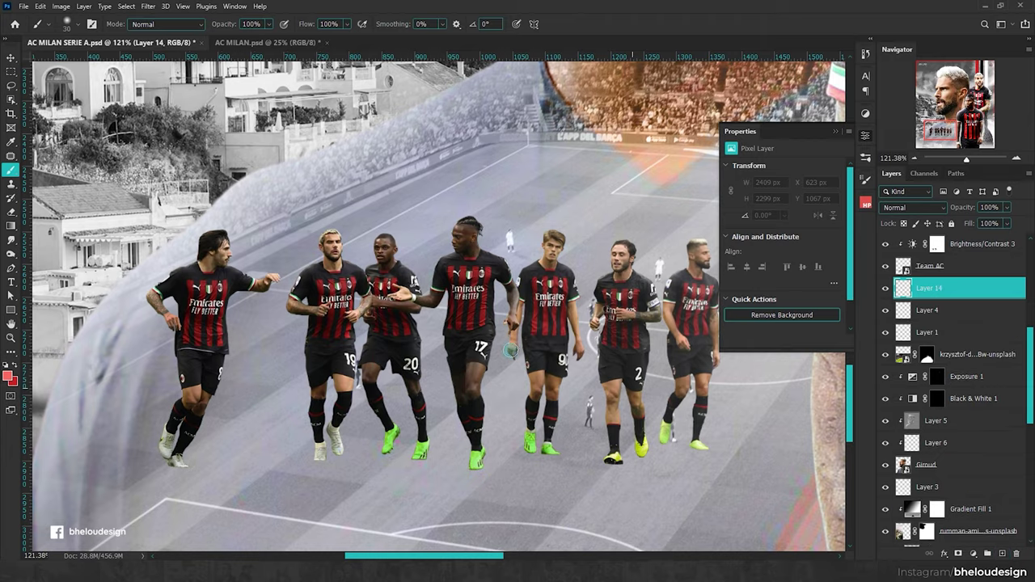
scroll(339, 296, "down", 1)
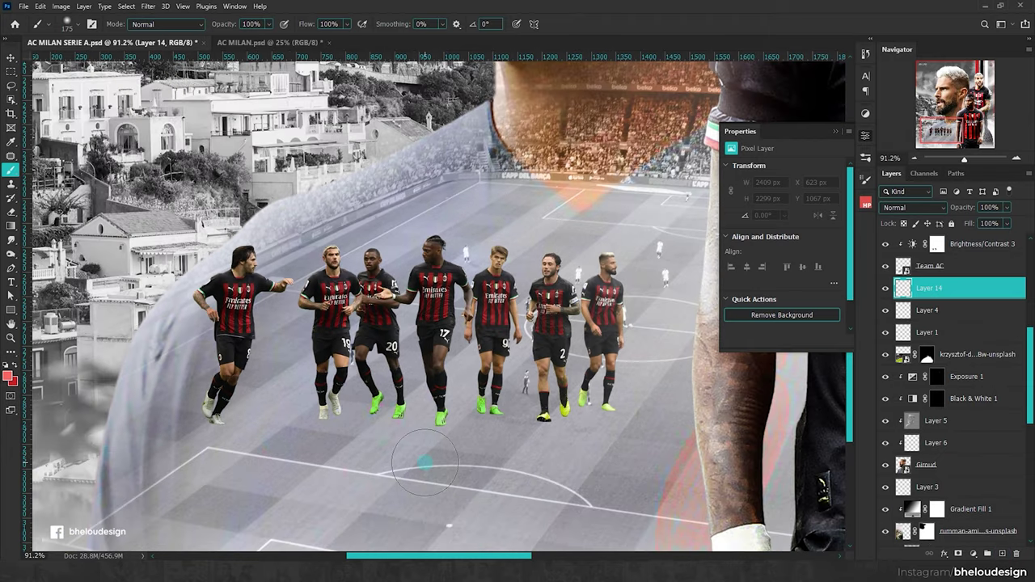
left_click(71, 30)
left_click(21, 182)
left_click(32, 198)
left_click(116, 218)
left_click(455, 427)
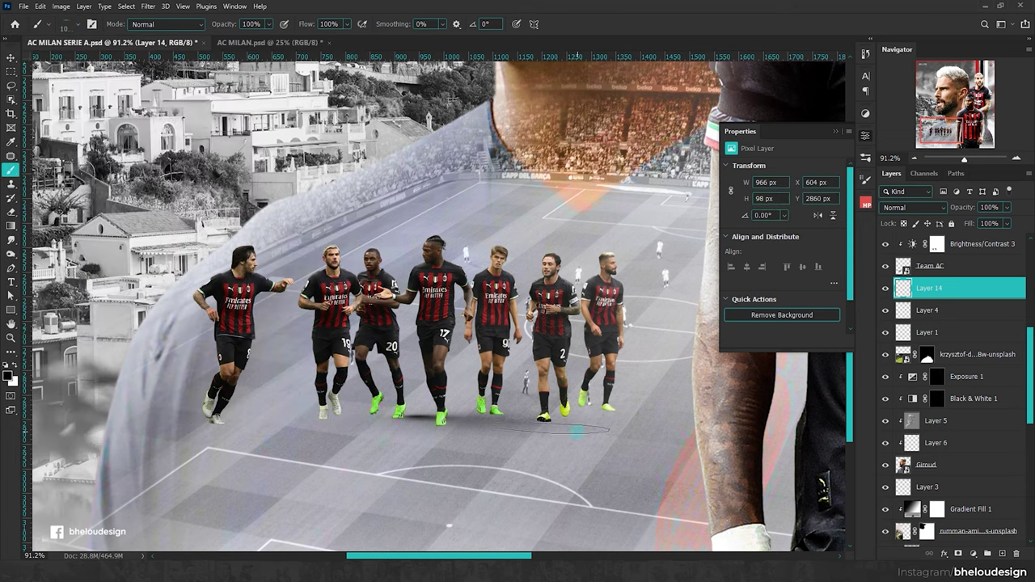
Step: Stamp smaller floor shadows under the boots of players 90 and 17
key("ctrl+z")
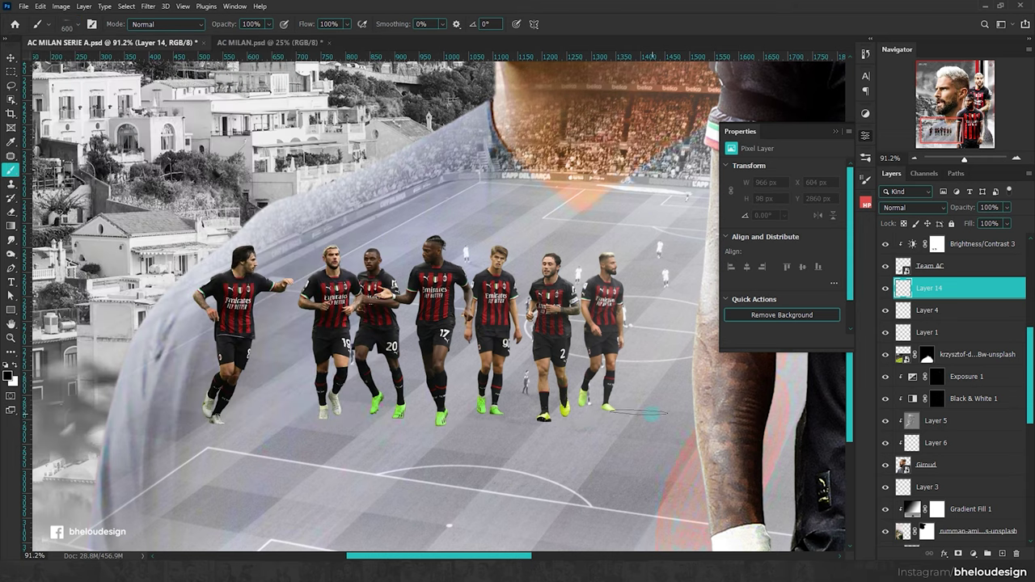
left_click(631, 412)
key("ctrl+z")
key("bracketleft")
left_click(598, 410)
scroll(595, 409, "up", 2, "alt")
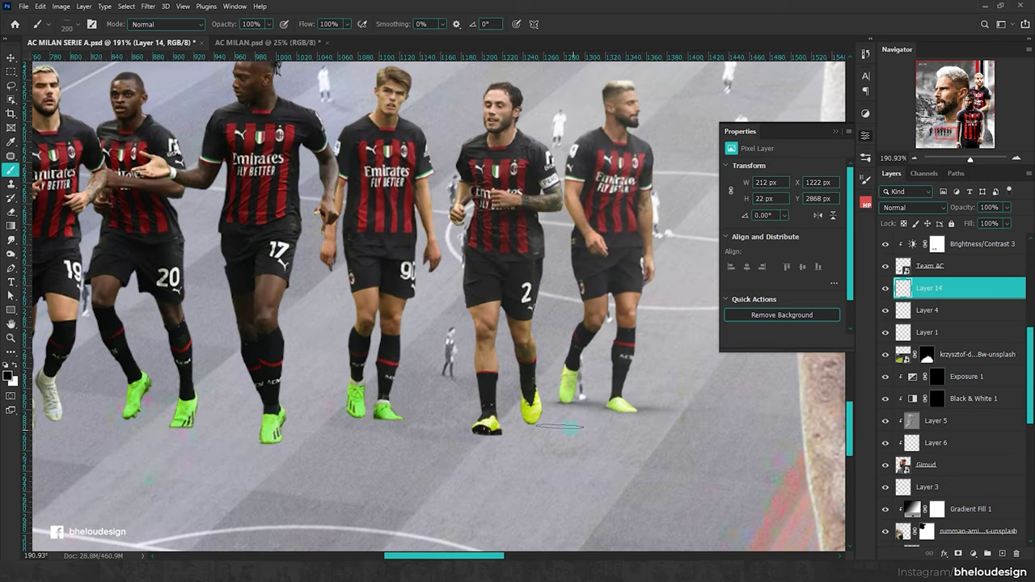
left_click(394, 433)
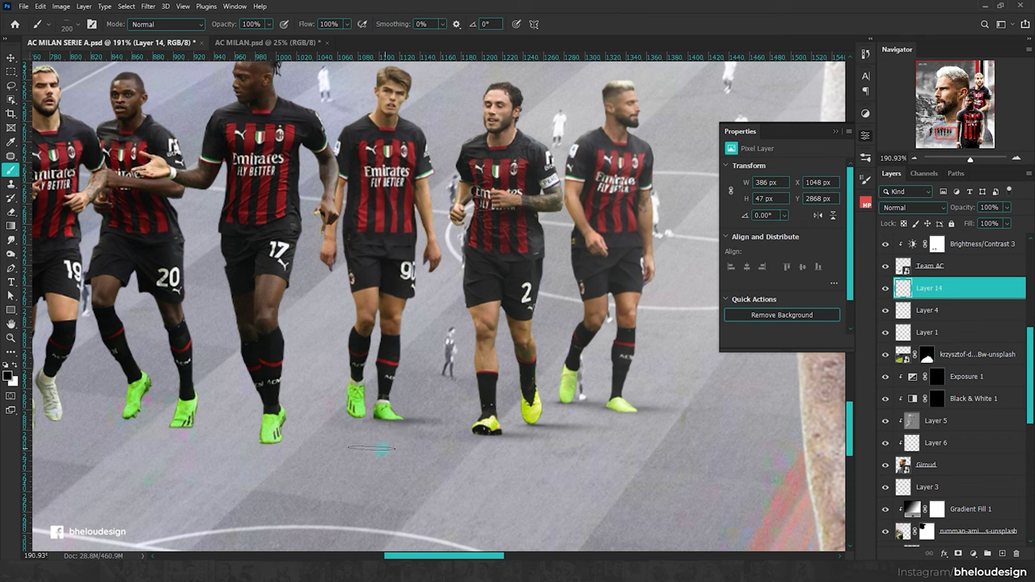
left_click(372, 418)
scroll(347, 425, "up", 2, "alt")
left_click(372, 416)
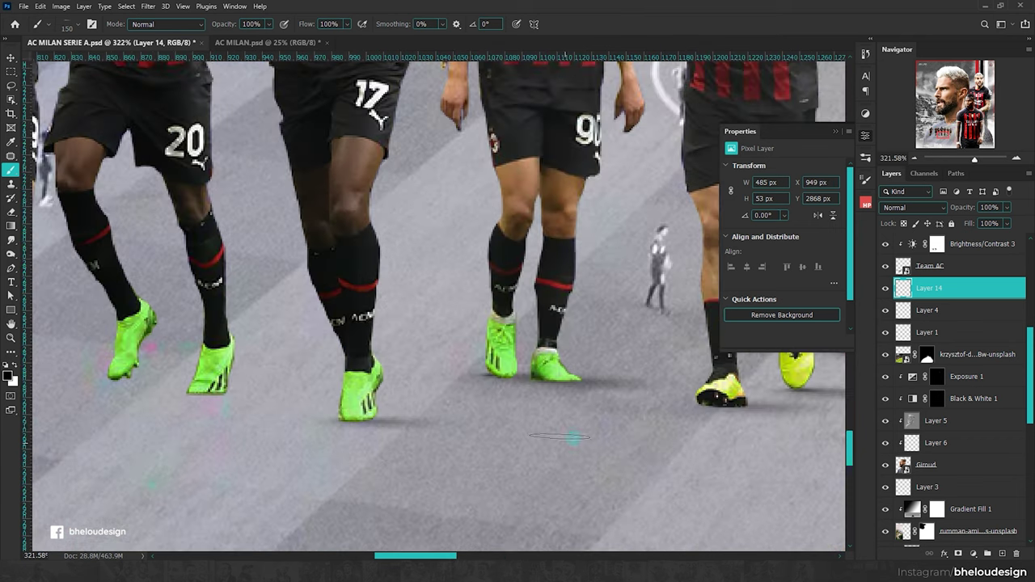
scroll(336, 396, "up", 1, "alt")
left_click(349, 394)
Step: Stamp shadows under players 20 and 19, redoing stray or misplaced stamps
scroll(485, 380, "down", 1, "alt")
scroll(485, 372, "down", 1, "alt")
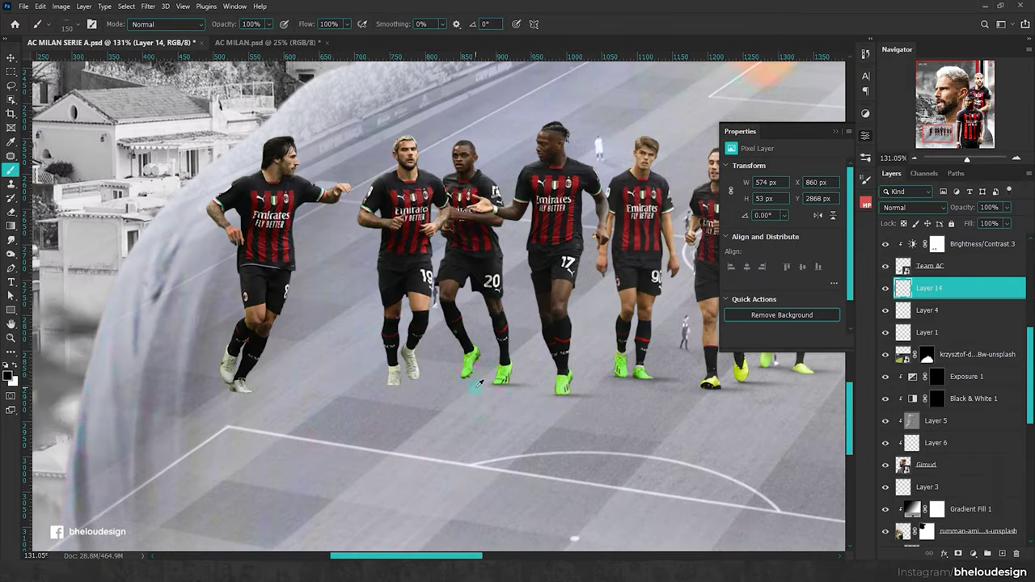
scroll(453, 356, "up", 2, "alt")
scroll(445, 348, "up", 1, "alt")
scroll(449, 356, "up", 1, "alt")
left_click(455, 377)
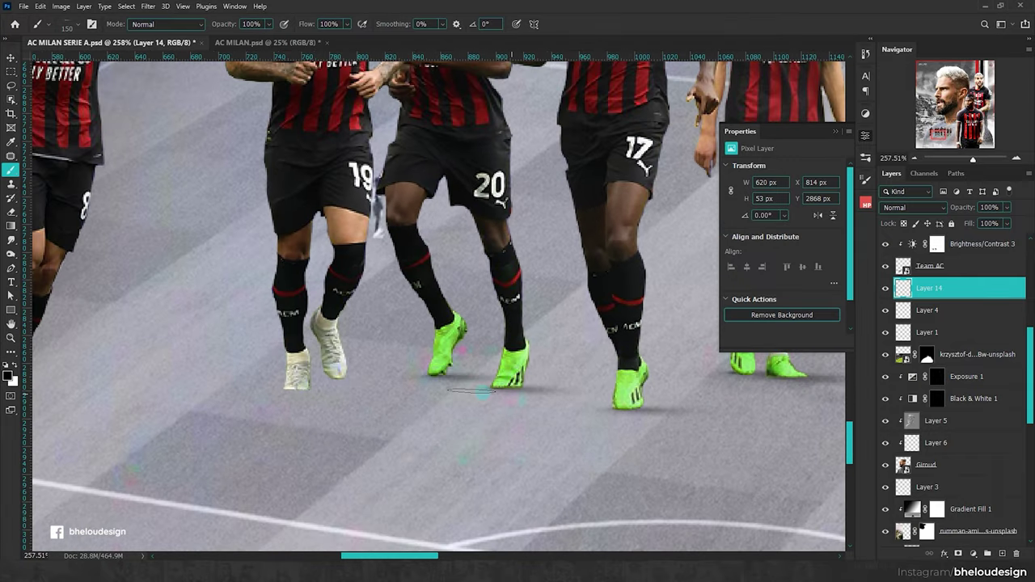
left_click(364, 378)
scroll(404, 384, "down", 1, "alt")
scroll(453, 392, "up", 1, "alt")
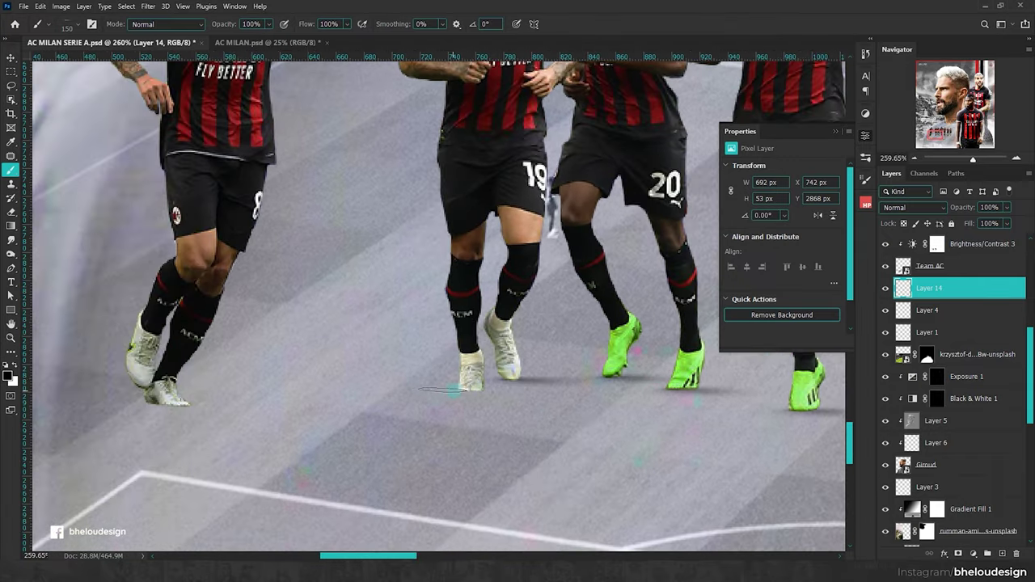
key("ctrl+z")
left_click(488, 393)
scroll(488, 392, "down", 1, "alt")
scroll(363, 414, "up", 1, "alt")
left_click(319, 397)
key("ctrl+z")
scroll(451, 429, "down", 4, "alt")
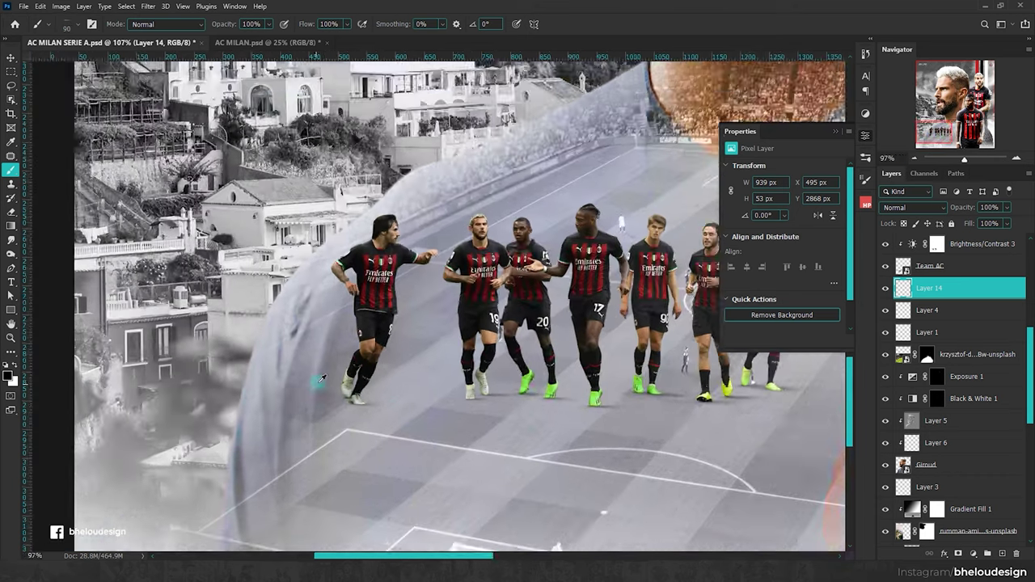
scroll(450, 429, "down", 2, "alt")
scroll(451, 429, "up", 2, "alt")
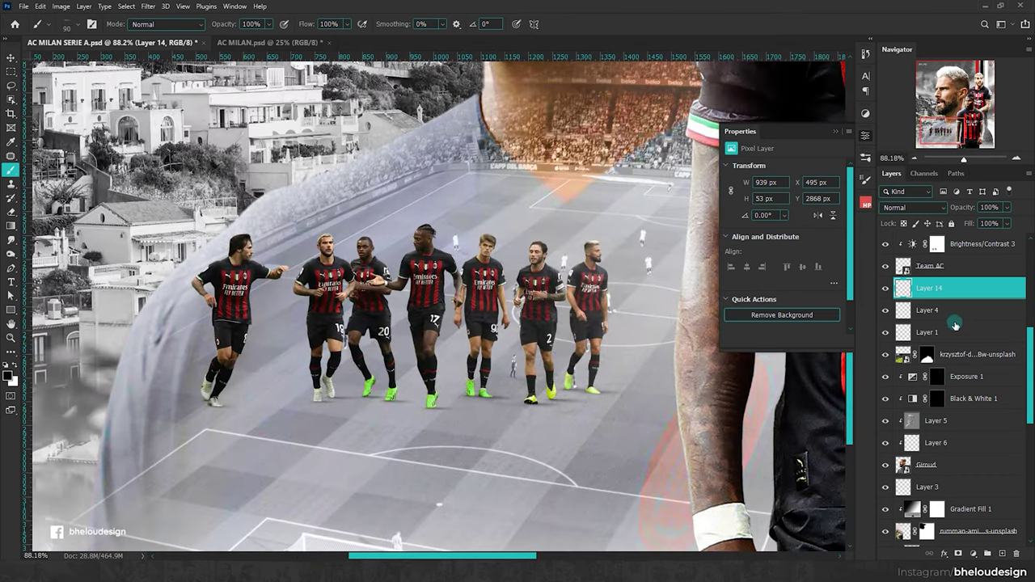
scroll(955, 325, "up", 3)
left_click(978, 307)
Step: Create Layer 15 in Multiply mode and lower the brush opacity to 14%
left_click(1004, 552)
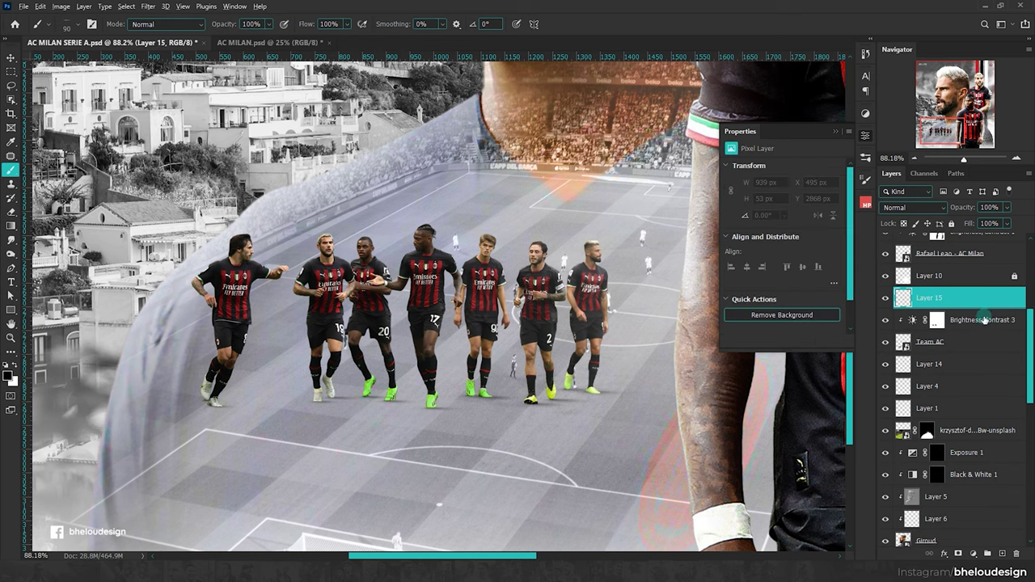
left_click(913, 207)
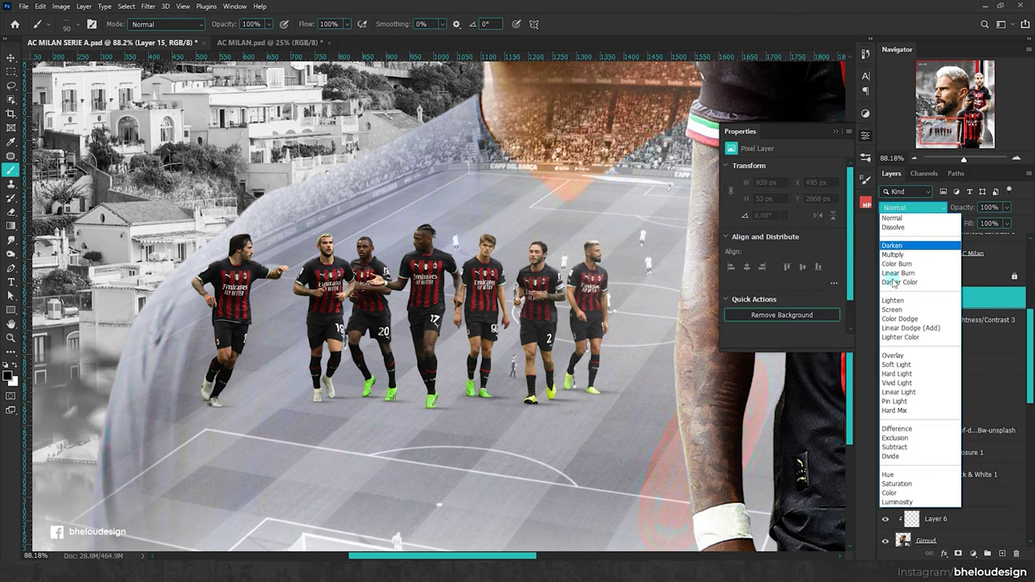
left_click(902, 246)
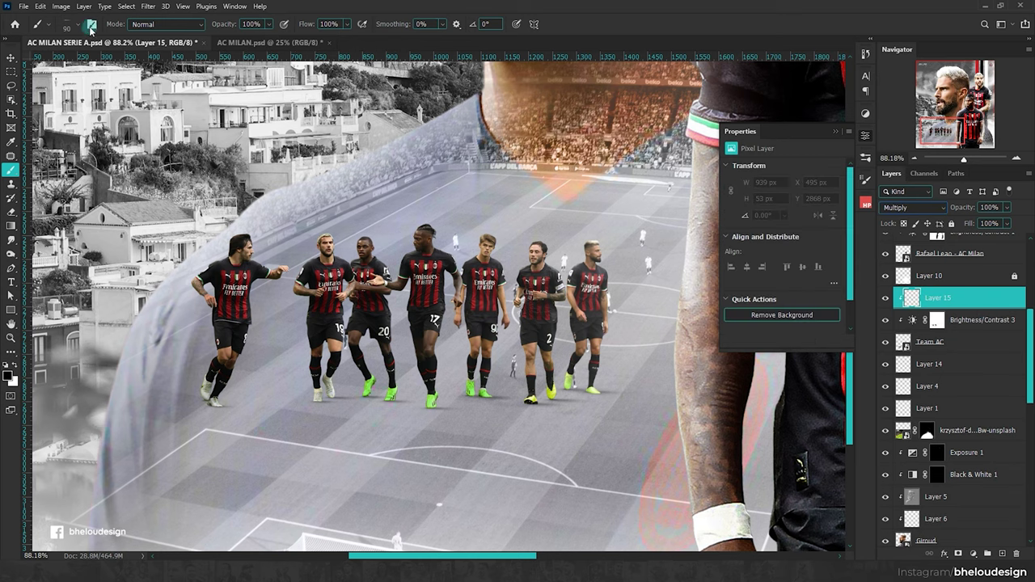
left_click(74, 24)
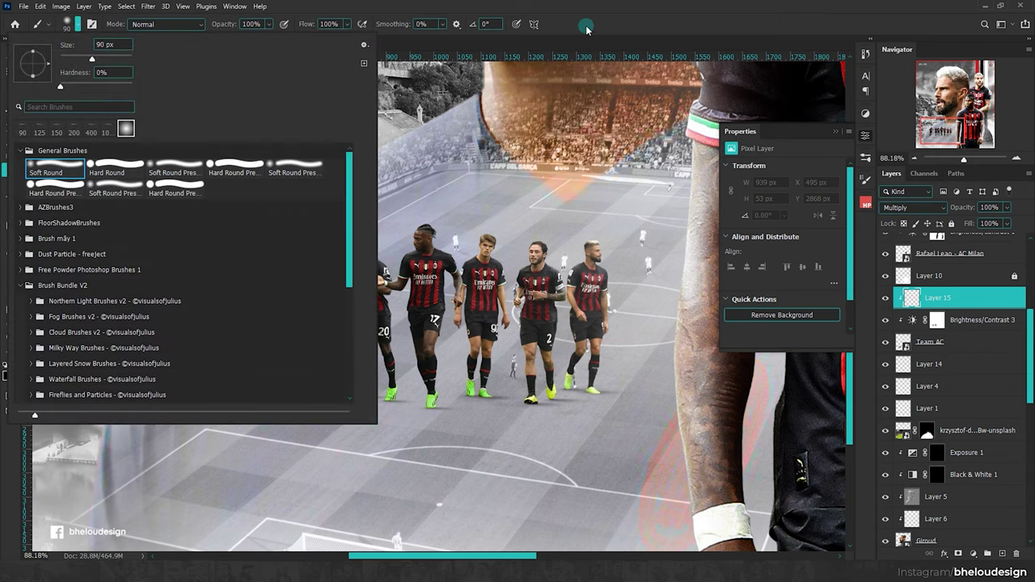
left_click(587, 30)
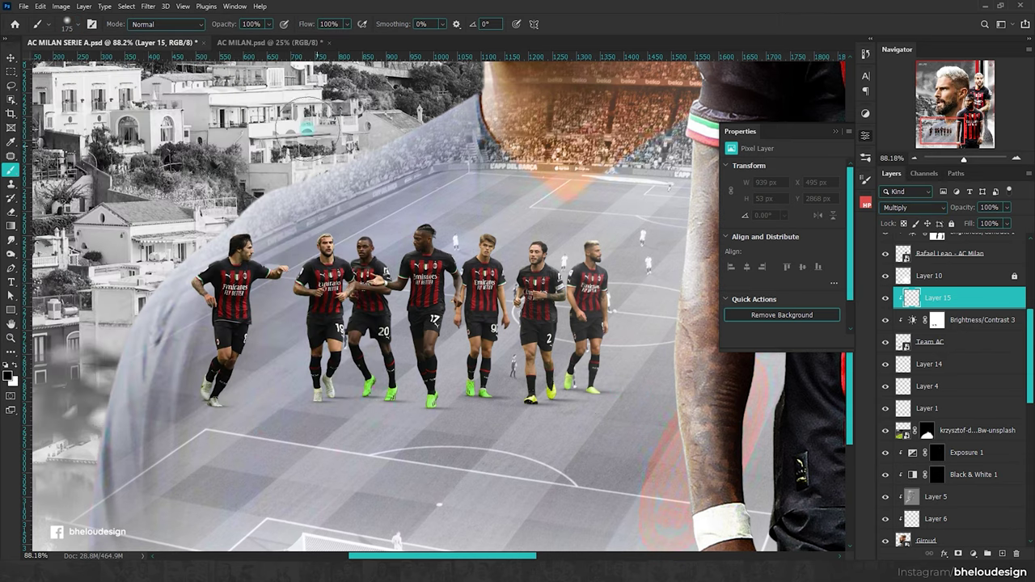
mouse_move(306, 25)
left_mouse_down()
mouse_move(234, 37)
mouse_move(165, 26)
left_mouse_up()
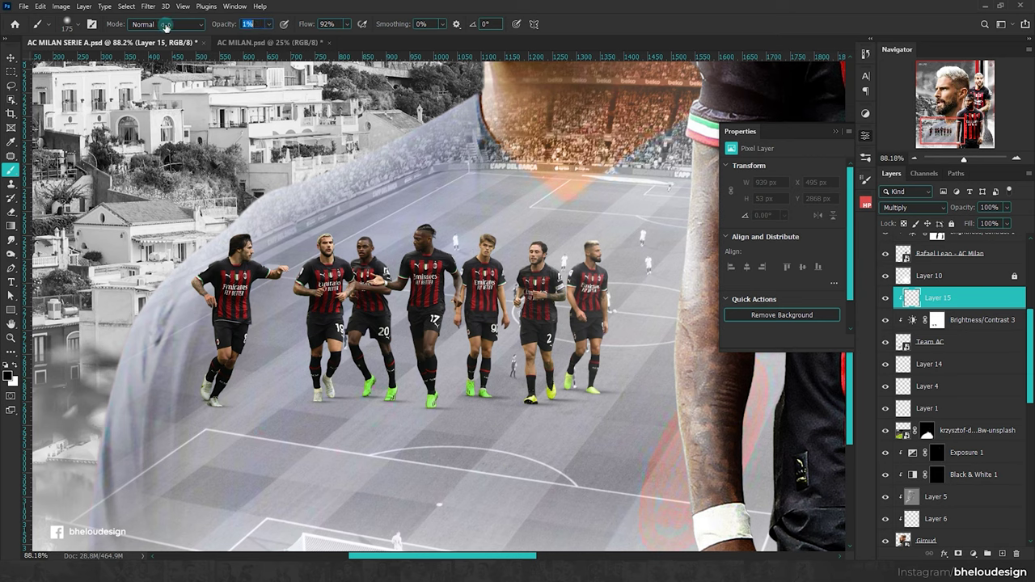
Step: Brush faint soft shadows across the ground beneath the team players' feet
scroll(490, 300, "up", 1, "alt")
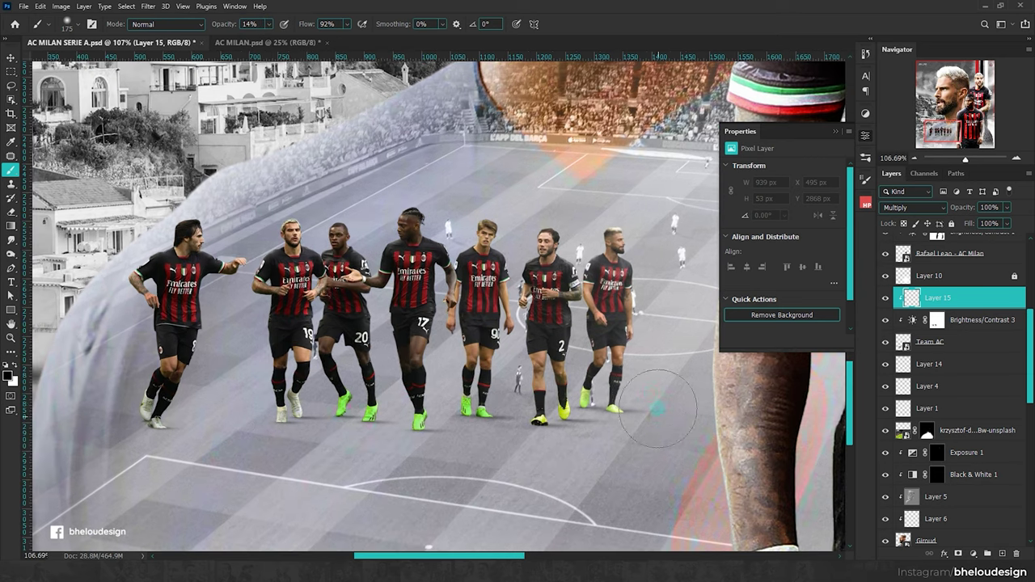
scroll(637, 398, "up", 1, "alt")
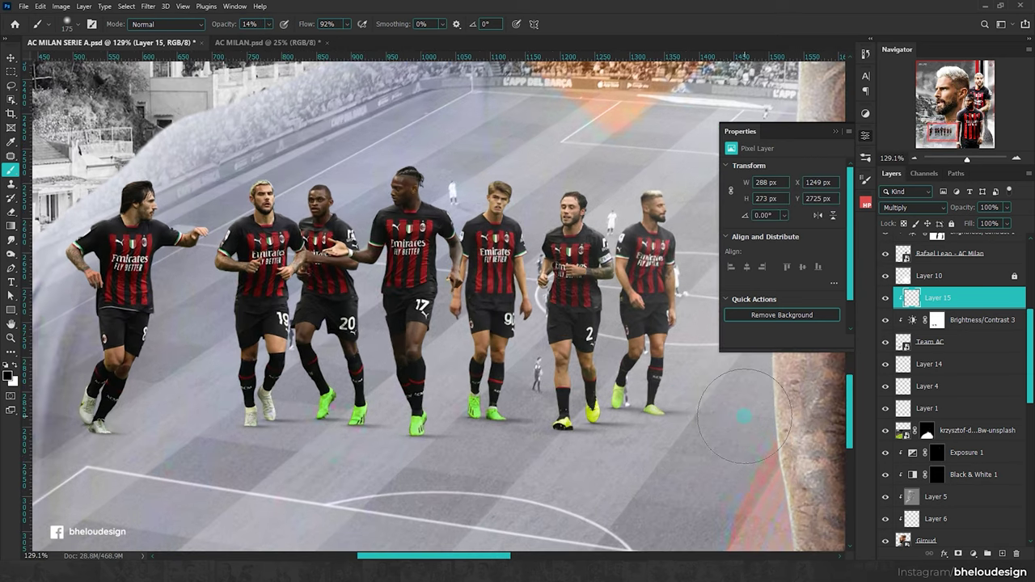
mouse_move(663, 404)
left_mouse_down()
mouse_move(154, 377)
mouse_move(97, 408)
left_mouse_up()
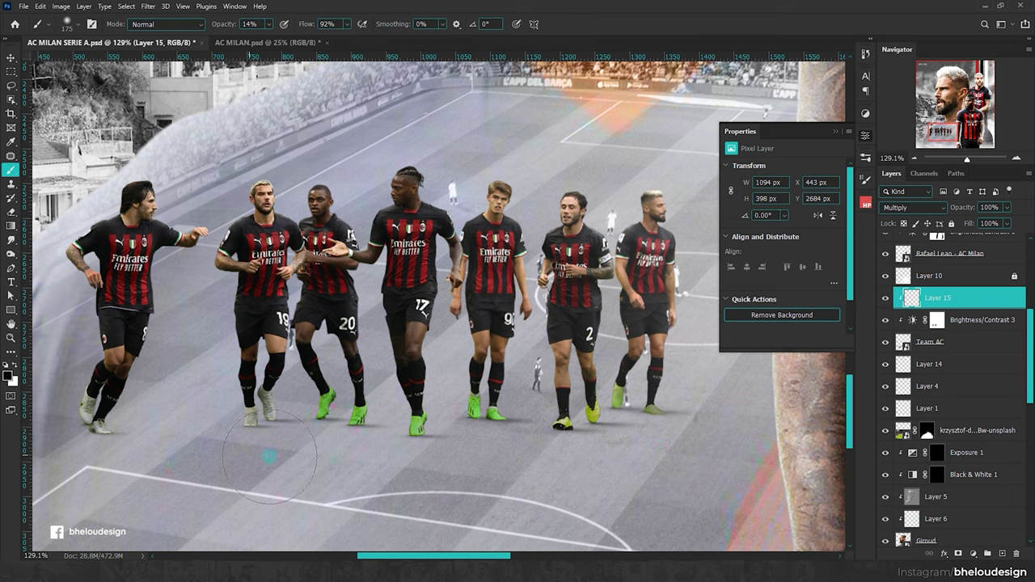
scroll(372, 421, "down", 3)
scroll(334, 332, "down", 3)
scroll(337, 333, "up", 2)
key("v")
scroll(503, 207, "down", 1)
Step: Add a new Layer 16 beneath the town photo, clipped to the layer below
left_click(935, 497)
left_click(1001, 554)
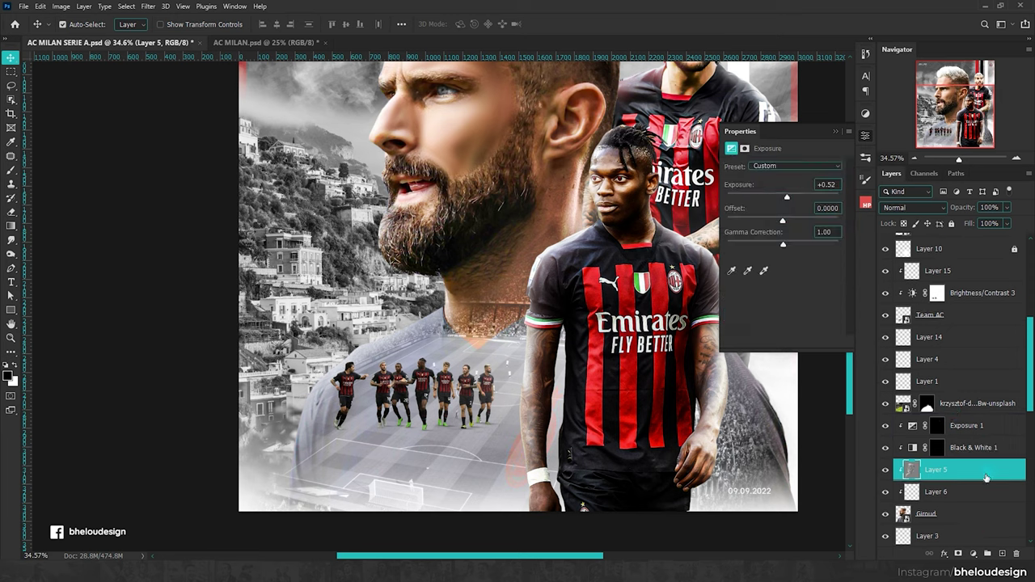
key("ctrl+bracketright")
key("ctrl+bracketright")
left_click(983, 438, "alt")
Step: Paint a white full-opacity glow over the town and the poster's lower-left corner
key("b")
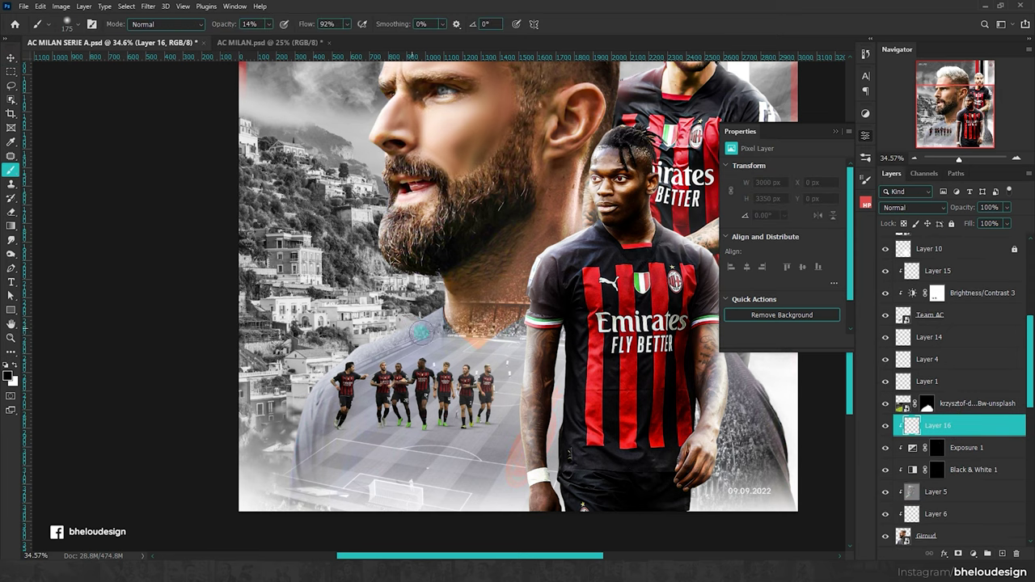
key("bracketright")
key("bracketright")
key("bracketright")
left_click_drag(422, 311, 364, 332)
key("x")
key("0")
mouse_move(364, 339)
left_mouse_down()
mouse_move(404, 327)
mouse_move(384, 332)
left_mouse_up()
left_click_drag(278, 460, 263, 517)
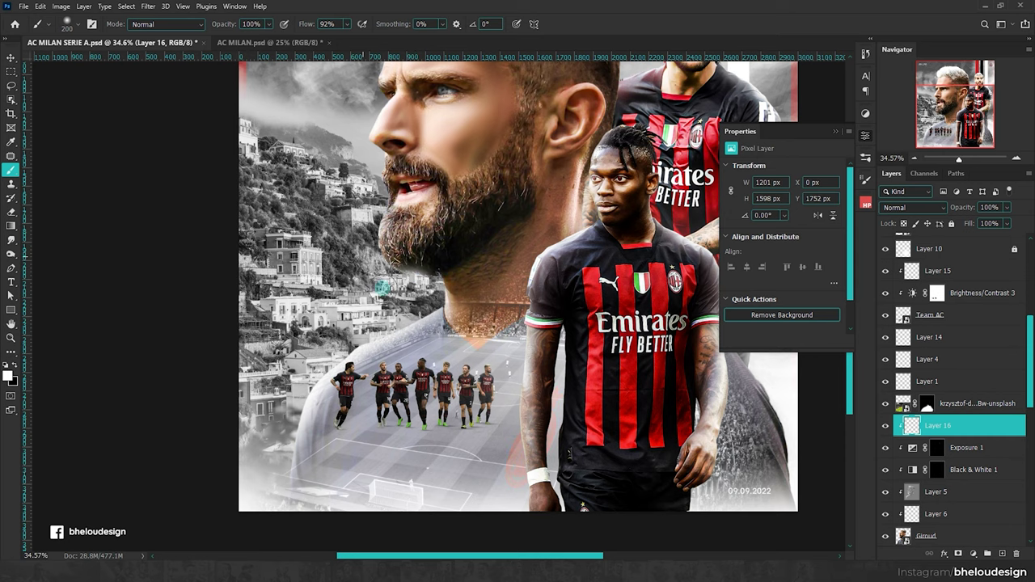
scroll(353, 192, "up", 2)
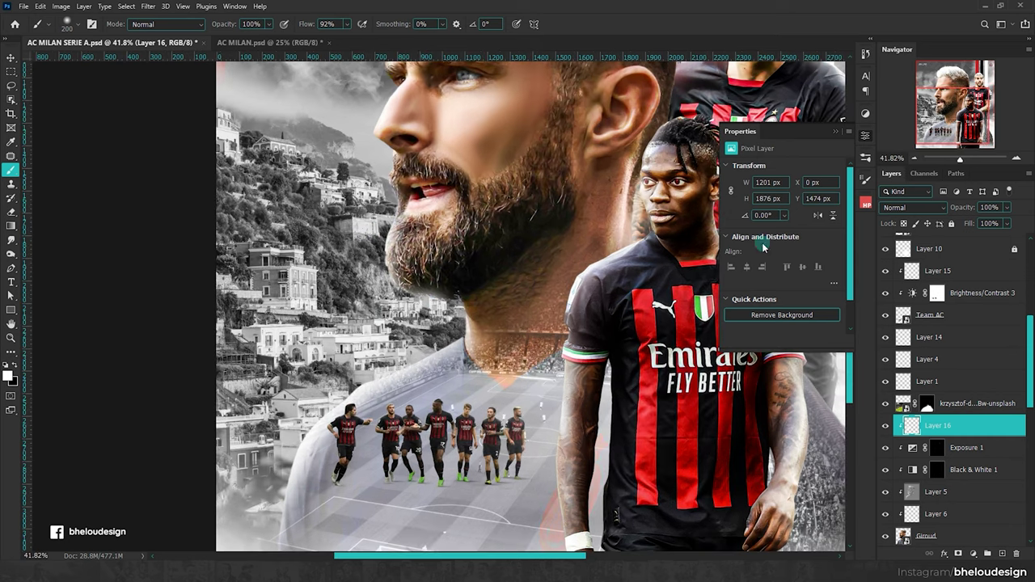
Step: Blend Layer 16 as Linear Dodge (Add) at 54% opacity, then select Layer 3
left_click(911, 207)
left_click(912, 328)
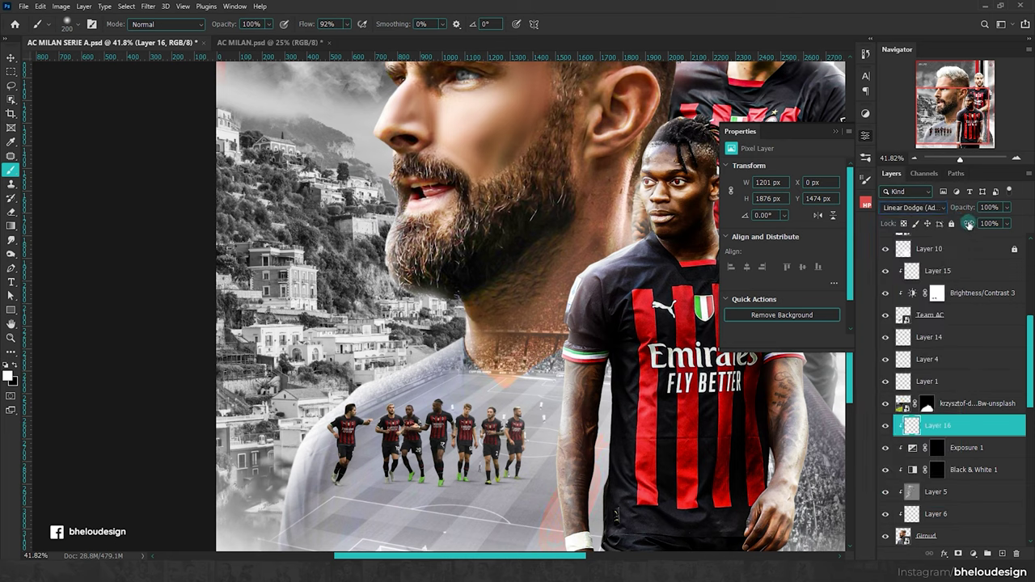
type("33")
key("Return")
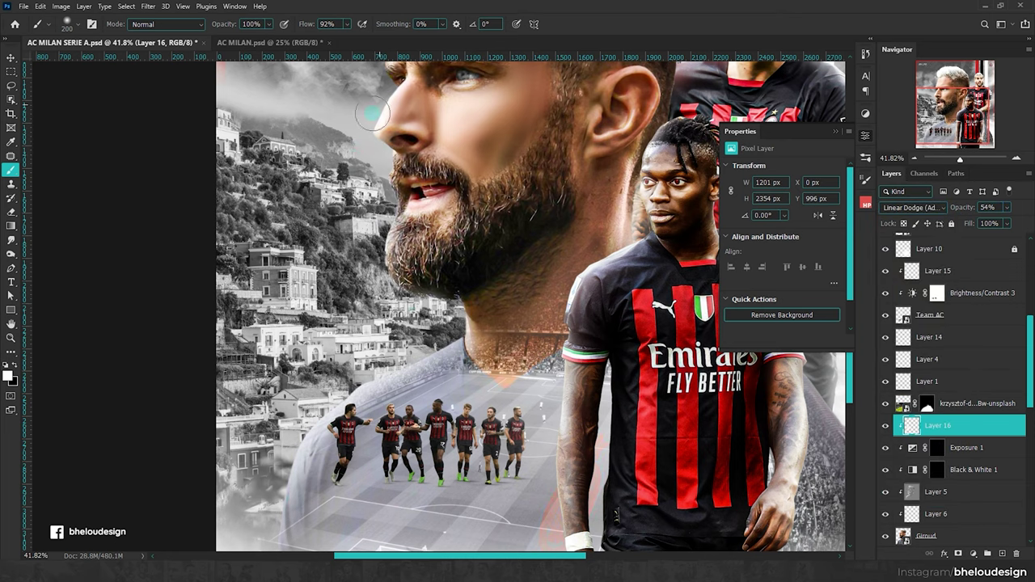
scroll(372, 116, "up", 3)
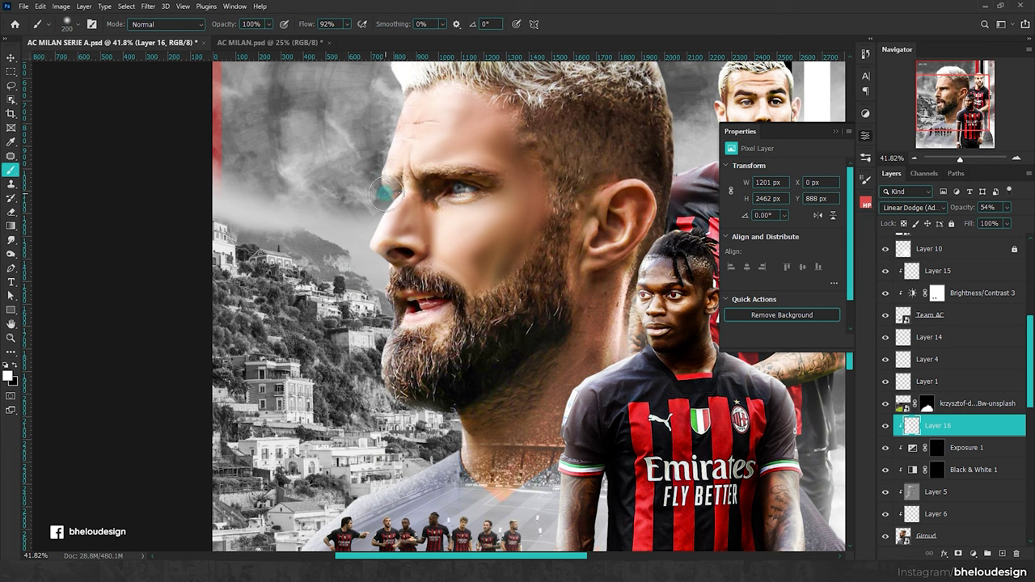
scroll(433, 214, "down", 3)
scroll(441, 243, "up", 2)
scroll(452, 271, "up", 2)
scroll(425, 289, "down", 2)
scroll(1007, 487, "down", 3)
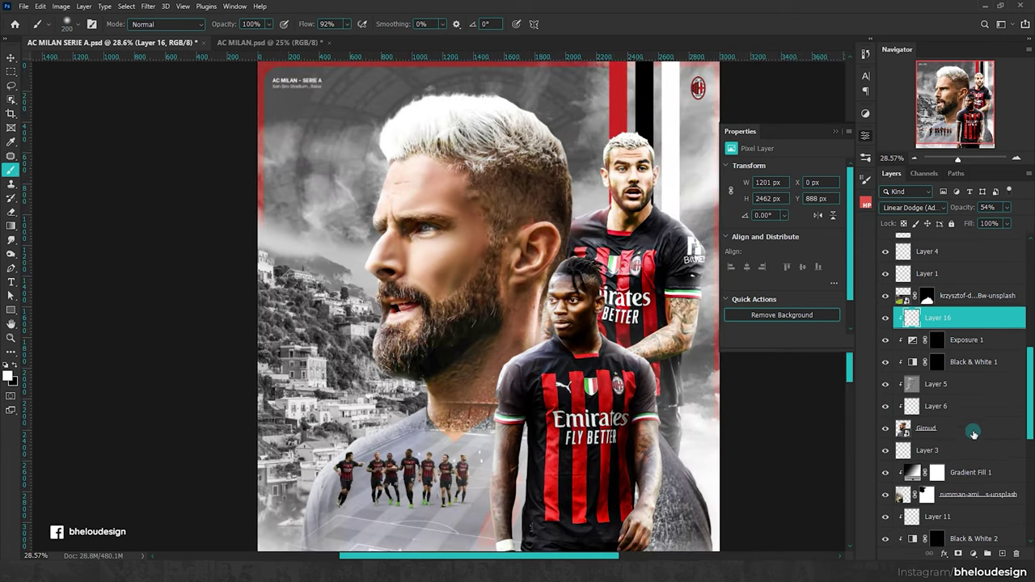
left_click(968, 451)
Step: On a new layer above Layer 3, paint soft glow around the neck, pitch and central player
left_click(986, 549)
scroll(465, 290, "down", 2)
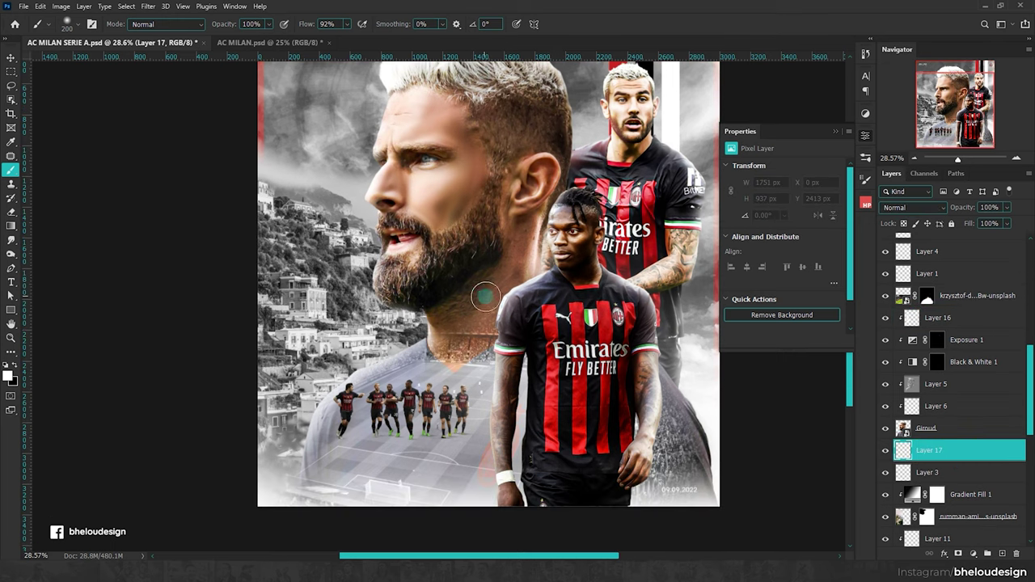
mouse_move(477, 335)
left_mouse_down()
mouse_move(424, 412)
mouse_move(476, 440)
left_mouse_up()
key("bracketright")
key("bracketleft")
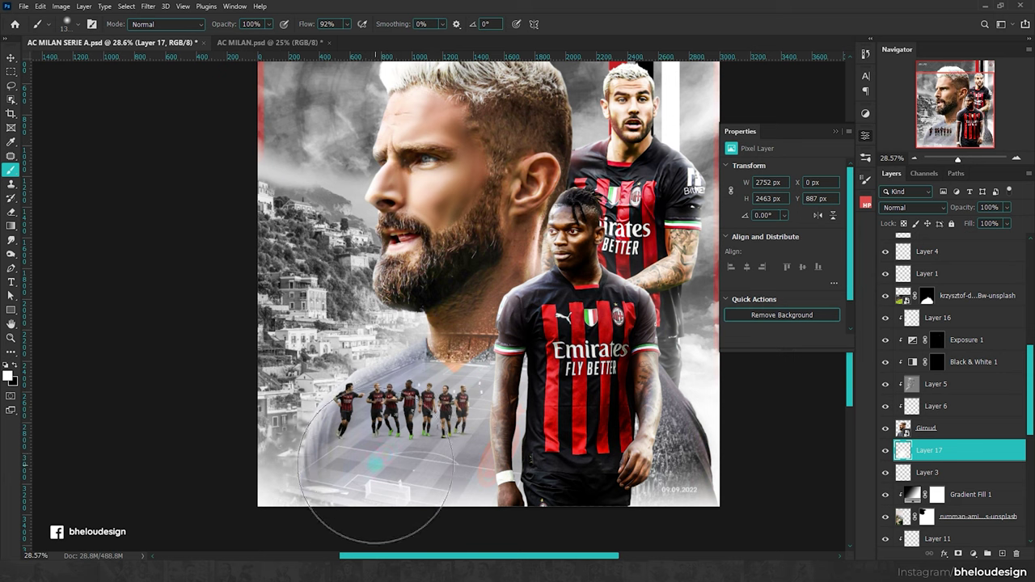
scroll(550, 336, "up", 2)
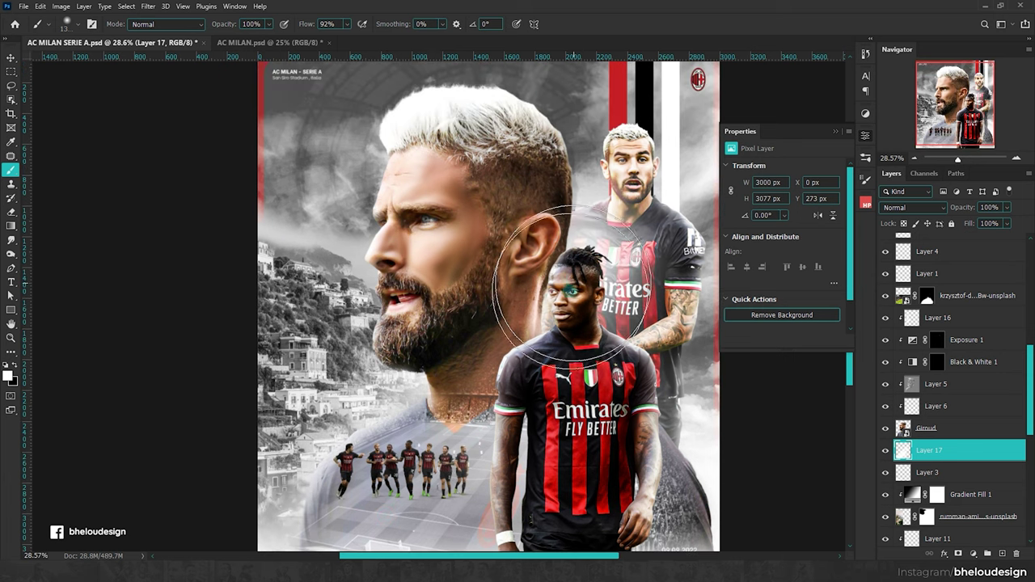
left_click_drag(550, 335, 582, 307)
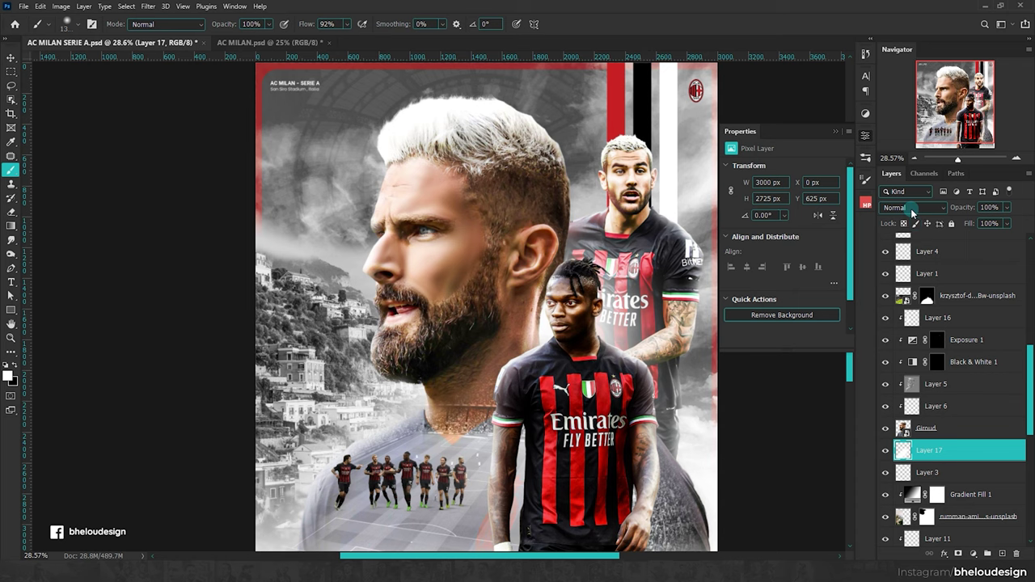
Step: Set Layer 17 to Lighten at about 70% opacity and deselect it
left_click(912, 208)
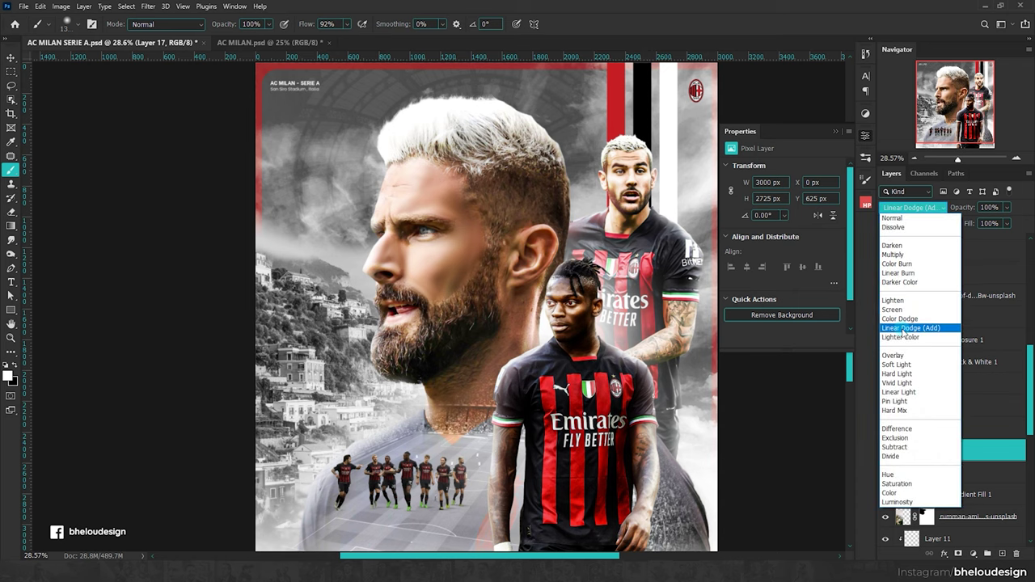
left_click(907, 306)
type("67")
key("Return")
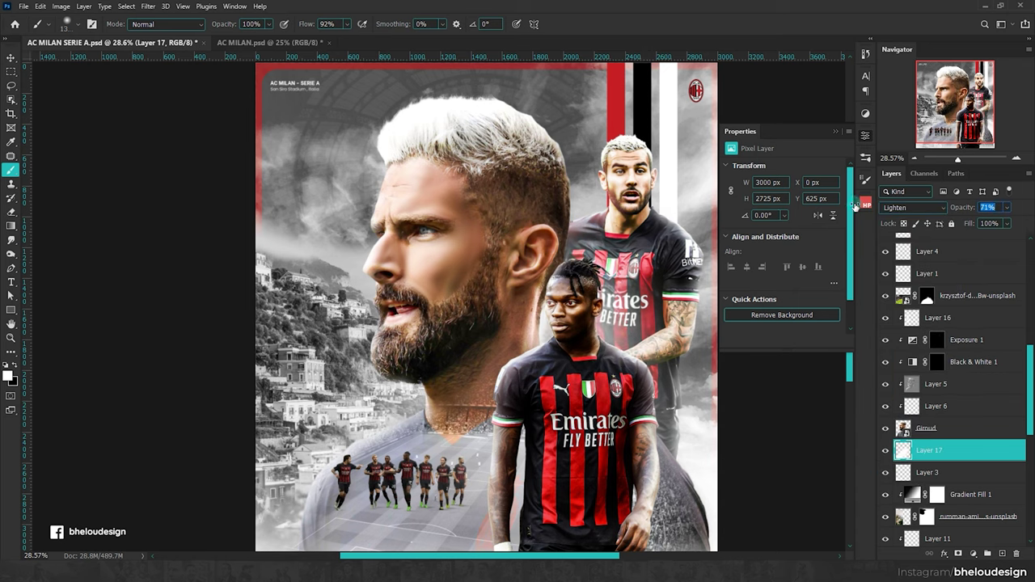
left_click(12, 58)
scroll(307, 178, "down", 2)
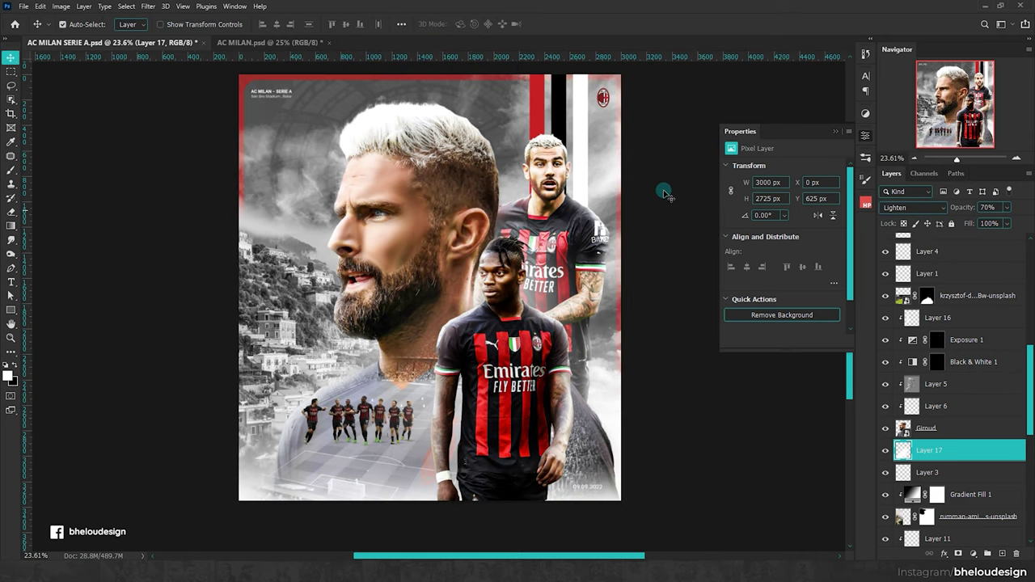
left_click(836, 131)
scroll(418, 231, "up", 2)
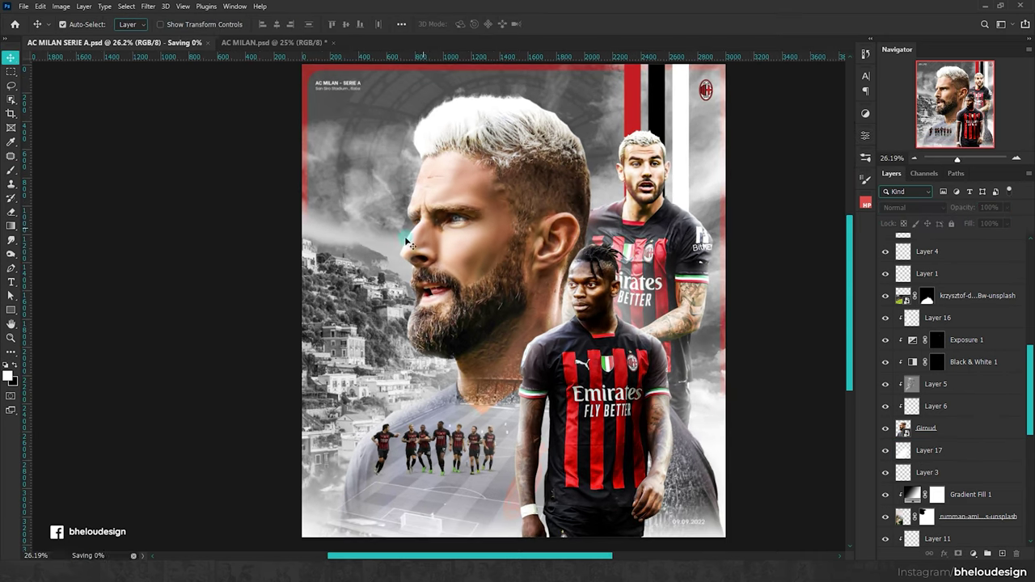
Step: Move Layer 17 below Theo Hernandez and group the three stripe rectangles into Group 1
scroll(408, 236, "down", 1)
scroll(663, 119, "up", 5)
left_click(433, 306)
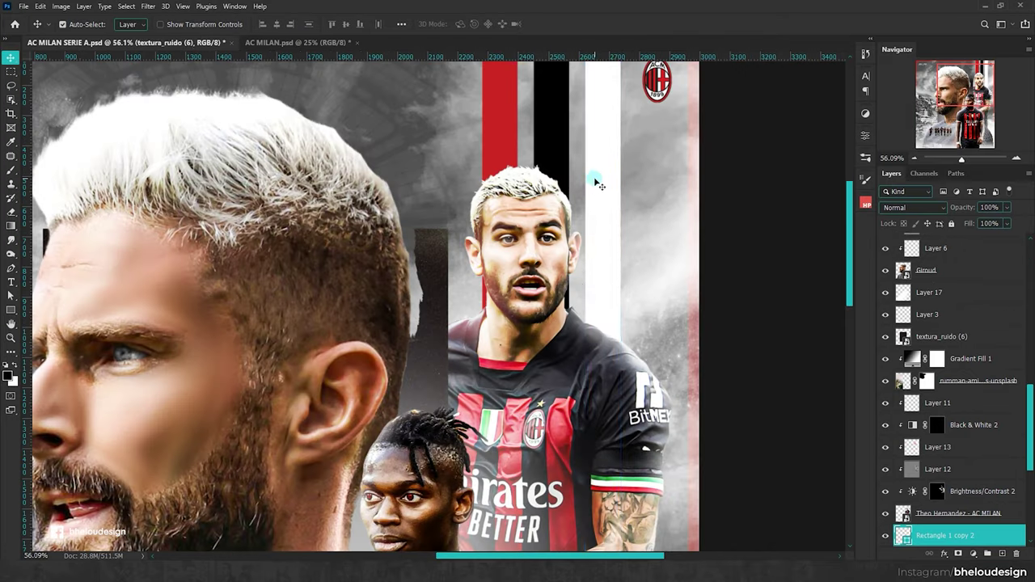
left_click_drag(930, 292, 938, 437)
left_click(963, 447)
left_click(970, 490, "shift")
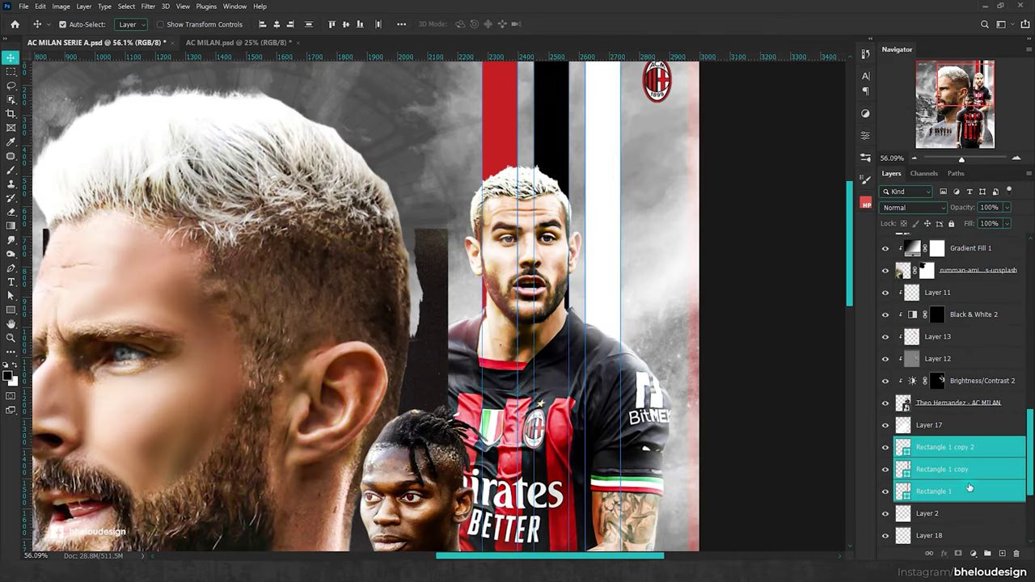
key("ctrl+g")
left_click(978, 428)
Step: Move textura_ruido (6) below Theo Hernandez and enlarge it over the poster's right side
scroll(551, 301, "down", 2)
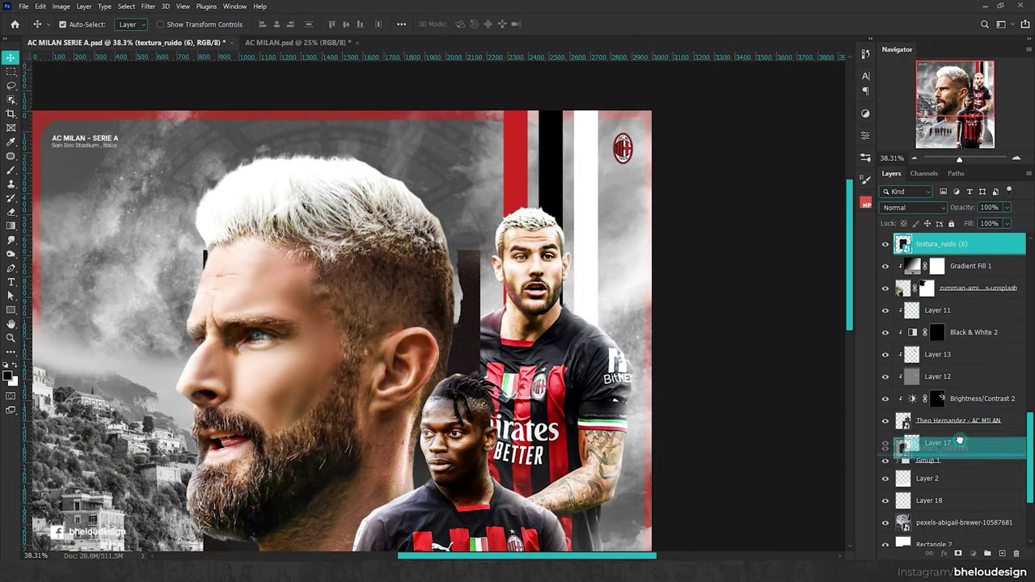
left_click_drag(959, 245, 954, 436)
left_click_drag(944, 276, 943, 276)
scroll(722, 369, "down", 1)
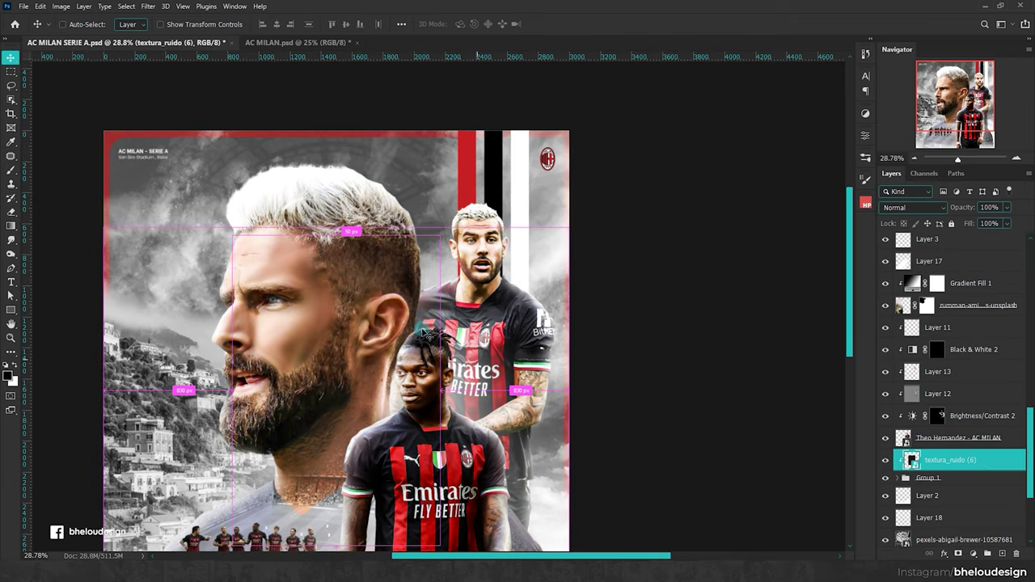
key("ctrl+t")
left_click_drag(372, 188, 524, 285)
left_click_drag(590, 140, 620, 109)
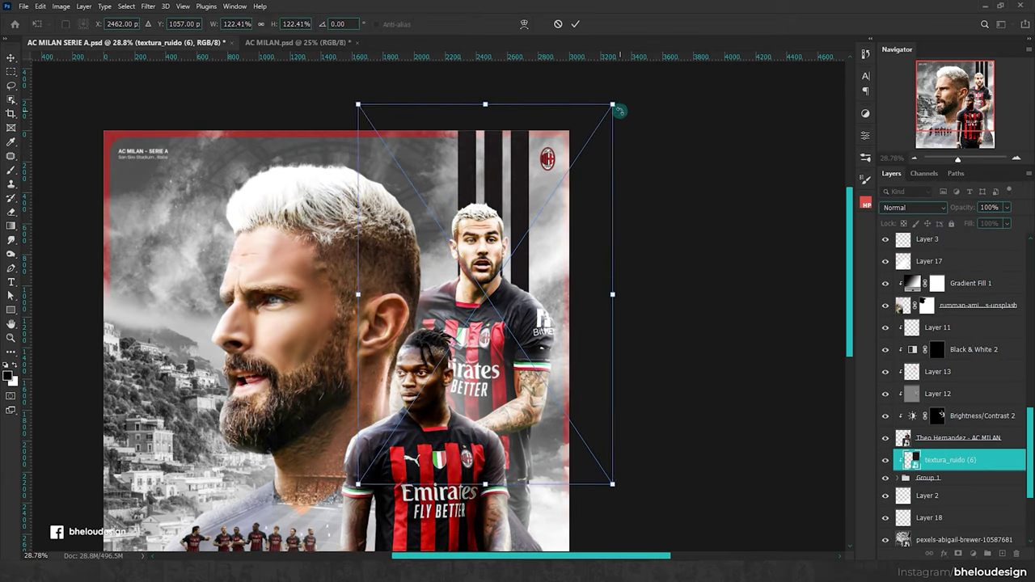
key("Return")
Step: Set the textura_ruido (6) layer to Screen blending at 61% opacity
scroll(501, 145, "up", 5)
left_click(909, 208)
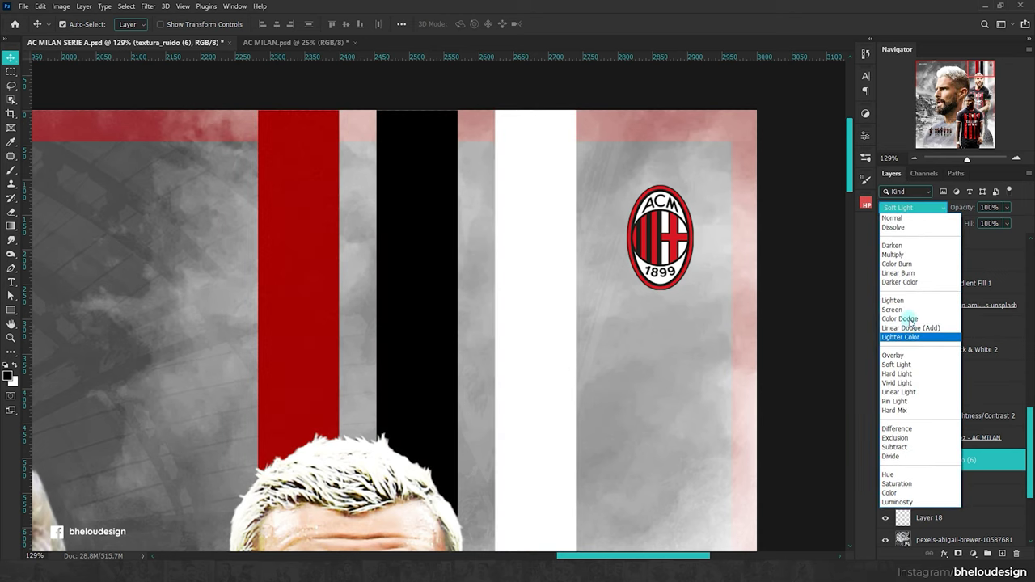
left_click(892, 310)
type("61")
scroll(788, 263, "down", 8)
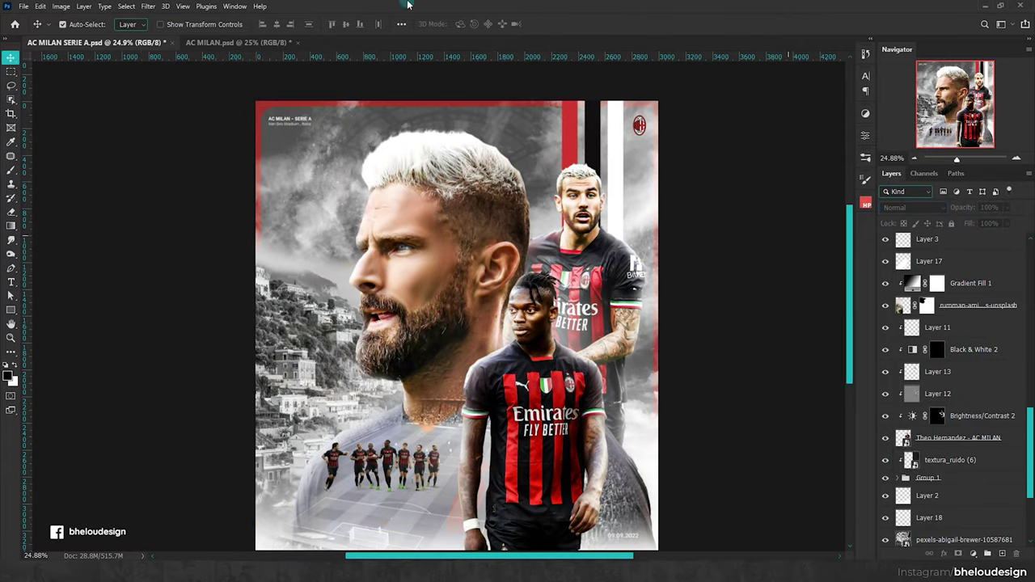
Step: Set the Pngtree sparks-and-smoke layer to Screen blending
left_click(892, 309)
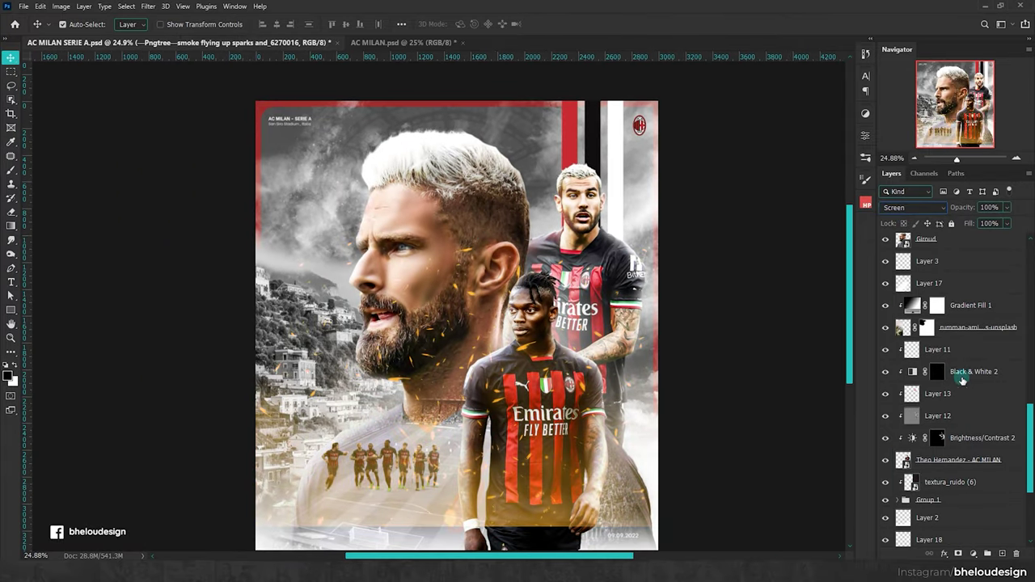
scroll(969, 399, "up", 5)
scroll(969, 399, "up", 5)
scroll(969, 399, "down", 2)
scroll(938, 370, "down", 5)
scroll(938, 369, "down", 5)
scroll(938, 370, "down", 3)
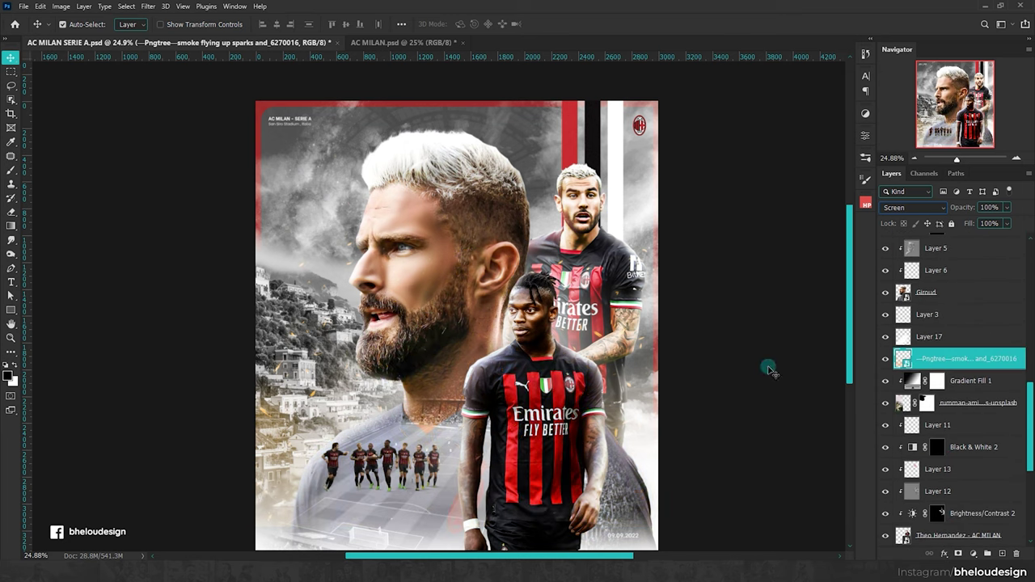
scroll(525, 221, "down", 2)
Step: Enlarge, shift and slightly rotate the sparks layer over the poster
key("ctrl+t")
left_click_drag(636, 467, 656, 490)
left_click_drag(643, 455, 625, 434)
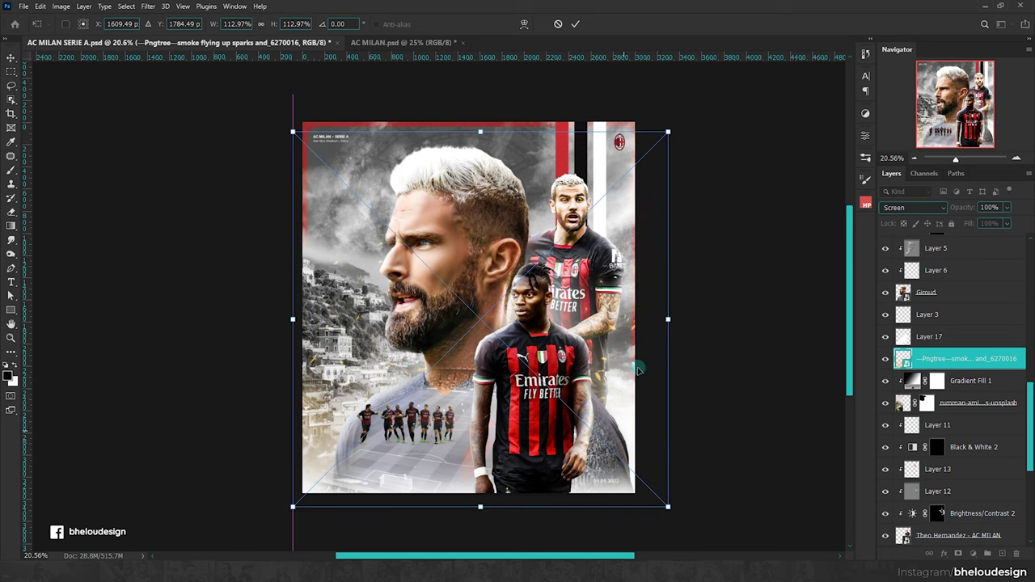
left_click_drag(676, 132, 629, 279)
key("Return")
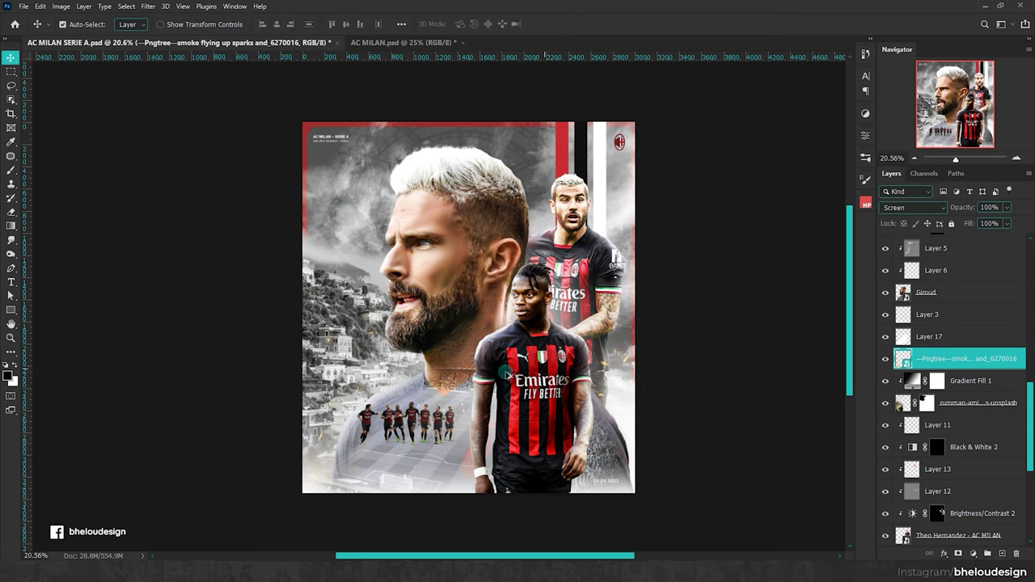
Step: Add a colorized Hue/Saturation adjustment (saturation 73) above the sparks, plus empty Layer 19
scroll(529, 303, "up", 4)
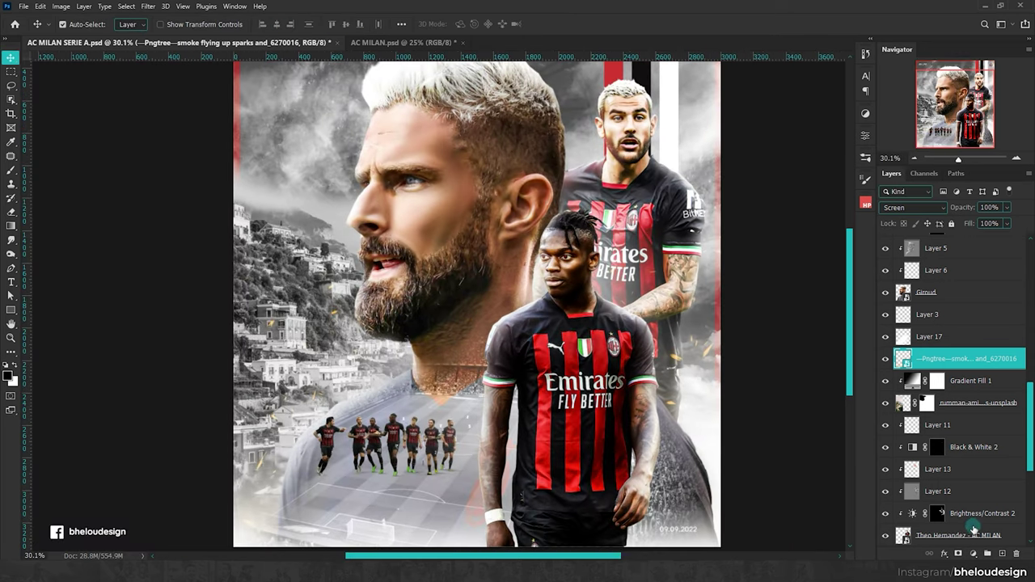
left_click(973, 553)
left_click(992, 448)
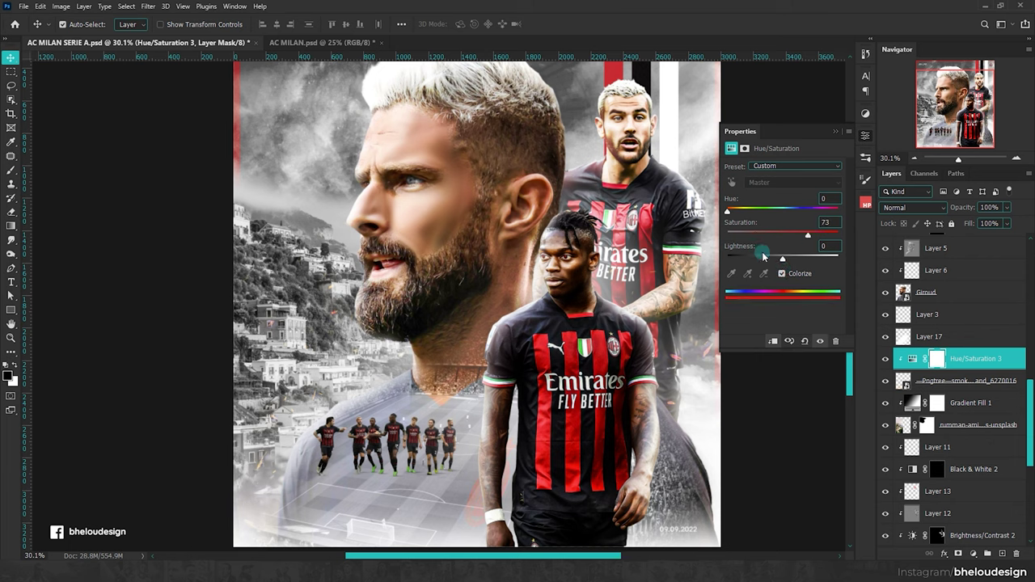
left_click(836, 131)
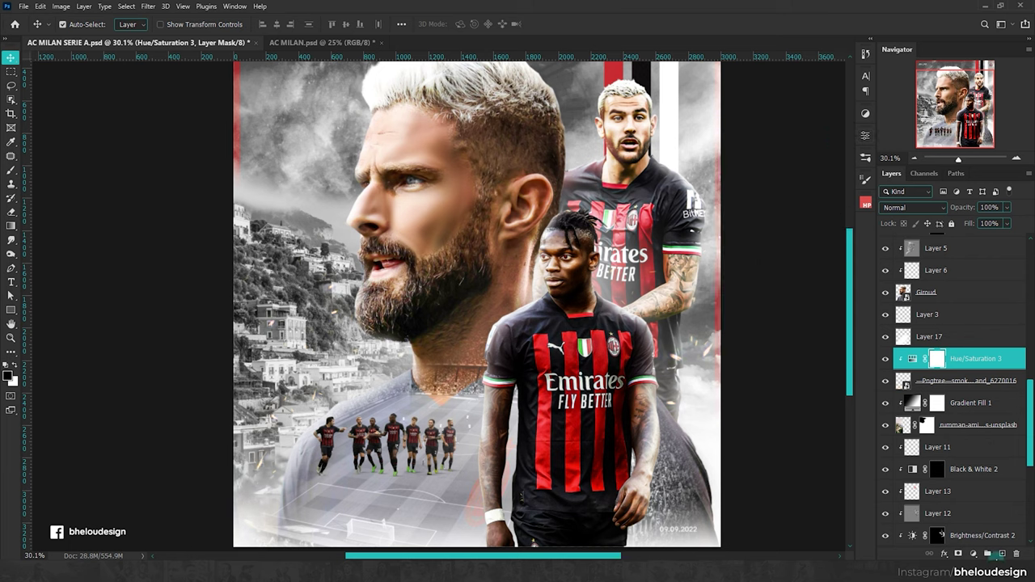
left_click(1003, 553)
key("b")
left_click(45, 23)
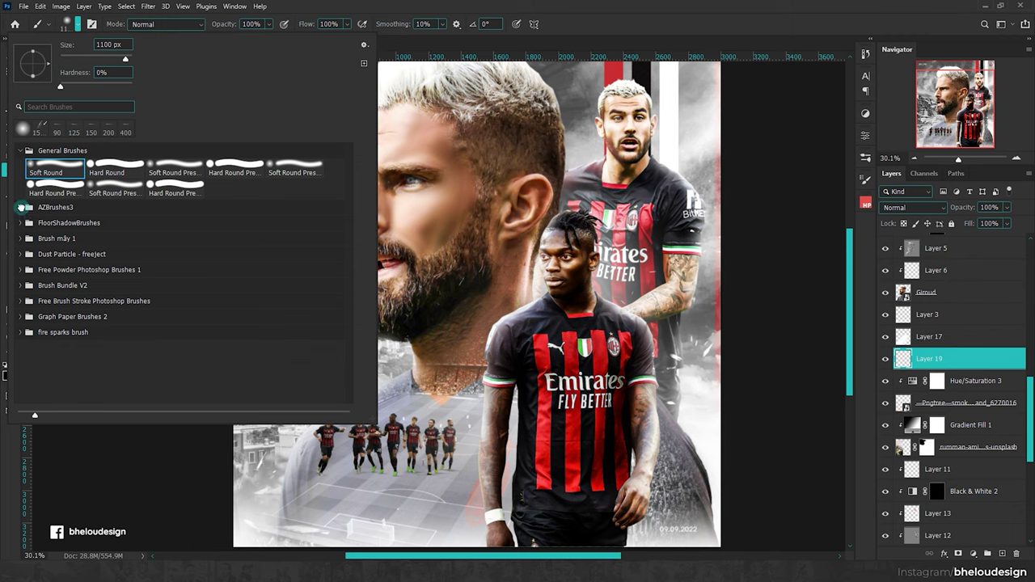
Step: Browse the AZBrushes3 Particles folder and choose an underwater particle brush
left_click(21, 207)
left_click(38, 271)
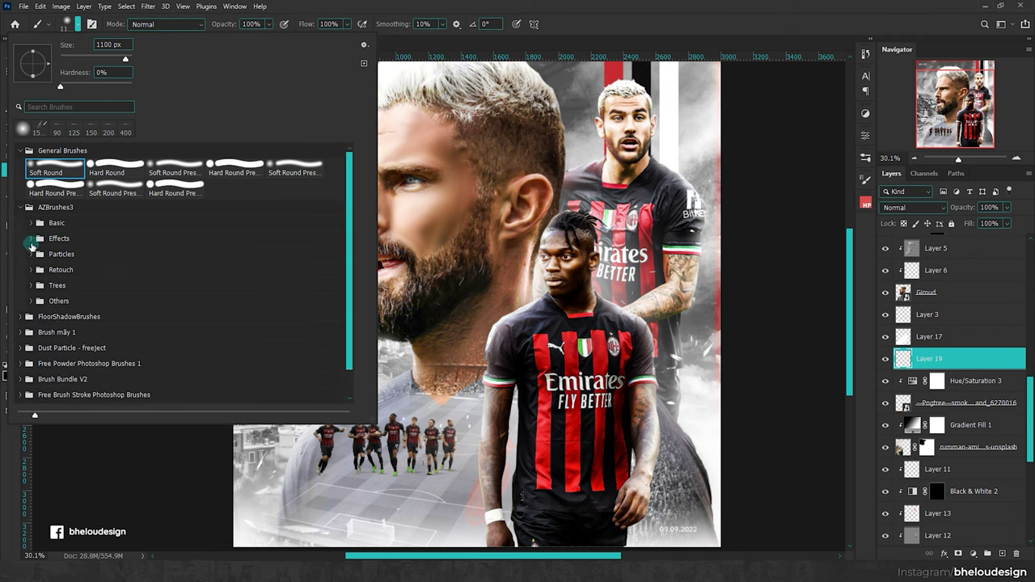
left_click(32, 256)
scroll(169, 317, "down", 2)
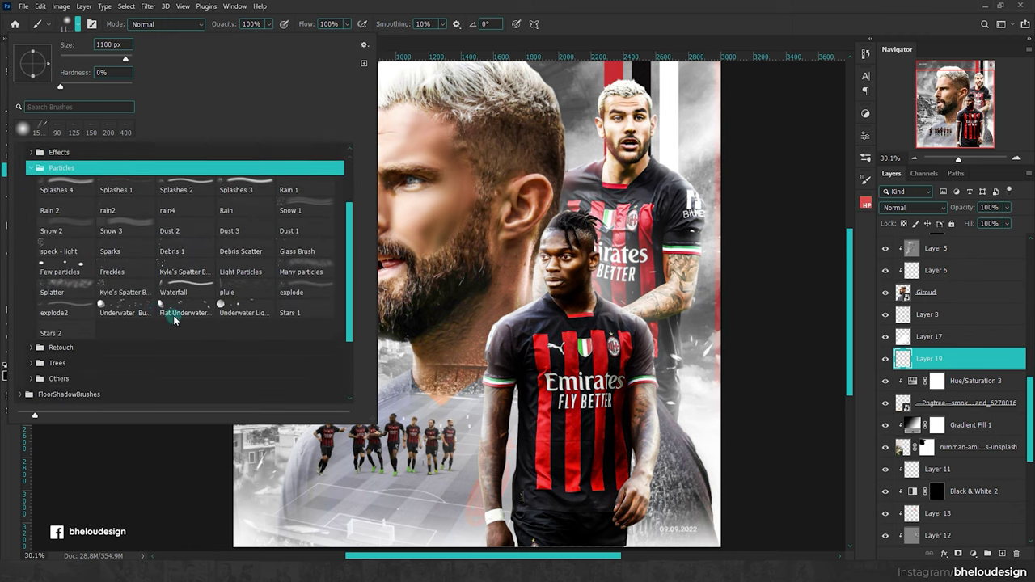
scroll(136, 298, "down", 1)
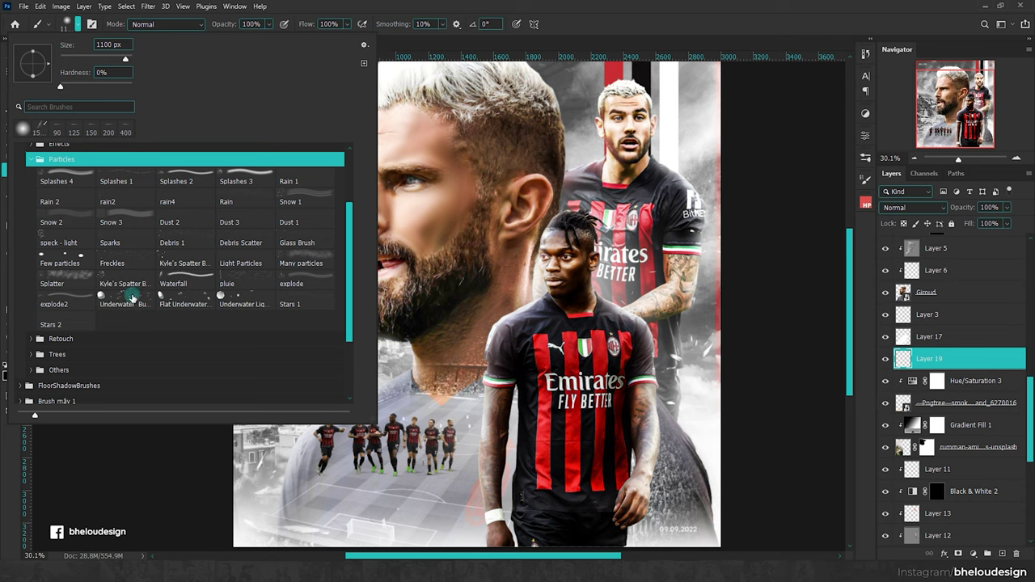
left_click(132, 299)
scroll(544, 256, "down", 3)
left_click(385, 171)
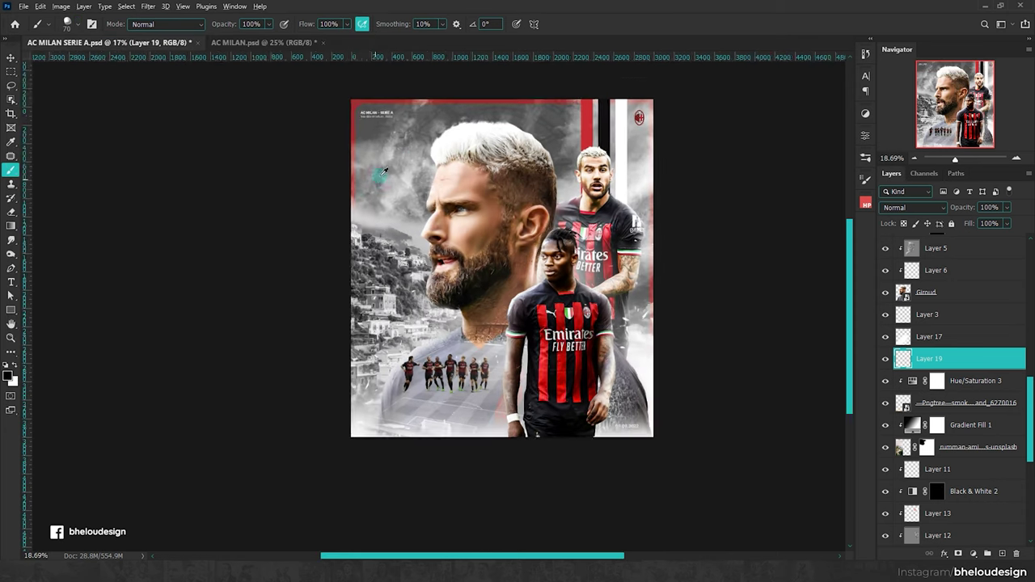
scroll(380, 174, "up", 1)
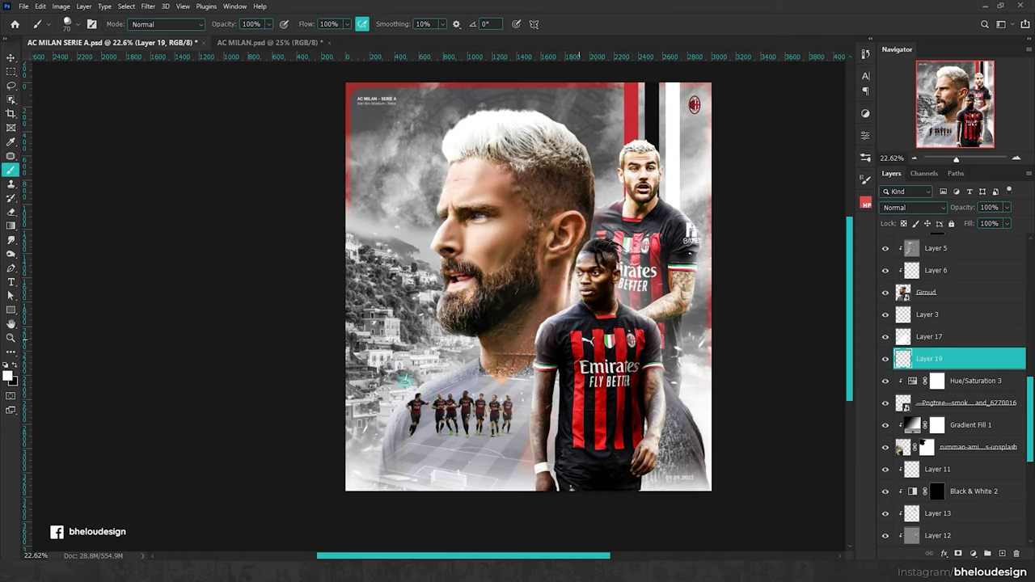
Step: Collapse the expanded brush folders and show the Others folder's brushes
left_click(67, 22)
left_click(51, 332)
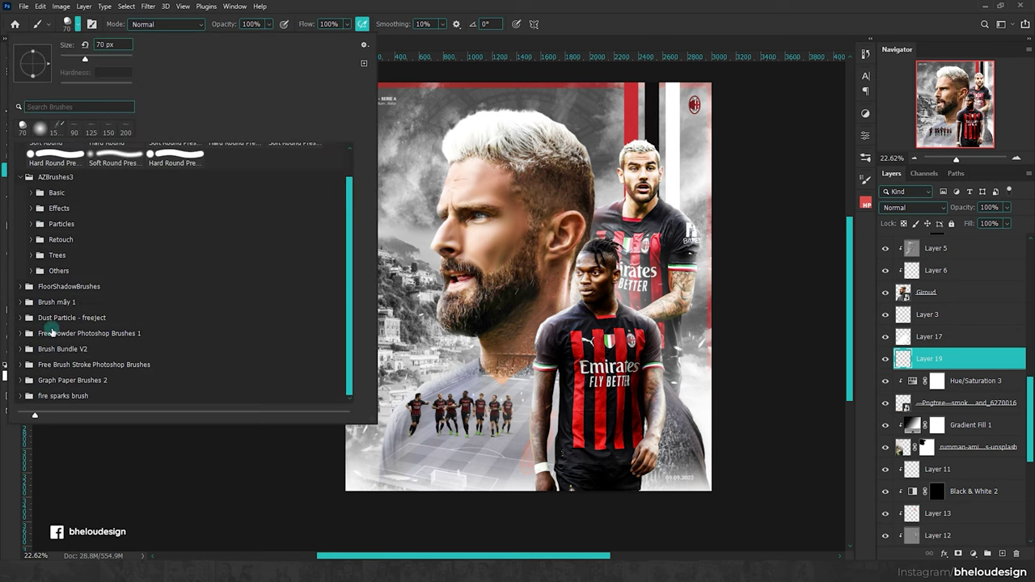
scroll(32, 223, "up", 2)
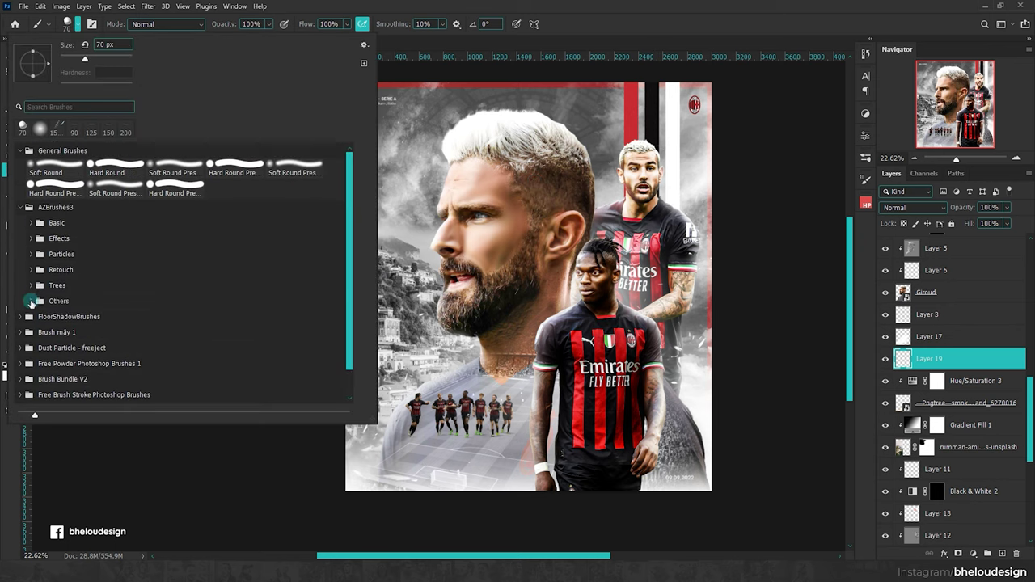
left_click(29, 301)
scroll(172, 267, "down", 6)
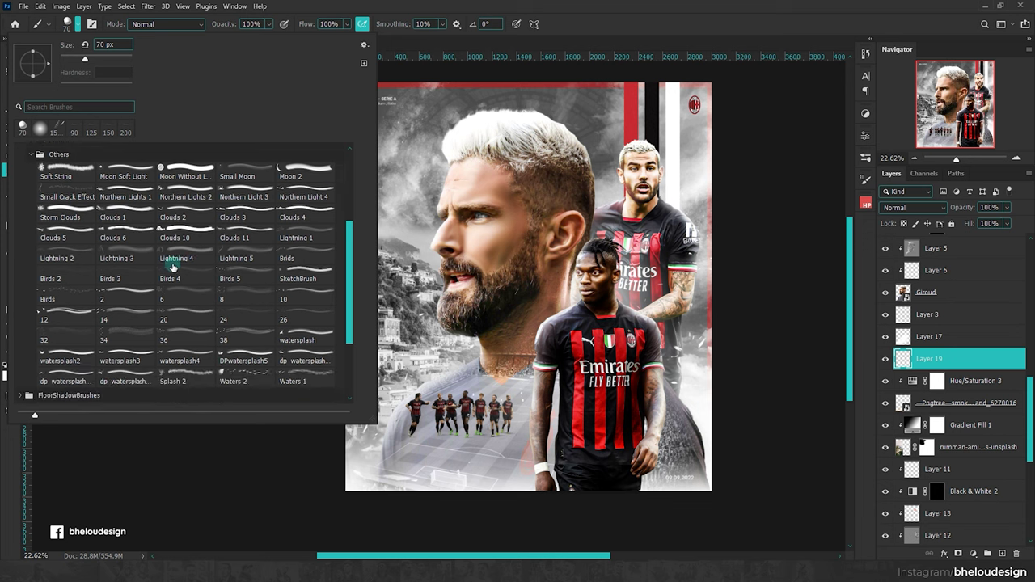
Step: Pick the Lightning 4 brush, move Layer 19 below Layer 18, and stamp lightning into the top-left sky
left_click(196, 259)
key("Return")
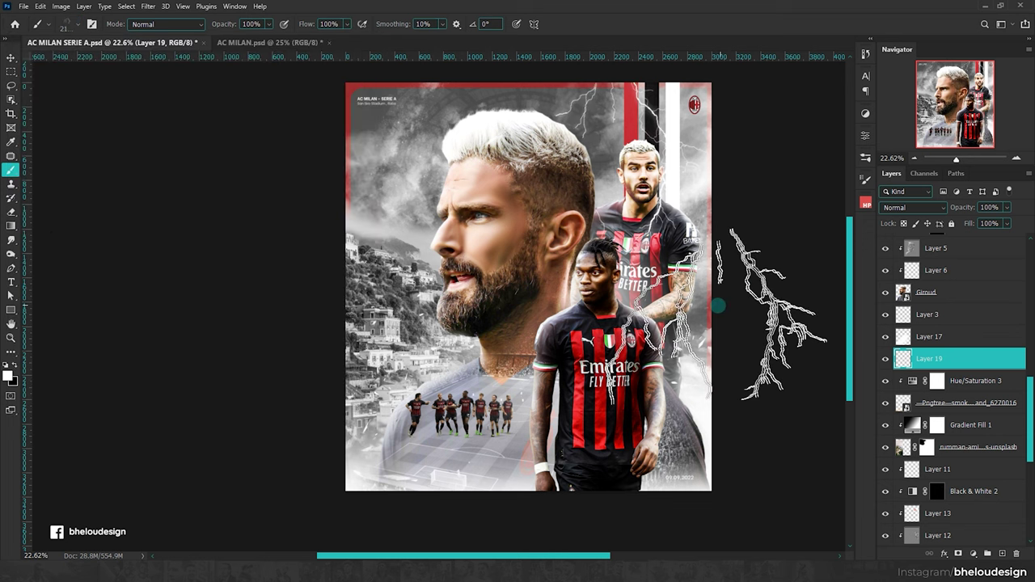
left_click_drag(958, 365, 940, 385)
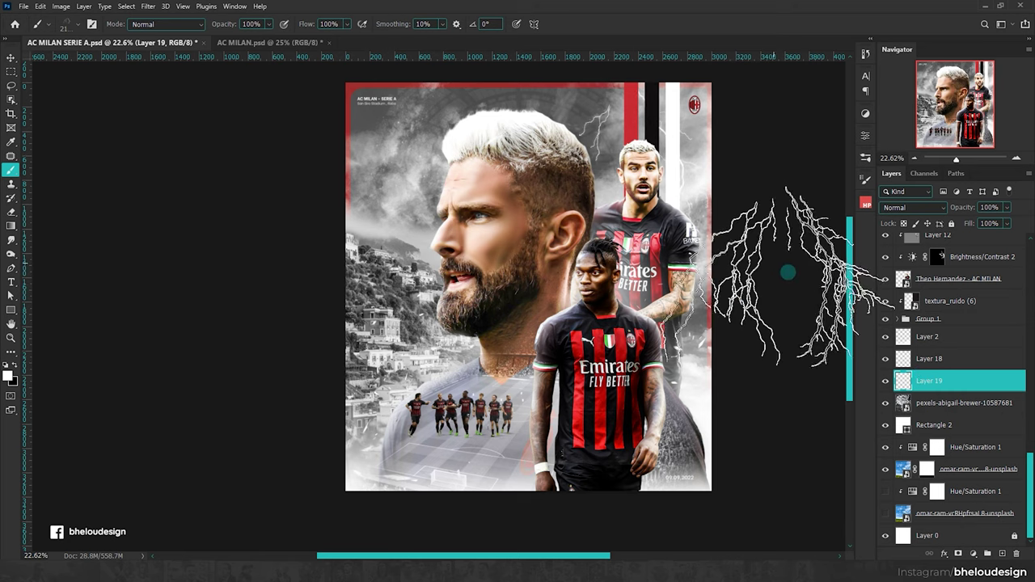
left_click(388, 177)
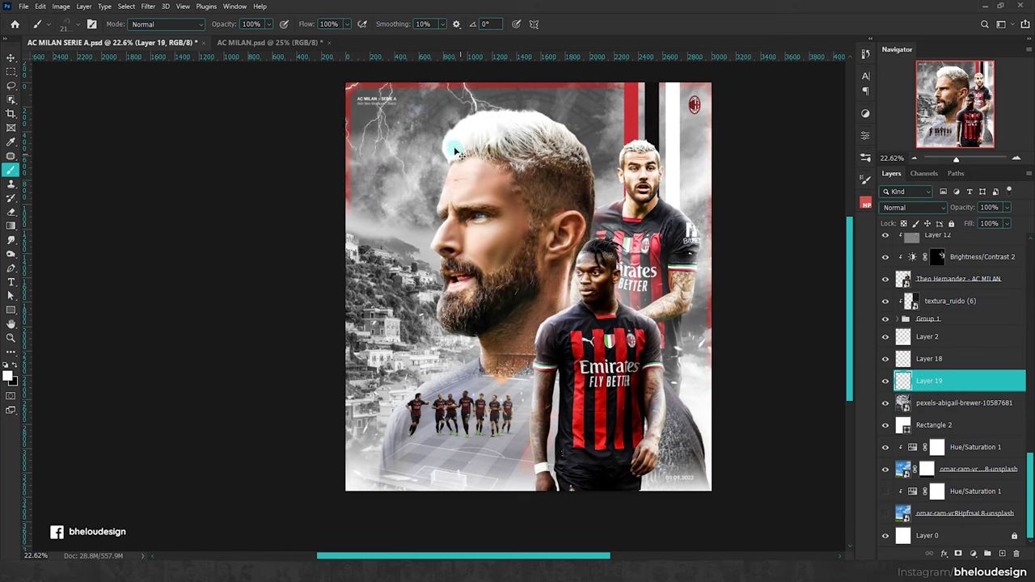
scroll(477, 162, "up", 3)
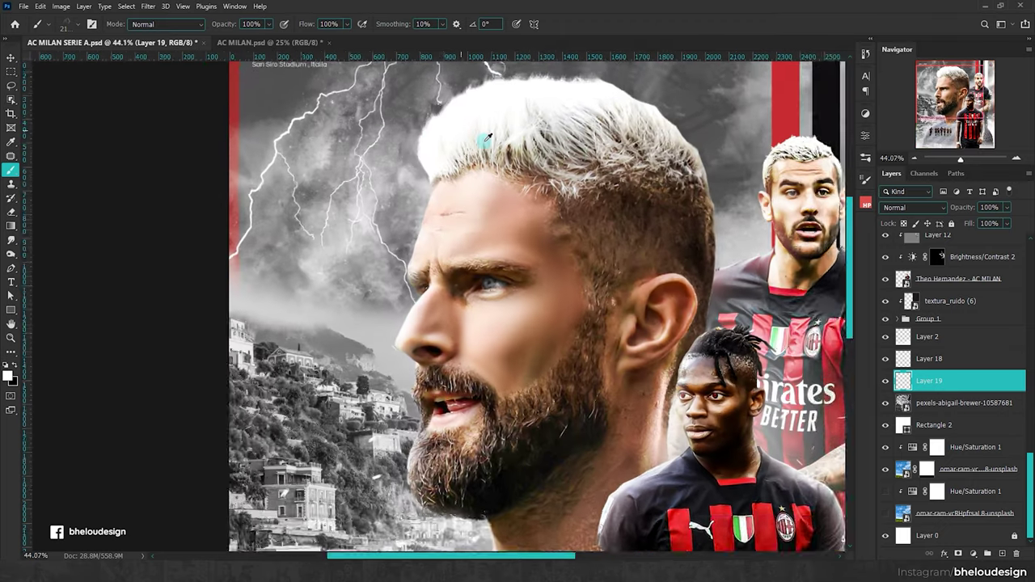
scroll(502, 140, "down", 5)
scroll(500, 140, "up", 2)
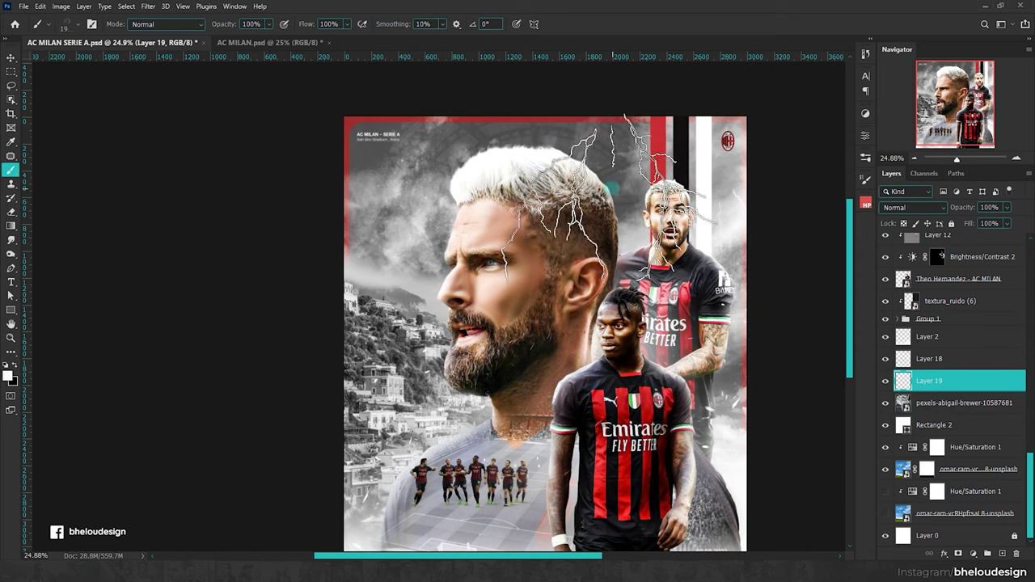
scroll(542, 178, "down", 1)
scroll(550, 171, "up", 1)
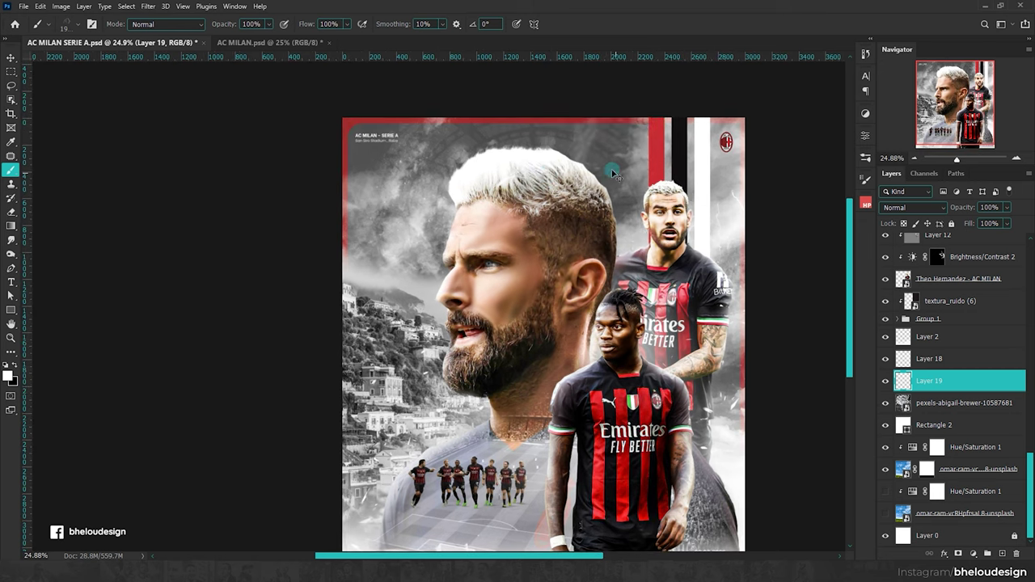
Step: Collapse the Others brush folder and show the Effects folder's brushes
left_click(73, 27)
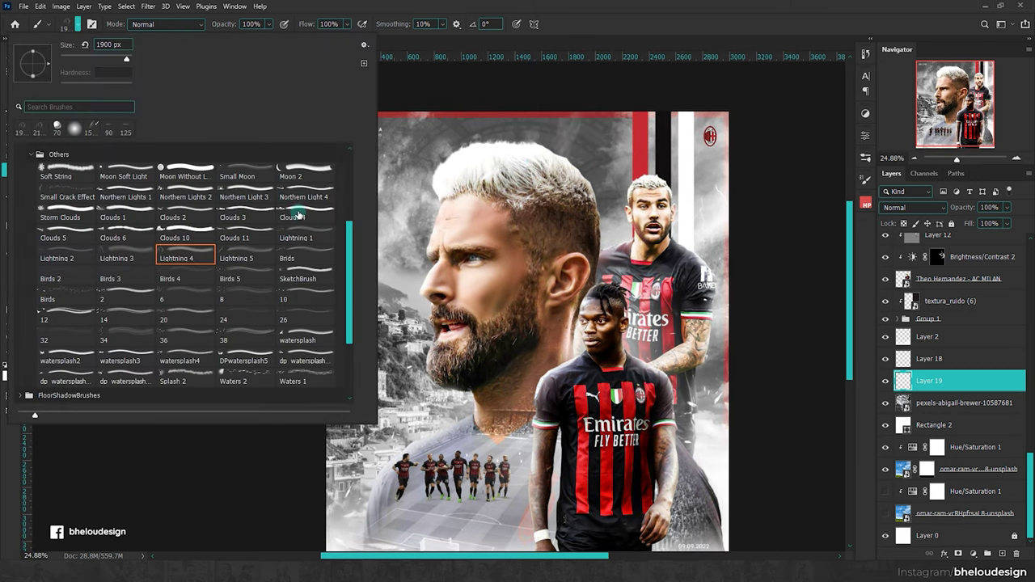
left_click(653, 46)
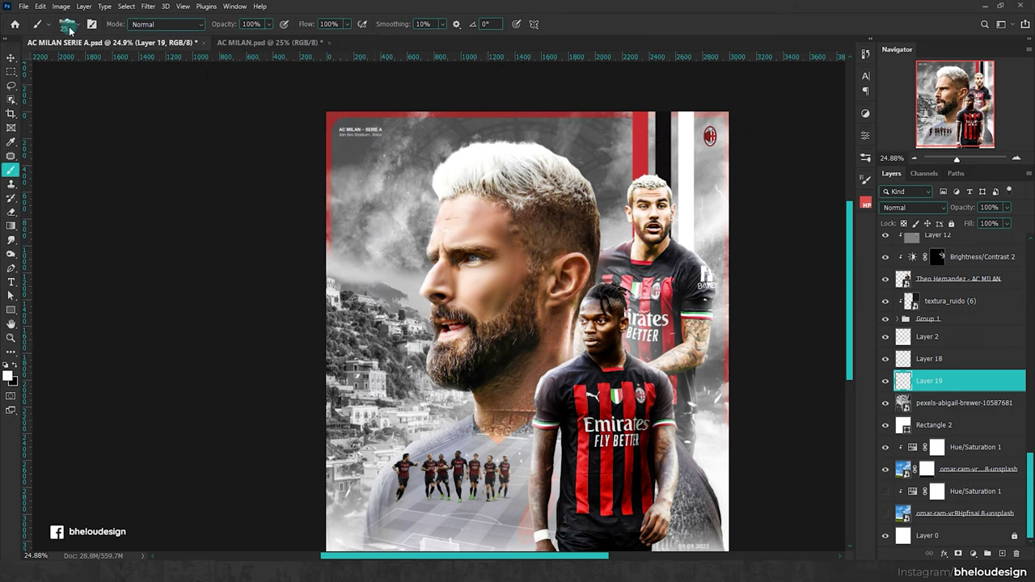
left_click(70, 30)
left_click(33, 151)
scroll(64, 194, "up", 3)
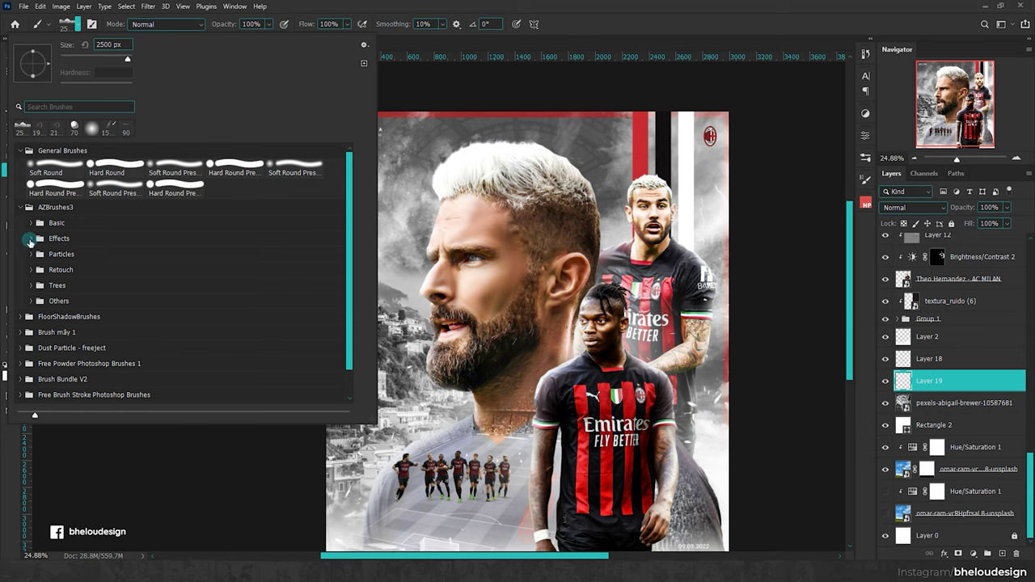
left_click(30, 240)
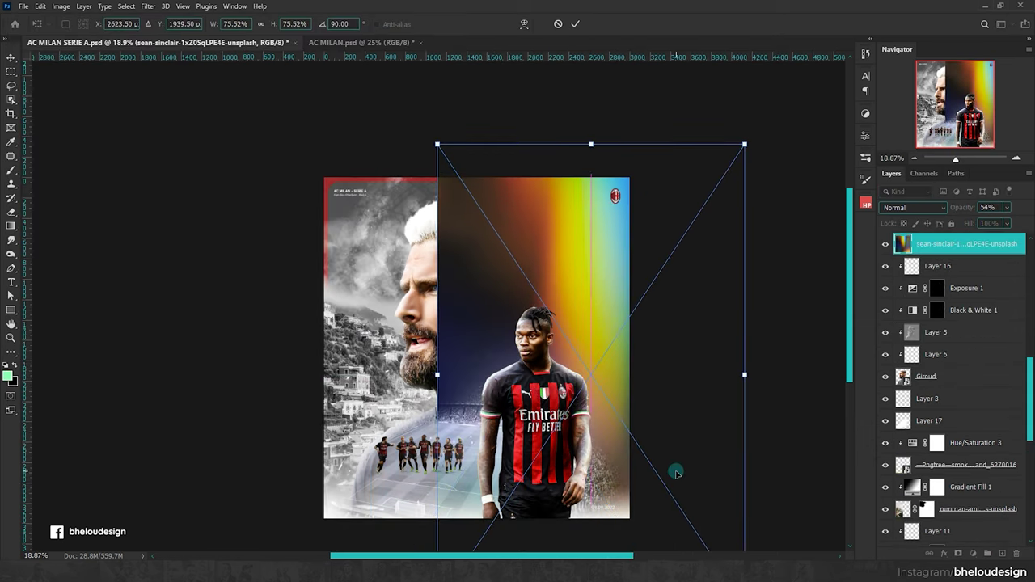
Step: Move the rainbow photo layer below Group 1 and blend it in Overlay mode
left_click(912, 207)
left_click(906, 299)
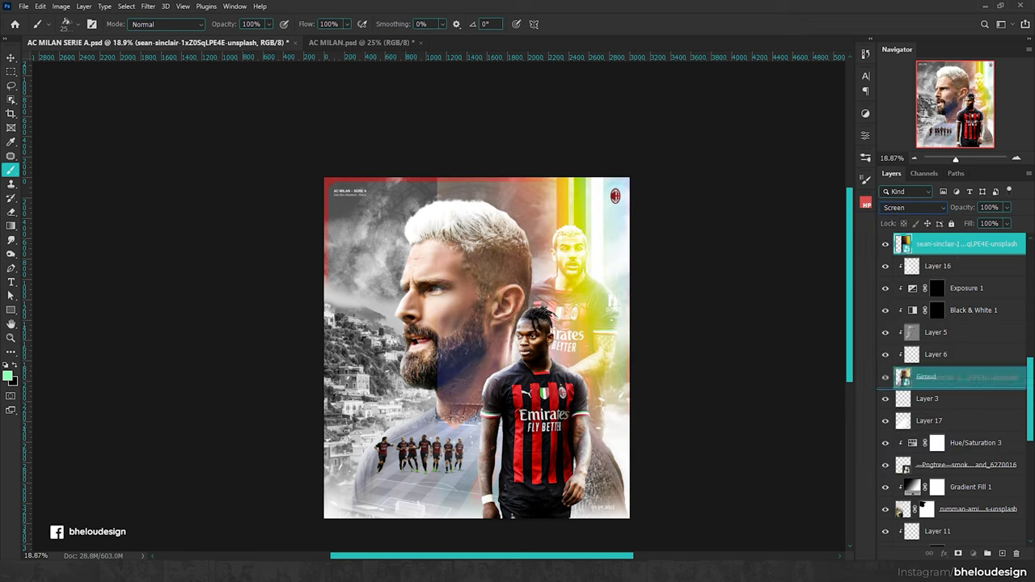
scroll(955, 388, "down", 3)
scroll(954, 388, "down", 5)
left_click_drag(963, 473, 906, 325)
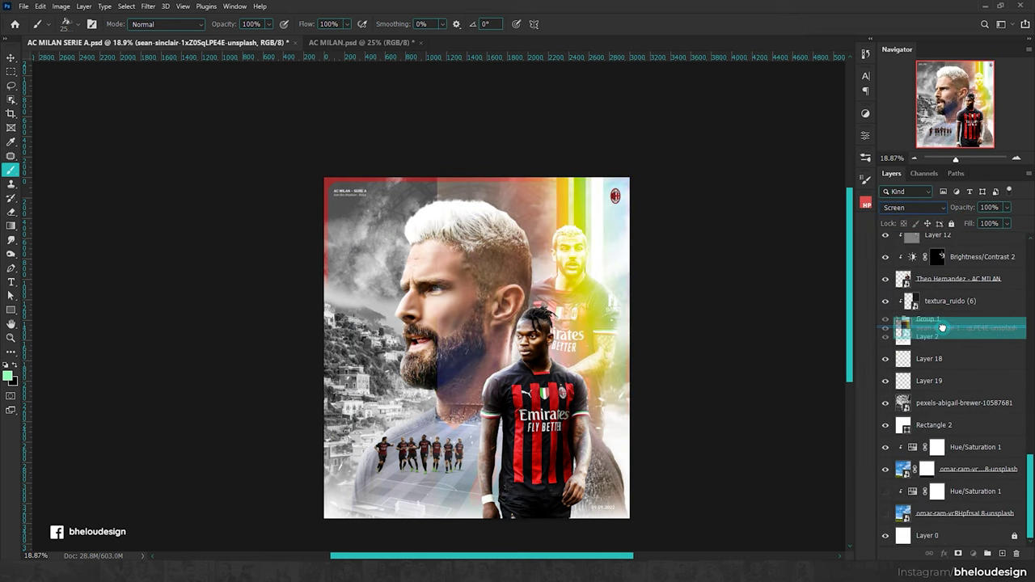
left_click(11, 58)
scroll(629, 468, "up", 3)
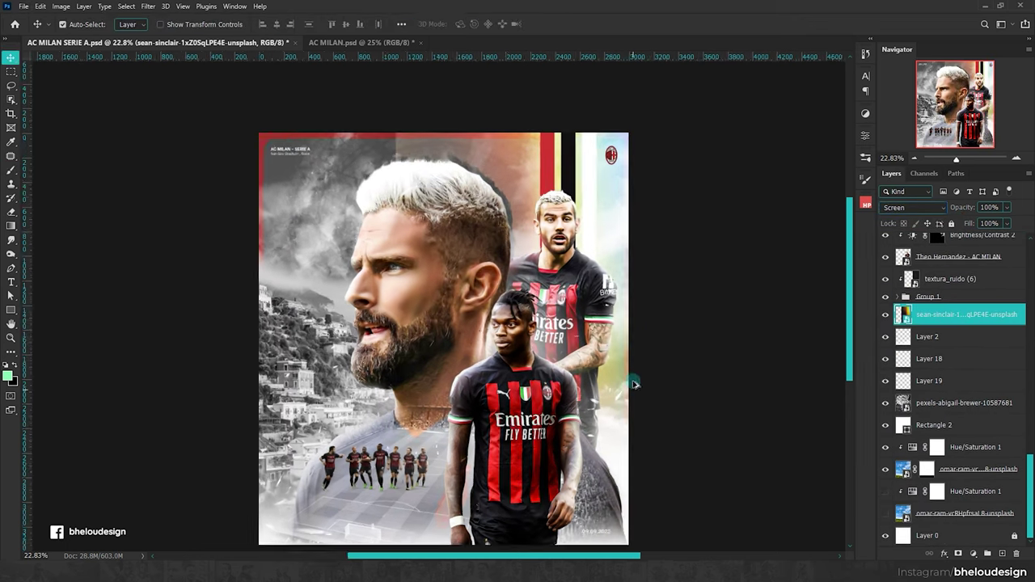
left_click(912, 207)
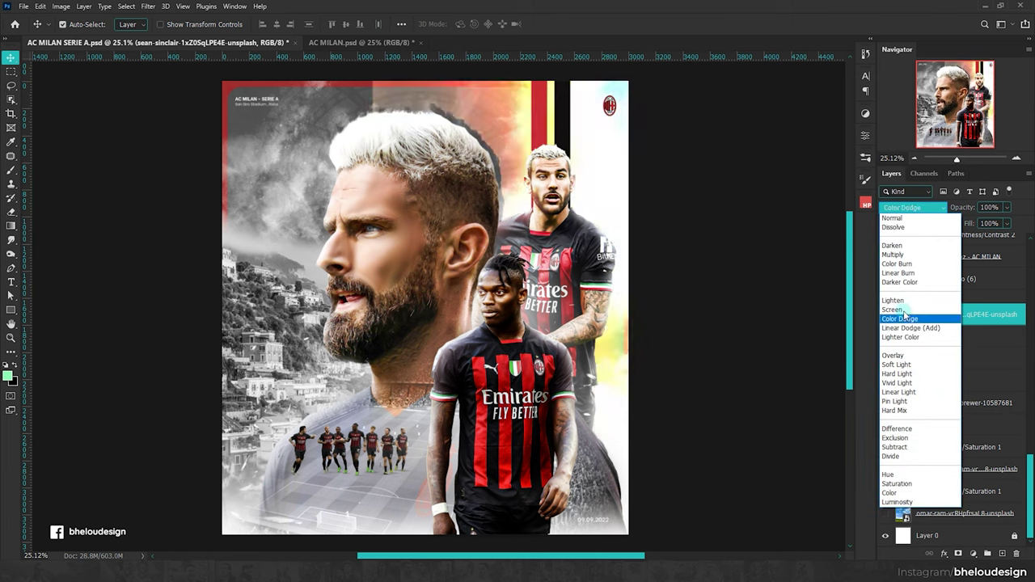
left_click(906, 355)
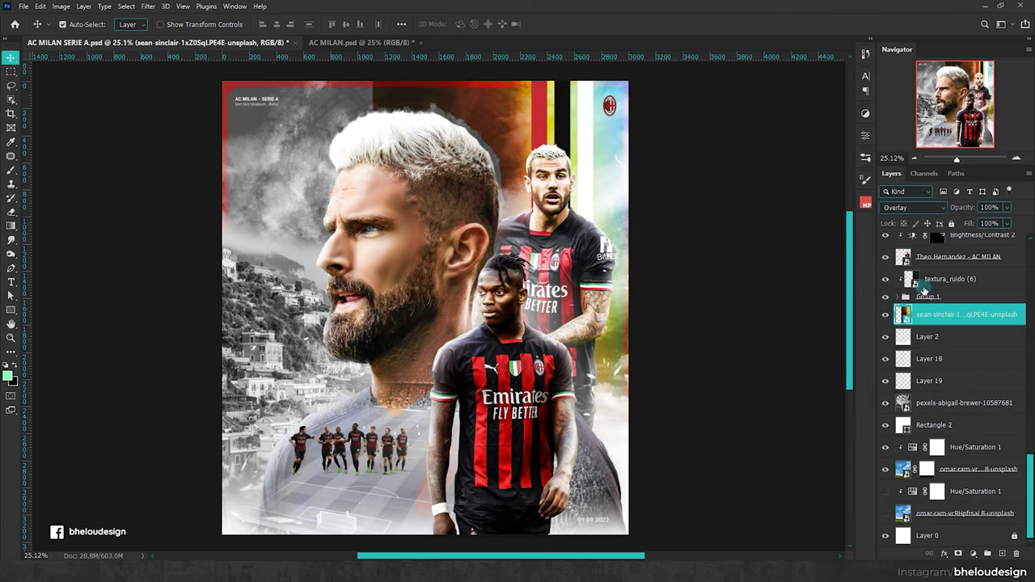
Step: Flip the rainbow photo vertically, shift it slightly left, and add a layer mask
key("ctrl+t")
right_click(535, 224)
left_click(566, 424)
left_click_drag(304, 322, 323, 299)
key("Return")
left_click(959, 554)
key("g")
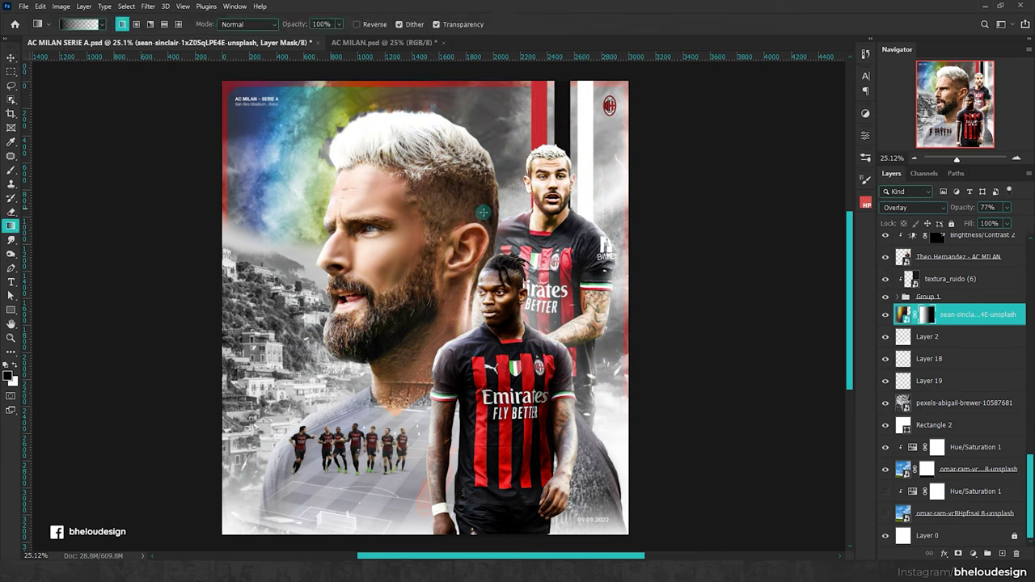
left_click(913, 207)
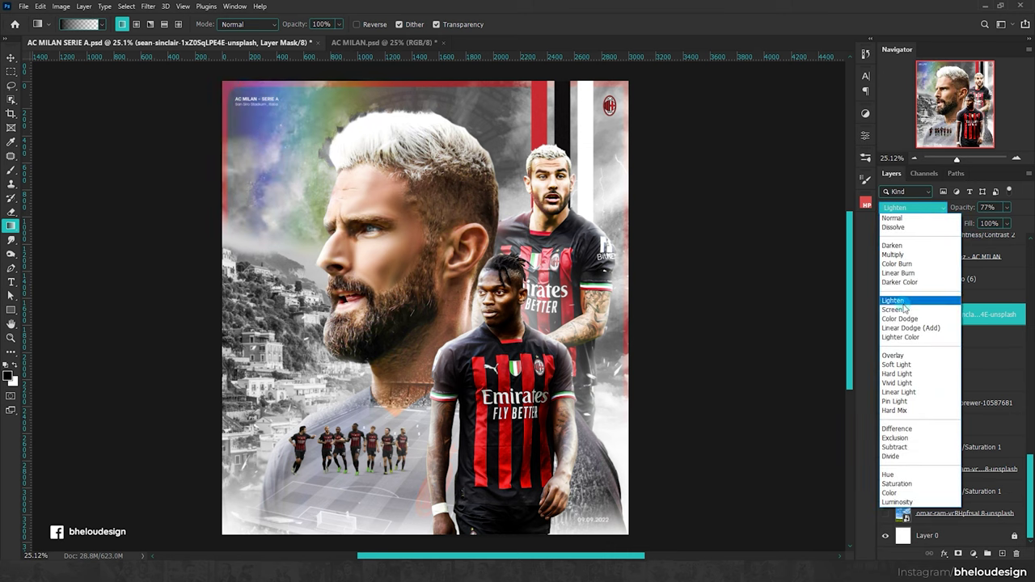
left_click(896, 357)
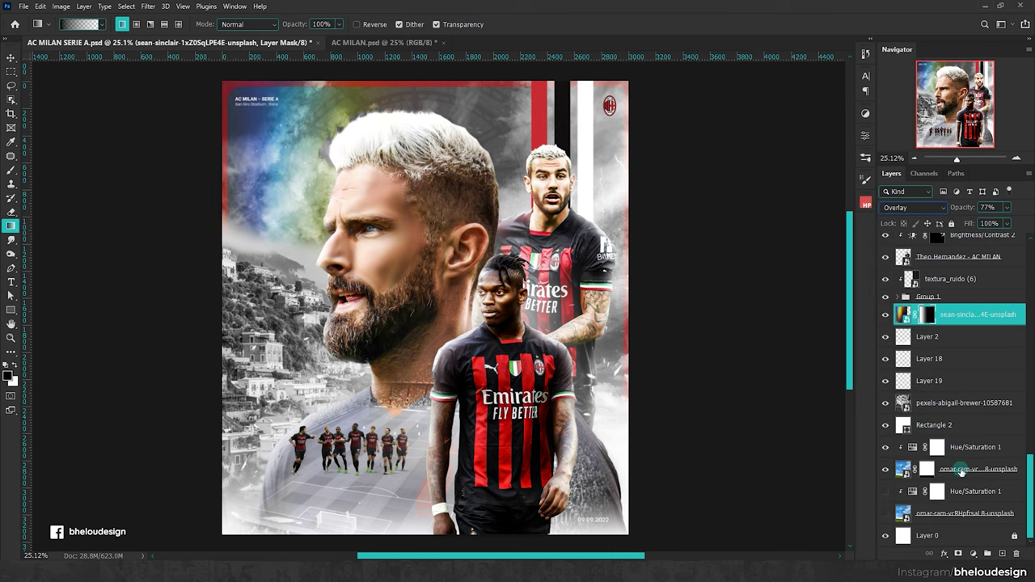
Step: Add a clipped Hue/Saturation adjustment (hue +142) turning the smoke pink-purple
left_click(971, 554)
left_click(966, 447)
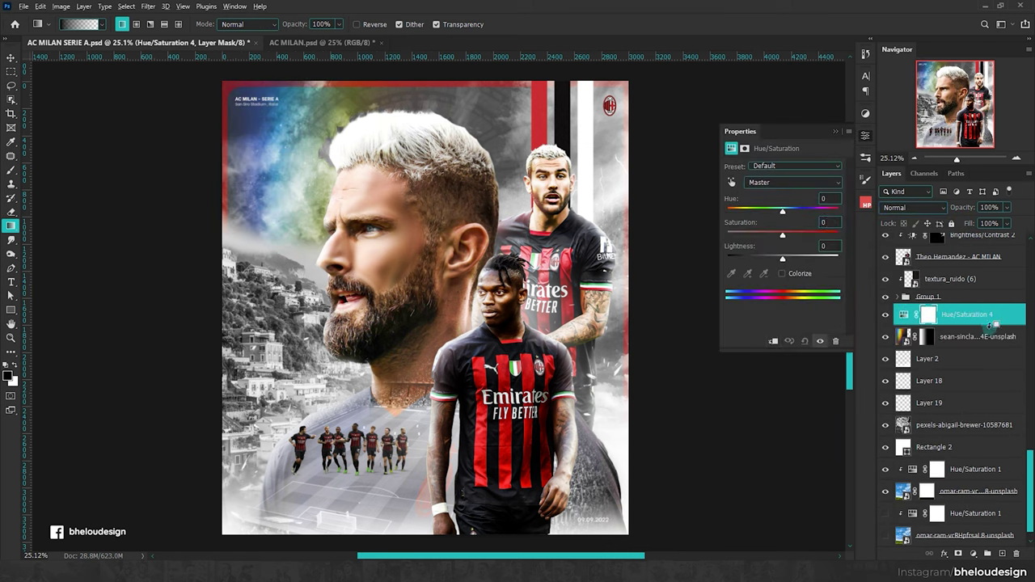
left_click_drag(782, 211, 830, 211)
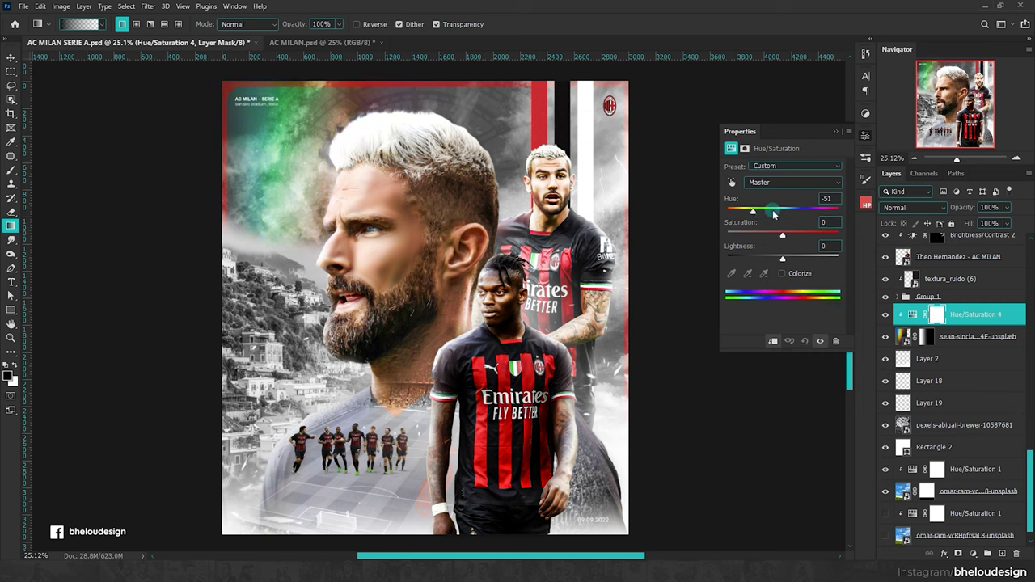
mouse_move(814, 237)
left_mouse_down()
mouse_move(787, 238)
mouse_move(777, 262)
left_mouse_up()
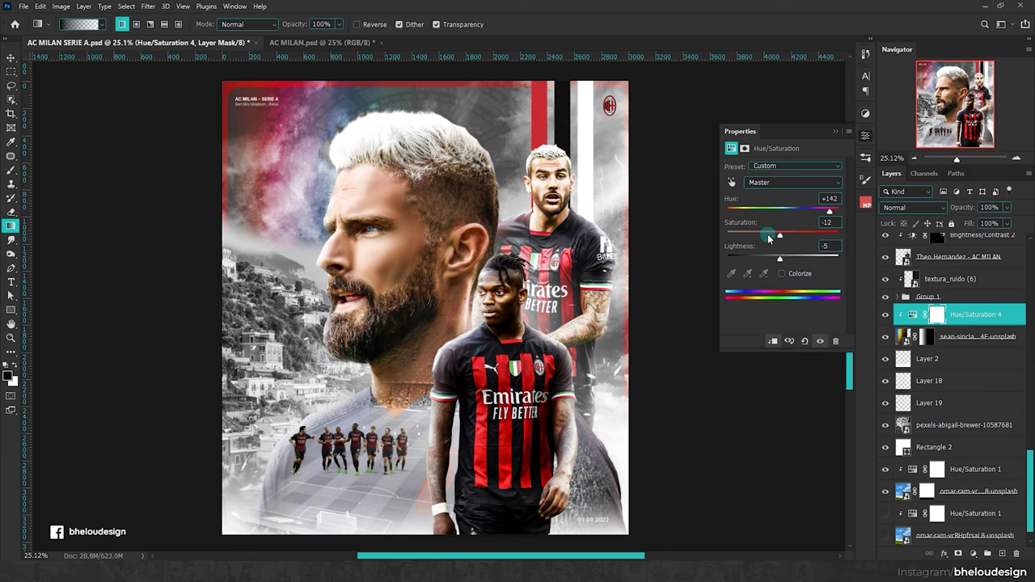
left_click(828, 138)
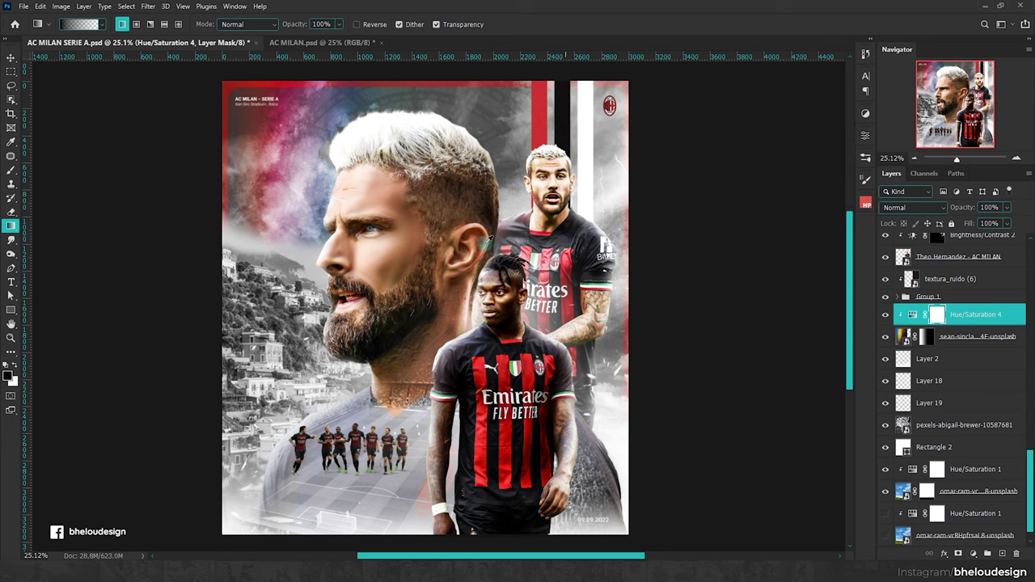
scroll(475, 268, "down", 2)
left_click(978, 336, "ctrl")
key("ctrl+t")
key("Escape")
Step: On new Layer 20, paint a red-pink gradient glow over the top-left corner
key("g")
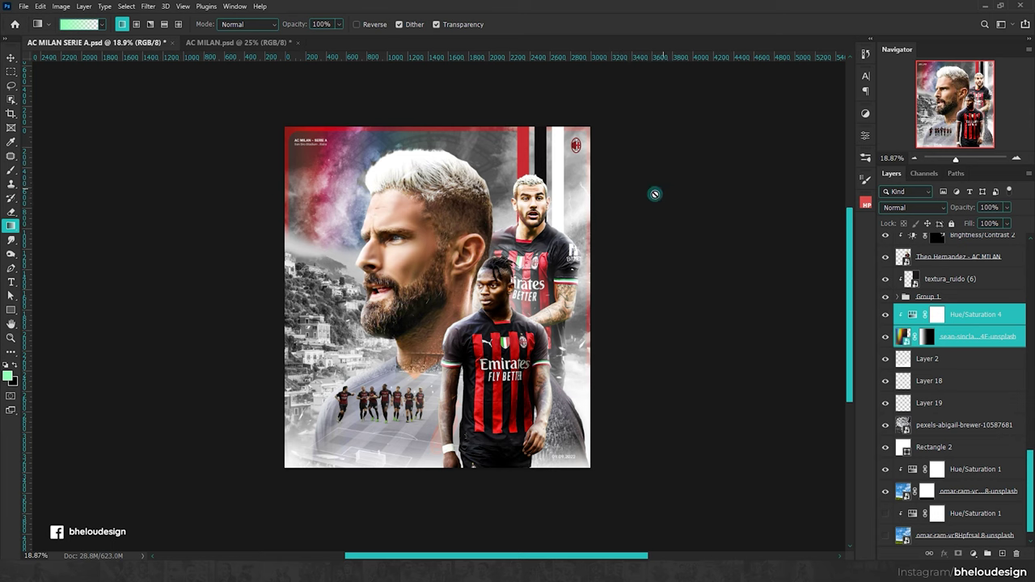
left_click(974, 314)
left_click(1002, 553)
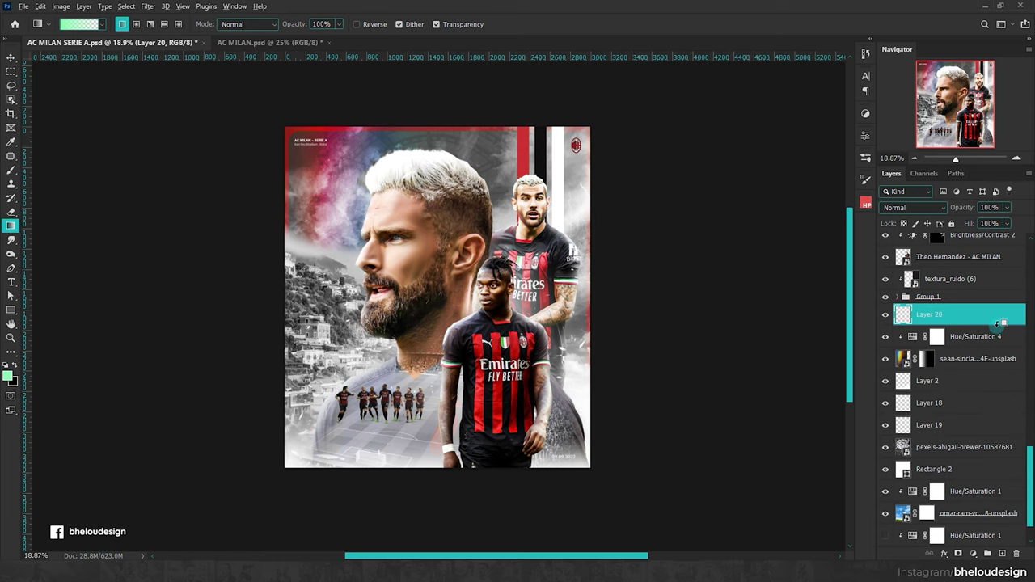
scroll(261, 154, "up", 2)
left_click(8, 374)
left_click(862, 167)
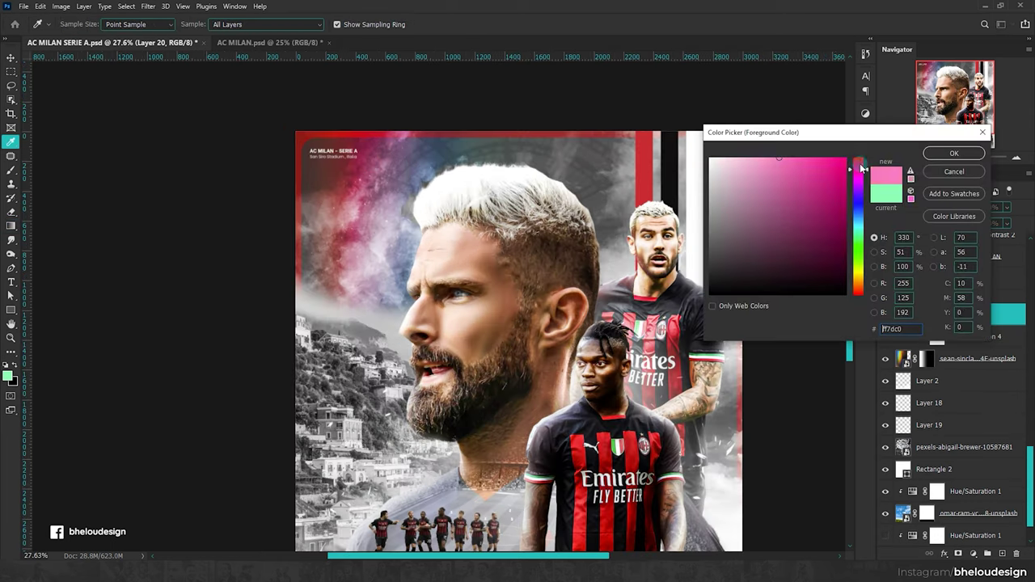
left_click(951, 153)
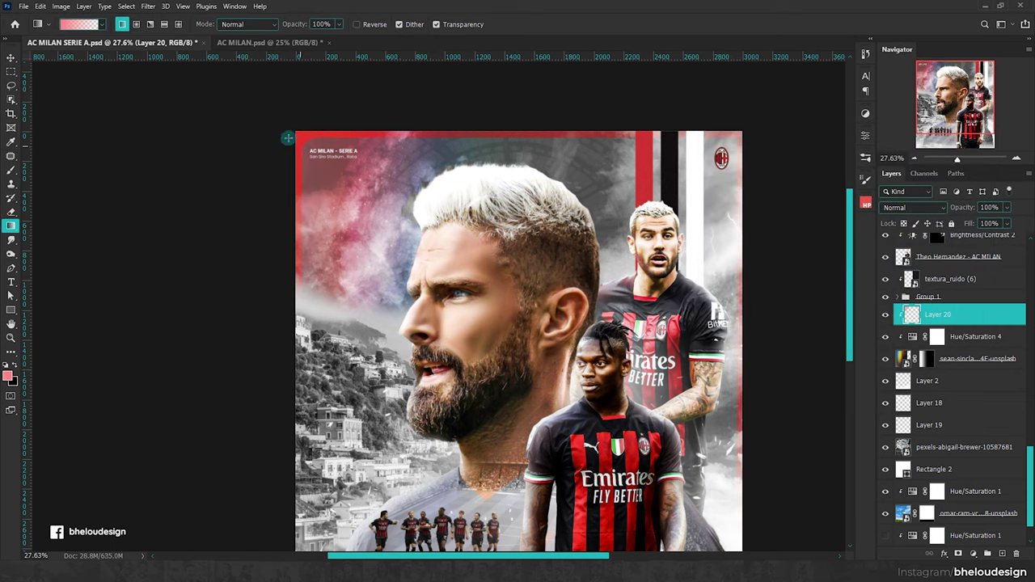
left_click(8, 377)
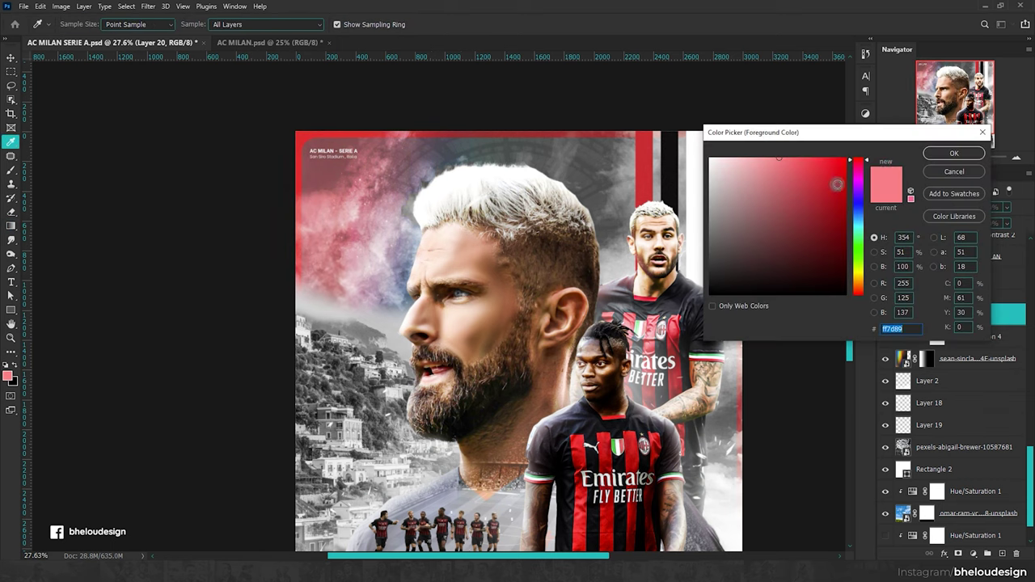
left_click(955, 153)
left_click_drag(328, 131, 743, 260)
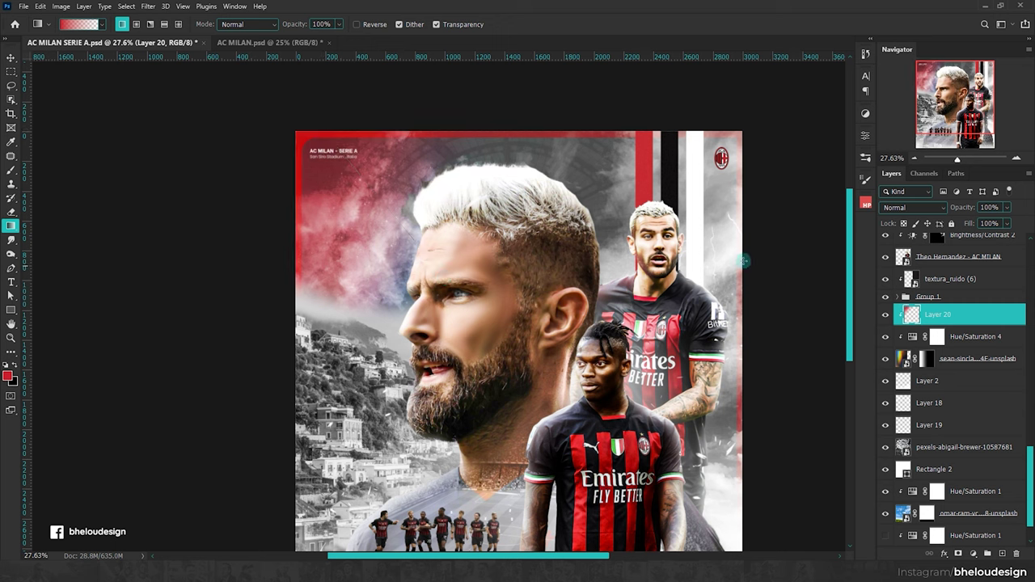
left_click_drag(429, 179, 469, 235)
Step: Set the glow layer to Hard Light, and move glow, hue adjustment and smoke below Layer 19
left_click(916, 210)
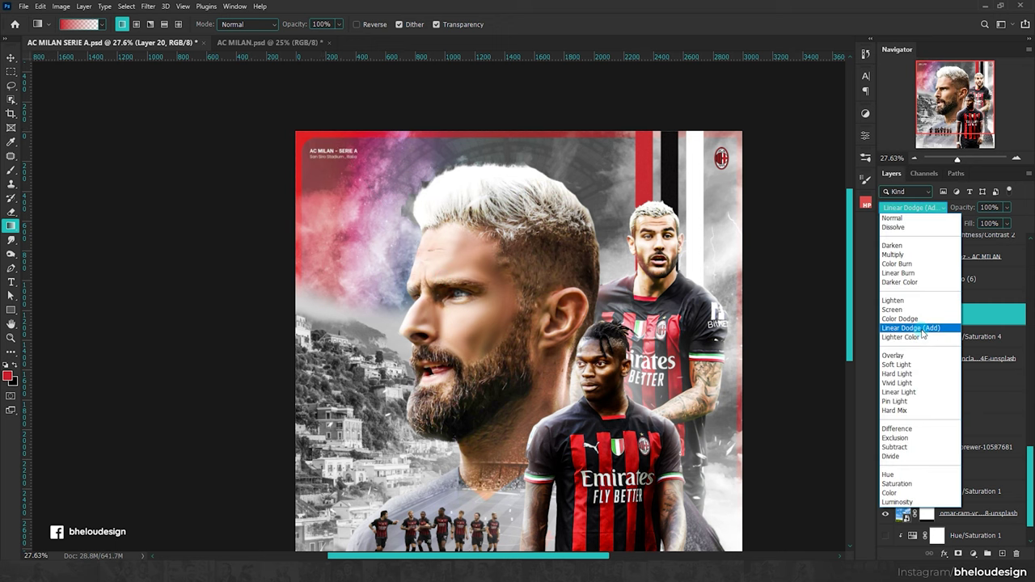
left_click(920, 374)
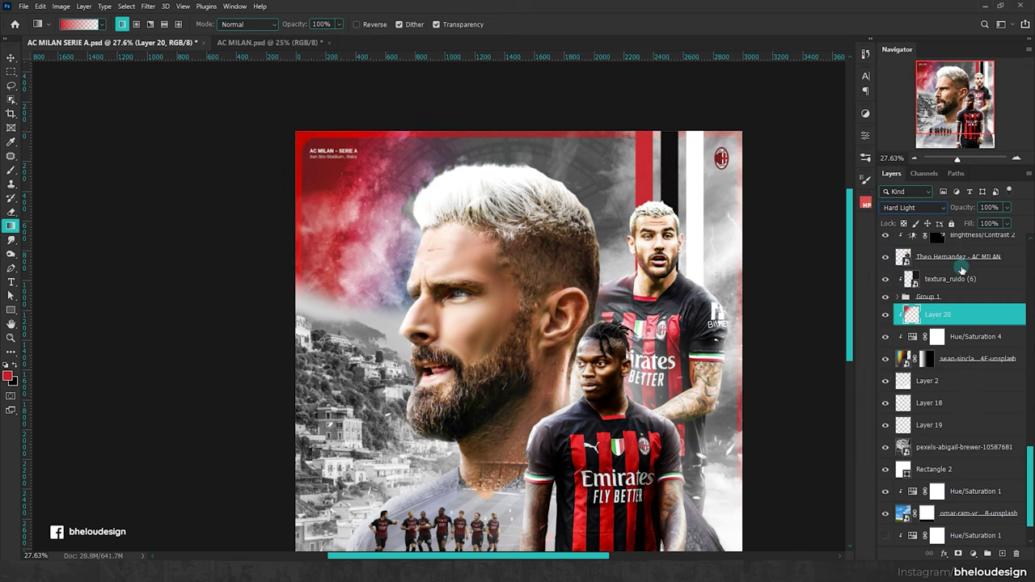
left_click_drag(960, 210, 897, 211)
scroll(981, 359, "down", 1)
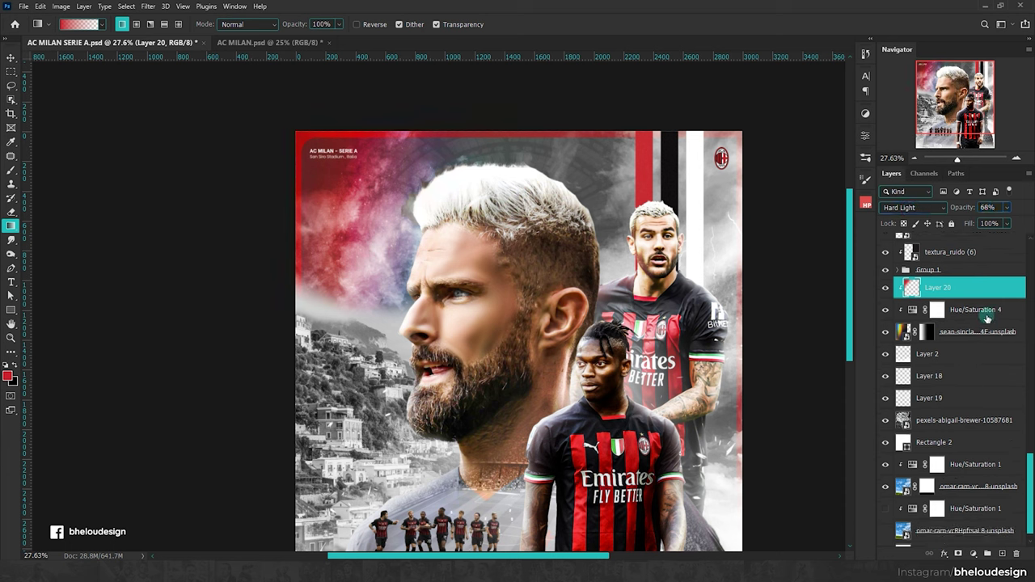
left_click(987, 331, "shift")
scroll(986, 335, "down", 1)
left_click_drag(977, 287, 979, 398)
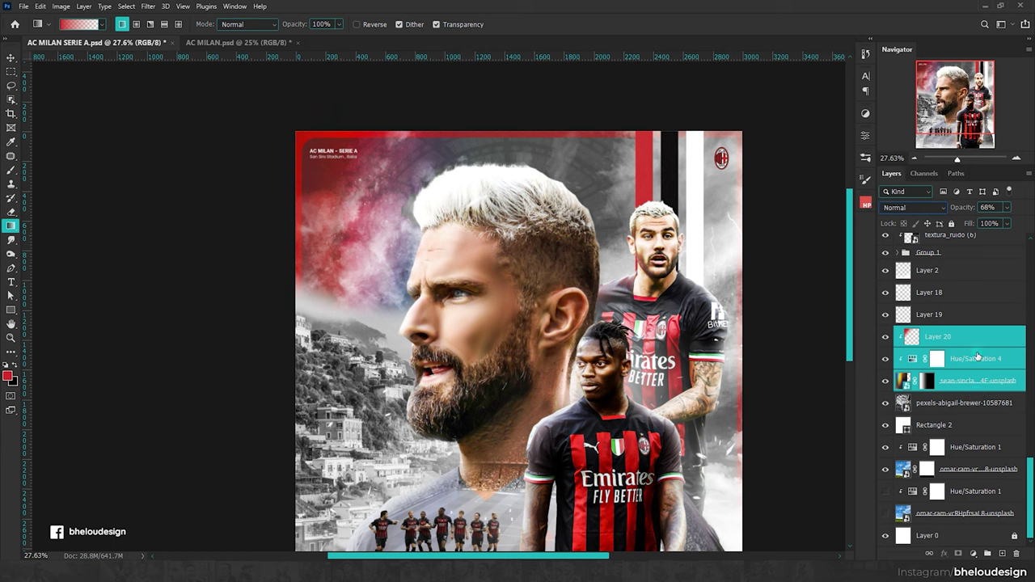
Step: Place Layer 20 below the pexels-abigail-brewer texture at 21% opacity
left_click(985, 403)
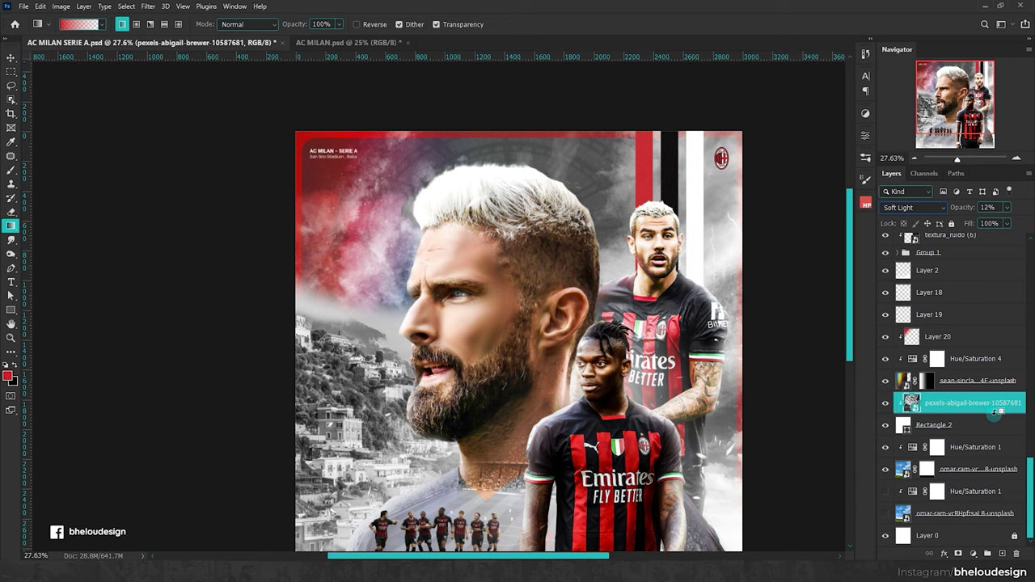
left_click(993, 380)
left_click(946, 336)
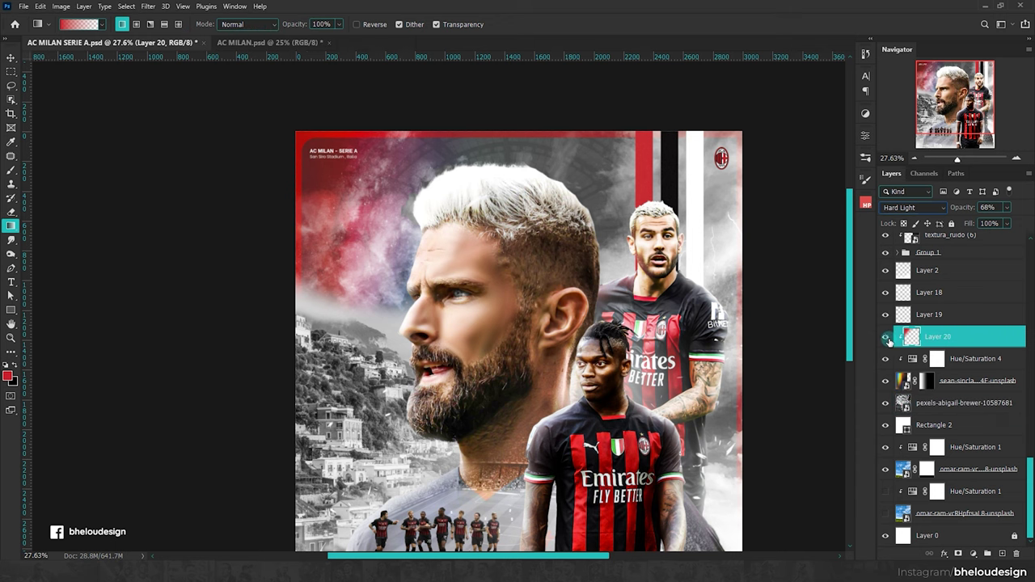
left_click_drag(980, 410, 979, 413)
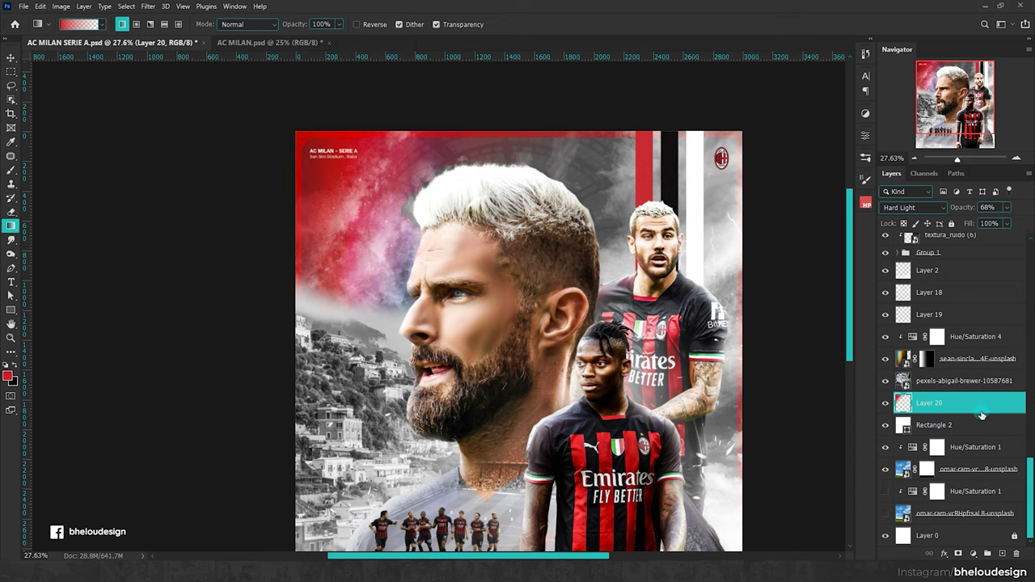
scroll(457, 195, "down", 3)
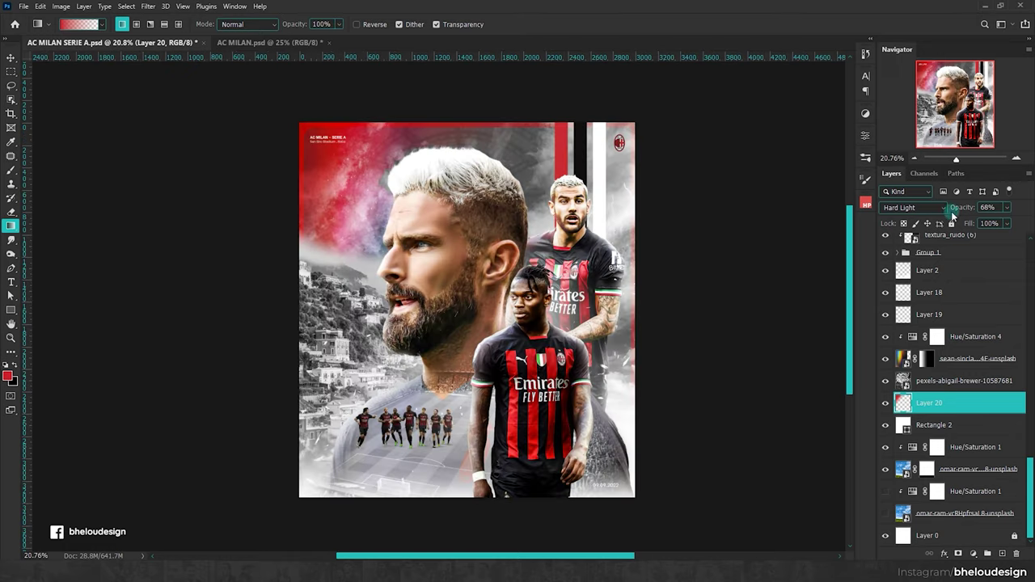
left_click_drag(822, 214, 840, 212)
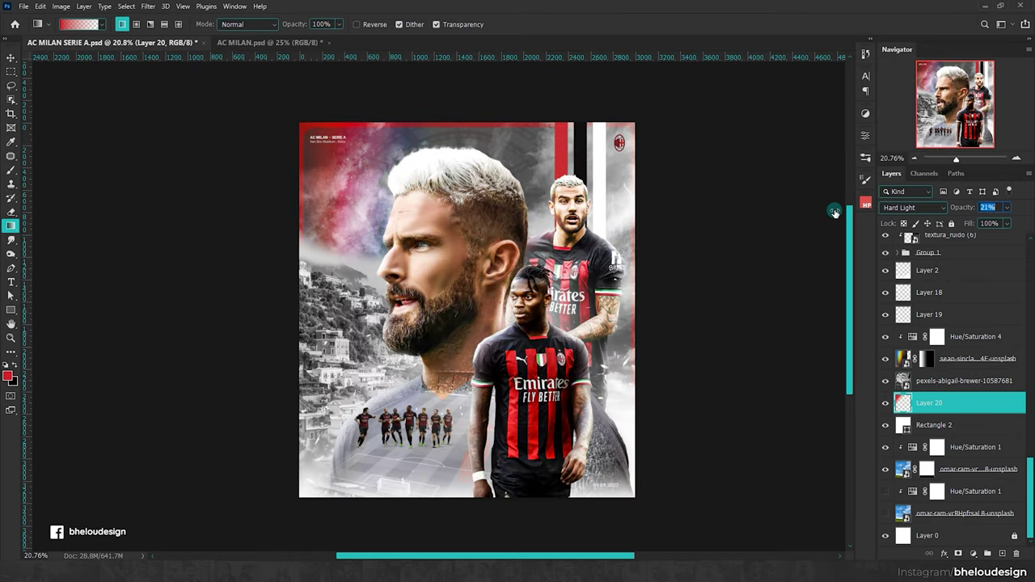
Step: Scale the colour smoke and its hue adjustment to 136.81%, rotated 24.85°, over the upper-left sky
left_click(970, 358)
left_click(974, 336, "shift")
key("ctrl+t")
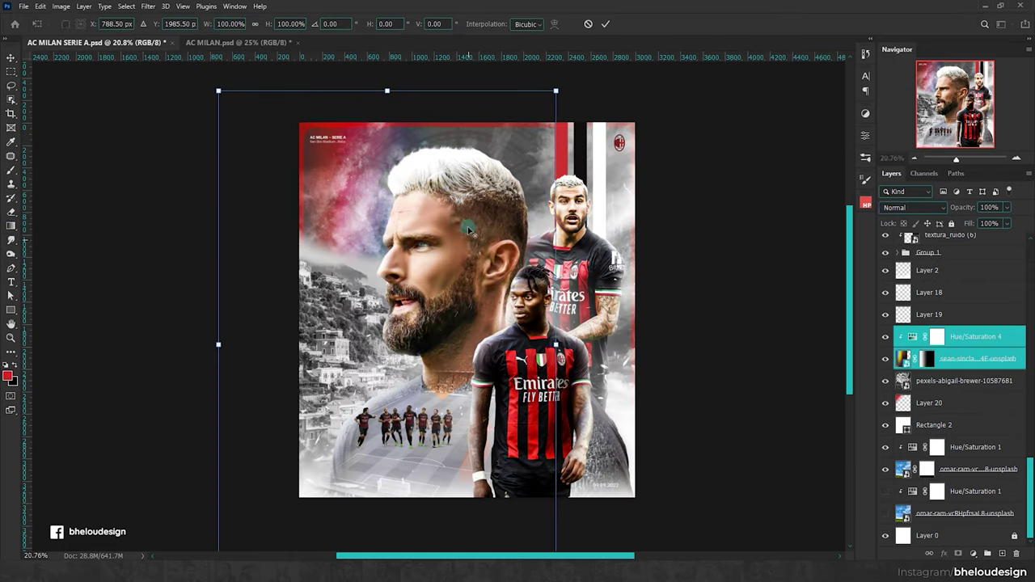
scroll(473, 238, "down", 2)
left_click_drag(530, 480, 612, 564)
left_click_drag(615, 452, 704, 312)
mouse_move(453, 267)
left_mouse_down()
mouse_move(447, 283)
mouse_move(441, 274)
left_mouse_up()
key("Return")
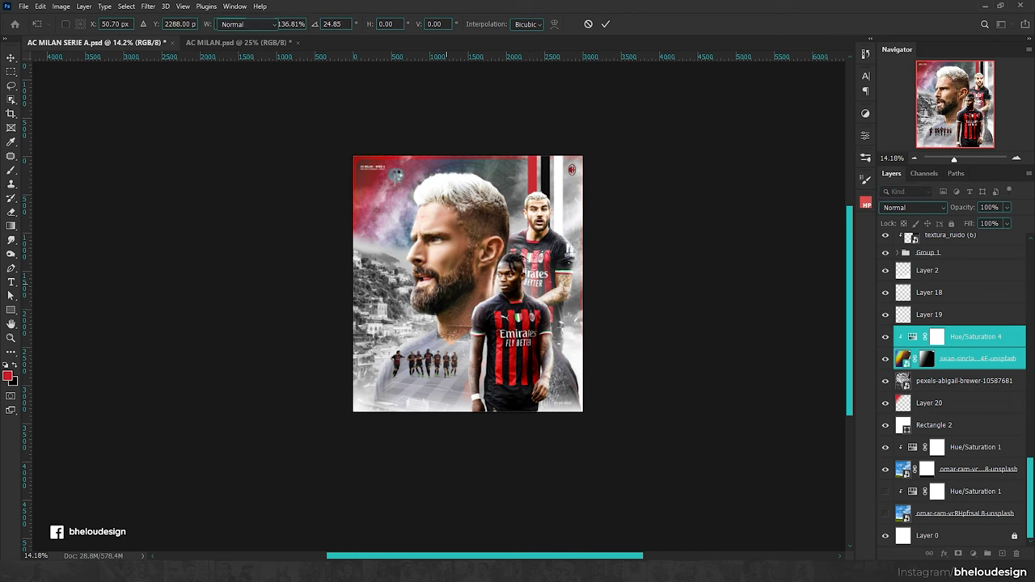
key("g")
scroll(410, 164, "up", 2)
scroll(410, 164, "up", 5)
key("v")
Step: Set the smoke's Hue/Saturation to hue +161, saturation -19, lightness -17 for red-purple tones
left_click(913, 340)
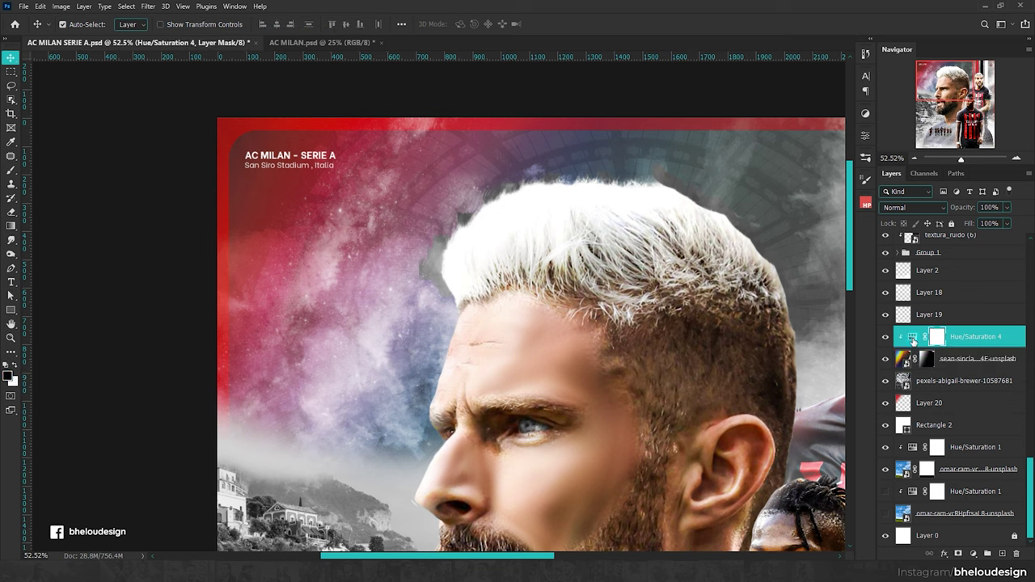
left_click(866, 144)
mouse_move(790, 237)
left_mouse_down()
mouse_move(739, 237)
mouse_move(774, 260)
left_mouse_up()
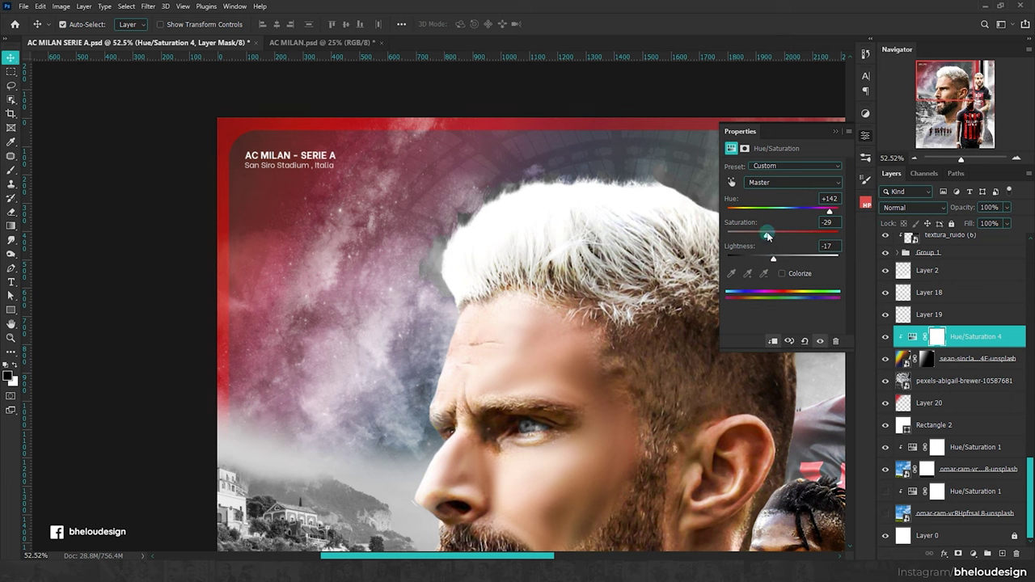
left_click_drag(819, 210, 759, 209)
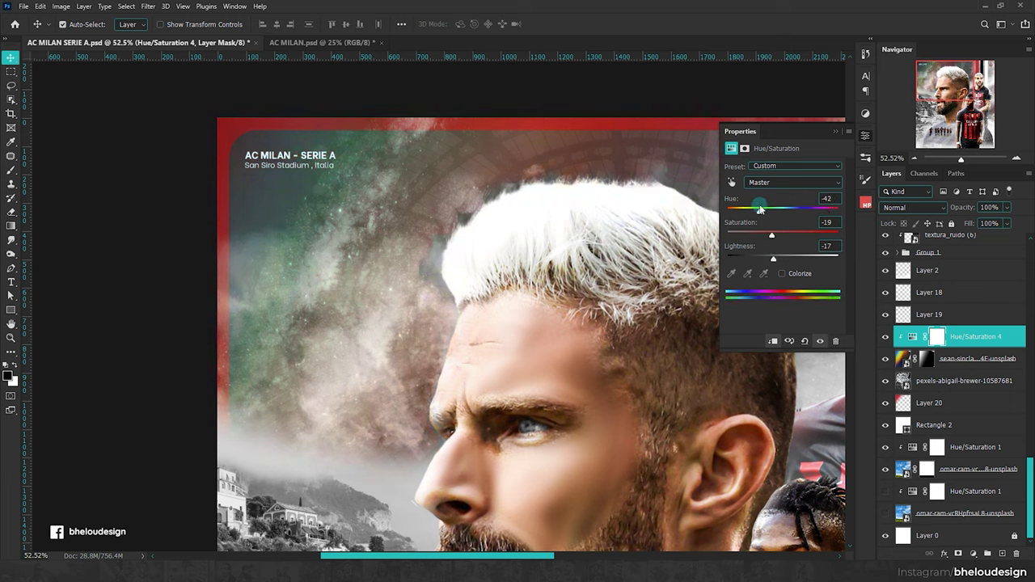
scroll(492, 233, "down", 5)
scroll(453, 307, "up", 3)
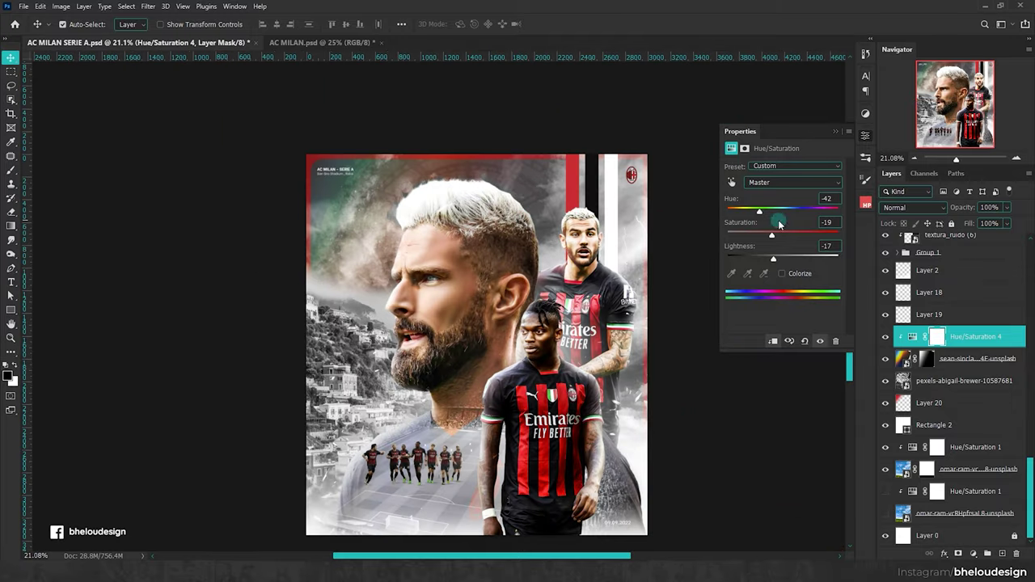
left_click_drag(757, 210, 836, 218)
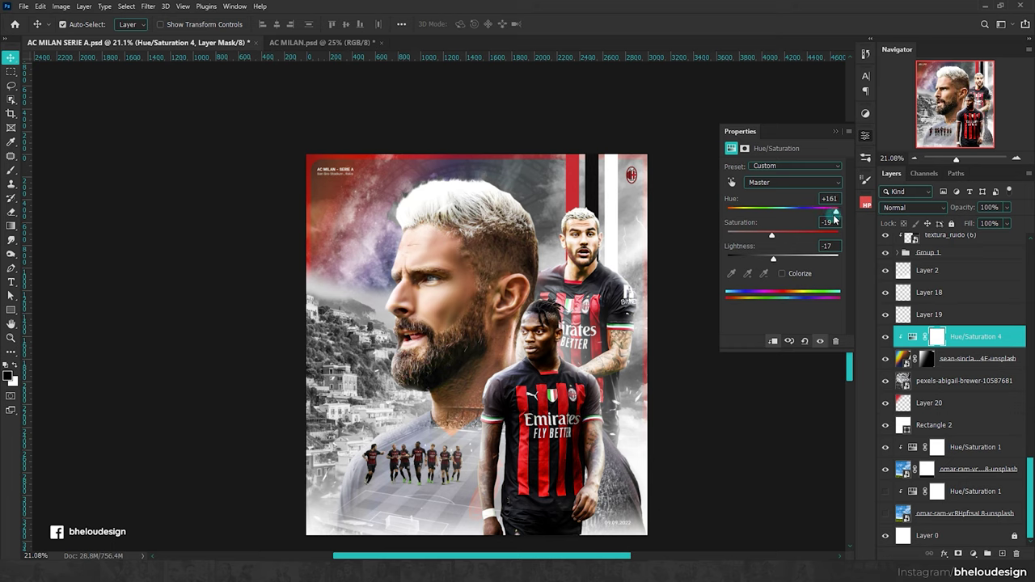
left_click(836, 131)
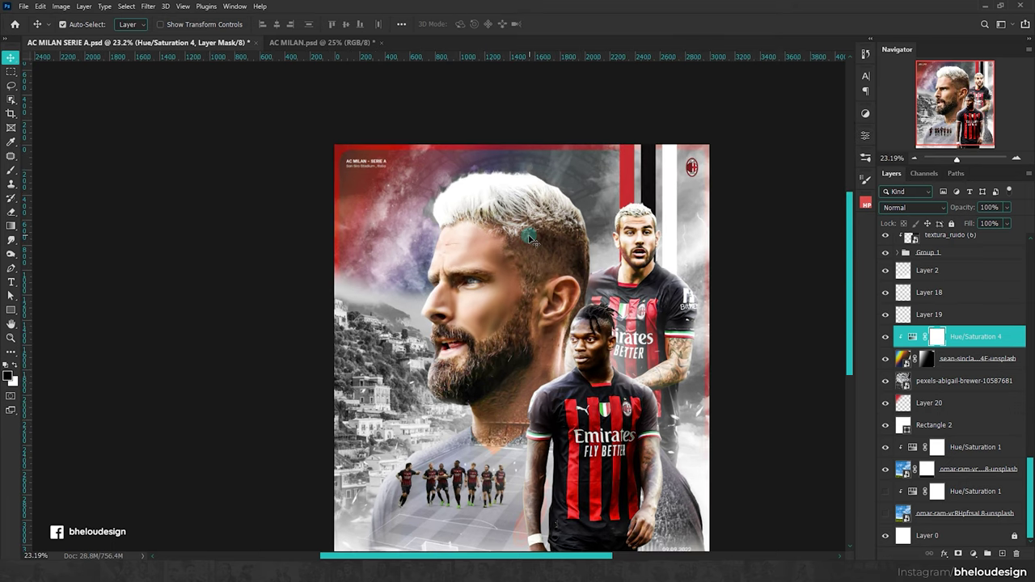
Step: Group Layer 16 through Giroud into Group 2 and duplicate the group
left_click(963, 288)
left_click(967, 400, "shift")
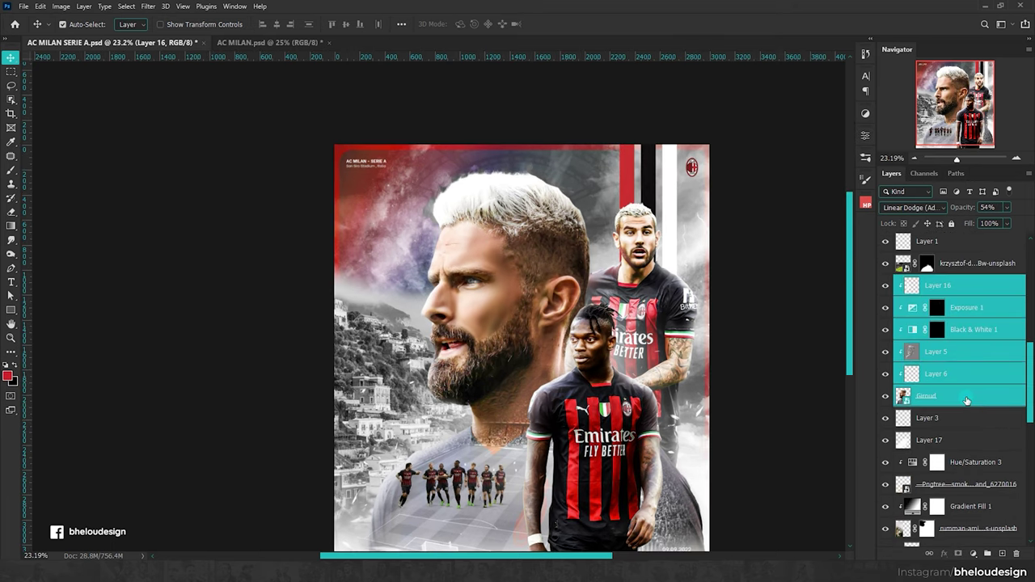
key("ctrl+g")
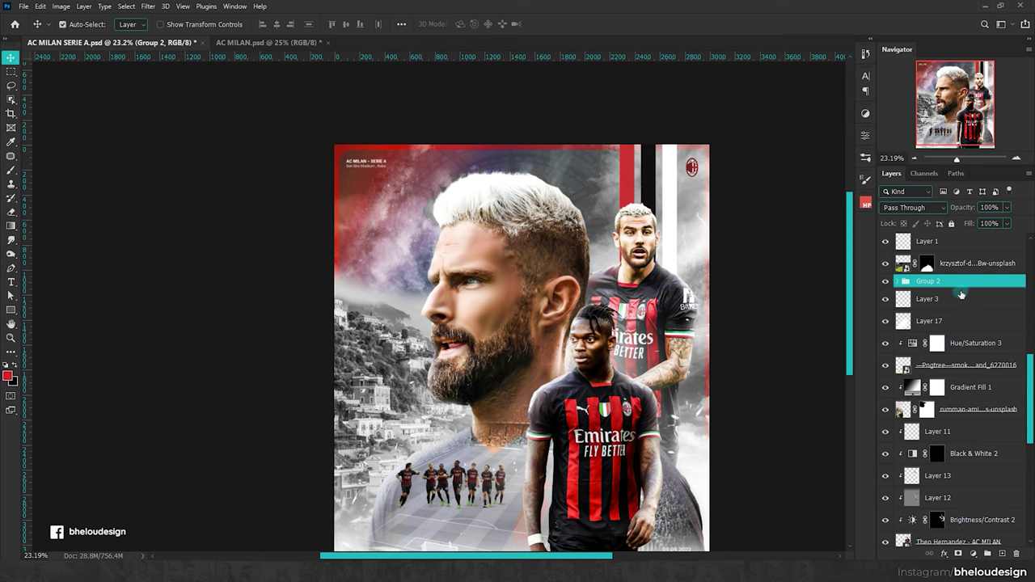
key("ctrl+j")
right_click(953, 283)
left_click(938, 261)
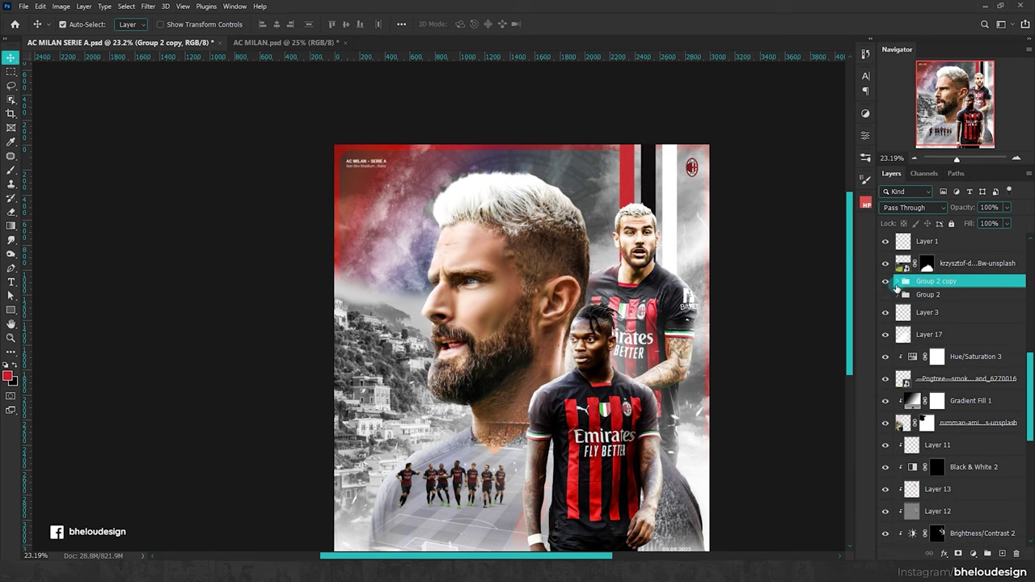
Step: Expand Group 2 copy and toggle Layer 5 and Giroud visibility to compare
left_click(897, 282)
left_click(930, 299)
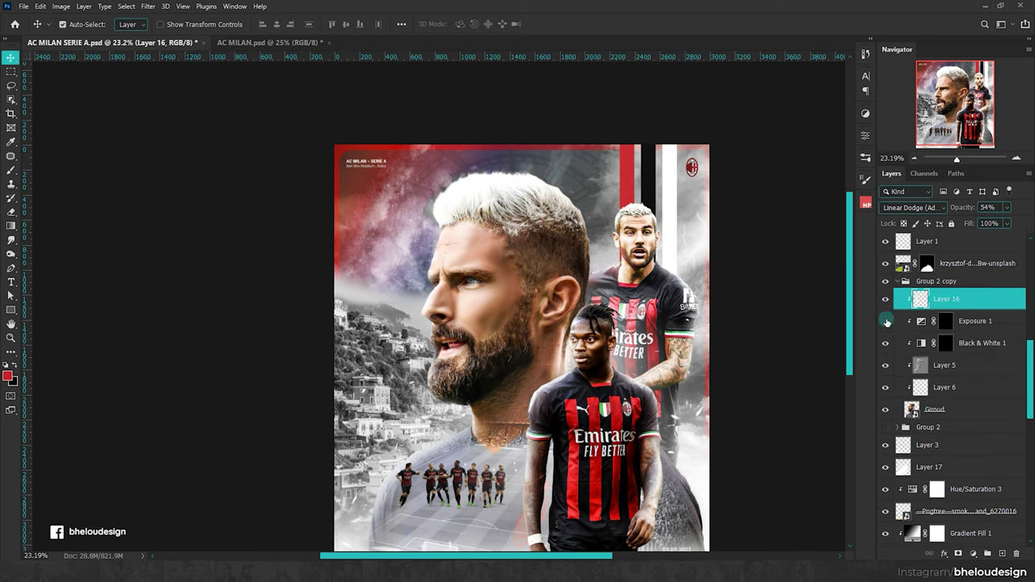
left_click(884, 369)
left_click(884, 410)
left_click(884, 410)
Step: Add a layer mask to the copied Giroud layer and erase a strip along the hair edge
left_click(954, 410)
left_click(958, 553)
key("e")
scroll(431, 243, "up", 2)
scroll(431, 243, "up", 2)
left_click_drag(431, 264, 433, 210)
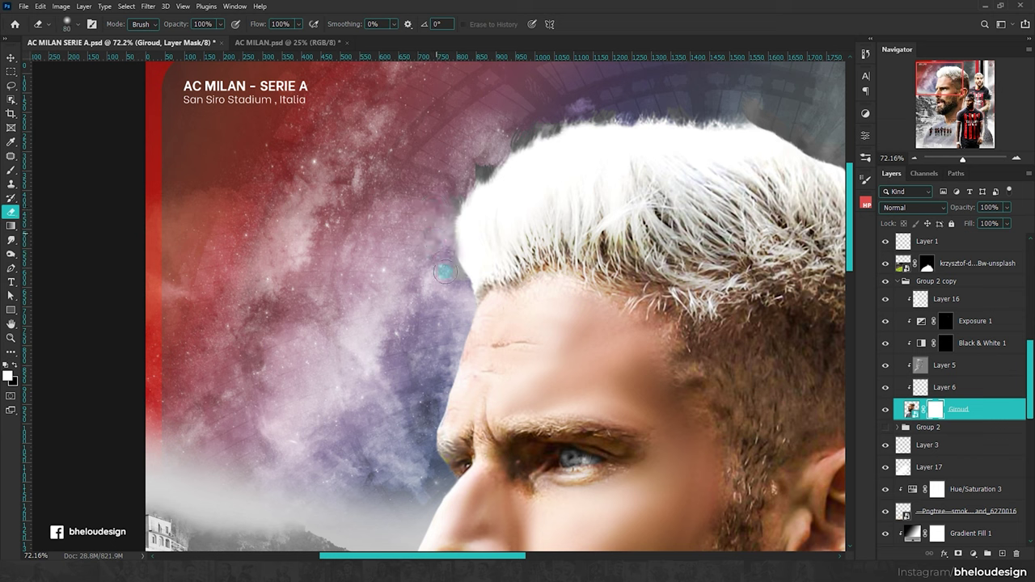
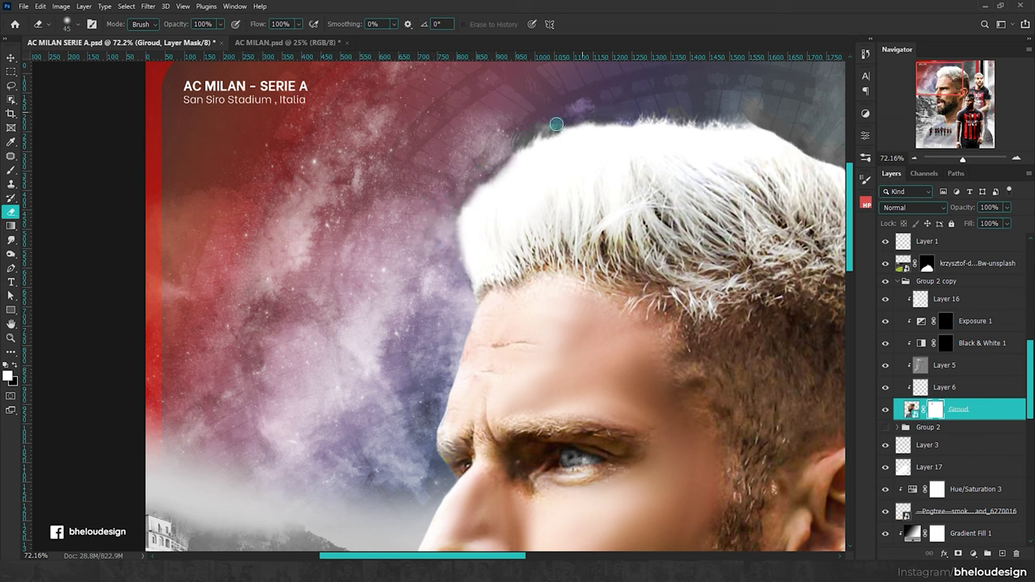
Step: Collapse the Group 2 copy group and turn it into one smart object layer
scroll(722, 162, "up", 2)
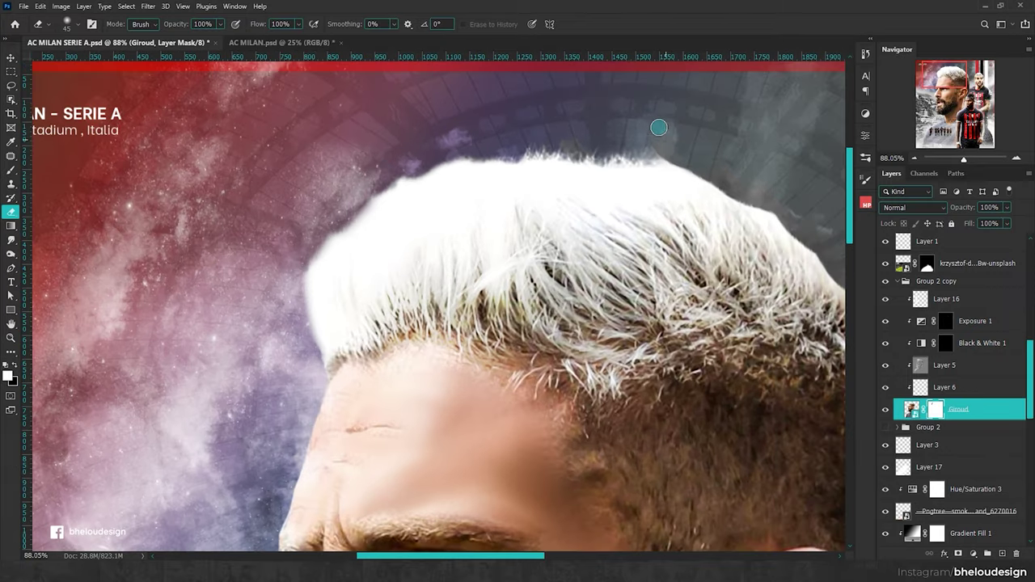
scroll(731, 157, "down", 3)
scroll(730, 156, "up", 4)
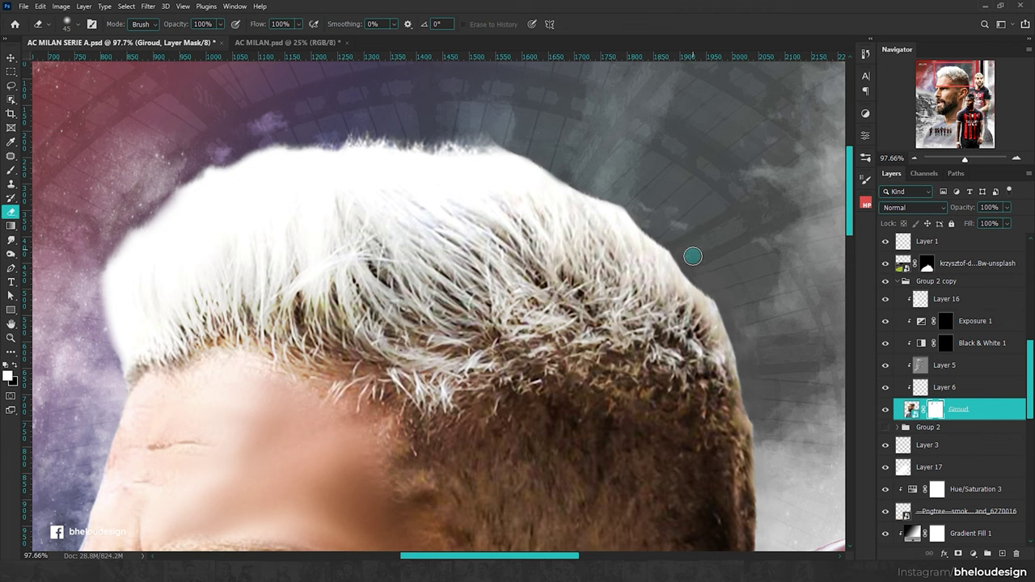
scroll(548, 162, "down", 3)
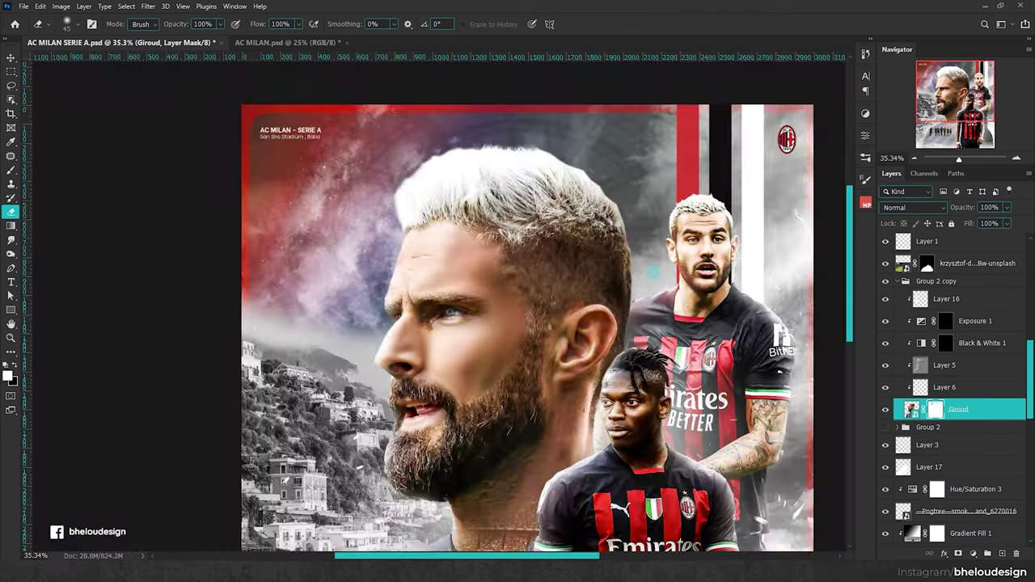
scroll(548, 162, "up", 1)
scroll(548, 161, "down", 3)
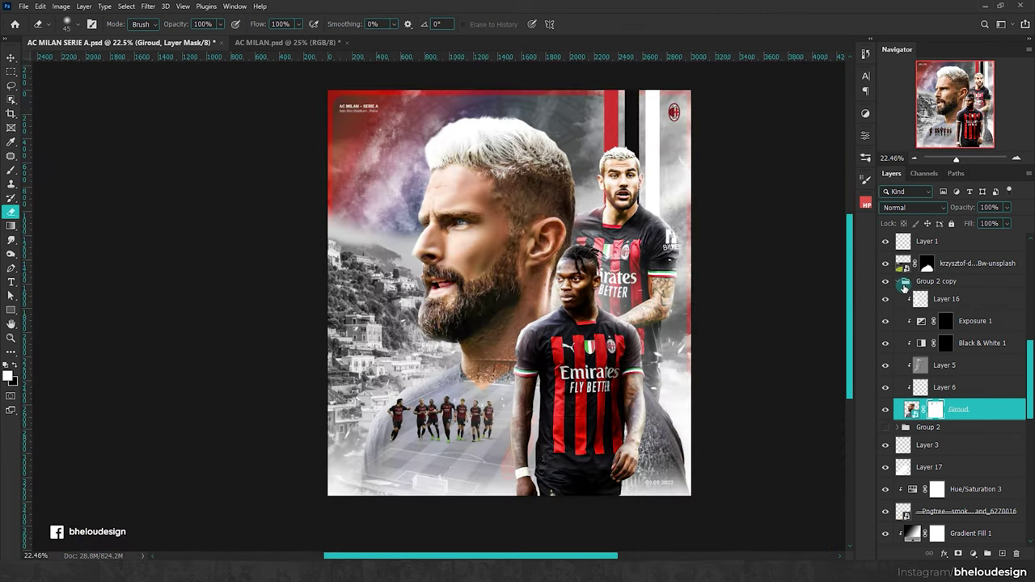
left_click(901, 283)
left_click(955, 282)
right_click(957, 285)
left_click(934, 263)
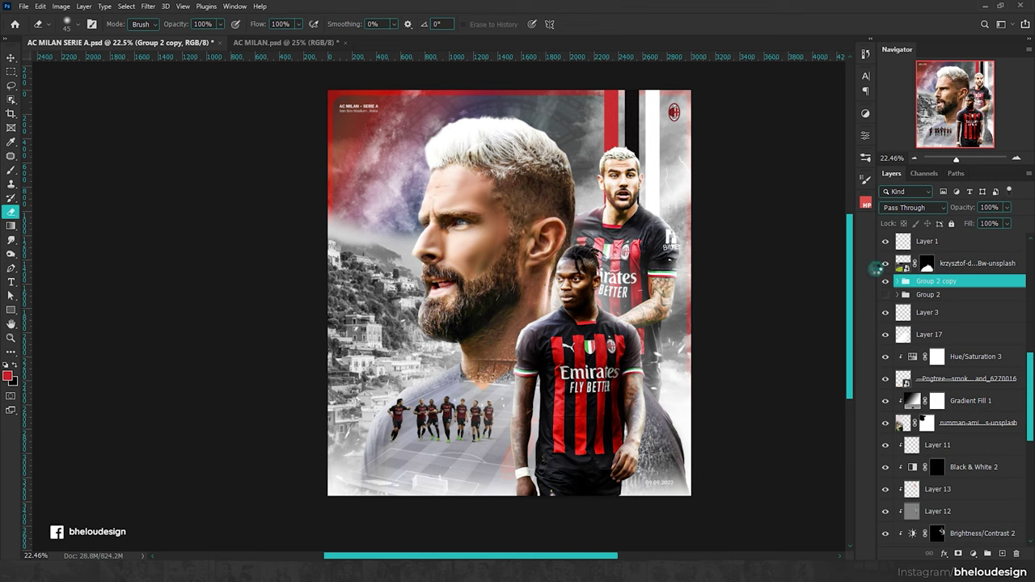
scroll(488, 235, "down", 2)
scroll(517, 202, "up", 3)
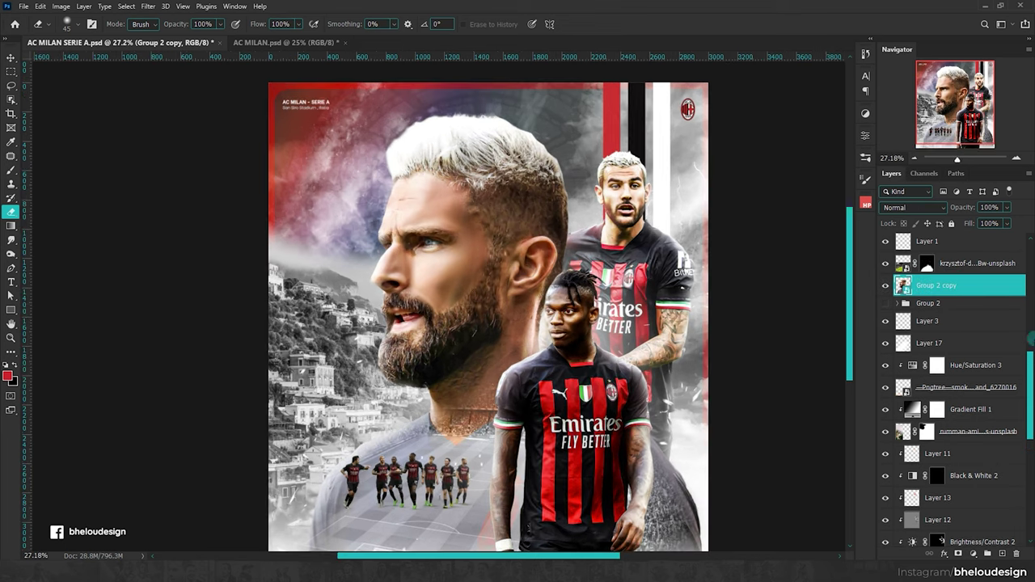
Step: Add a new Layer 21 clipped to Group 2 copy and pick a small soft brush
left_click(1001, 553)
key("ctrl+alt+g")
scroll(546, 174, "up", 3)
scroll(534, 210, "up", 1)
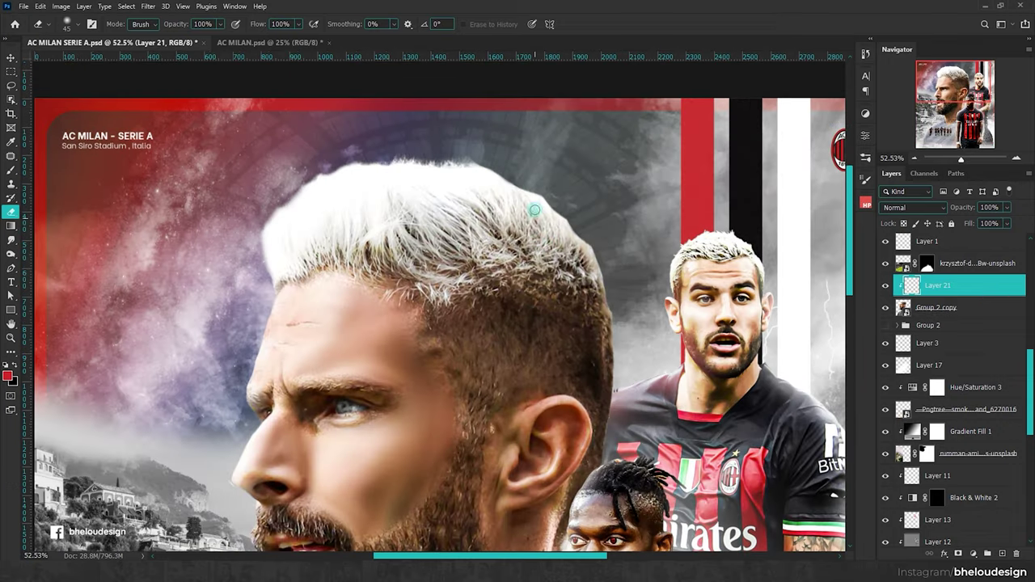
key("bracketright")
key("bracketright")
key("bracketright")
scroll(687, 259, "down", 1)
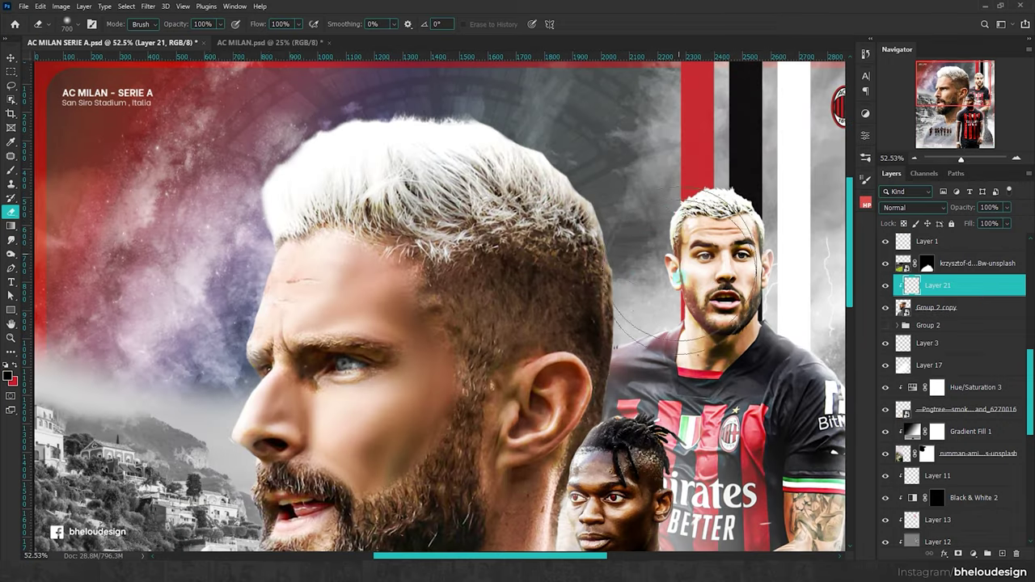
key("b")
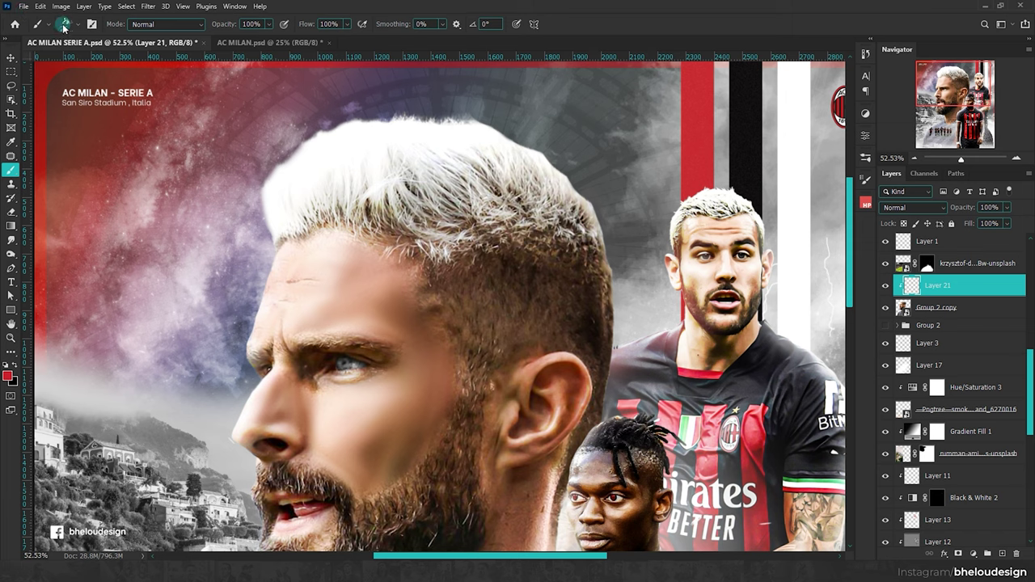
left_click(58, 24)
scroll(162, 202, "up", 2)
left_click(570, 254)
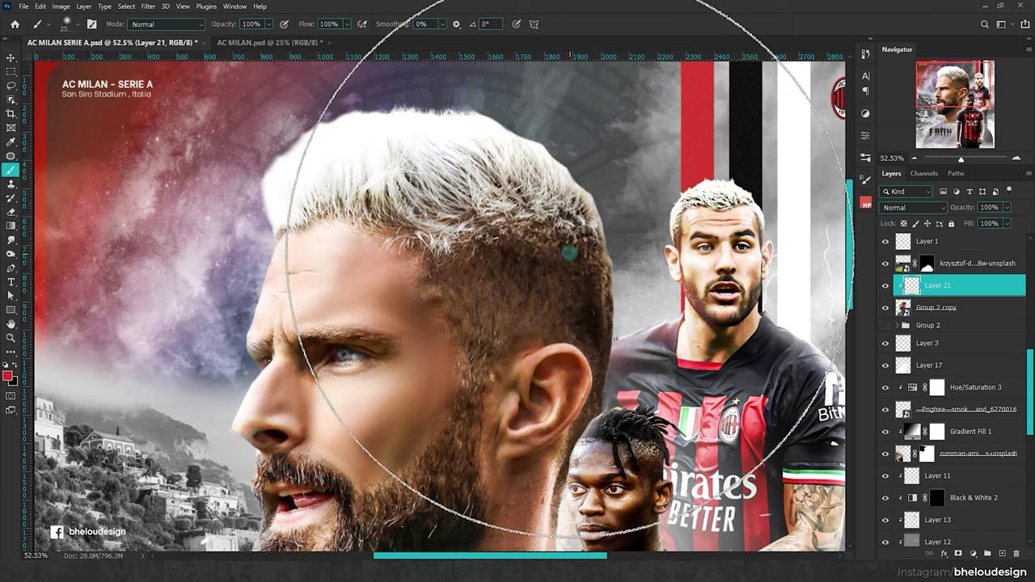
key("bracketleft")
key("bracketleft")
key("bracketleft")
Step: Paint red along the hair's upper-left edge and set Layer 21 to Linear Dodge (Add)
left_click_drag(601, 196, 572, 150)
scroll(564, 147, "down", 3)
key("ctrl+z")
left_click_drag(437, 162, 364, 198)
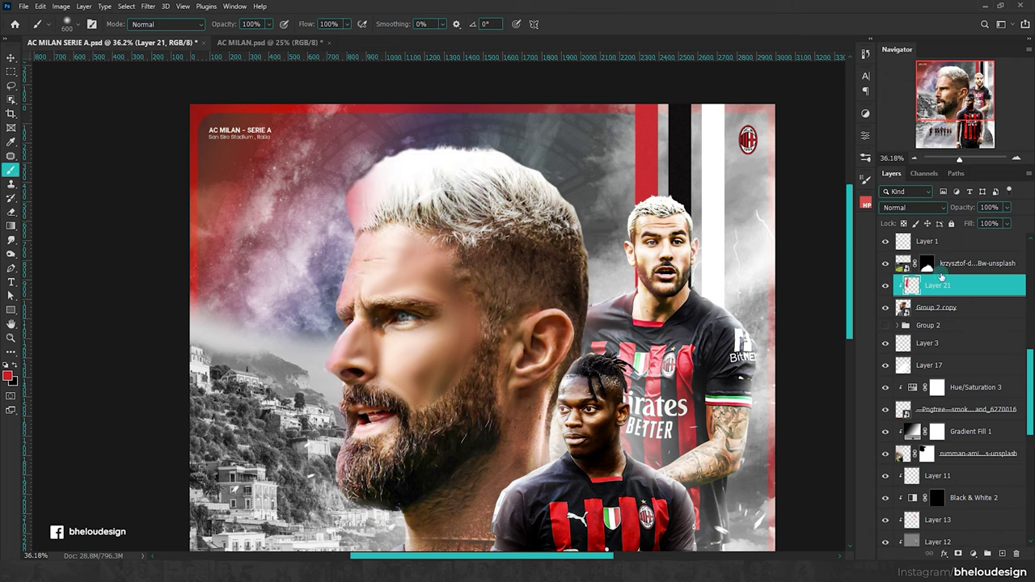
left_click(914, 207)
left_click(909, 325)
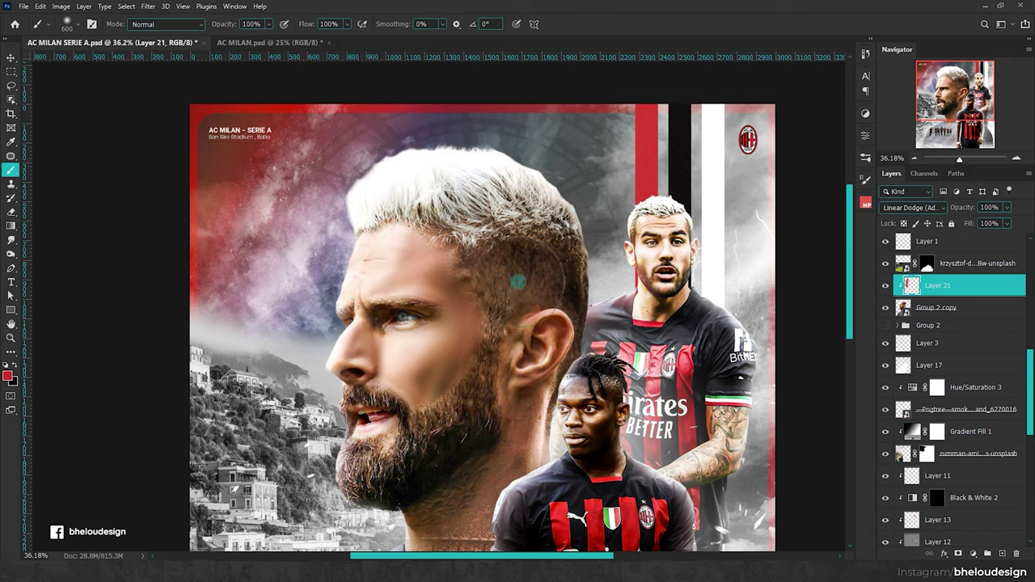
Step: Brush more red glow left of the hair and lower Layer 21 to 30% opacity
left_click_drag(380, 218, 369, 254)
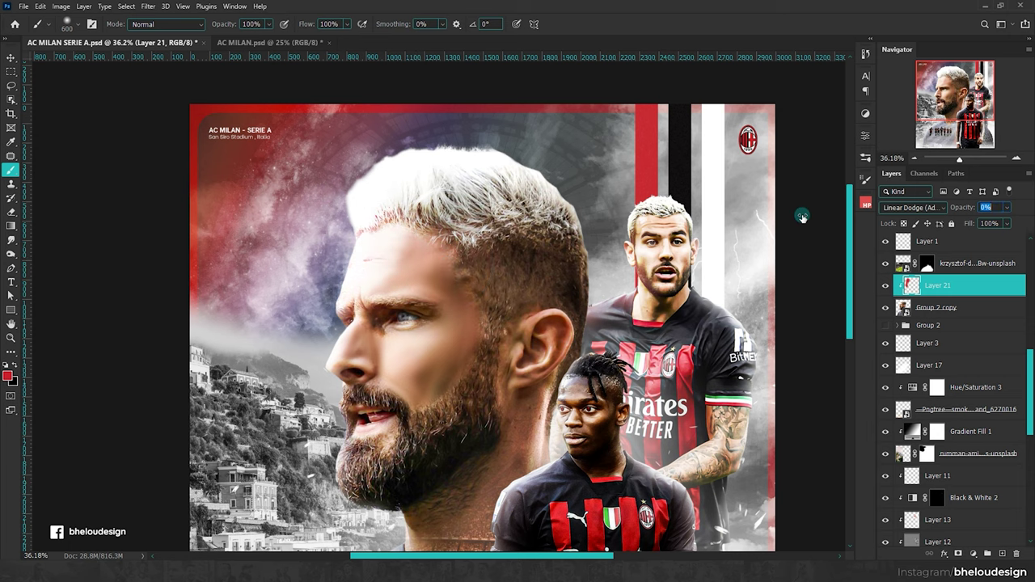
left_click_drag(802, 216, 818, 217)
key("v")
scroll(792, 234, "down", 3, "alt")
scroll(768, 251, "up", 2, "alt")
scroll(754, 257, "up", 1, "alt")
left_click(754, 257)
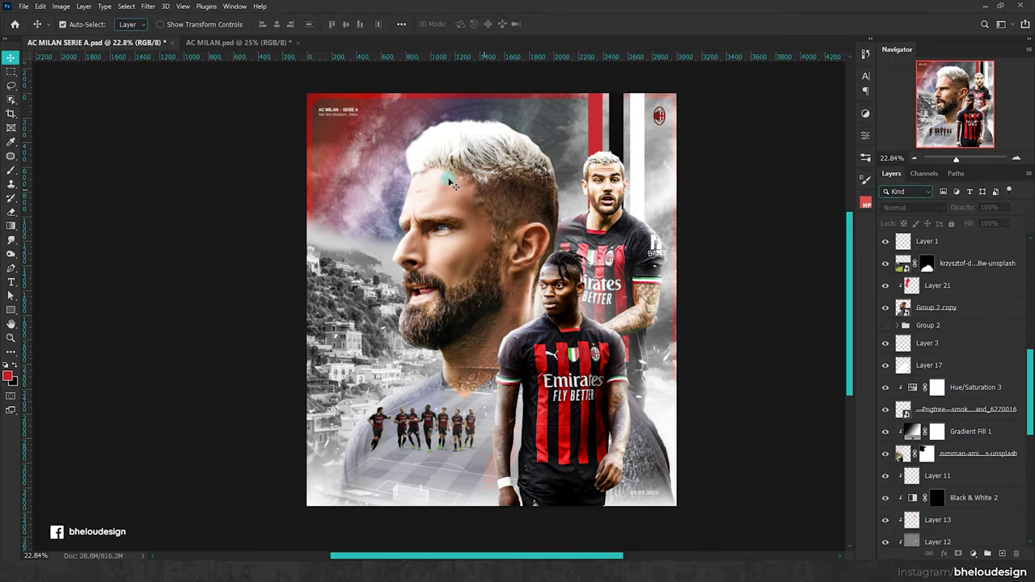
Step: Compare Hue/Saturation 4 and the sky photo on and off, then move Layer 20 above Hue/Saturation 4
scroll(930, 364, "down", 10)
left_click(885, 338)
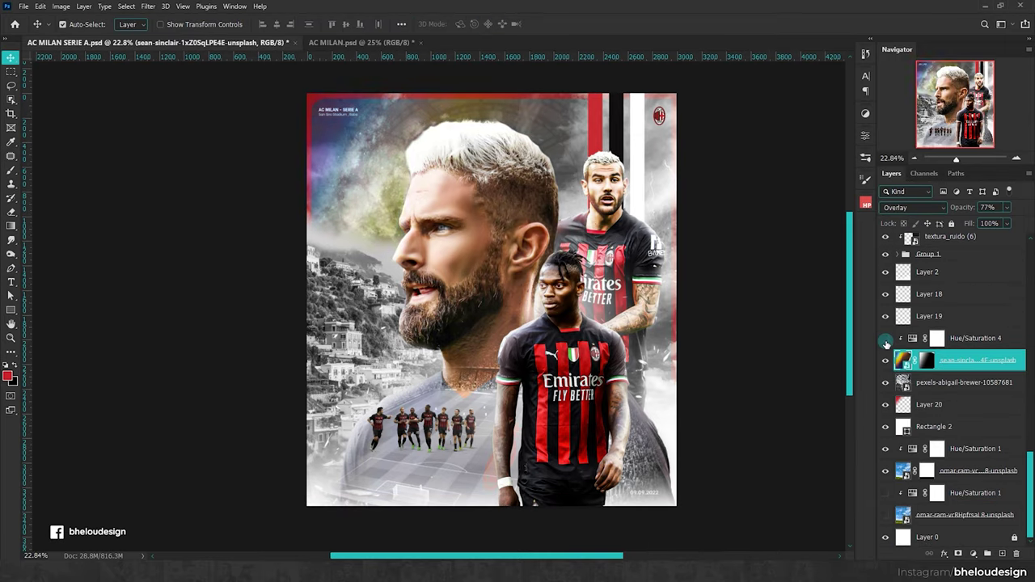
left_click(885, 361)
left_click(885, 361)
left_click(884, 338)
left_click(938, 405)
left_click_drag(938, 404, 951, 338)
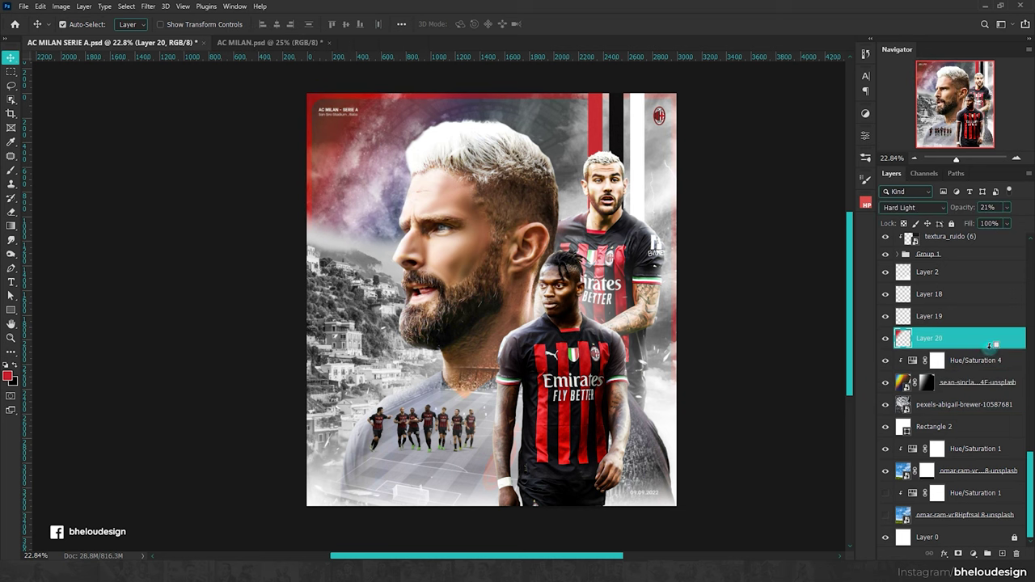
Step: Confirm Layer 20's blending options (Hard Light, 21%) and compare with the sky photo hidden
double_click(895, 343)
key("Escape")
right_click(944, 338)
left_click(852, 121)
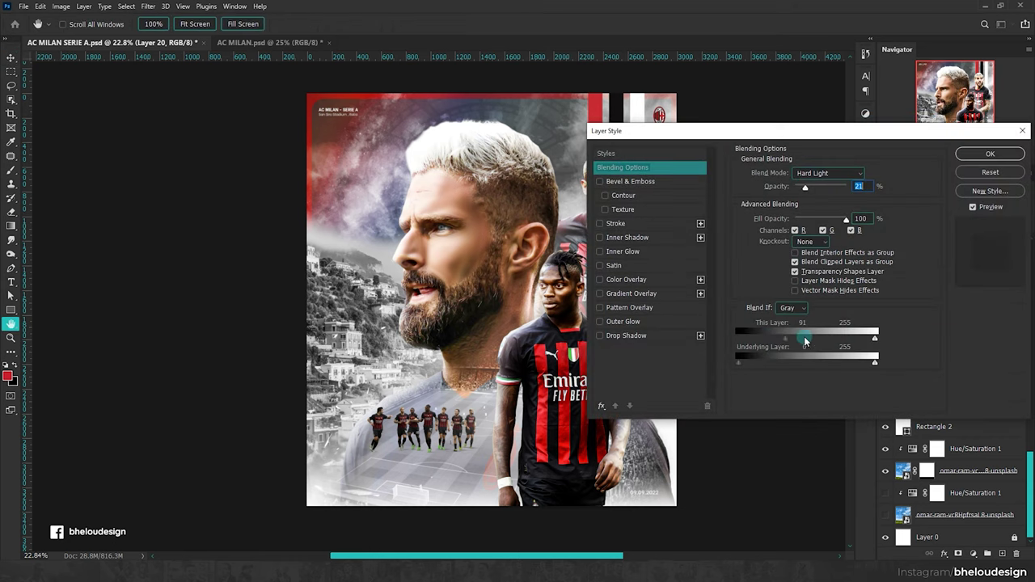
left_click(988, 155)
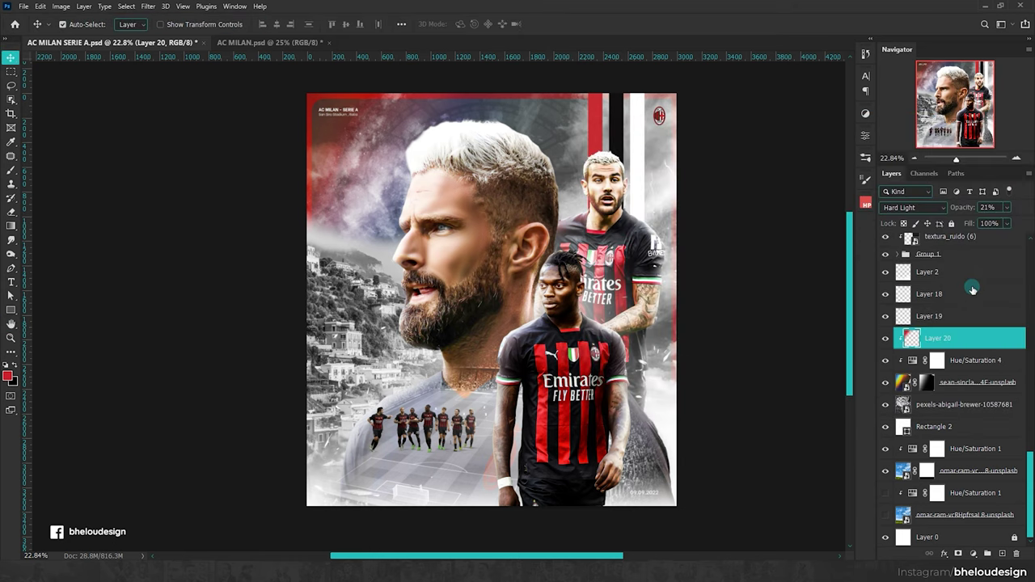
left_click(885, 382)
left_click(887, 383)
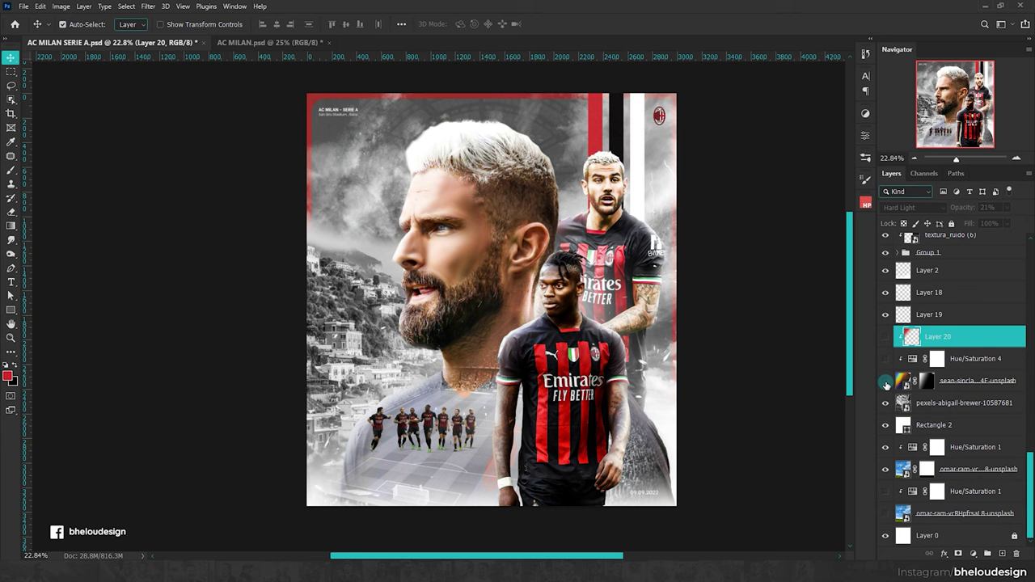
left_click_drag(886, 385, 888, 346)
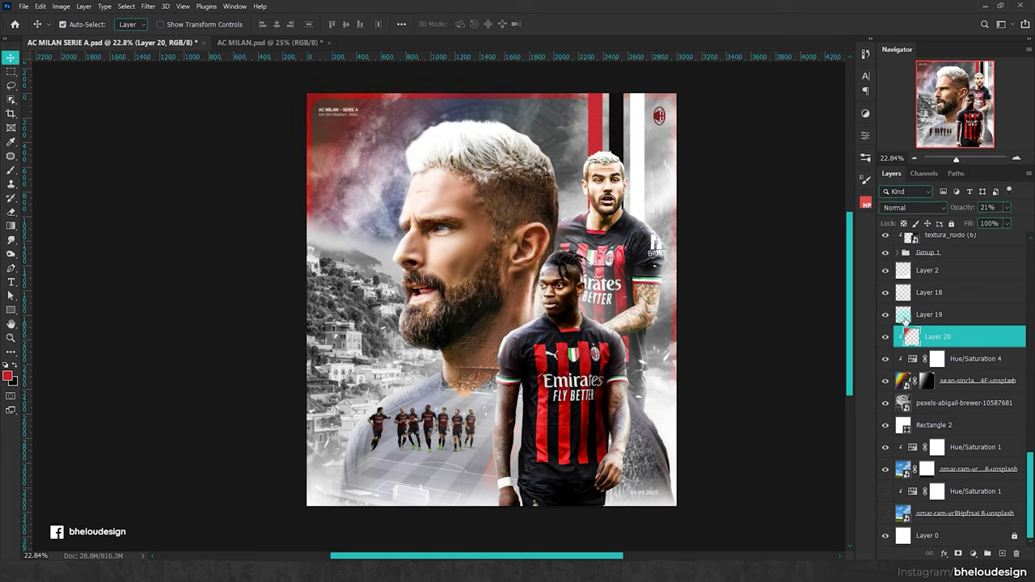
Step: Raise Hue/Saturation 4's saturation to +37
double_click(913, 358)
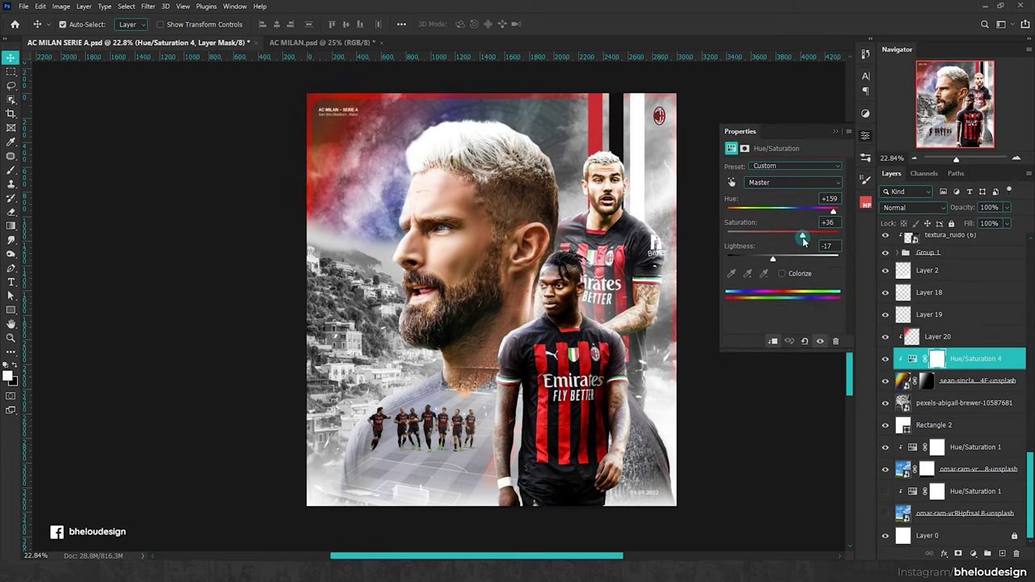
scroll(483, 189, "down", 1)
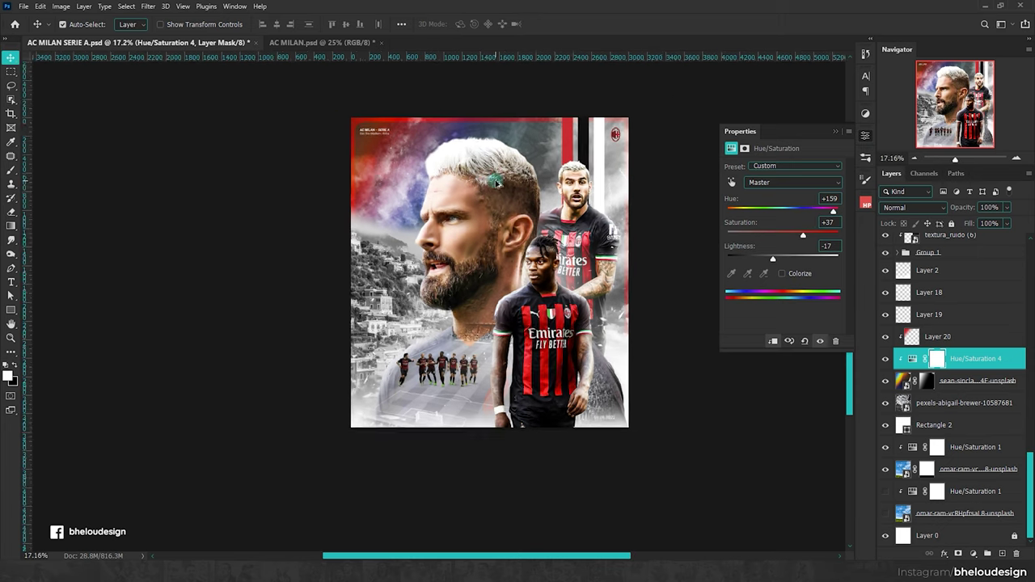
scroll(482, 190, "down", 1)
left_click(926, 380)
left_click(914, 336)
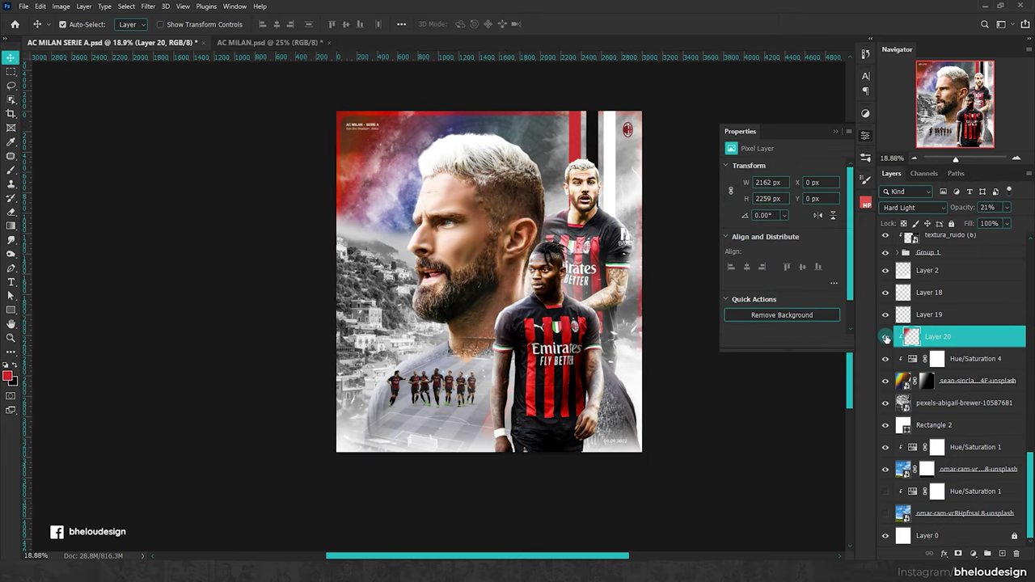
scroll(548, 224, "up", 1)
left_click(838, 131)
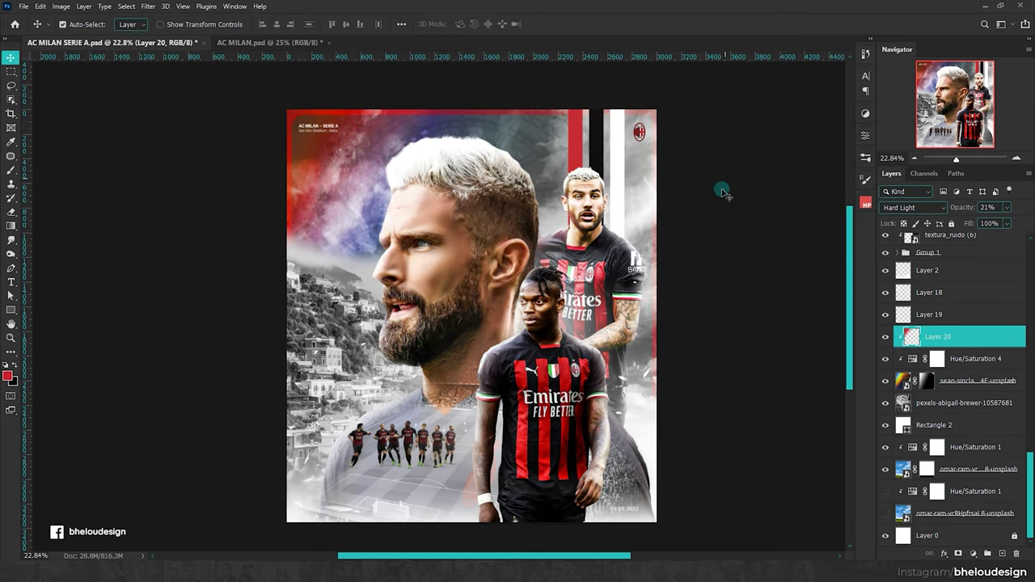
left_click(711, 217)
scroll(500, 355, "up", 1)
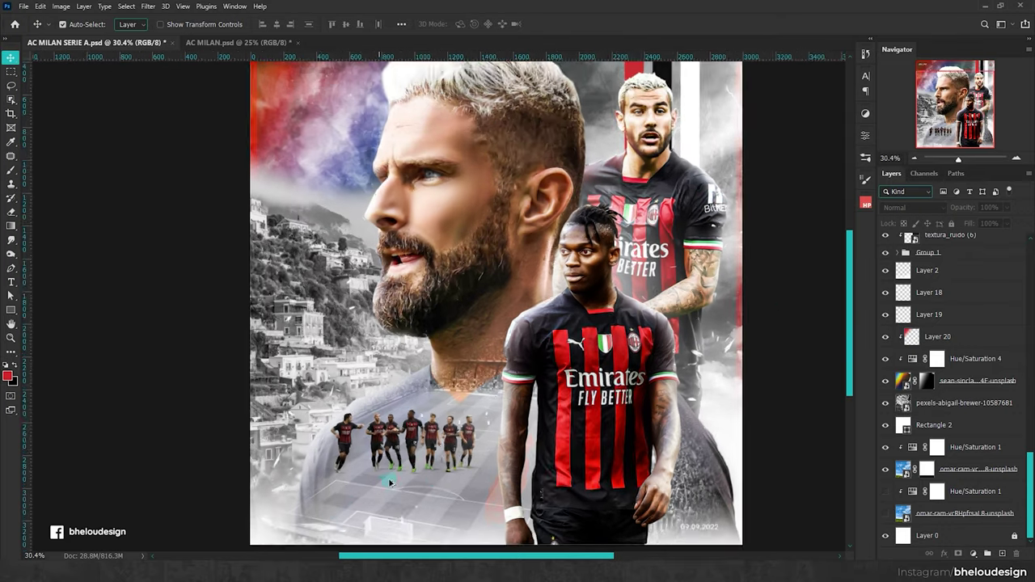
Step: Add a Brightness/Contrast layer above Group 2 copy with Brightness -41, Contrast 42 and an inverted mask
scroll(363, 496, "up", 2)
left_click(420, 490)
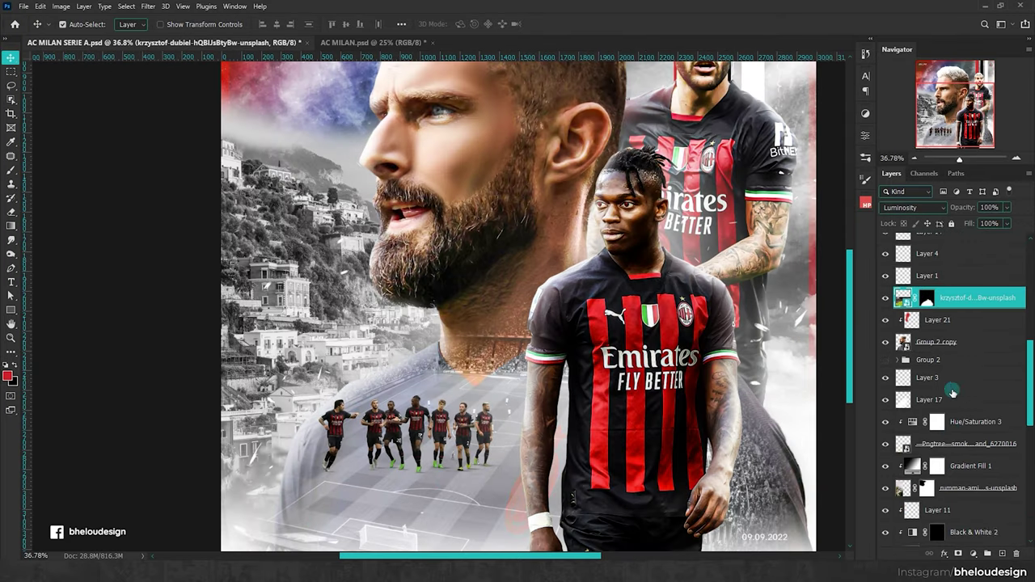
left_click(954, 359)
left_click(973, 554)
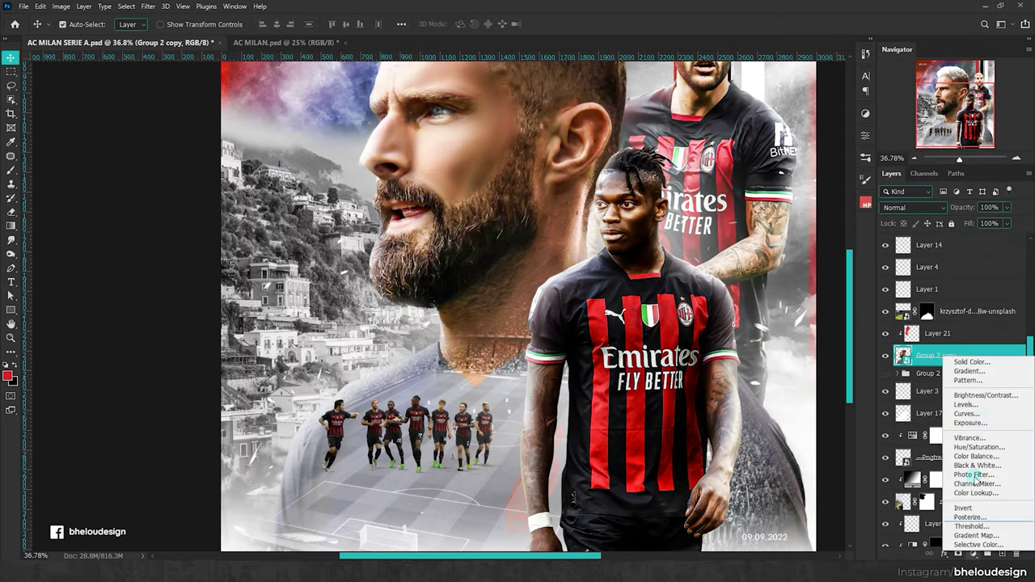
left_click(971, 395)
mouse_move(782, 203)
left_mouse_down()
mouse_move(765, 227)
mouse_move(806, 229)
left_mouse_up()
key("ctrl+i")
scroll(566, 324, "down", 3)
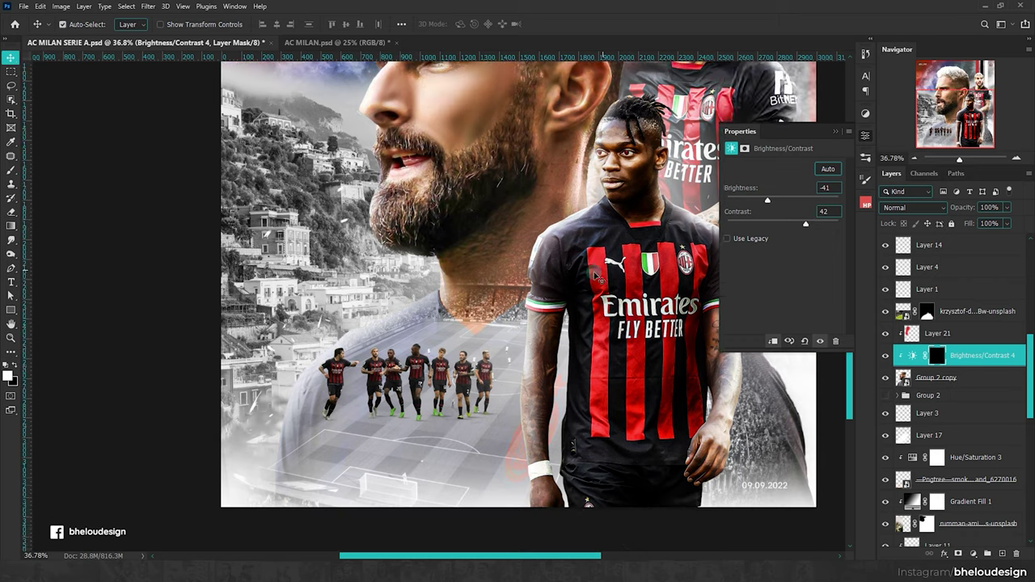
Step: Add a new empty Layer 22 directly above Layer 21
key("b")
scroll(646, 364, "right", 2)
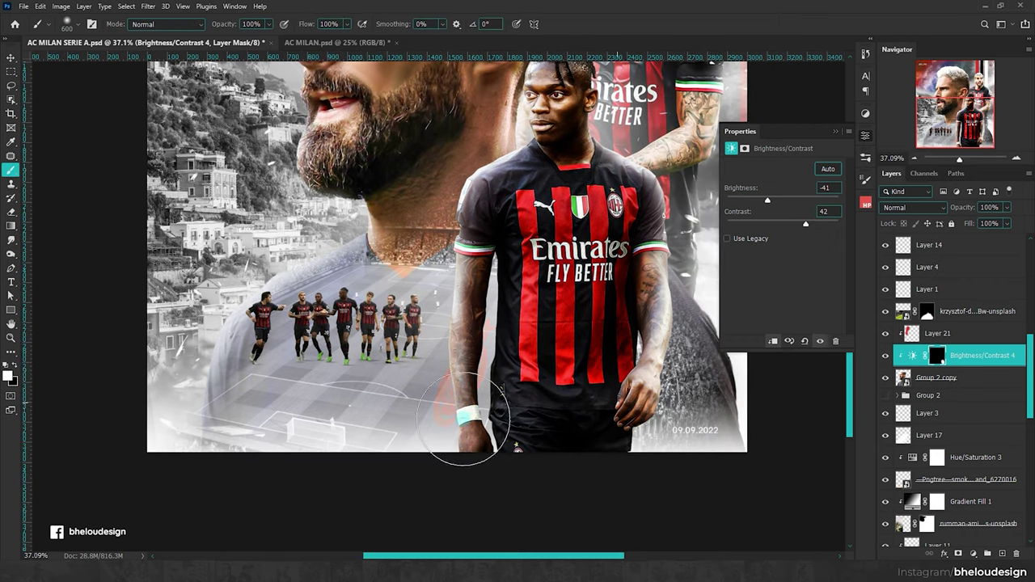
scroll(566, 323, "down", 2)
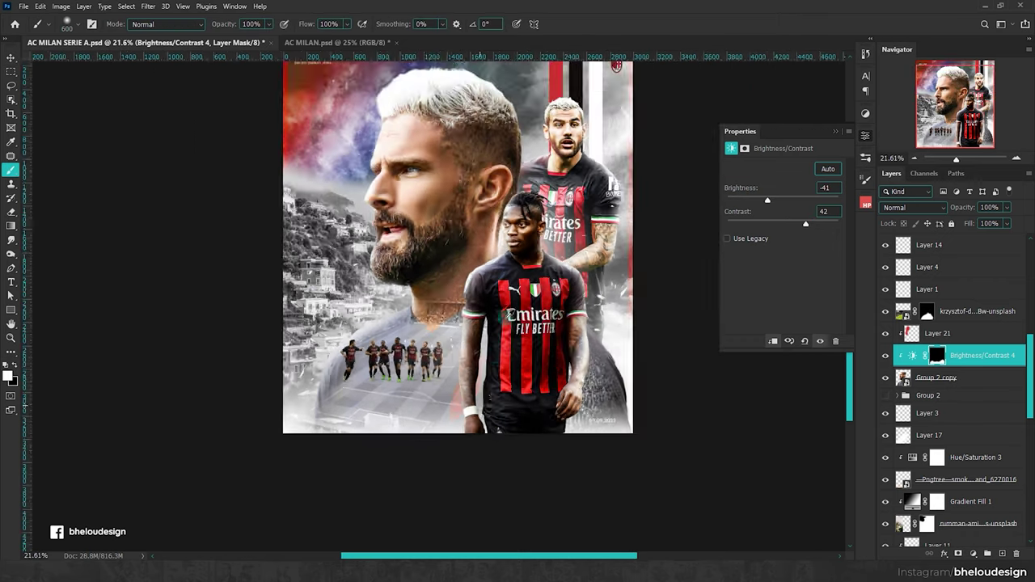
scroll(566, 324, "down", 2)
key("v")
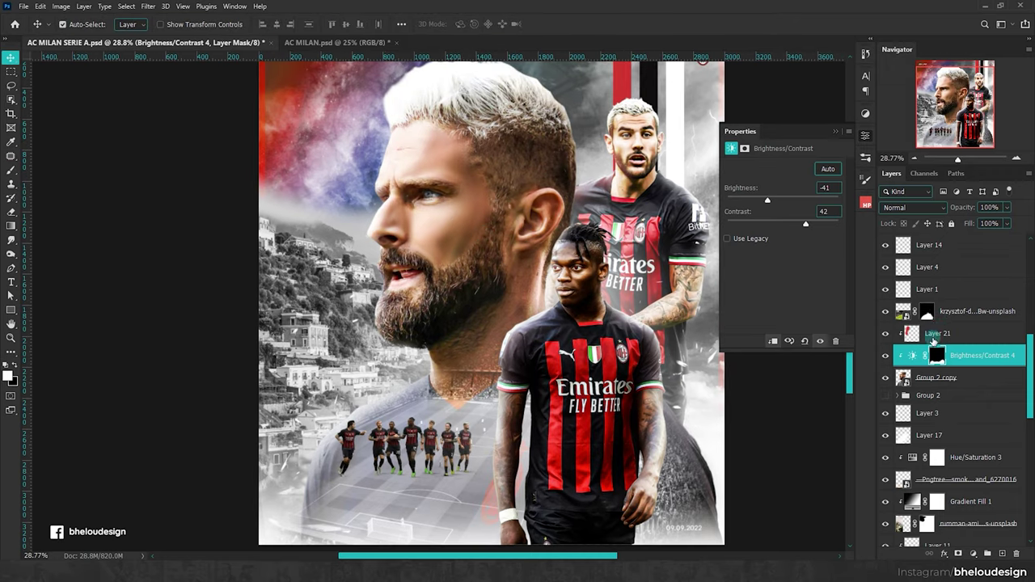
left_click(933, 340)
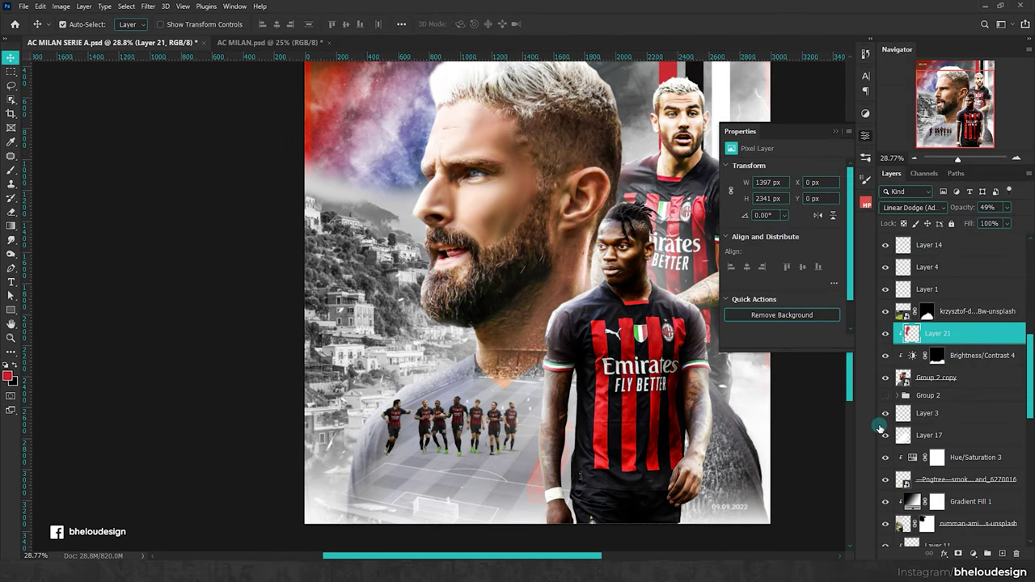
left_click(999, 553)
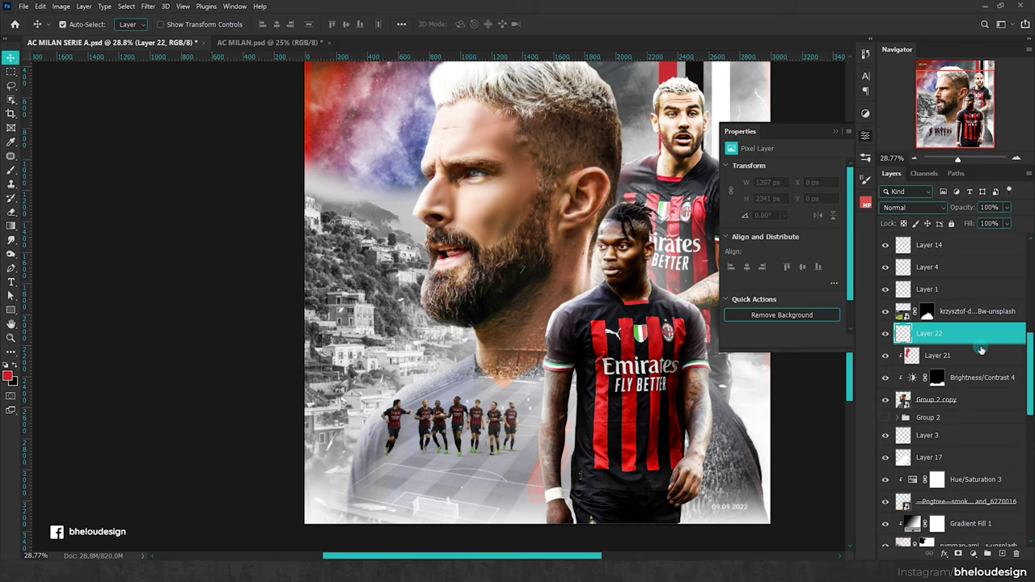
Step: Clip Layer 22 to Layer 21, brush strokes across the poster's bottom, and set 37% opacity
left_click(980, 344, "alt")
key("b")
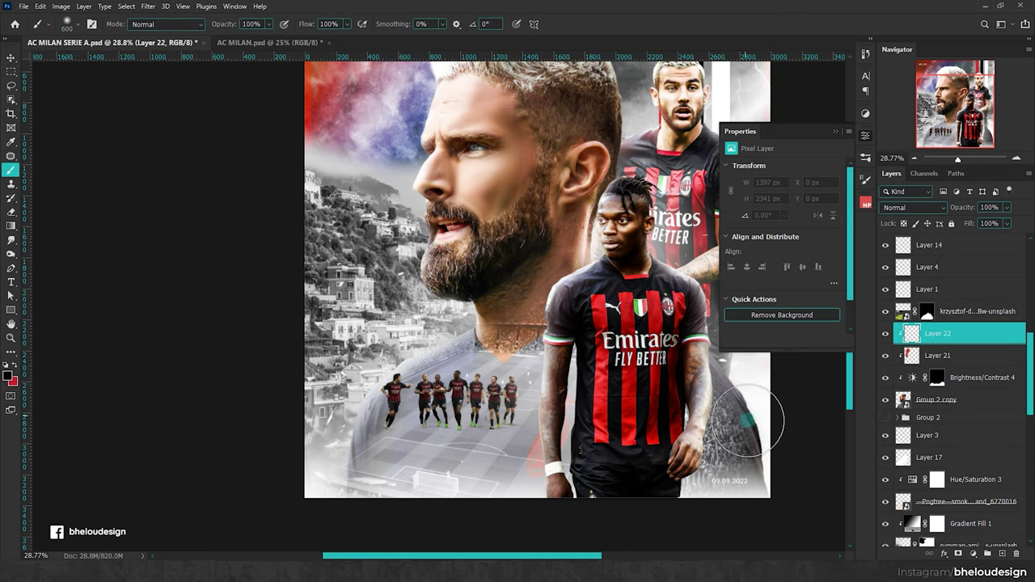
scroll(772, 457, "up", 1)
mouse_move(772, 457)
left_mouse_down()
mouse_move(668, 400)
mouse_move(252, 416)
mouse_move(223, 524)
left_mouse_up()
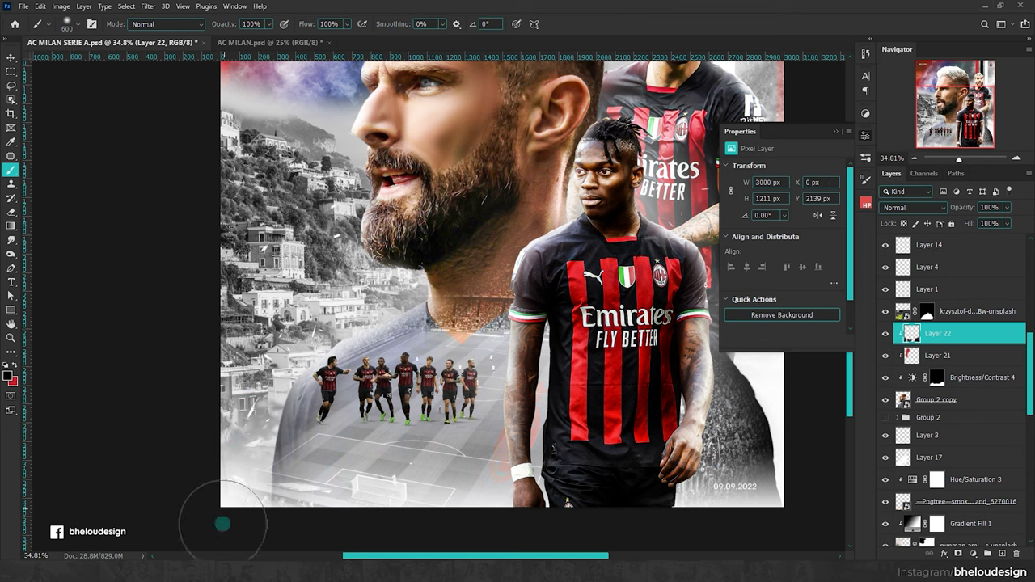
key("ctrl+0")
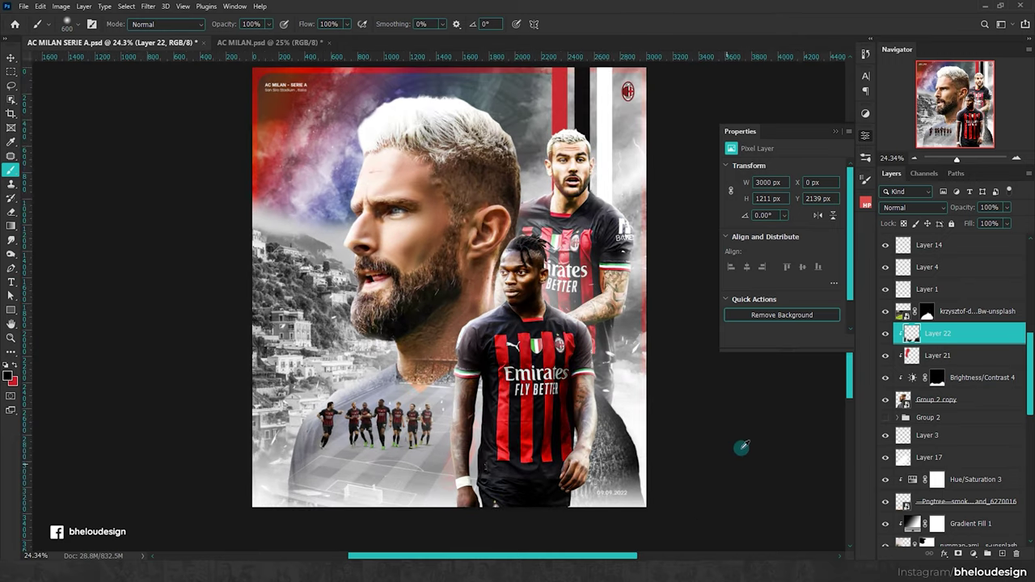
scroll(739, 446, "left", 2)
mouse_move(960, 208)
left_mouse_down()
mouse_move(845, 219)
mouse_move(866, 220)
left_mouse_up()
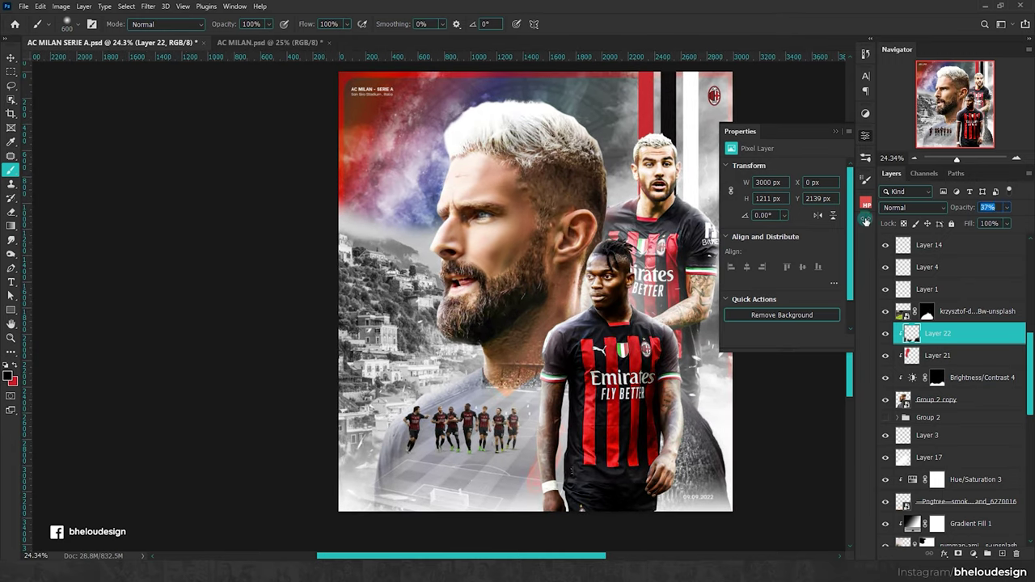
left_click(865, 135)
key("v")
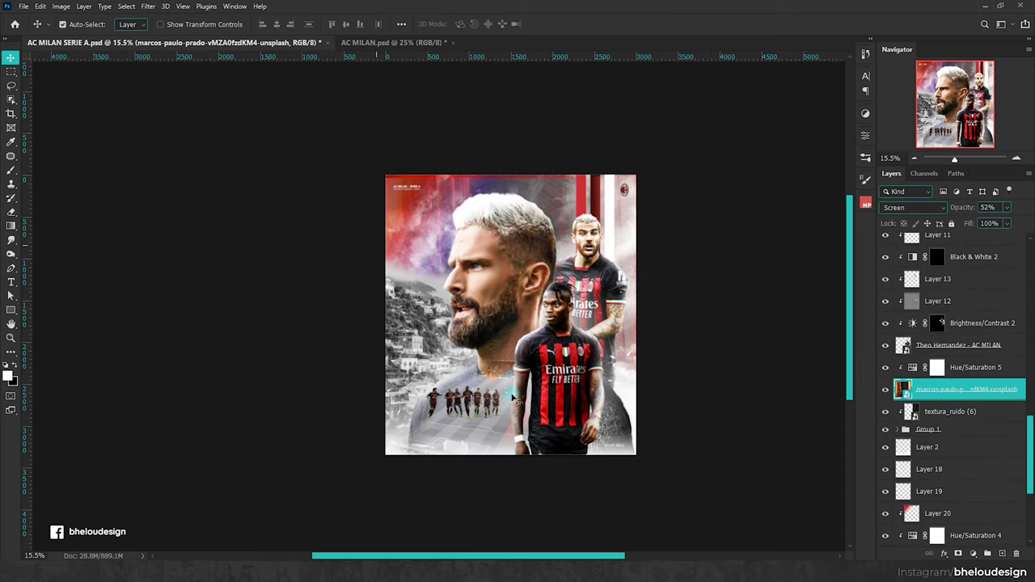
Step: Step back through history and restore Hue/Saturation 5 so the smoky sky turns deep red
key("ctrl+0")
key("Delete")
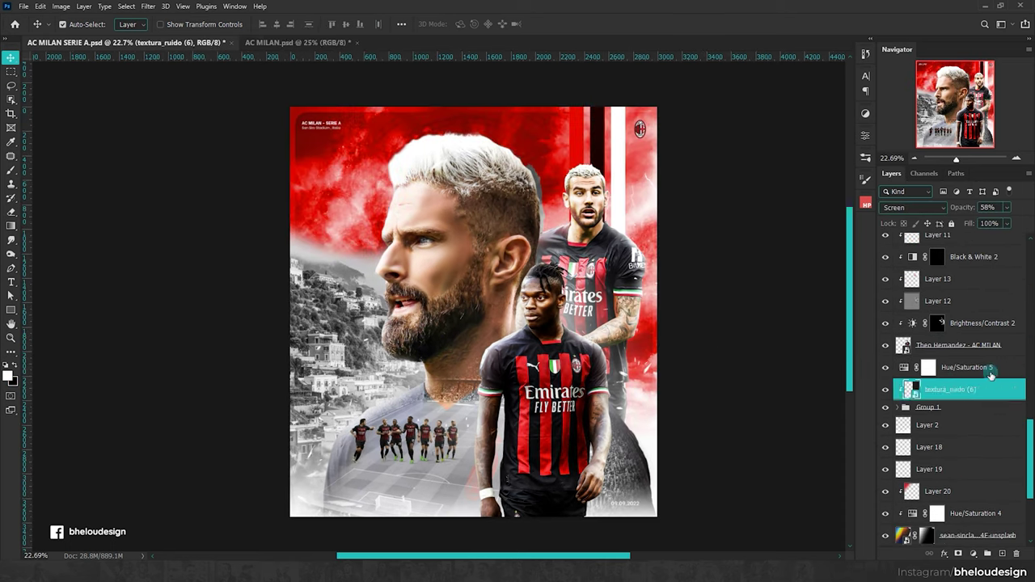
key("Delete")
key("ctrl+z")
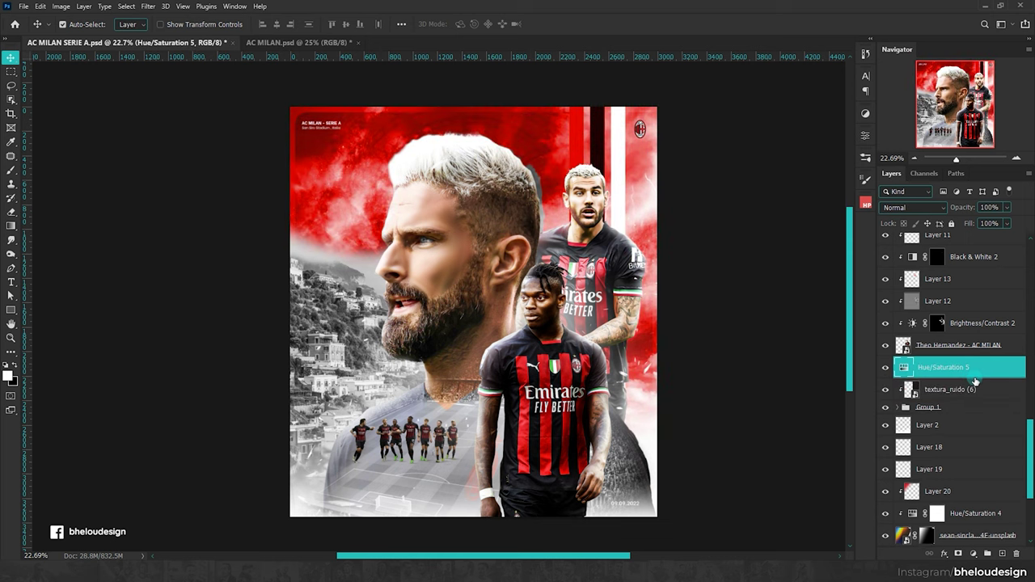
scroll(491, 176, "up", 4)
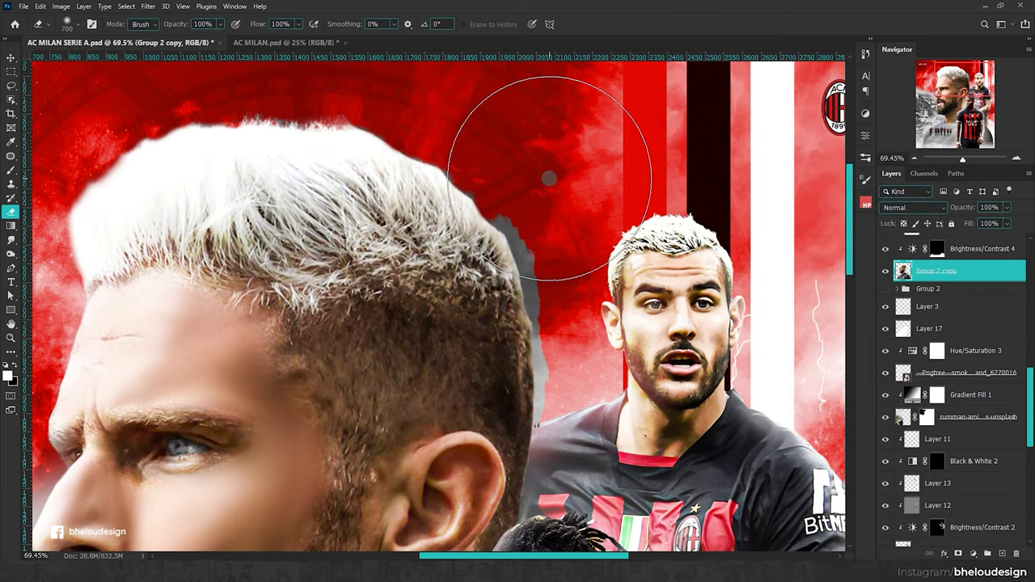
Step: Shrink the eraser, adjust its hardness, and erase the grey halo above the portrait's hair
key("bracketleft")
key("bracketleft")
key("bracketleft")
key("bracketleft")
key("bracketleft")
key("bracketleft")
left_click(63, 25)
left_click(651, 23)
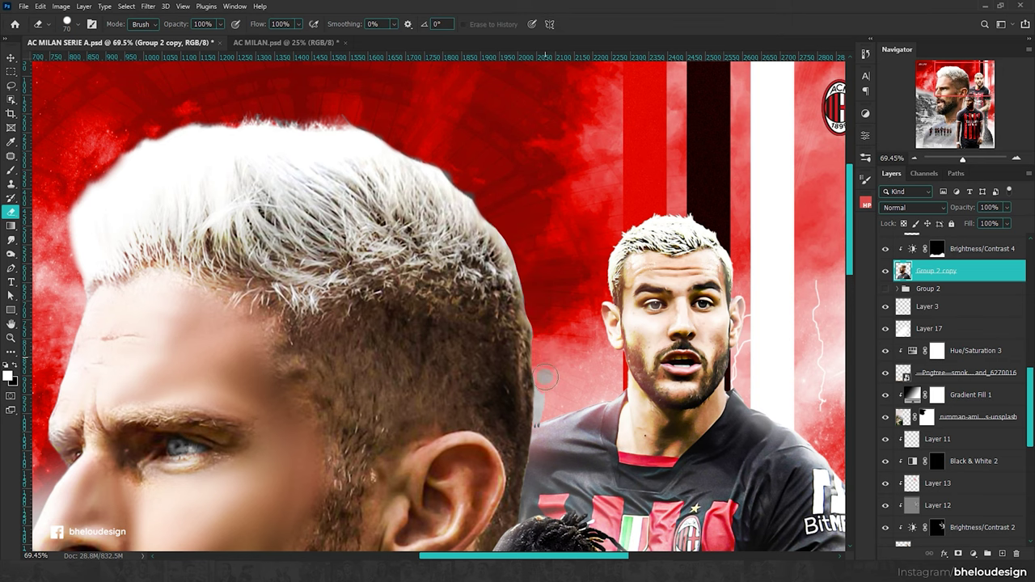
scroll(396, 202, "up", 3)
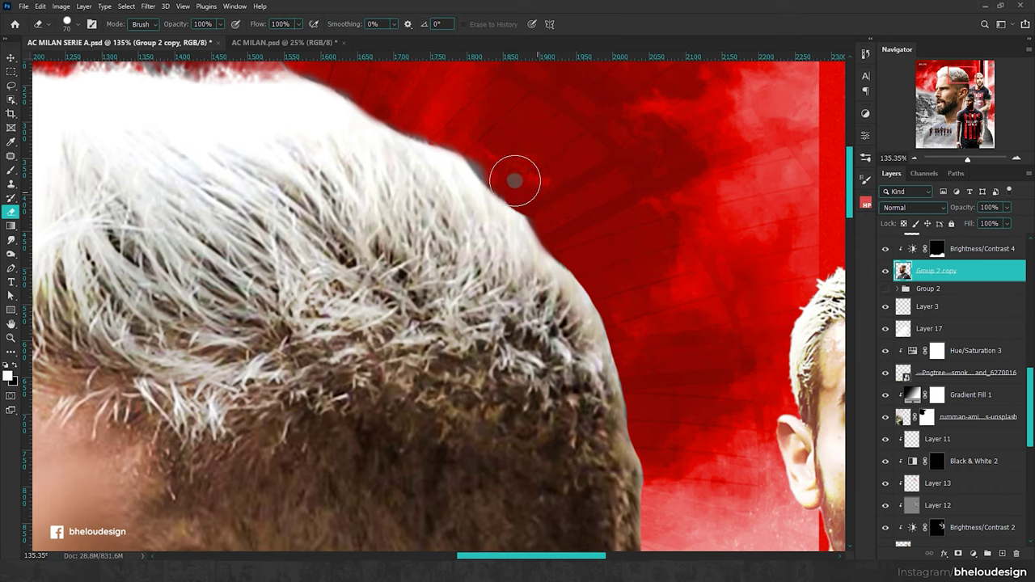
scroll(462, 116, "down", 5)
scroll(319, 89, "up", 3)
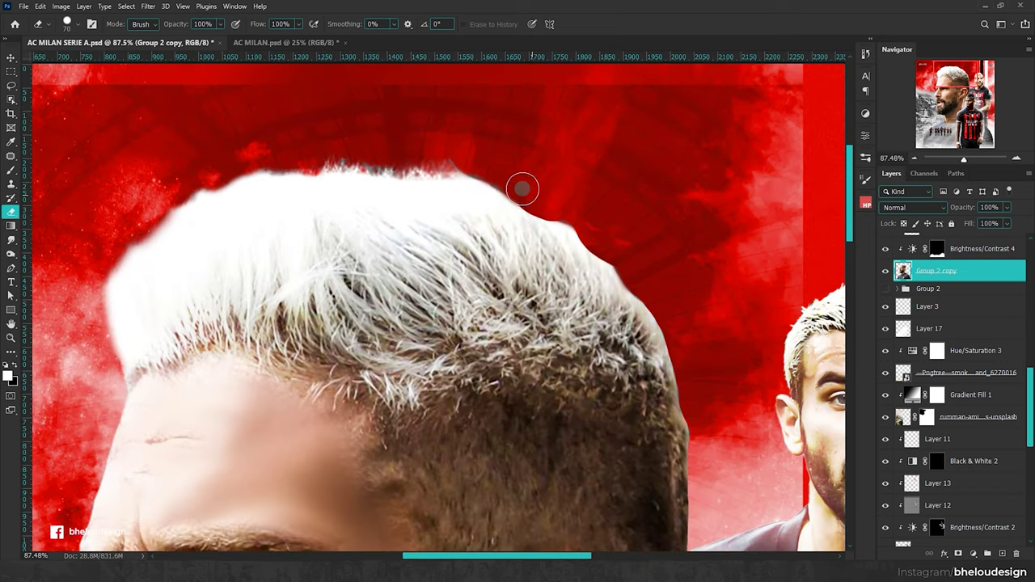
scroll(390, 147, "down", 5)
key("v")
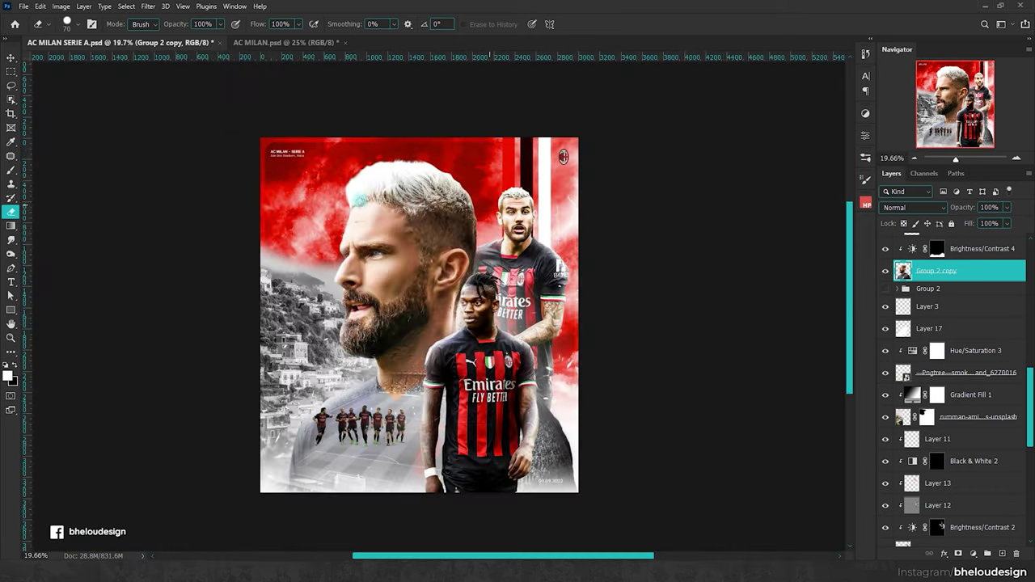
left_click(962, 506)
scroll(960, 437, "down", 2)
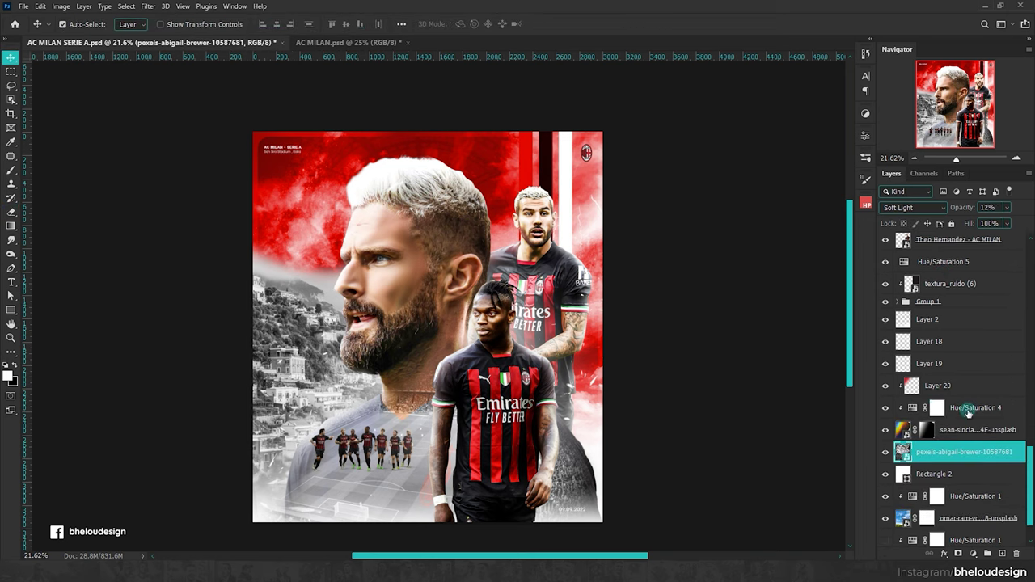
Step: Lower Hue/Saturation 5 to 75% opacity to soften the red sky into a misty red
scroll(954, 425, "up", 1)
left_click(911, 421)
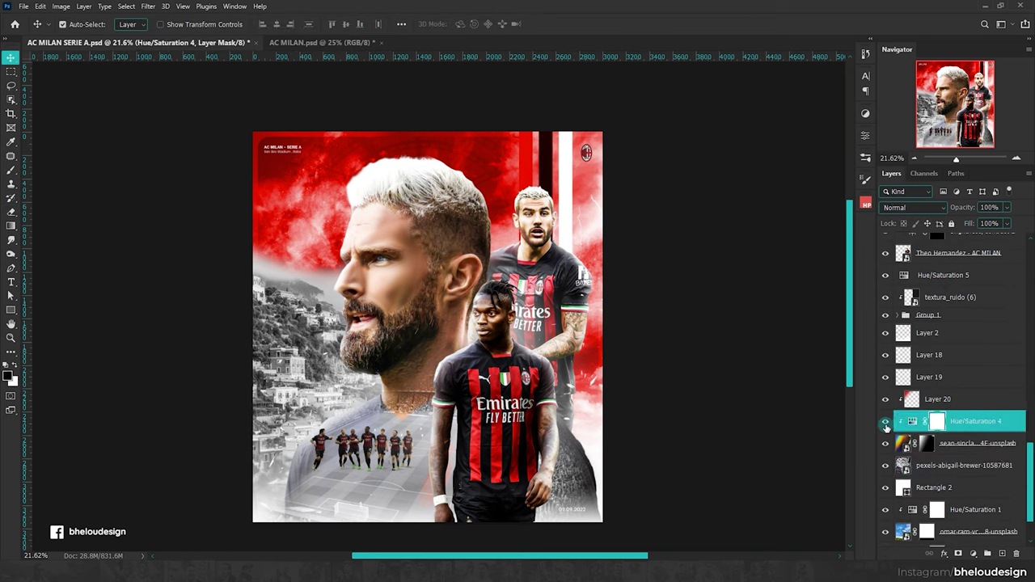
scroll(954, 412, "up", 2)
scroll(954, 404, "up", 1)
left_click(949, 356)
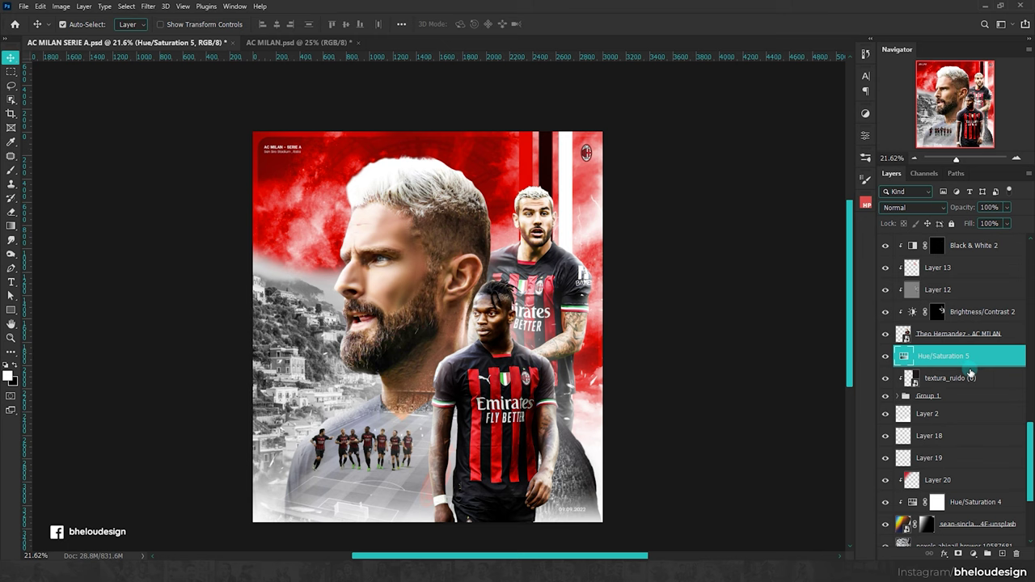
left_click_drag(957, 212, 833, 217)
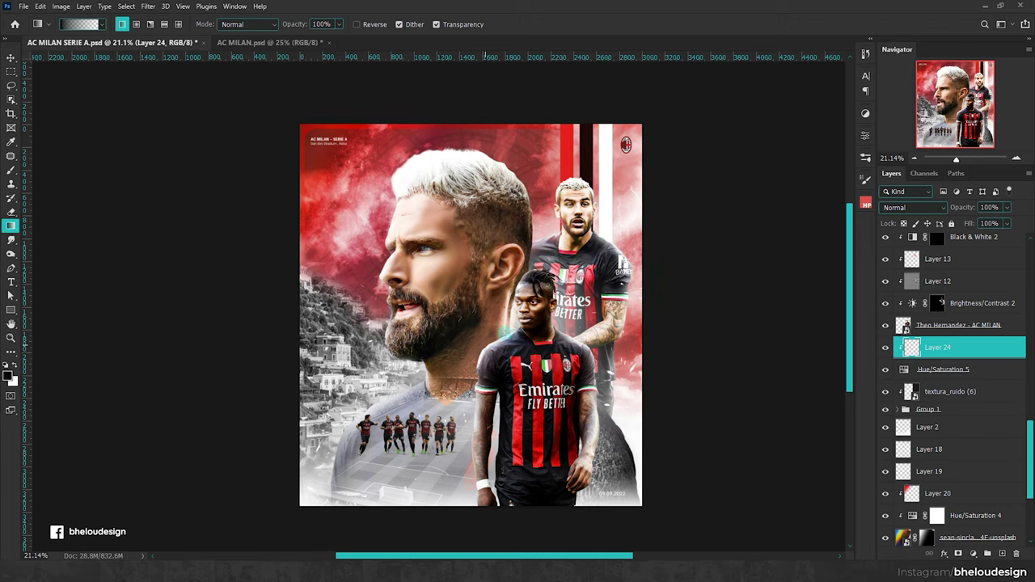
scroll(482, 345, "up", 2)
key("v")
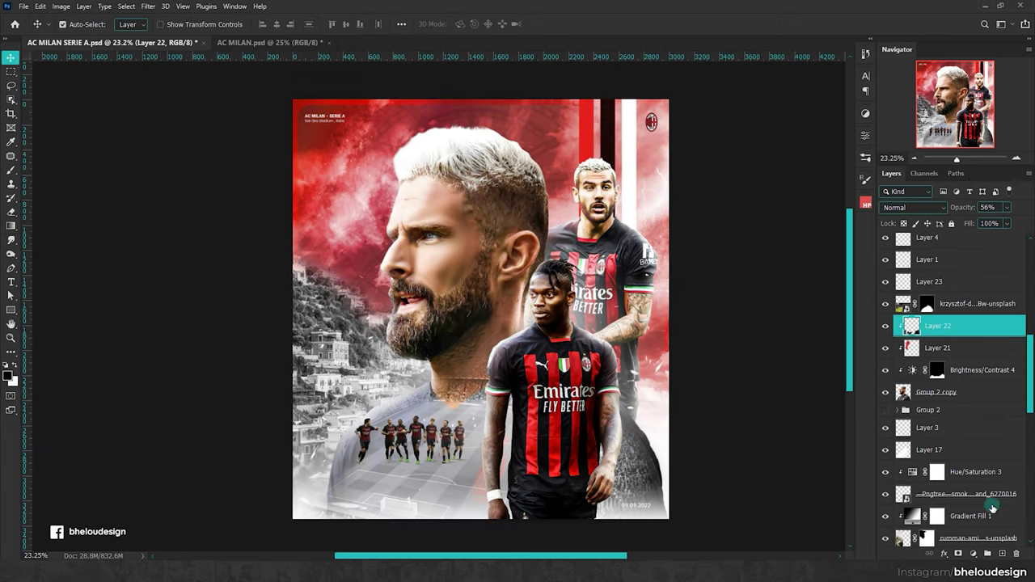
left_click(945, 392)
Step: Add a clipped Color Balance to the portrait, pushing midtones toward red and nudging shadows
left_click(980, 457)
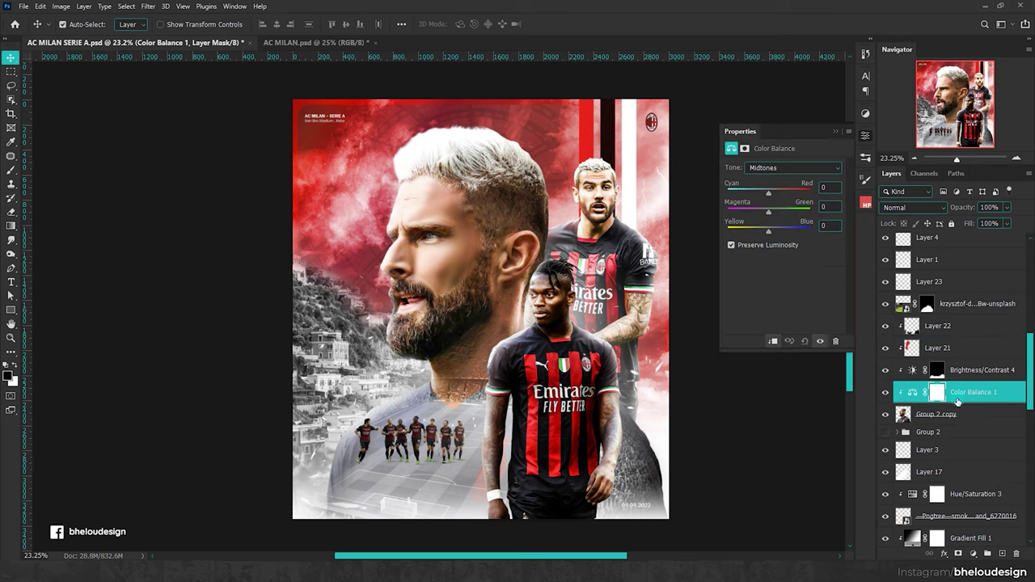
left_click_drag(767, 197, 780, 196)
left_click(790, 169)
left_click_drag(768, 216, 773, 218)
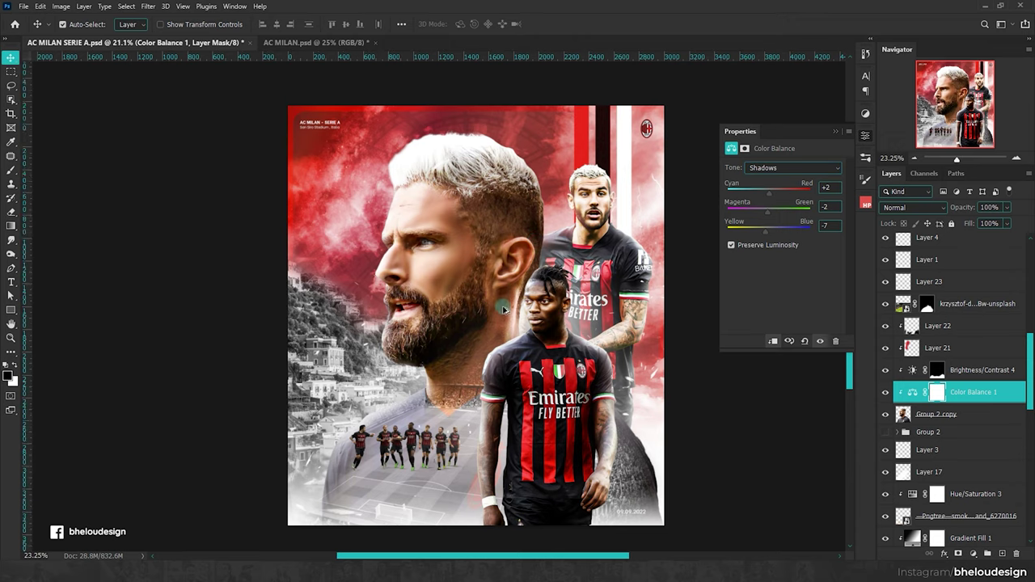
scroll(952, 464, "down", 4)
scroll(952, 465, "down", 5)
Step: Add a Color Balance to the back player, warming midtones toward red
left_click(958, 444)
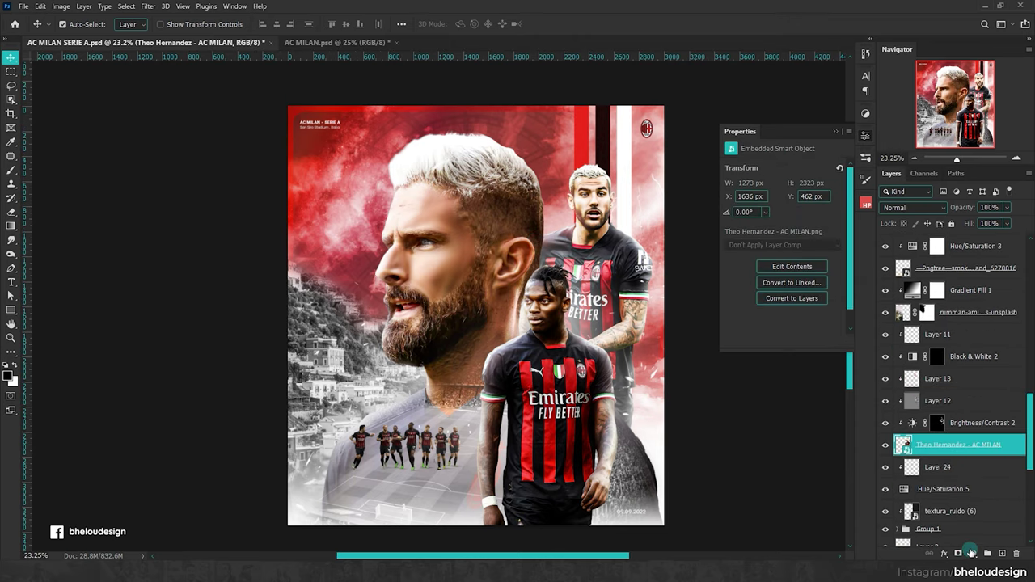
left_click(972, 553)
left_click(985, 458)
left_click_drag(765, 195, 780, 193)
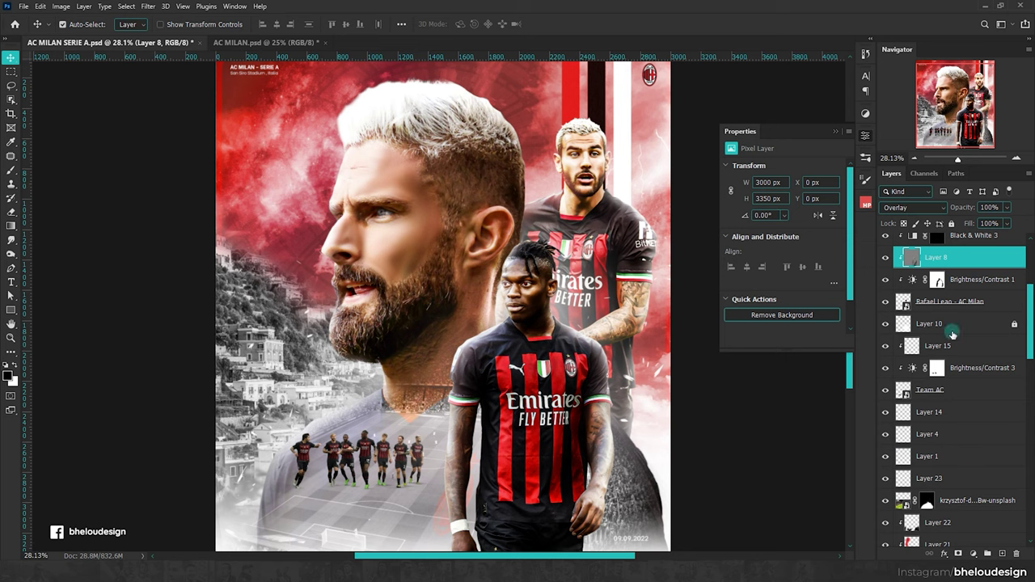
Step: Add a Color Balance to the front player, reducing yellow and warming highlights toward red
left_click(955, 313)
left_click(973, 553)
left_click(978, 462)
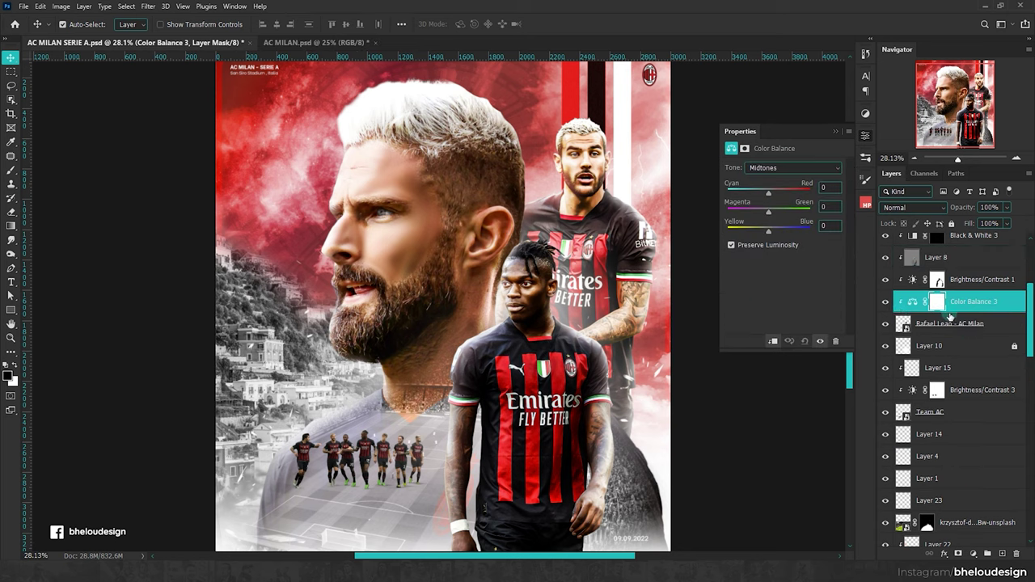
left_click_drag(758, 235, 774, 235)
left_click(774, 171)
left_click(773, 179)
left_click_drag(768, 192, 777, 196)
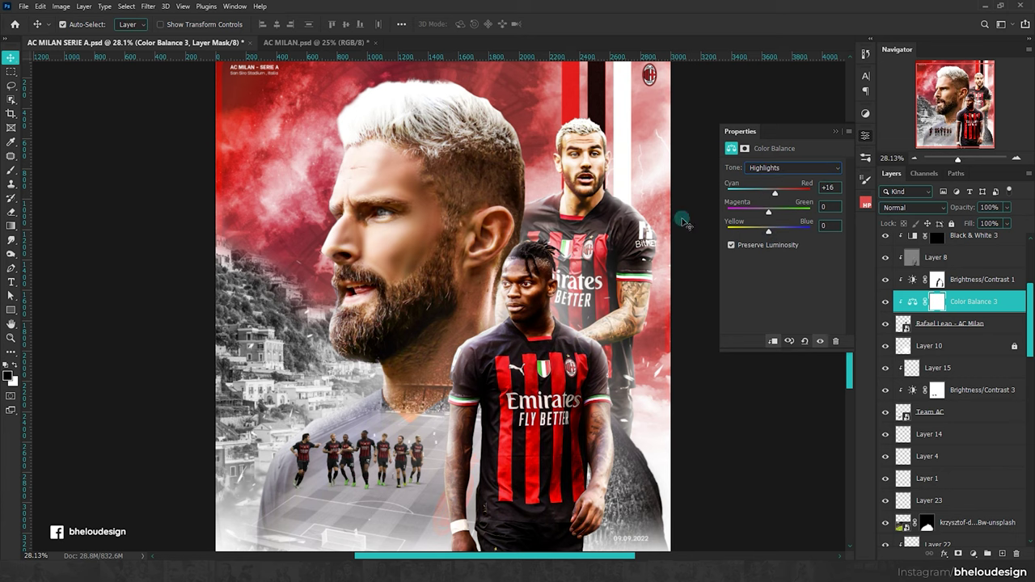
left_click(833, 132)
Step: Add a Color Balance for the team group, warming its shadows toward red
left_click(397, 428)
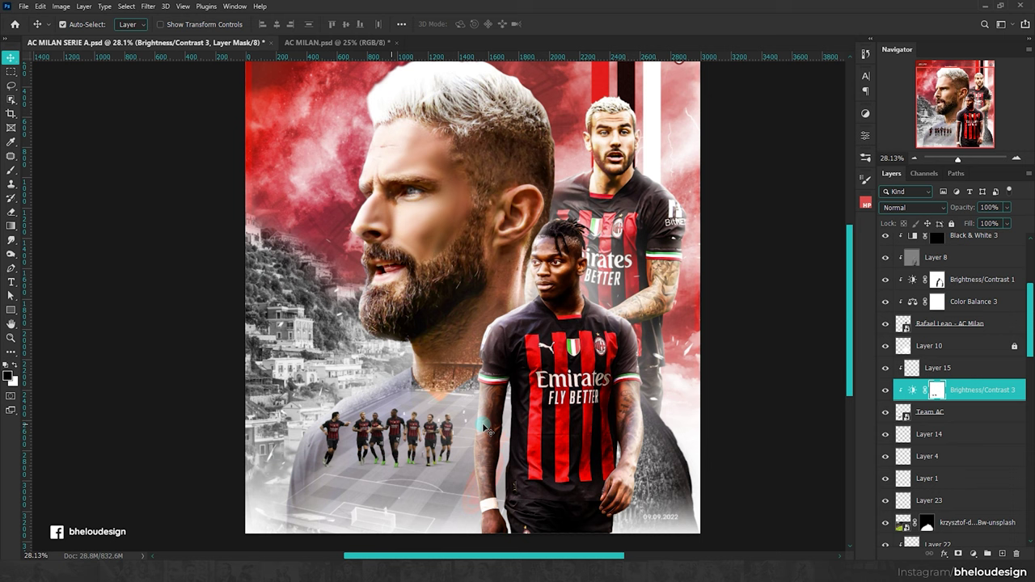
left_click(972, 554)
left_click(974, 457)
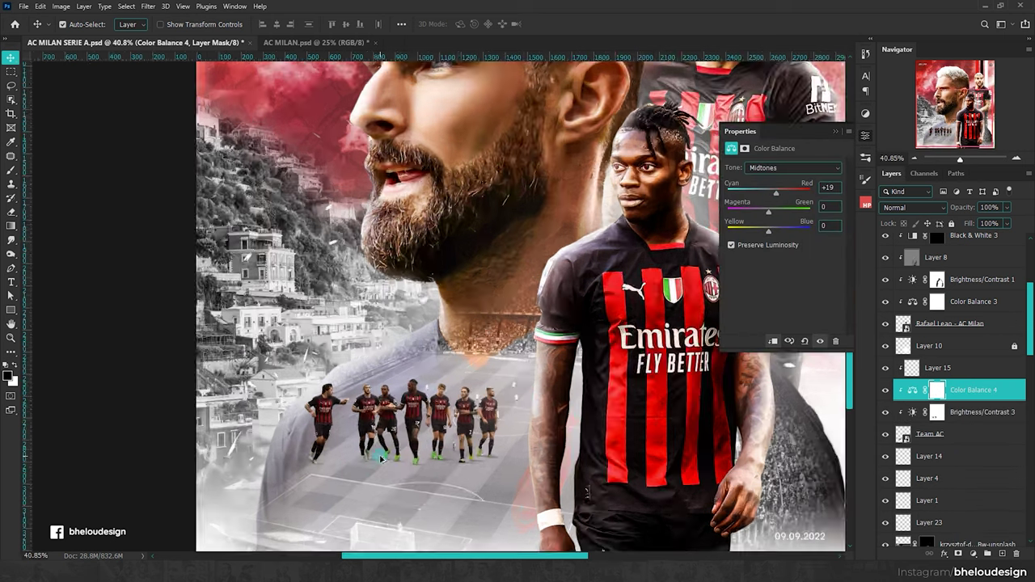
scroll(395, 455, "up", 5)
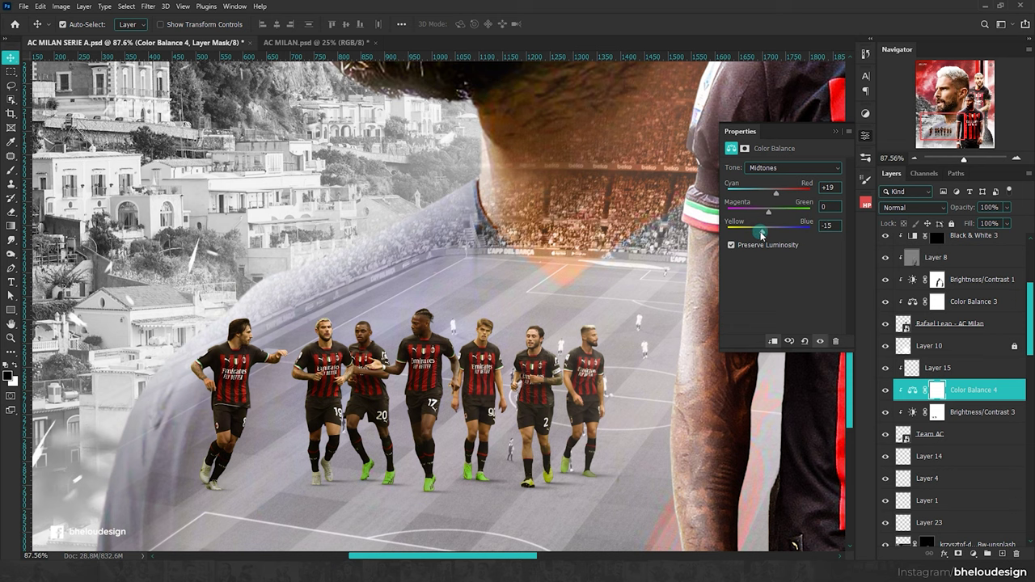
left_click(792, 167)
left_click_drag(768, 193, 774, 196)
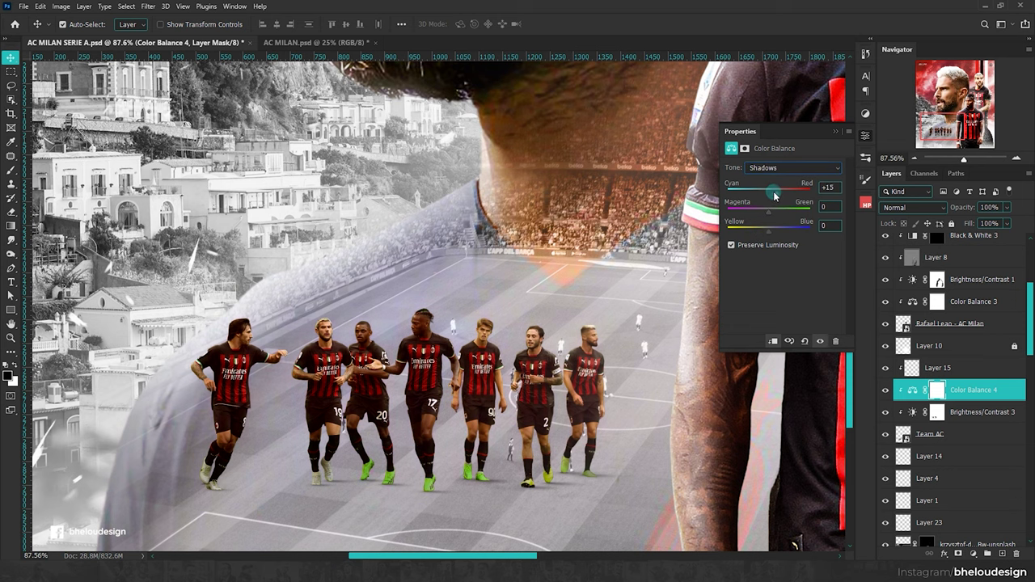
left_click(836, 131)
scroll(638, 198, "down", 5)
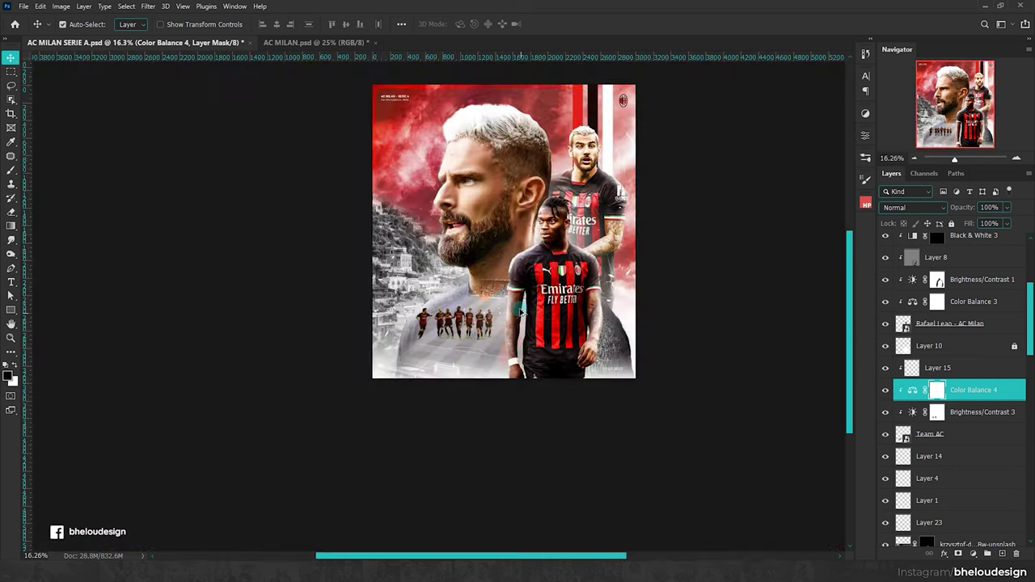
scroll(639, 198, "up", 1)
left_click(659, 368)
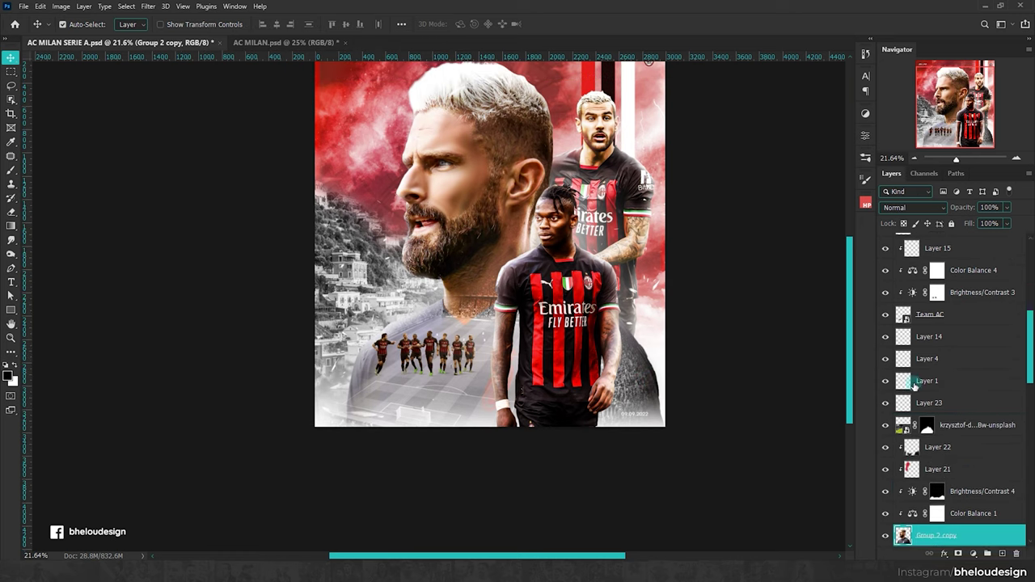
left_click(994, 376)
left_click(959, 554)
left_click(904, 491)
key("ctrl+alt+g")
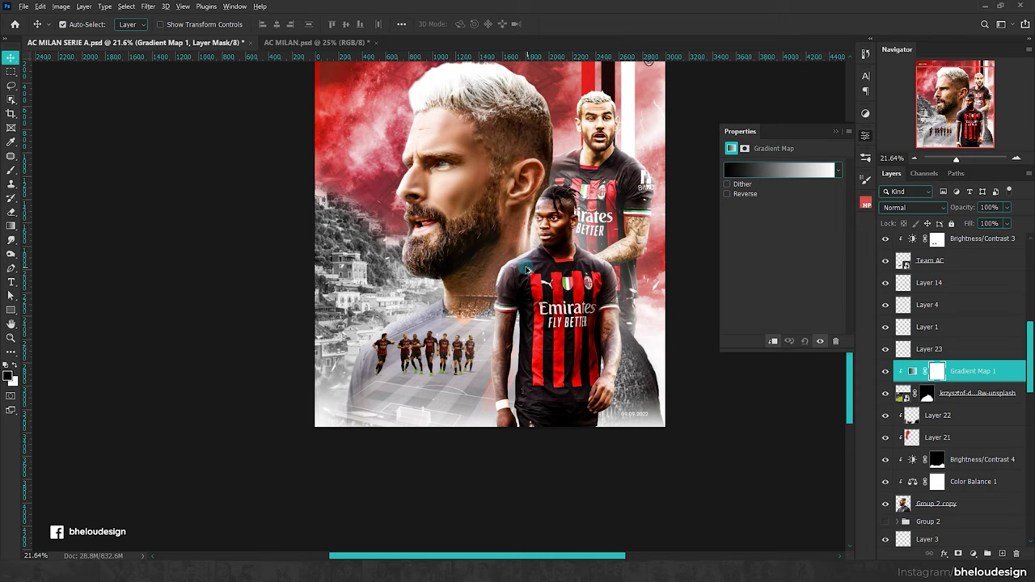
scroll(529, 270, "up", 1)
left_click(779, 170)
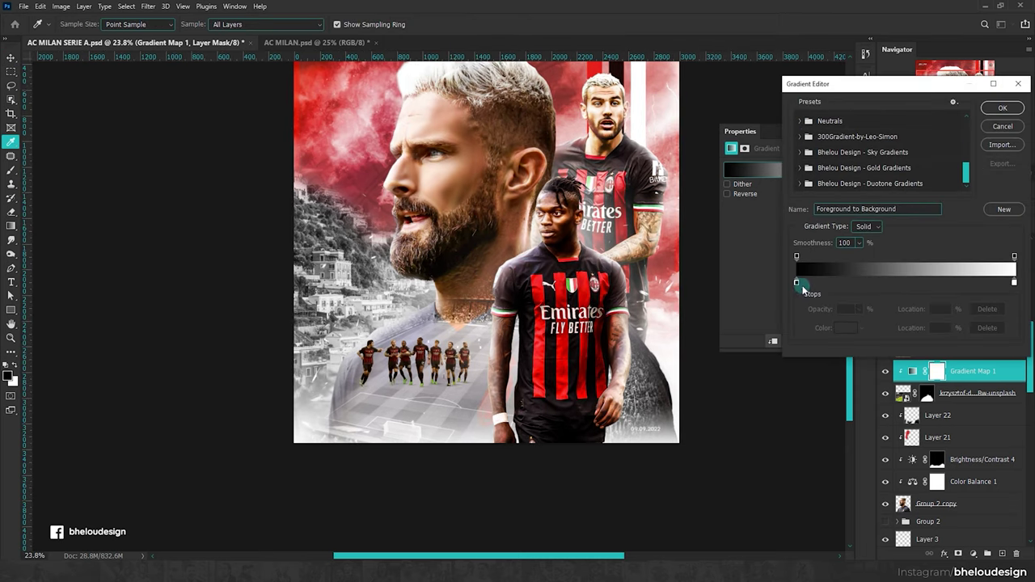
left_click_drag(797, 282, 1012, 282)
double_click(1013, 283)
type("ff3737")
left_click(954, 153)
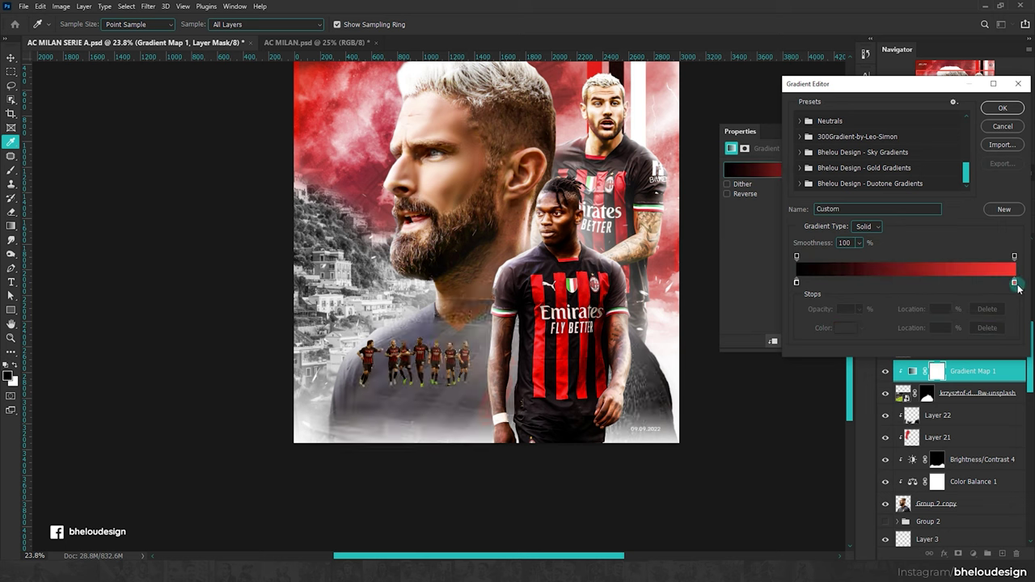
mouse_move(1014, 282)
left_mouse_down()
mouse_move(866, 283)
mouse_move(988, 284)
left_mouse_up()
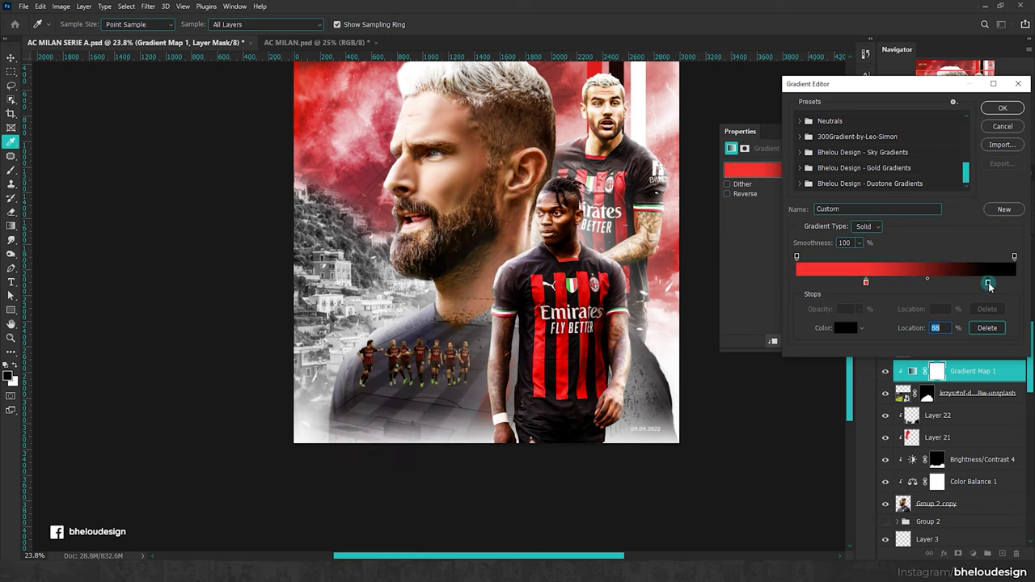
left_click(799, 137)
scroll(938, 153, "down", 2)
scroll(938, 154, "down", 2)
scroll(946, 158, "down", 1)
left_click(947, 159)
scroll(906, 154, "down", 1)
scroll(889, 149, "down", 2)
left_click(854, 146)
scroll(854, 149, "down", 1)
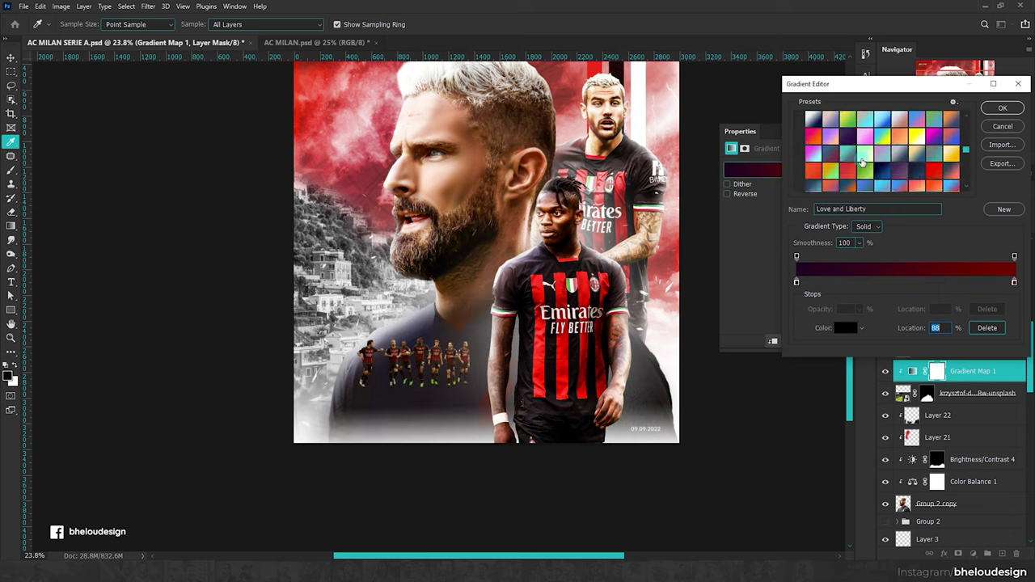
scroll(852, 158, "down", 1)
left_click(851, 164)
left_click(1001, 125)
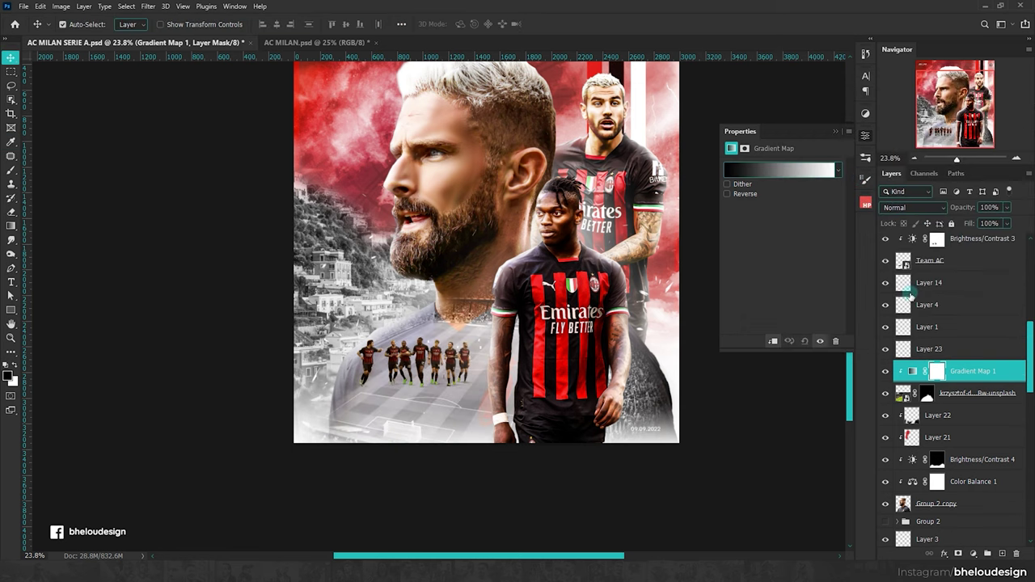
left_click(885, 372)
left_click(790, 170)
left_click(800, 164)
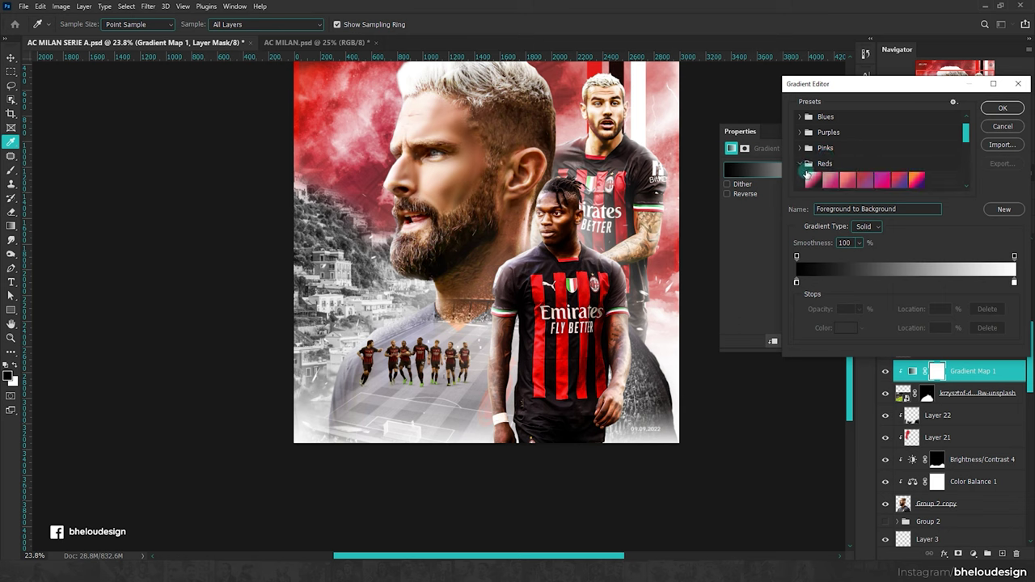
left_click(831, 179)
left_click(1002, 108)
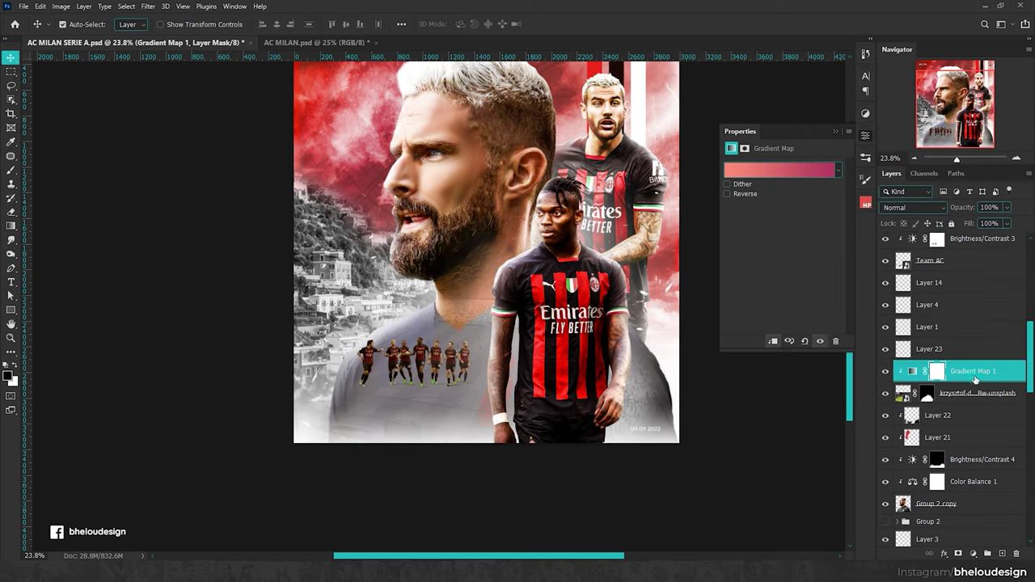
scroll(985, 356, "up", 5)
scroll(983, 347, "down", 2)
left_click(925, 211)
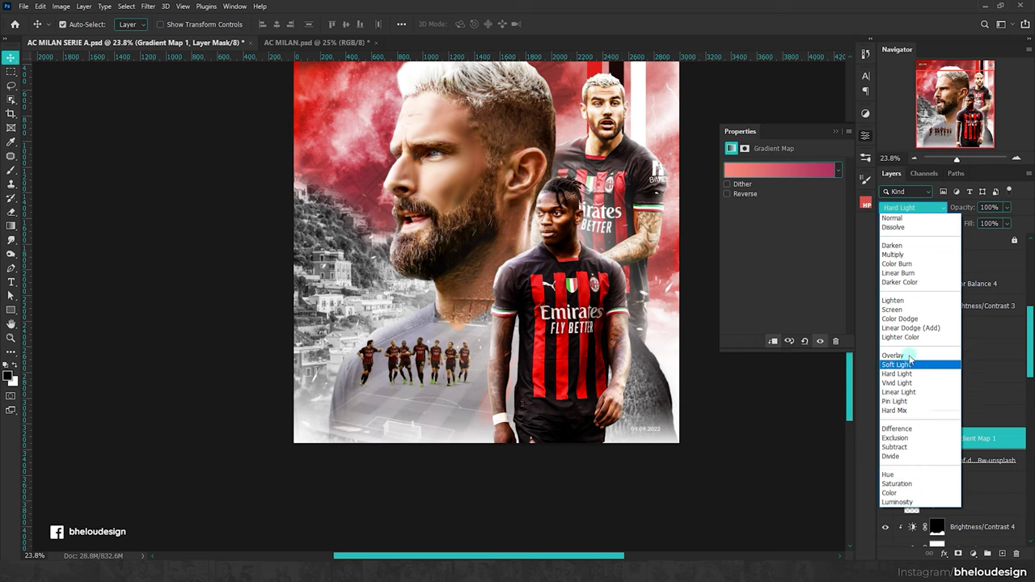
left_click(899, 383)
left_click(1018, 554)
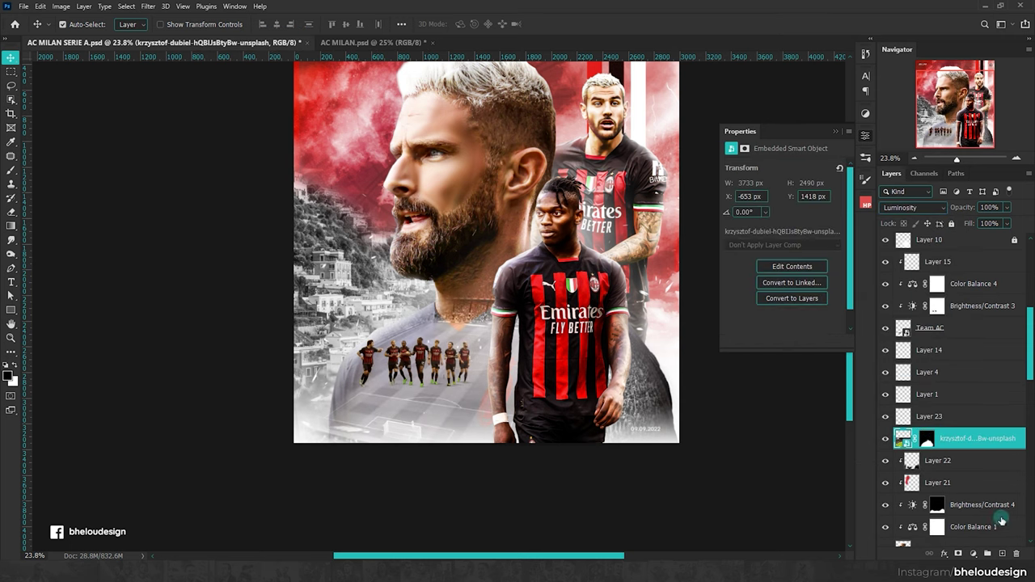
left_click(913, 208)
left_click(898, 207)
left_click(973, 554)
left_click(978, 541)
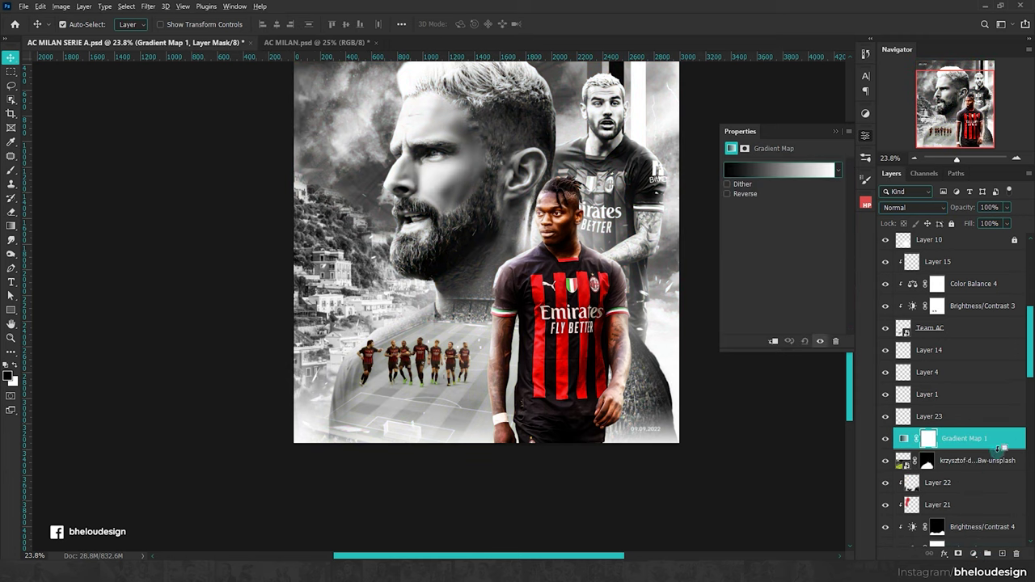
left_click(1001, 448, "alt")
left_click(776, 170)
left_click(801, 163)
left_click(839, 180)
scroll(839, 161, "down", 1)
left_click(882, 145)
left_click(848, 146)
scroll(857, 150, "down", 2)
scroll(861, 150, "down", 2)
scroll(864, 151, "down", 1)
scroll(865, 151, "up", 5)
key("v")
left_click(1002, 107)
left_click(911, 207)
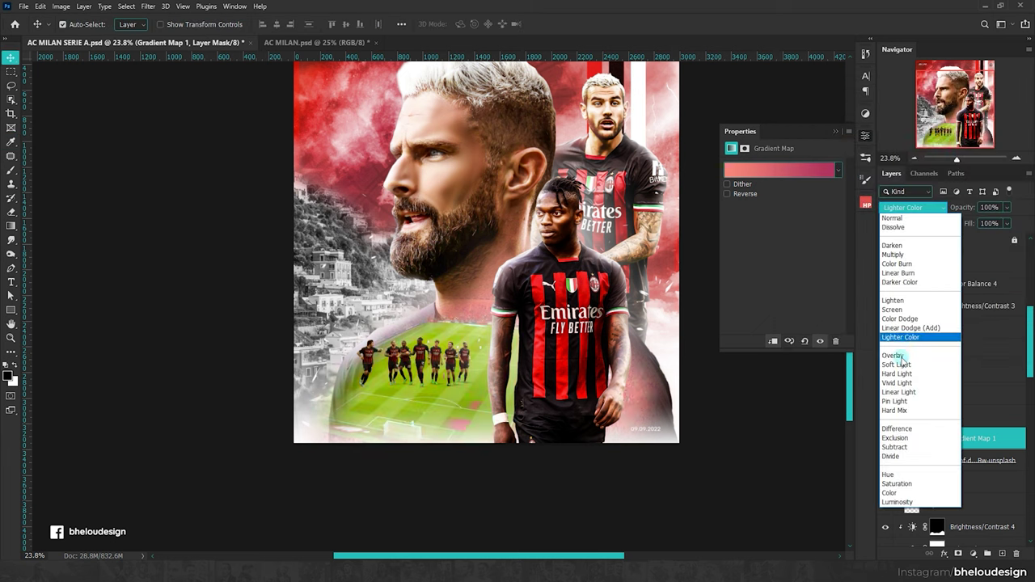
left_click(906, 495)
key("3")
key("1")
key("0")
left_click(777, 168)
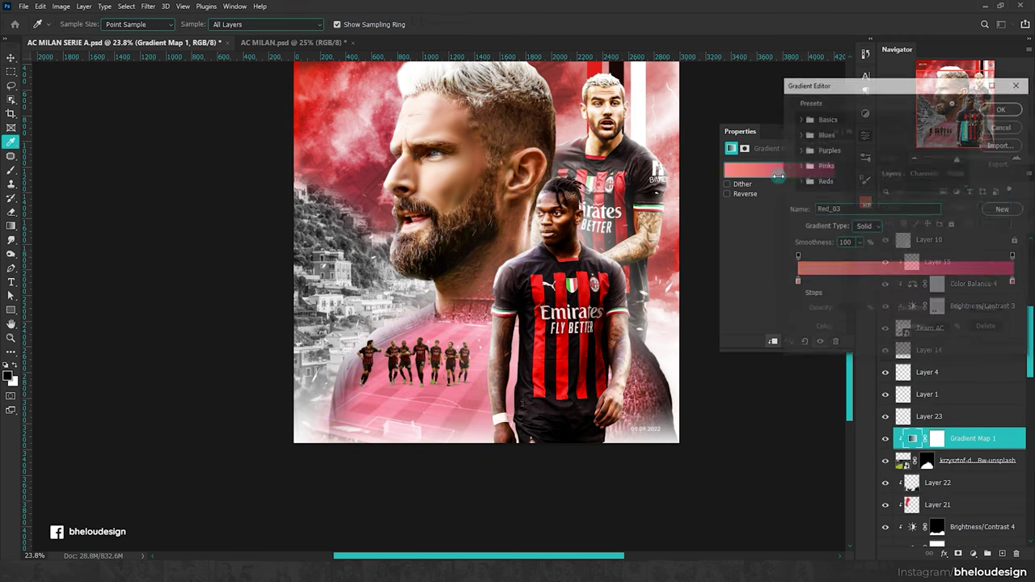
left_click(845, 328)
left_click(835, 175)
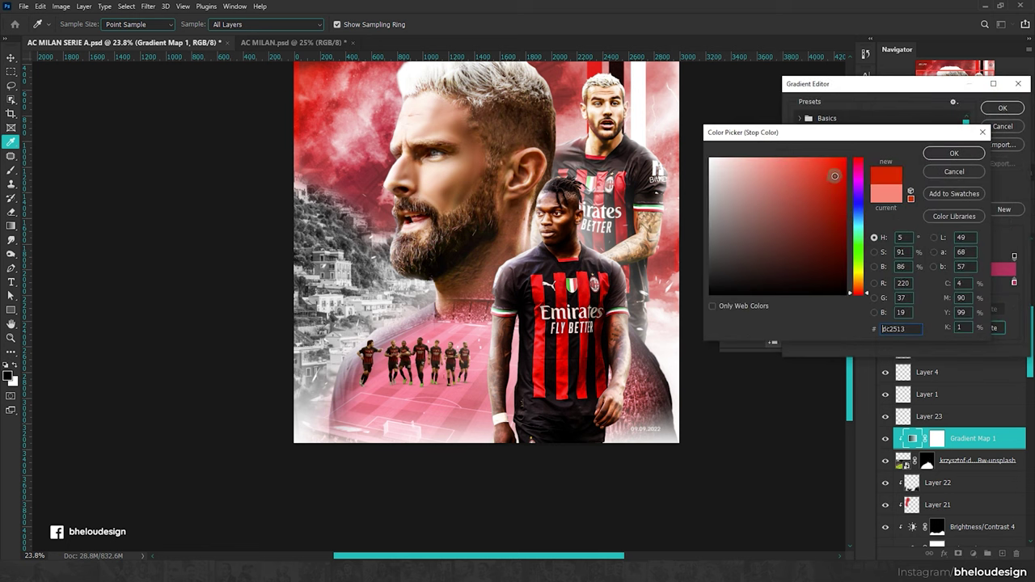
left_click(980, 154)
double_click(1015, 282)
left_click_drag(715, 287, 688, 311)
left_click(954, 153)
mouse_move(1014, 282)
left_mouse_down()
mouse_move(903, 283)
mouse_move(966, 283)
left_mouse_up()
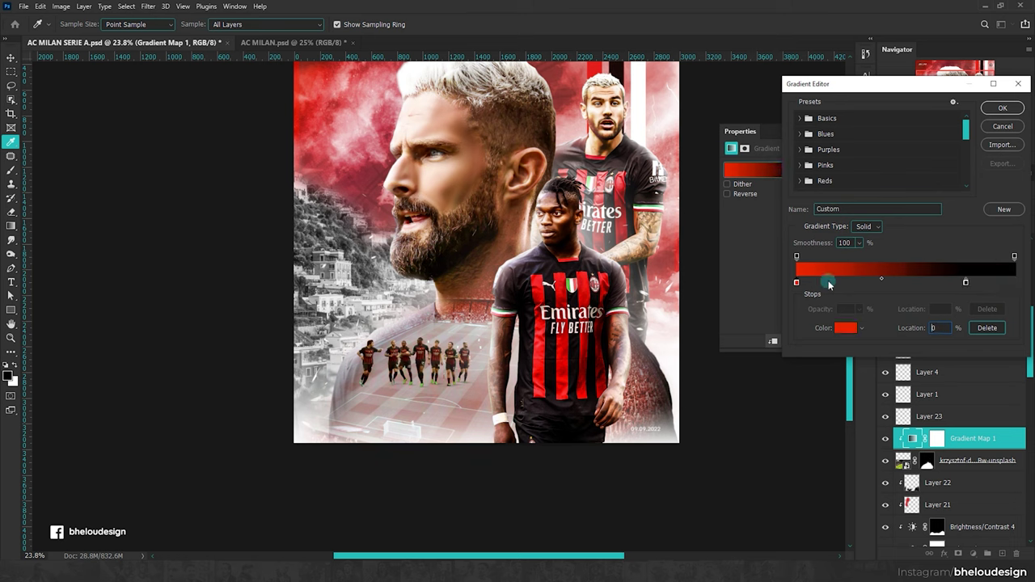
left_click_drag(829, 284, 875, 282)
double_click(798, 280)
left_click(782, 164)
left_click_drag(864, 191, 859, 164)
left_click(824, 172)
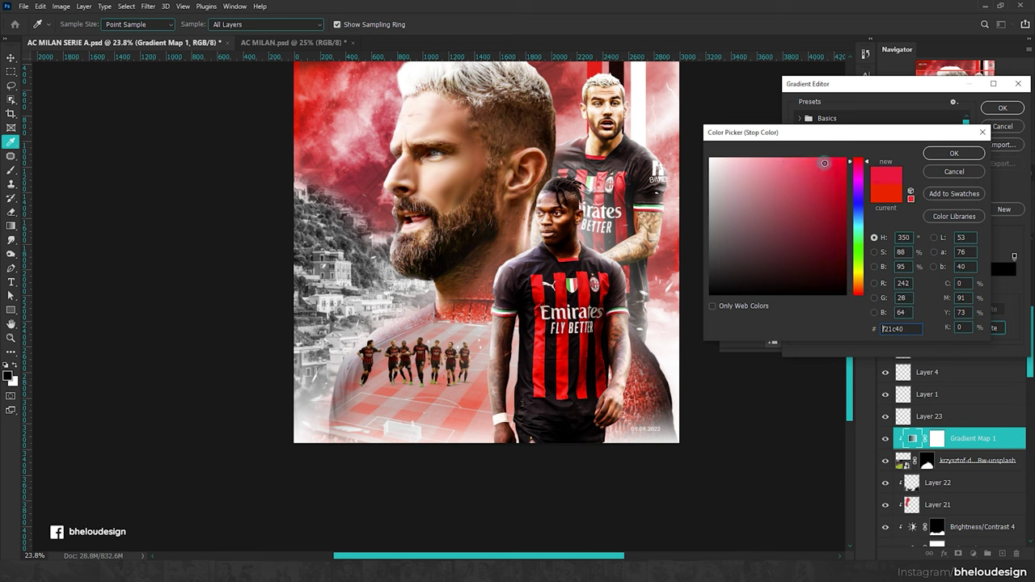
left_click(954, 153)
left_click(1003, 108)
left_click(912, 207)
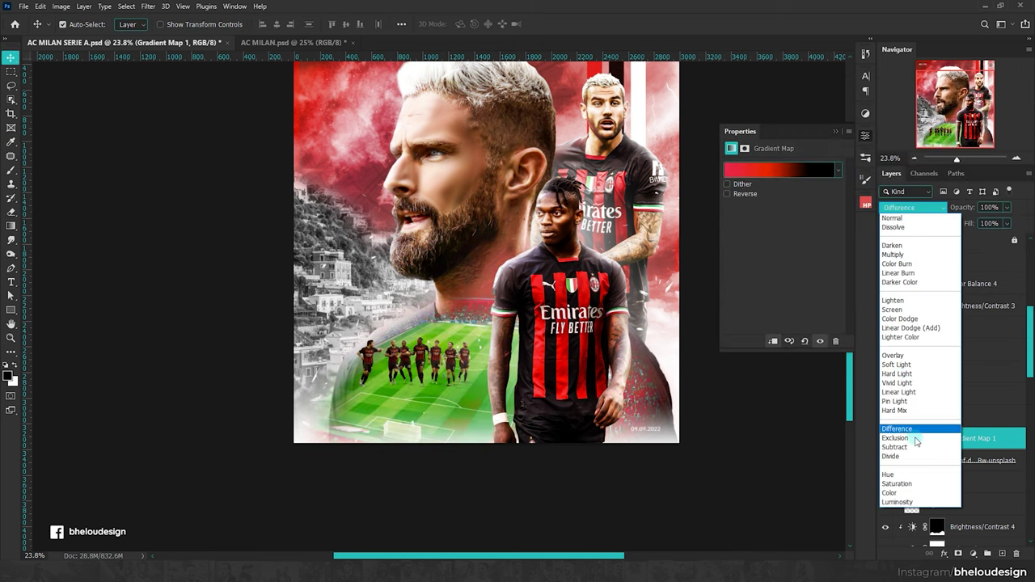
left_click(915, 382)
left_click_drag(957, 207, 889, 207)
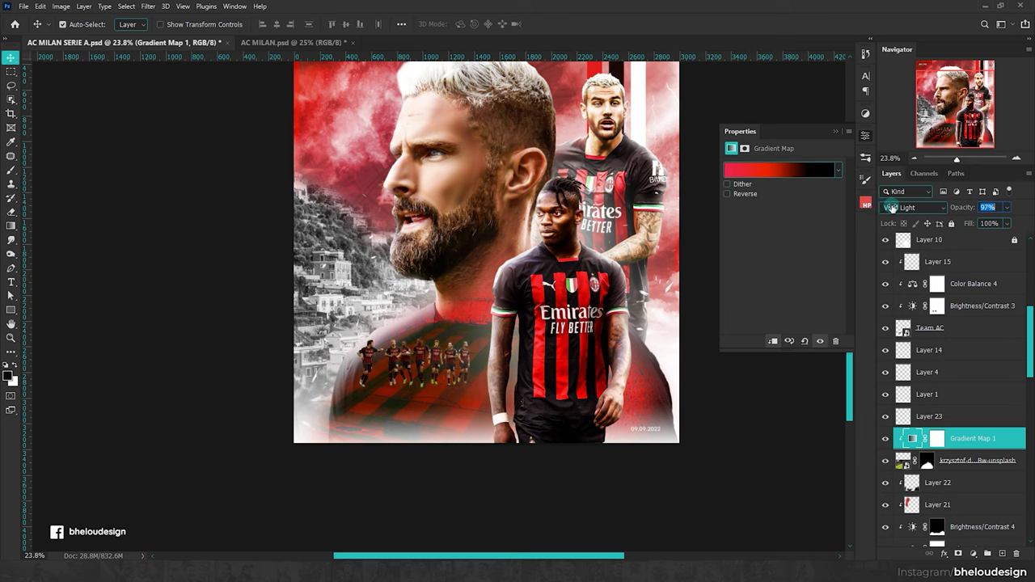
left_click(174, 248)
scroll(445, 372, "down", 2)
scroll(444, 372, "up", 3)
left_click(930, 460)
left_click(930, 438)
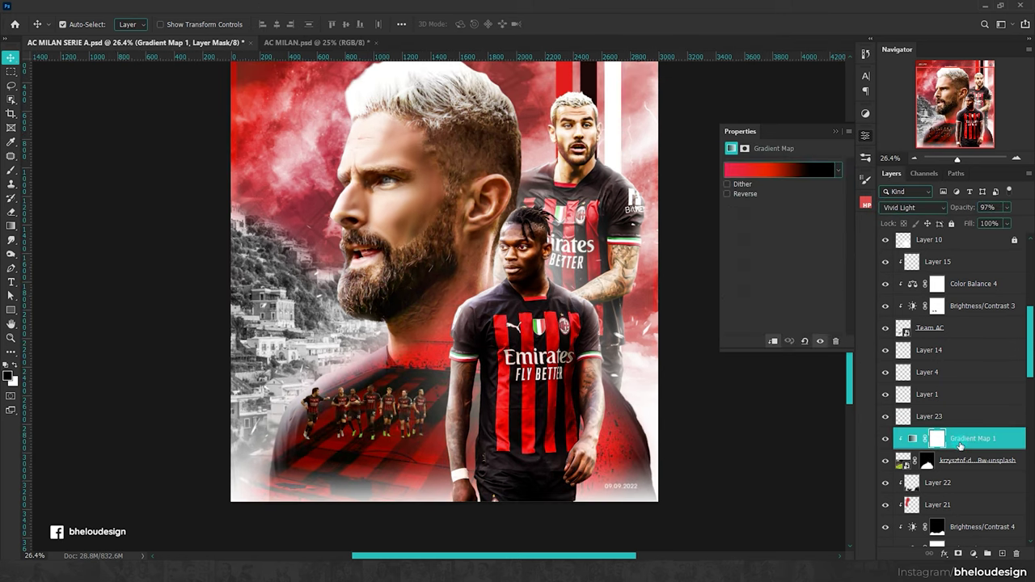
key("Delete")
left_click(910, 208)
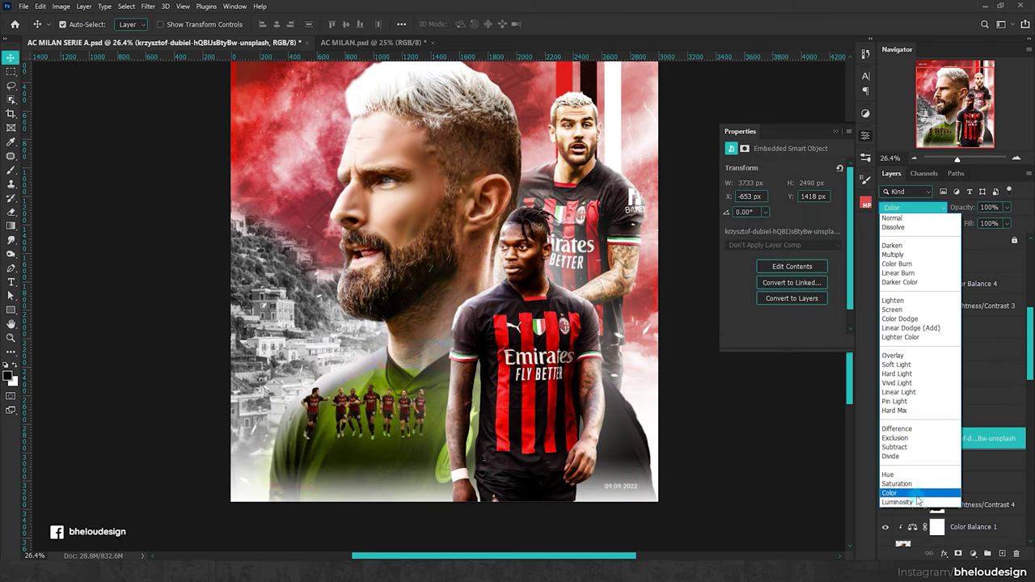
left_click(910, 495)
left_click(728, 415)
scroll(526, 300, "down", 1)
scroll(526, 299, "up", 1)
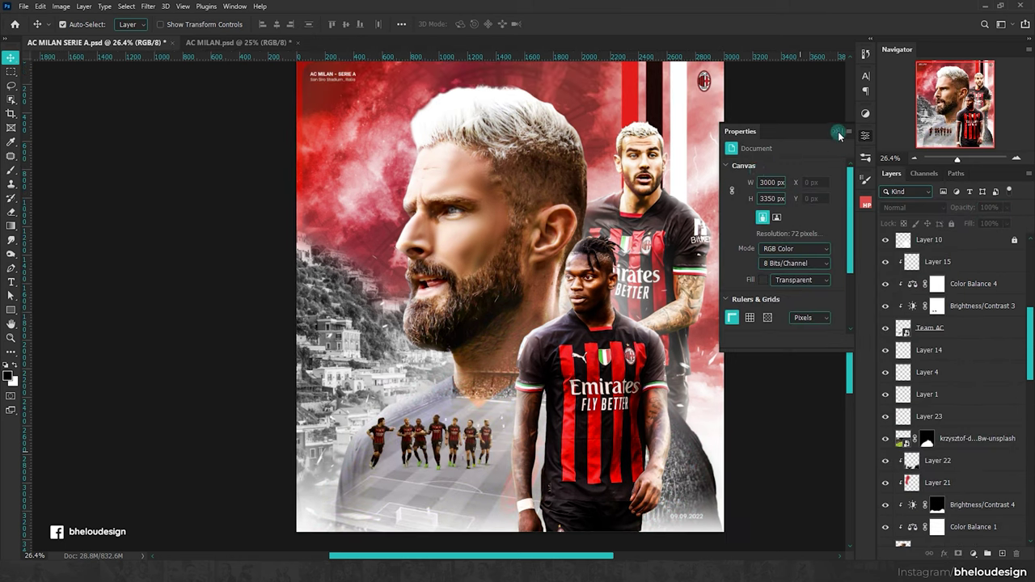
left_click(835, 131)
scroll(485, 278, "down", 1)
scroll(520, 289, "up", 1)
scroll(515, 287, "up", 1)
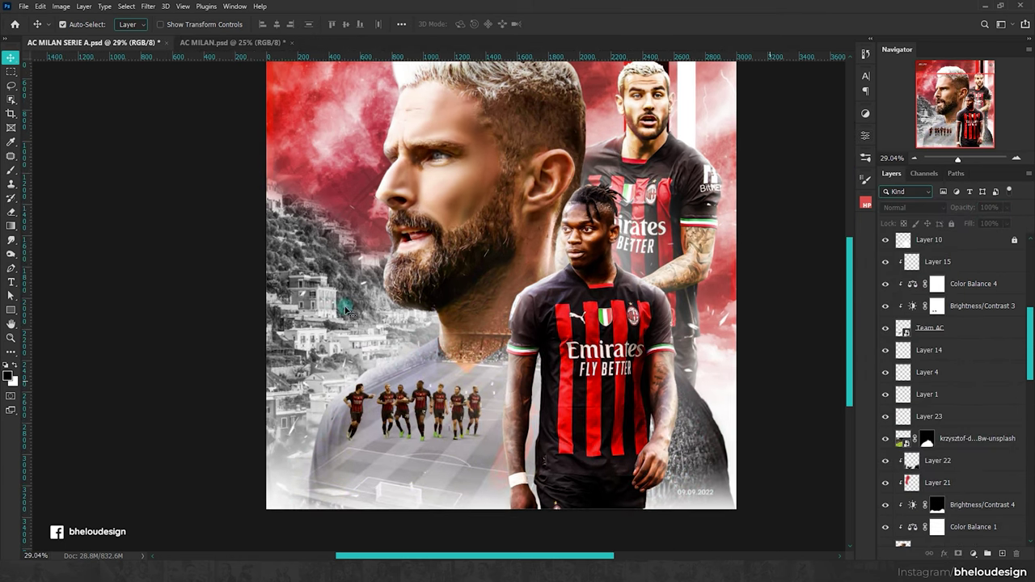
Step: Add a new layer clipped to Gradient Fill 1 and draw a red gradient over the lower-left city
scroll(954, 404, "down", 3)
left_click(971, 534)
scroll(954, 485, "down", 3)
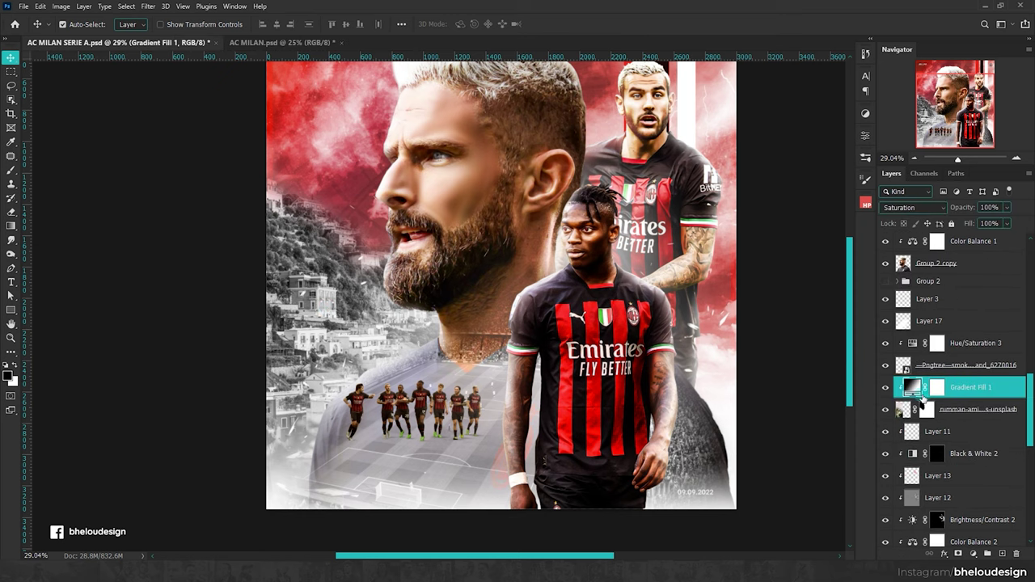
left_click(1003, 552)
left_click(956, 398, "alt")
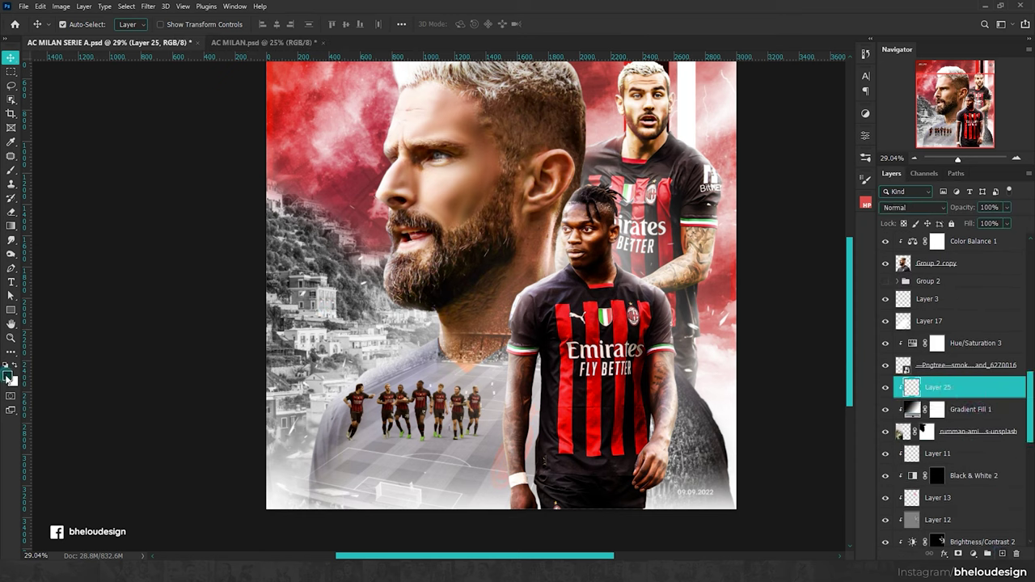
left_click(7, 374)
left_click(833, 166)
left_click(948, 156)
key("g")
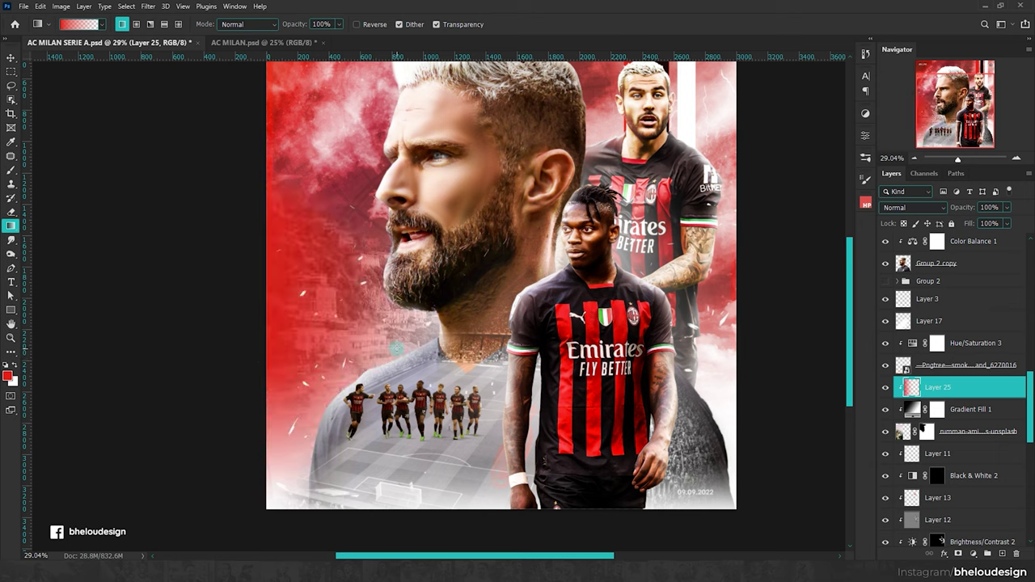
left_click_drag(248, 350, 429, 380)
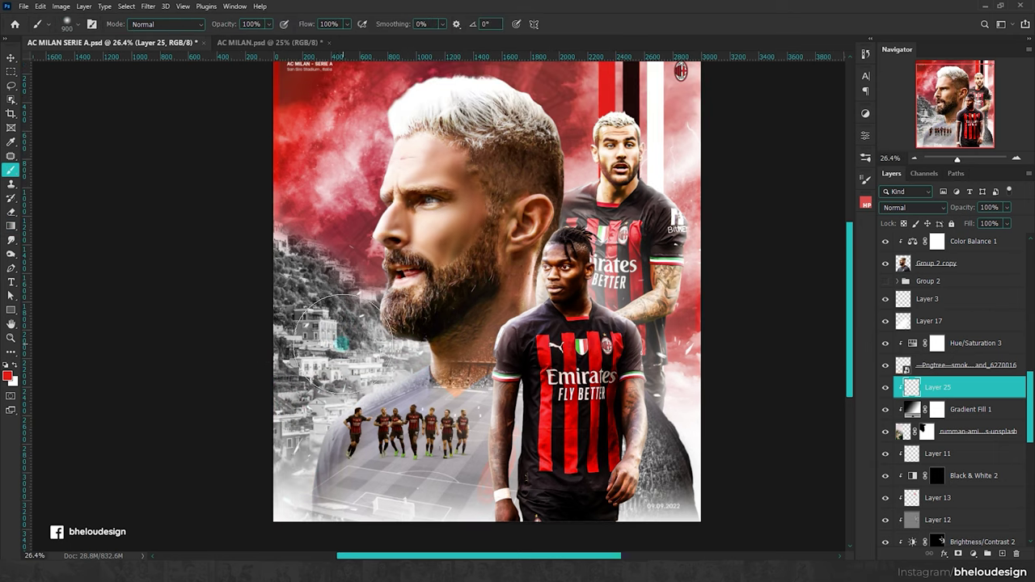
Step: Set the red gradient layer to Screen blending and enlarge it with Free Transform
left_click(912, 207)
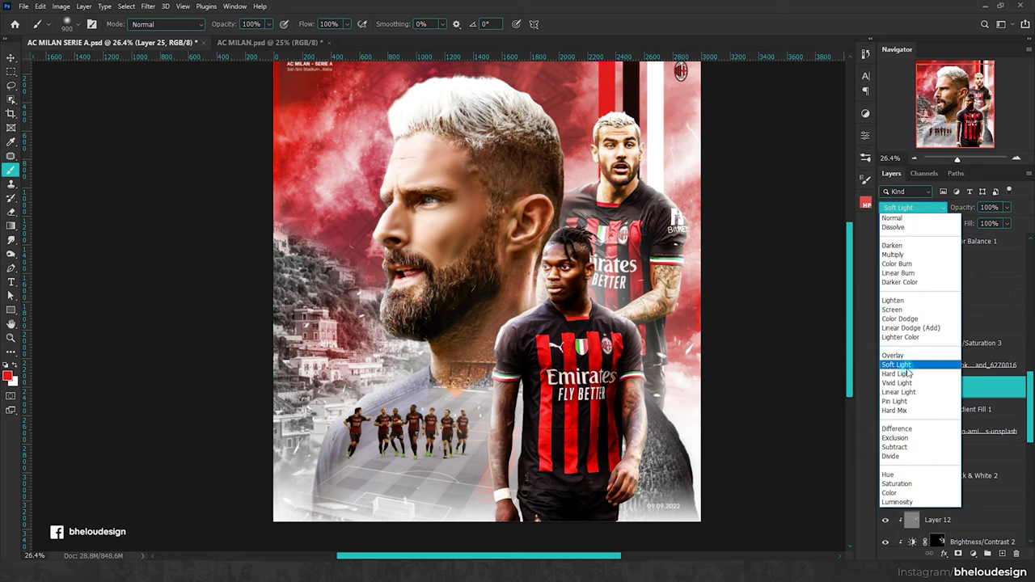
left_click(892, 310)
key("ctrl+t")
mouse_move(518, 181)
left_mouse_down()
mouse_move(533, 300)
mouse_move(599, 296)
left_mouse_up()
key("Return")
scroll(414, 303, "down", 3)
scroll(380, 291, "up", 2)
scroll(356, 308, "up", 1)
Step: Add a new layer beneath Group 2 copy and brush red over the player's forehead and hair
left_click(709, 310)
left_click(542, 229)
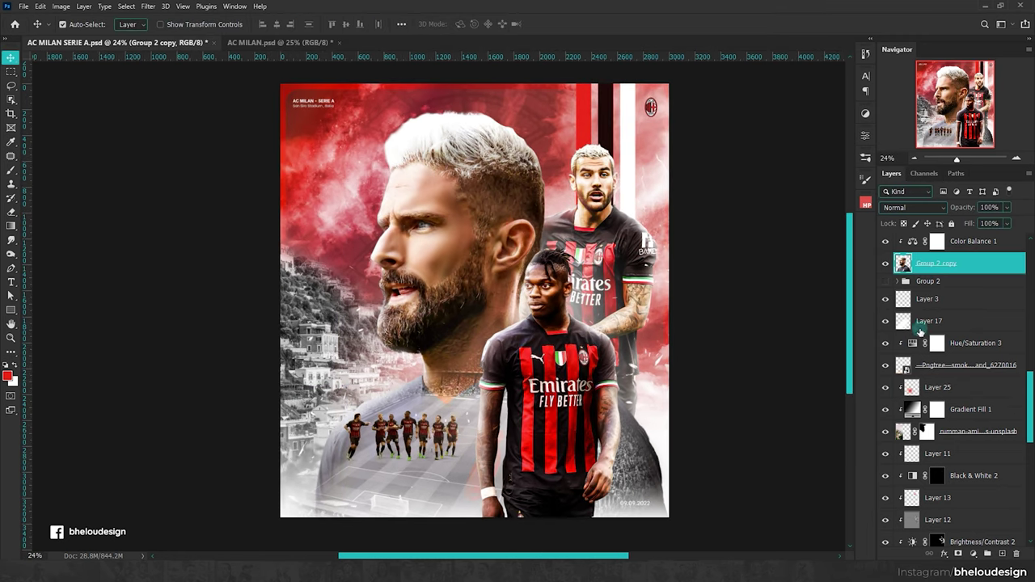
left_click(1001, 554, "ctrl")
key("b")
left_click_drag(473, 171, 517, 243)
Step: Set the painted red layer to Linear Dodge (Add) at 53% opacity and fit the poster in view
left_click(912, 208)
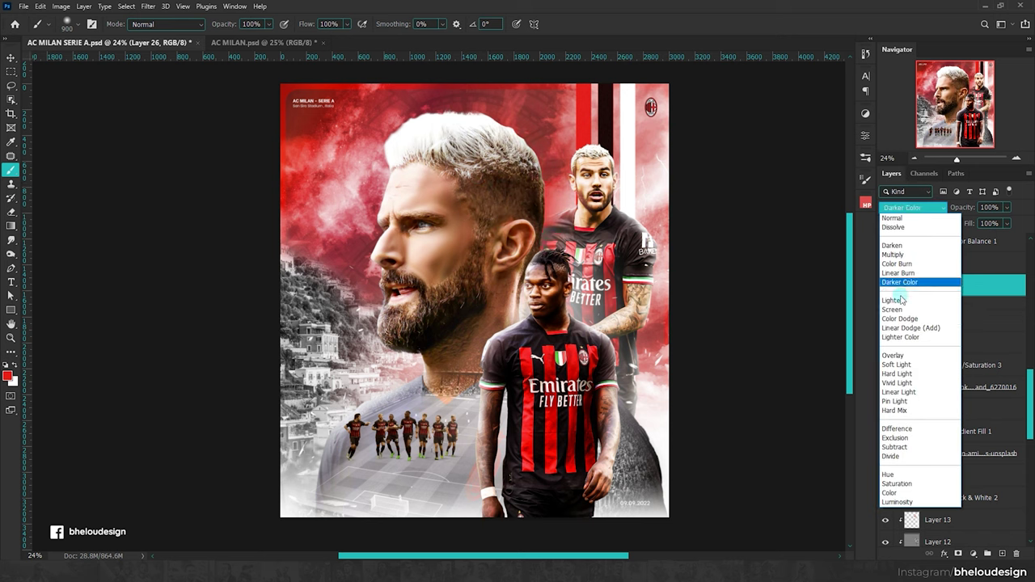
left_click(896, 329)
left_click_drag(962, 207, 862, 209)
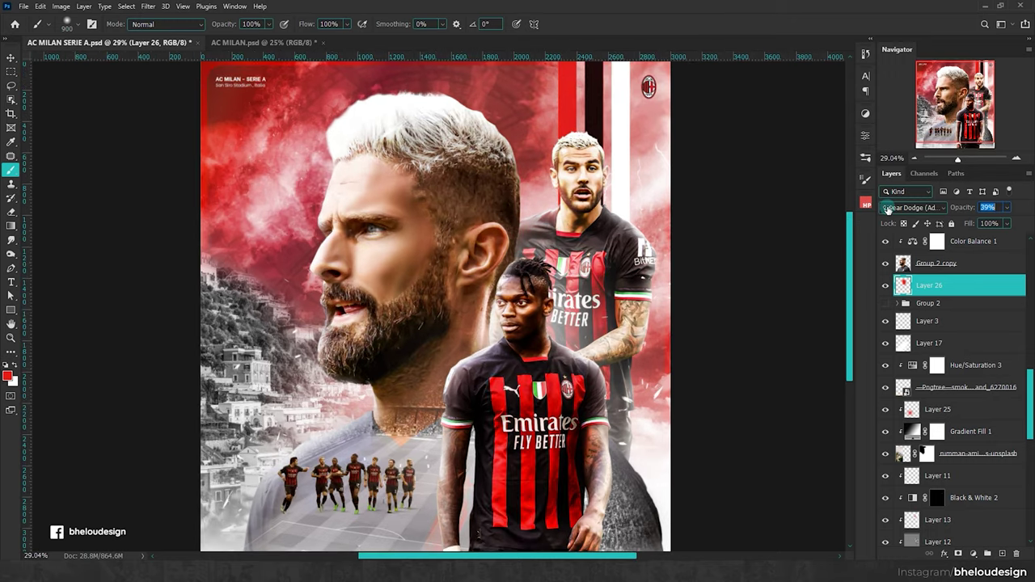
left_click(12, 58)
key("ctrl+0")
left_click(724, 307)
Step: Check the date text layer's colour in the Color Picker without changing it
left_click(623, 499)
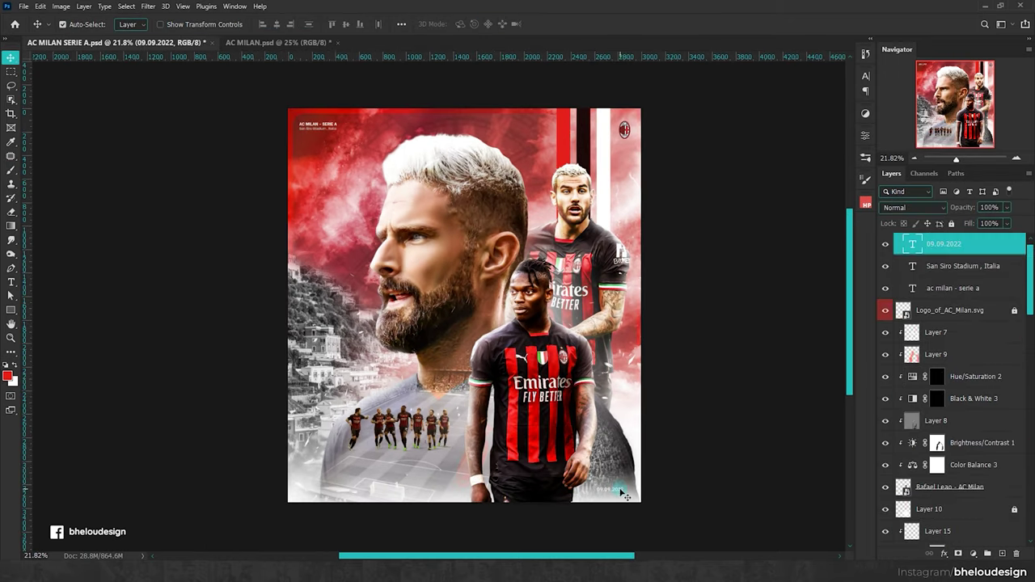
key("t")
left_click(478, 24)
type("000000")
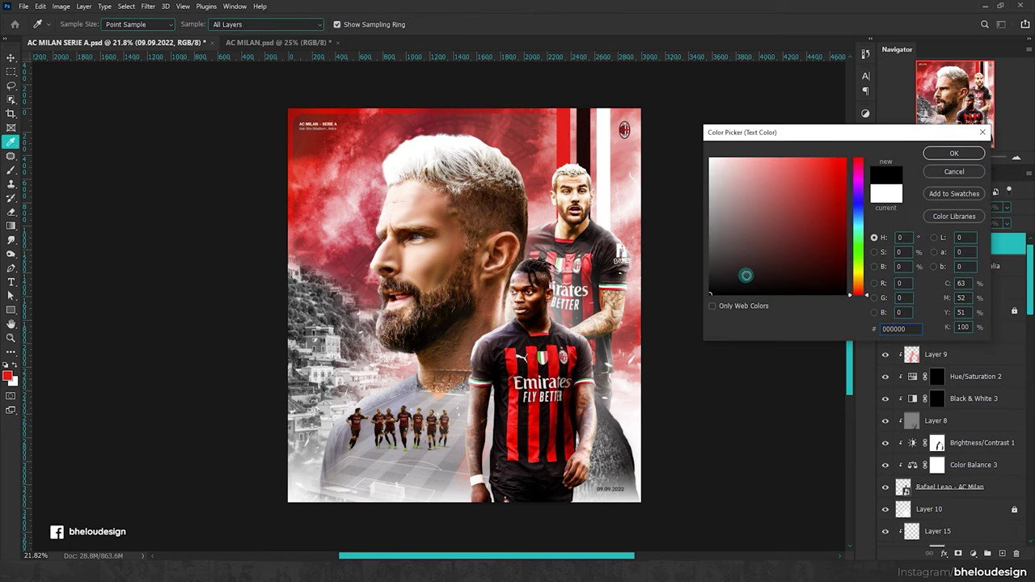
key("Return")
key("v")
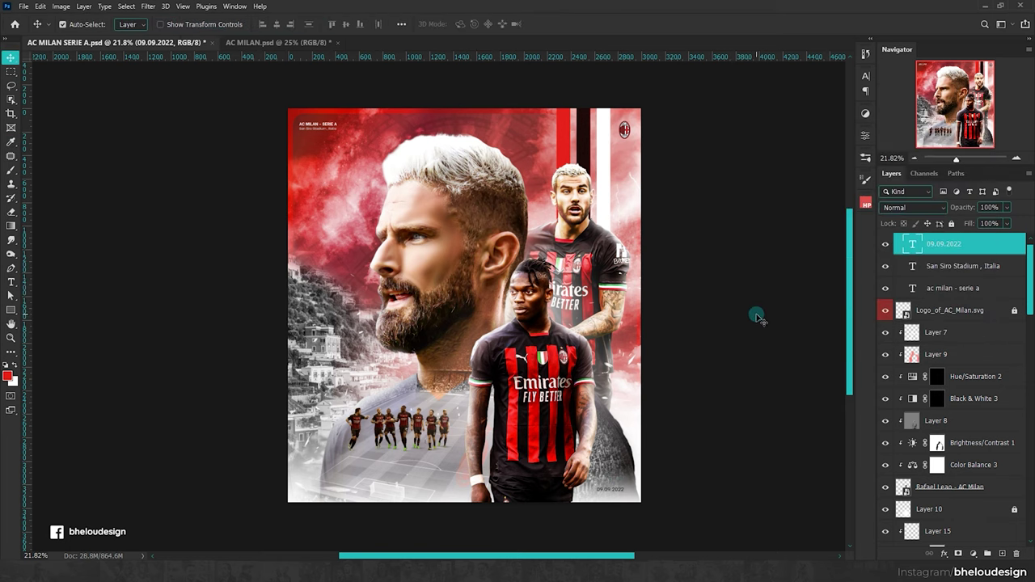
Step: Stamp all visible layers into a merged Layer 27 with Ctrl+Alt+Shift+E
scroll(699, 299, "up", 1)
scroll(963, 279, "up", 1)
key("ctrl+shift+alt+e")
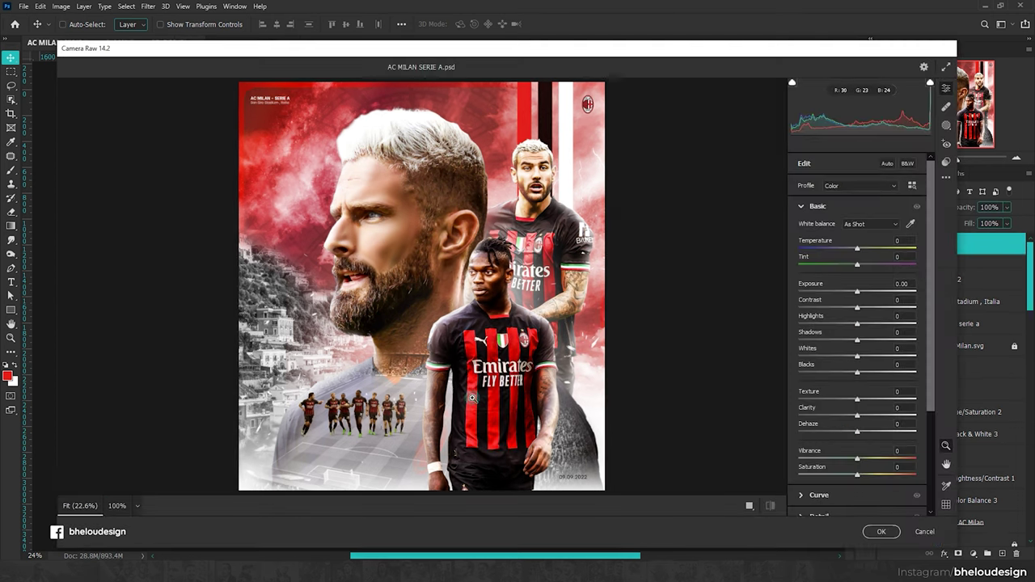
scroll(356, 421, "up", 3)
scroll(356, 421, "up", 3)
scroll(358, 417, "down", 2)
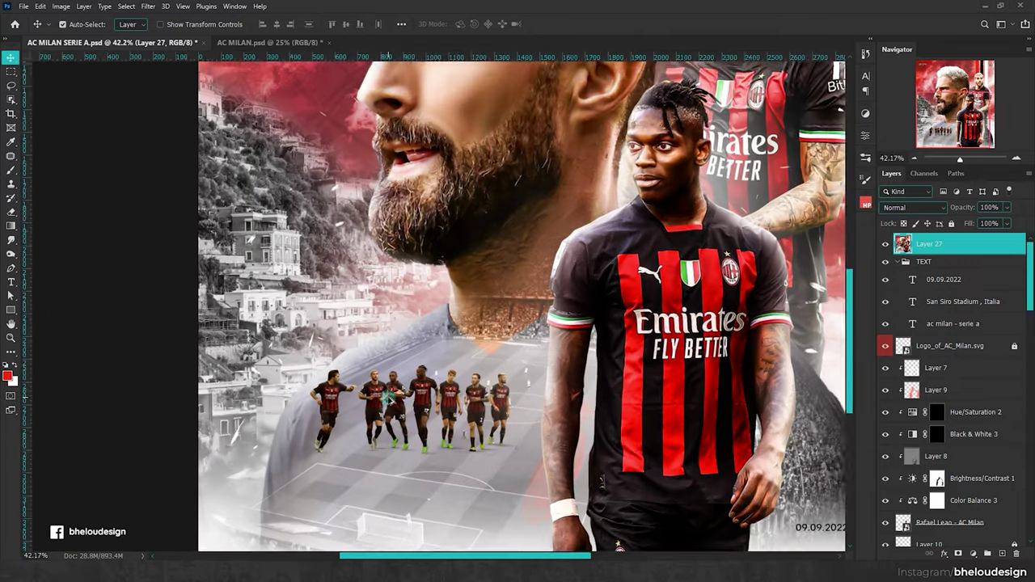
Step: Compare the stadium photo by toggling its visibility, then add an empty layer above it
scroll(388, 397, "down", 2)
scroll(391, 398, "down", 2)
scroll(938, 404, "down", 5)
left_click(955, 489)
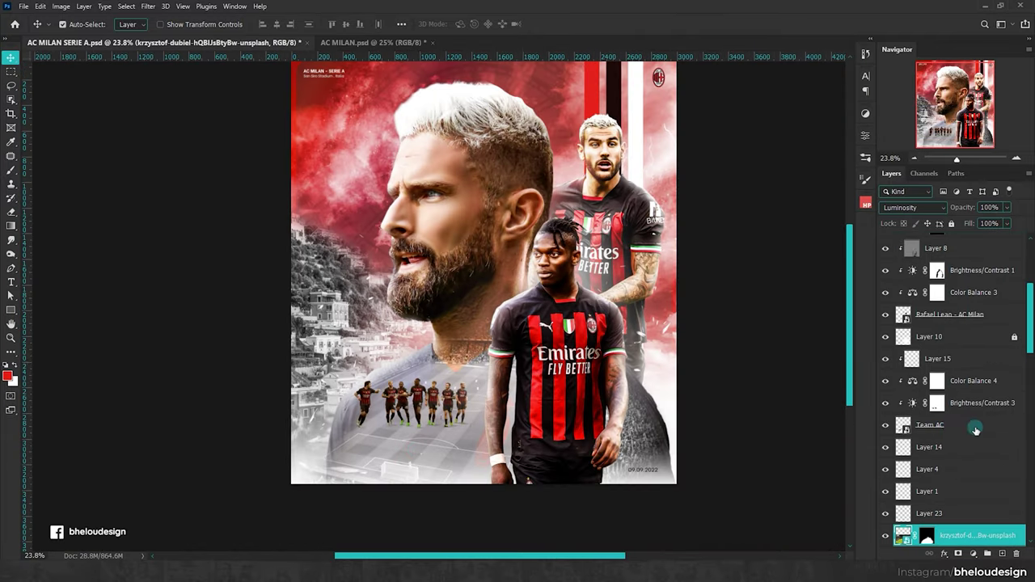
scroll(955, 489, "down", 1)
left_click(885, 441)
left_click(885, 441)
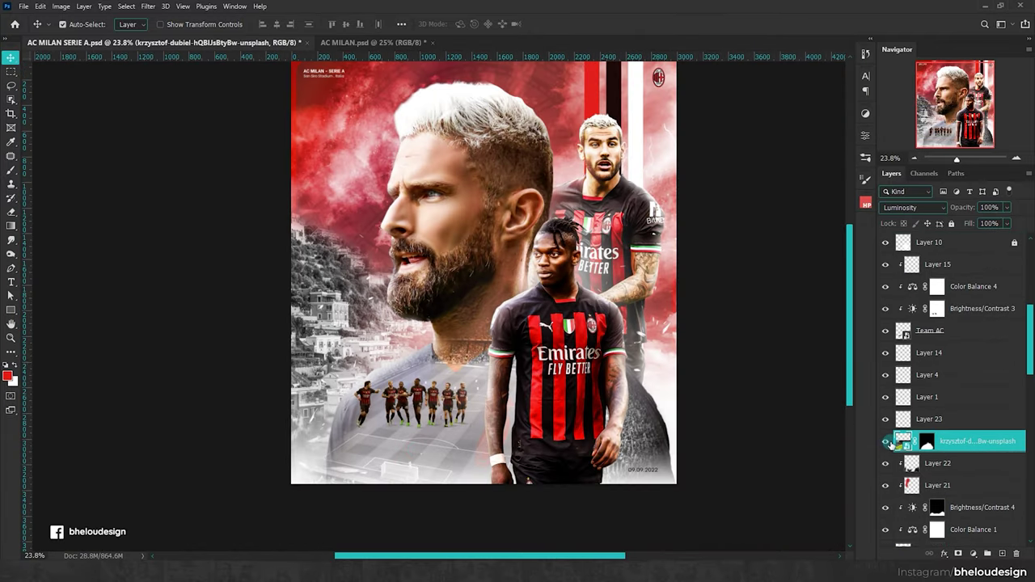
left_click(886, 441)
left_click(1002, 553)
key("g")
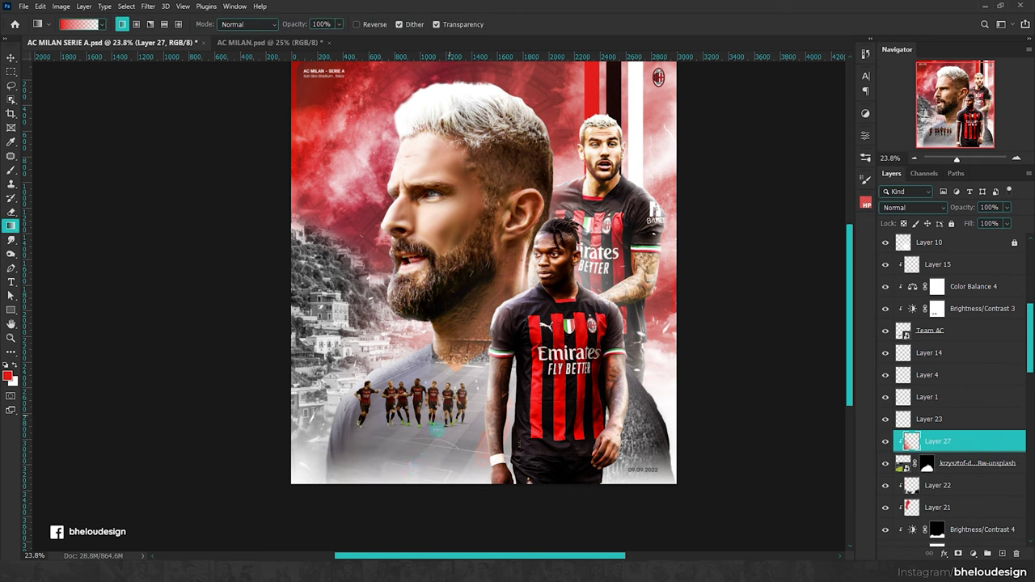
Step: Rasterize the stadium photo, keep it in Normal blending and desaturate it to grey
left_click(901, 466)
left_click(914, 208)
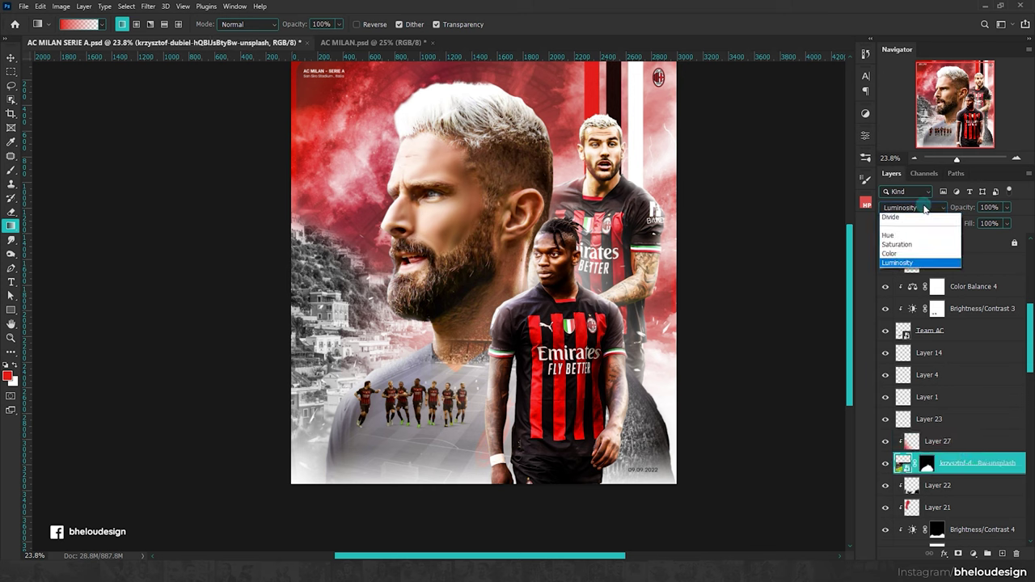
key("shift+alt+y")
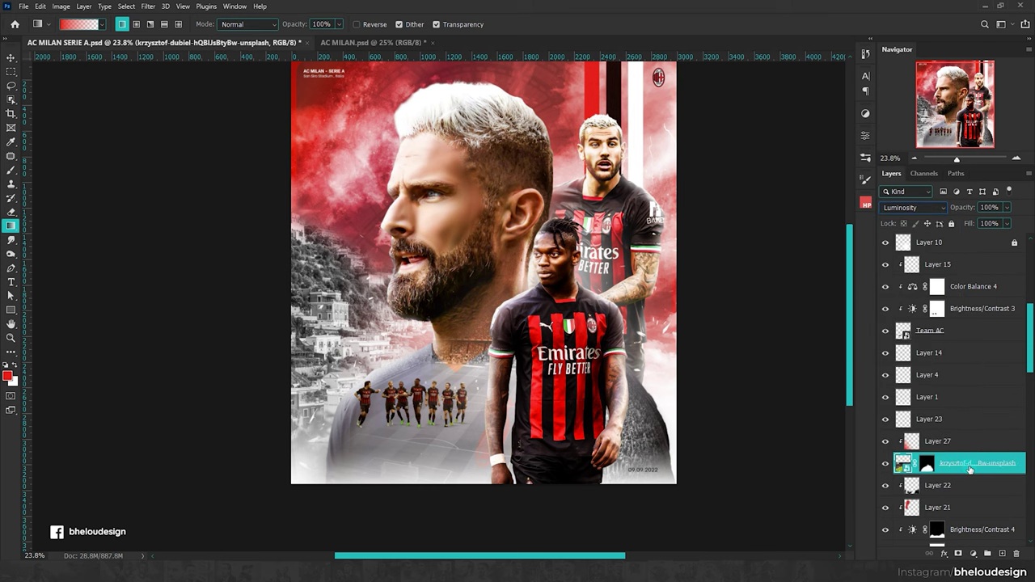
right_click(970, 470)
left_click(873, 197)
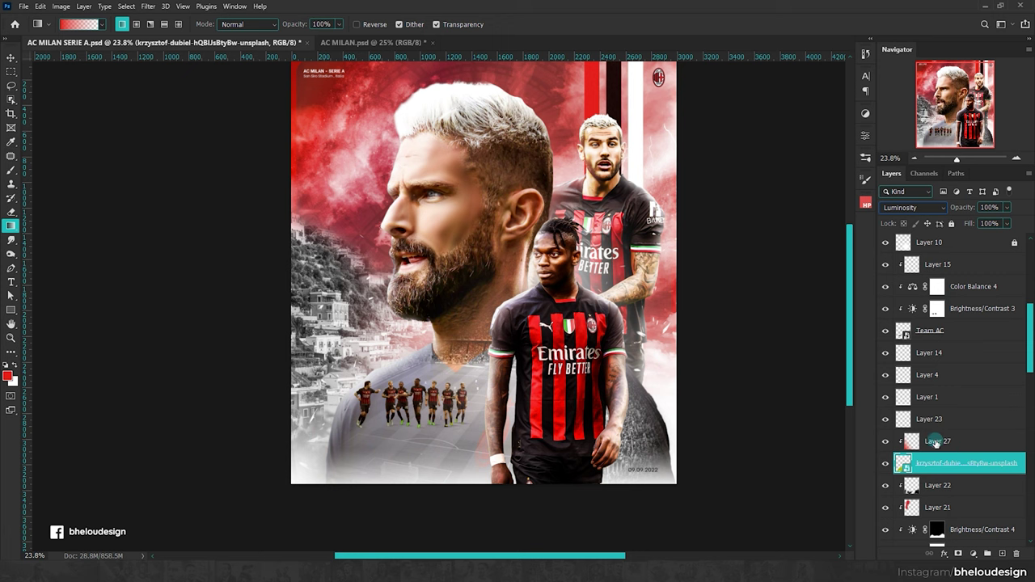
left_click(935, 444)
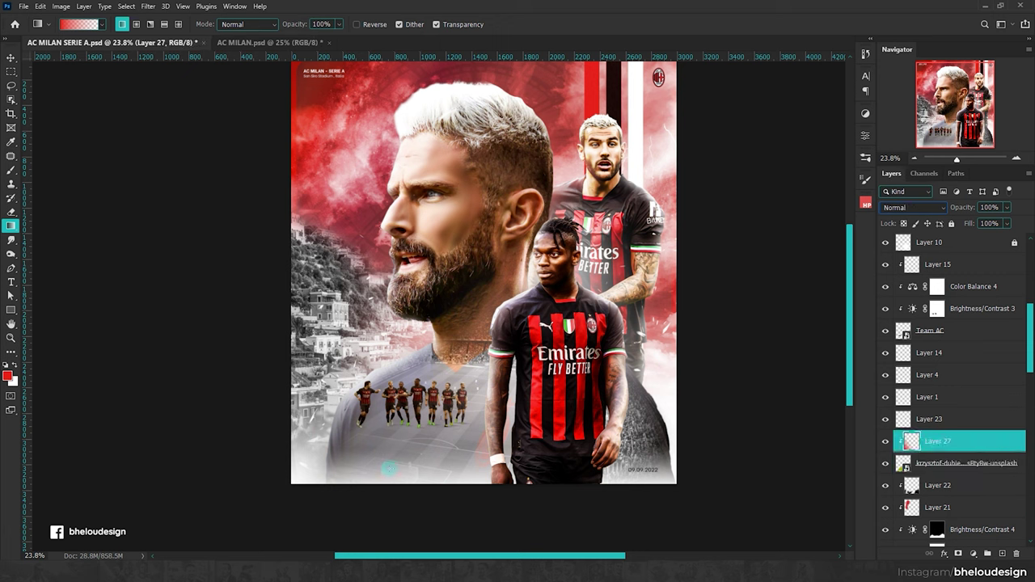
left_click(938, 464)
right_click(952, 466)
left_click(930, 268)
left_click(911, 208)
left_click(906, 209)
key("ctrl+shift+u")
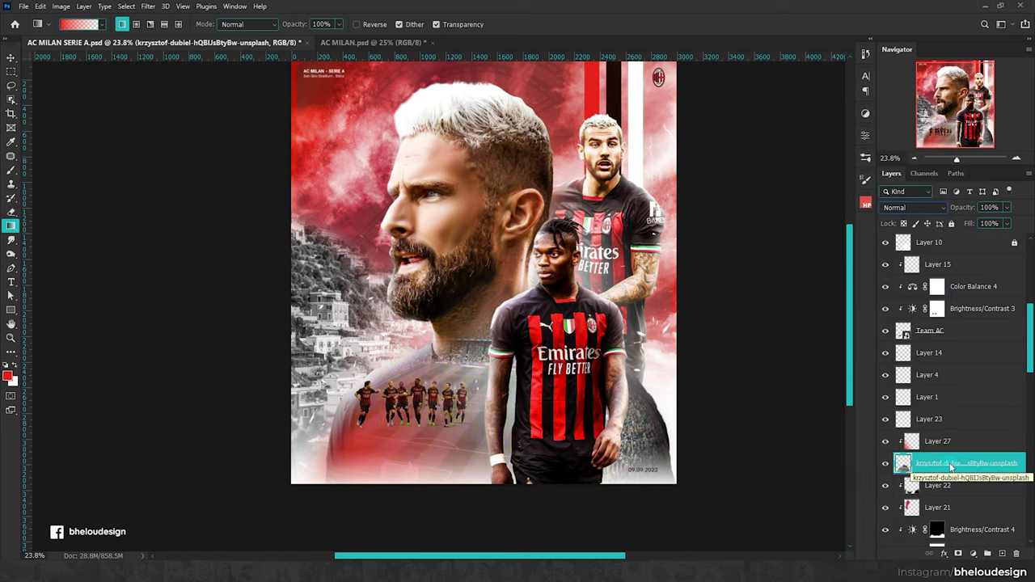
Step: Set Layer 27 to Color Dodge, enlarge it to 125% and shift it right
left_click(938, 441)
left_click(912, 207)
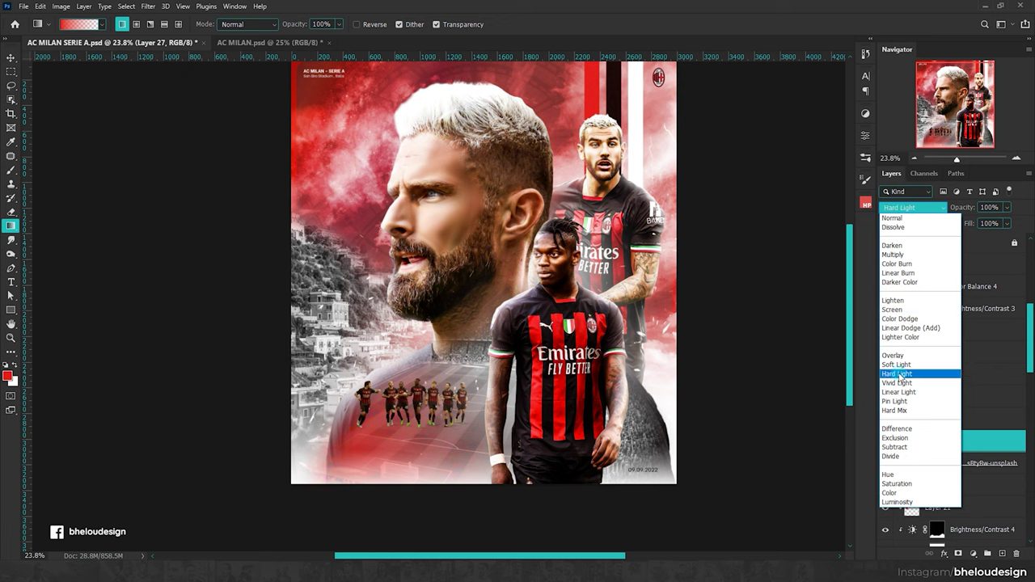
left_click(900, 319)
key("v")
key("ctrl+t")
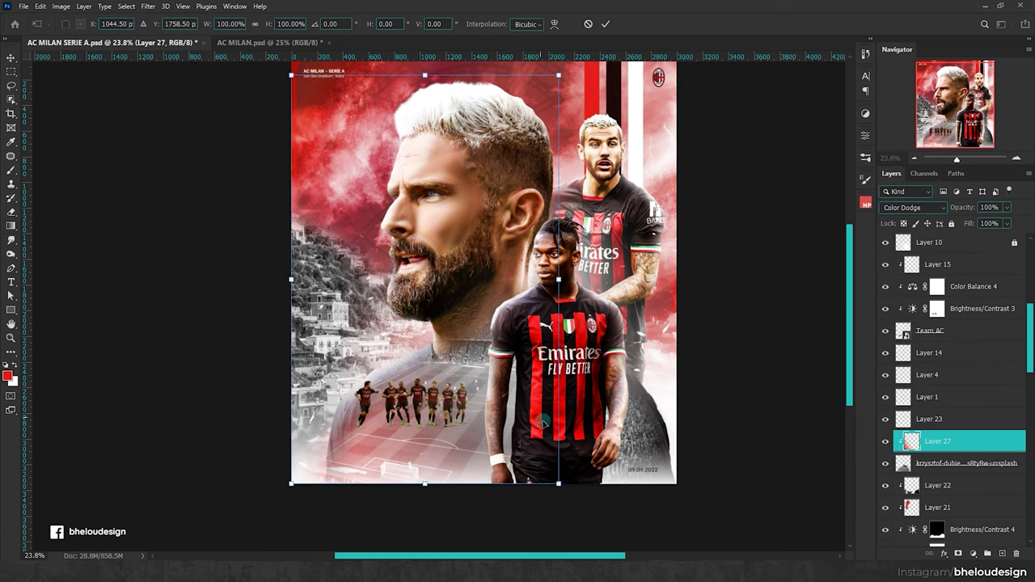
left_click_drag(562, 483, 612, 536)
left_click_drag(518, 464, 588, 467)
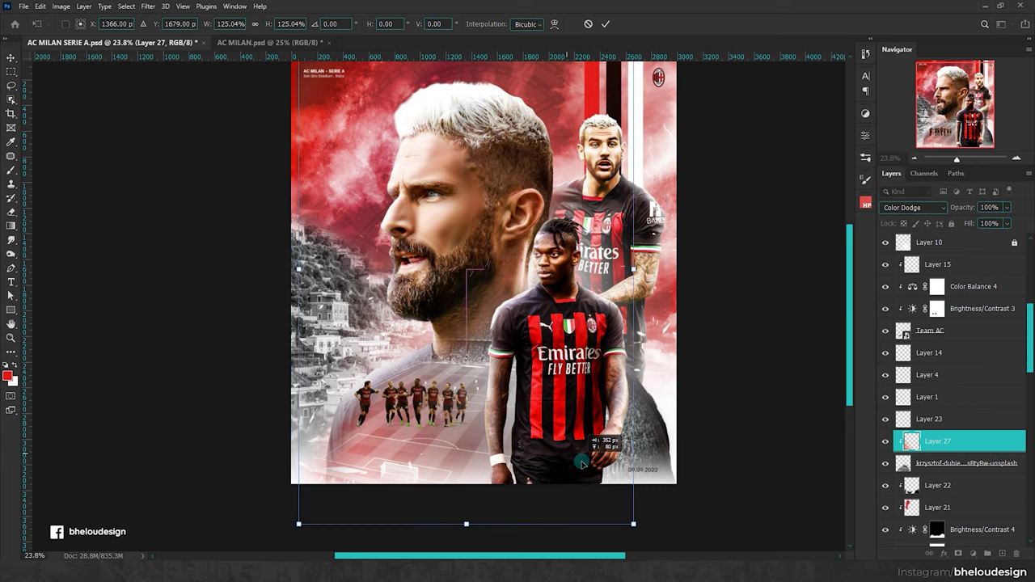
key("Return")
left_click(928, 463)
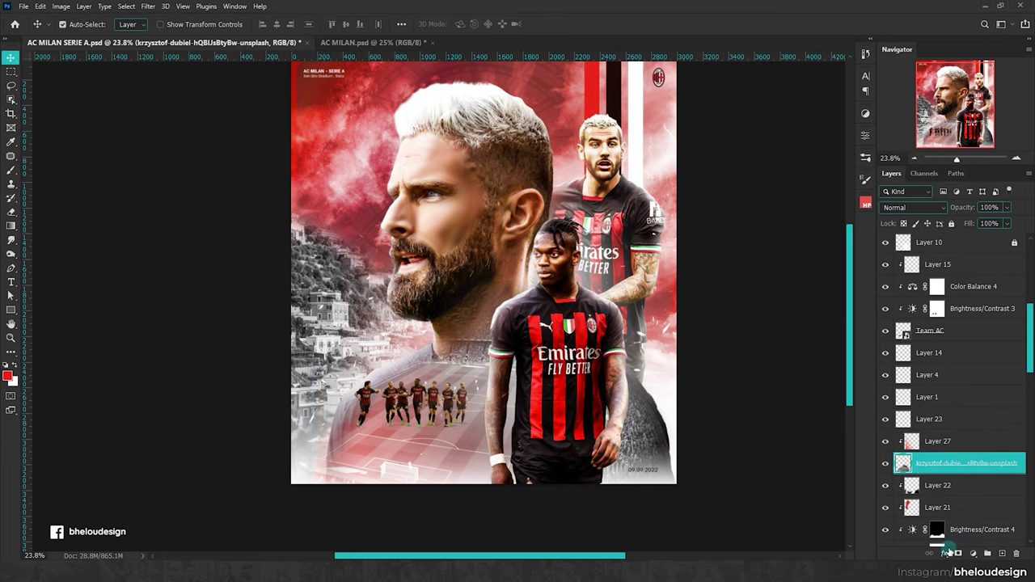
Step: Erase the stadium photo's layer mask to soften its lower-left edge
key("e")
scroll(307, 487, "up", 5)
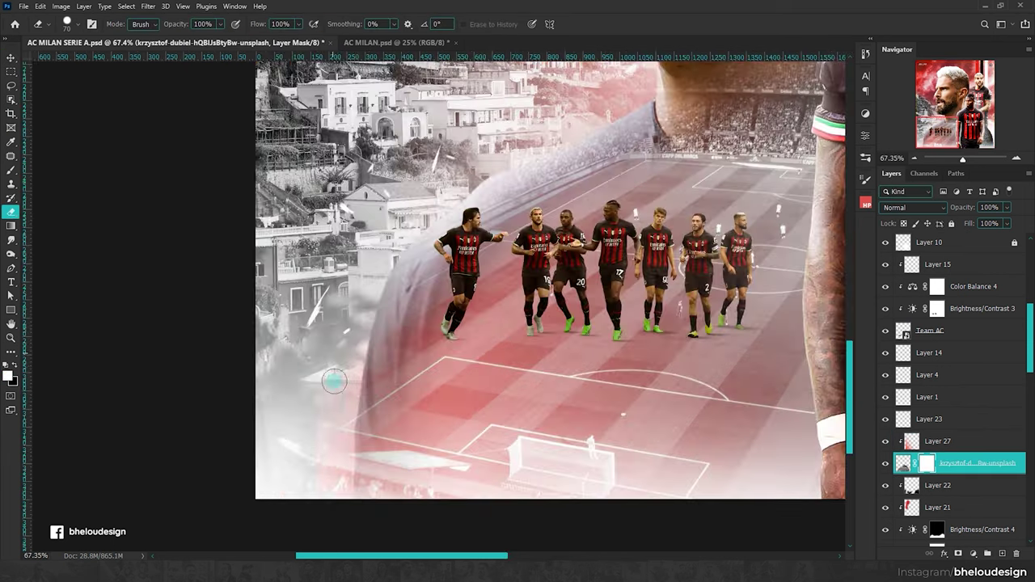
left_click(76, 23)
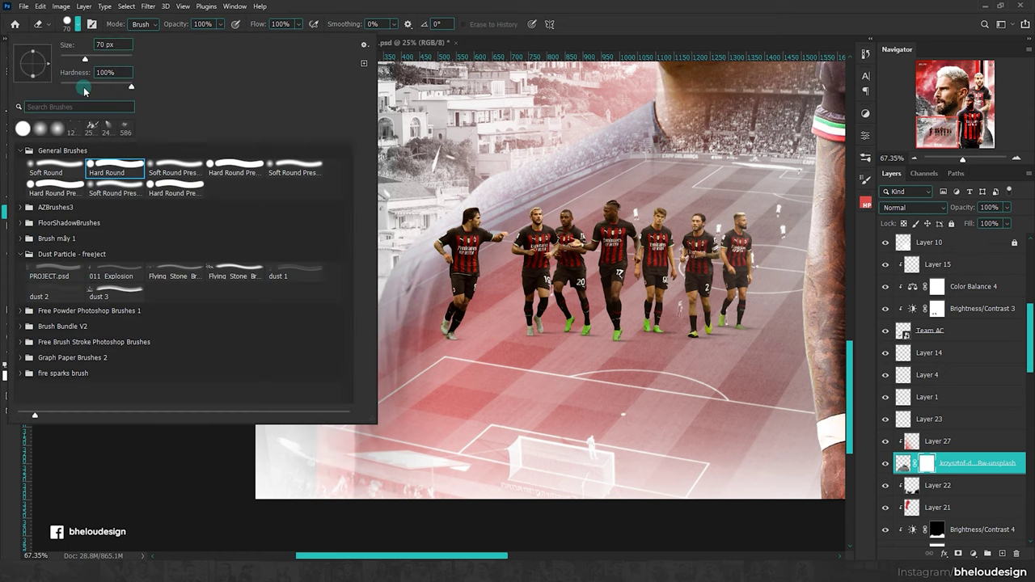
key("Return")
left_click_drag(318, 366, 331, 513)
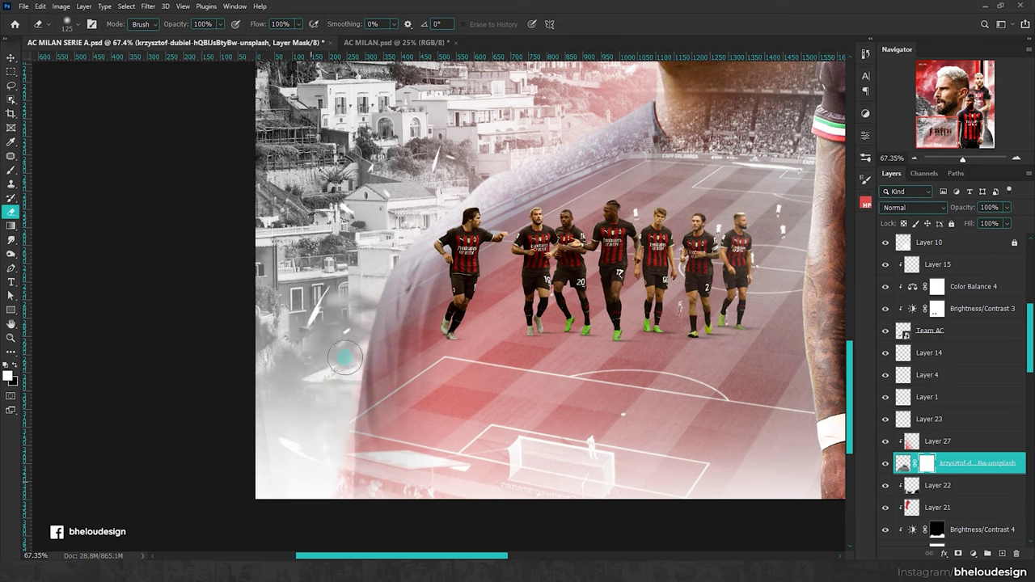
scroll(326, 464, "down", 1)
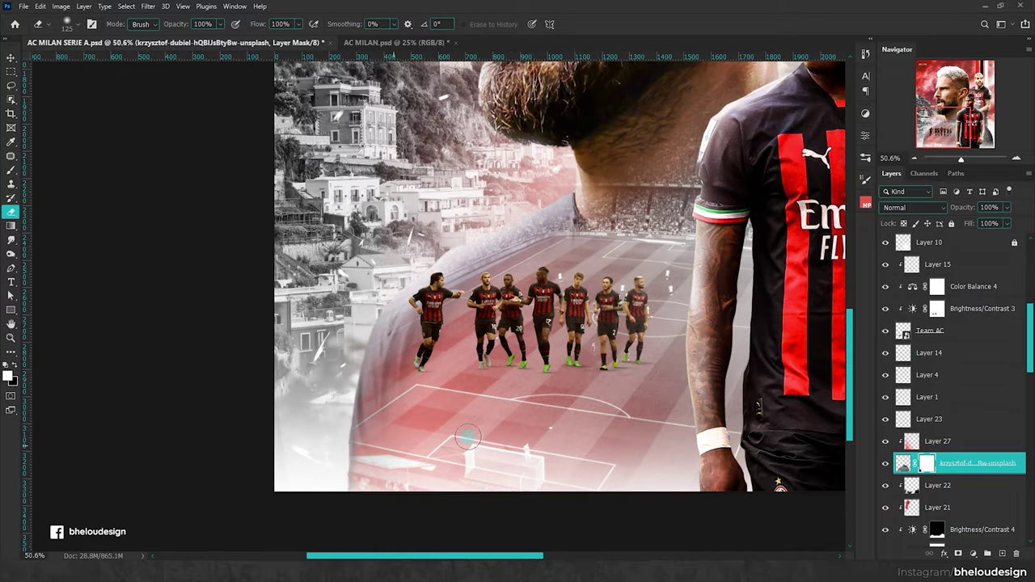
scroll(348, 453, "down", 1)
Step: Find Layer 17 in the layer stack and make it visible
key("v")
left_click(284, 458)
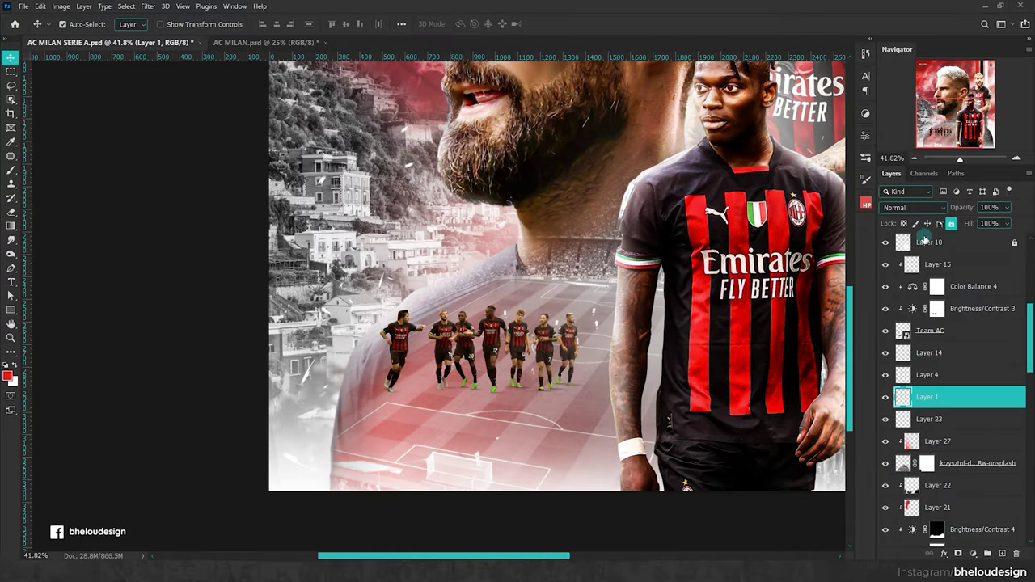
left_click(284, 436)
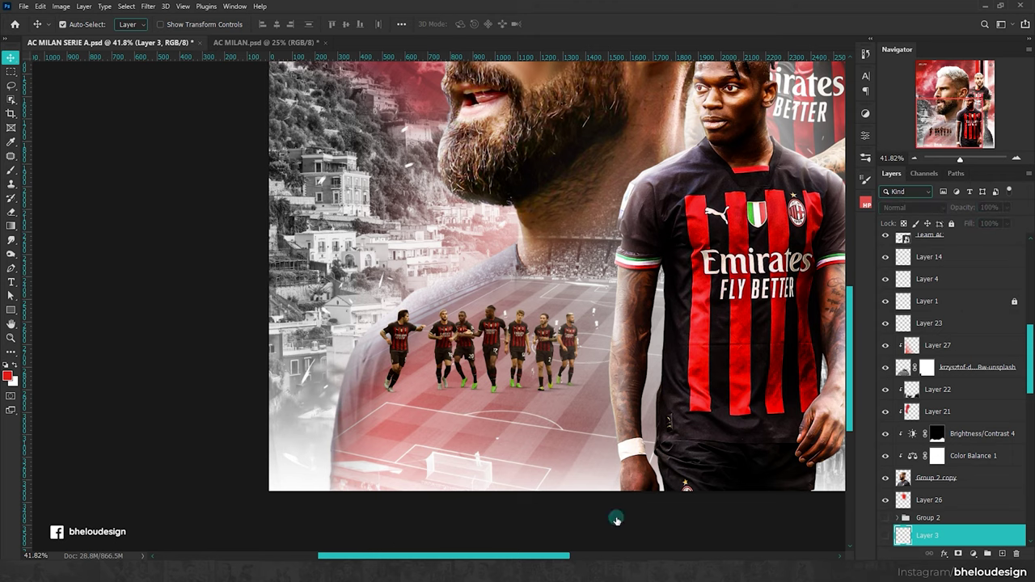
scroll(270, 453, "up", 2)
scroll(296, 478, "up", 4)
left_click(296, 478)
left_click(882, 537)
Step: Add a layer mask to the smoke layer and fade it out with a gradient
left_click(262, 512)
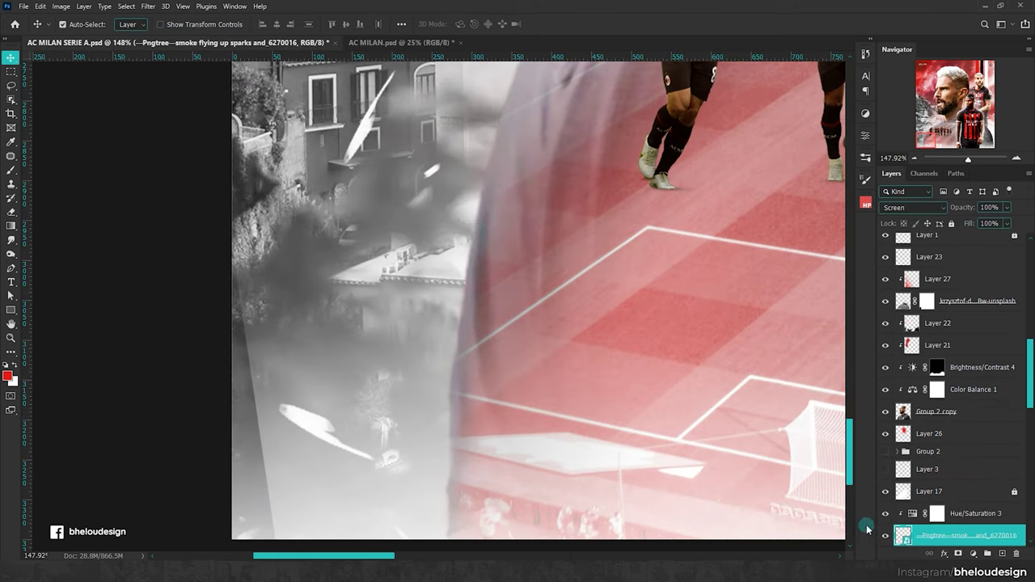
left_click(884, 495)
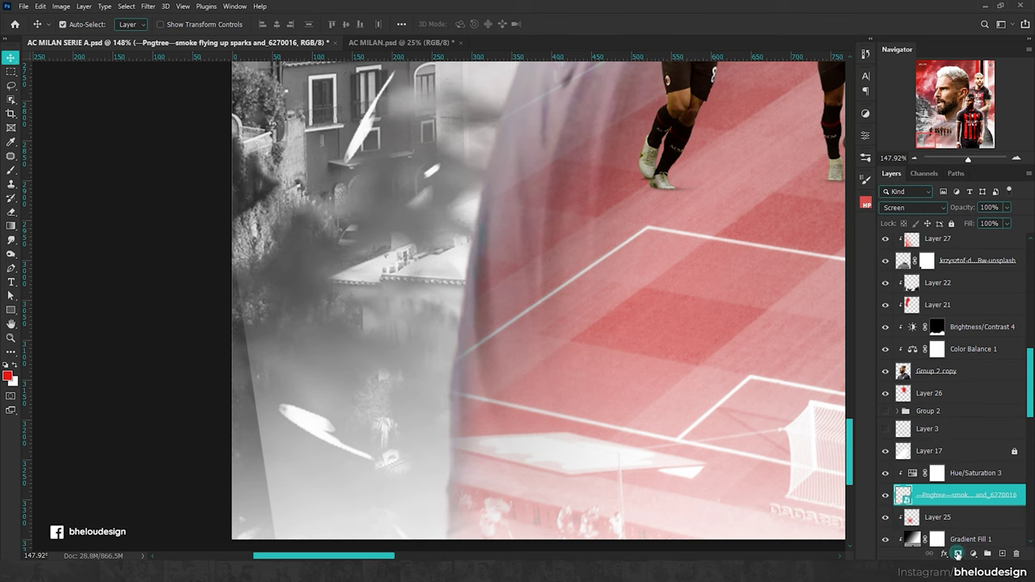
left_click(957, 554)
key("g")
left_click_drag(255, 444, 396, 401)
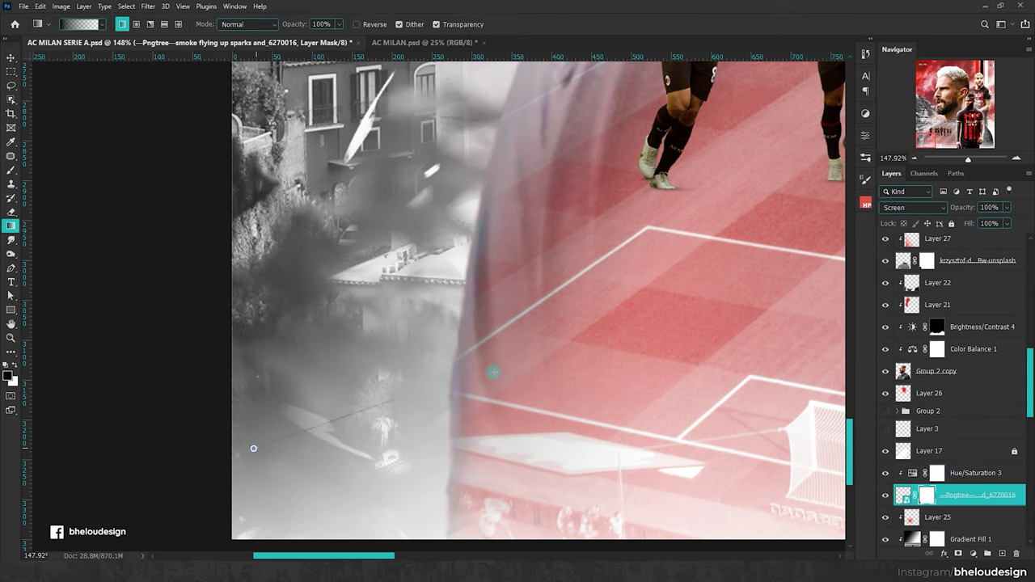
scroll(492, 370, "down", 5)
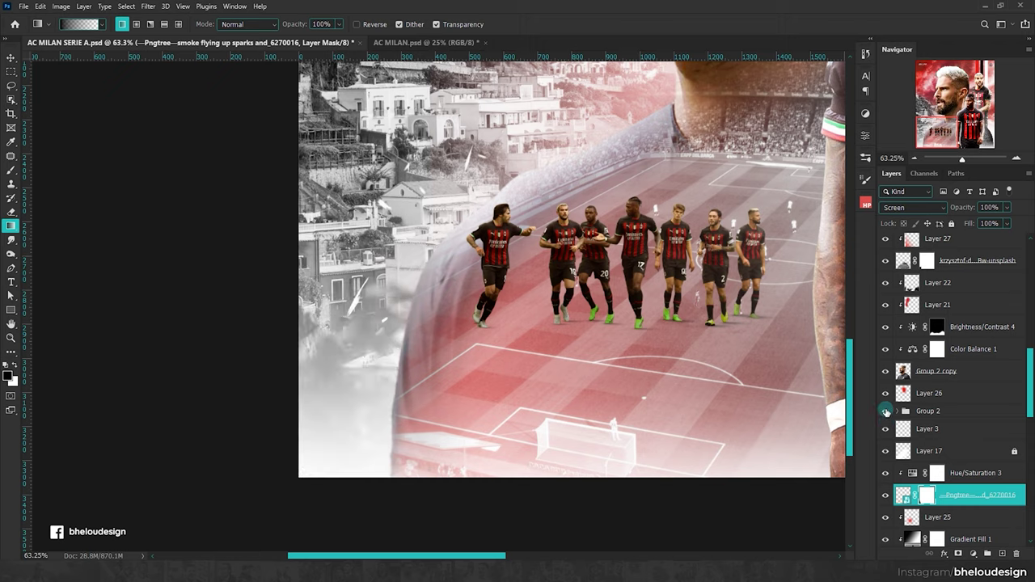
scroll(457, 379, "down", 4)
scroll(1000, 421, "up", 5)
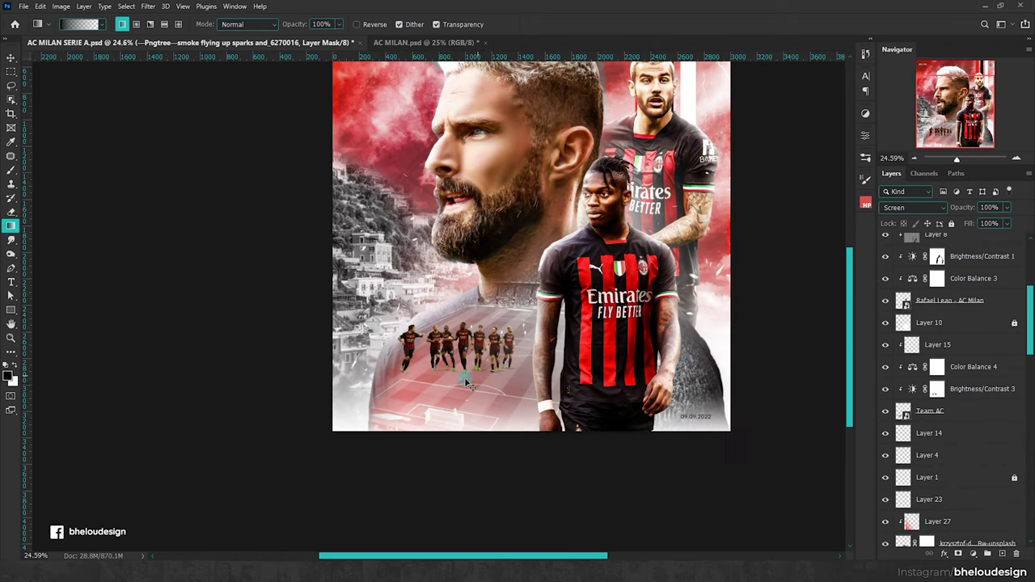
Step: Flip Layer 27 horizontally and rotate and enlarge it with Free Transform
key("v")
left_click_drag(570, 376, 577, 380)
key("ctrl+t")
right_click(507, 397)
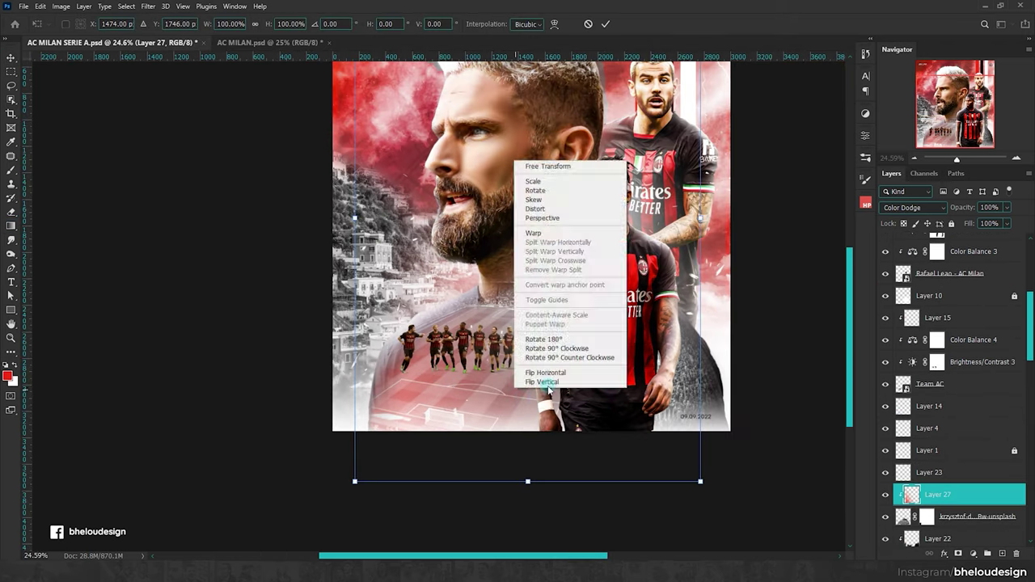
left_click(542, 374)
scroll(556, 377, "down", 2)
mouse_move(664, 455)
left_mouse_down()
mouse_move(716, 482)
mouse_move(684, 374)
left_mouse_up()
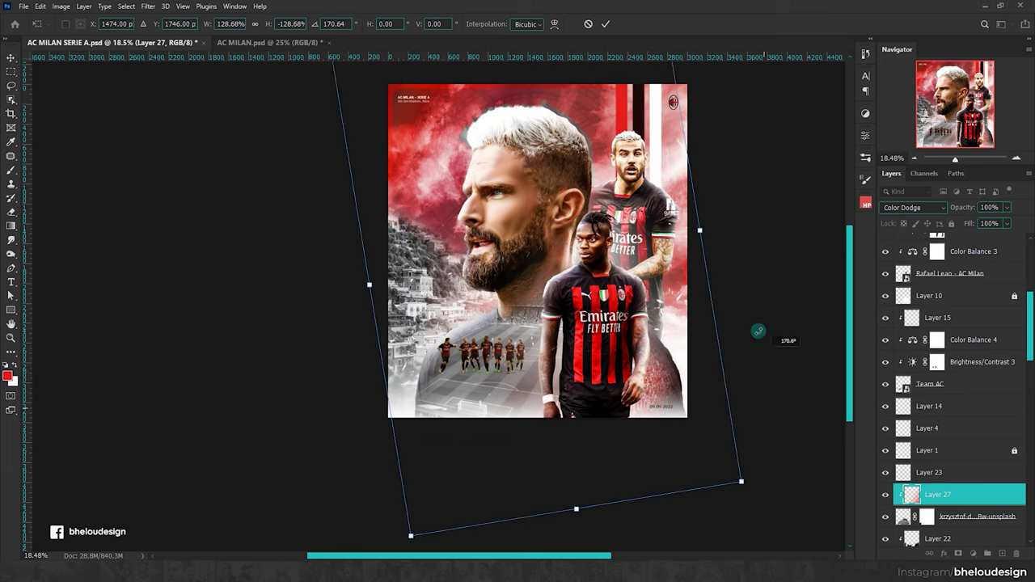
Step: Flip Layer 27 vertically, rotate and enlarge it further, and apply the transform
right_click(684, 374)
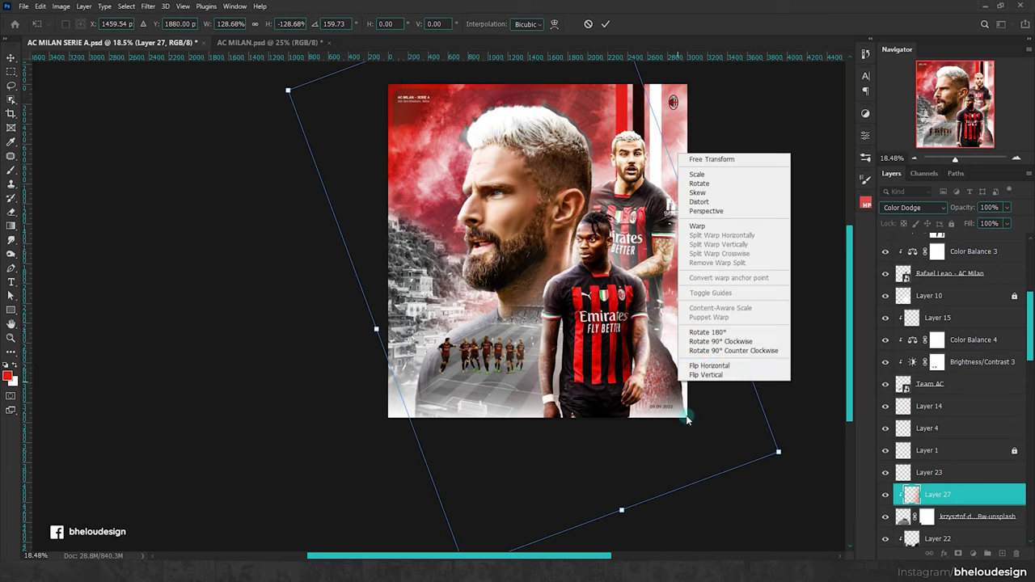
left_click(728, 363)
scroll(590, 364, "down", 2)
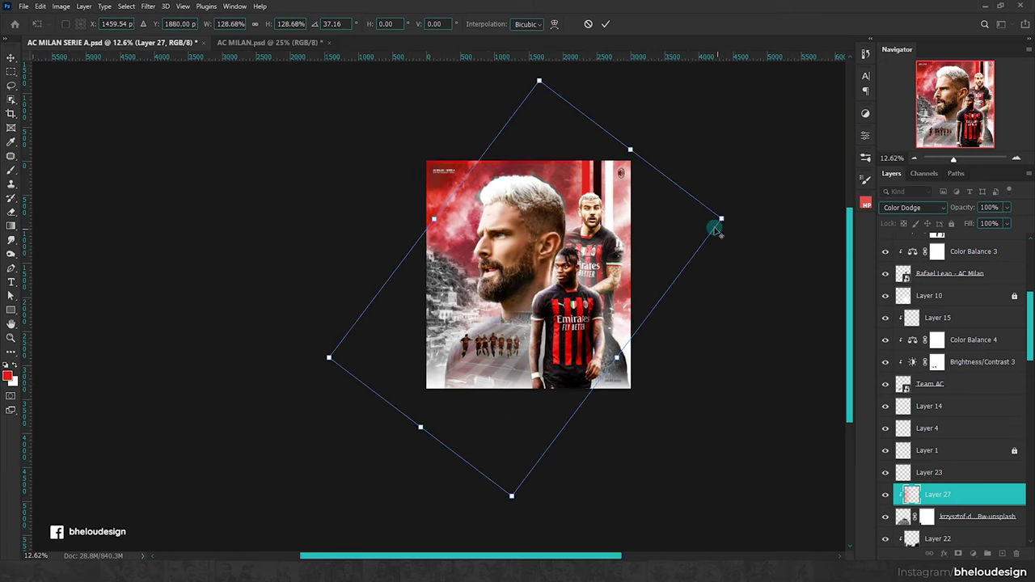
left_click_drag(722, 247, 637, 265)
key("Return")
Step: Create Layer 28 above Layer 27 and blend it in Lighten mode
scroll(558, 330, "up", 5)
left_click(1002, 554)
key("b")
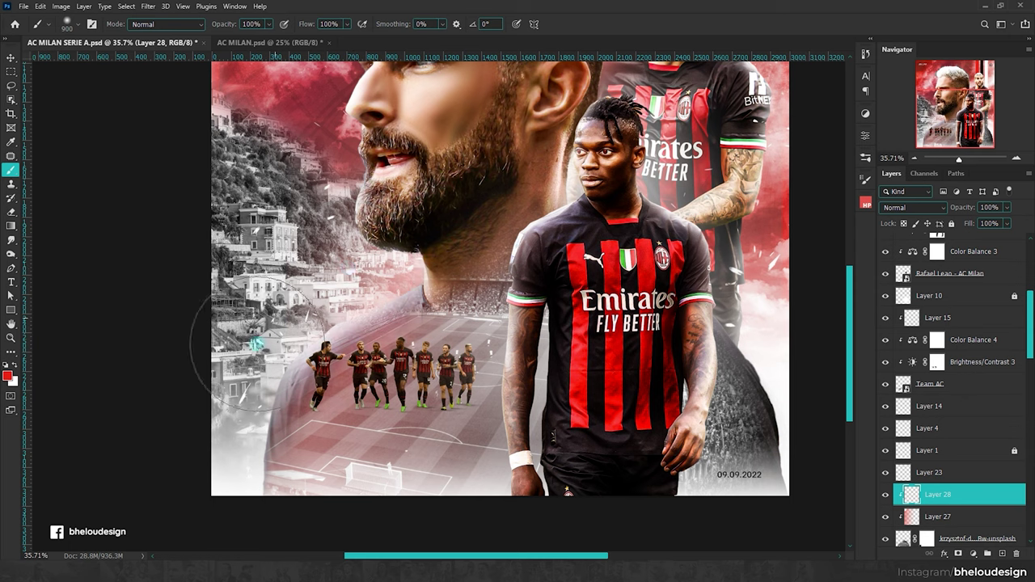
left_click(912, 207)
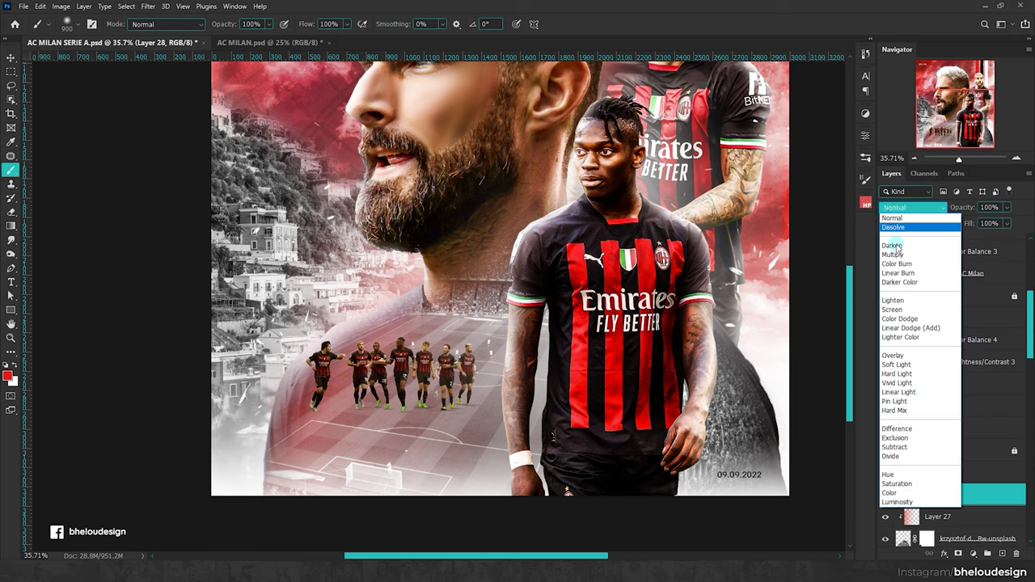
left_click(893, 300)
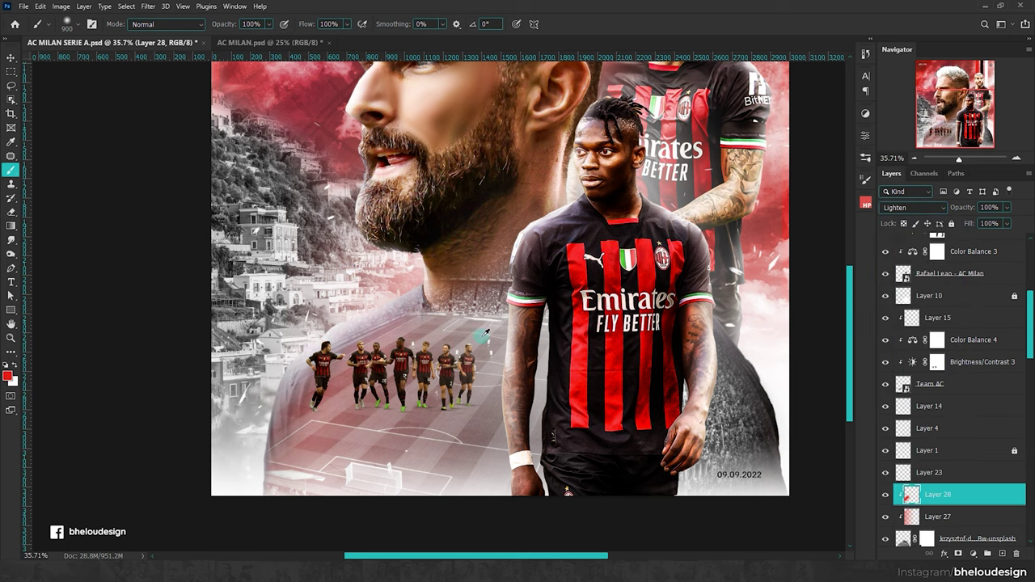
scroll(547, 363, "down", 1)
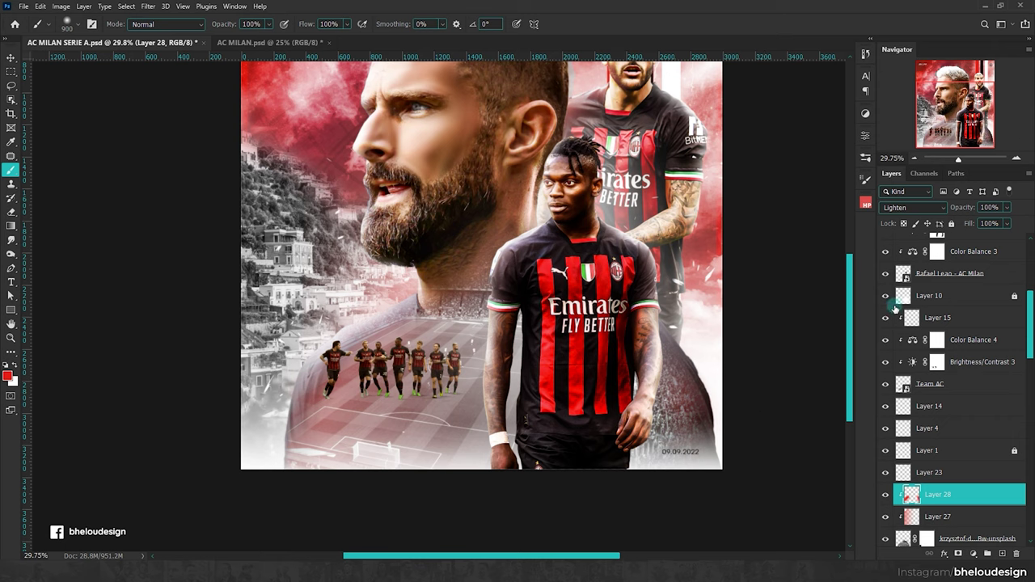
scroll(728, 339, "down", 1)
scroll(623, 172, "up", 1)
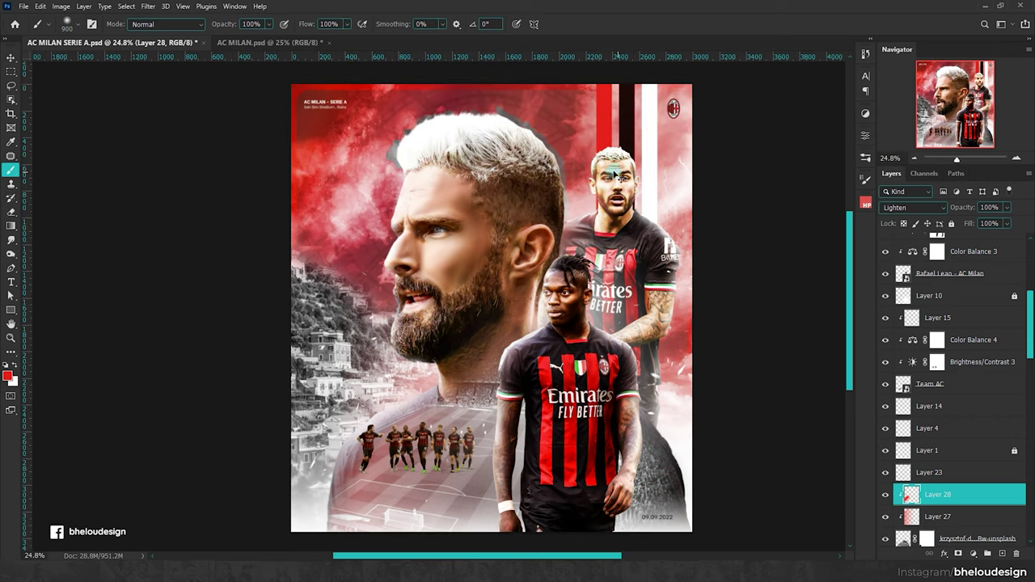
key("v")
left_click(559, 161)
Step: Group Layer 28 down through Group 2 copy into a new Group 3
scroll(942, 417, "down", 3)
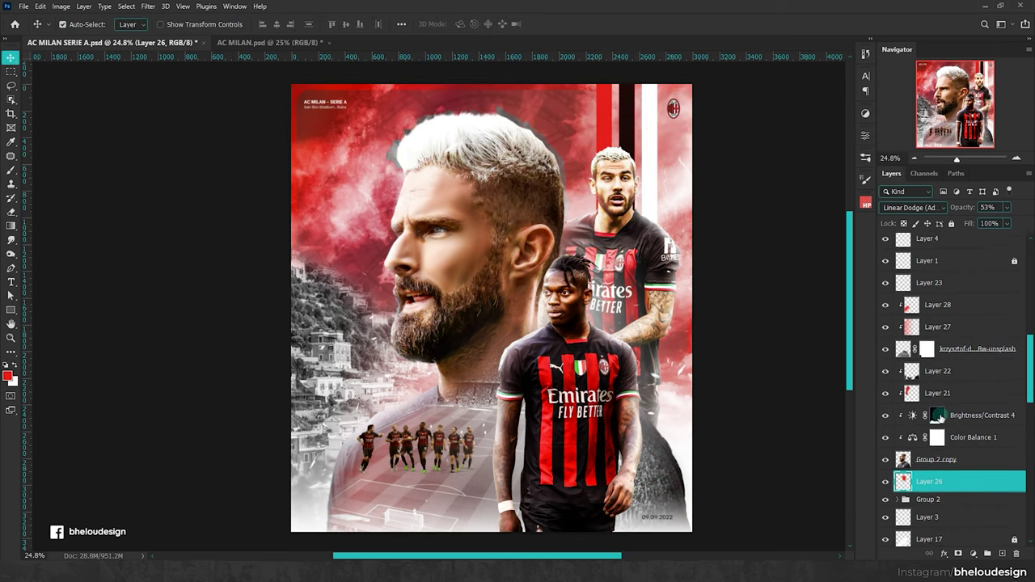
scroll(951, 427, "down", 1)
scroll(952, 427, "down", 2)
left_click(952, 409)
scroll(954, 411, "up", 1)
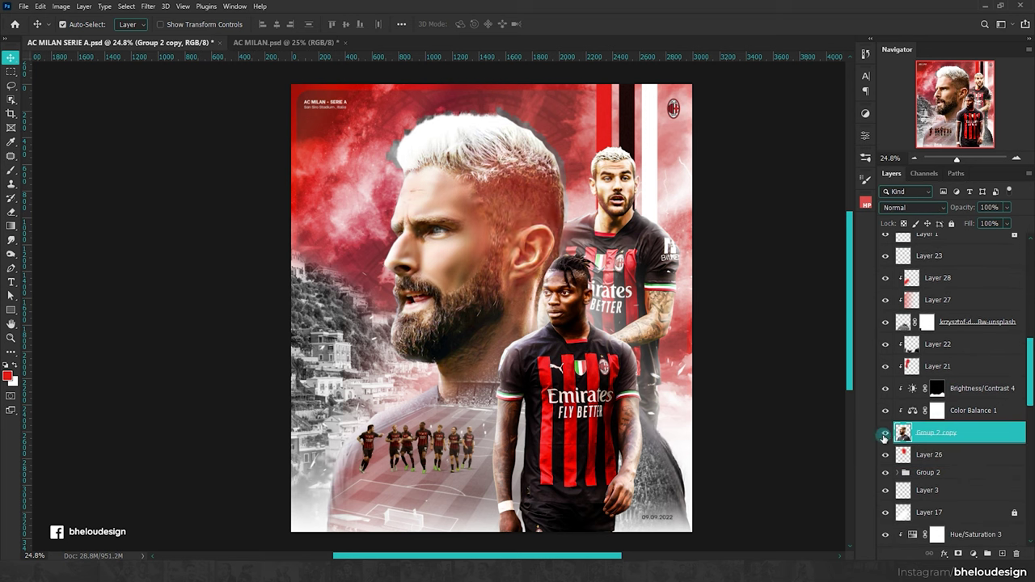
scroll(889, 404, "up", 2)
left_click(892, 320)
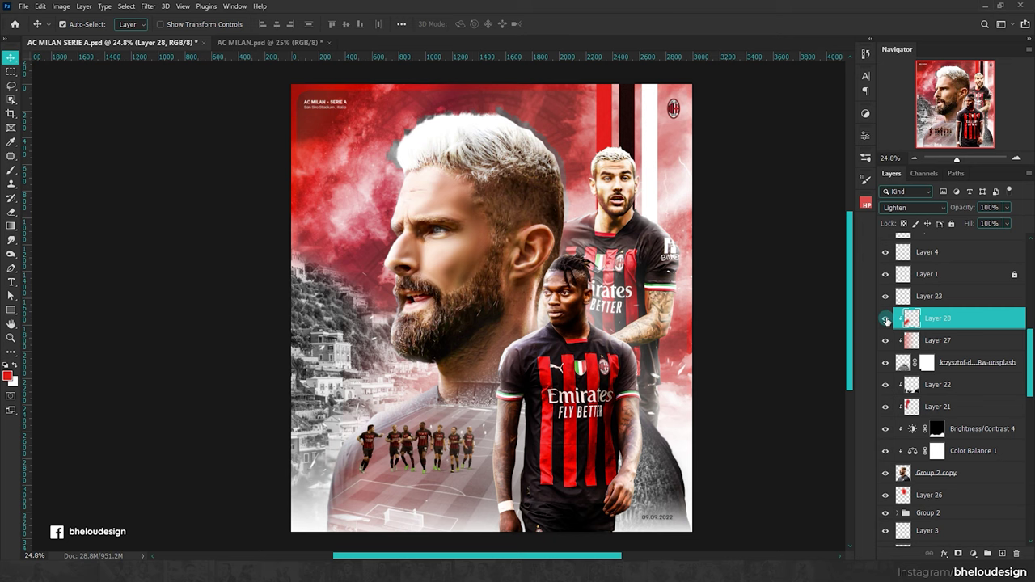
scroll(951, 458, "down", 1)
left_click(960, 445, "shift")
key("ctrl+g")
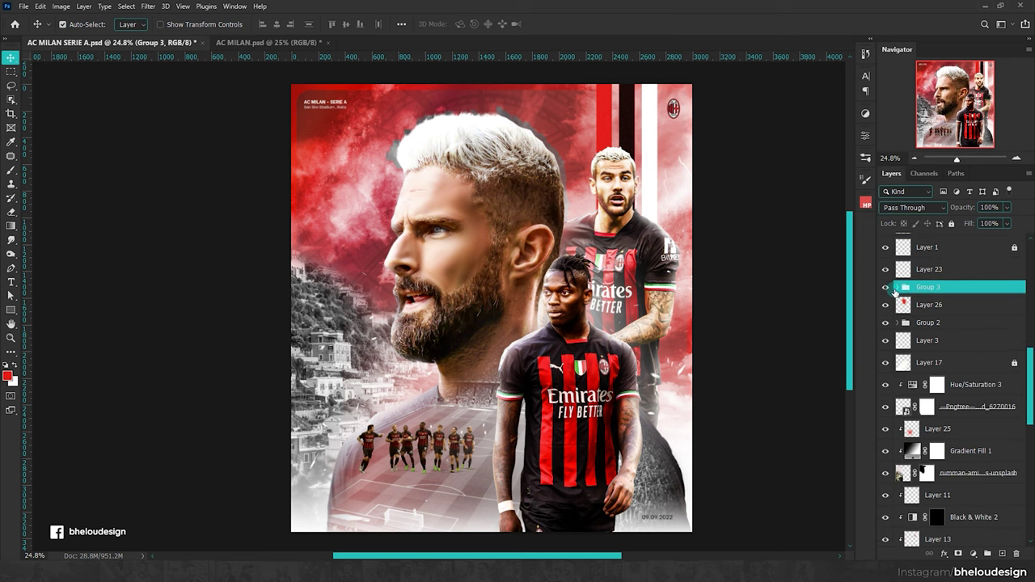
Step: Check Group 3's layers, then give Group 3 a layer mask
left_click(896, 288)
left_click(954, 353)
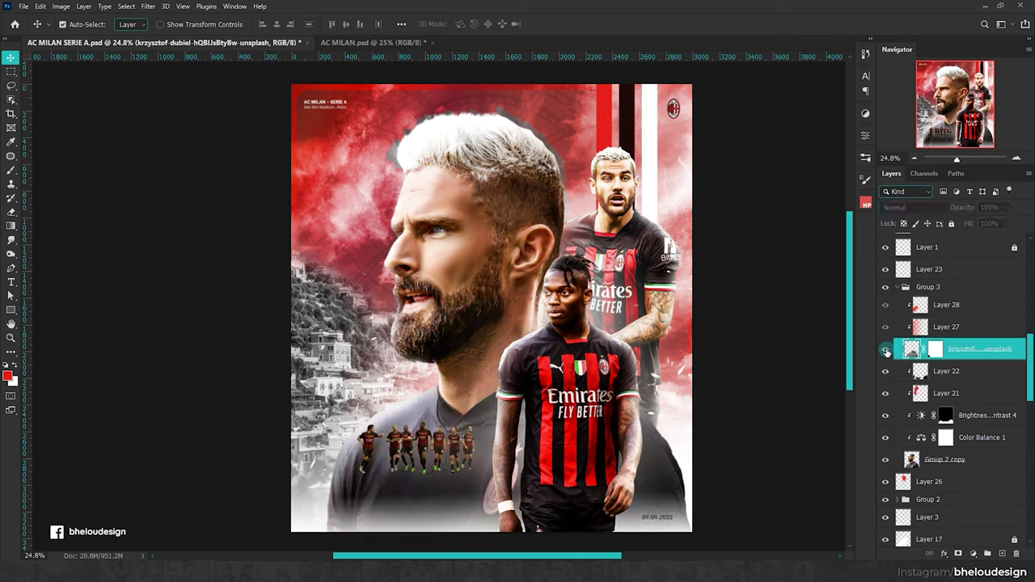
left_click(956, 374)
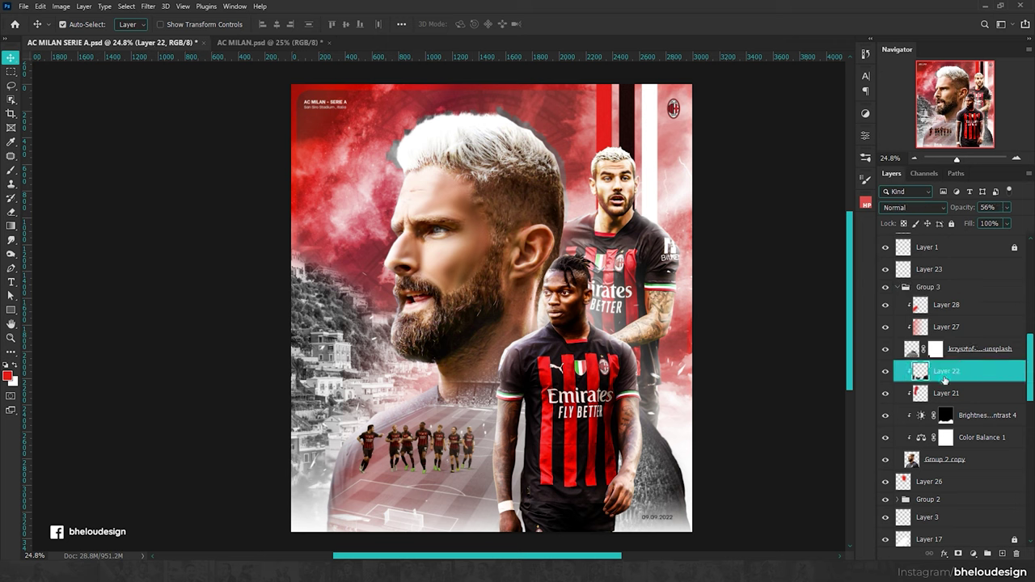
left_click(969, 304)
left_click(977, 441, "shift")
left_click(976, 461, "shift")
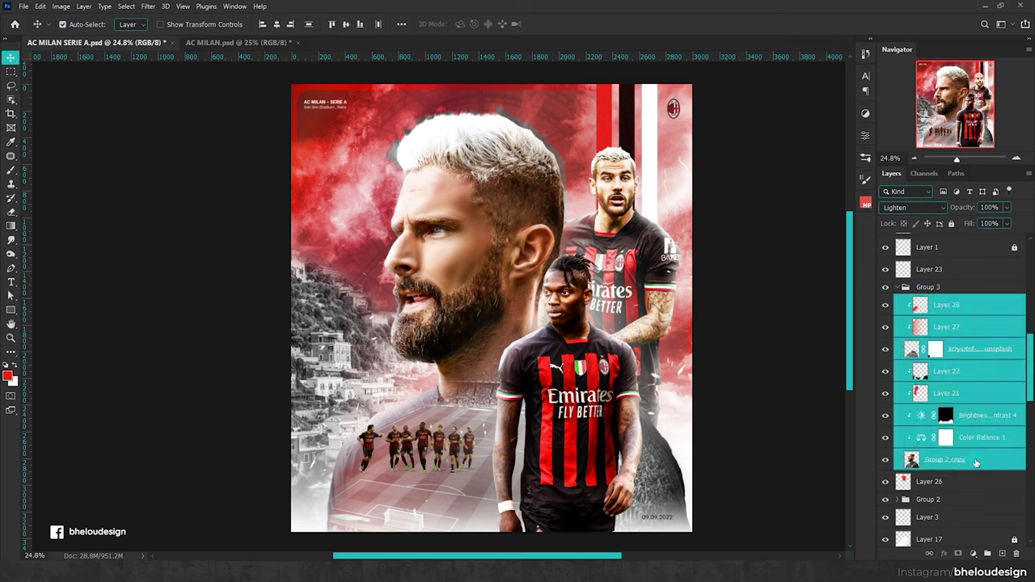
left_click(896, 288)
scroll(501, 144, "up", 5)
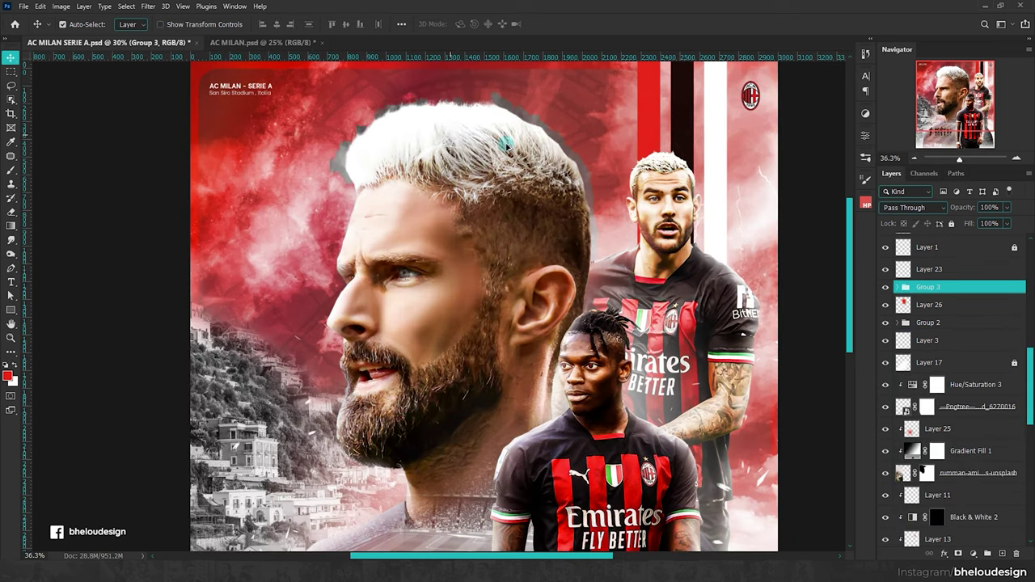
left_click(958, 553)
Step: Briefly use the Eraser on the group mask, then return to Move with Layer 26 selected
scroll(637, 206, "up", 1)
key("e")
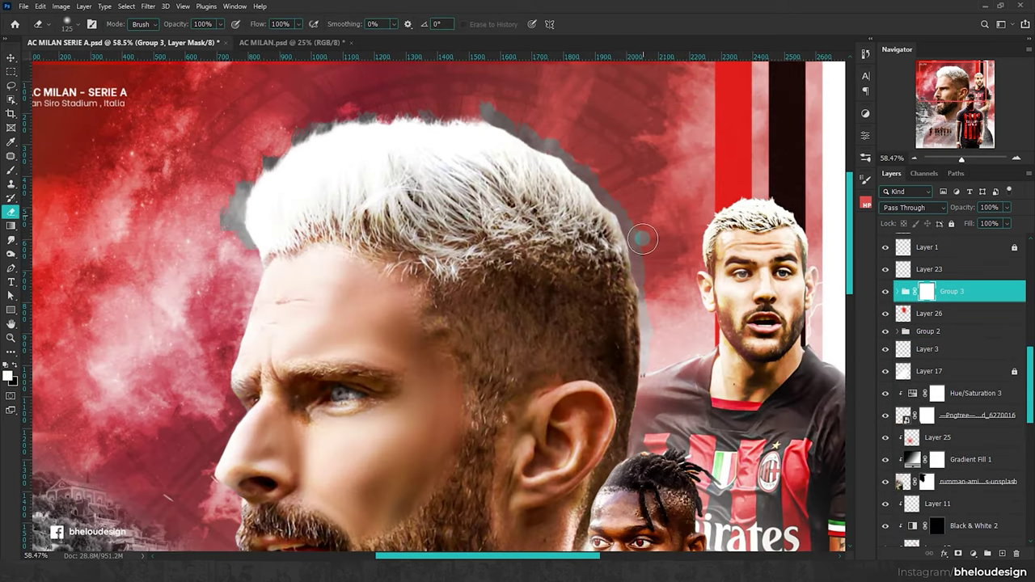
scroll(444, 176, "down", 5)
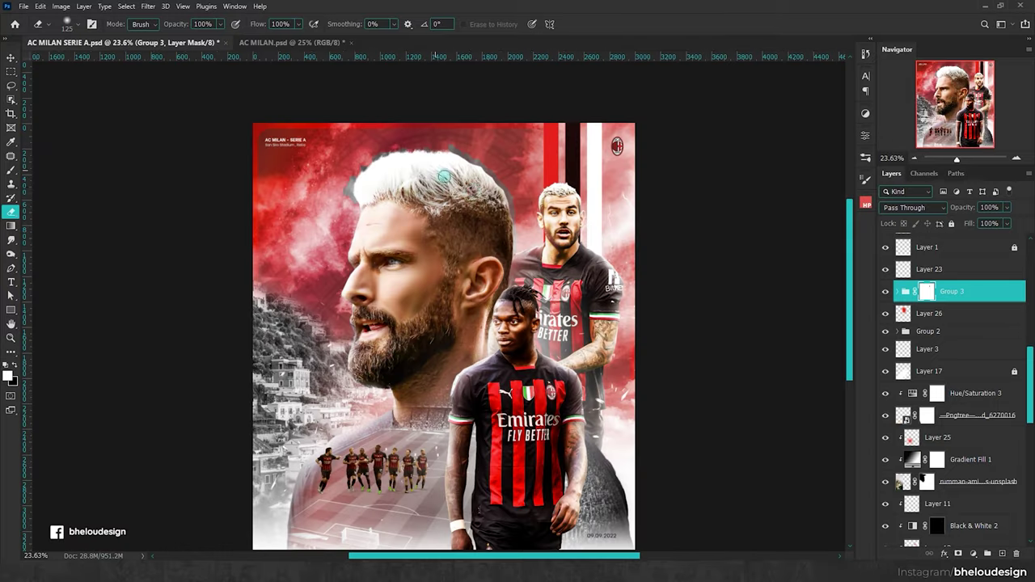
key("v")
left_click(930, 313)
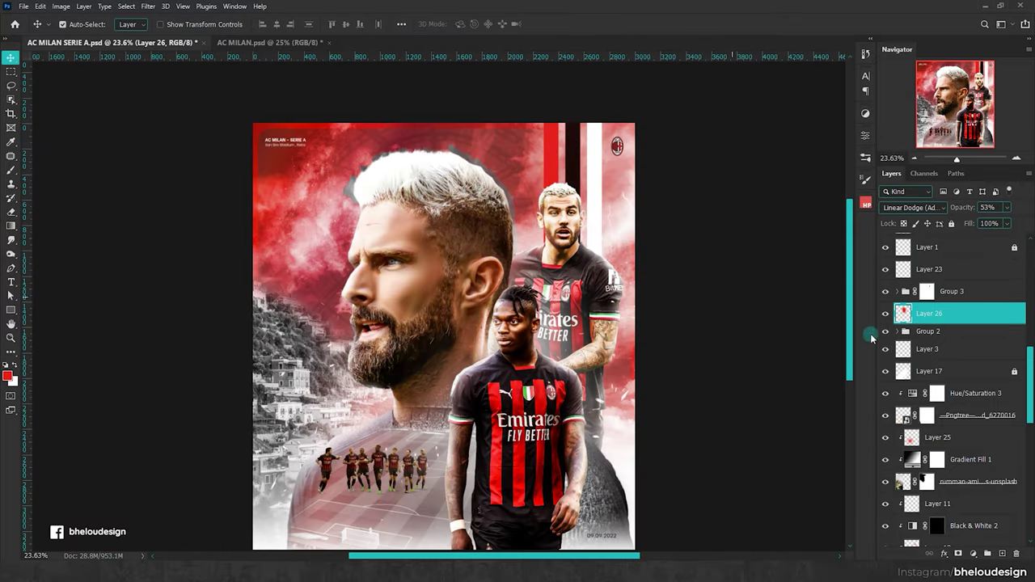
scroll(449, 152, "up", 3)
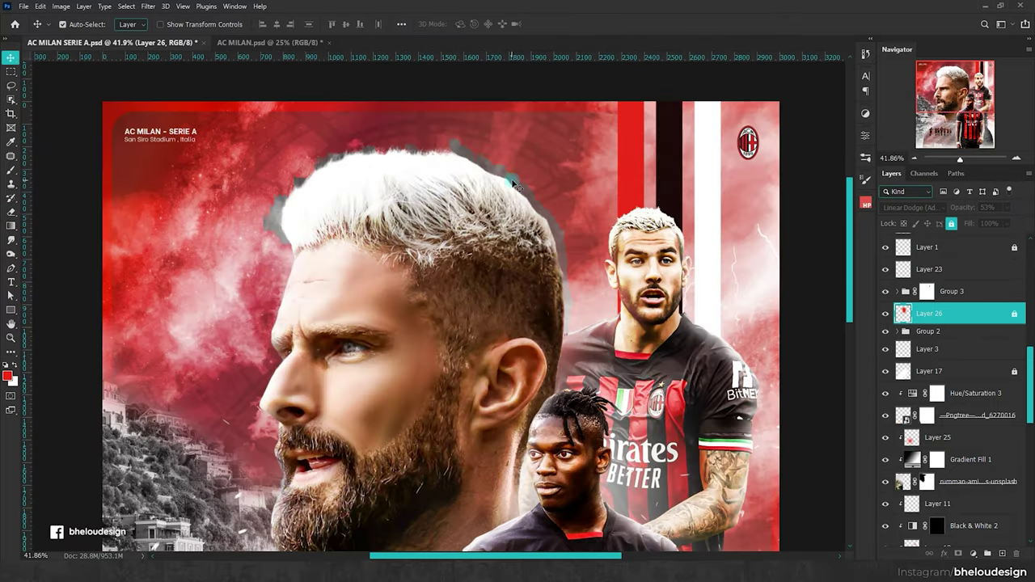
Step: Inspect the old Group 2 and delete it, leaving Layer 28 selected in Group 3
left_click(647, 283)
left_click(905, 332)
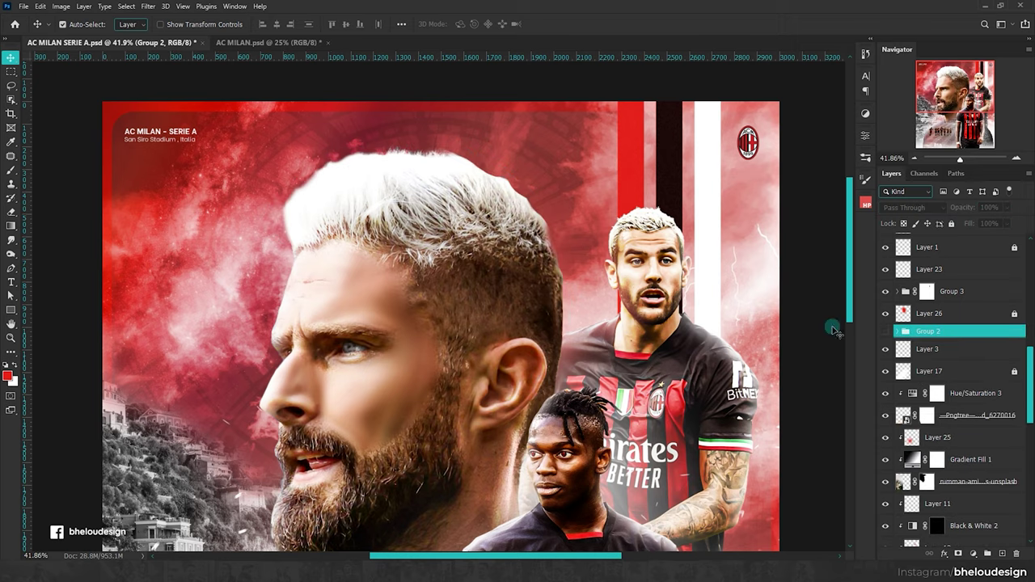
scroll(623, 373, "down", 3)
left_click(502, 346)
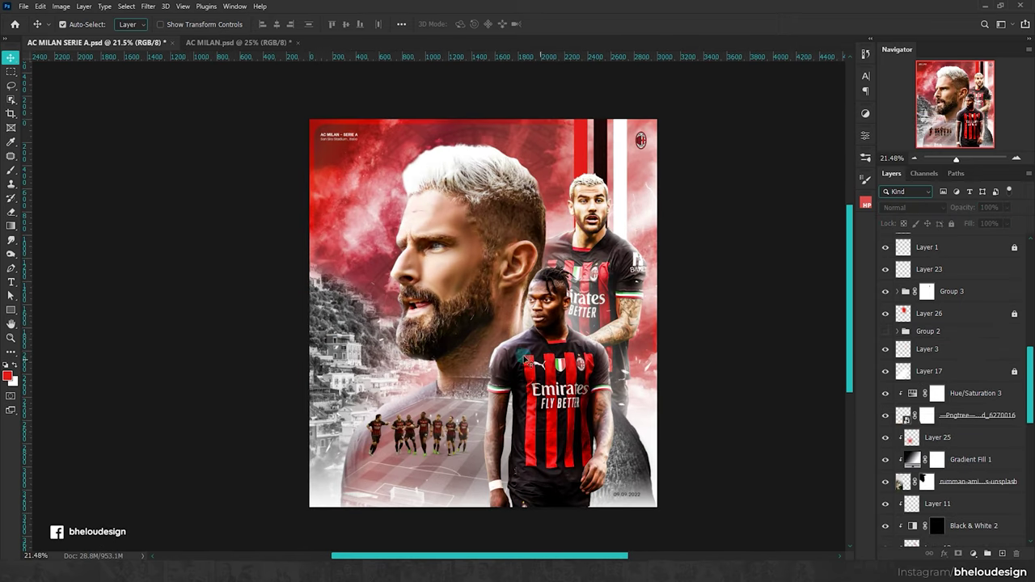
scroll(522, 353, "up", 1)
left_click(928, 332)
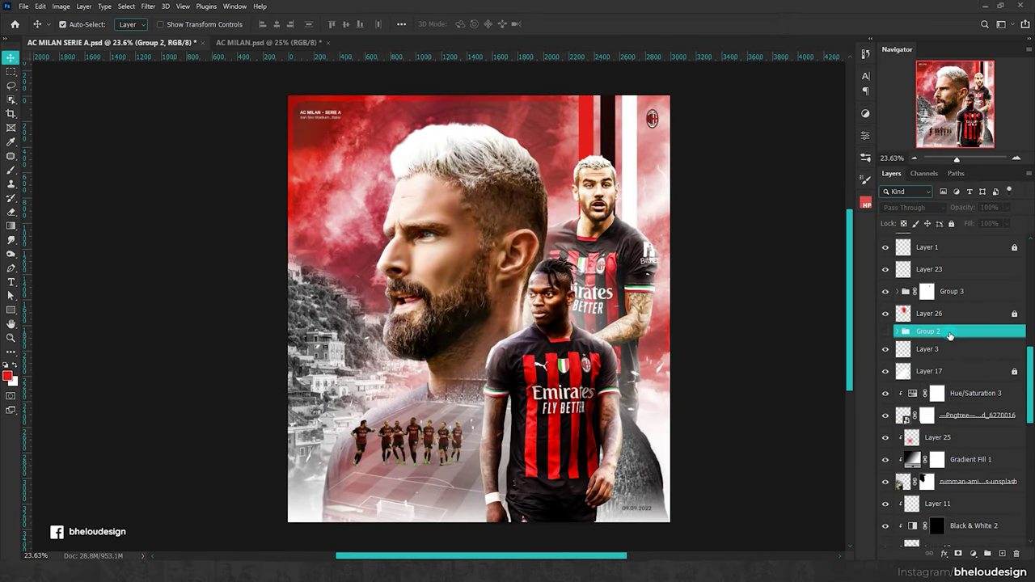
key("Delete")
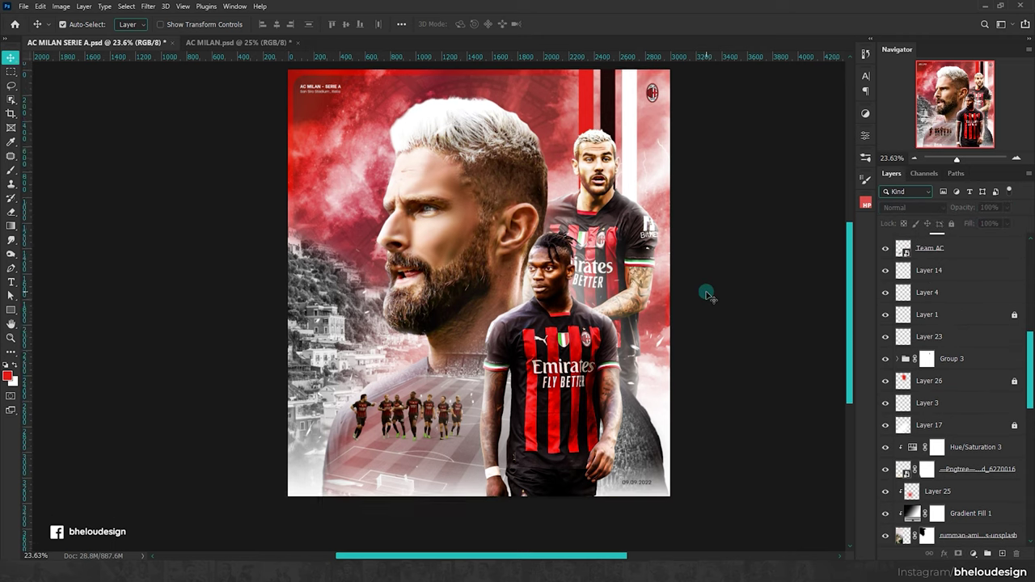
left_click(380, 432)
Step: Move Layer 28's red texture toward the lower right and enlarge it to about 166%
key("ctrl+t")
mouse_move(272, 413)
left_mouse_down()
mouse_move(685, 480)
mouse_move(623, 343)
left_mouse_up()
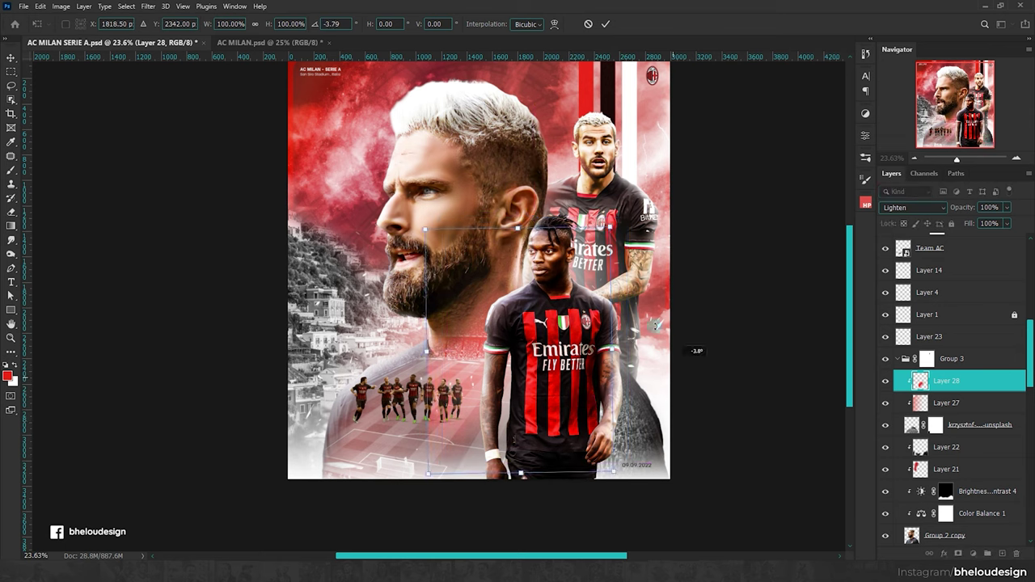
scroll(623, 343, "down", 2)
mouse_move(629, 327)
left_mouse_down()
mouse_move(698, 294)
mouse_move(682, 382)
left_mouse_up()
key("Return")
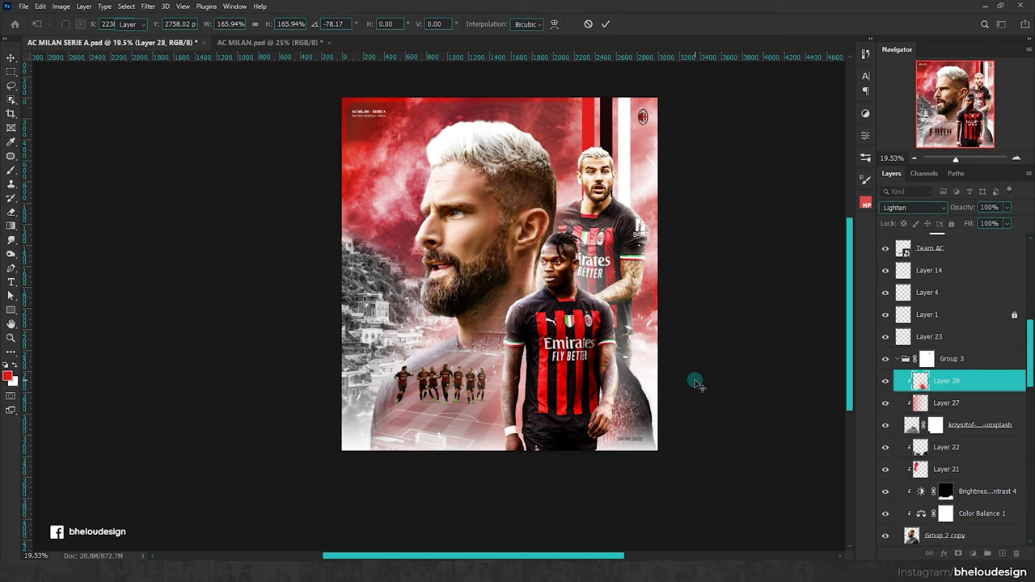
scroll(687, 380, "up", 2)
left_click(885, 381)
left_click(886, 381)
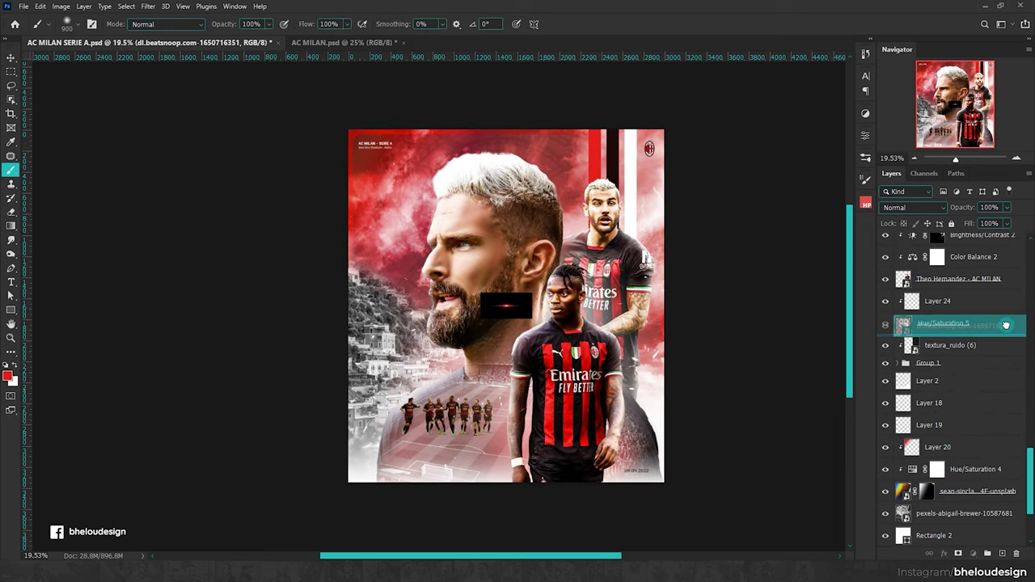
Step: Place the flare above textura_ruido, at top right, rotated about 85°, in Screen mode
left_click_drag(974, 479, 962, 322)
scroll(335, 191, "up", 4)
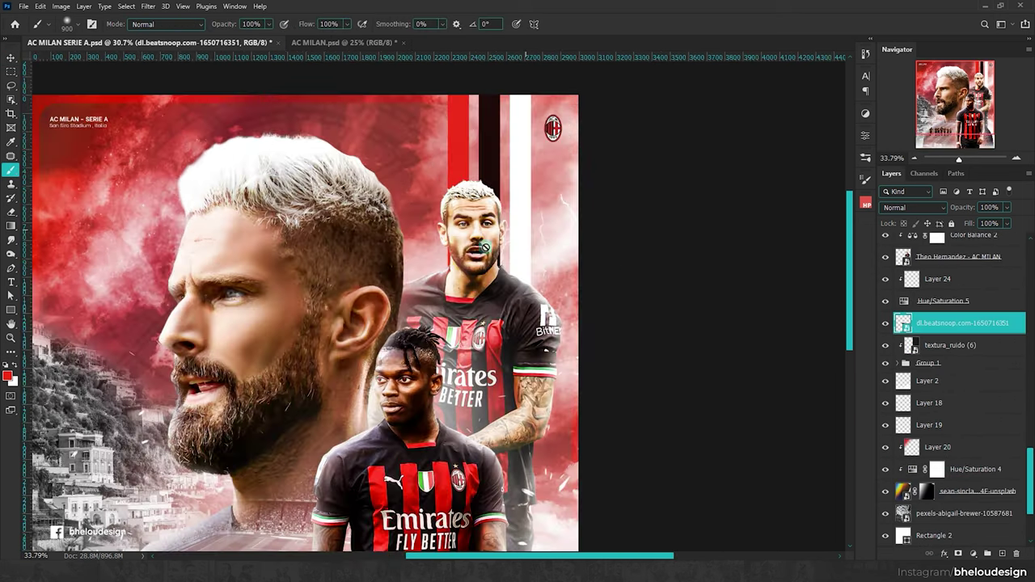
key("ctrl+t")
left_click_drag(364, 441, 517, 166)
mouse_move(566, 190)
left_mouse_down()
mouse_move(550, 250)
mouse_move(558, 243)
left_mouse_up()
key("Return")
scroll(593, 126, "up", 3)
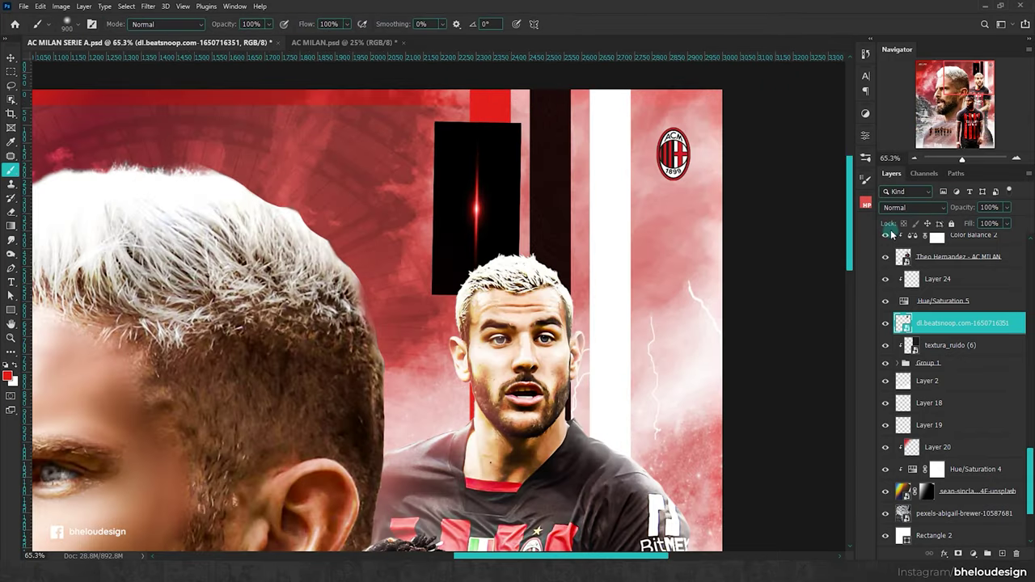
left_click(913, 208)
left_click(892, 310)
Step: Stretch the flare wider, then add a duplicate over the white stripe
key("ctrl+t")
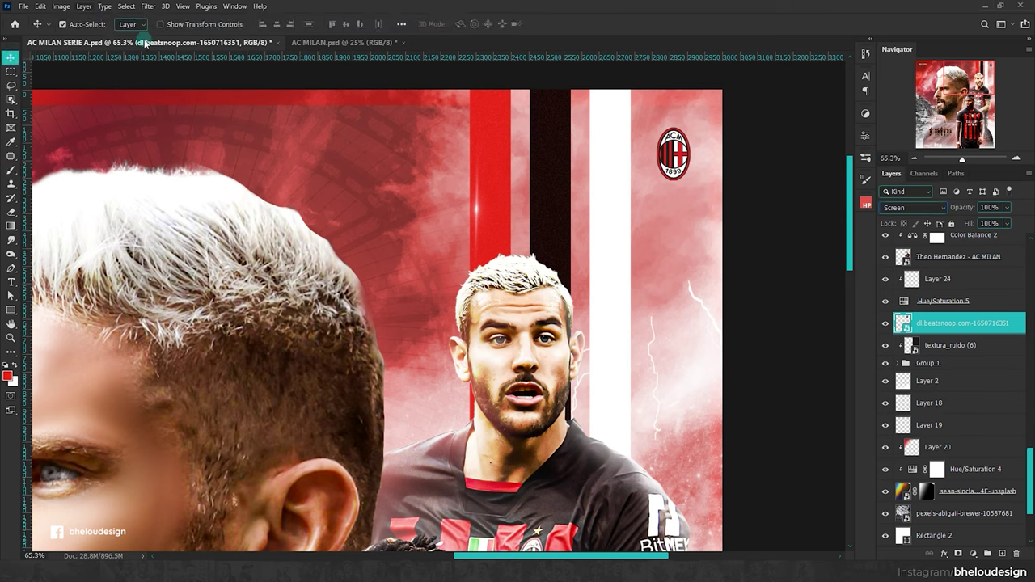
mouse_move(476, 296)
left_mouse_down()
mouse_move(505, 257)
mouse_move(543, 248)
mouse_move(515, 241)
left_mouse_up()
key("Return")
key("ctrl+j")
scroll(596, 232, "down", 2)
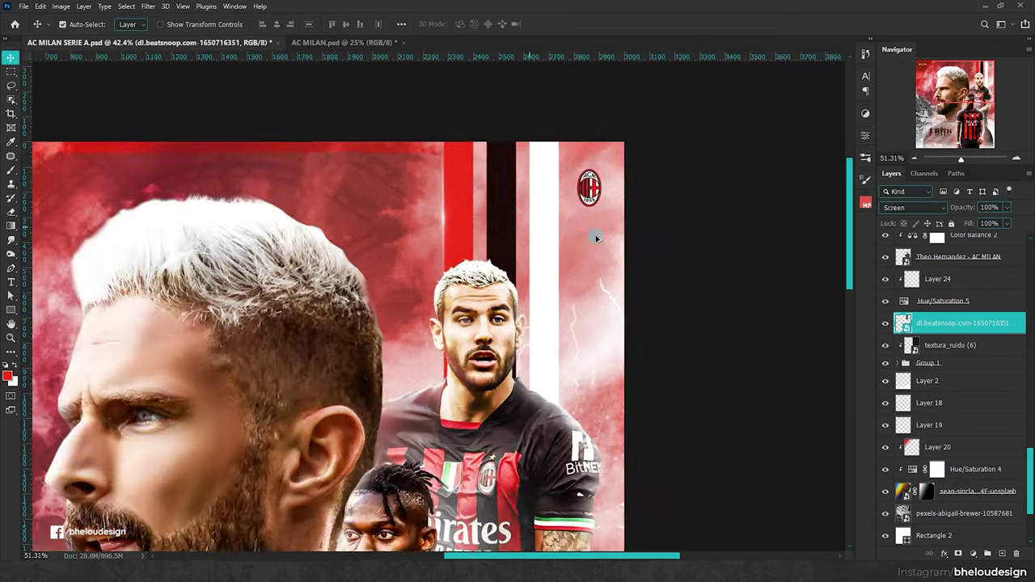
scroll(550, 213, "up", 1)
key("ctrl+t")
left_click_drag(404, 229, 553, 386)
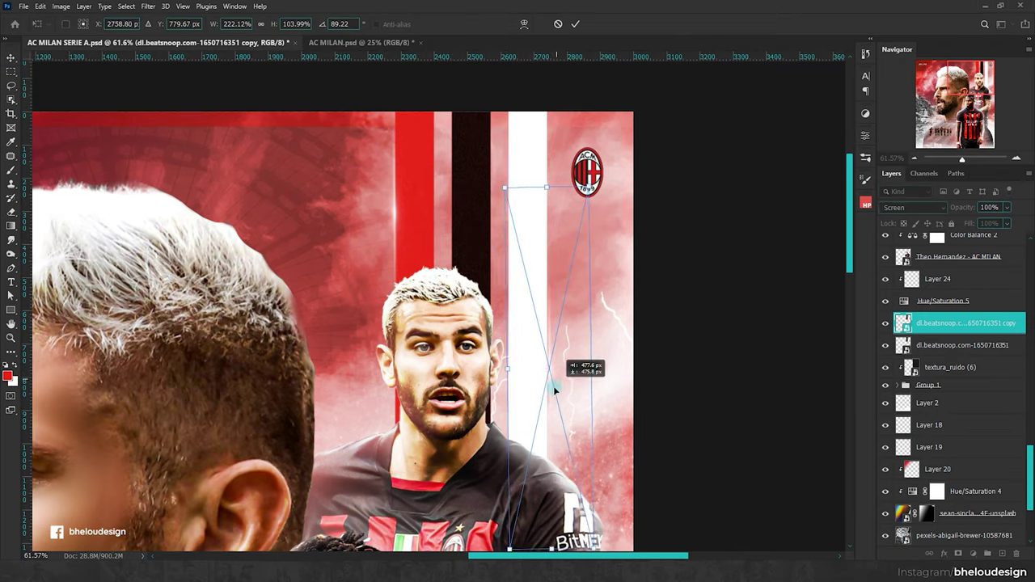
key("Return")
Step: Add a second flare copy moved up and to the left
scroll(488, 275, "up", 3)
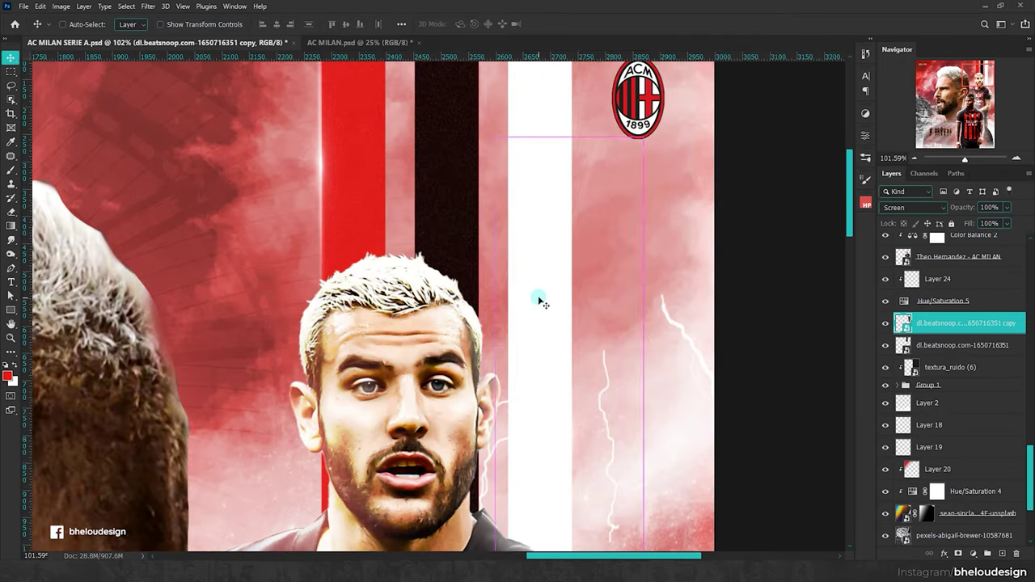
key("ctrl+j")
key("ctrl+t")
mouse_move(565, 357)
left_mouse_down()
mouse_move(483, 208)
mouse_move(474, 110)
left_mouse_up()
key("Return")
scroll(485, 270, "down", 4)
scroll(473, 231, "up", 3)
Step: Test-shift Theo's layer and undo it, then add an empty Layer 29 above Layer 20
key("ctrl+t")
left_click_drag(473, 230, 431, 261)
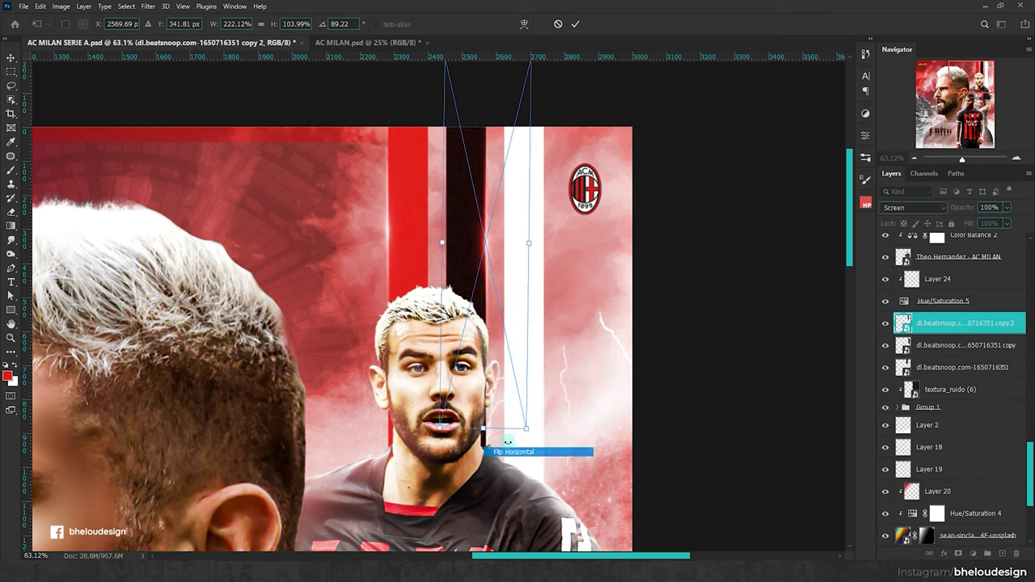
key("Return")
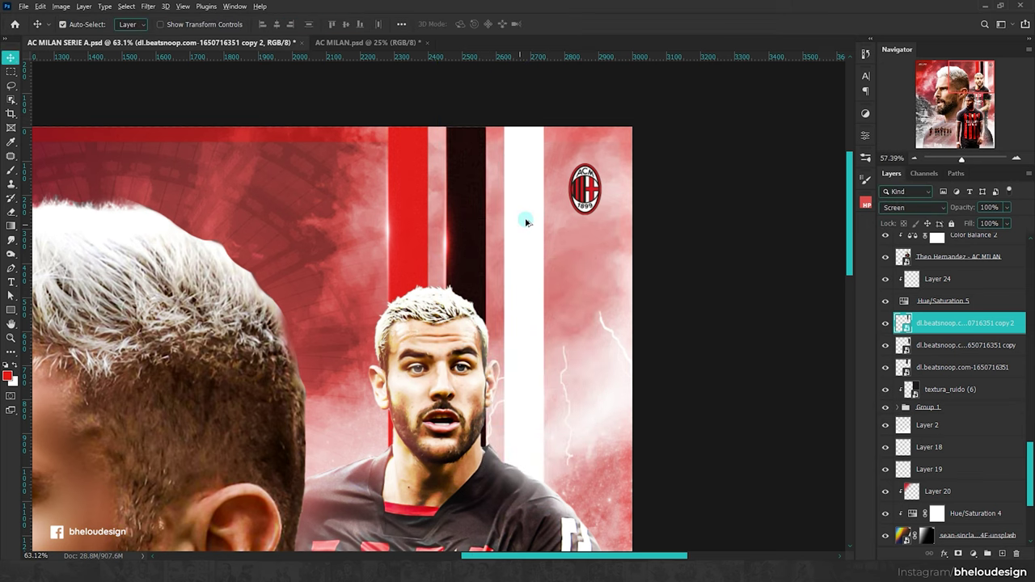
scroll(527, 222, "down", 4)
key("ctrl+z")
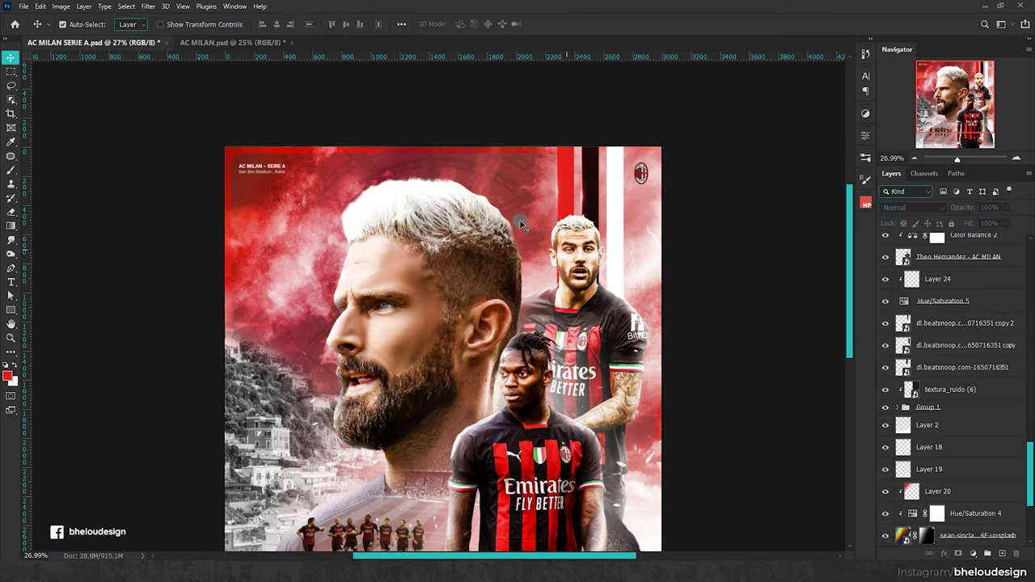
scroll(692, 295, "down", 1)
scroll(922, 474, "down", 5)
left_click(988, 549)
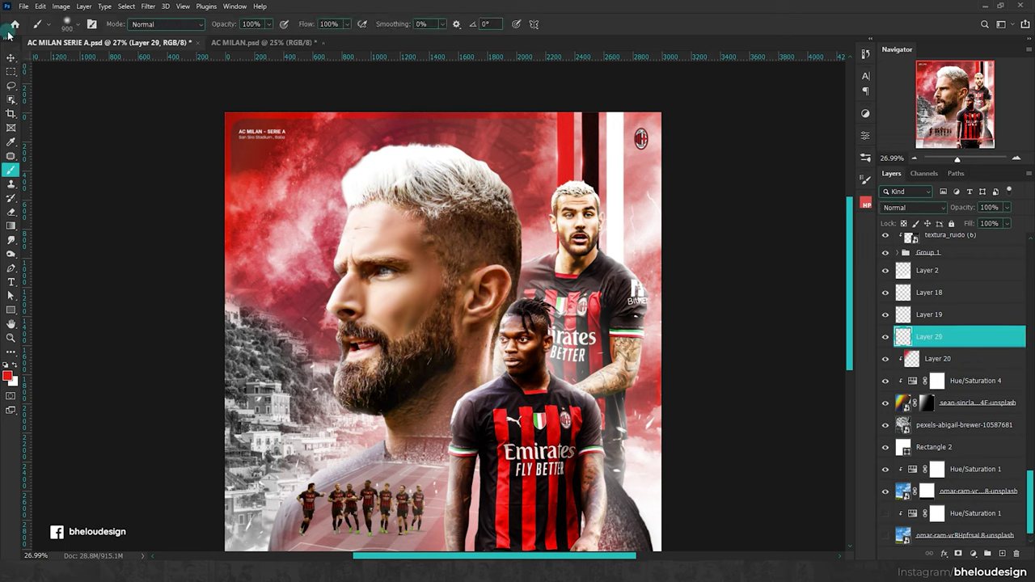
Step: Browse the Brush Bundle V2, Milky Way, fire sparks and Northern Light brush sets
key("b")
left_click(77, 23)
left_click(22, 246)
scroll(62, 281, "down", 2)
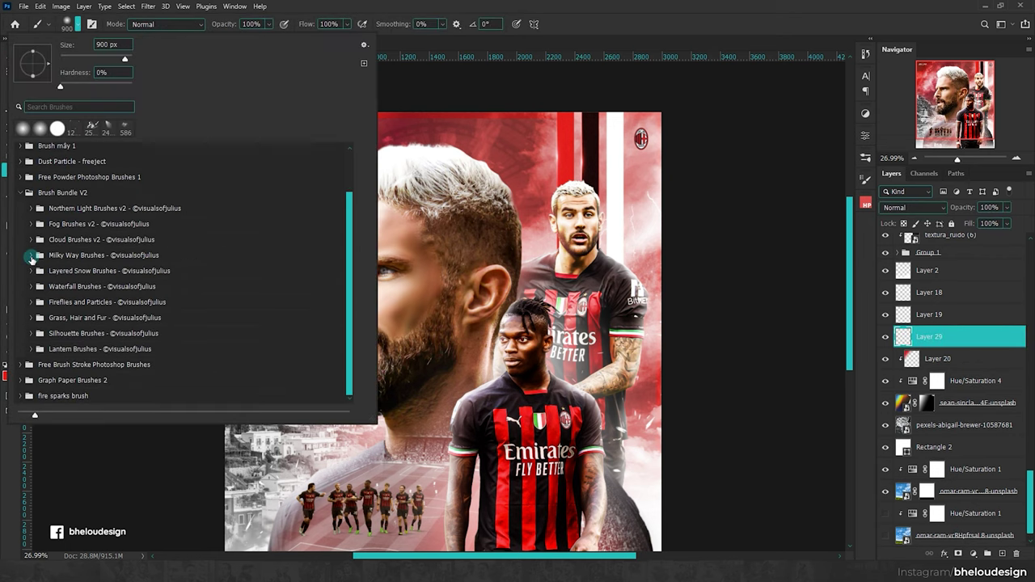
left_click(31, 256)
left_click(31, 255)
left_click(22, 396)
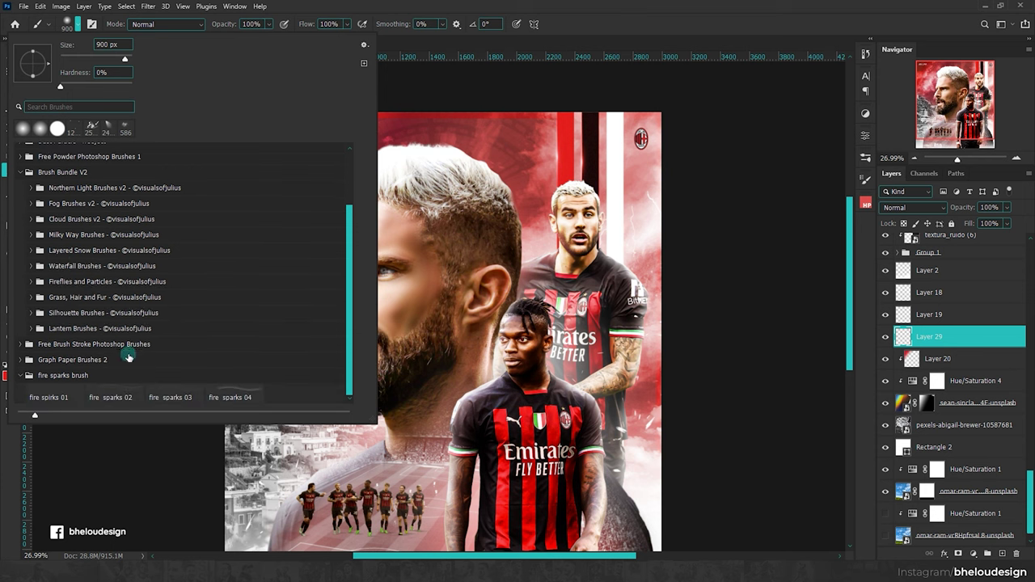
left_click(30, 191)
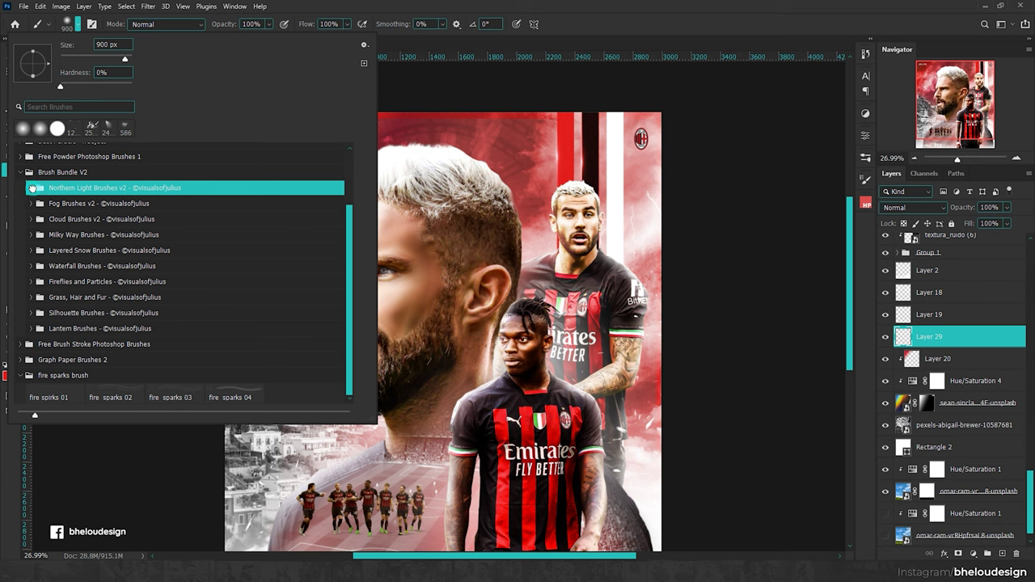
left_click(30, 191)
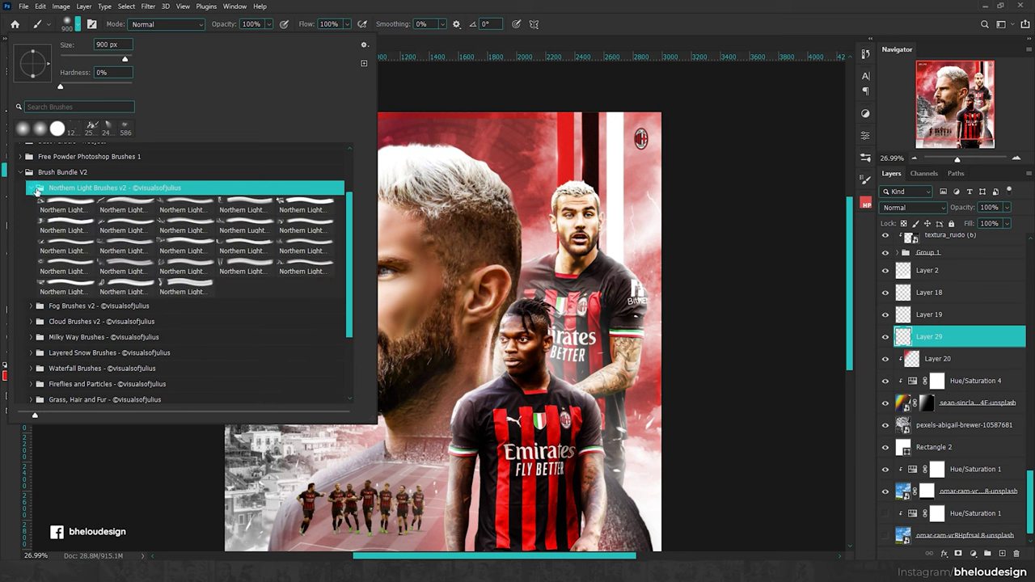
left_click(702, 50)
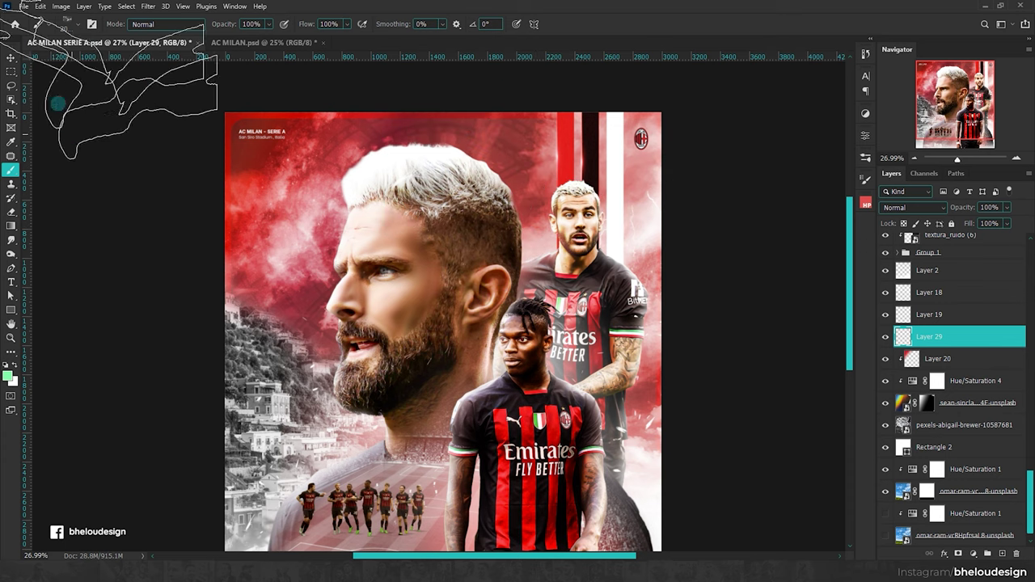
Step: Pick the 400 px rain2 brush from AZBrushes3 > Particles
left_click(66, 24)
left_click(30, 191)
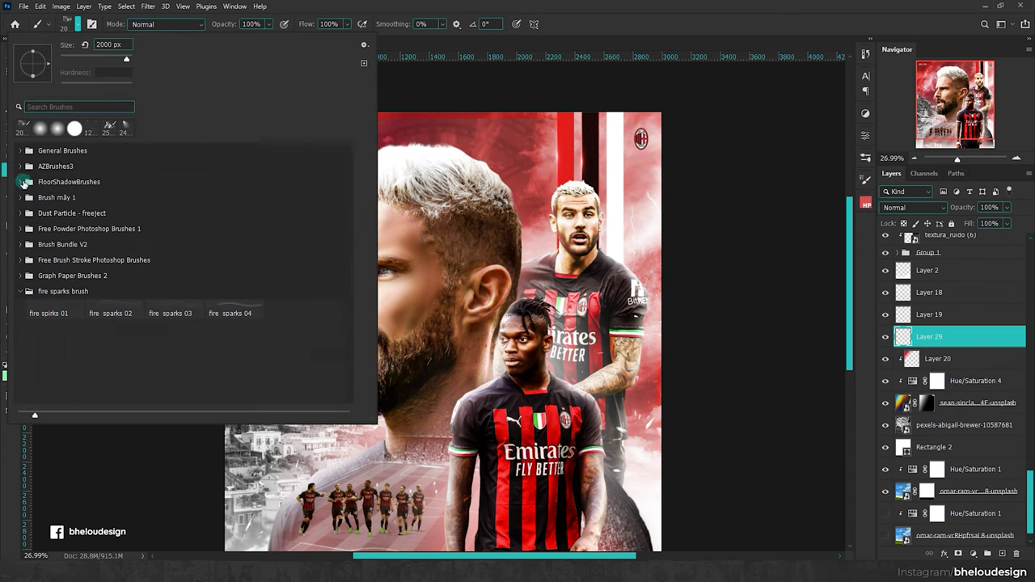
left_click(20, 166)
left_click(30, 198)
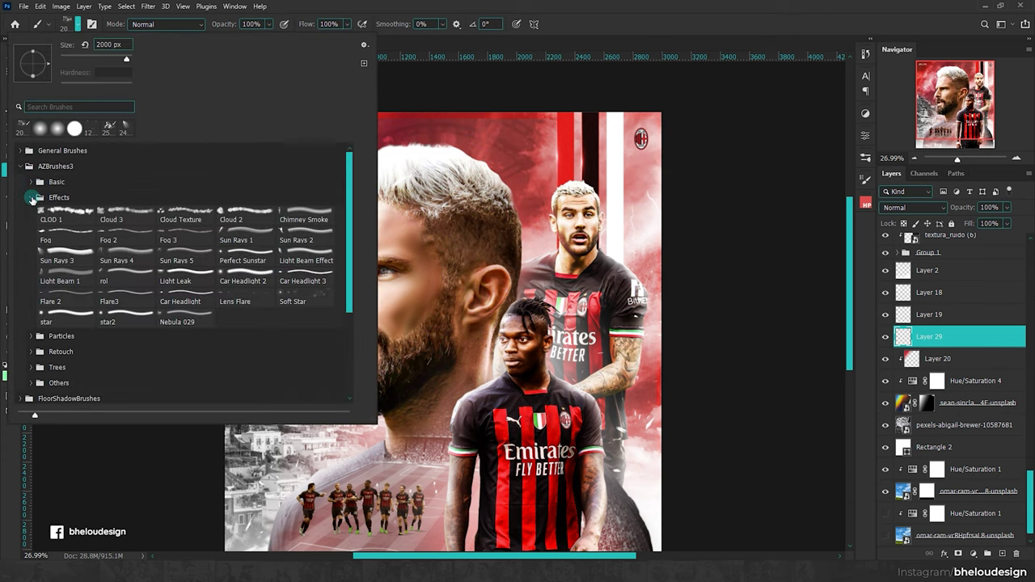
left_click(30, 198)
left_click(31, 260)
scroll(142, 260, "down", 1)
scroll(141, 261, "down", 1)
scroll(144, 261, "down", 1)
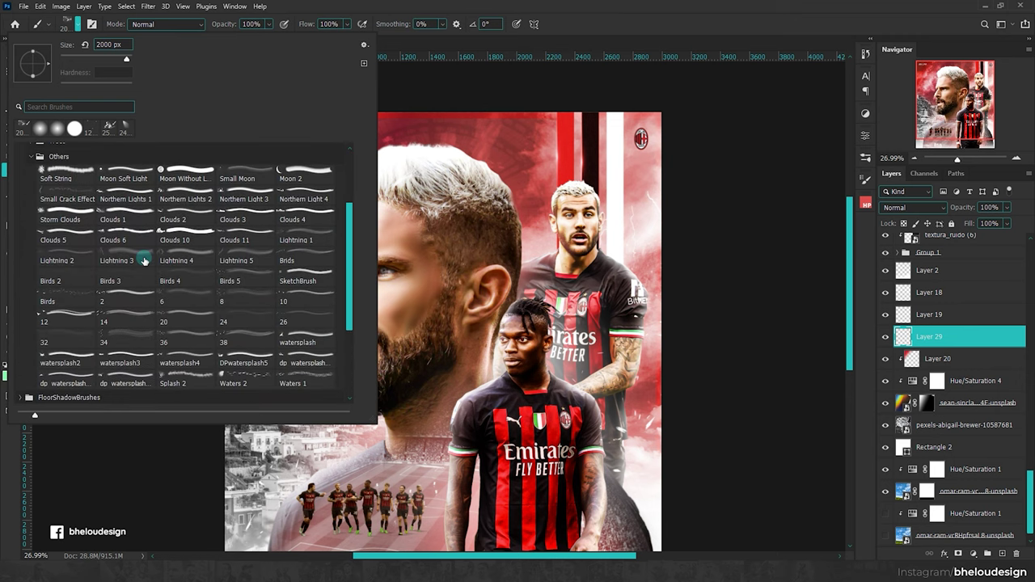
scroll(158, 226, "up", 1)
left_click(31, 216)
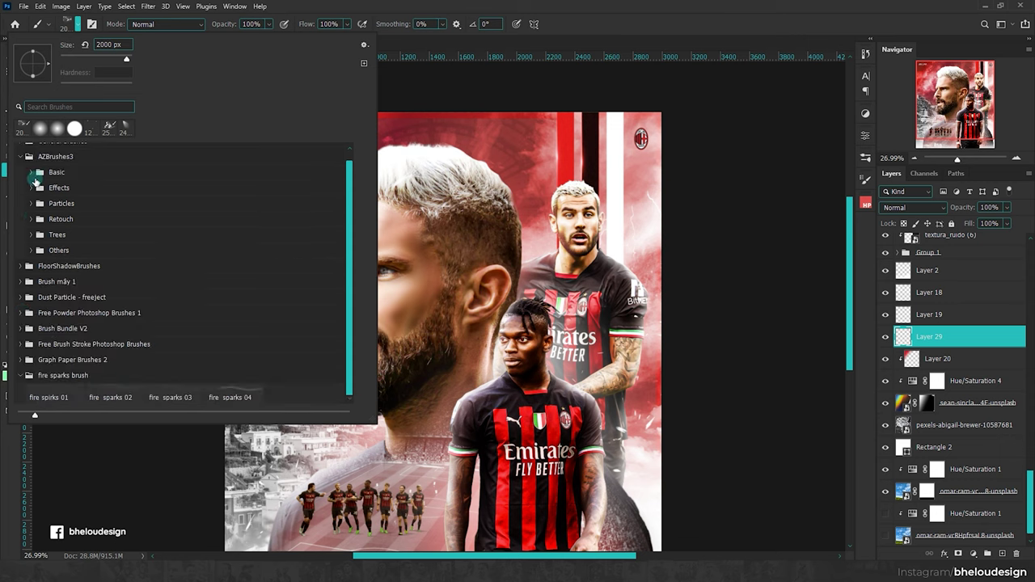
left_click(31, 203)
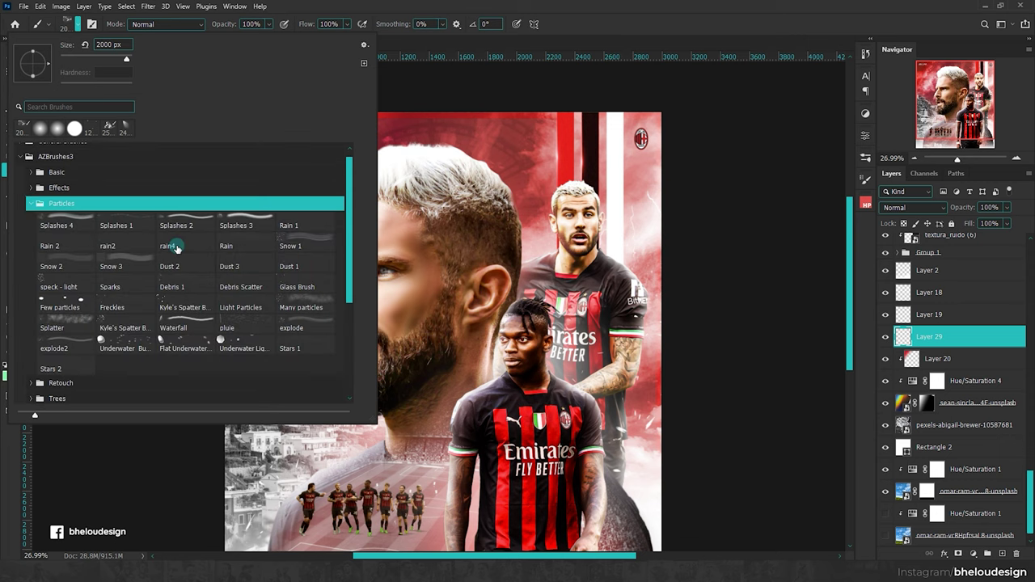
left_click(115, 248)
left_click(616, 25)
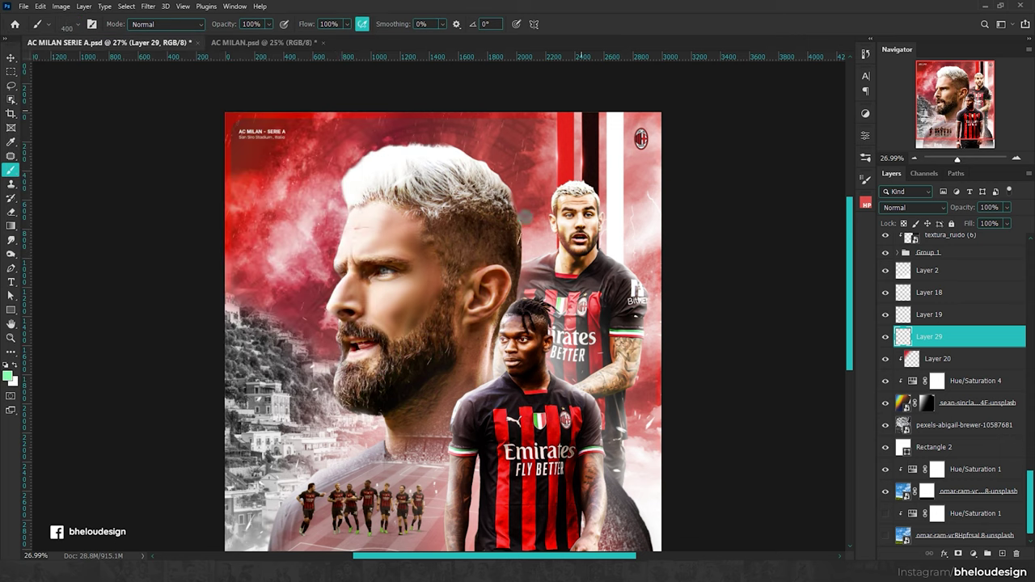
Step: Paint rain over the poster, move Layer 29 beneath the Pngtree smoke layer and add a mask
scroll(443, 332, "down", 3)
scroll(443, 331, "up", 2)
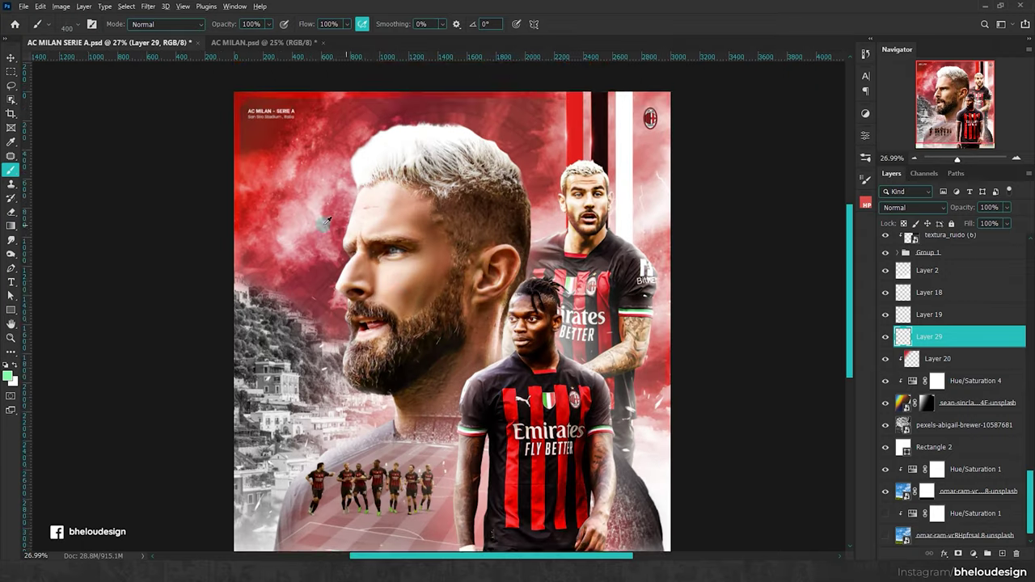
scroll(444, 332, "down", 1)
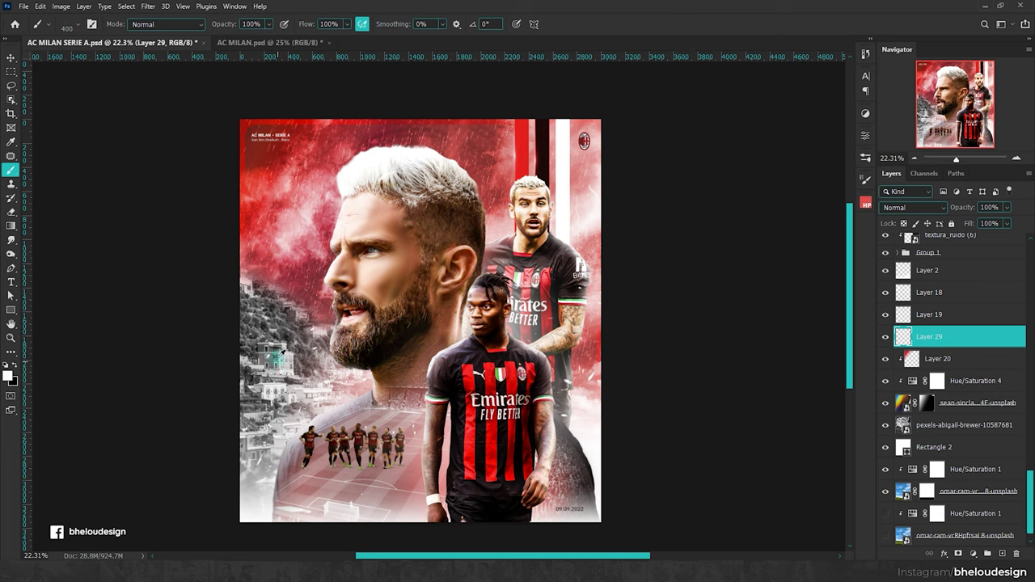
scroll(314, 312, "up", 2)
scroll(314, 312, "up", 1)
scroll(314, 312, "down", 2)
scroll(314, 312, "down", 2)
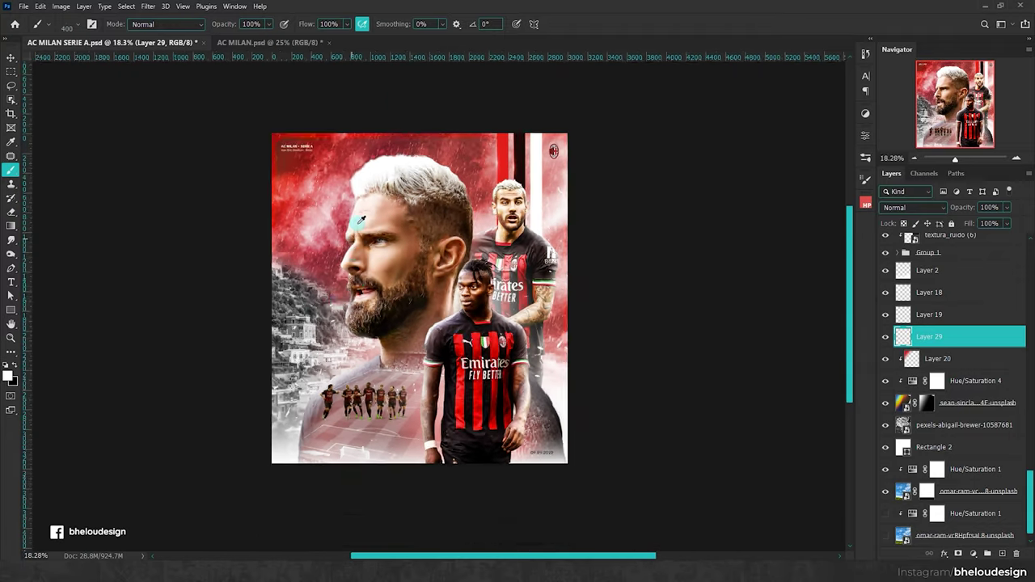
scroll(353, 238, "up", 1)
scroll(970, 362, "up", 3)
scroll(970, 363, "up", 3)
mouse_move(958, 411)
left_mouse_down()
mouse_move(948, 223)
mouse_move(954, 280)
mouse_move(952, 257)
left_mouse_up()
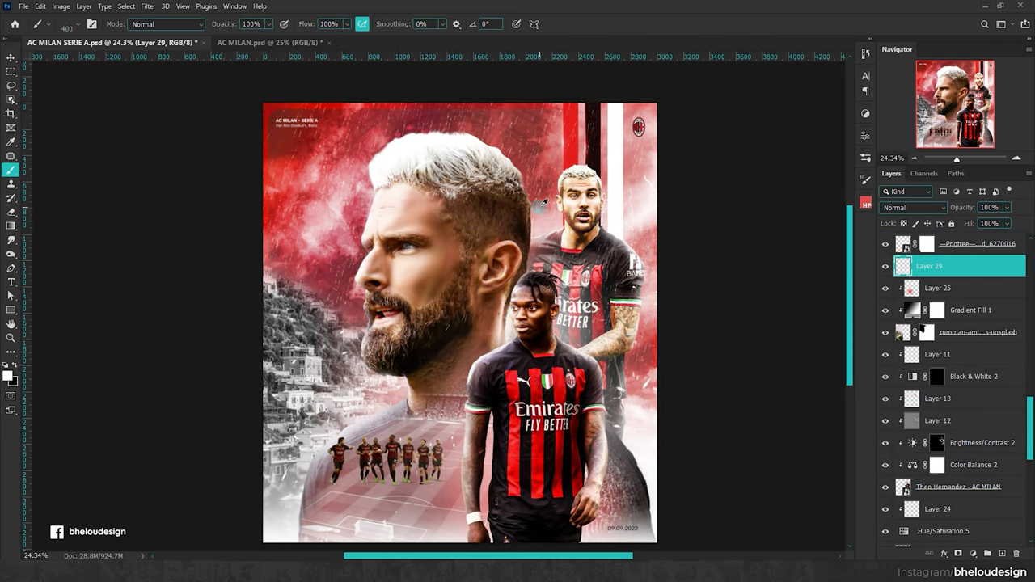
left_click(959, 553)
scroll(608, 242, "up", 1)
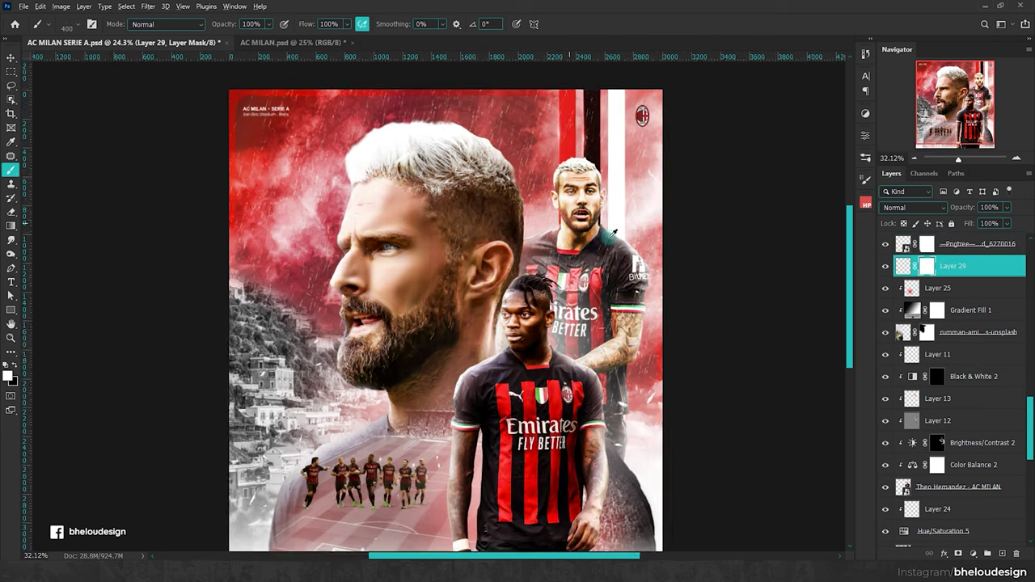
Step: Mask the rain off the players with a soft black brush, then delete Layer 29 entirely
scroll(609, 243, "up", 2)
left_click(75, 22)
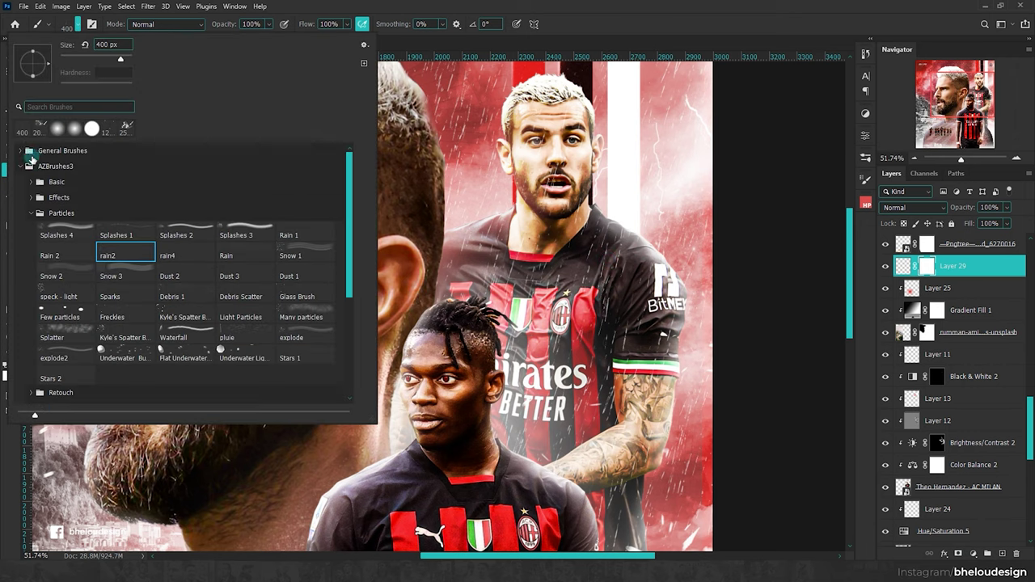
left_click(733, 30)
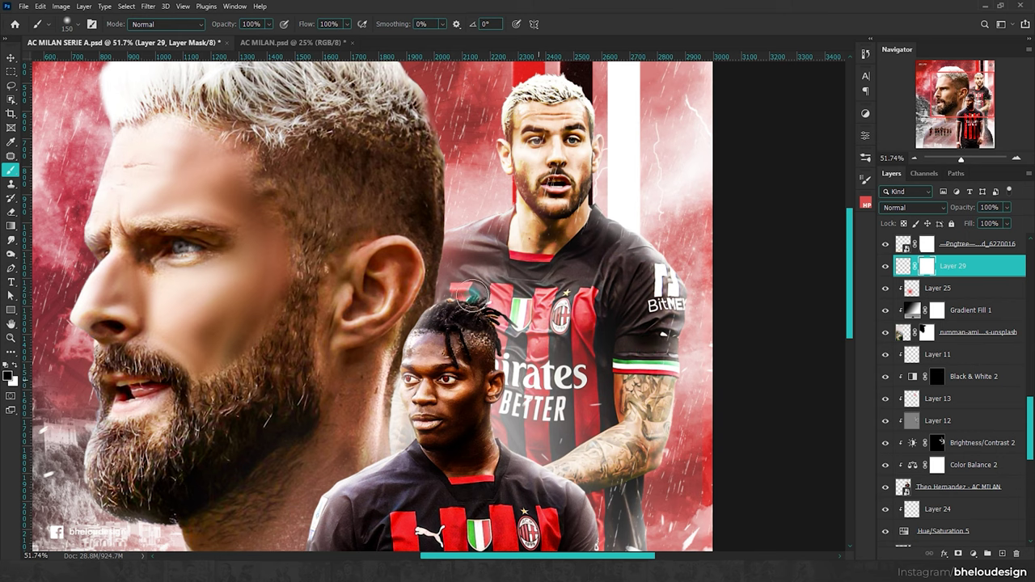
scroll(545, 210, "down", 5)
scroll(538, 271, "up", 2)
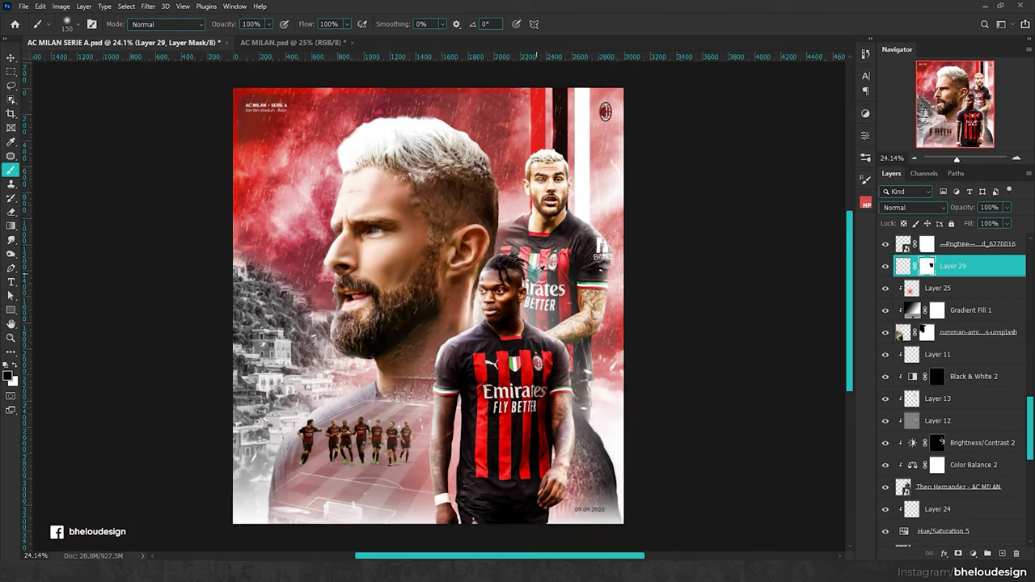
scroll(538, 271, "down", 1)
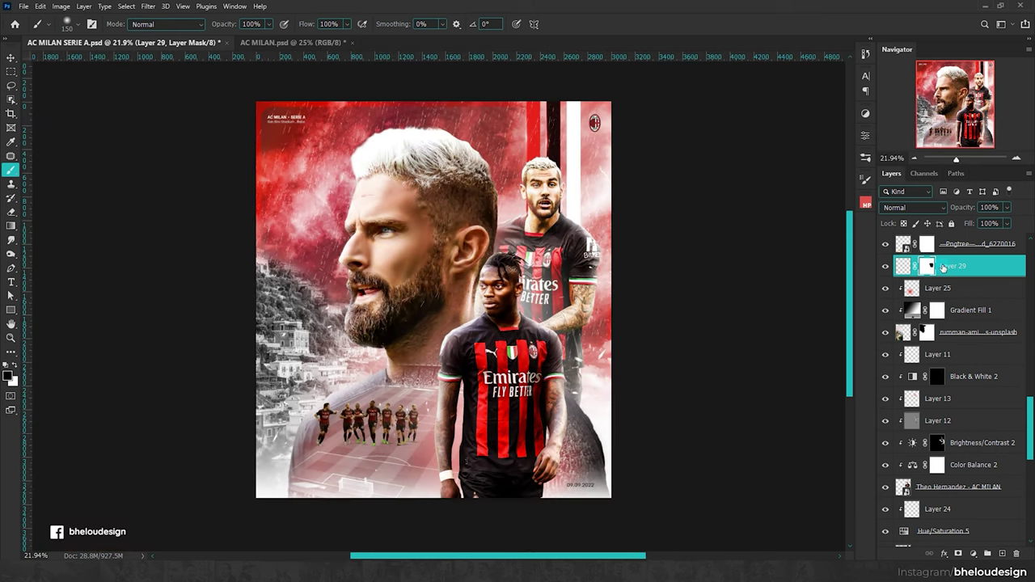
key("Delete")
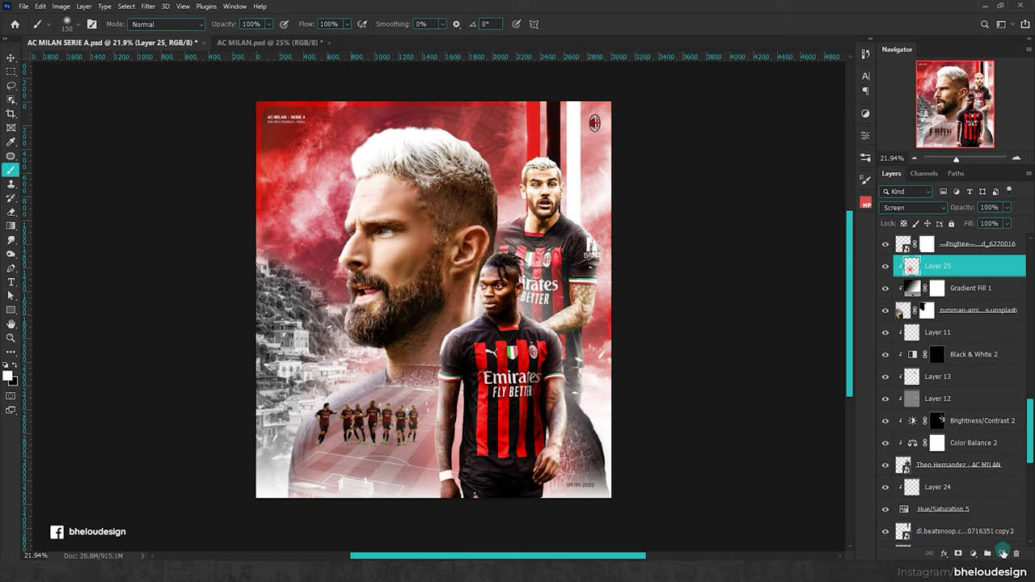
Step: Add a new empty layer above Layer 25 and choose the Light Particles brush
left_click(1002, 553)
left_click(66, 24)
scroll(165, 271, "down", 2)
scroll(232, 348, "down", 1)
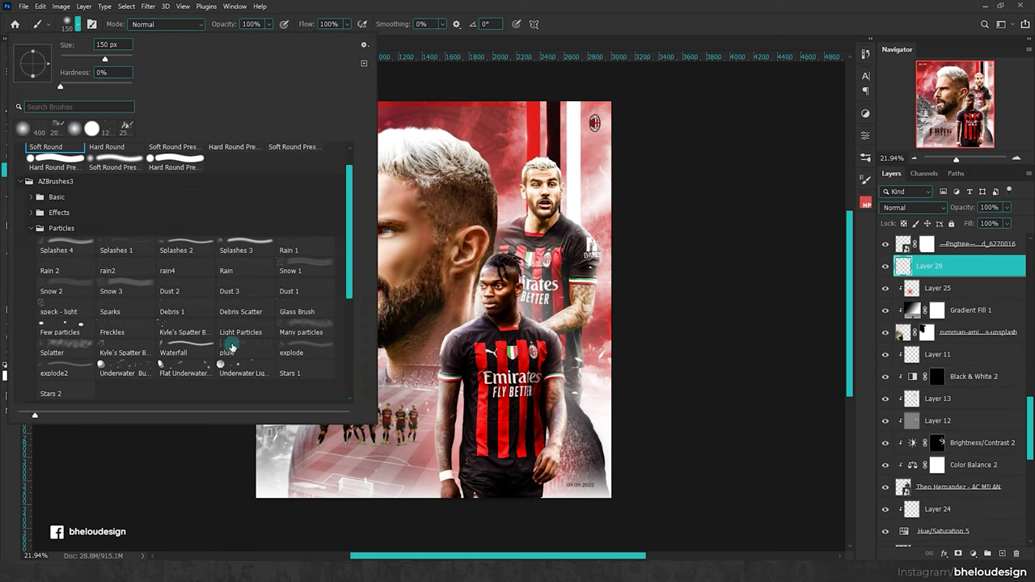
left_click(240, 333)
key("Return")
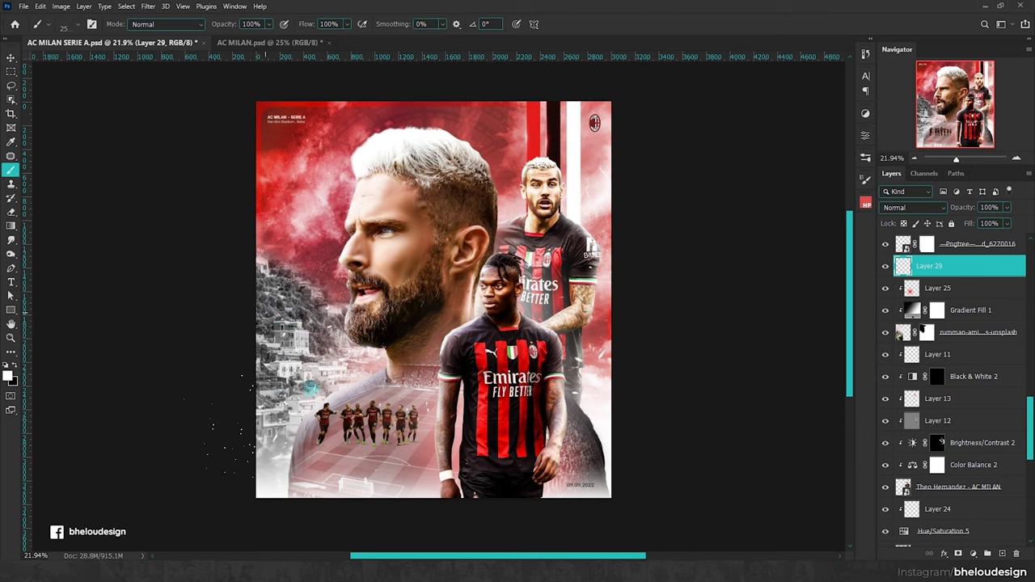
Step: Keep the layer's blend mode Normal and scatter Stars 1 brush specks across the sky and face
scroll(307, 312, "up", 5)
left_click(898, 207)
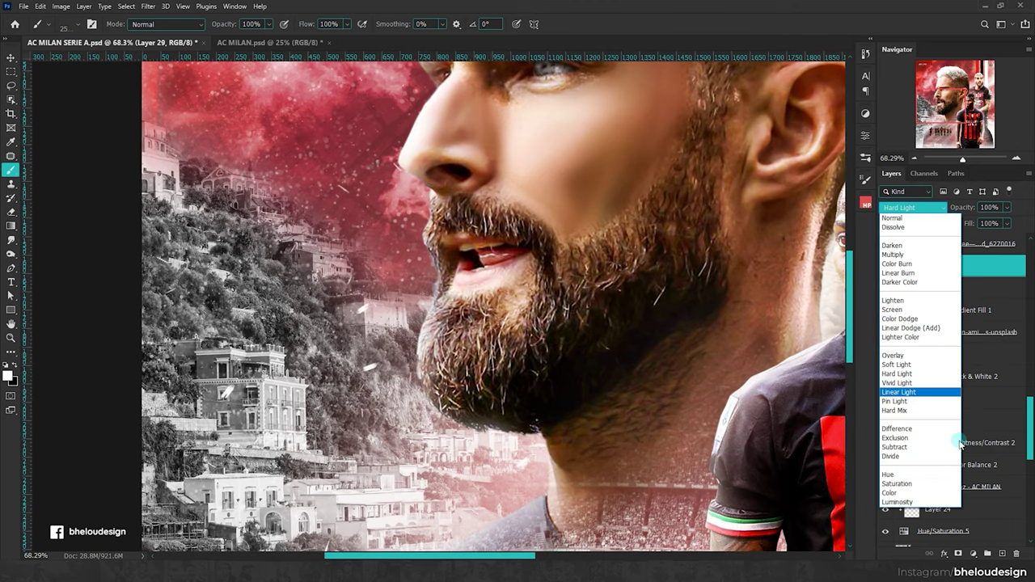
key("Escape")
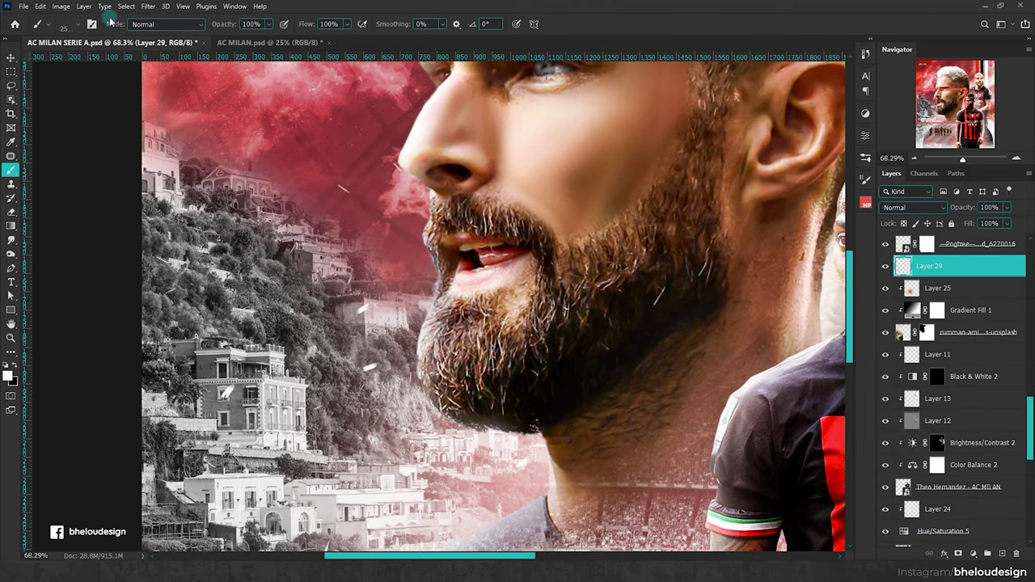
left_click(75, 24)
scroll(204, 298, "down", 1)
left_click(288, 347)
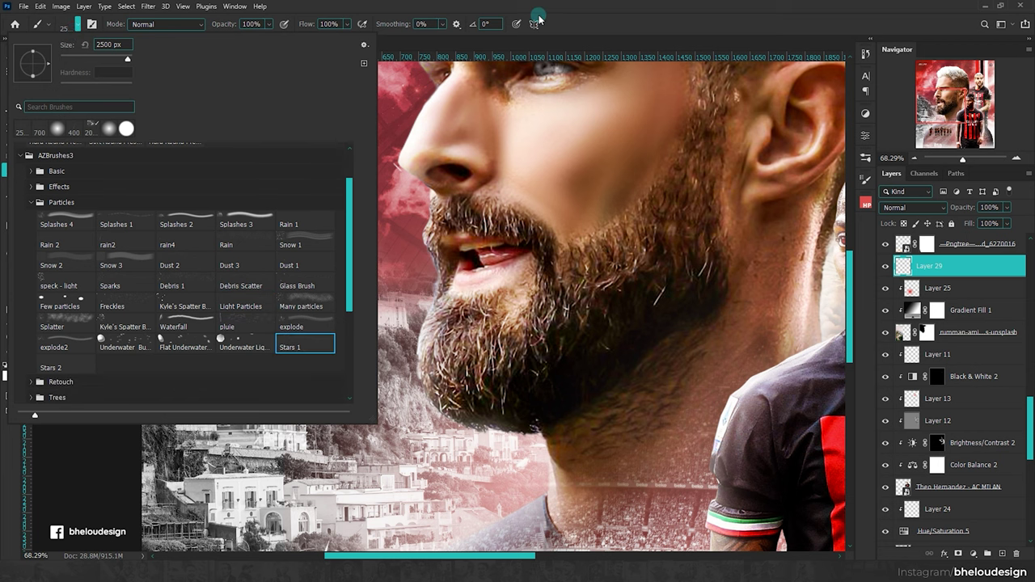
key("Return")
left_click_drag(261, 237, 702, 453)
Step: Switch to the Snow 2 particle brush for painting white specks
left_click(74, 24)
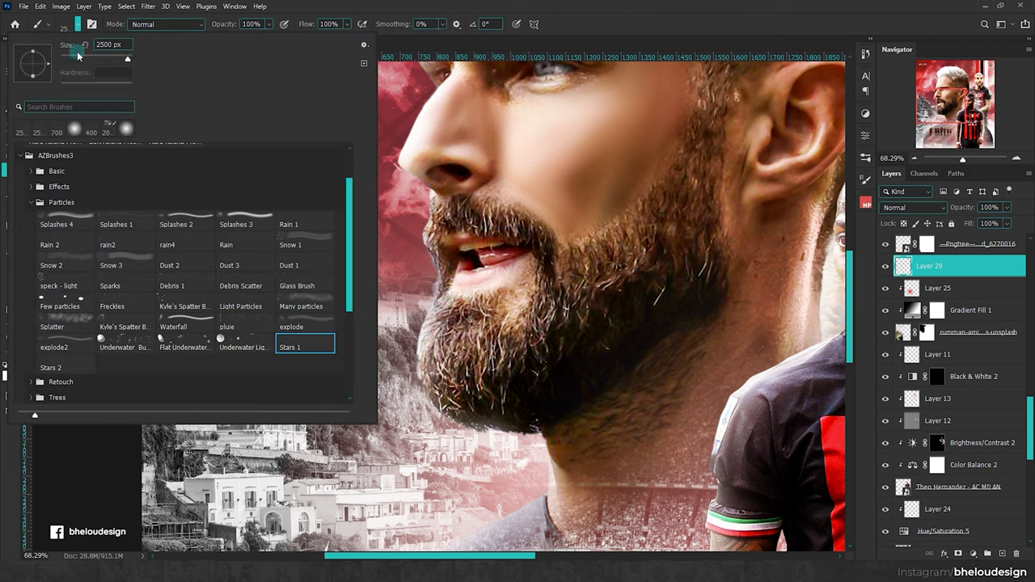
left_click(70, 263)
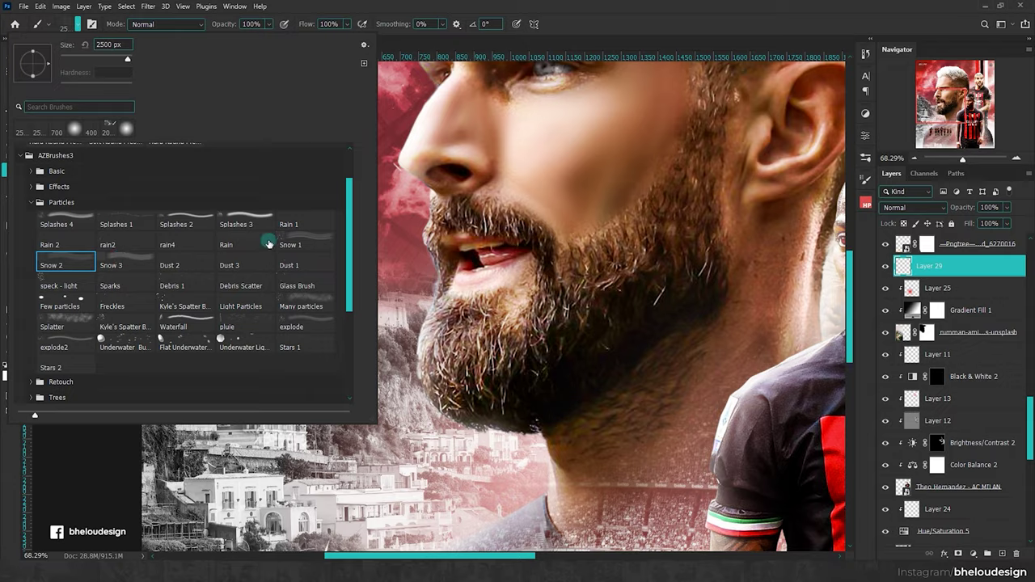
left_click(566, 47)
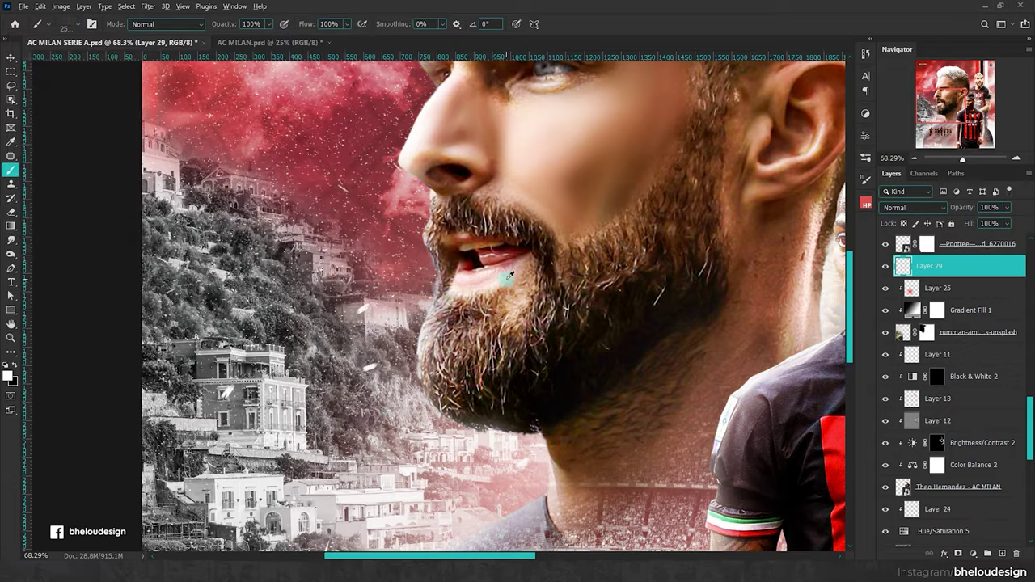
scroll(381, 393, "down", 3)
scroll(382, 393, "down", 2)
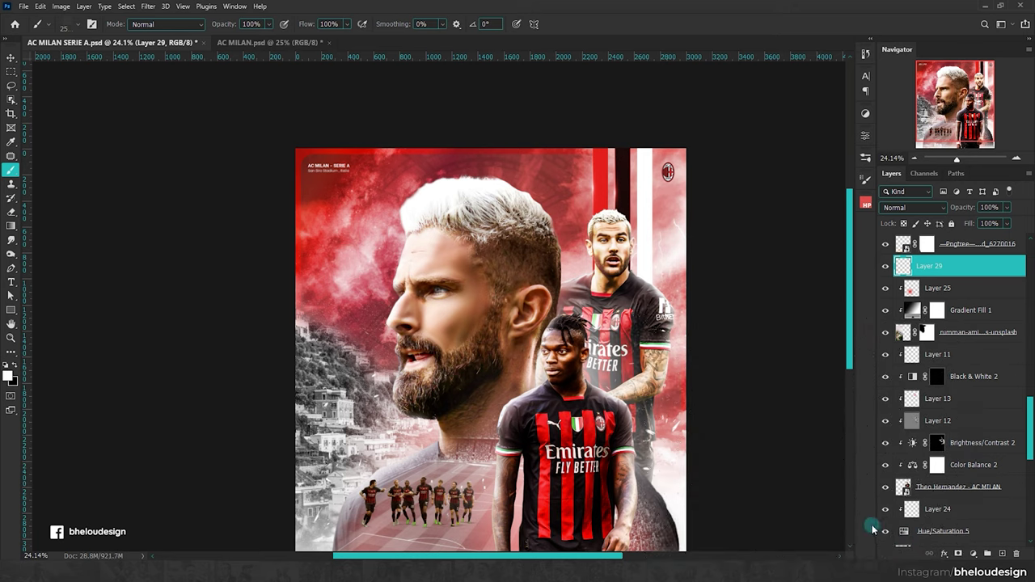
scroll(721, 276, "down", 2)
scroll(722, 277, "up", 2)
scroll(721, 276, "up", 2)
Step: Deselect Layer 29, return to the Brush Tool and collapse the Particles brush folder
key("v")
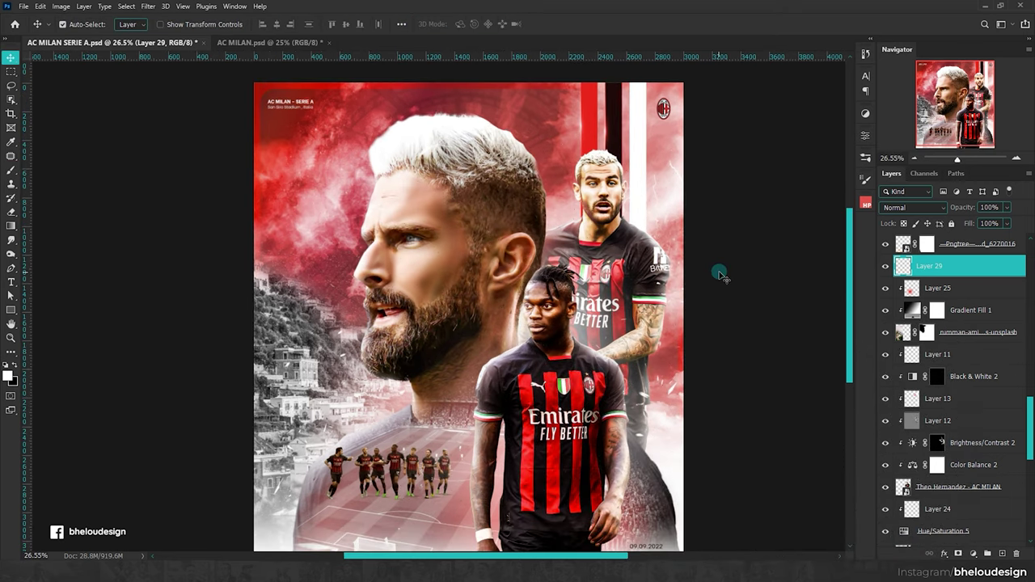
left_click(722, 276)
scroll(499, 227, "up", 1)
key("b")
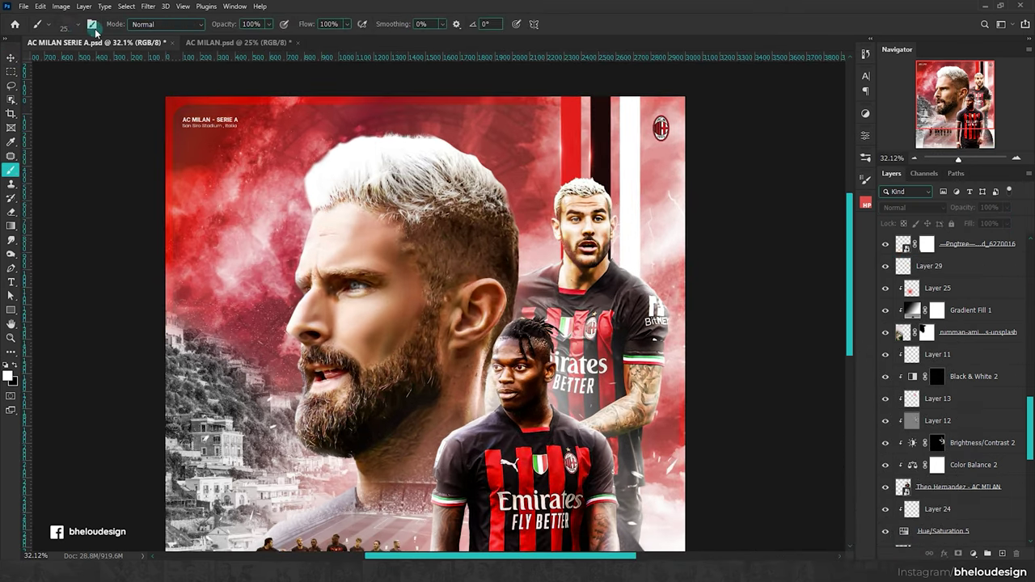
left_click(76, 28)
left_click(30, 201)
key("Escape")
scroll(421, 493, "down", 2)
scroll(421, 493, "up", 1)
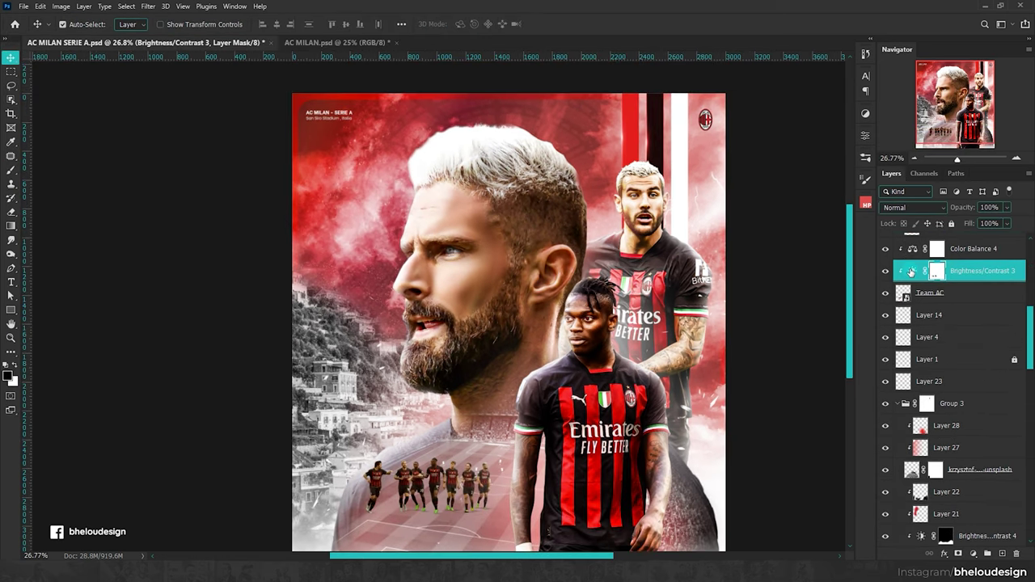
Step: Set Brightness/Contrast 3 to brightness 25, contrast 18 and invert its mask to black
double_click(911, 272)
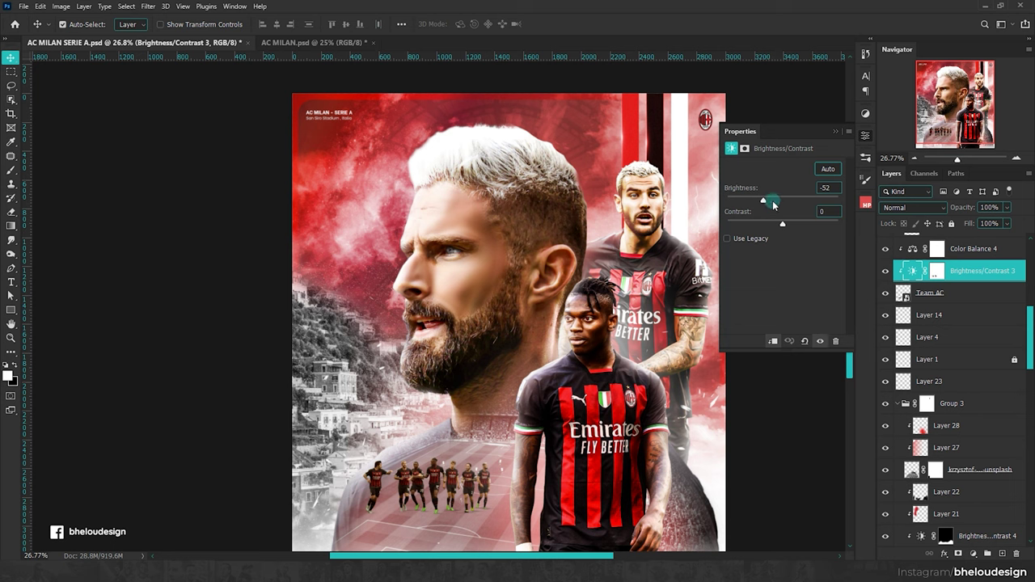
mouse_move(768, 203)
left_mouse_down()
mouse_move(810, 200)
mouse_move(793, 197)
left_mouse_up()
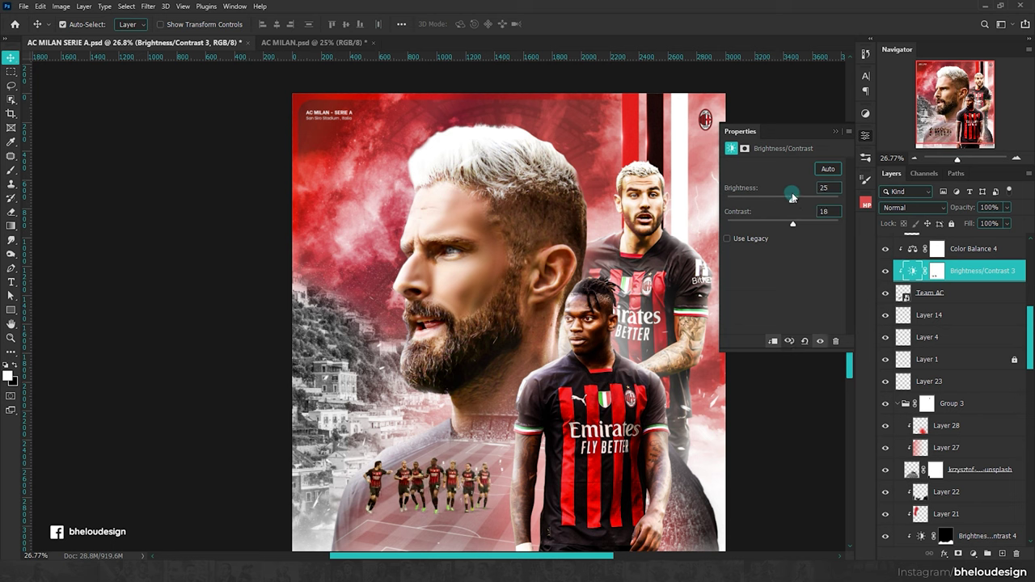
left_click(937, 271)
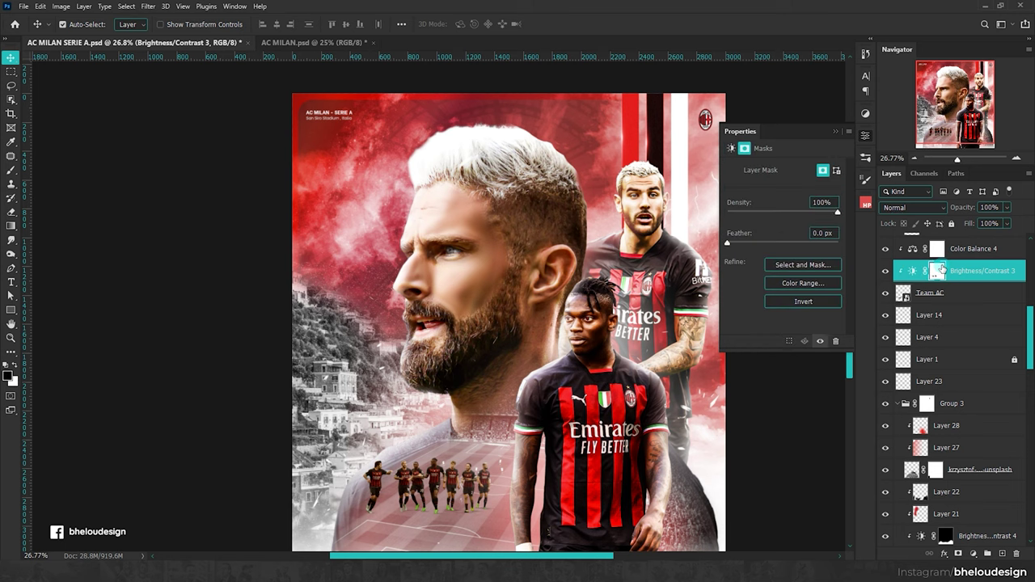
key("ctrl+i")
scroll(461, 433, "down", 2)
Step: Set the brush to 600 px and create the empty Layer 30 near the players
key("b")
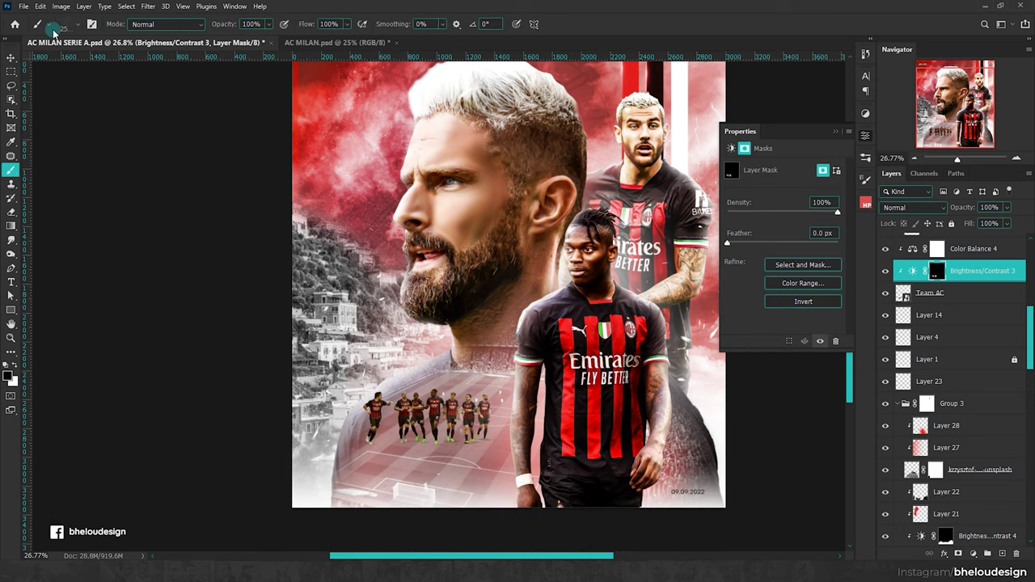
left_click(54, 31)
key("Return")
key("bracketleft")
key("bracketleft")
key("bracketleft")
scroll(488, 442, "up", 2)
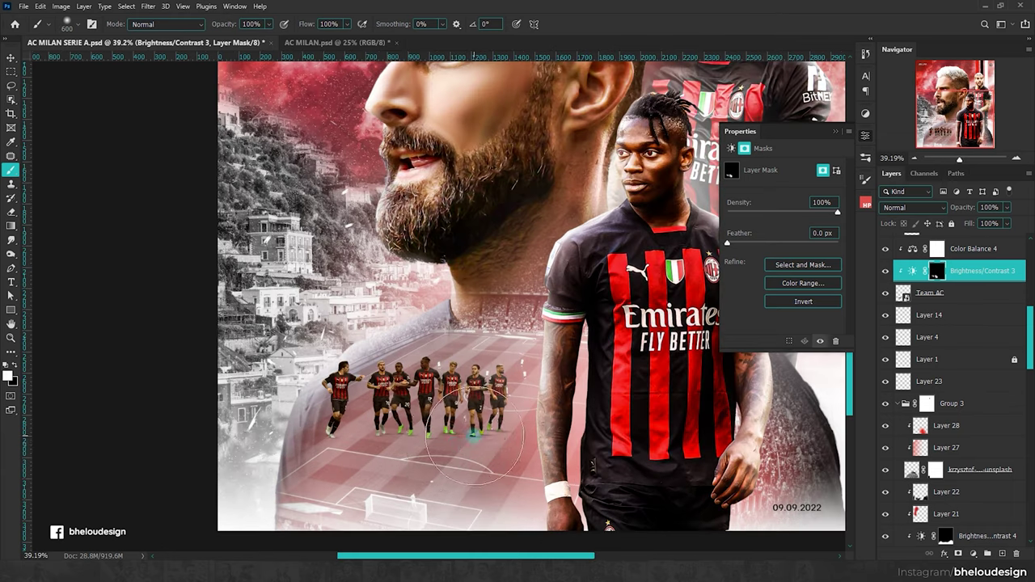
scroll(994, 308, "up", 1)
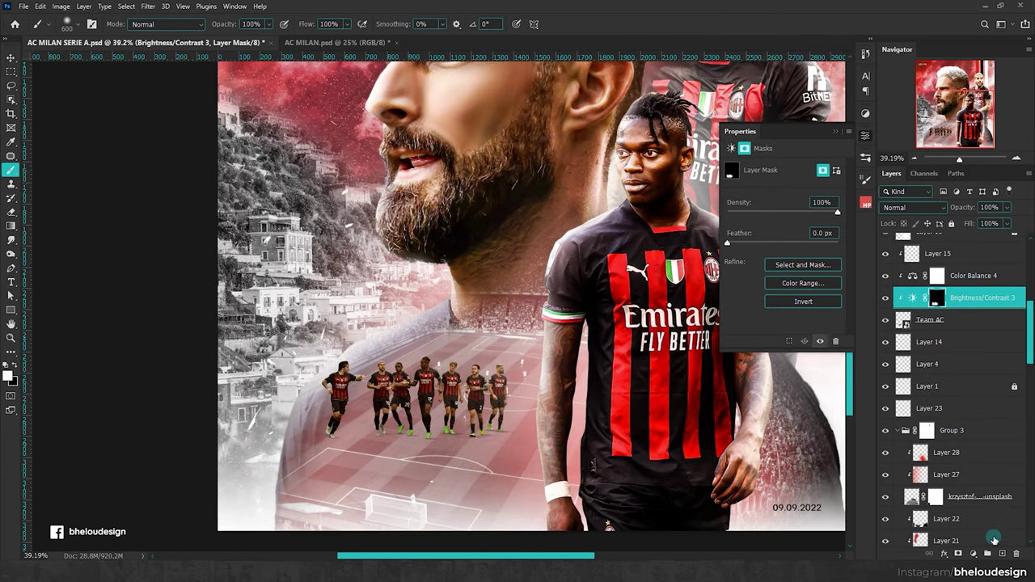
left_click(1002, 554)
left_click_drag(307, 353, 295, 353)
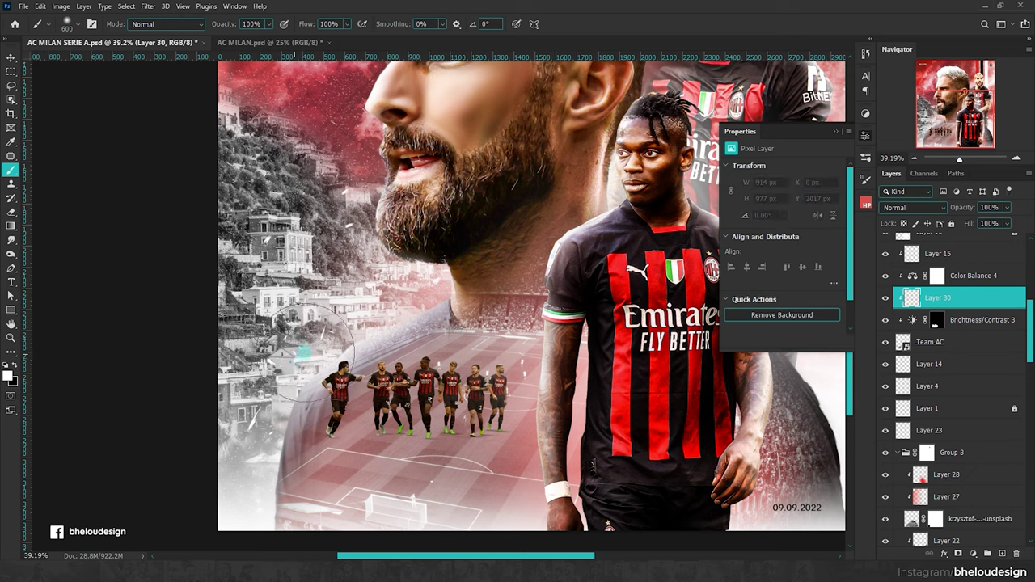
Step: Fill Layer 30 with 50% Gray and set its blend mode to Overlay
key("shift+F5")
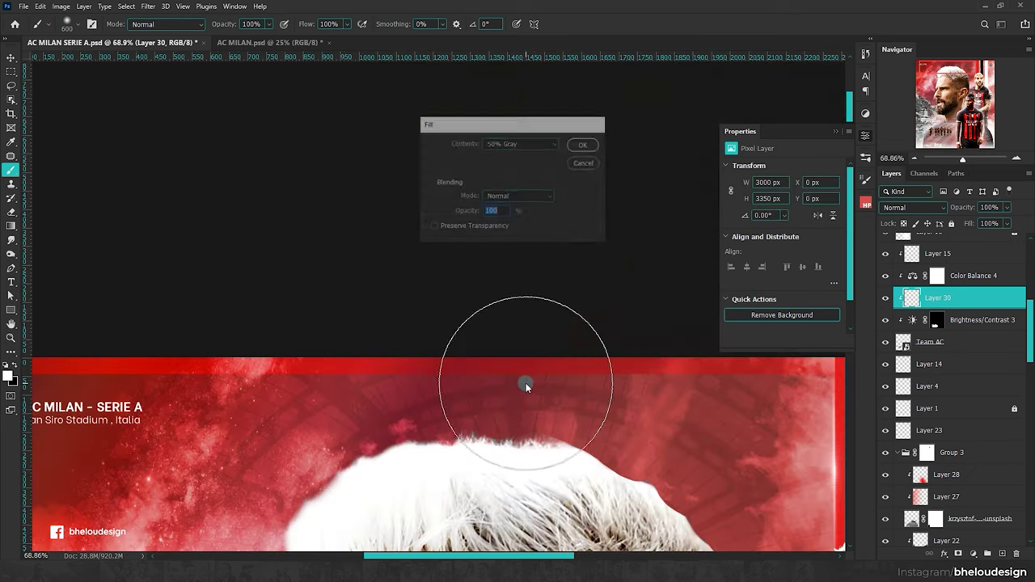
key("Return")
scroll(550, 178, "down", 3)
scroll(522, 459, "up", 5)
left_click(913, 207)
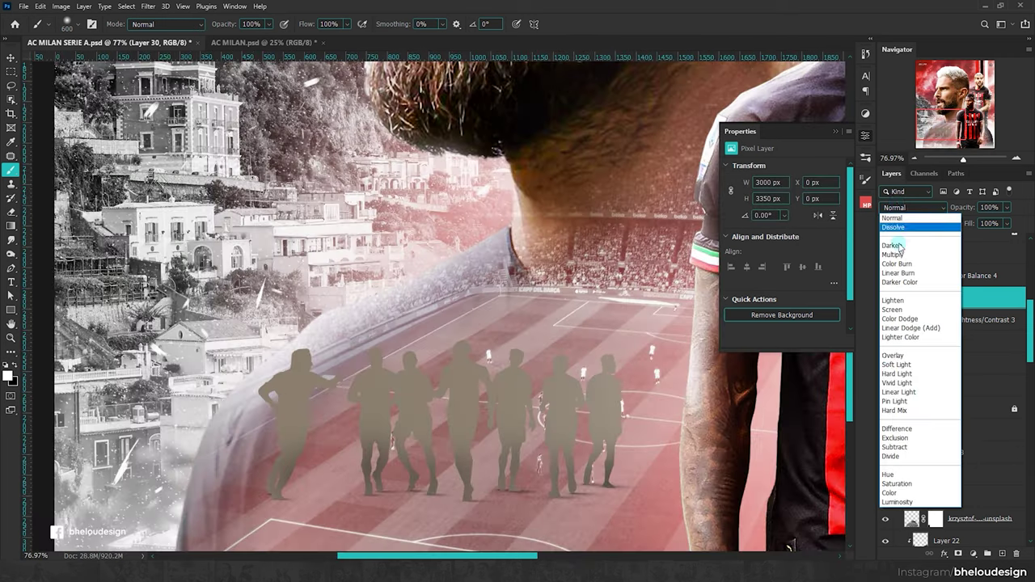
left_click(905, 354)
Step: Select the Dodge Tool at 30% midtone exposure and navigate to the small team players
left_click(16, 254)
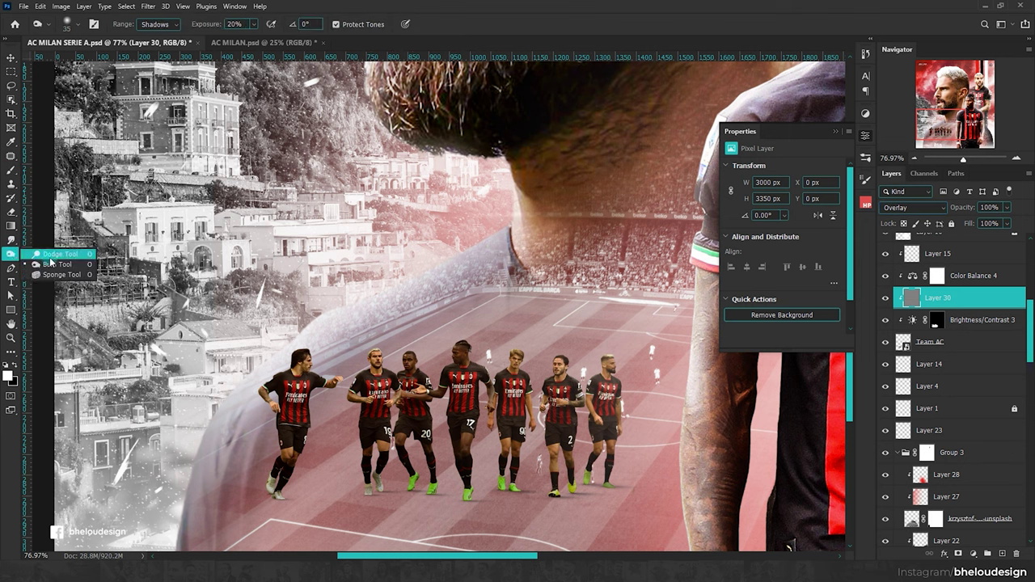
scroll(327, 355, "up", 2)
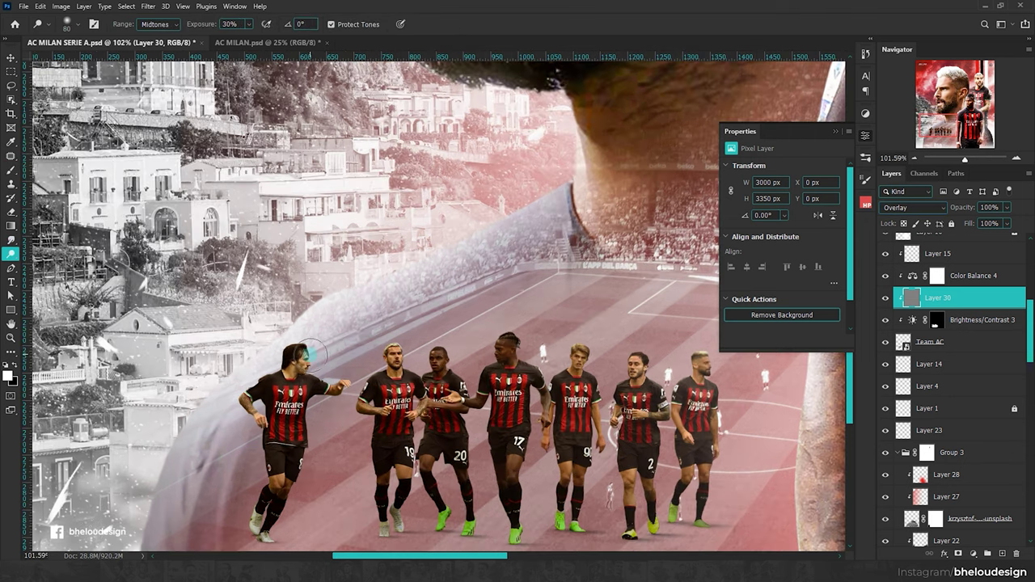
scroll(321, 370, "up", 2)
scroll(327, 275, "up", 2)
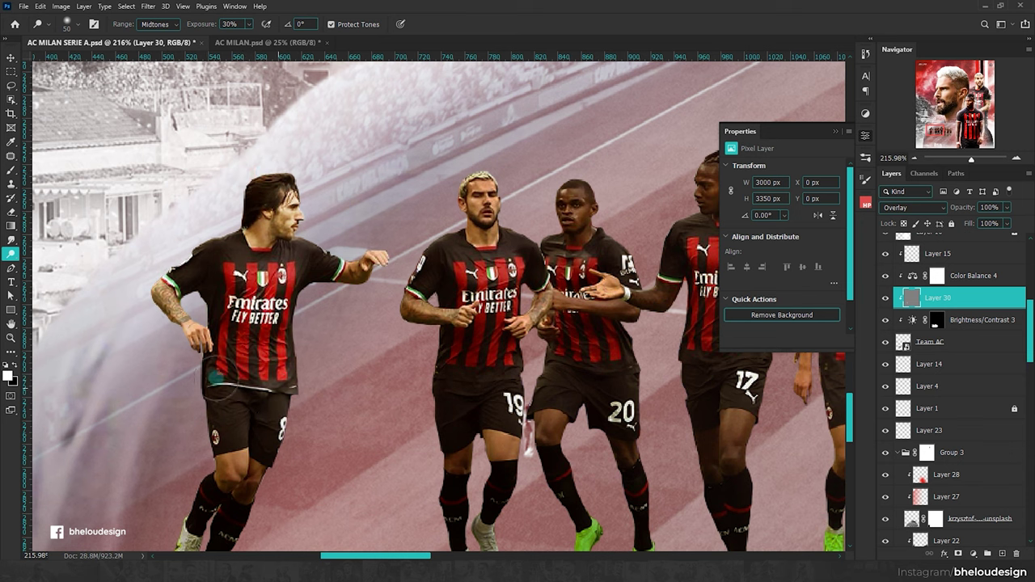
scroll(199, 489, "down", 1)
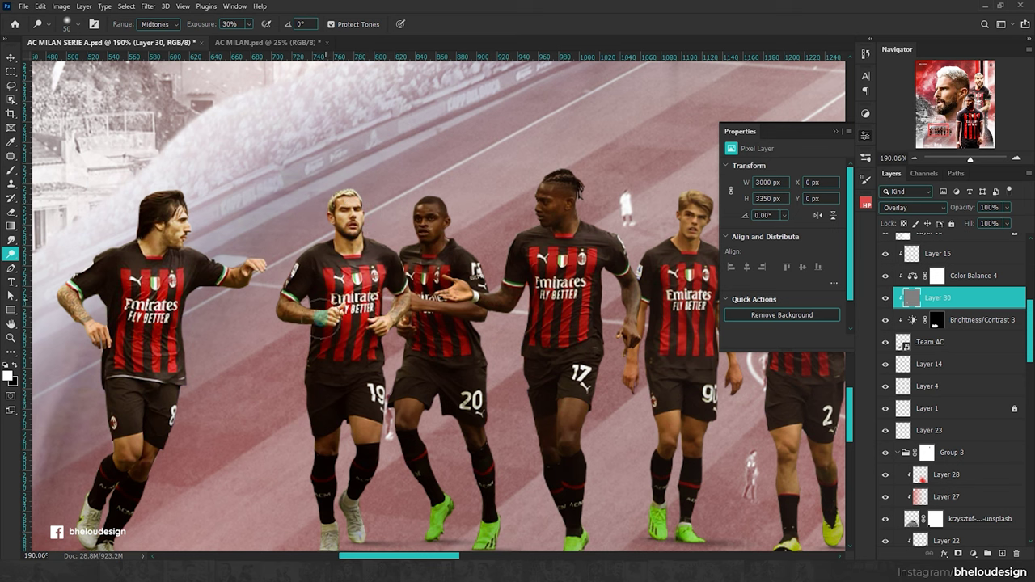
scroll(363, 469, "down", 1)
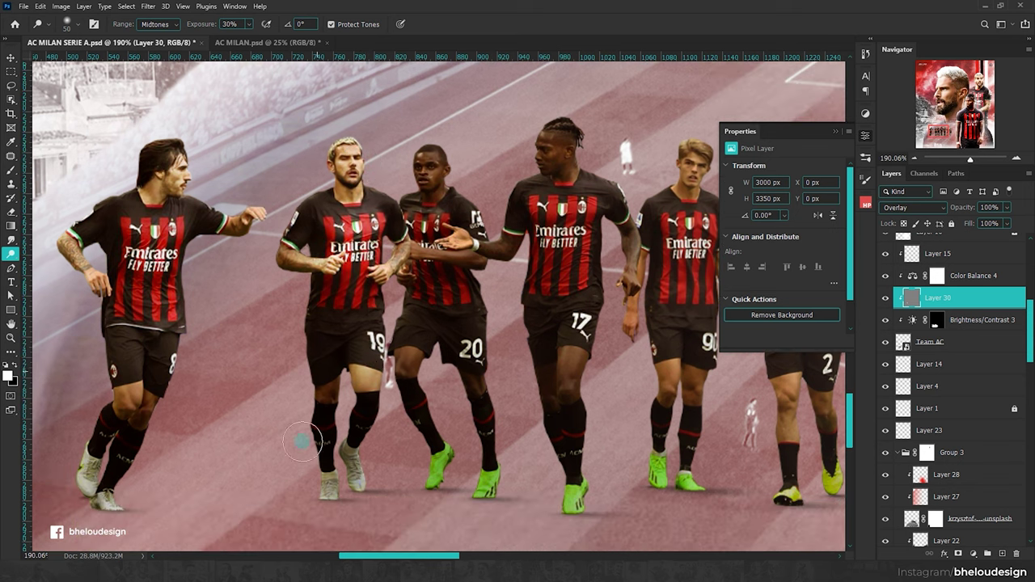
scroll(308, 391, "down", 1)
scroll(349, 170, "up", 1)
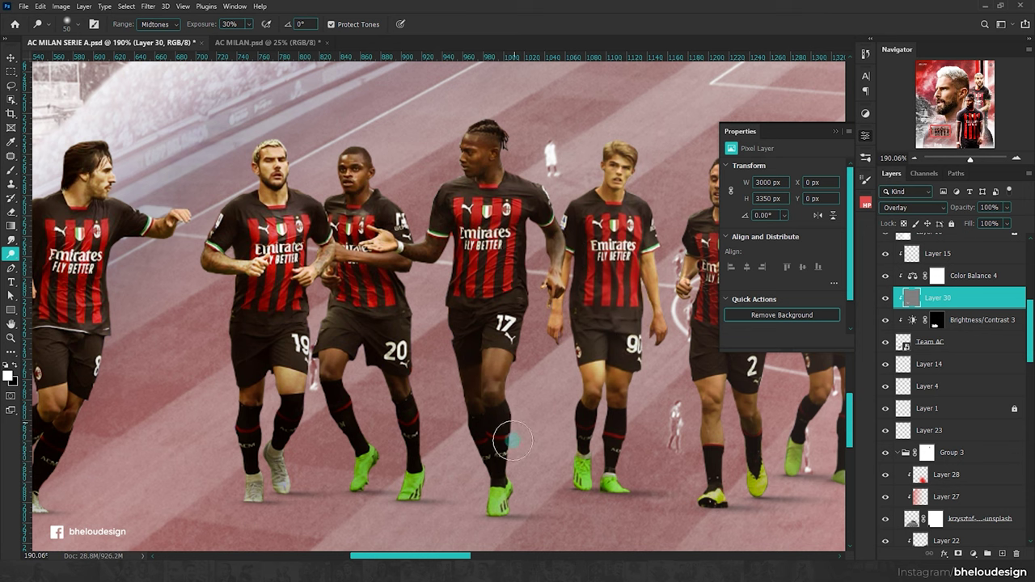
scroll(504, 439, "down", 5)
scroll(296, 234, "up", 5)
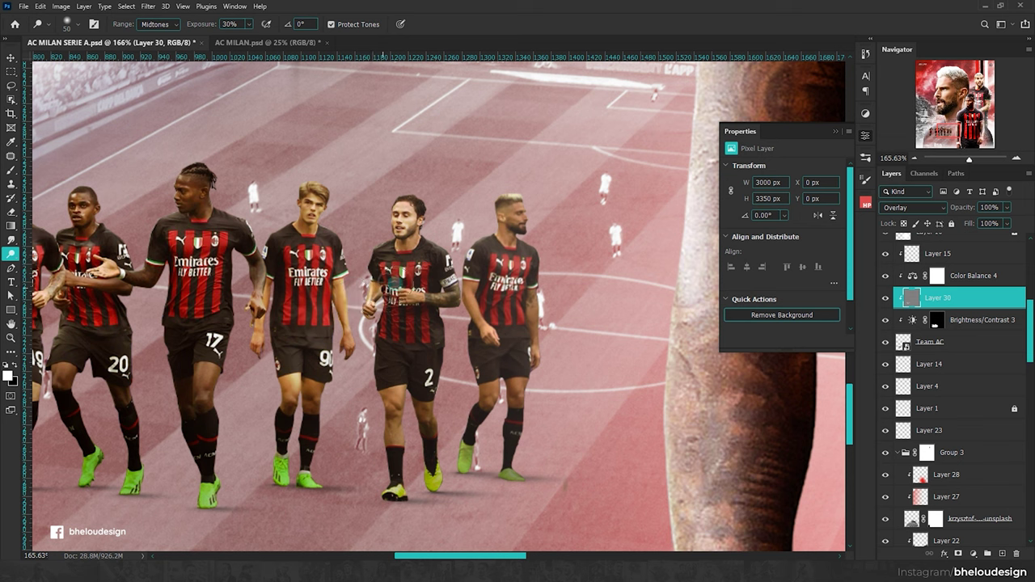
Step: Dodge a player's leg and the right player's arm, then return to the Move Tool
left_click_drag(395, 354, 380, 453)
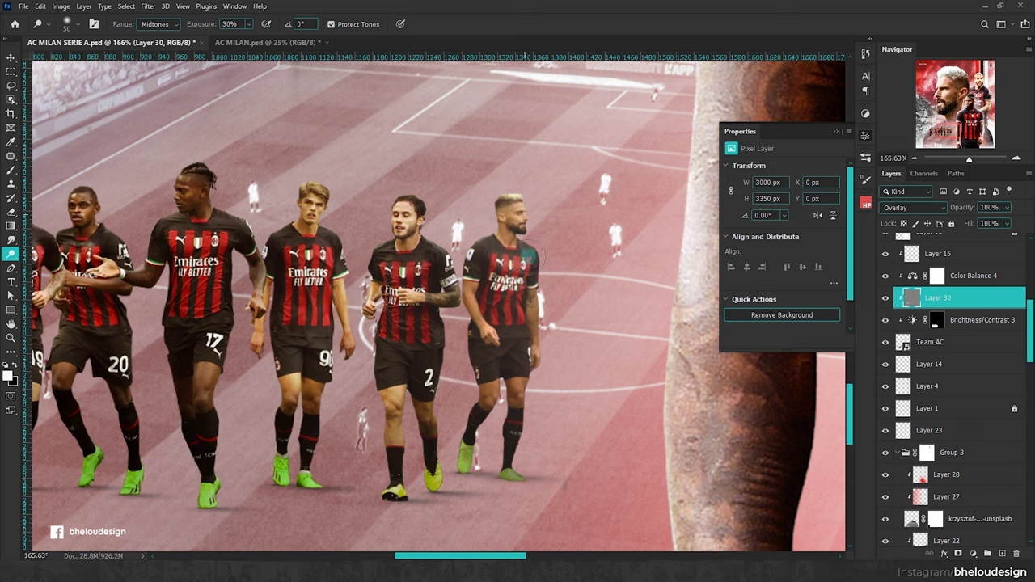
left_click_drag(526, 202, 536, 398)
scroll(564, 328, "down", 10)
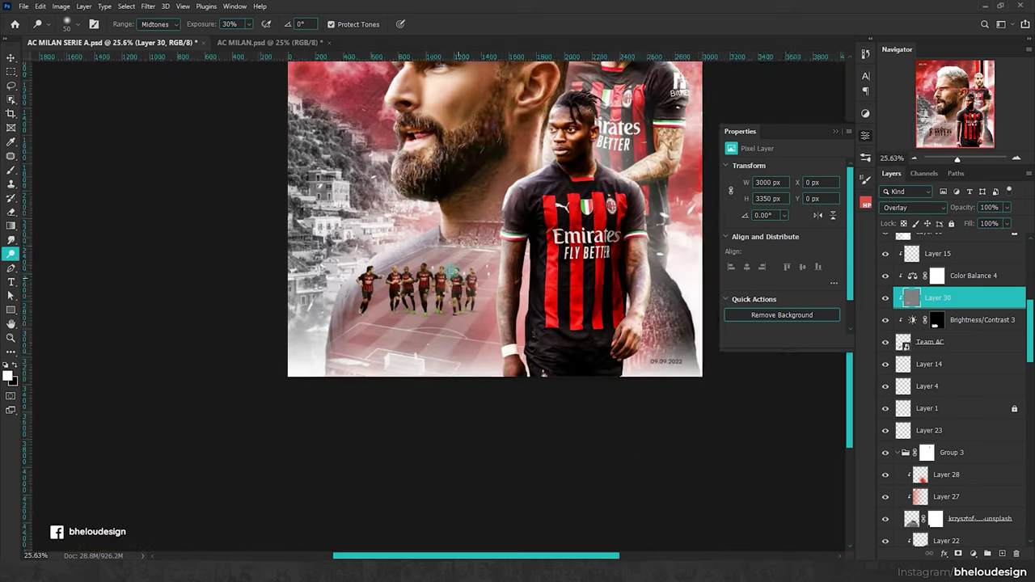
key("v")
scroll(490, 321, "up", 2)
scroll(490, 320, "down", 1)
scroll(963, 279, "up", 3)
scroll(957, 258, "up", 4)
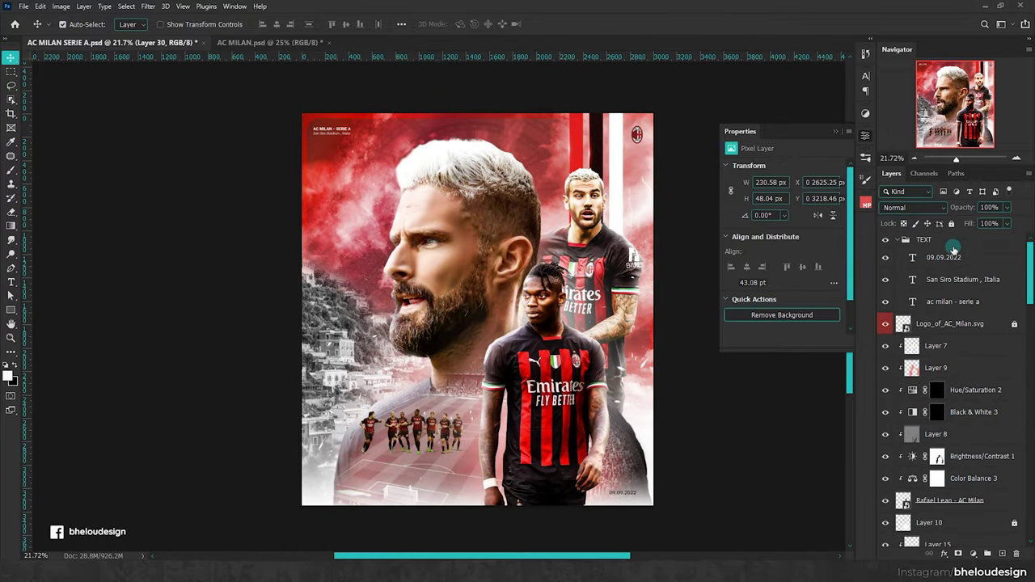
Step: Add Gradient Map 1 using the blue-red-yellow gradient preset
left_click(923, 239)
left_click(973, 553)
left_click(983, 537)
left_click(781, 170)
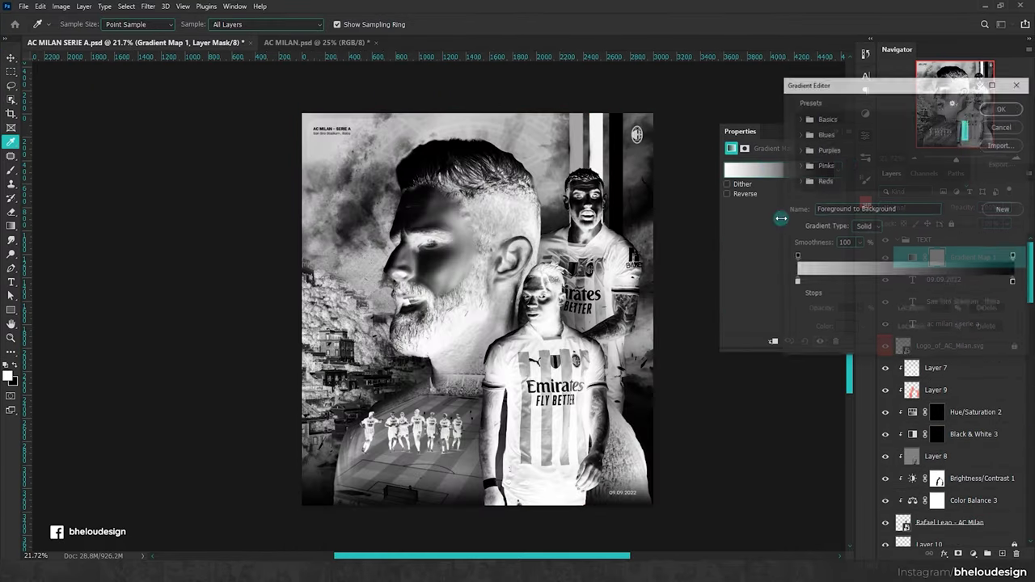
scroll(841, 161, "down", 3)
left_click(800, 134)
scroll(912, 153, "down", 2)
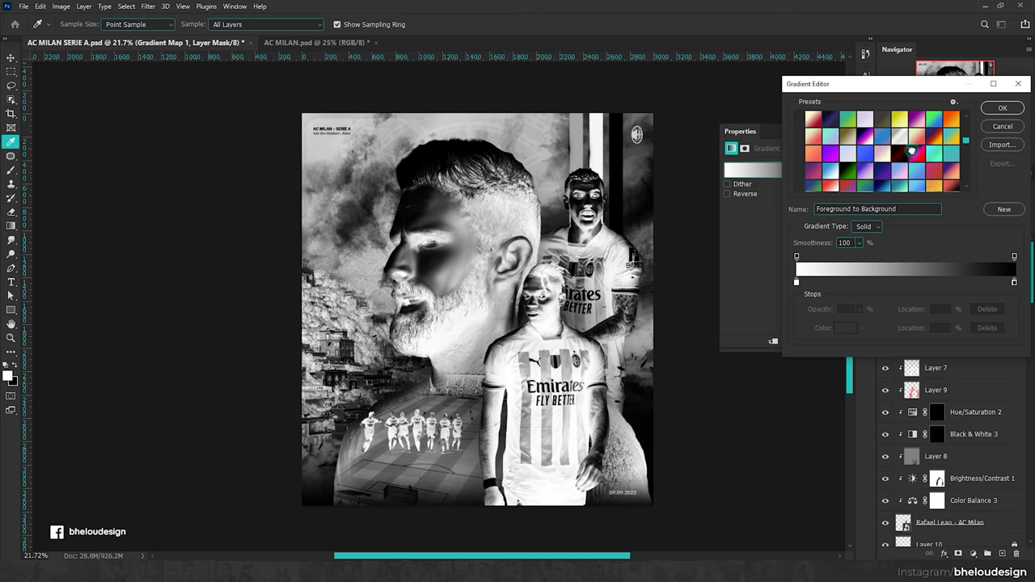
left_click(931, 144)
left_click(1003, 110)
Step: Adjust the gradient map's blending options to keep it off the darkest tones
left_click(914, 207)
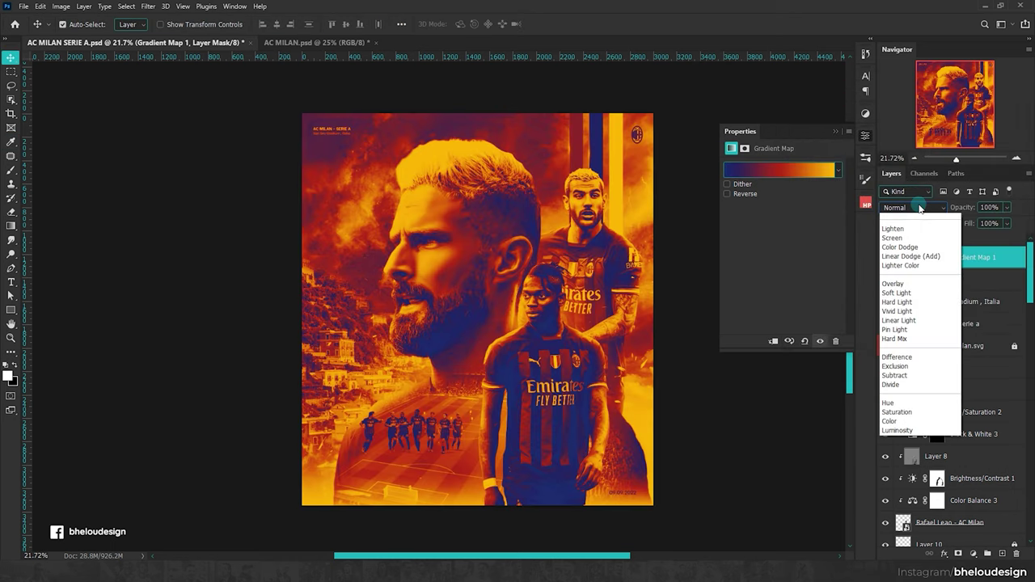
right_click(978, 257)
left_click(873, 121)
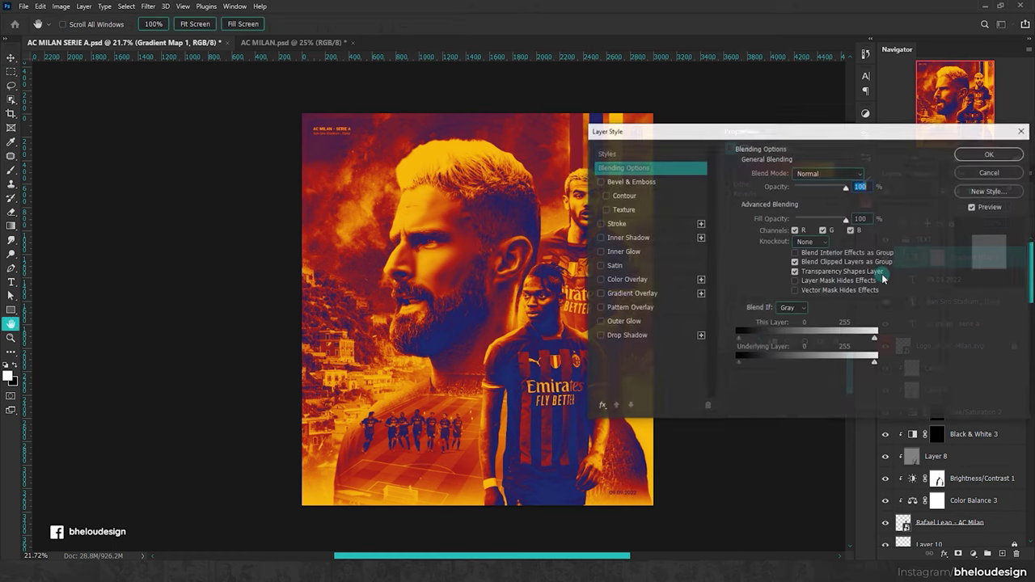
mouse_move(749, 338)
left_mouse_down()
mouse_move(785, 338)
mouse_move(736, 338)
mouse_move(769, 362)
left_mouse_up()
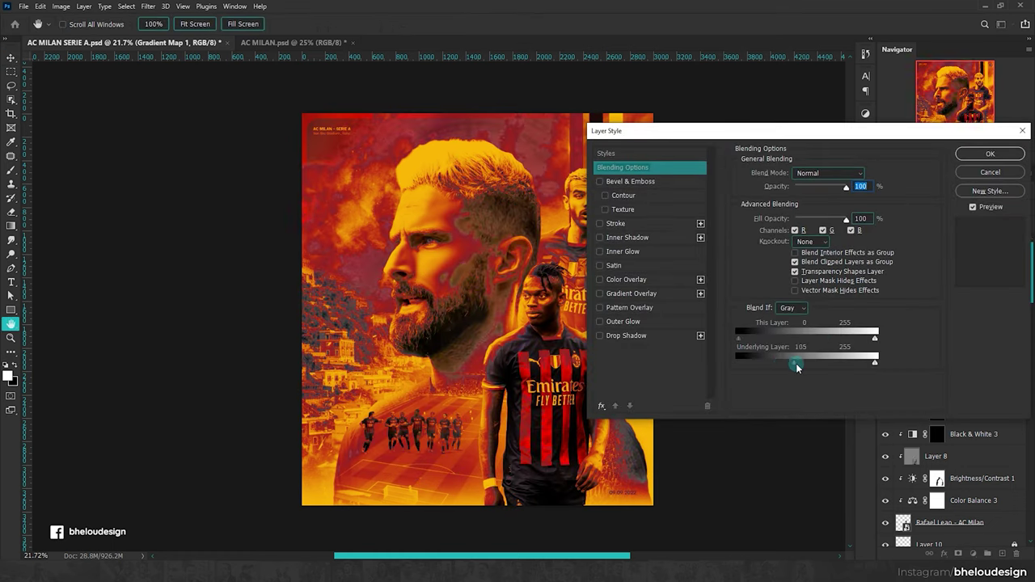
left_click(983, 154)
Step: Set Gradient Map 1 to Soft Light blending at 69% opacity
left_click(912, 207)
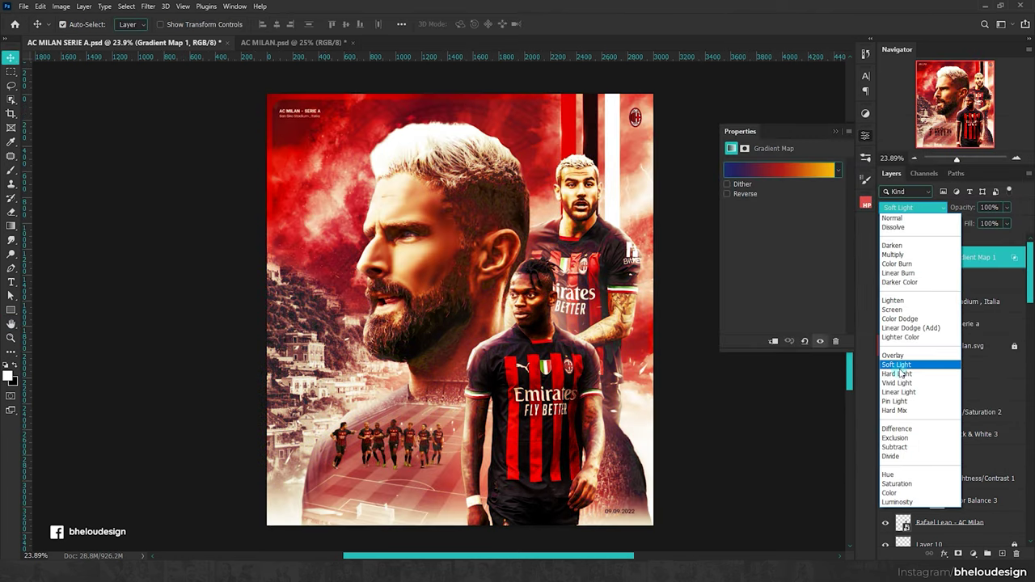
left_click(896, 365)
mouse_move(930, 220)
left_mouse_down()
mouse_move(880, 223)
mouse_move(904, 218)
left_mouse_up()
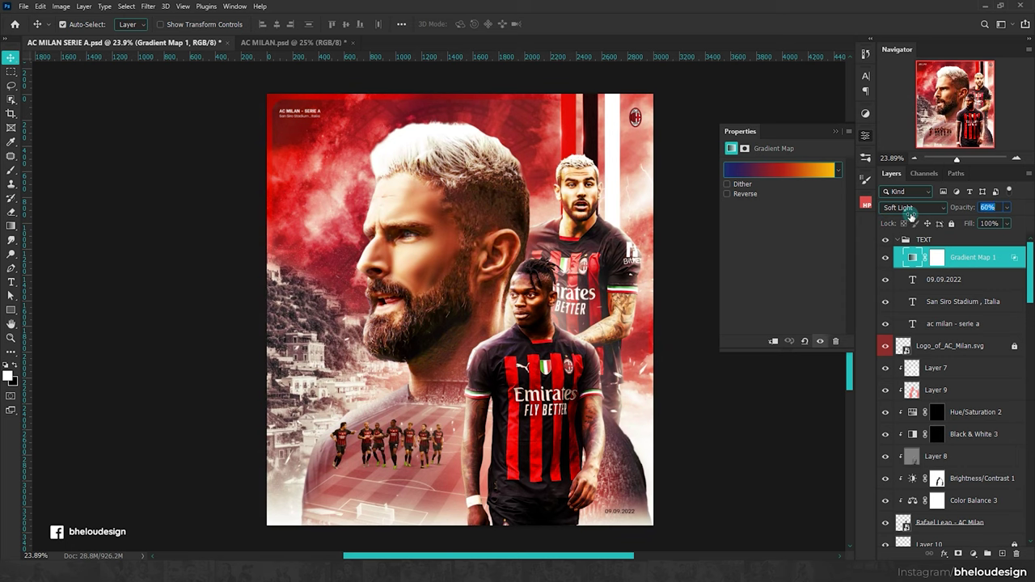
left_click(740, 405)
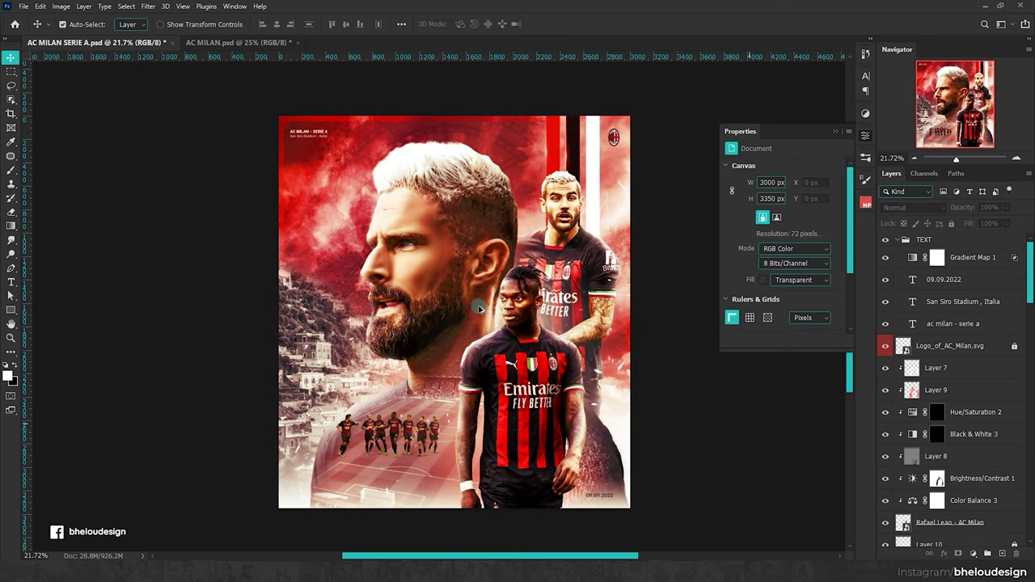
left_click(964, 259)
left_click(987, 554)
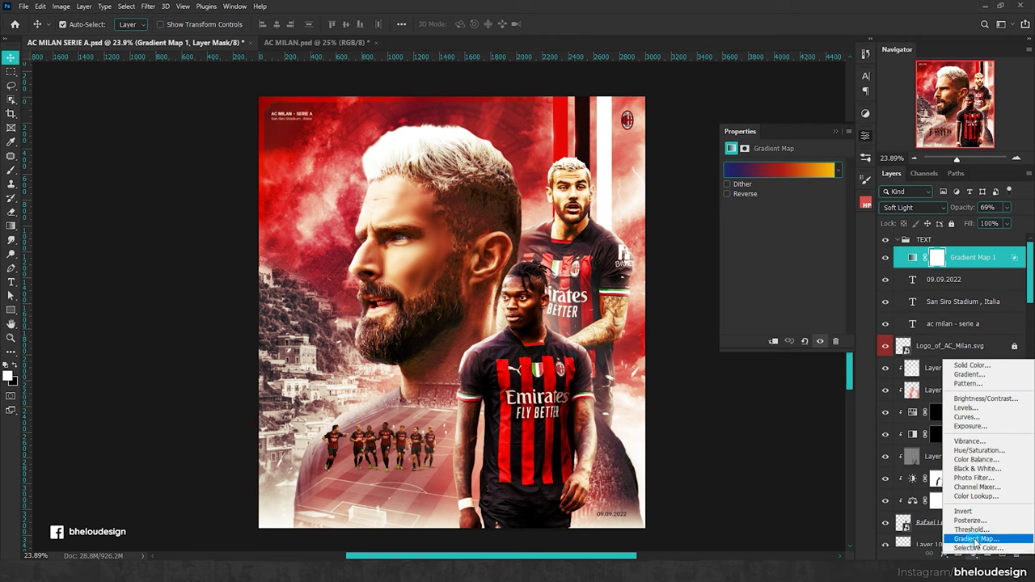
Step: Set the new gradient map to Overlay and try the Crimson Tide gradient preset
left_click(753, 170)
left_click(1014, 112)
left_click(906, 207)
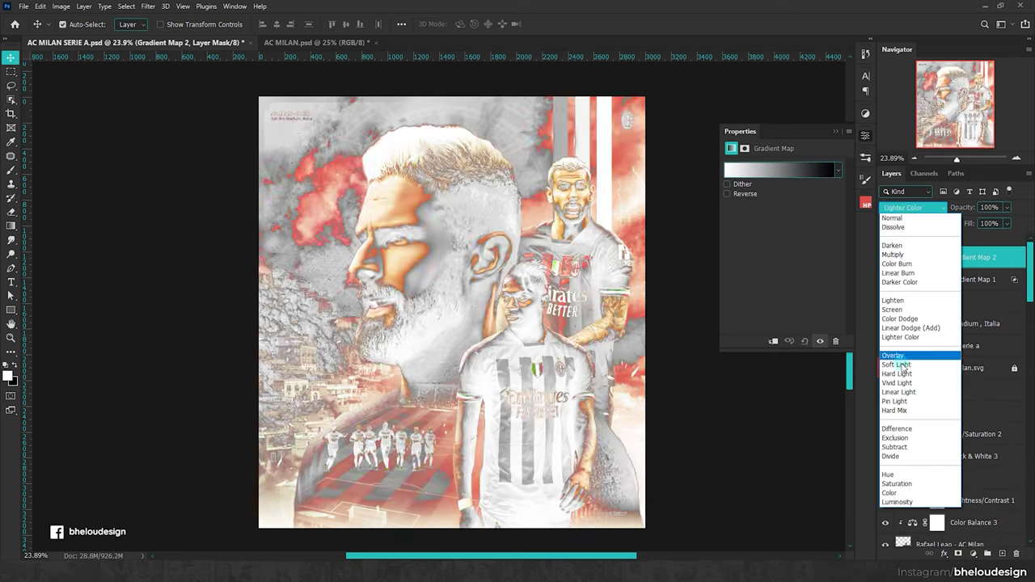
left_click(900, 358)
left_click(752, 170)
scroll(820, 154, "down", 3)
scroll(819, 154, "down", 3)
left_click(802, 141)
left_click(819, 159)
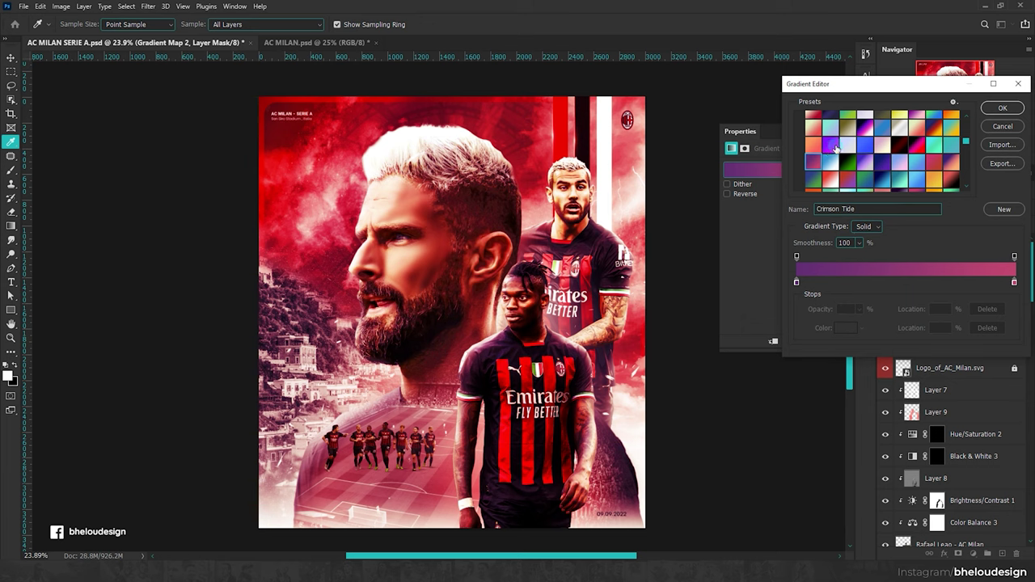
Step: Compare Purpink, Clot, Crimson Tide and other presets, settling on the purple-orange Relay gradient
left_click(835, 145)
left_click(865, 164)
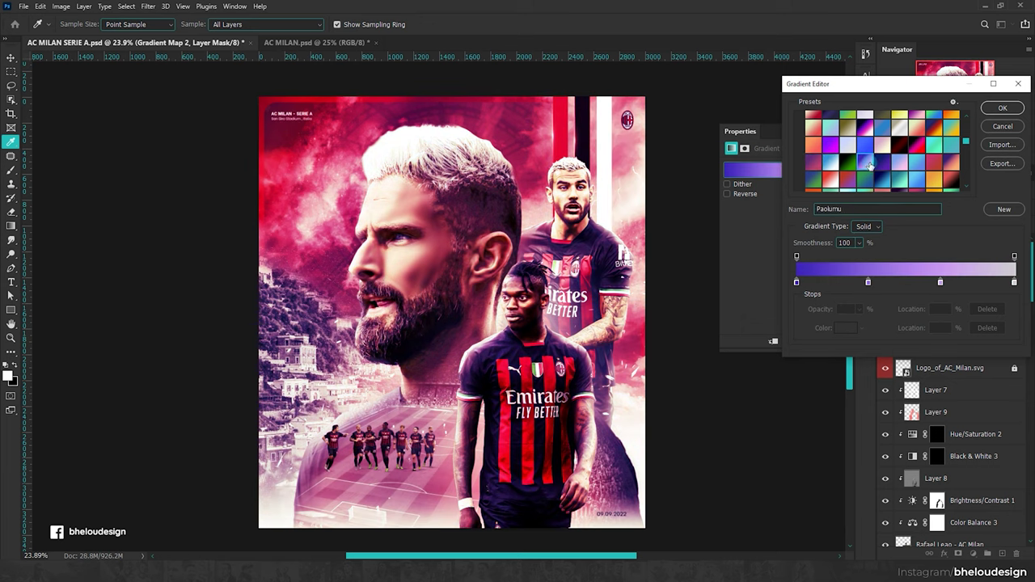
left_click(900, 162)
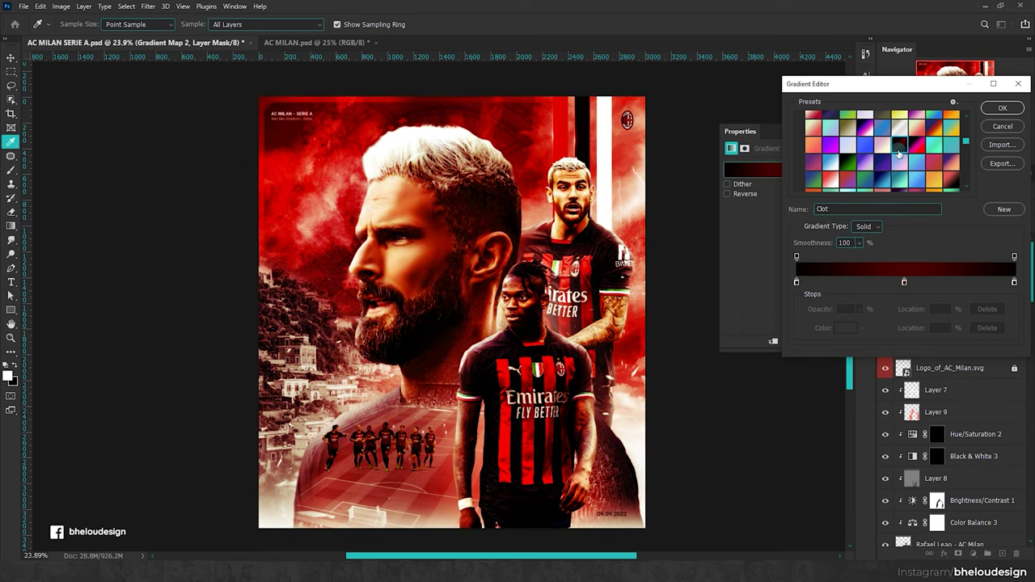
left_click(830, 147)
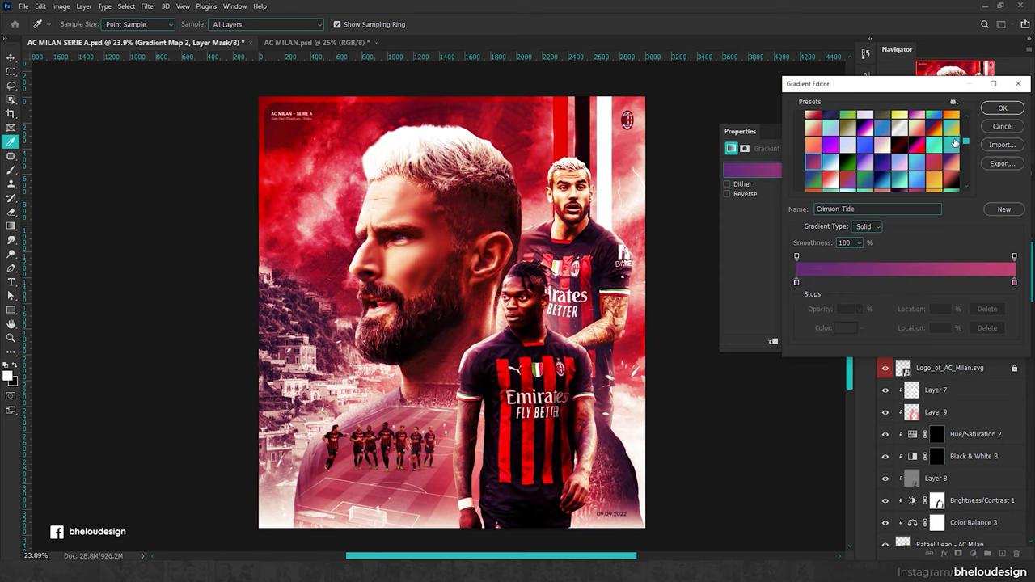
left_click(954, 164)
left_click(854, 165)
left_click(817, 161)
left_click(810, 164)
left_click(947, 160)
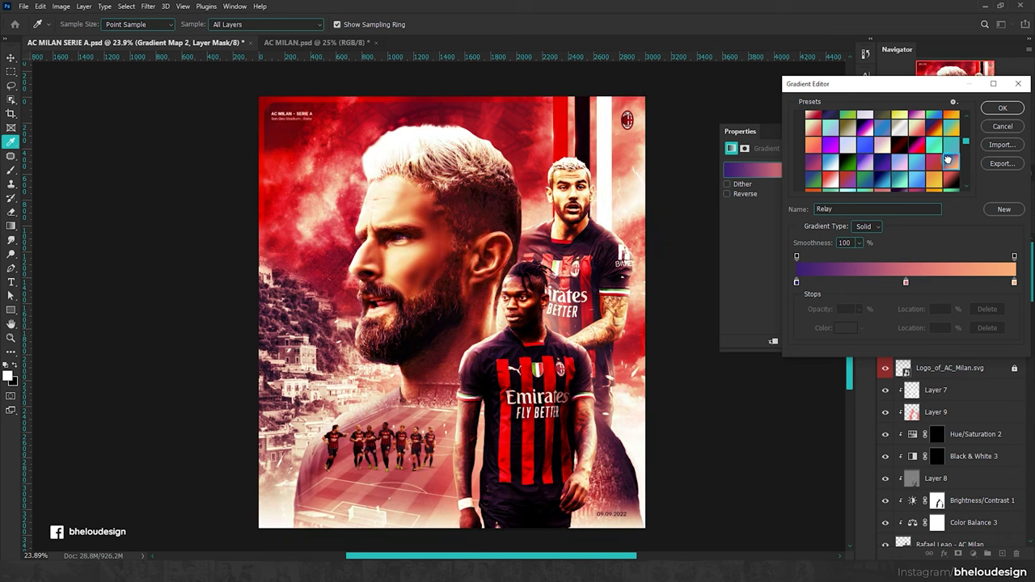
scroll(934, 162, "down", 2)
left_click(941, 156)
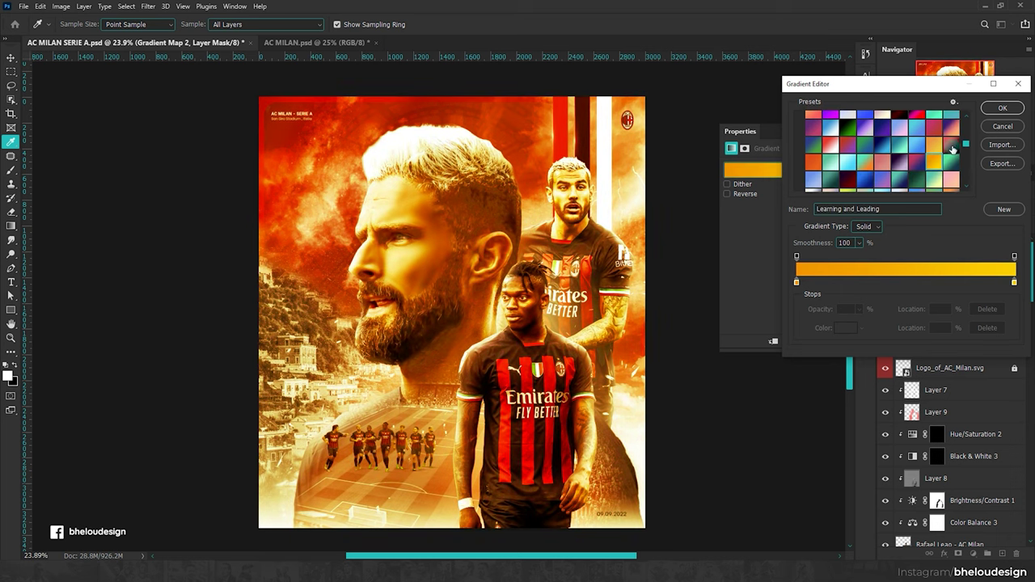
left_click(960, 121)
left_click(1003, 108)
Step: Set Gradient Map 2 to Overlay at 40% and lower Gradient Map 1 to 56%
left_click(912, 208)
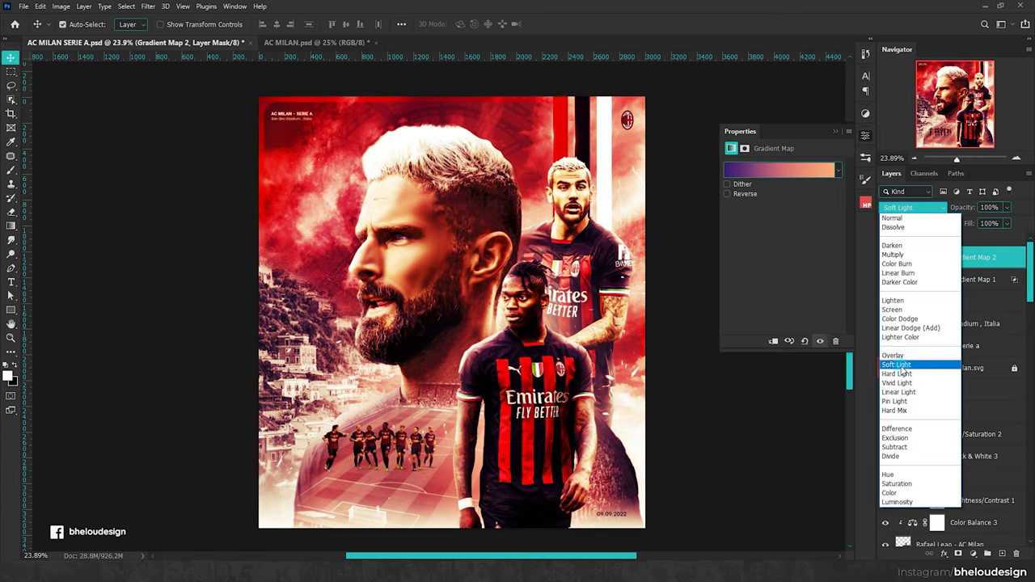
left_click(903, 359)
left_click_drag(959, 209, 878, 219)
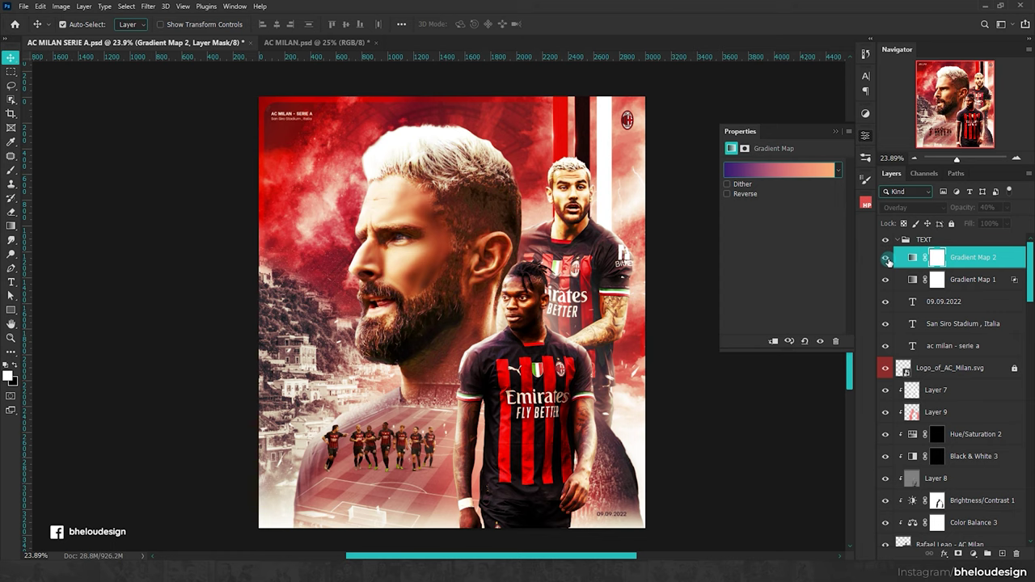
scroll(724, 283, "down", 1)
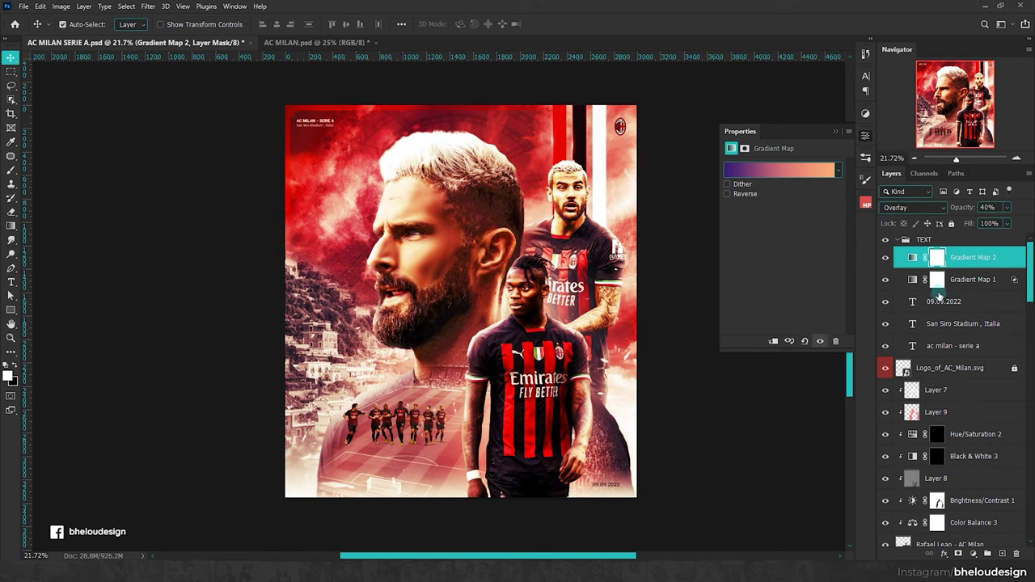
left_click(904, 283)
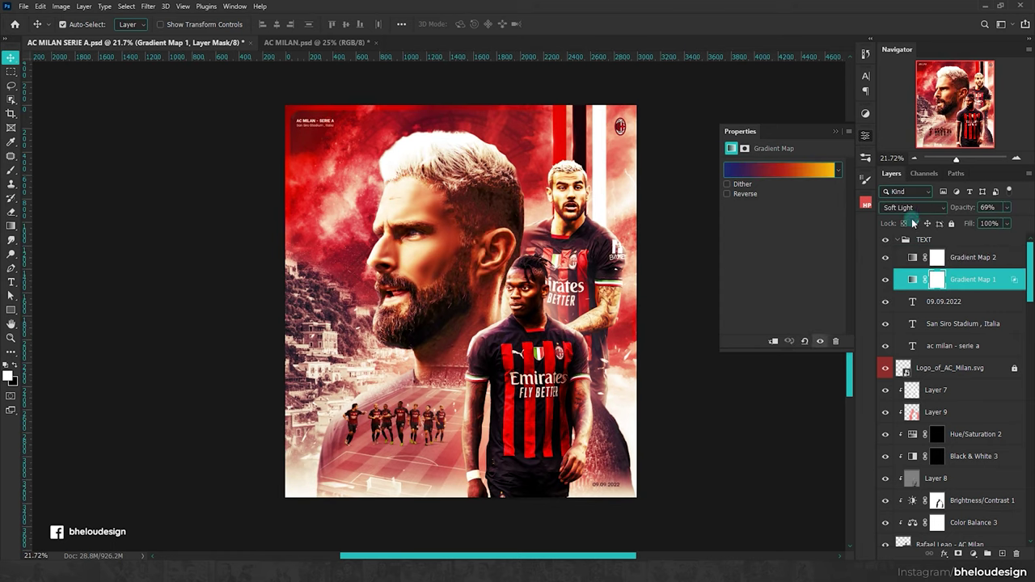
left_click_drag(963, 210, 930, 210)
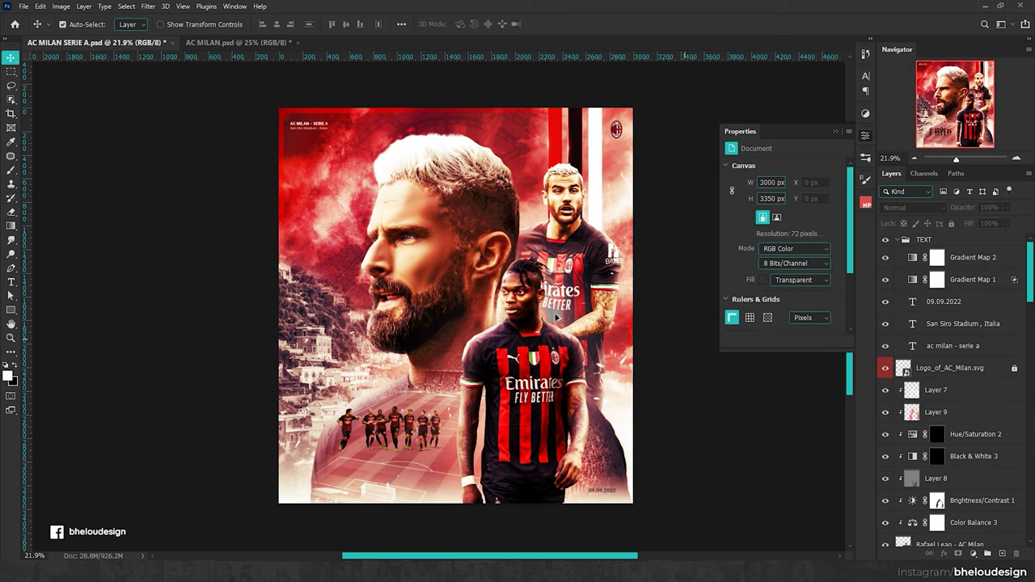
scroll(557, 318, "up", 2)
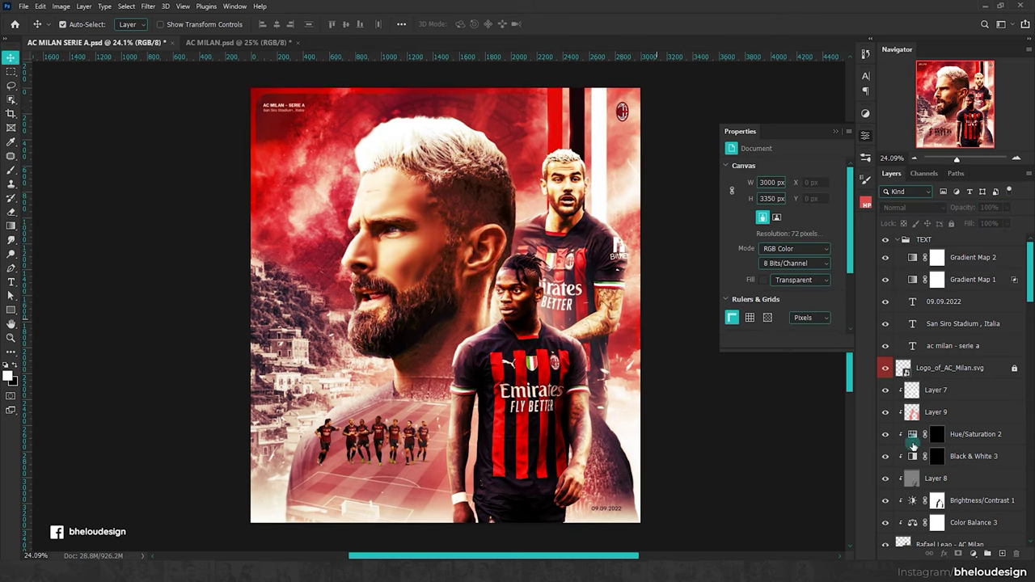
left_click(969, 259)
left_click(972, 555)
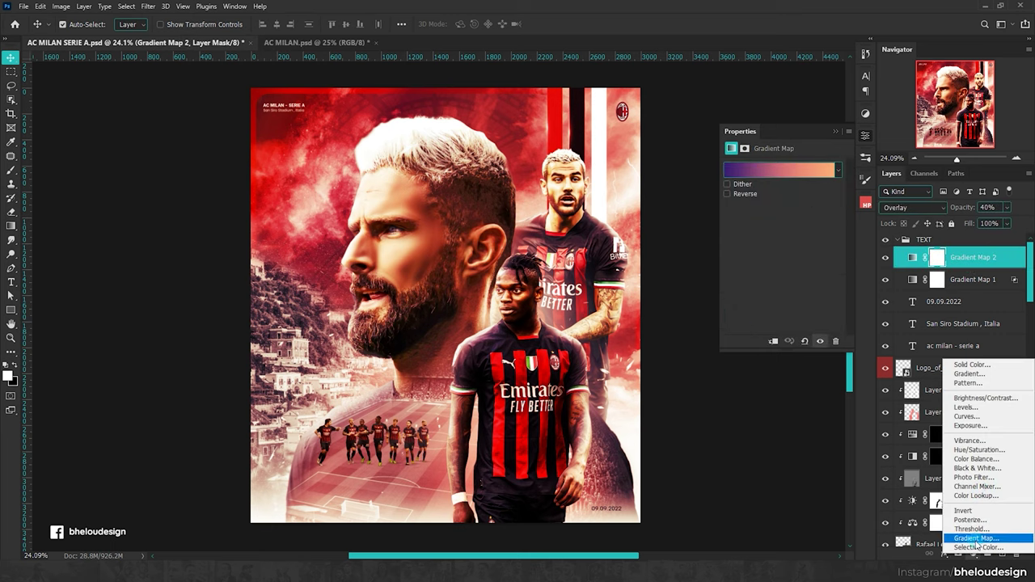
Step: Add Selective Color: Reds Magenta +17, Yellow +8; Neutrals Magenta -7, Yellow +1, Black -5
left_click(963, 536)
left_click_drag(782, 233, 794, 236)
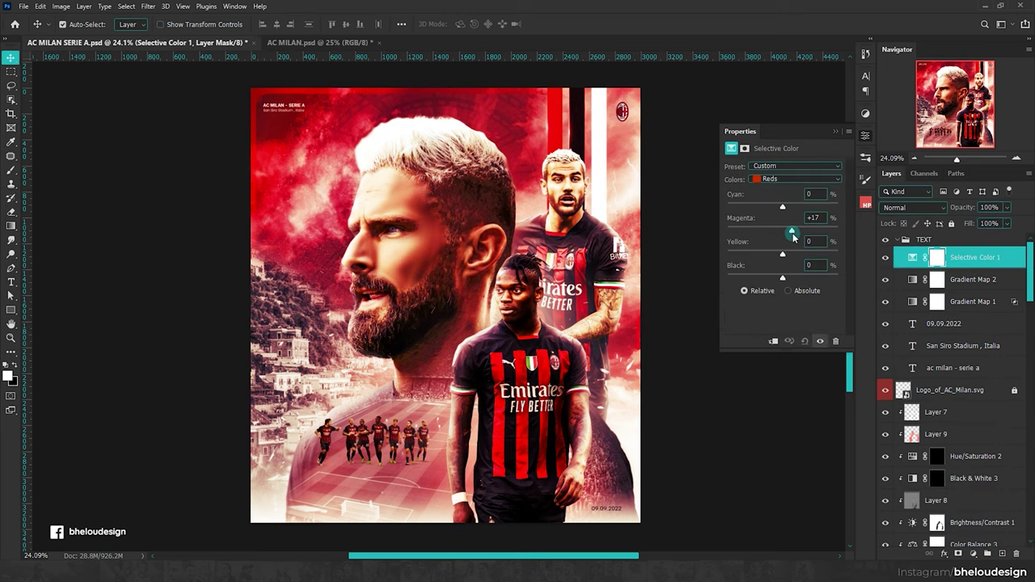
left_click_drag(782, 254, 786, 282)
left_click(788, 179)
left_click(778, 260)
left_click_drag(778, 232, 781, 228)
left_click_drag(781, 283, 778, 281)
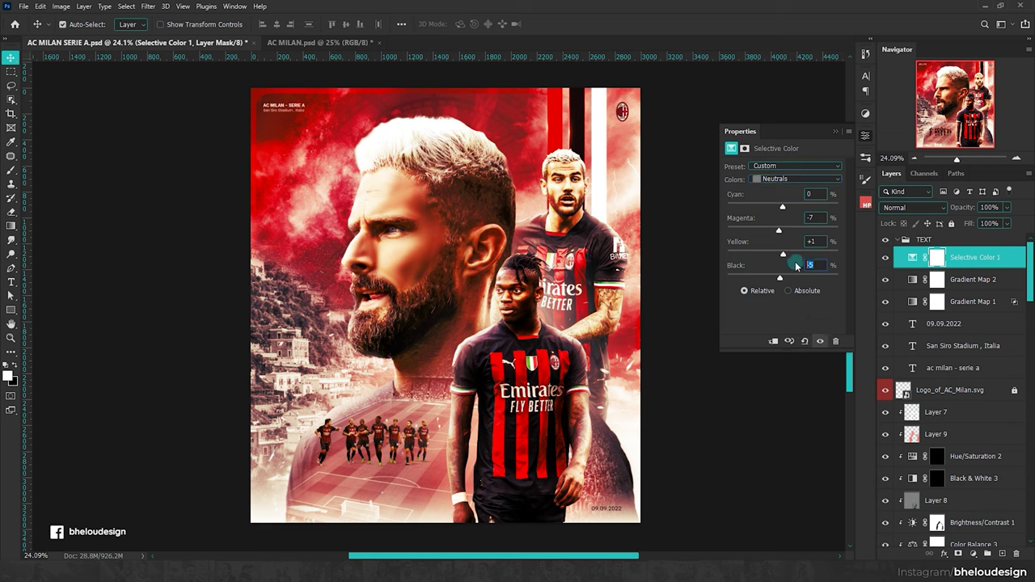
Step: Collapse the properties panel, preview the Selective Color layer's opacity, then select Gradient Map 2
left_click(836, 133)
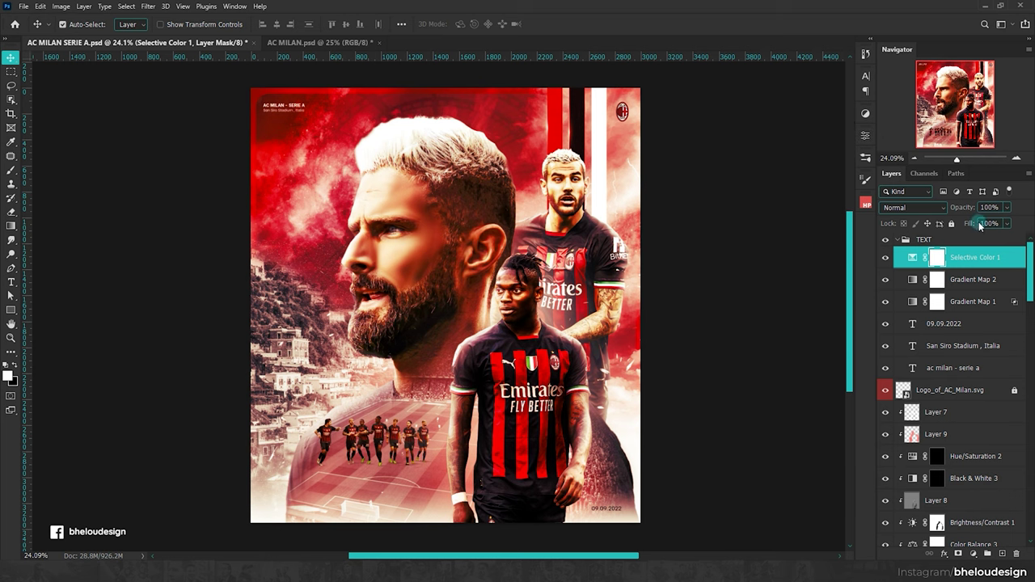
left_click(976, 241)
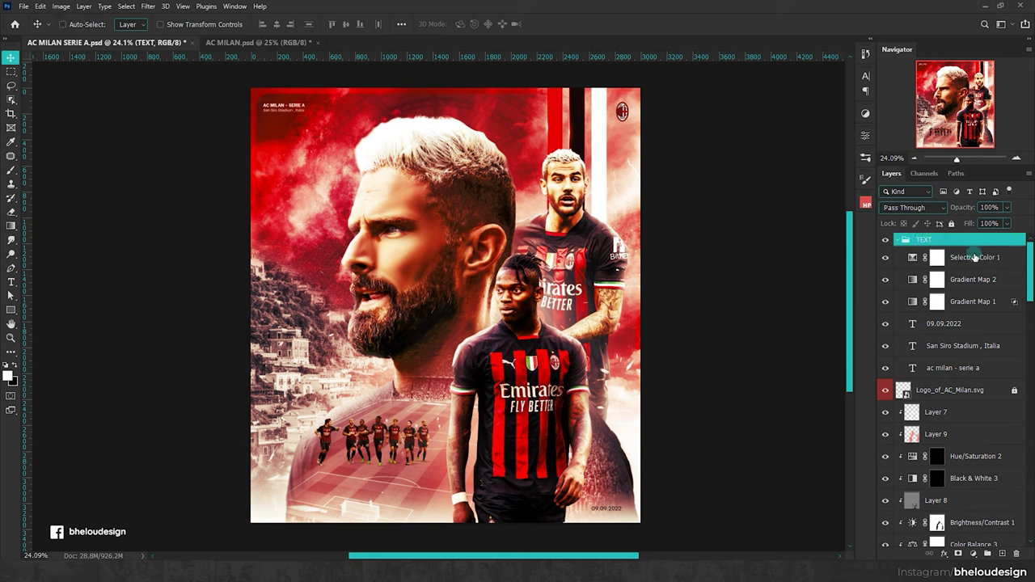
left_click(976, 257)
left_click_drag(961, 207, 1013, 217)
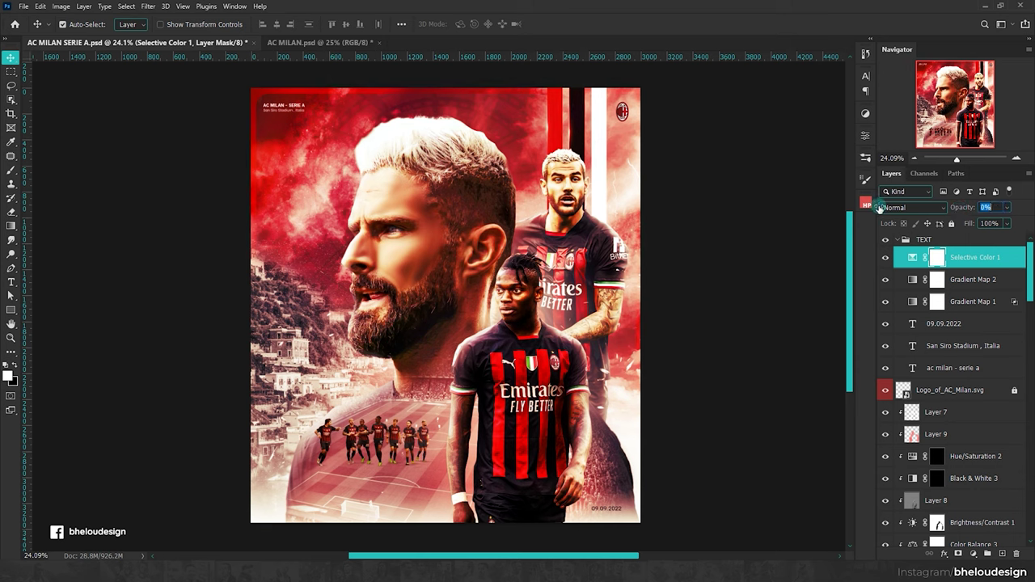
left_click(981, 278)
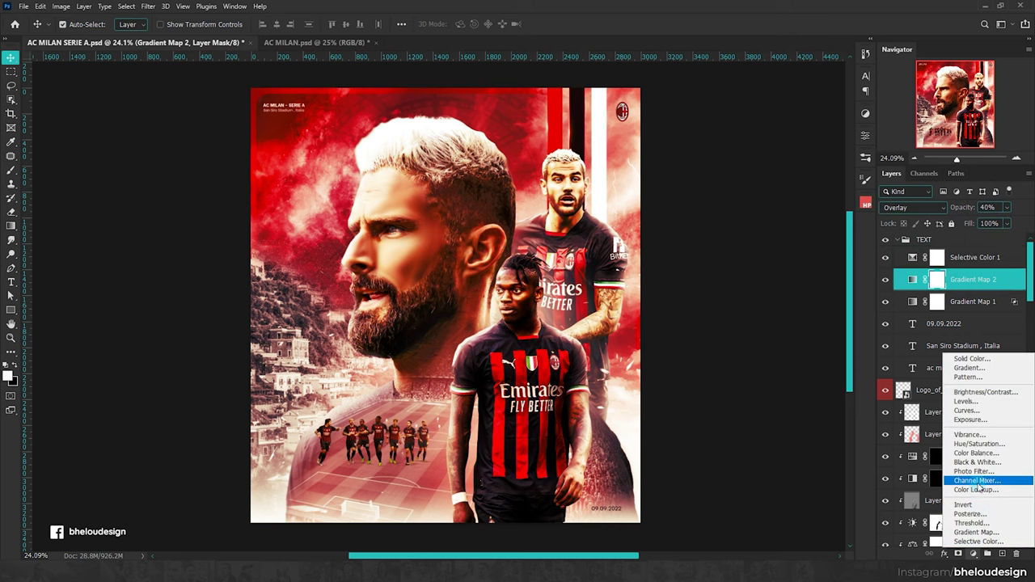
Step: Add a Color Lookup layer and try the Milan, Fuji F125 Kodak 2395 and Kodak 5218 LUT looks
left_click(976, 489)
left_click(808, 167)
left_click(812, 224)
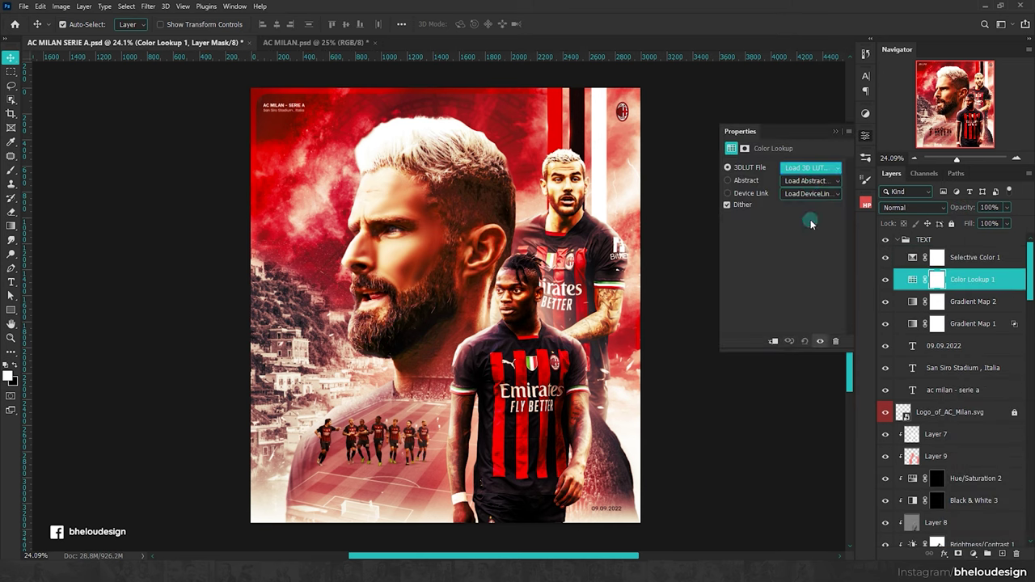
left_click(809, 167)
left_click(813, 456)
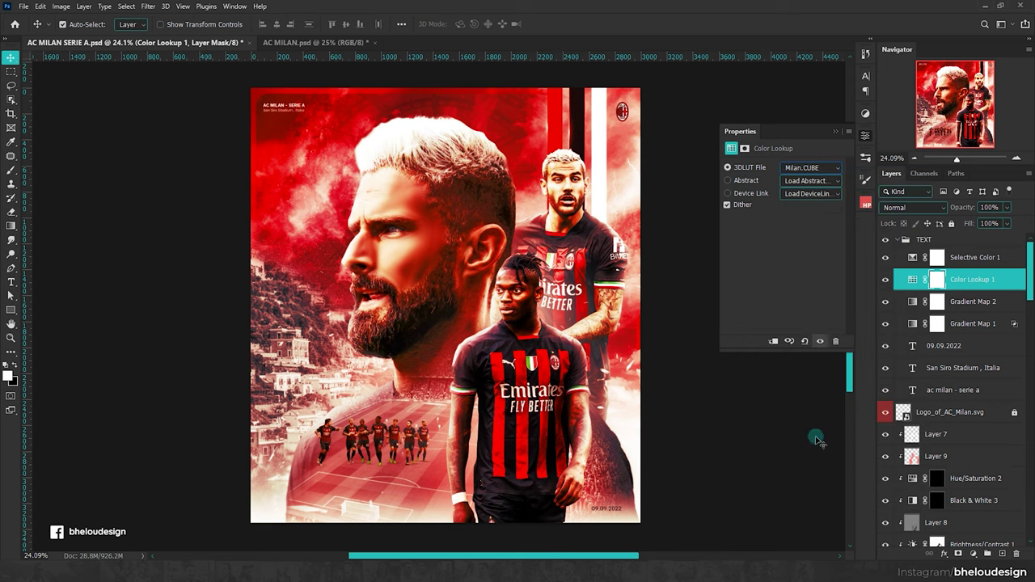
left_click(805, 167)
left_click(821, 365)
left_click(808, 167)
left_click(817, 426)
left_click(809, 167)
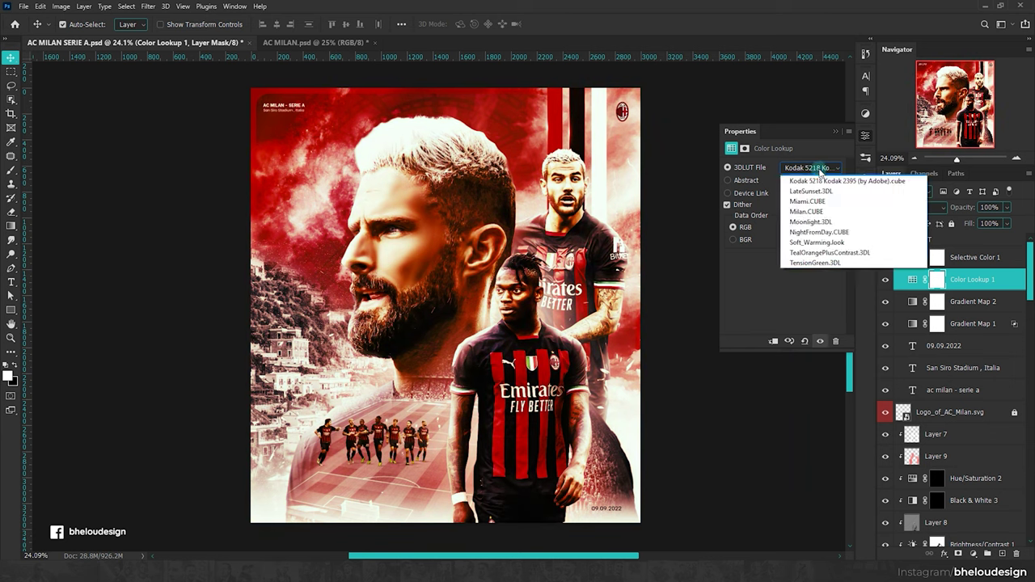
left_click(817, 422)
left_click(812, 167)
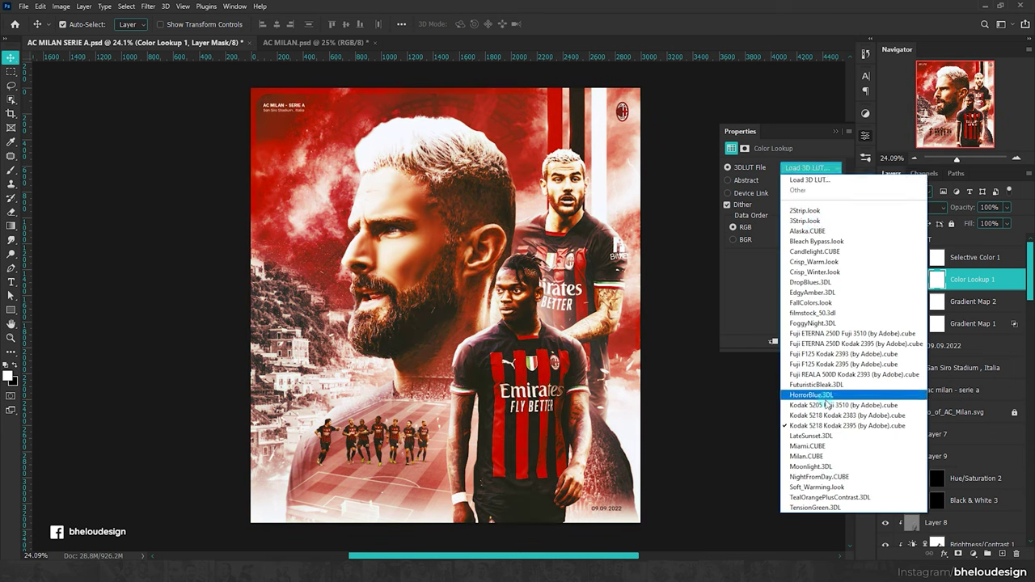
left_click(821, 394)
Step: Try the Fuji F125 Kodak 2393 and Fuji ETERNA 250D looks, then apply Alaska.CUBE at 25% opacity
left_click(809, 168)
left_click(821, 365)
left_click(808, 167)
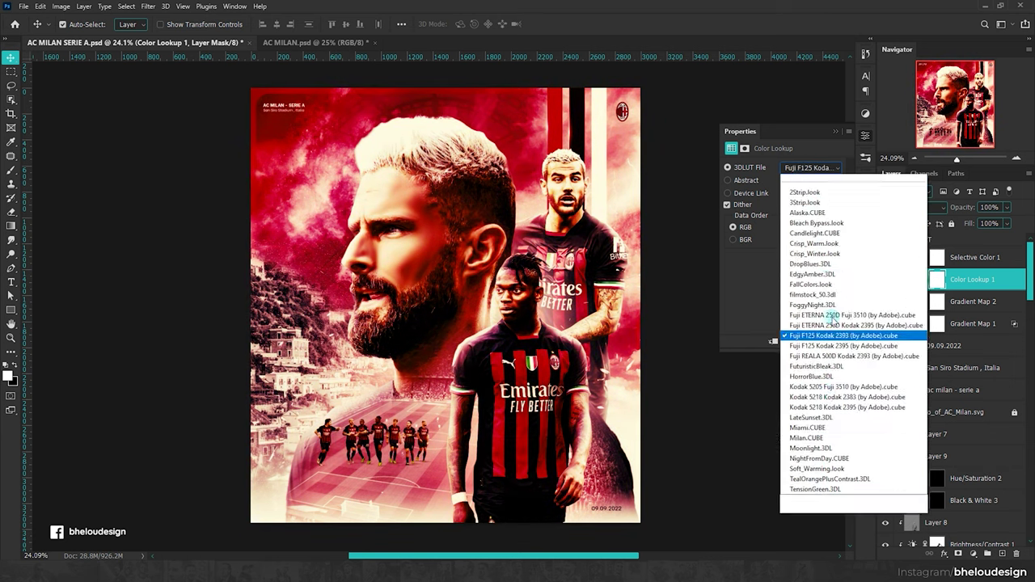
left_click(817, 344)
left_click(808, 168)
left_click(820, 259)
left_click(808, 167)
left_click(808, 231)
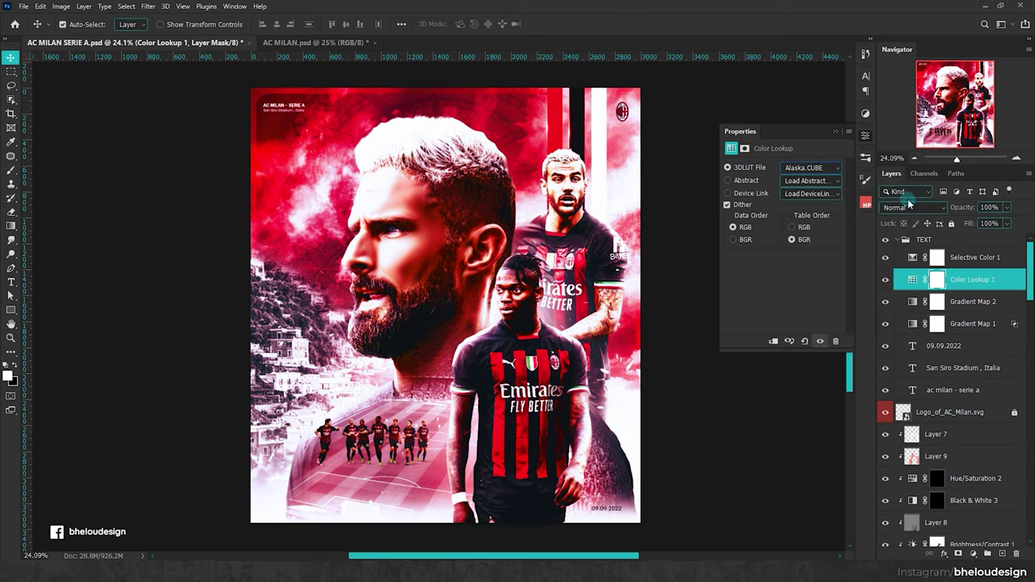
key("2")
key("5")
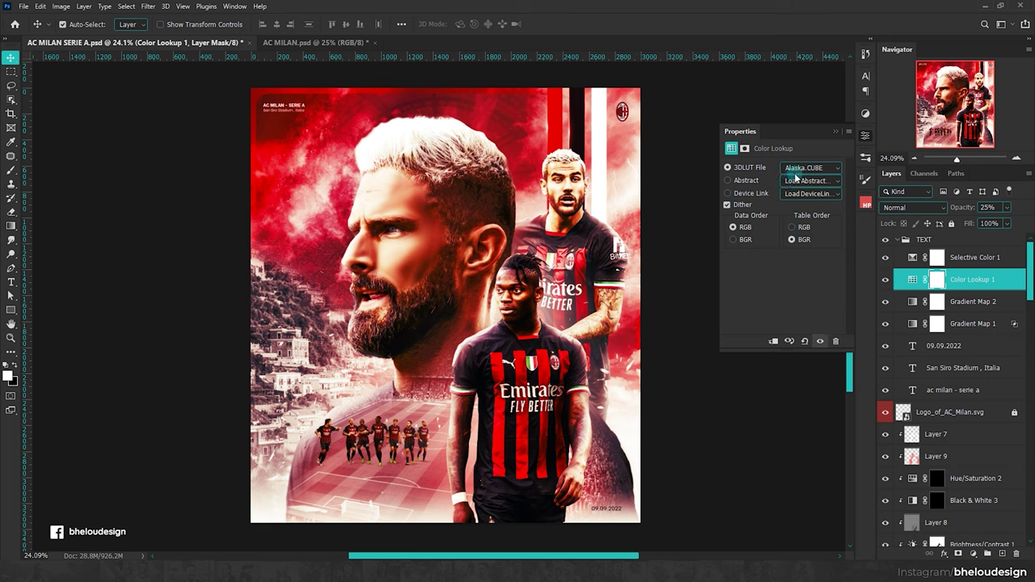
Step: Compare the Fuji F125, Fuji REALA 500D, Kodak 5205 and Kodak 5218 looks before settling on Alaska.CUBE
left_click(801, 167)
left_click(805, 352)
left_click(820, 170)
left_click(816, 339)
left_click(813, 169)
left_click(839, 378)
left_click(816, 170)
left_click(835, 404)
left_click(813, 170)
left_click(828, 416)
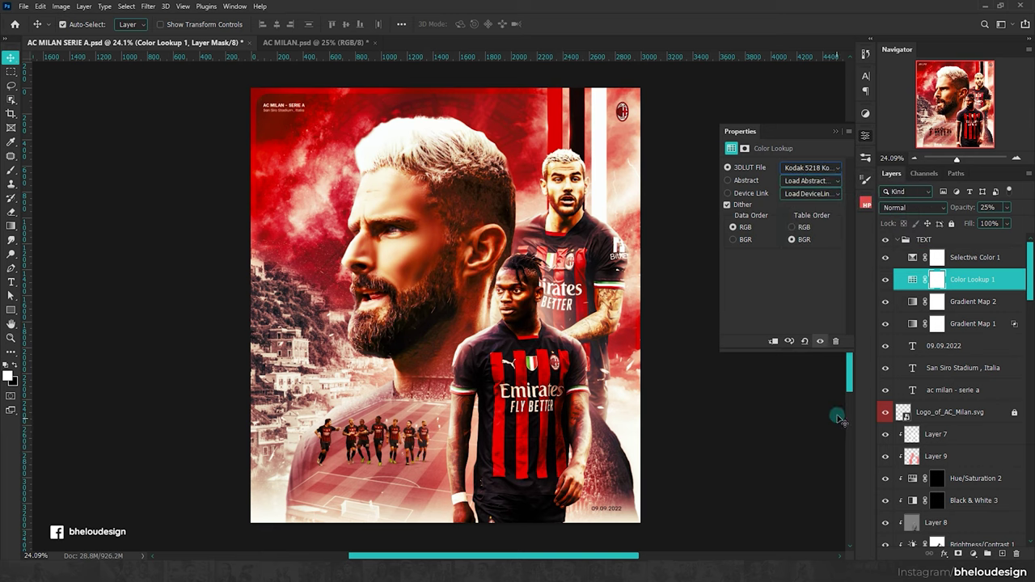
left_click(826, 169)
left_click(822, 238)
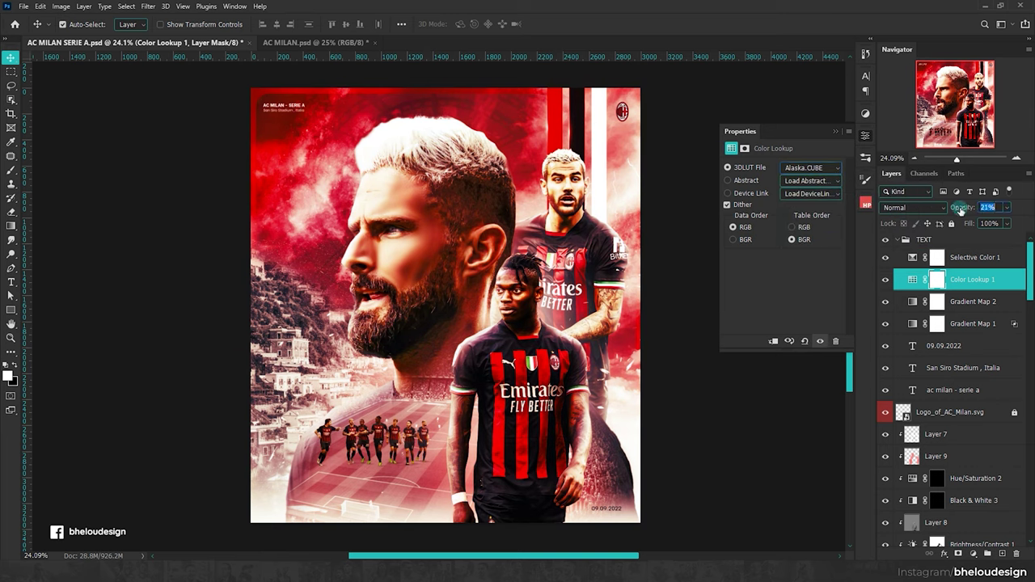
Step: Set the Alaska lookup layer to Screen blending and select the Selective Color 1 layer
left_click(912, 208)
left_click(893, 310)
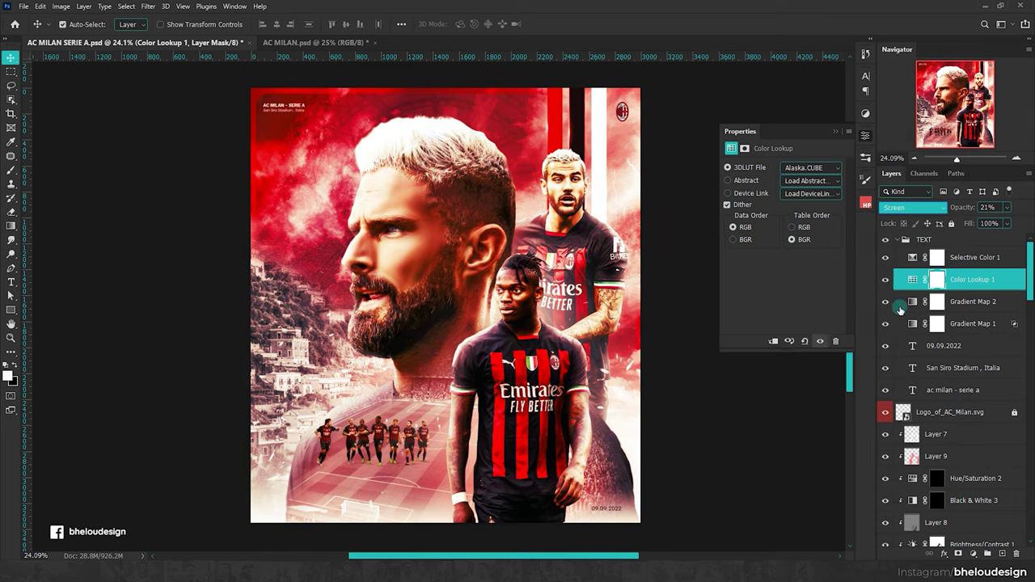
scroll(401, 281, "down", 1, "alt")
left_click(967, 256)
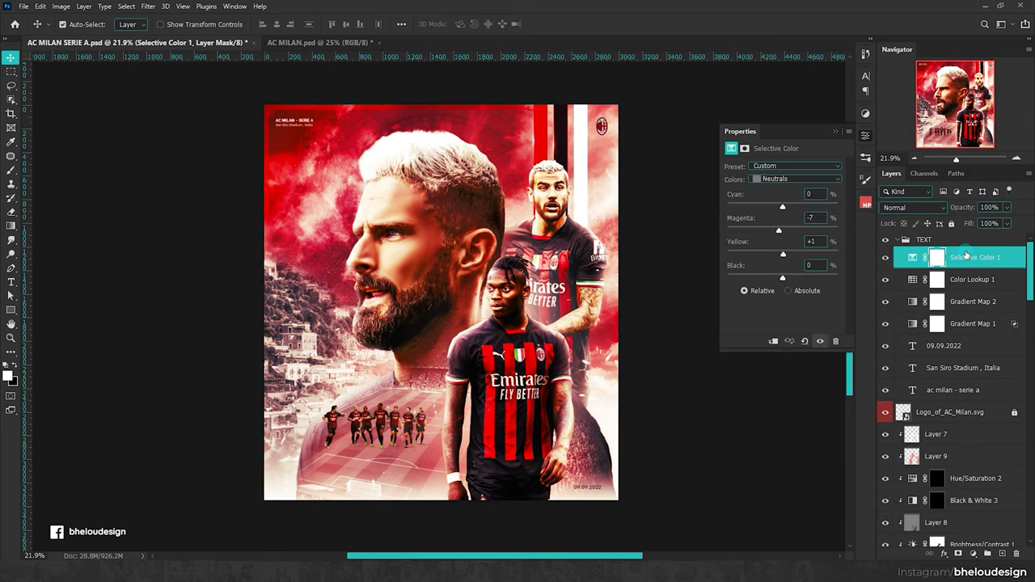
Step: Merge all visible layers into Layer 31 and browse the Camera Raw presets
key("ctrl+alt+shift+e")
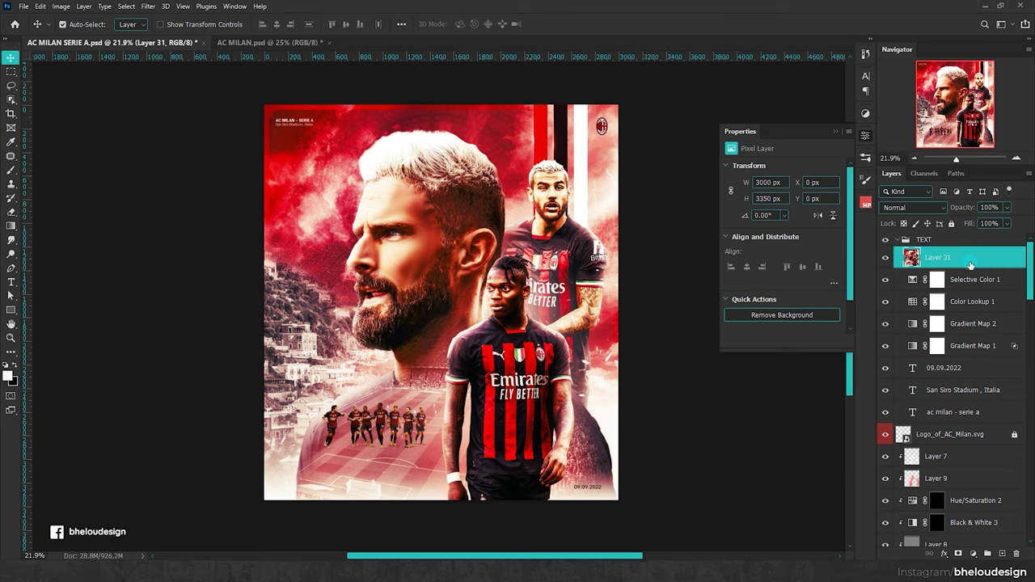
key("ctrl+shift+a")
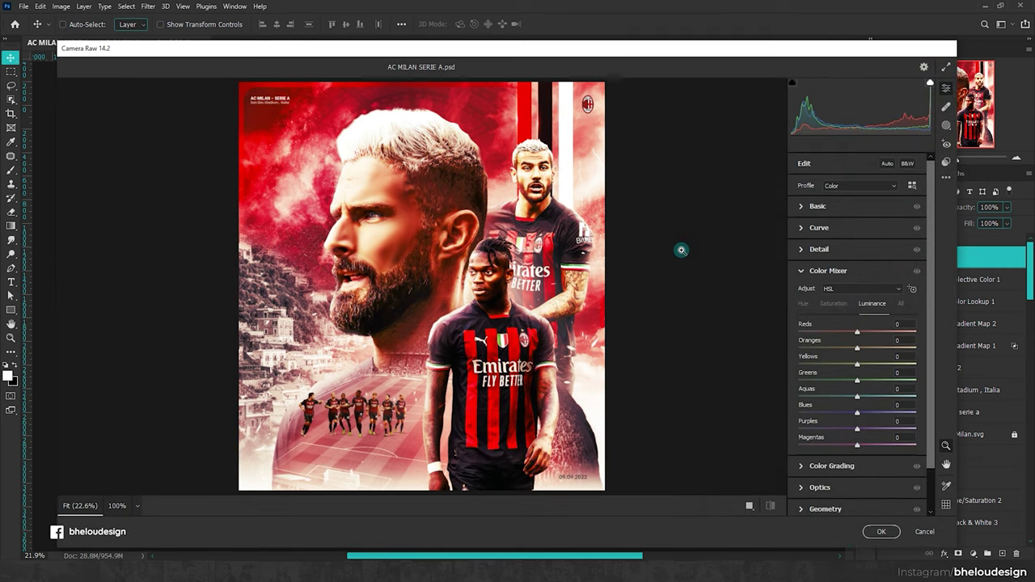
left_click(946, 161)
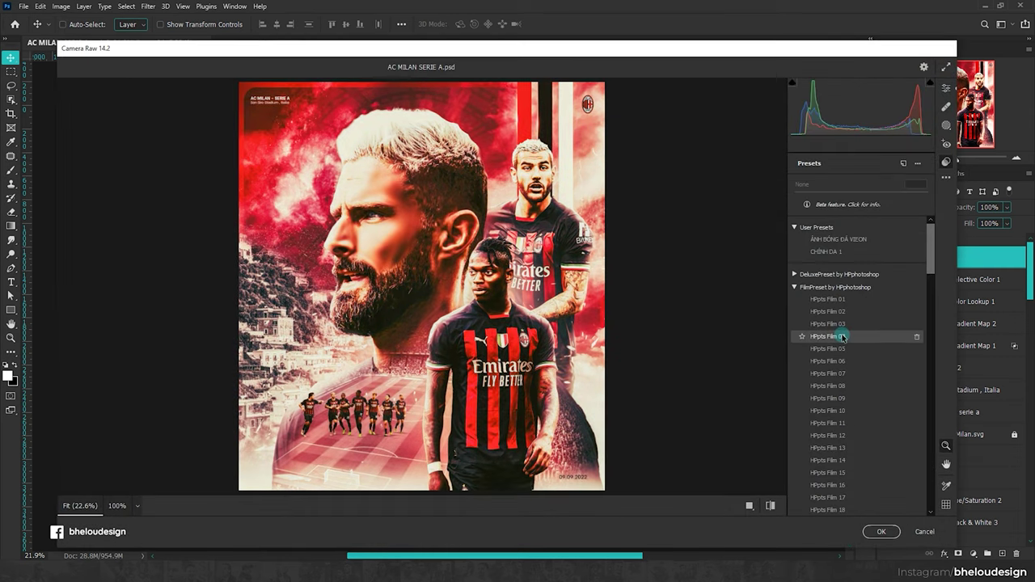
scroll(841, 353, "down", 5)
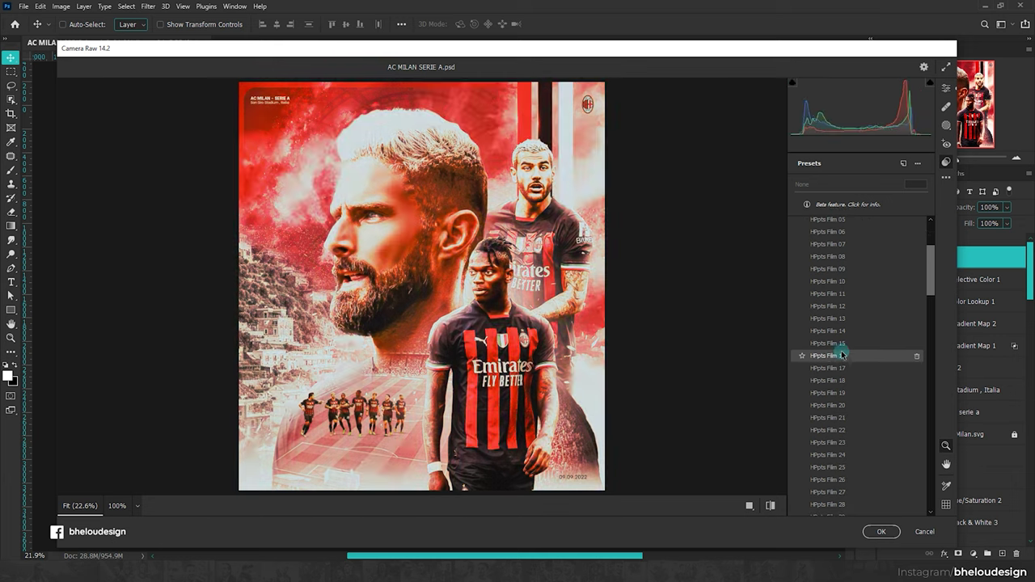
scroll(835, 334, "down", 2)
scroll(835, 334, "down", 3)
scroll(836, 334, "down", 3)
scroll(835, 334, "down", 3)
scroll(833, 331, "down", 3)
scroll(829, 380, "down", 2)
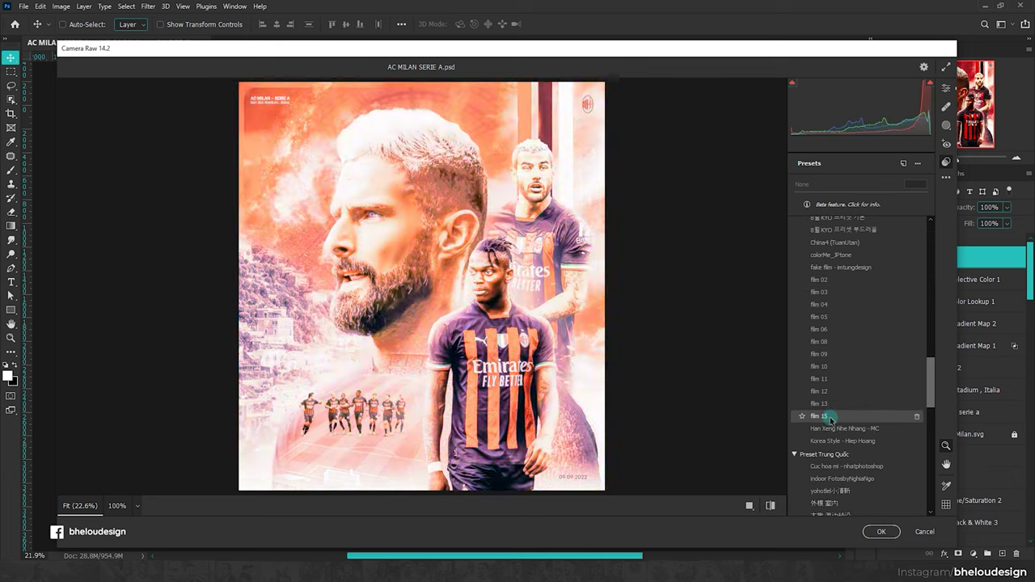
scroll(835, 416, "down", 2)
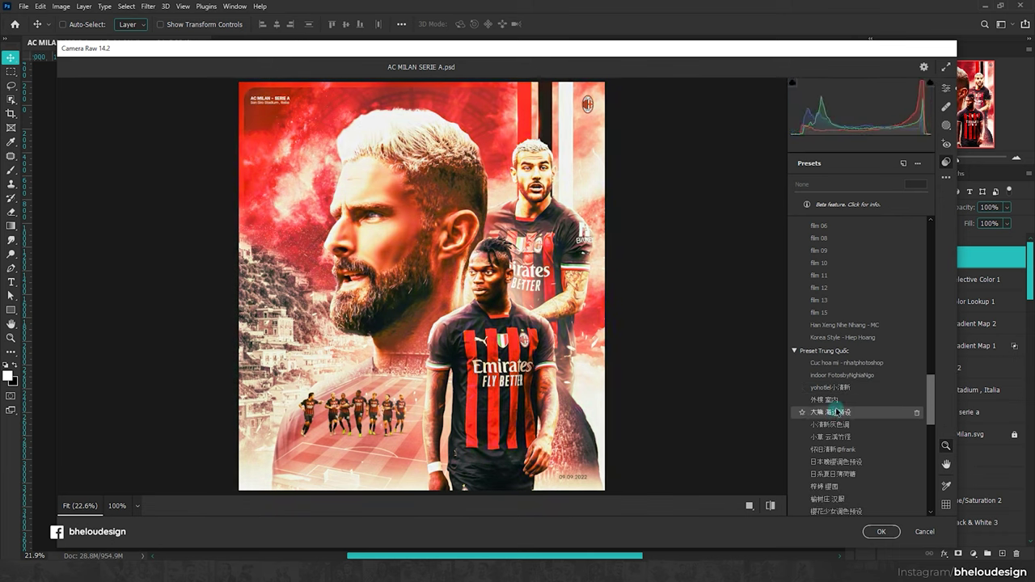
scroll(836, 410, "down", 5)
scroll(837, 408, "down", 5)
scroll(841, 396, "down", 4)
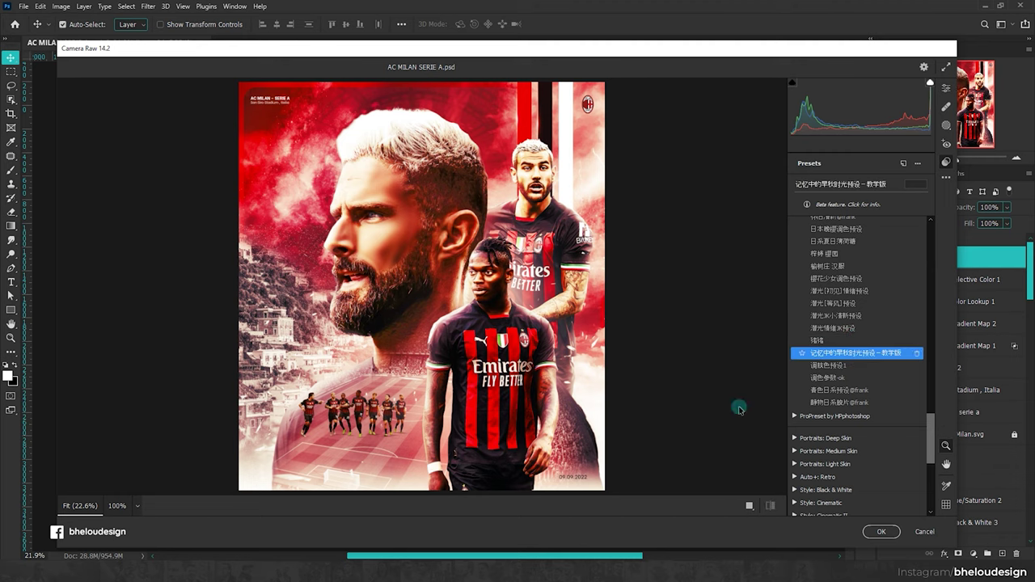
Step: Compare the before and after views and inspect the face at 100% zoom
left_click(747, 505)
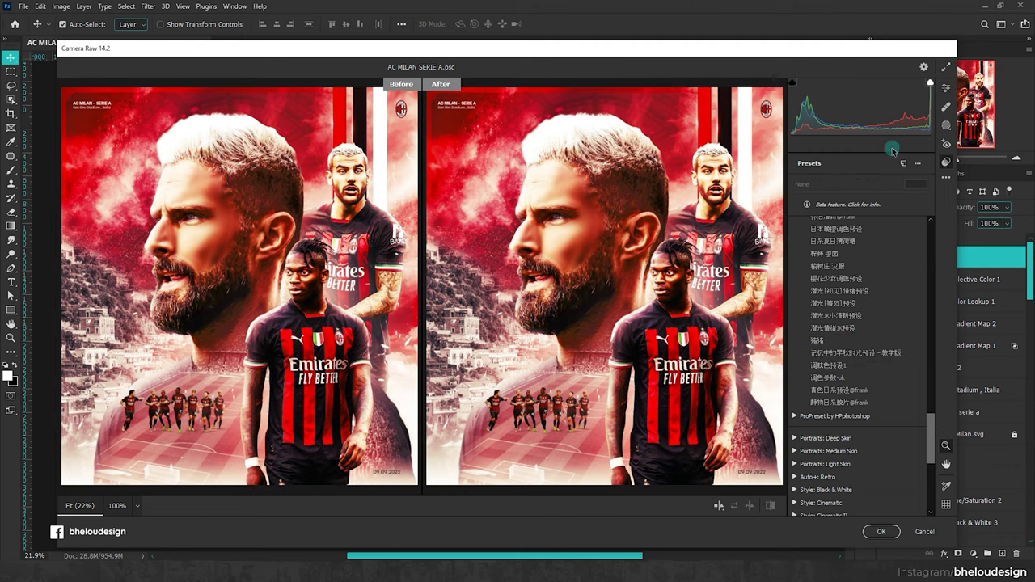
left_click(946, 87)
left_click(629, 223)
left_click(629, 238)
left_click(613, 230)
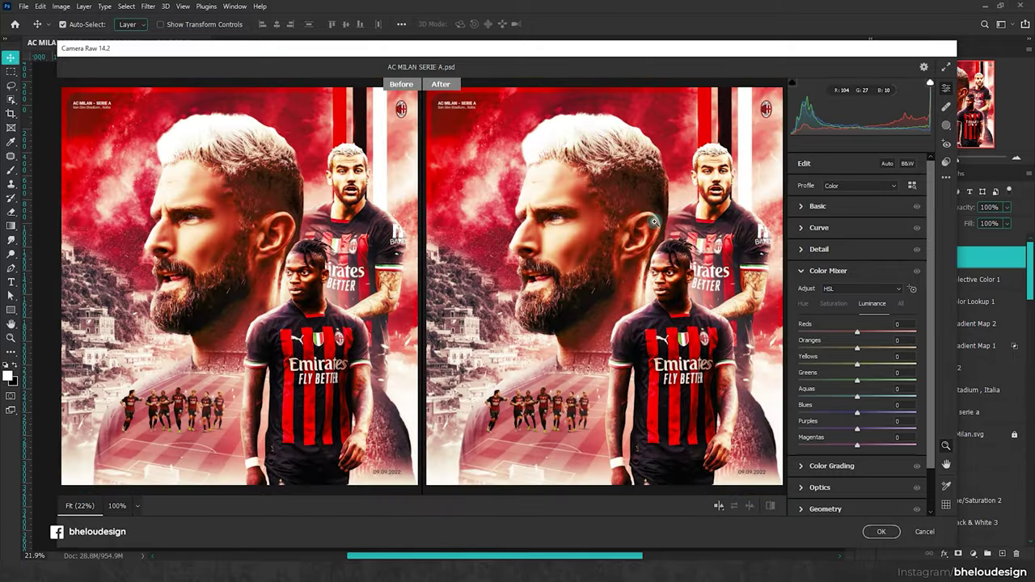
left_click(672, 267)
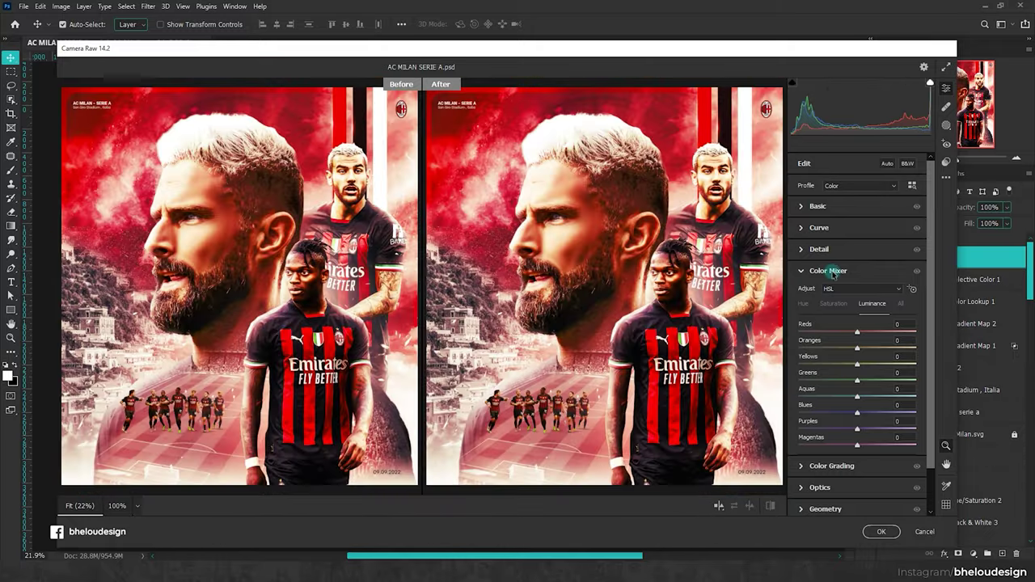
Step: Set Exposure +0.30, Contrast -28 and Highlights +17 and apply the Camera Raw grade
left_click(803, 208)
left_click_drag(859, 293, 861, 323)
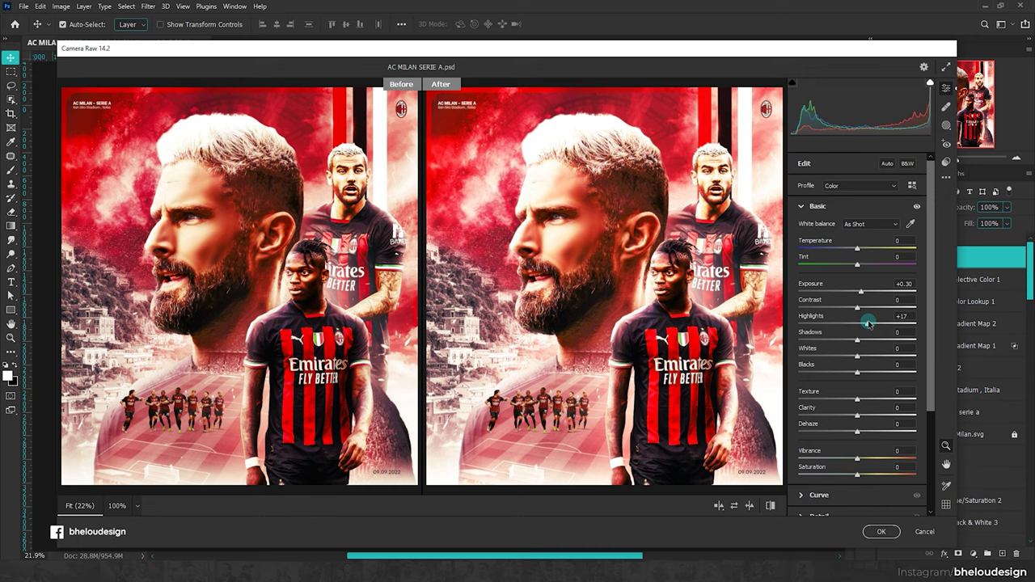
mouse_move(860, 309)
left_mouse_down()
mouse_move(815, 308)
mouse_move(880, 307)
mouse_move(825, 308)
mouse_move(843, 309)
left_mouse_up()
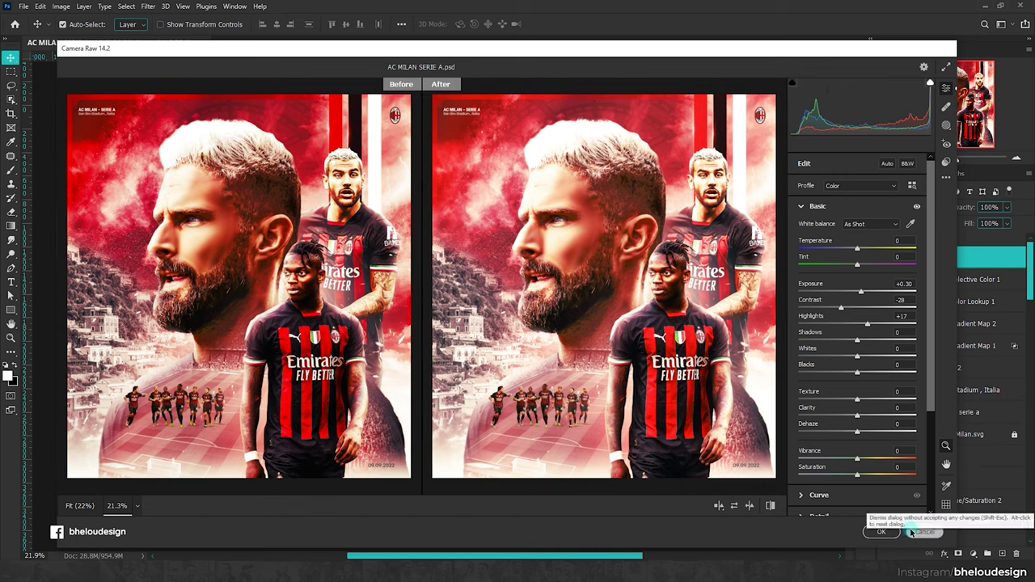
left_click(882, 526)
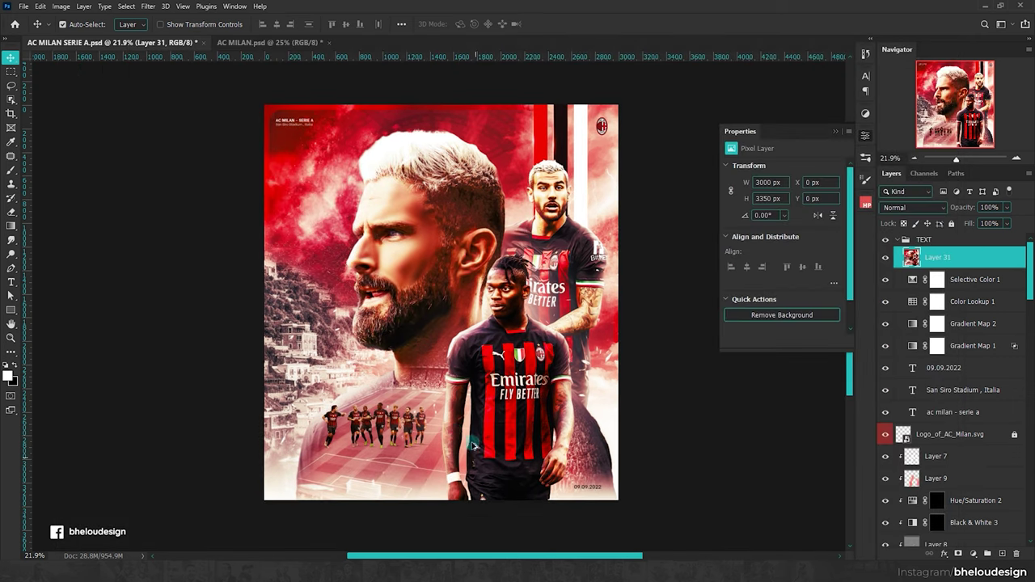
Step: Add a Brightness/Contrast layer to the unsplash photo with Brightness -76 and Contrast 100
scroll(408, 462, "up", 2)
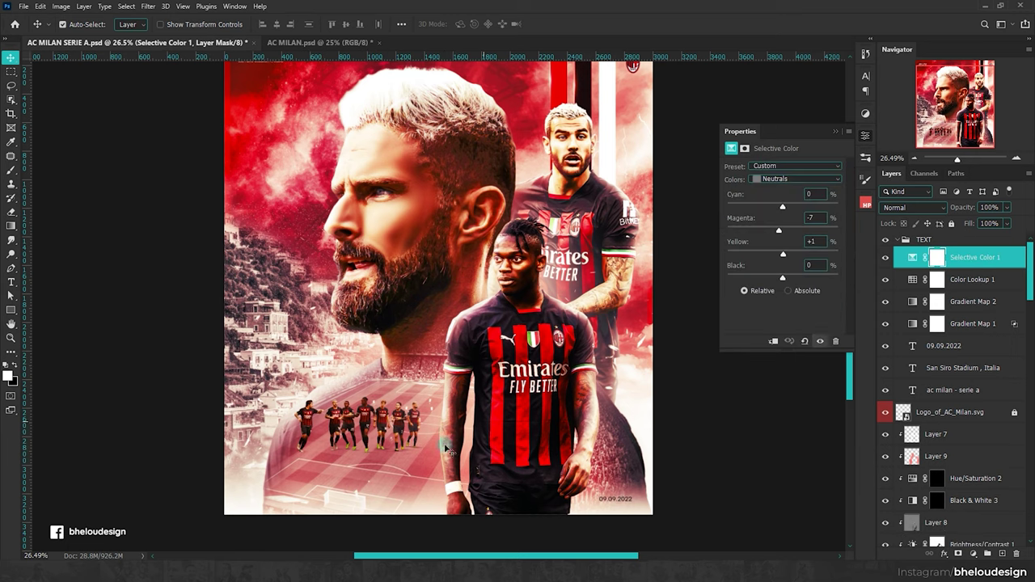
left_click(481, 430)
scroll(928, 434, "down", 1)
left_click(910, 404)
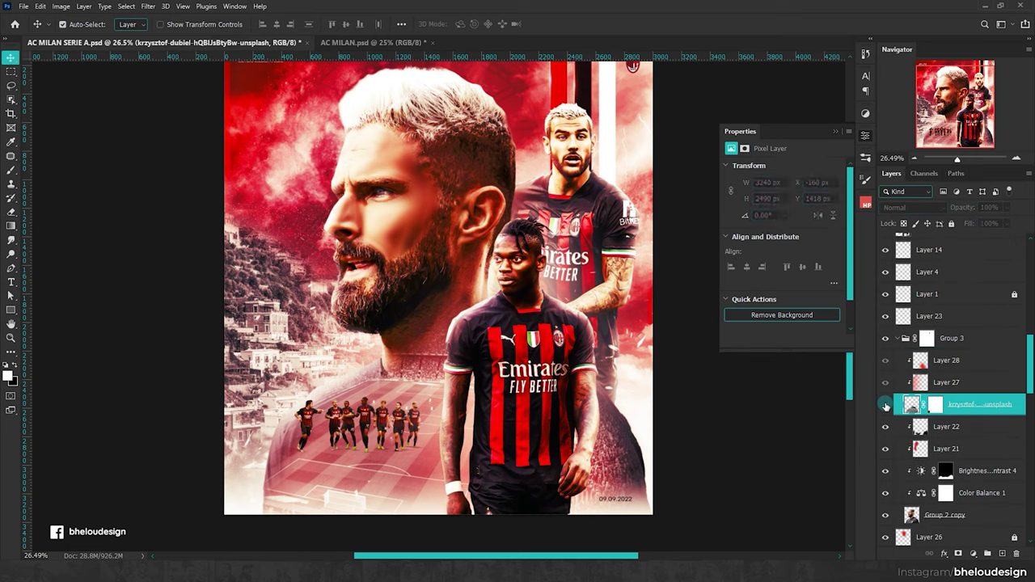
left_click(973, 553)
left_click(985, 400)
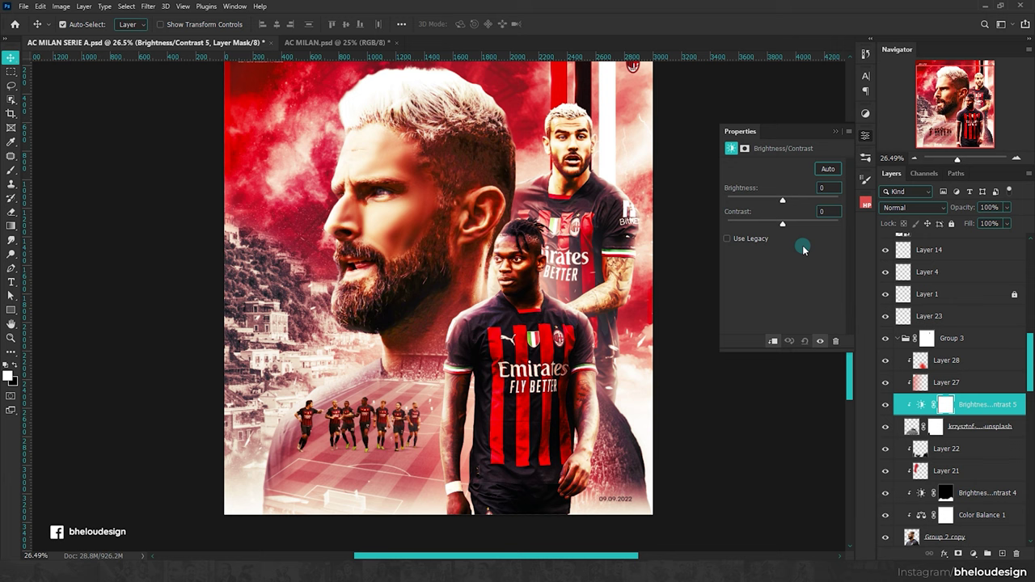
left_click_drag(782, 201, 746, 201)
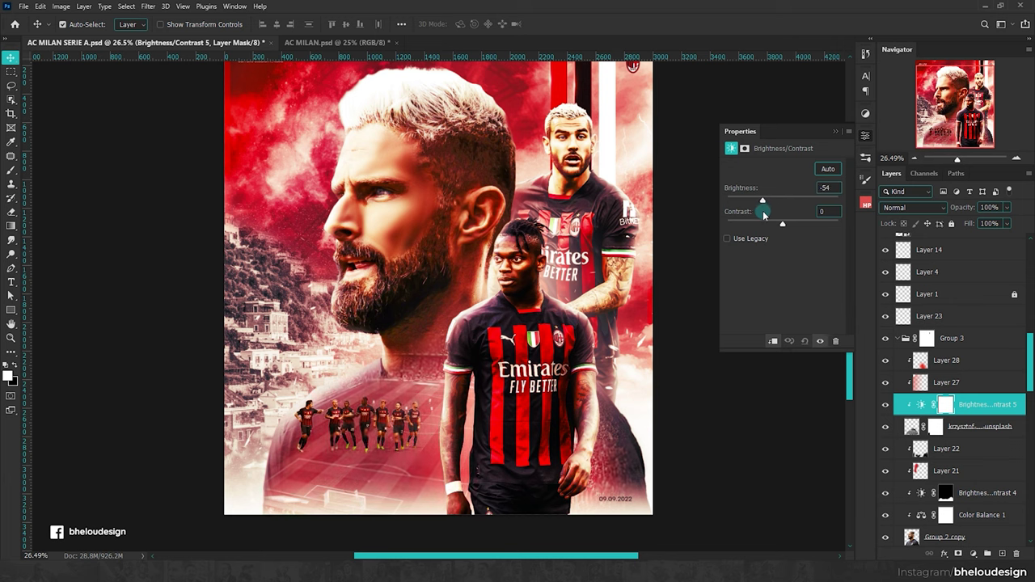
left_click_drag(799, 229, 846, 228)
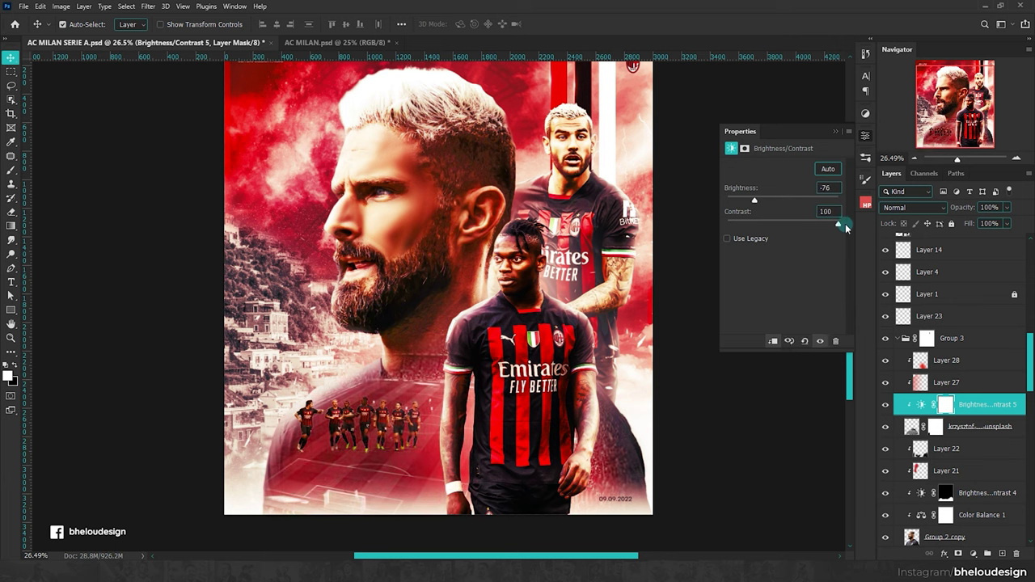
Step: Paint black on the Brightness/Contrast mask around the players to hide the darkening
left_click(945, 404)
key("b")
mouse_move(372, 405)
left_mouse_down()
mouse_move(469, 392)
mouse_move(349, 380)
left_mouse_up()
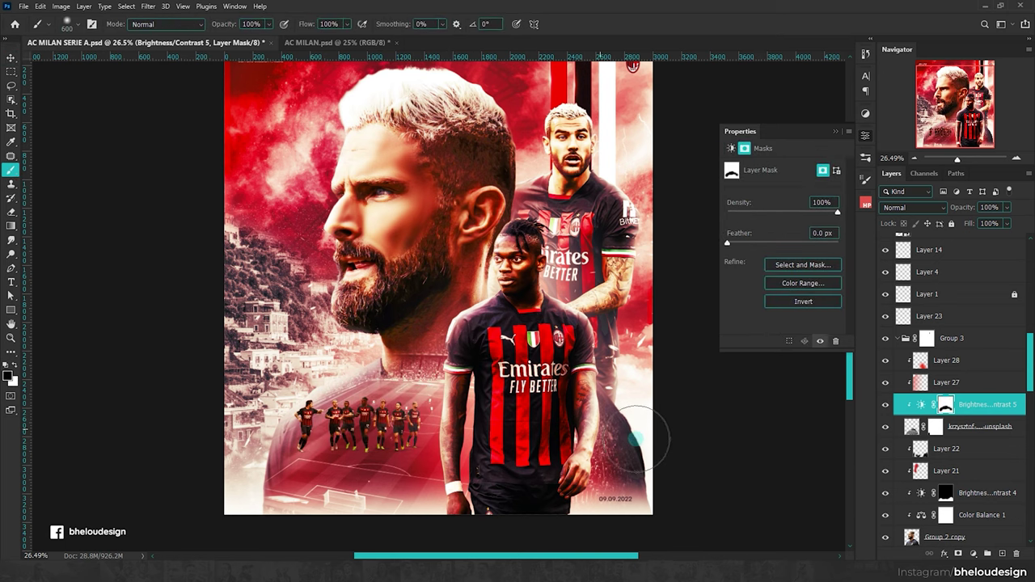
scroll(483, 406, "down", 1)
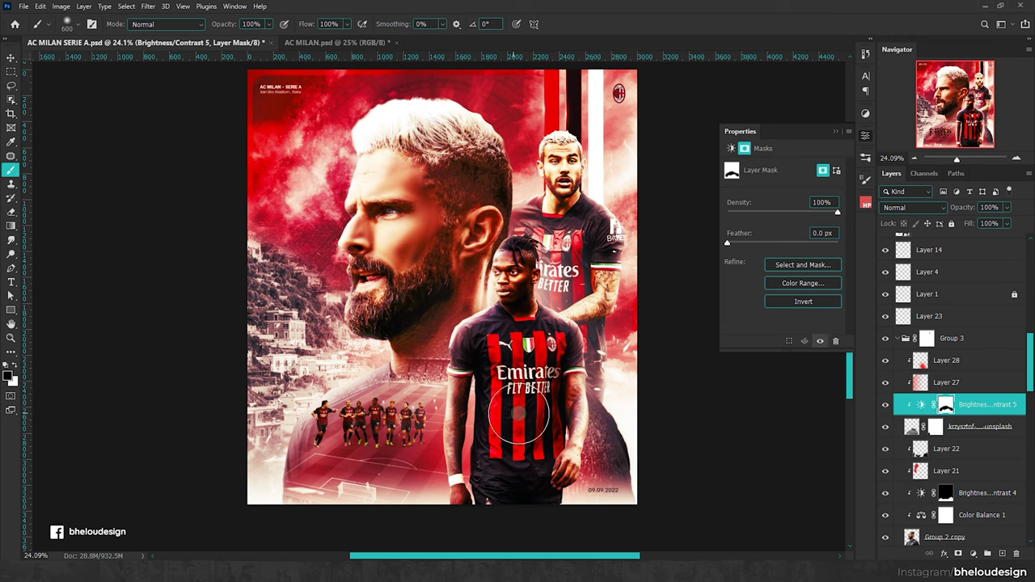
scroll(526, 388, "up", 1)
scroll(955, 303, "up", 1)
scroll(955, 303, "up", 3)
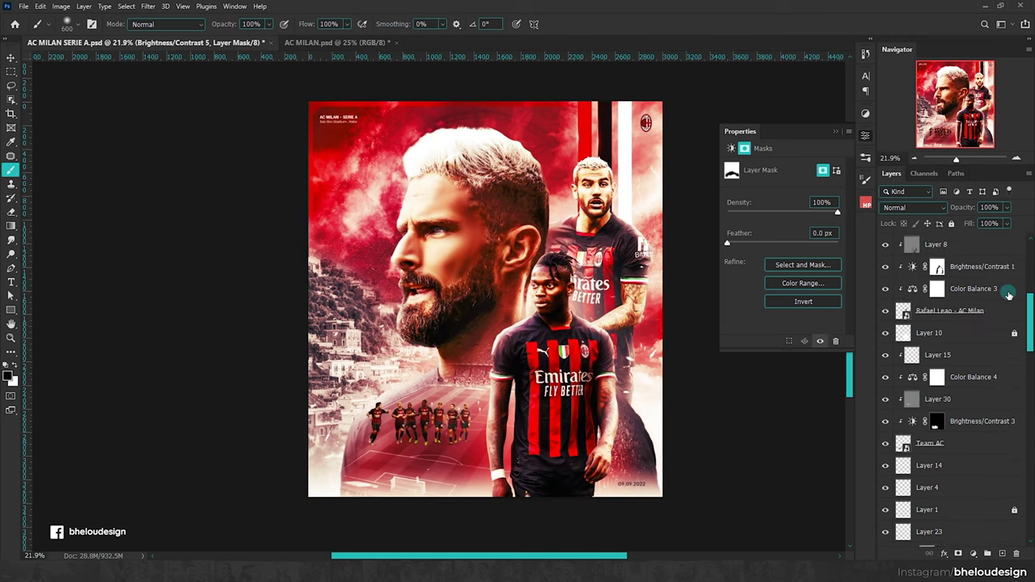
scroll(938, 306, "up", 3)
scroll(914, 307, "up", 2)
Step: Lower Gradient Map 1 to 26% opacity and add a Color Balance layer with midtones -6/-2/+11
left_click(915, 308)
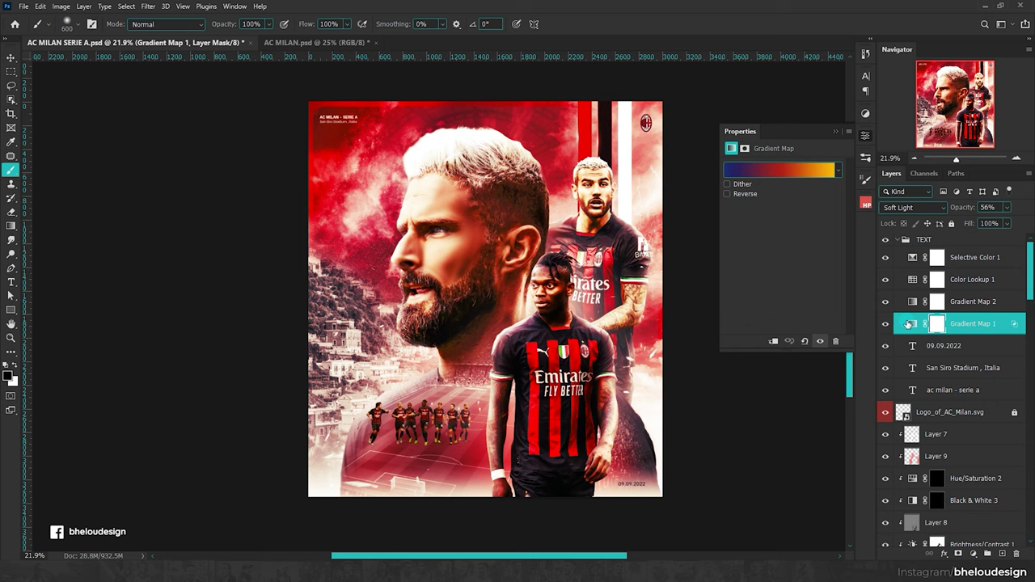
left_click_drag(963, 208, 893, 212)
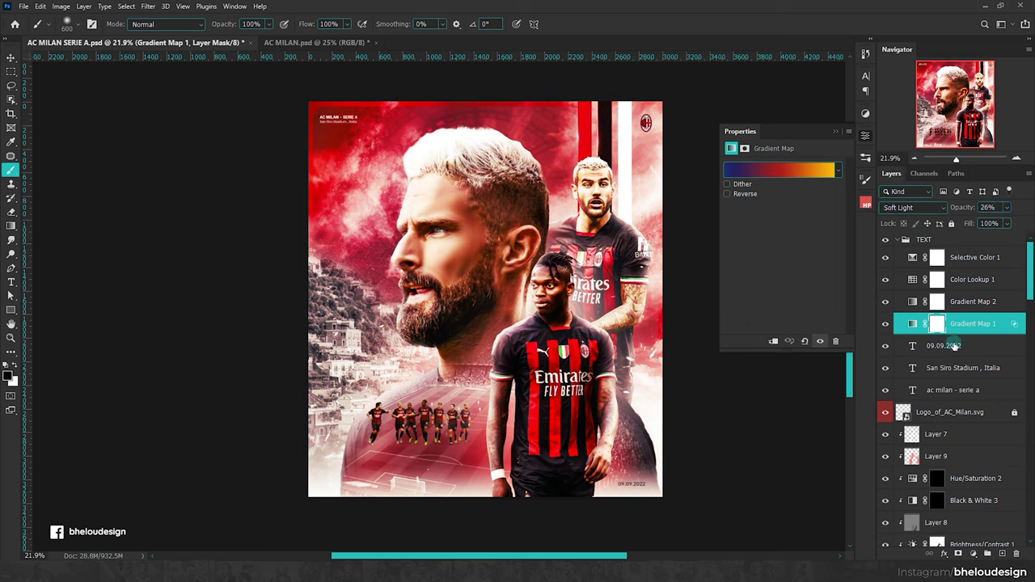
left_click(973, 554)
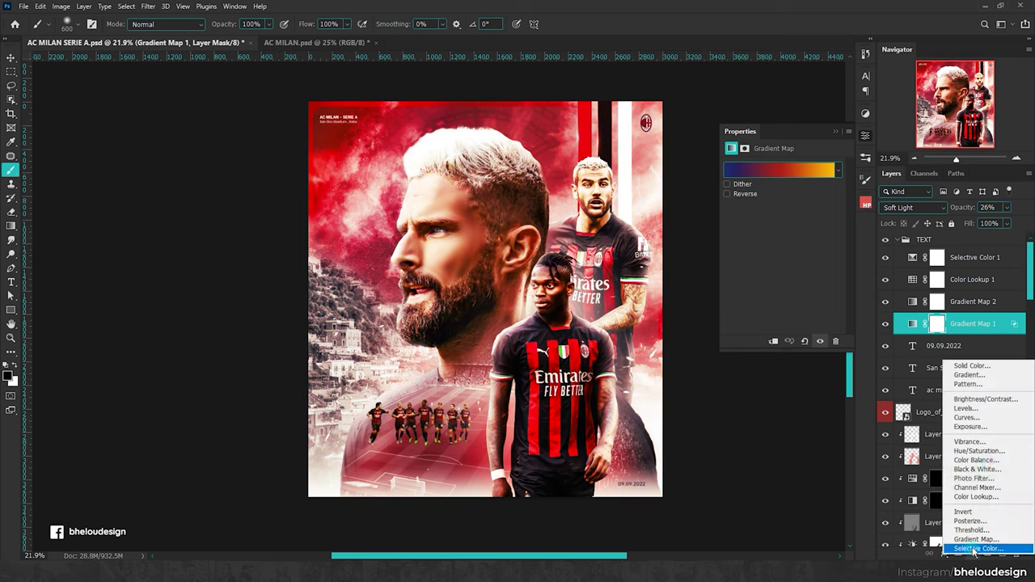
left_click(974, 459)
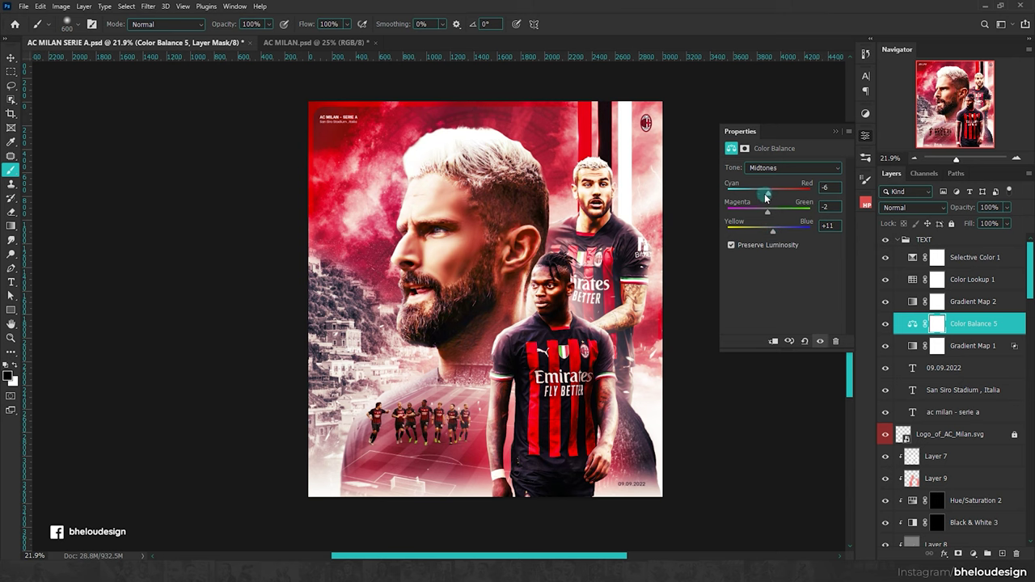
Step: Nudge the Color Balance highlights slightly toward yellow, Yellow–Blue -2
left_click(793, 167)
left_click(776, 185)
left_click_drag(768, 232, 769, 234)
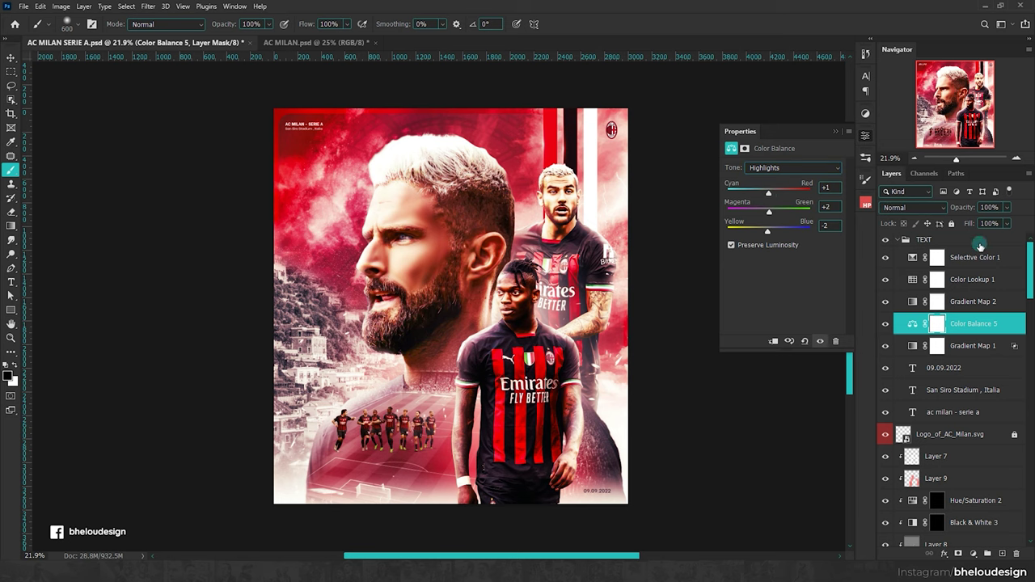
Step: Stamp all visible layers above the TEXT group into a merged copy and open Camera Raw
left_click(980, 242)
key("ctrl+shift+alt+e")
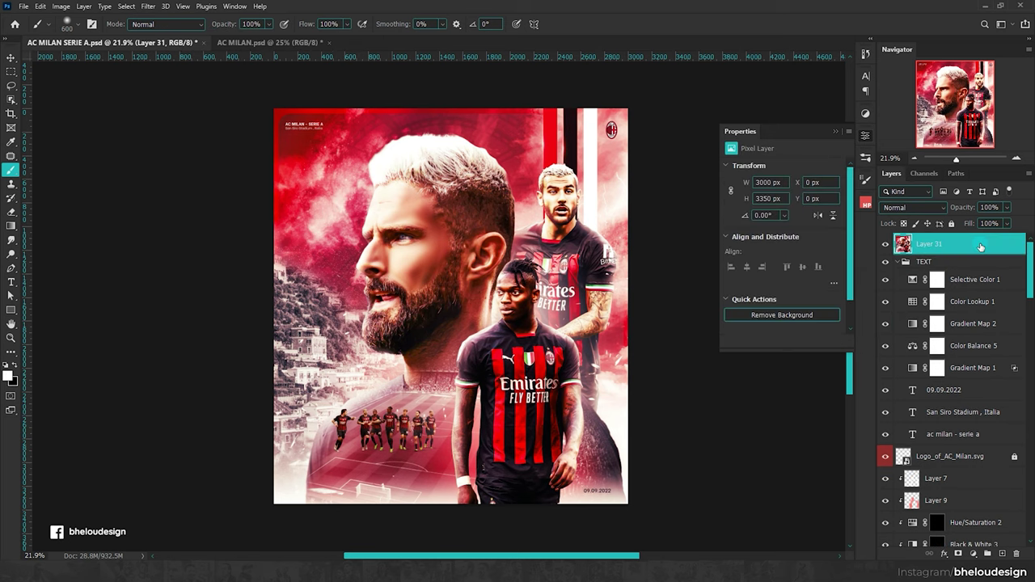
key("ctrl+shift+a")
Step: Try an HPpts Film preset, comparing before and after side by side
left_click(946, 162)
left_click(845, 324)
left_click(770, 506)
scroll(855, 372, "down", 2)
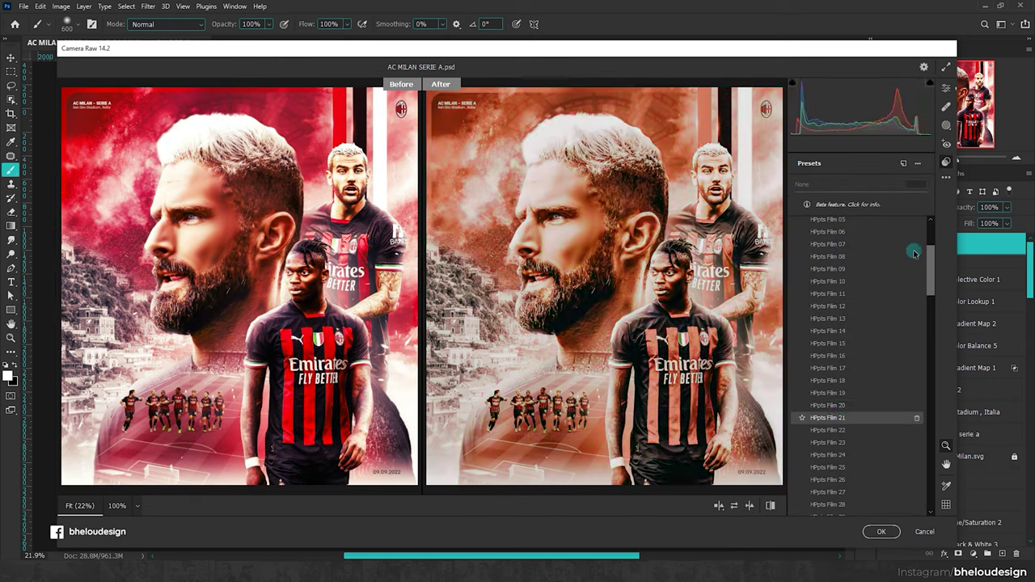
Step: Set Highlights +12, Shadows +25, Whites +9, Texture +25 and Clarity +6
left_click(947, 87)
scroll(869, 328, "down", 1)
mouse_move(857, 314)
left_mouse_down()
mouse_move(873, 317)
mouse_move(864, 299)
mouse_move(833, 331)
mouse_move(859, 332)
left_mouse_up()
scroll(863, 332, "down", 1)
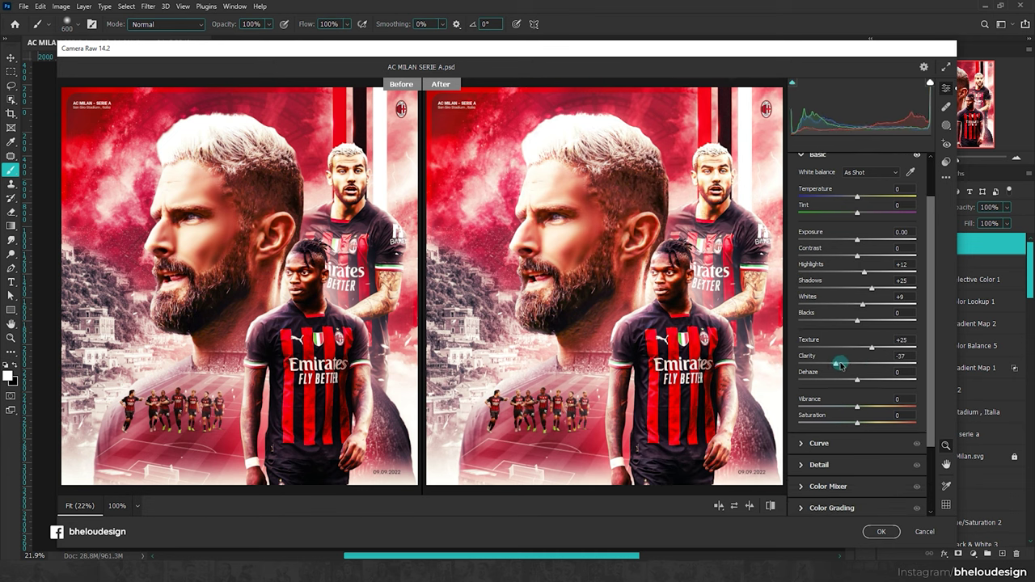
left_click_drag(860, 363, 860, 363)
Step: Set Dehaze and Vibrance to +6 and Saturation to -6 after inspecting the beard
left_click(511, 343)
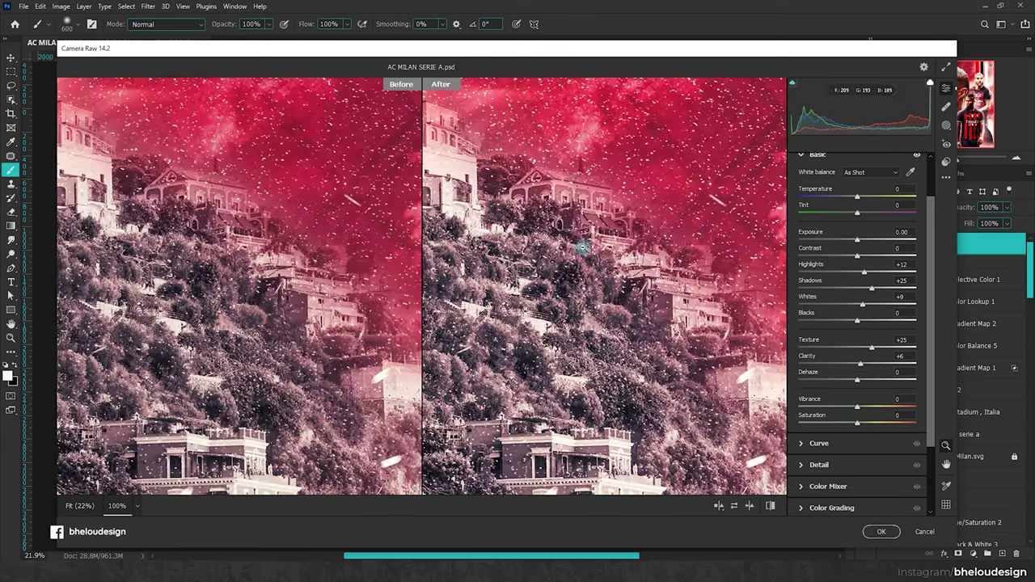
left_click_drag(511, 342, 582, 243)
mouse_move(857, 379)
left_mouse_down()
mouse_move(838, 385)
mouse_move(865, 381)
left_mouse_up()
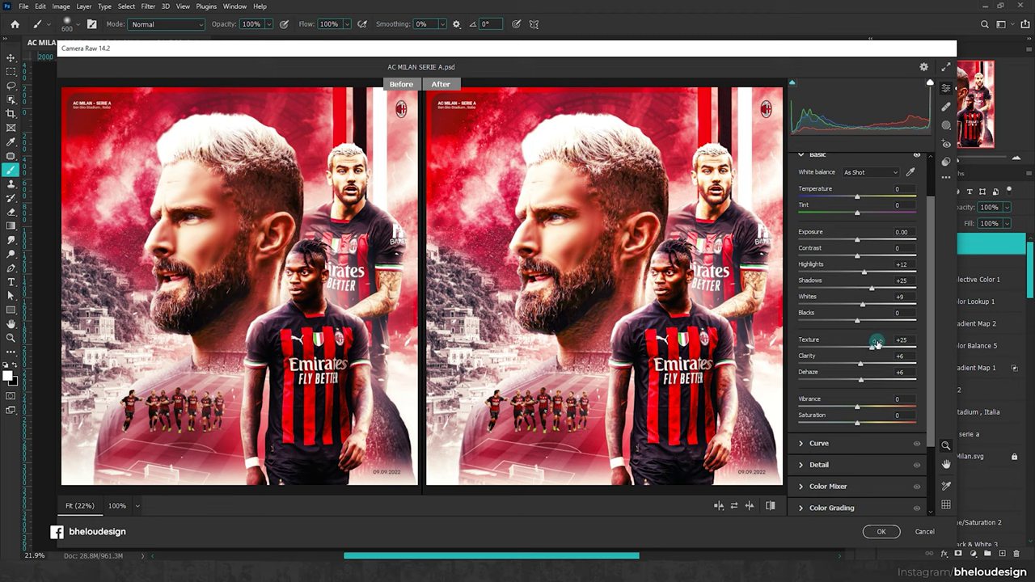
left_click_drag(862, 412, 860, 407)
left_click_drag(858, 422, 851, 426)
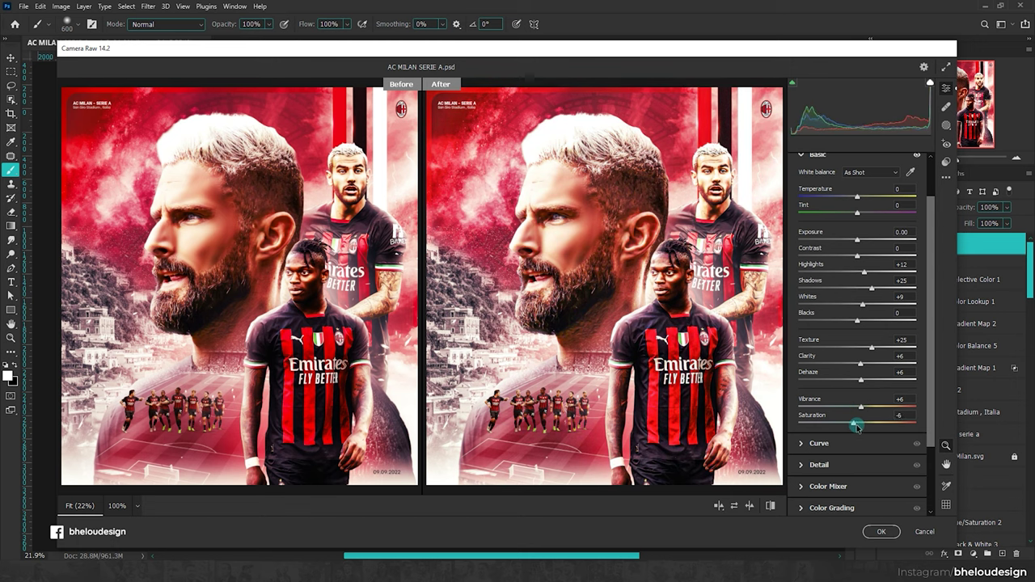
Step: In Calibration, set Green Primary Hue +7 and Red Primary Hue +1, Saturation +3
scroll(857, 364, "down", 3)
scroll(857, 364, "down", 3)
left_click_drag(858, 490, 863, 509)
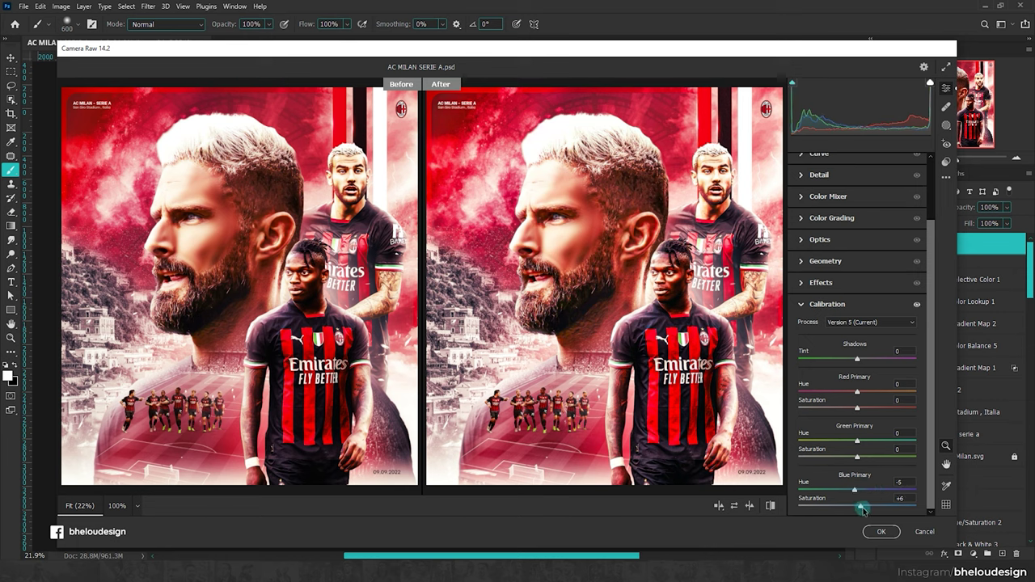
mouse_move(842, 459)
left_mouse_down()
mouse_move(866, 459)
mouse_move(857, 440)
left_mouse_up()
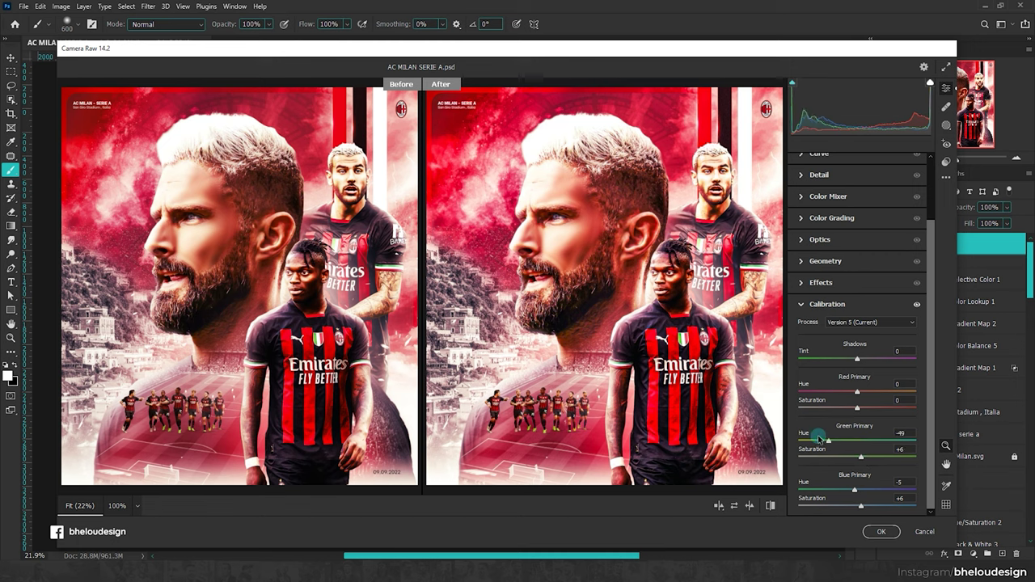
left_click_drag(856, 441, 867, 443)
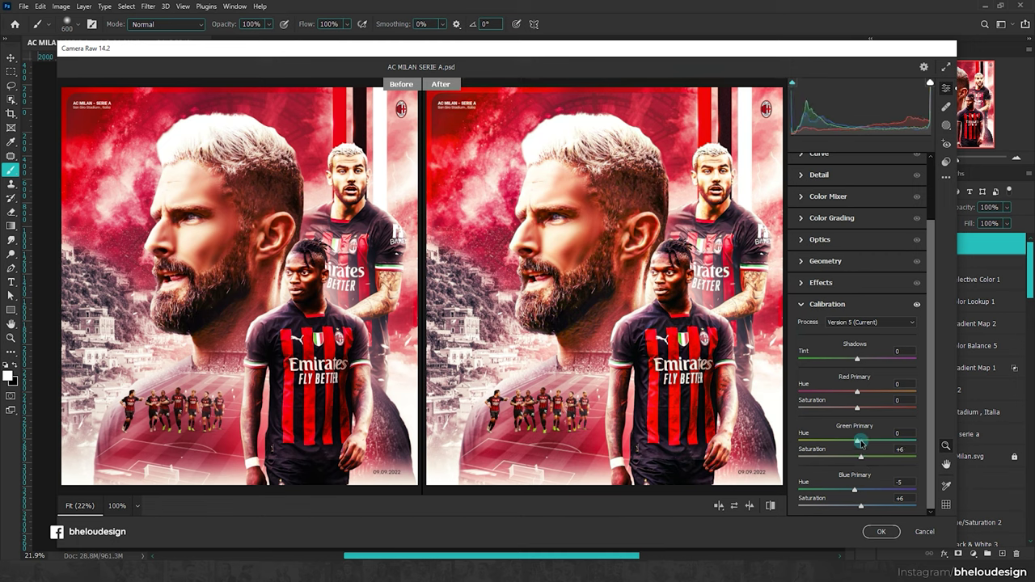
left_click_drag(857, 408, 859, 409)
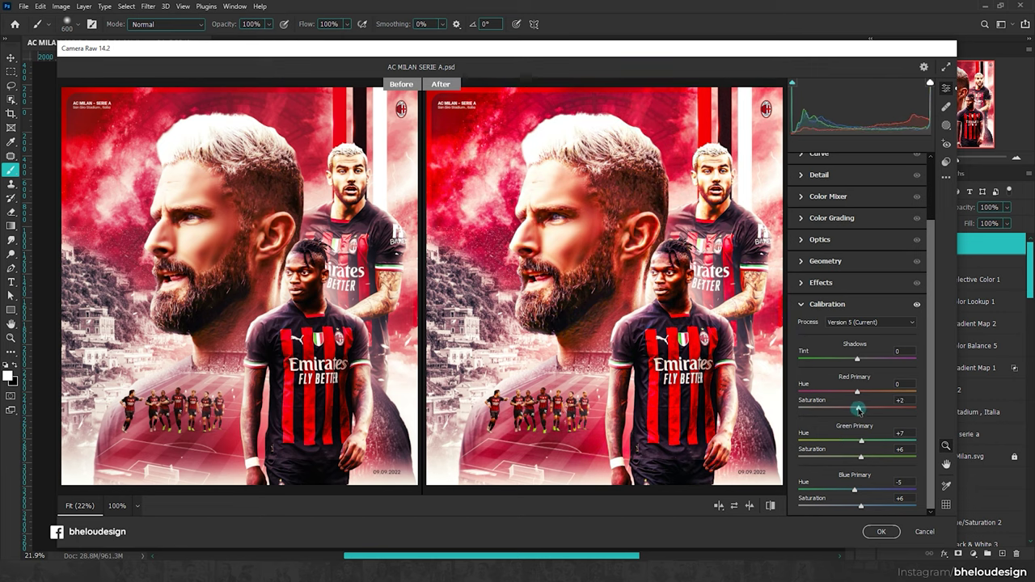
left_click_drag(861, 393, 861, 395)
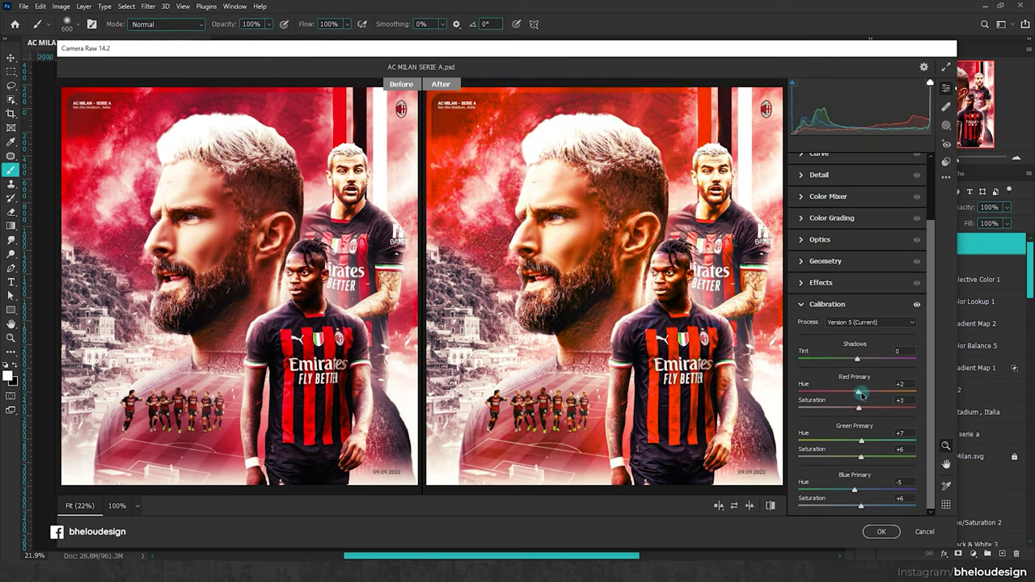
scroll(828, 421, "up", 5)
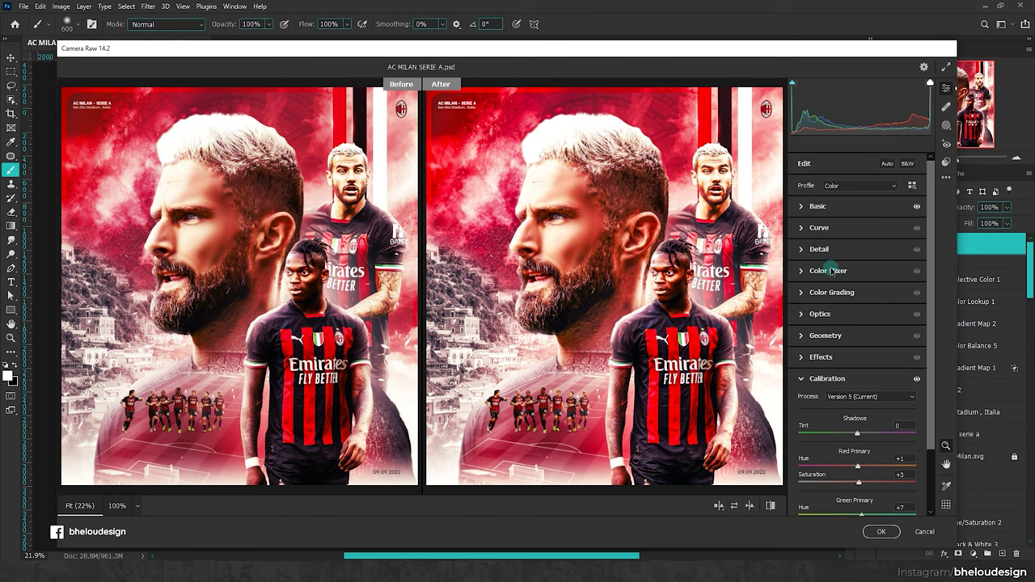
Step: Raise the Detail sharpening amount, checking it zoomed in on the eye
left_click(808, 249)
left_click_drag(824, 275, 874, 275)
left_click(645, 281)
left_click(582, 243)
left_click(809, 249)
Step: Add Effects grain of 30, checking it up close on the nose and mouth
left_click(809, 357)
left_click(618, 288)
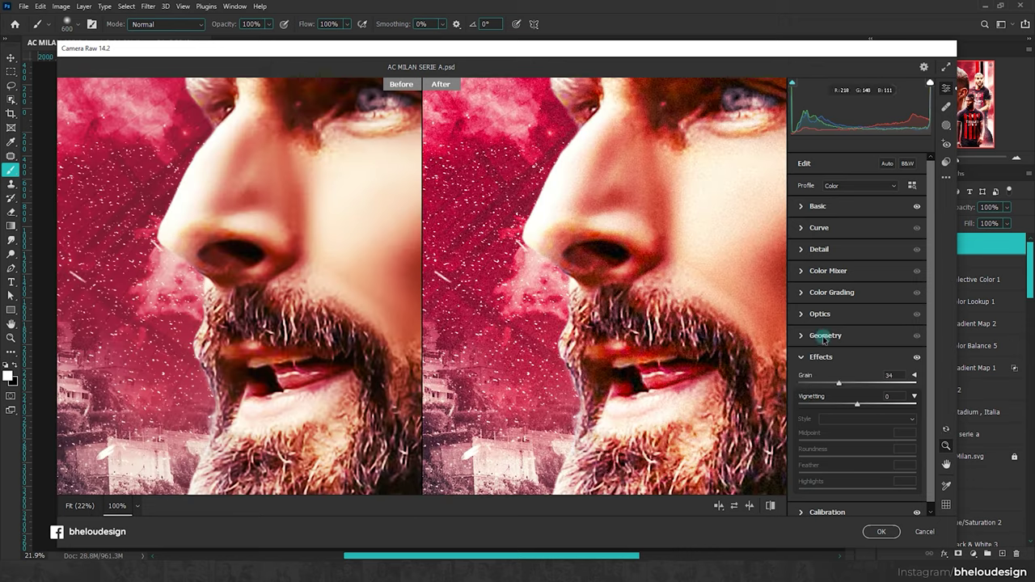
left_click_drag(854, 380, 838, 383)
left_click(708, 336)
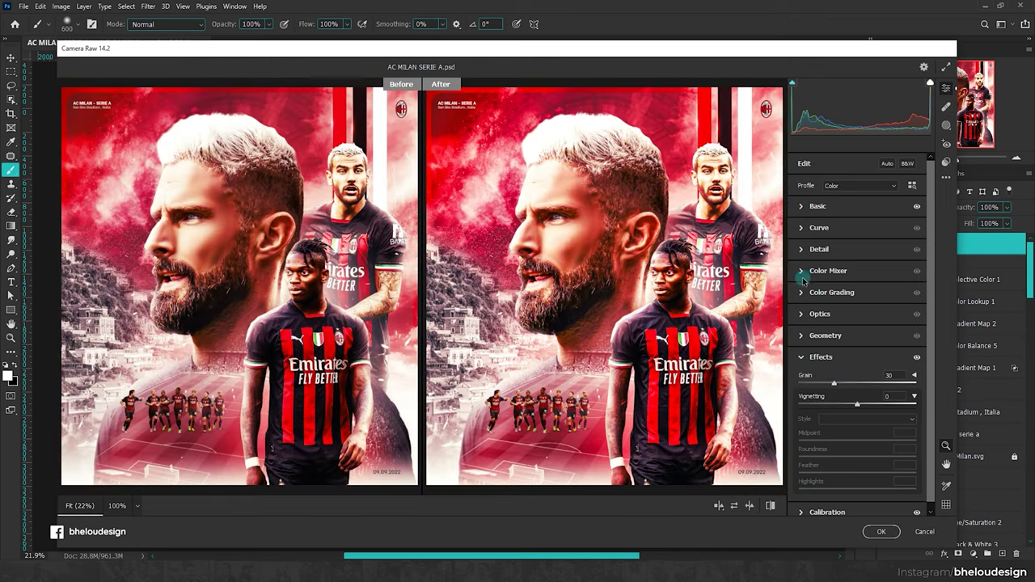
Step: Bring sharpening down to 30 with Detail 0, checking the eye and beard
left_click(819, 249)
left_click_drag(874, 275, 848, 276)
left_click_drag(821, 311, 797, 309)
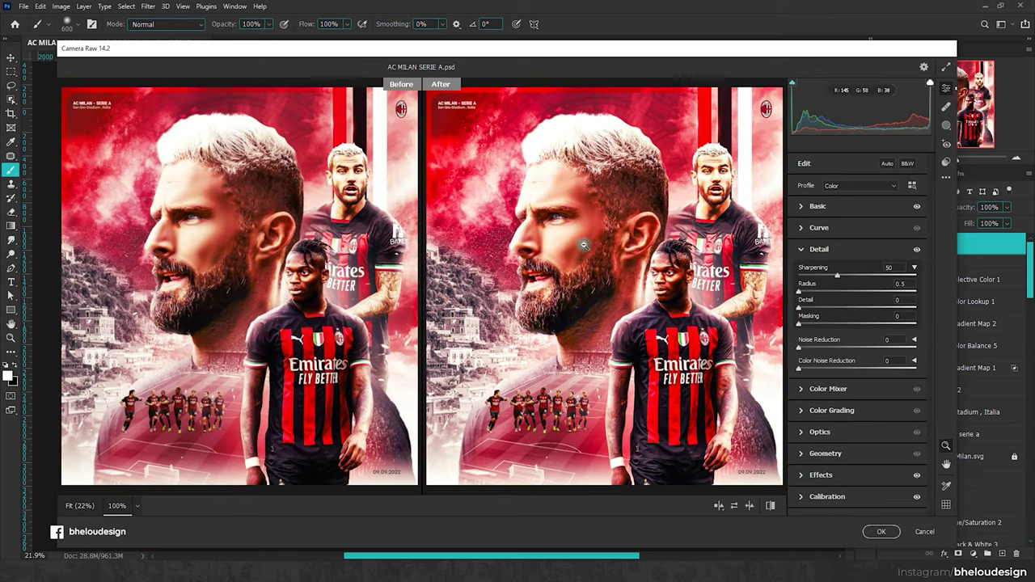
left_click(580, 238)
left_click_drag(850, 271, 843, 273)
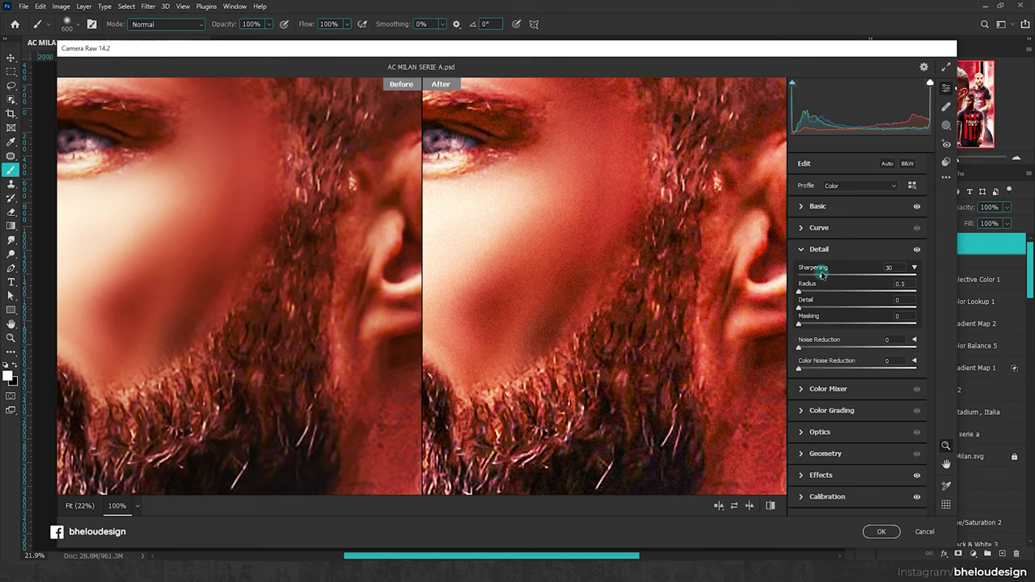
key("ctrl+0")
Step: Raise the blue-channel tone curve in the highlights
left_click(801, 228)
left_click(879, 245)
left_click_drag(880, 296, 880, 289)
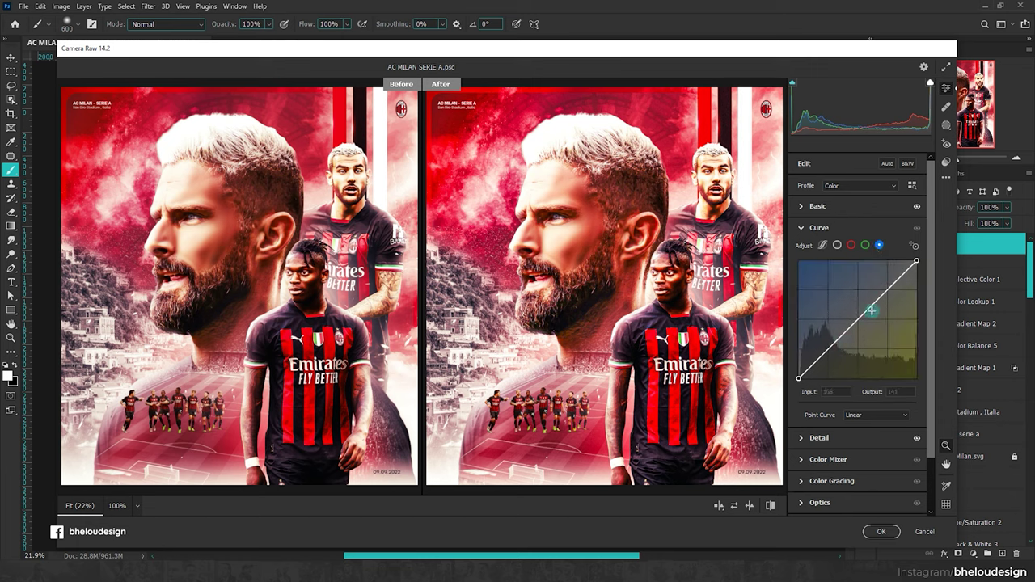
Step: Set Temperature +1 and Tint +18 toward magenta
left_click(805, 208)
left_click_drag(866, 249, 861, 267)
left_click_drag(865, 266, 869, 267)
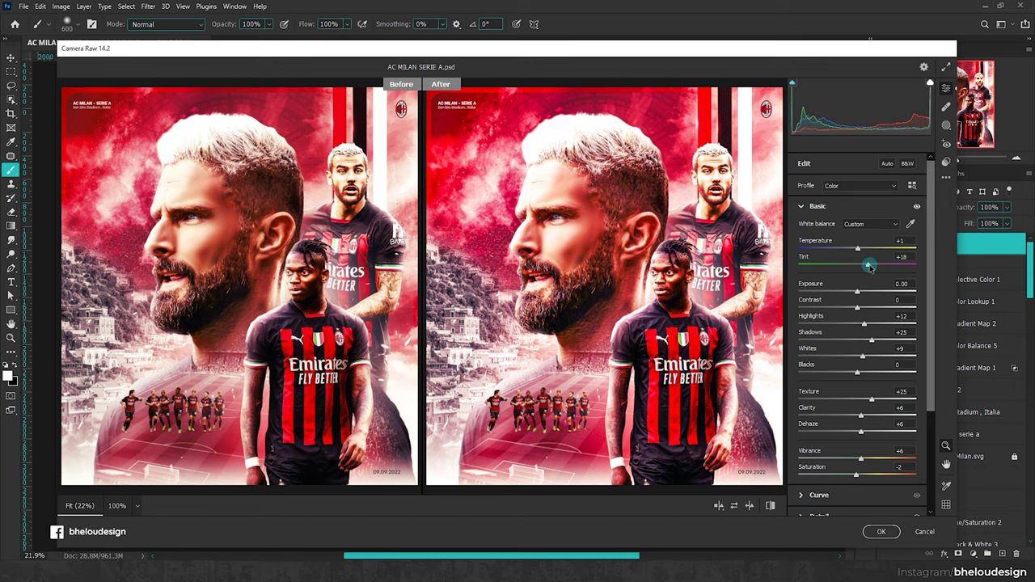
Step: Brighten Color Mixer luminance: Reds +7, Oranges +2, Magentas +6
scroll(861, 266, "down", 3)
scroll(862, 323, "down", 3)
left_click(862, 364)
left_click(862, 446)
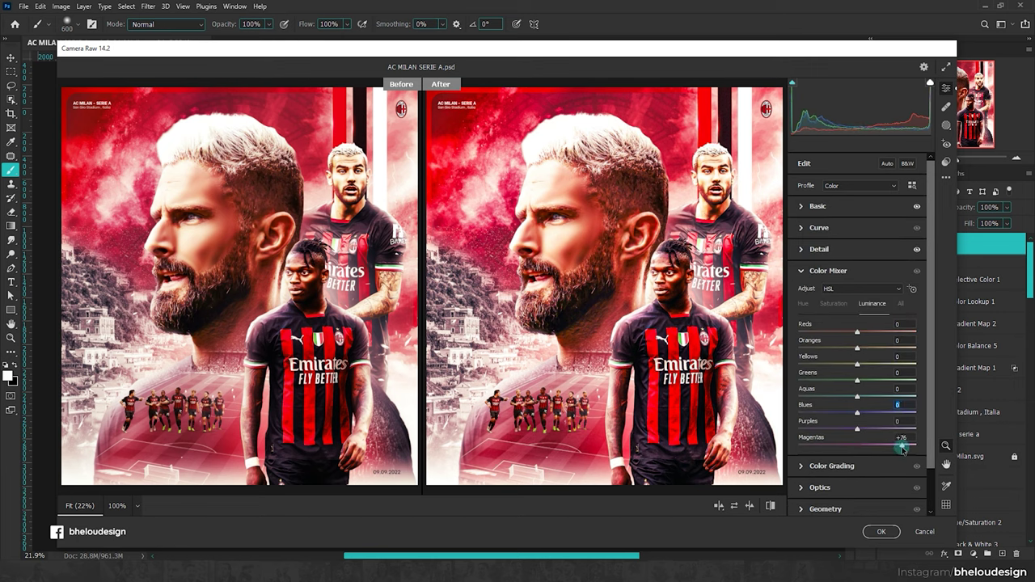
left_click(862, 332)
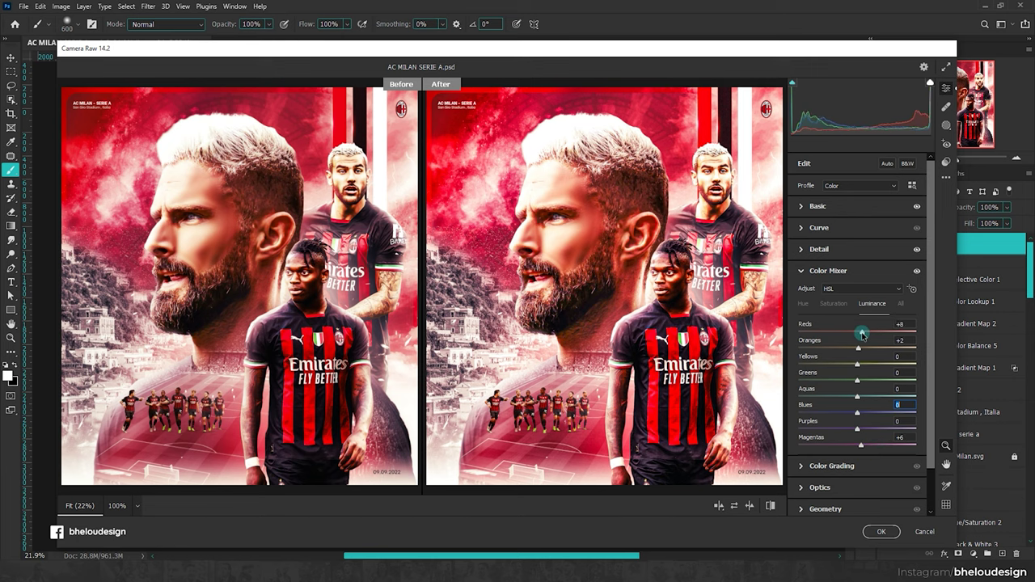
scroll(853, 345, "down", 1)
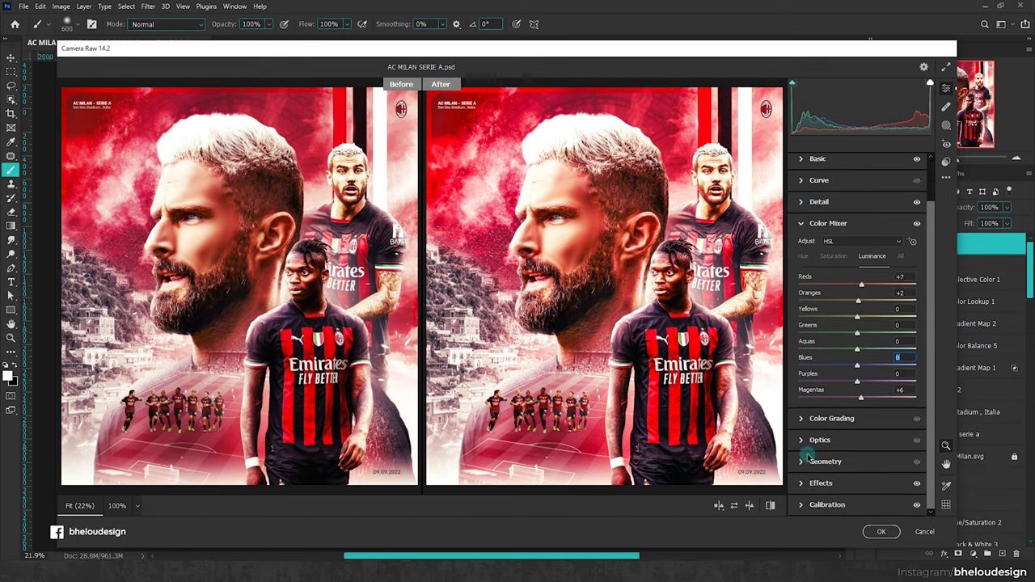
left_click(803, 421)
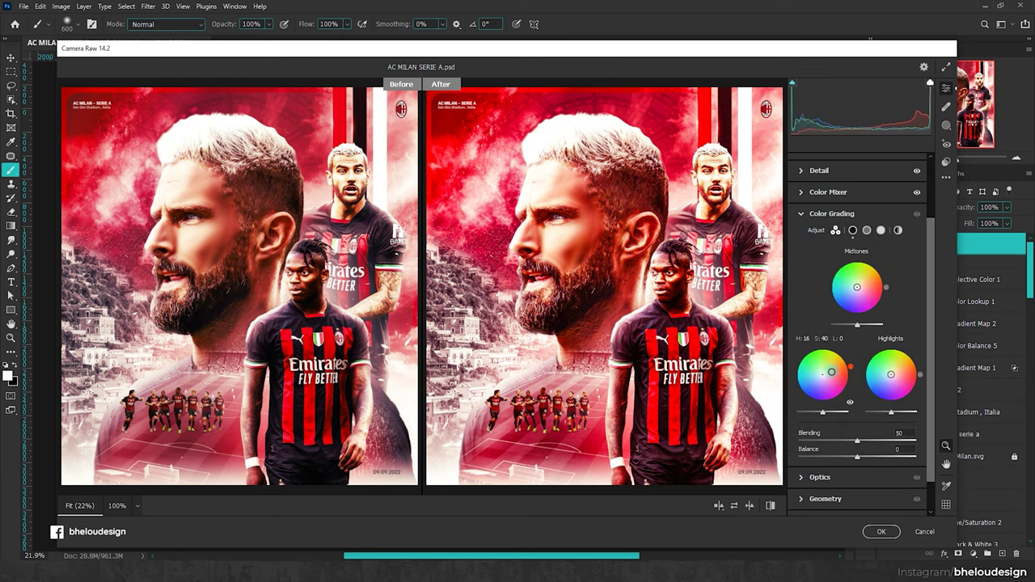
Step: Brighten the Shadows wheel and give the Highlights a gentle warm yellow tint
left_click_drag(825, 412, 831, 415)
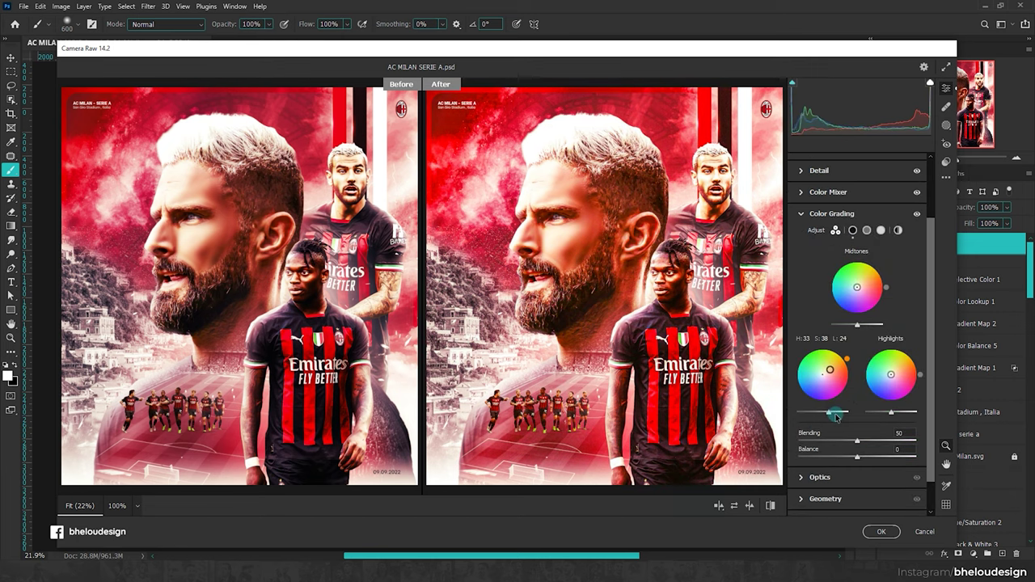
left_click(892, 376)
left_click_drag(888, 369, 896, 374)
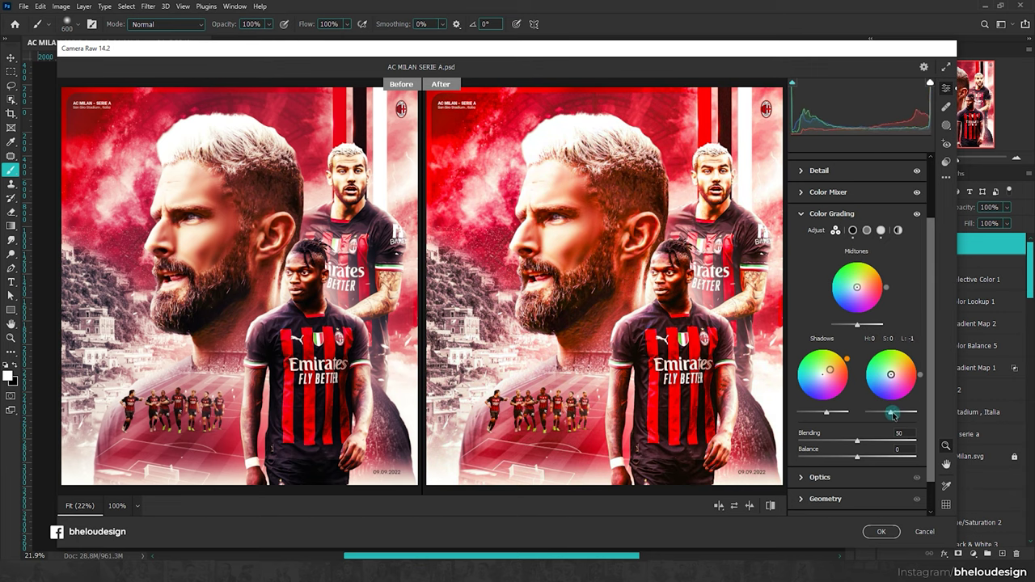
left_click_drag(895, 374, 905, 363)
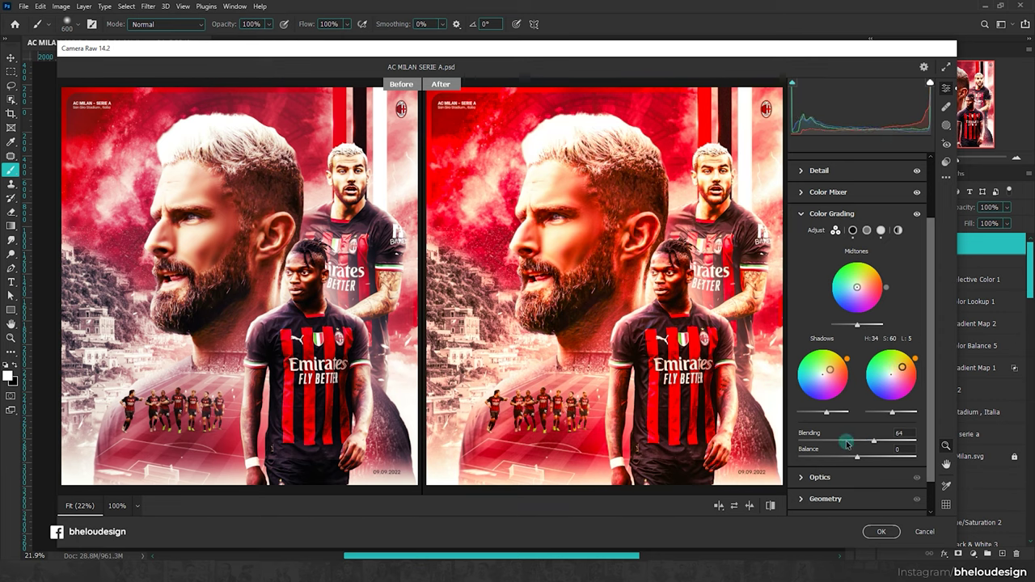
key("ctrl+z")
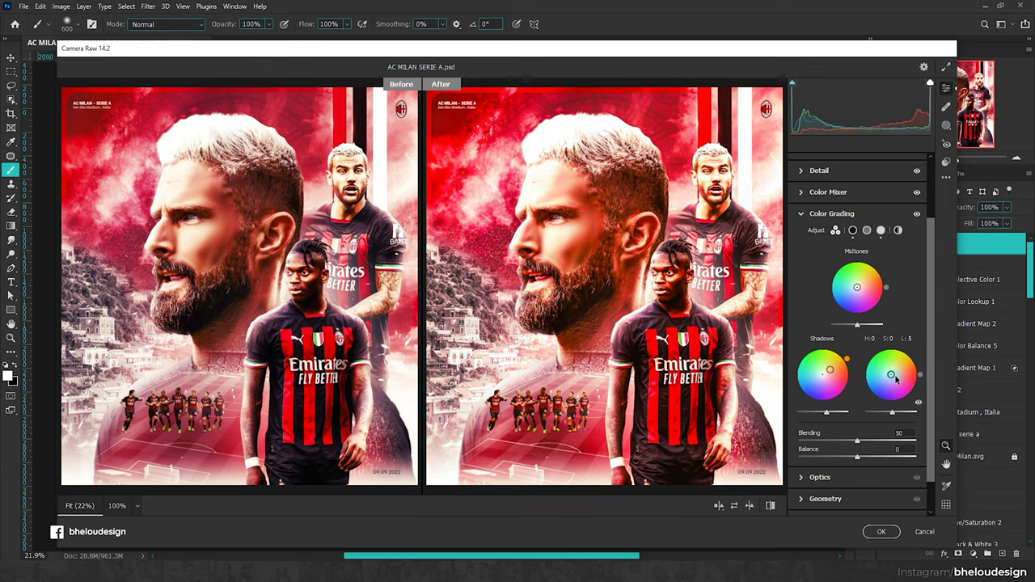
left_click_drag(895, 377, 896, 371)
Step: Tint the Midtones toward cyan, around Hue 180 and Saturation 13
left_click_drag(857, 325, 868, 326)
mouse_move(856, 287)
left_mouse_down()
mouse_move(856, 277)
mouse_move(853, 294)
left_mouse_up()
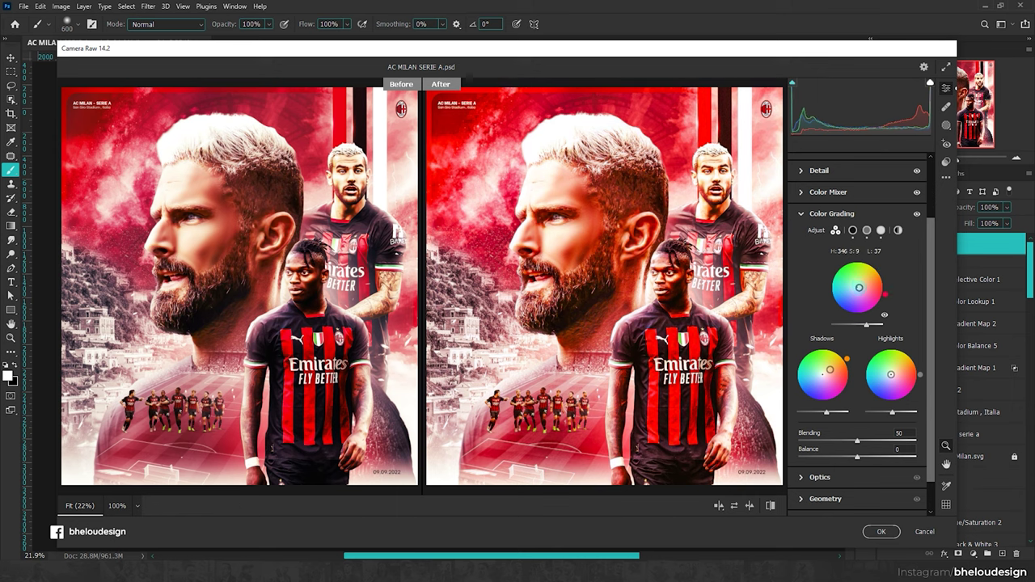
mouse_move(863, 288)
left_mouse_down()
mouse_move(844, 282)
mouse_move(853, 287)
left_mouse_up()
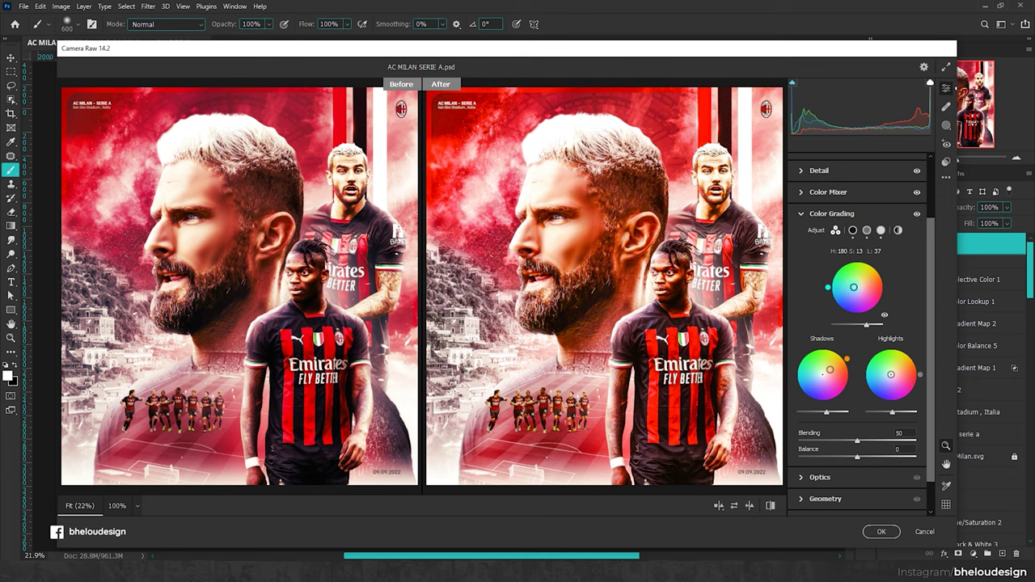
left_click_drag(654, 343, 685, 329)
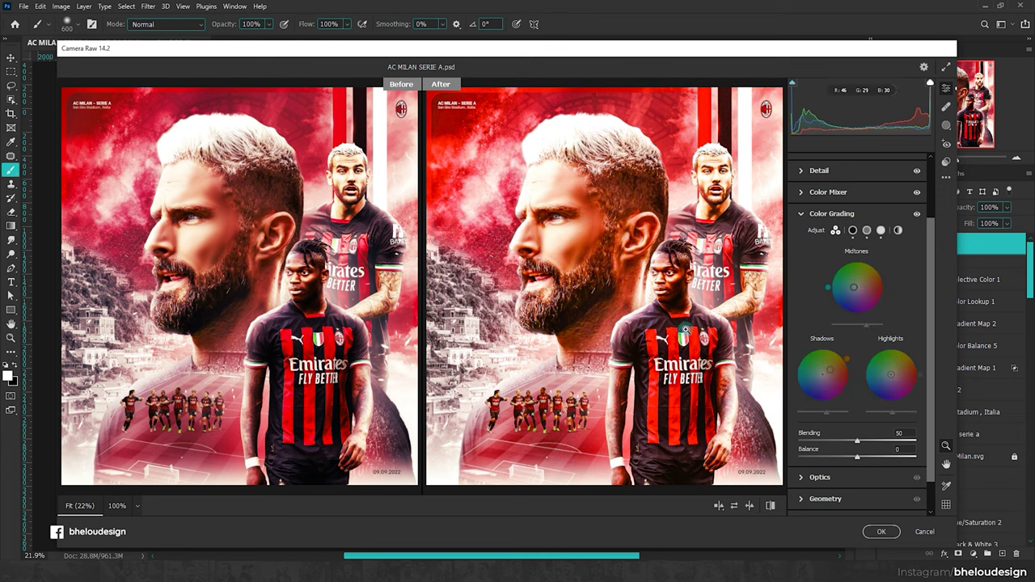
Step: In Basic, lower Saturation to -6 and set Blacks -15, tweaking Contrast
scroll(819, 388, "up", 2)
left_click(813, 253)
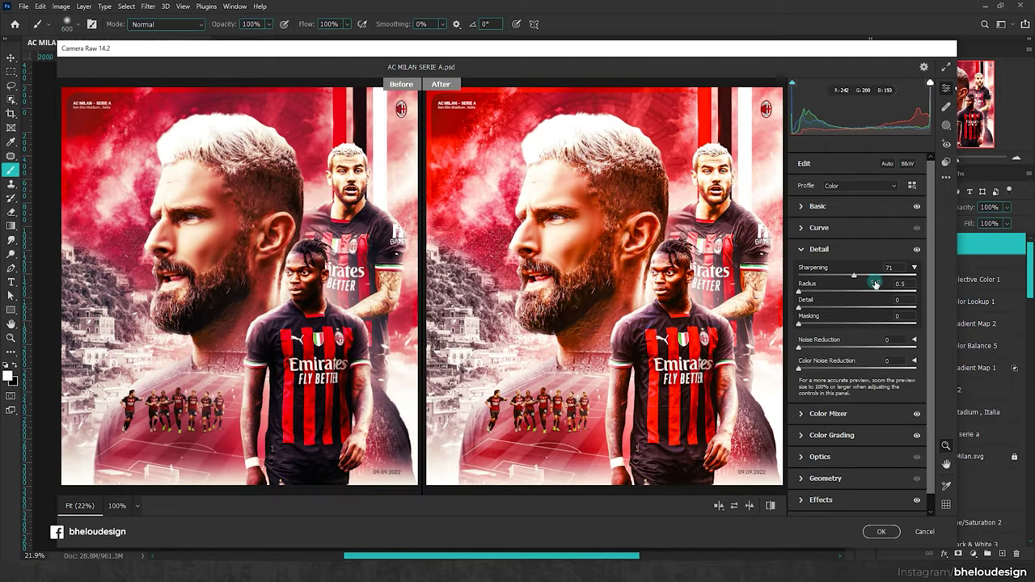
left_click(817, 206)
scroll(853, 328, "down", 3)
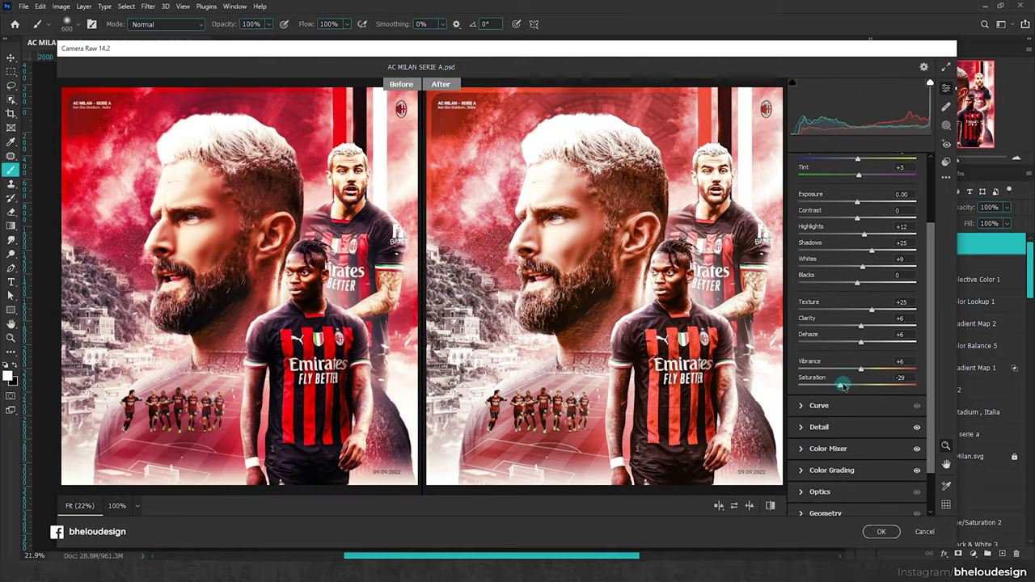
left_click_drag(858, 387, 863, 371)
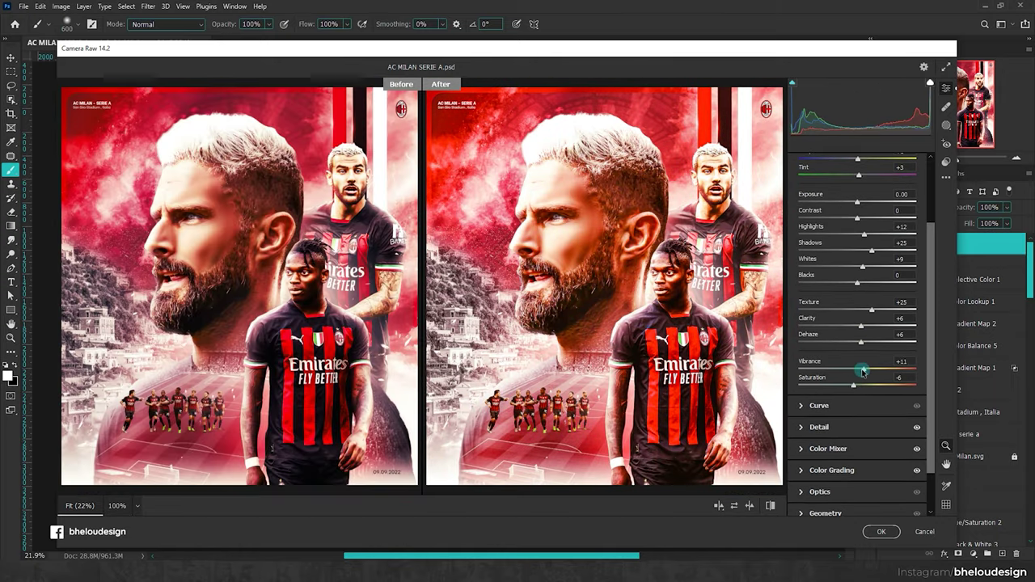
scroll(847, 365, "up", 1)
mouse_move(857, 308)
left_mouse_down()
mouse_move(878, 305)
mouse_move(841, 308)
mouse_move(859, 294)
left_mouse_up()
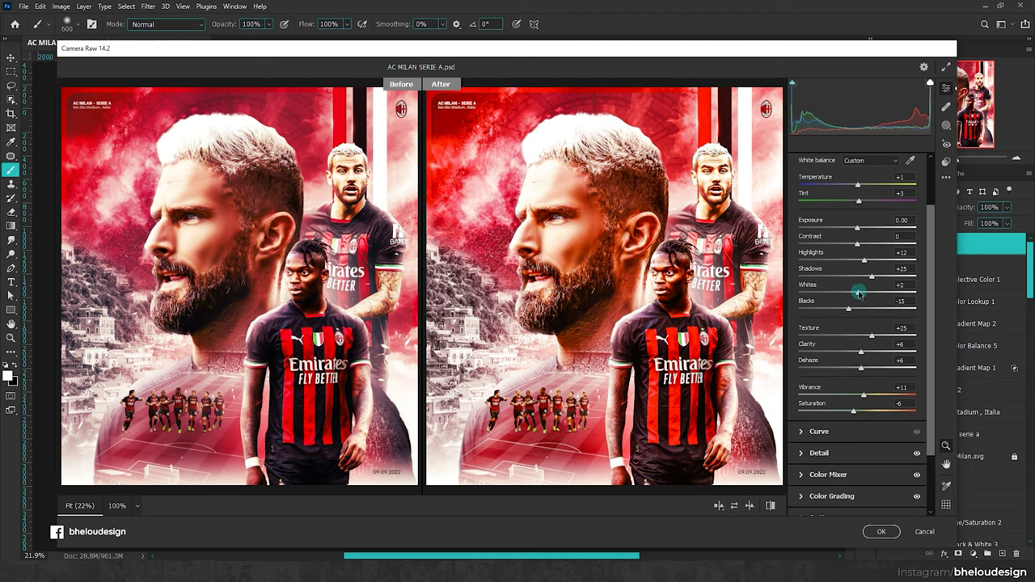
scroll(859, 292, "up", 2)
left_click_drag(857, 296, 855, 296)
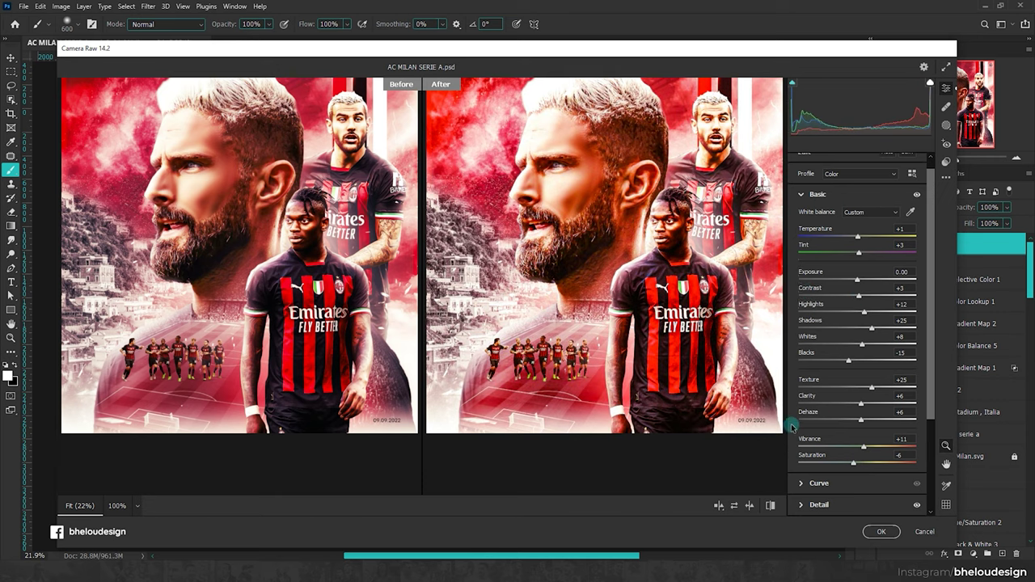
scroll(833, 364, "down", 3)
Step: Add a -44 vignette with Roundness -46 and Feather 54
left_click(808, 434)
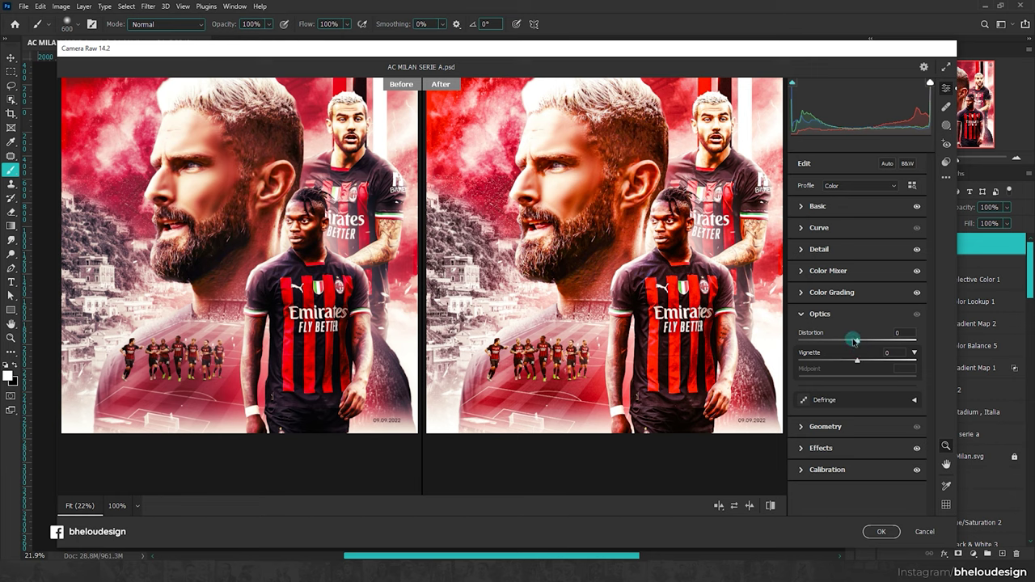
left_click(810, 270)
left_click(801, 358)
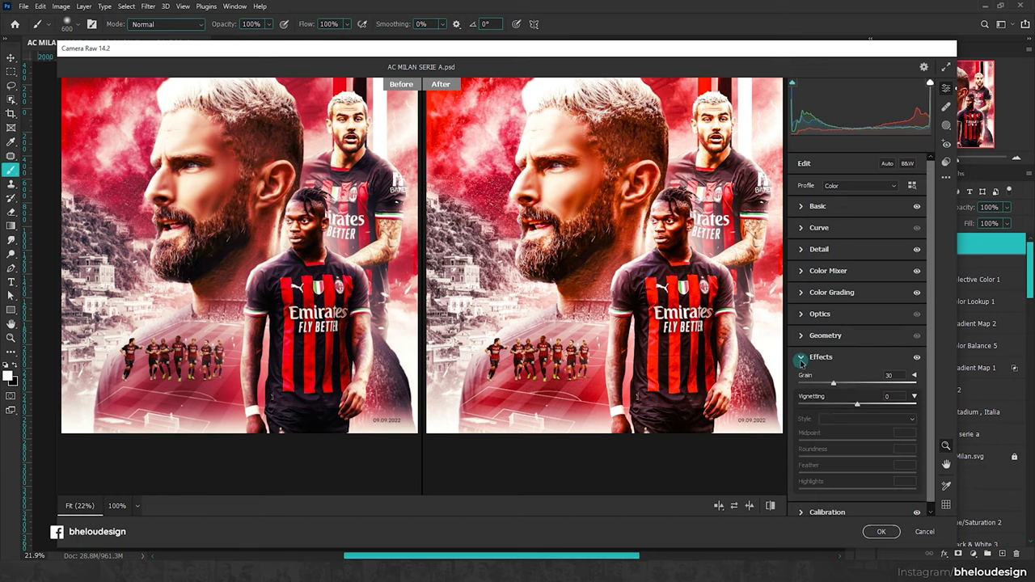
left_click_drag(858, 406, 833, 404)
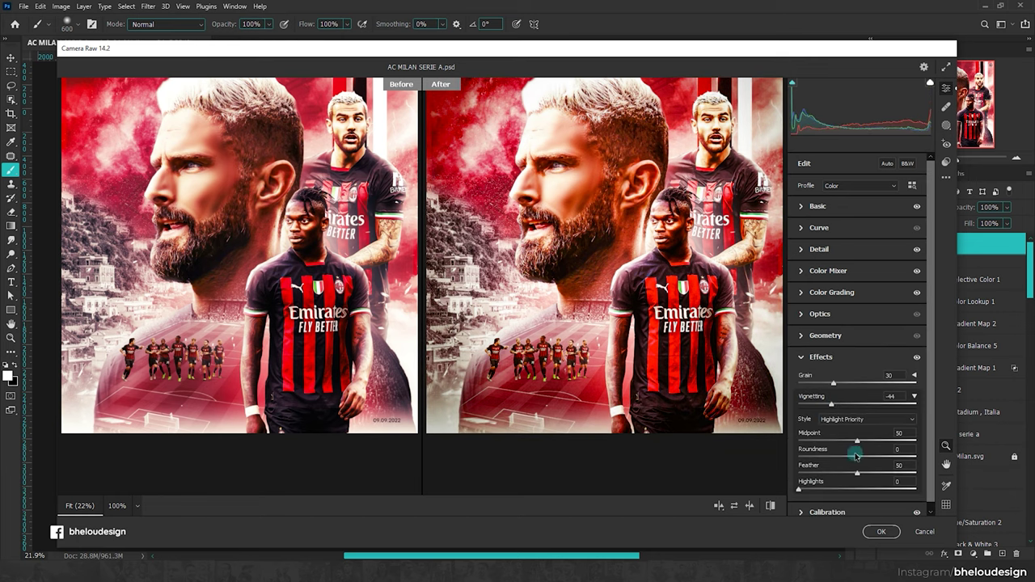
mouse_move(873, 458)
left_mouse_down()
mouse_move(829, 458)
mouse_move(862, 472)
left_mouse_up()
left_click(634, 255)
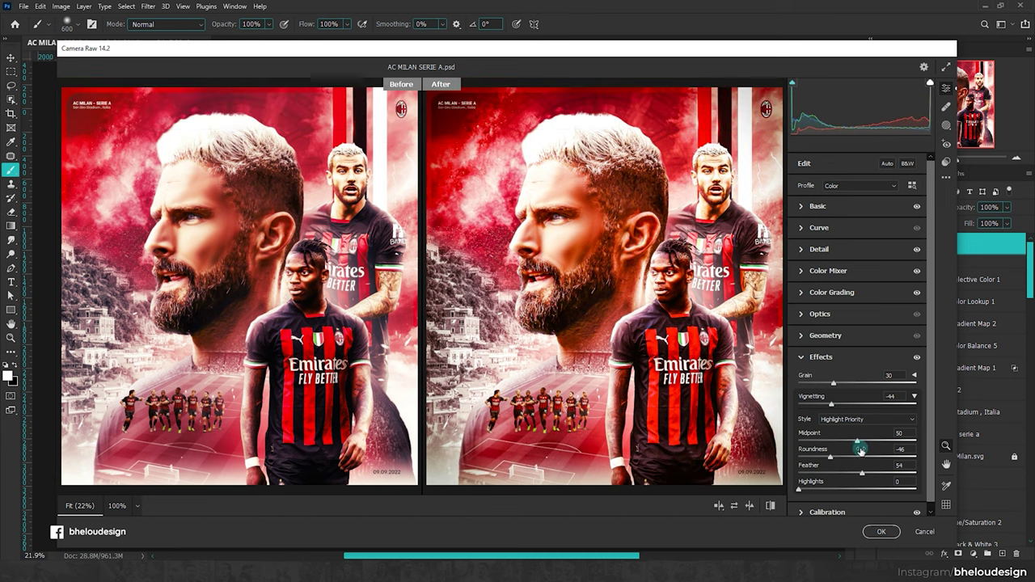
scroll(851, 333, "down", 1)
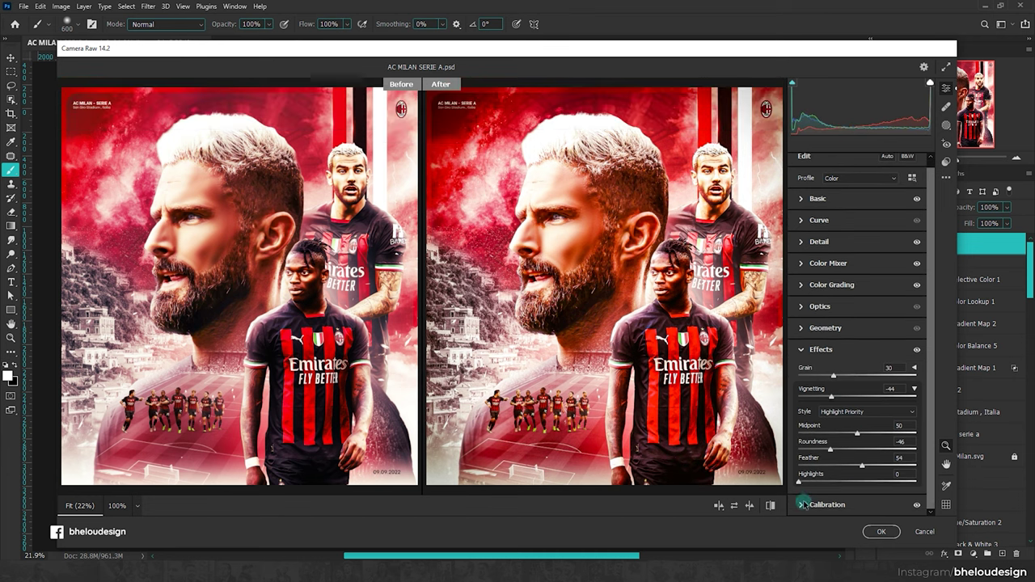
Step: Set Calibration Blue Primary Hue -5 and Saturation +6
left_click(803, 504)
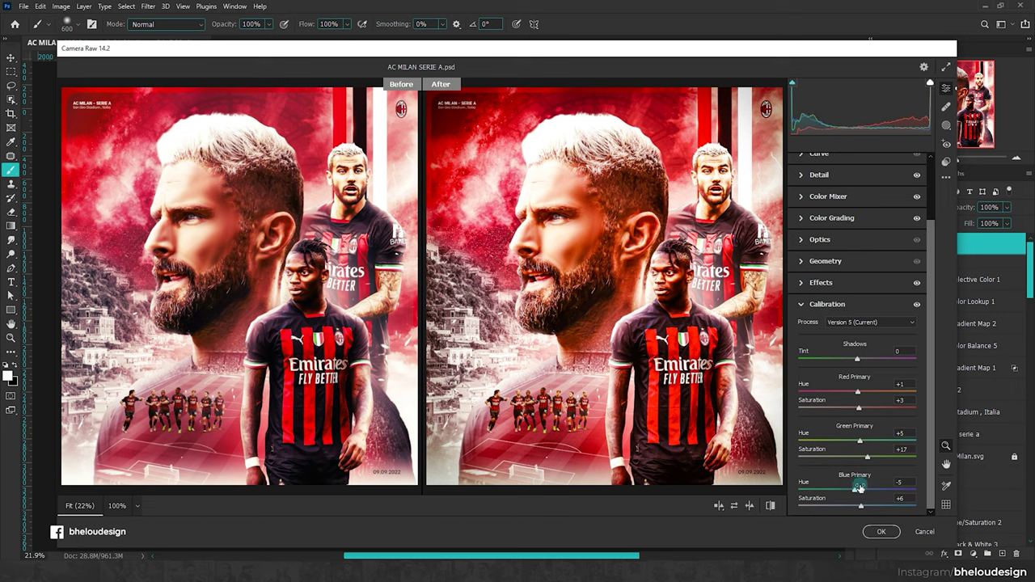
left_click(896, 482)
scroll(857, 323, "up", 5)
scroll(862, 259, "up", 5)
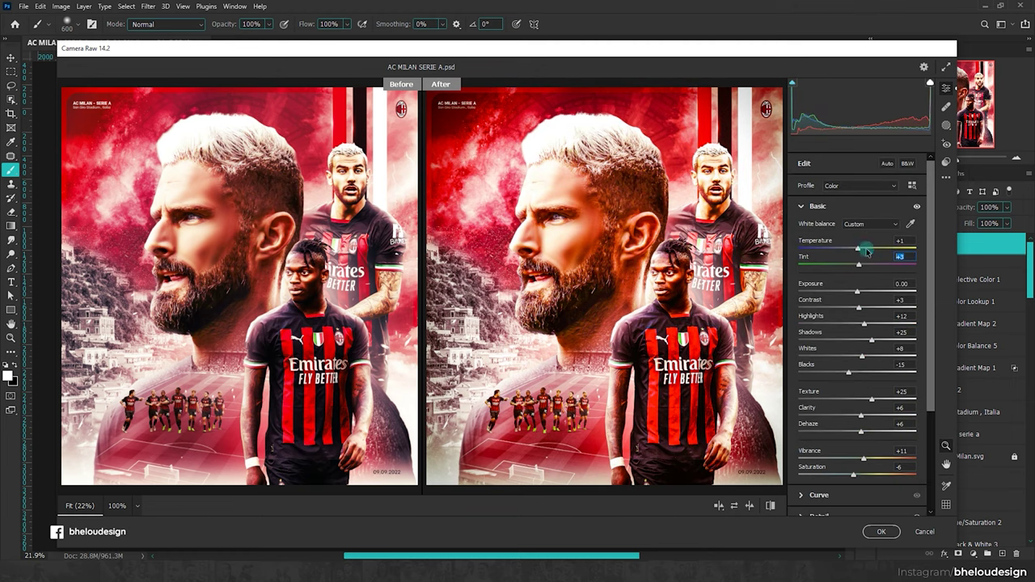
Step: Set Temperature -3 and Vibrance +13
left_click(907, 245)
left_click_drag(851, 252, 850, 257)
left_click_drag(866, 461, 871, 462)
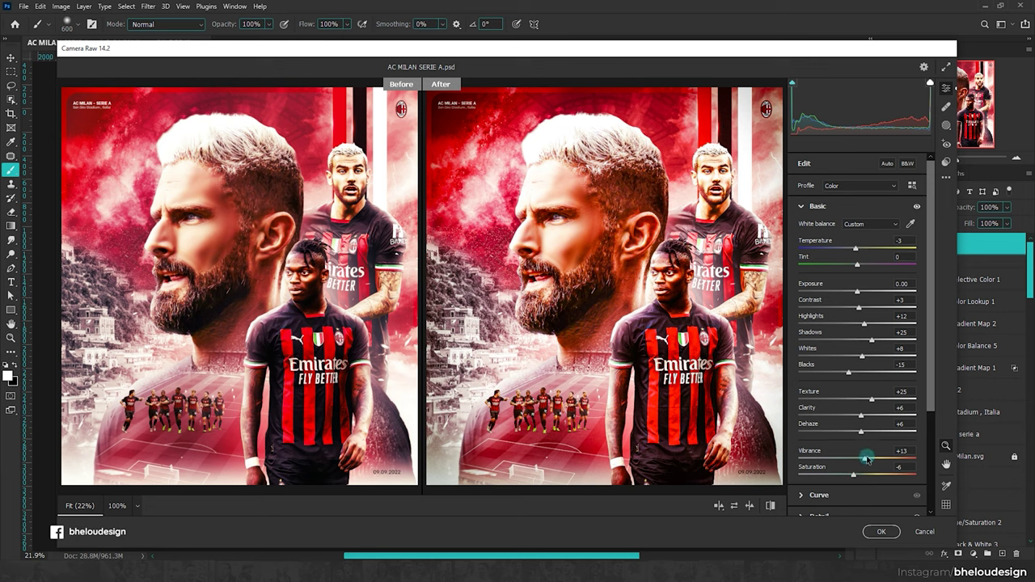
left_click(819, 494)
Step: Shape the point curve with a darker shadow point and raised midtones, then apply the grade
left_click_drag(871, 309, 870, 304)
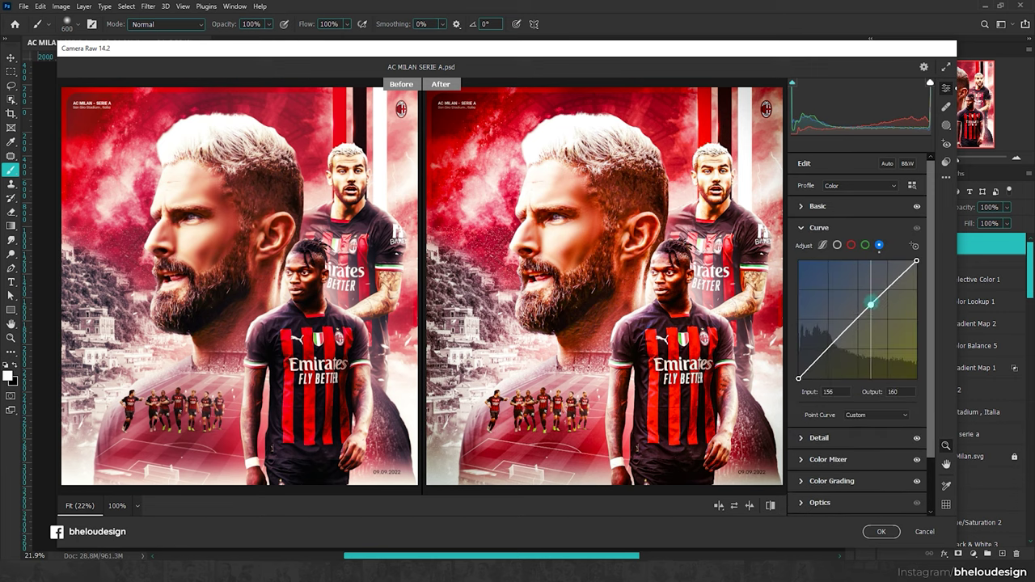
left_click_drag(823, 366, 814, 363)
left_click_drag(872, 303, 875, 301)
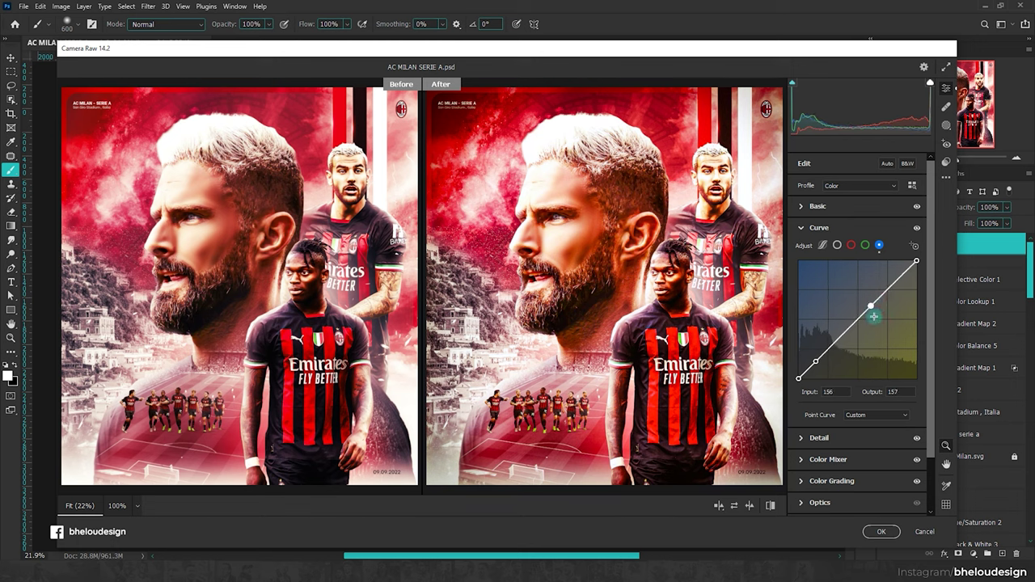
left_click_drag(873, 316, 873, 304)
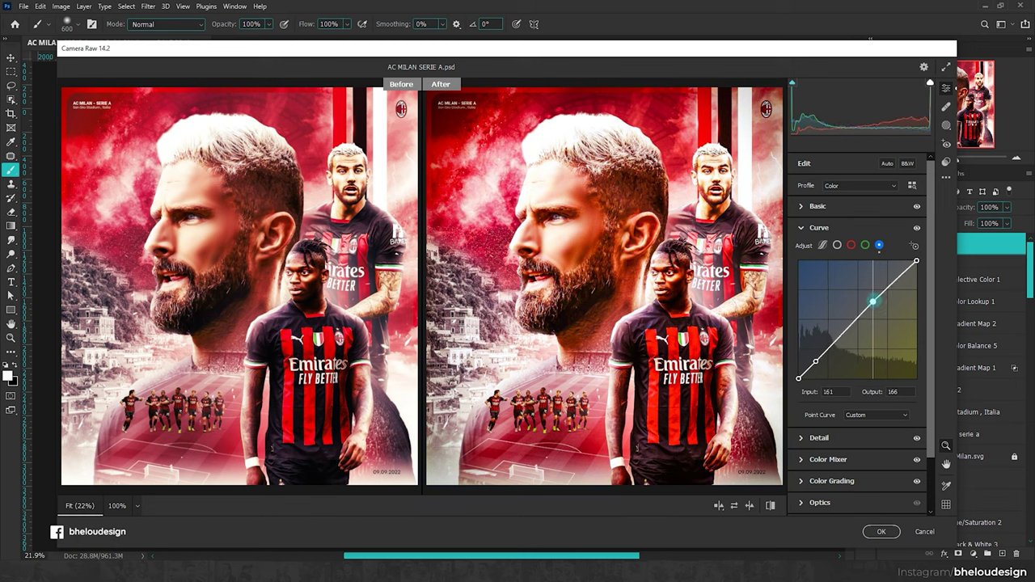
left_click_drag(898, 276, 901, 277)
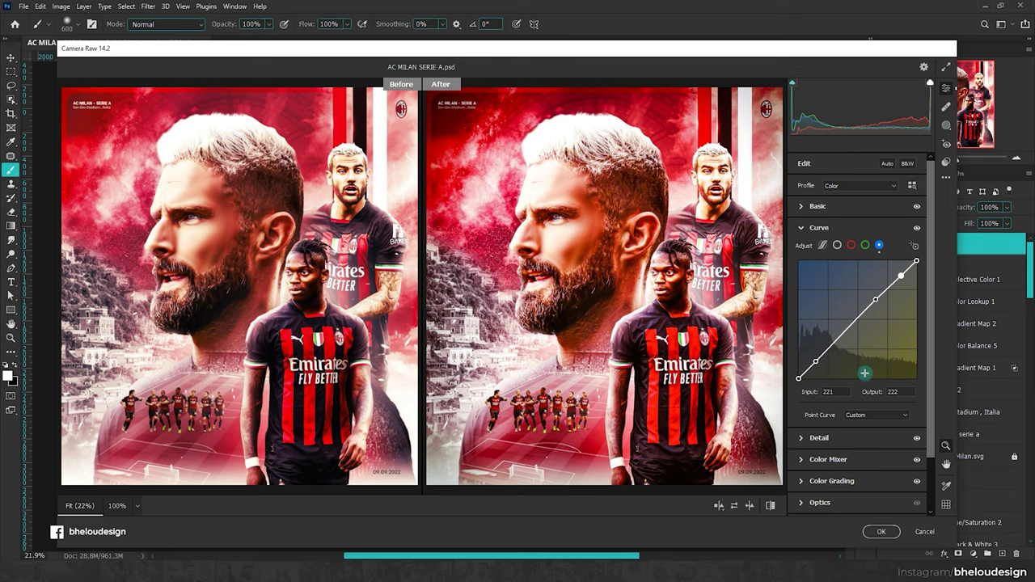
left_click(866, 525)
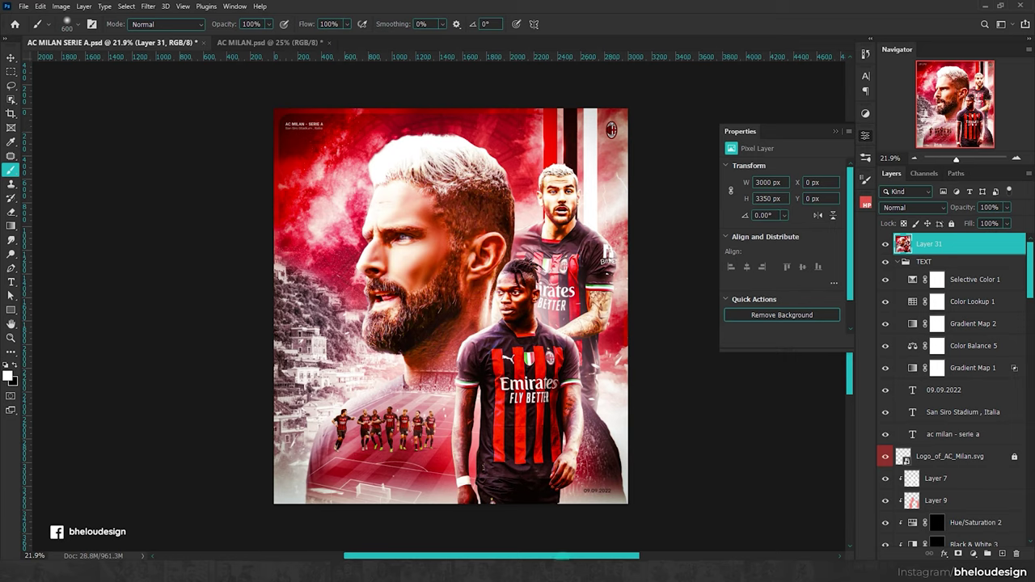
Step: Add a new layer, try a white gradient fade along the bottom, then delete it
scroll(638, 474, "up", 2)
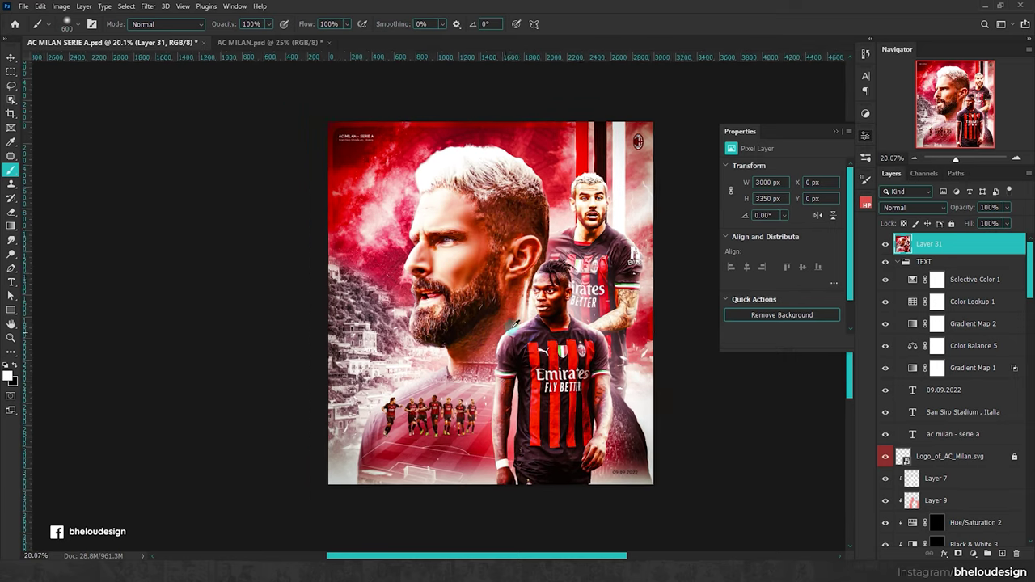
scroll(591, 507, "up", 2)
left_click(1001, 554)
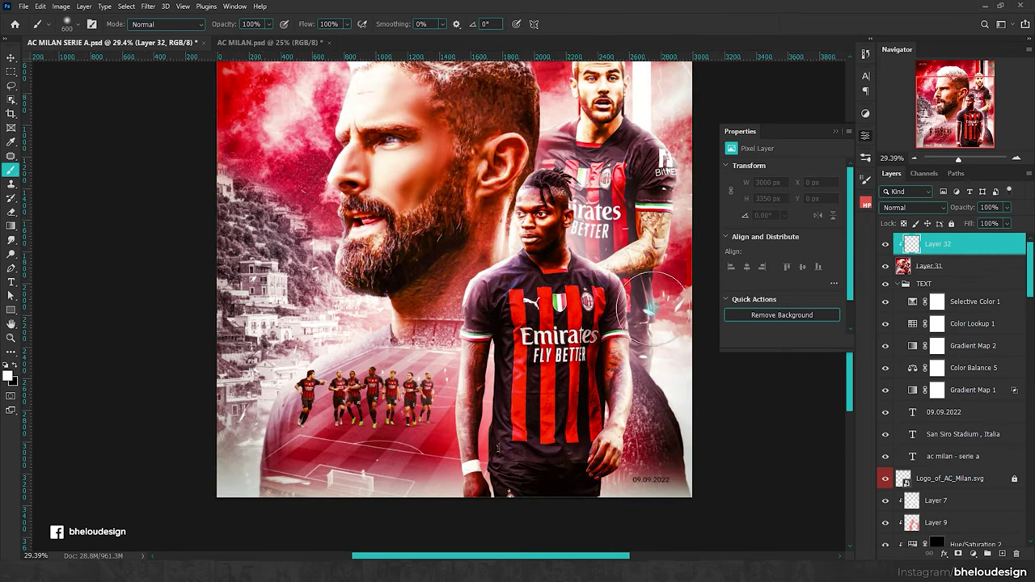
key("g")
left_click_drag(404, 438, 404, 424)
scroll(392, 446, "down", 2)
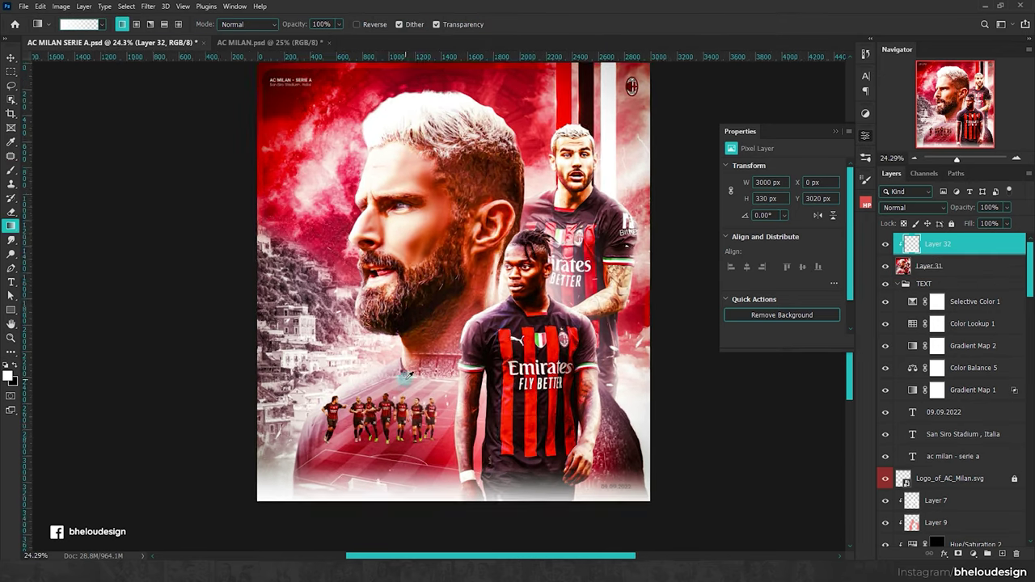
key("Delete")
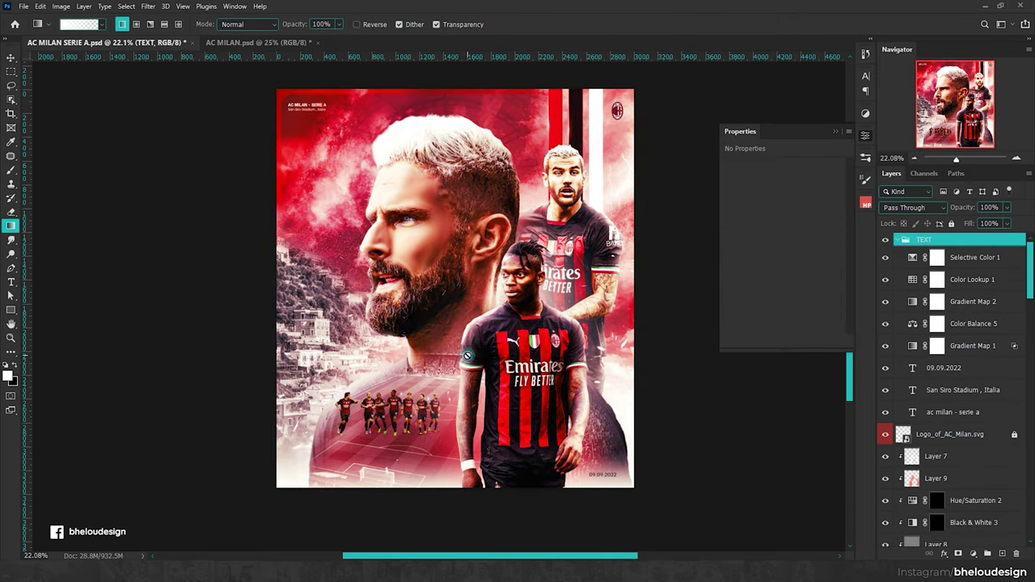
scroll(454, 502, "up", 2)
Step: Lock Layer 28 and the Brightness/Contrast 5 adjustment in Group 3
key("v")
left_click(624, 464)
scroll(890, 395, "down", 2)
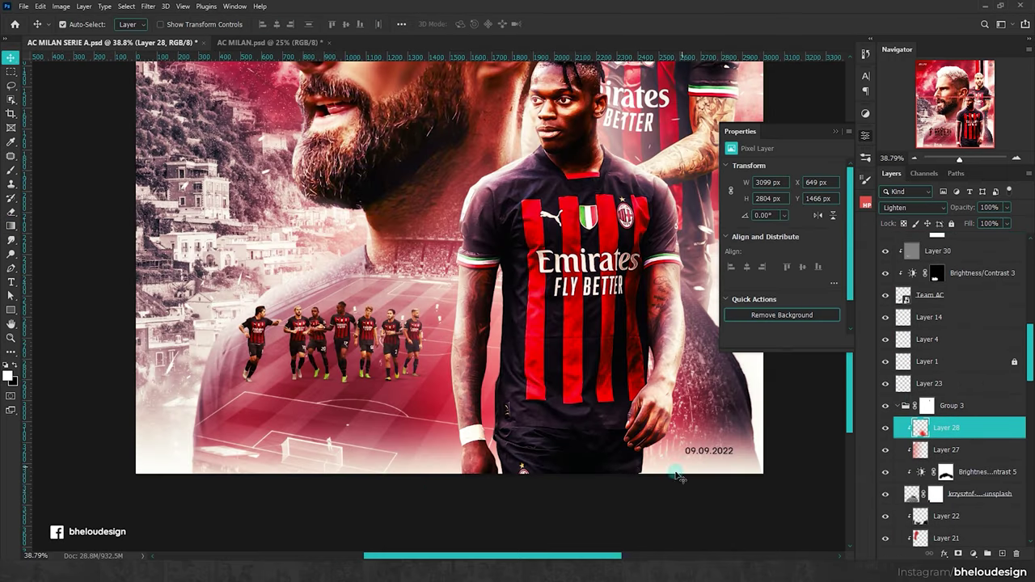
left_click(952, 223)
left_click(970, 471)
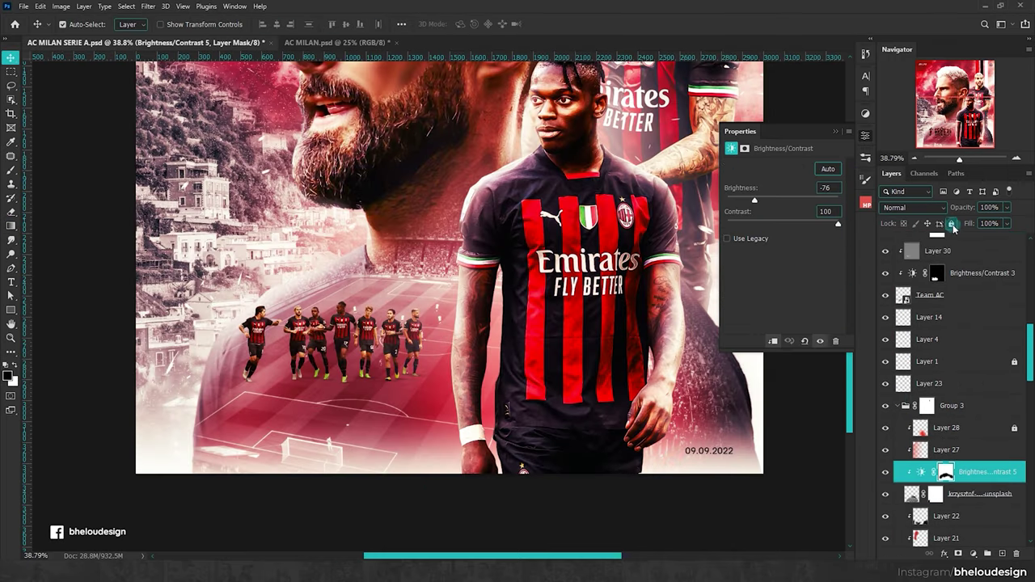
left_click(952, 223)
left_click(971, 494)
Step: Hide and reshow Layer 22 to judge its effect
left_click(946, 515)
scroll(930, 364, "down", 3)
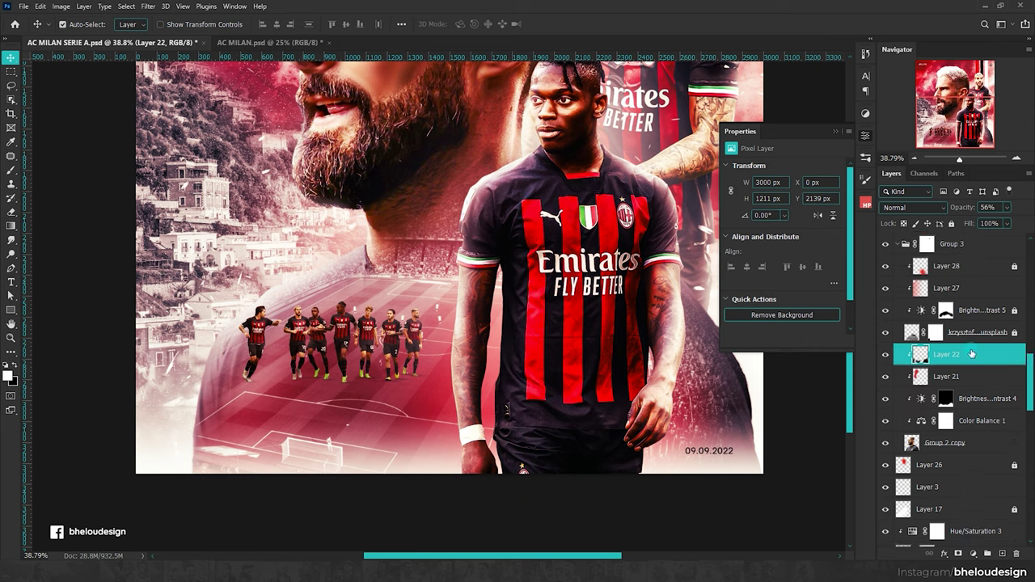
left_click(923, 324)
scroll(404, 478, "up", 3)
left_click(889, 450)
Step: Select the Hue/Saturation 5 adjustment and delete the hidden layers
scroll(890, 448, "down", 5)
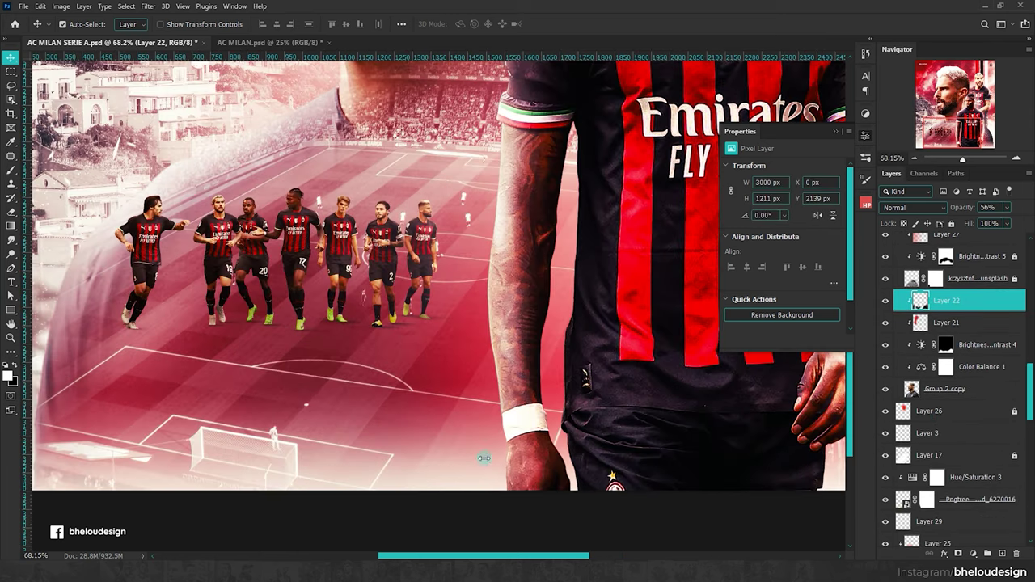
scroll(894, 465, "down", 3)
scroll(896, 469, "down", 4)
scroll(896, 468, "down", 4)
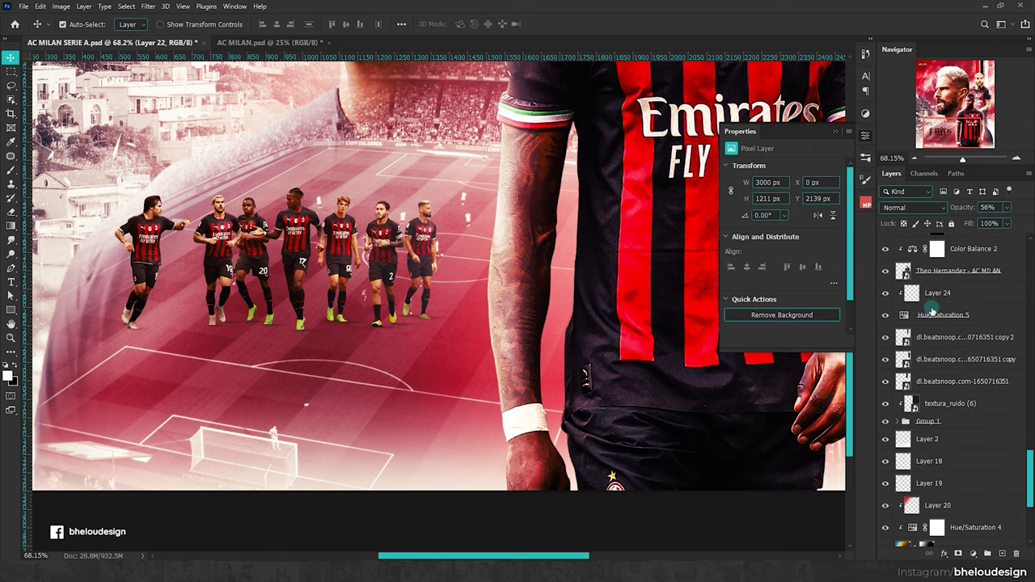
left_click(933, 314)
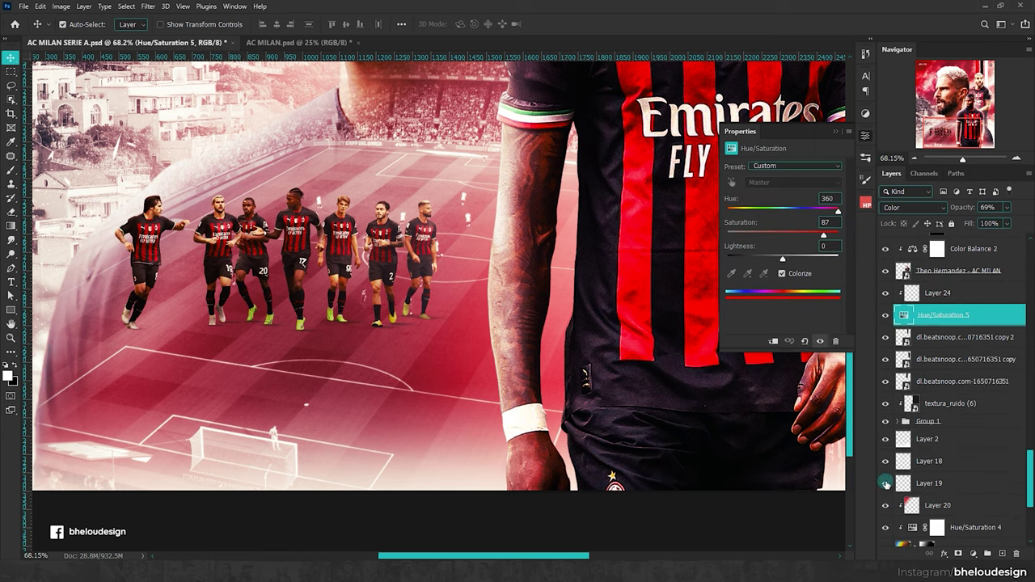
scroll(927, 475, "down", 4)
left_click(953, 491)
key("Delete")
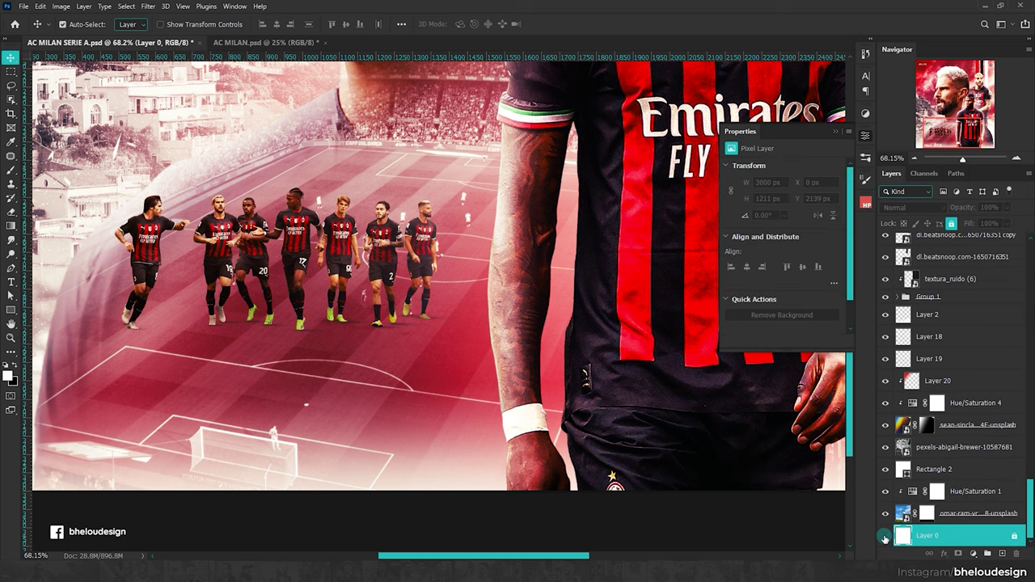
Step: Zoom out and add an empty Layer 31 above Layer 28
key("ctrl+minus")
key("ctrl+minus")
scroll(963, 521, "up", 10)
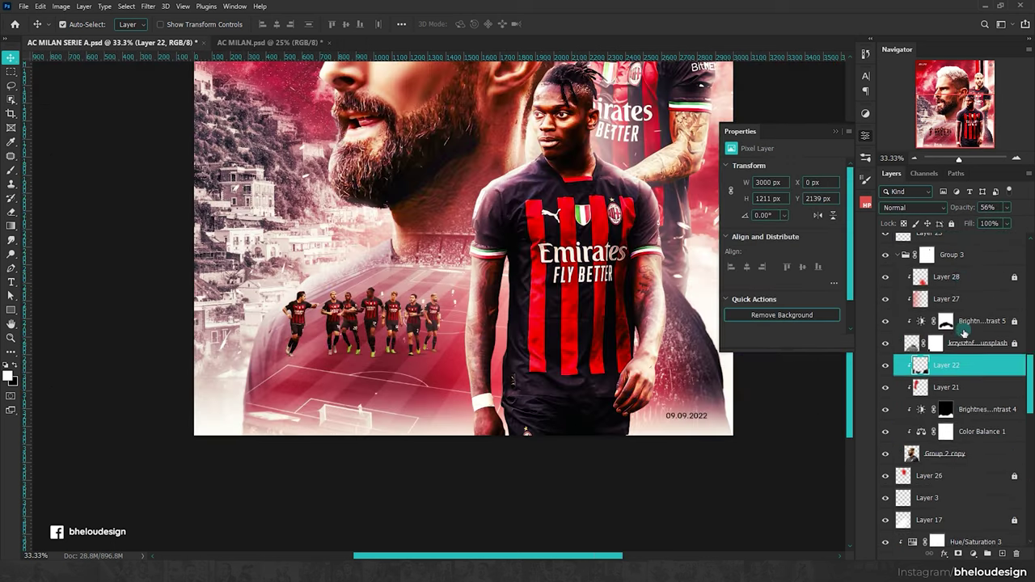
left_click(1002, 554)
scroll(603, 350, "up", 1)
Step: Pick a red foreground colour and lay a red-to-transparent gradient along the poster bottom on Layer 31
key("g")
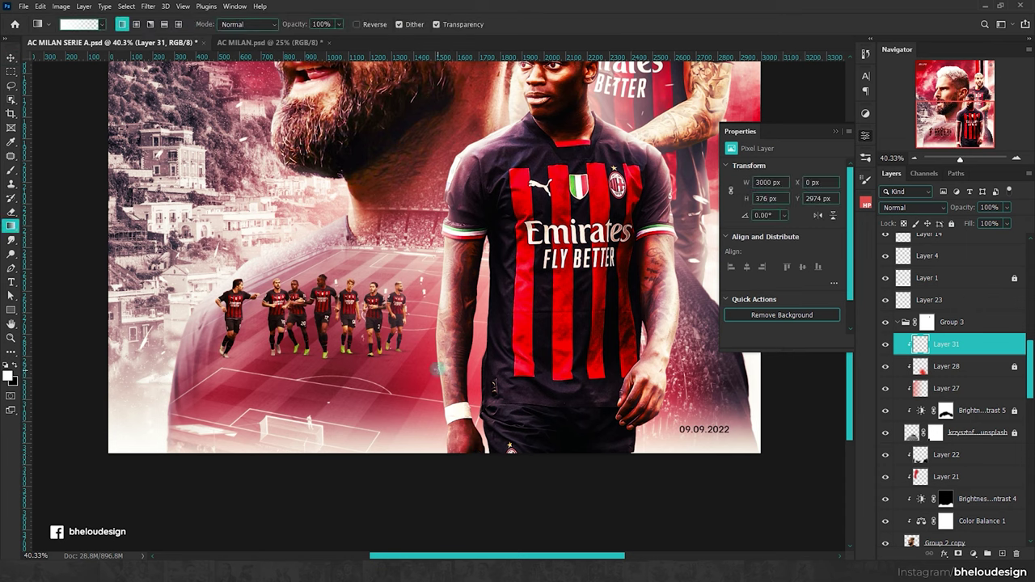
left_click(8, 374)
left_click(541, 312)
left_click(942, 155)
left_click_drag(503, 453, 503, 267)
Step: Gradient-mask the stadium photo so its lower pitch area fades out
scroll(930, 364, "up", 1)
left_click(926, 336)
left_click(886, 402)
scroll(930, 388, "down", 2)
left_click(974, 365)
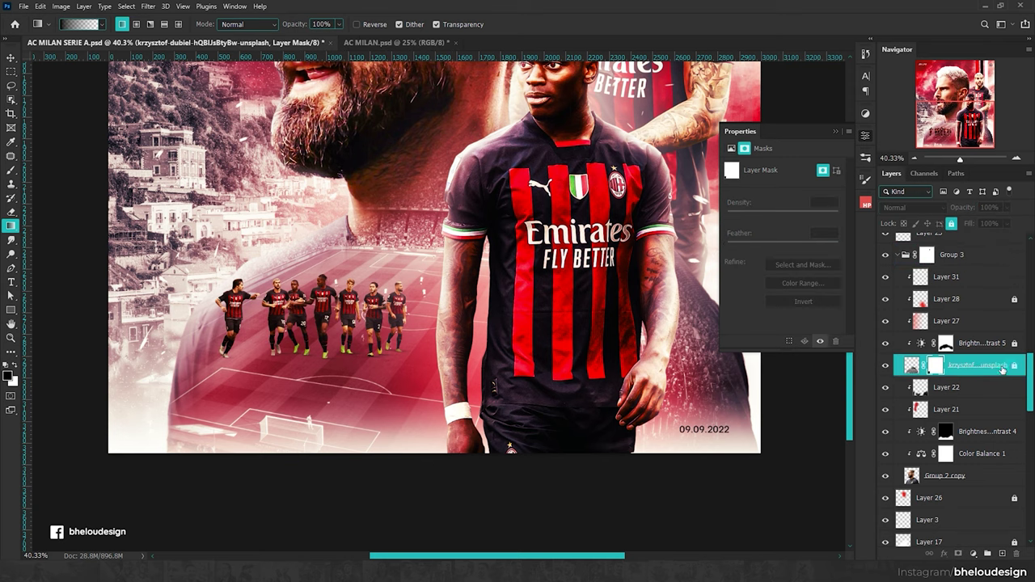
left_click_drag(437, 384, 437, 462)
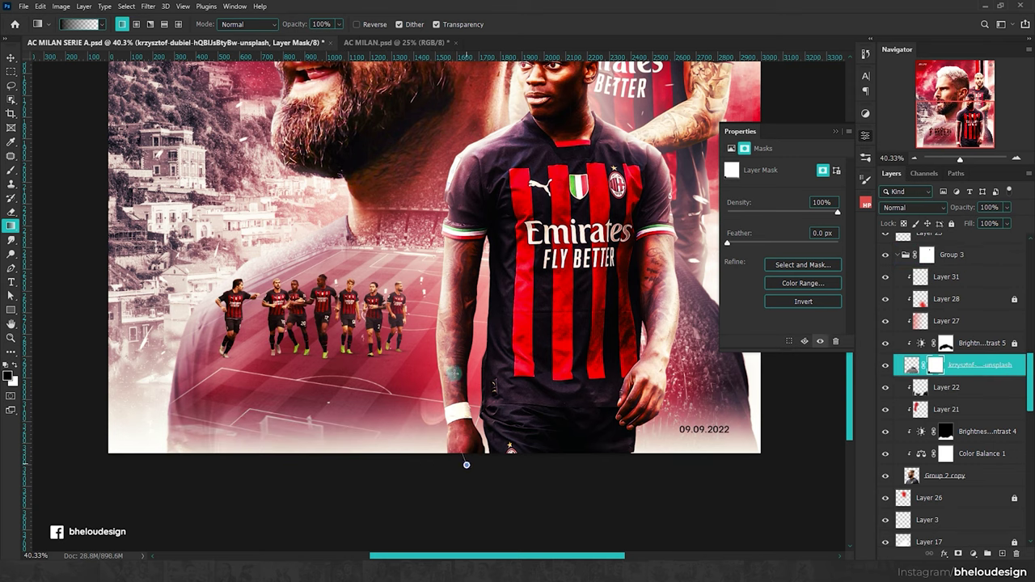
Step: Try shifting the stadium photo upward with Free Transform, then cancel the transform
left_click(911, 365)
key("ctrl+t")
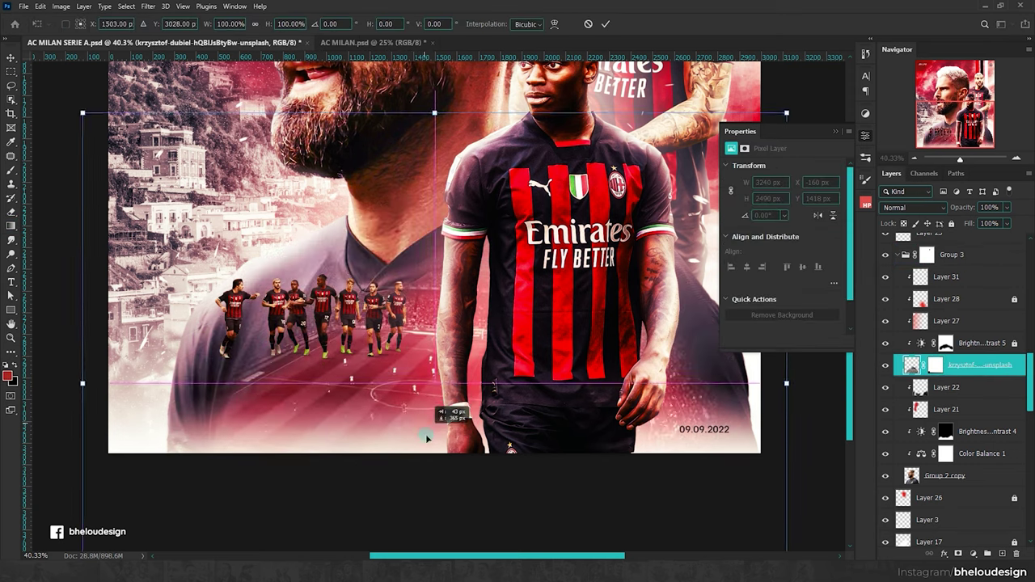
left_click_drag(450, 416, 433, 235)
key("Escape")
Step: Add a new empty Layer 32 directly above Layer 26
left_click(928, 477)
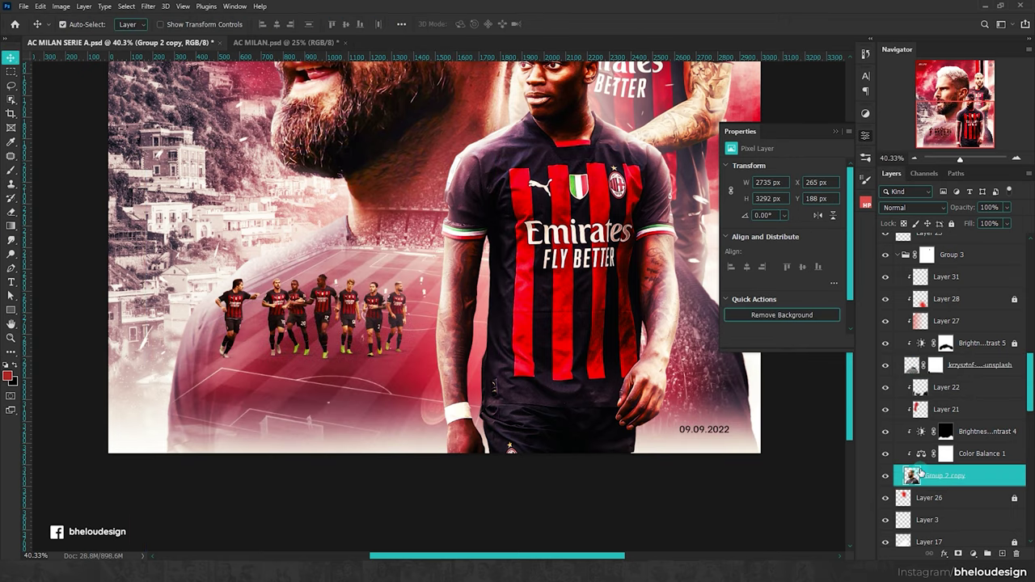
scroll(946, 477, "down", 4)
key("g")
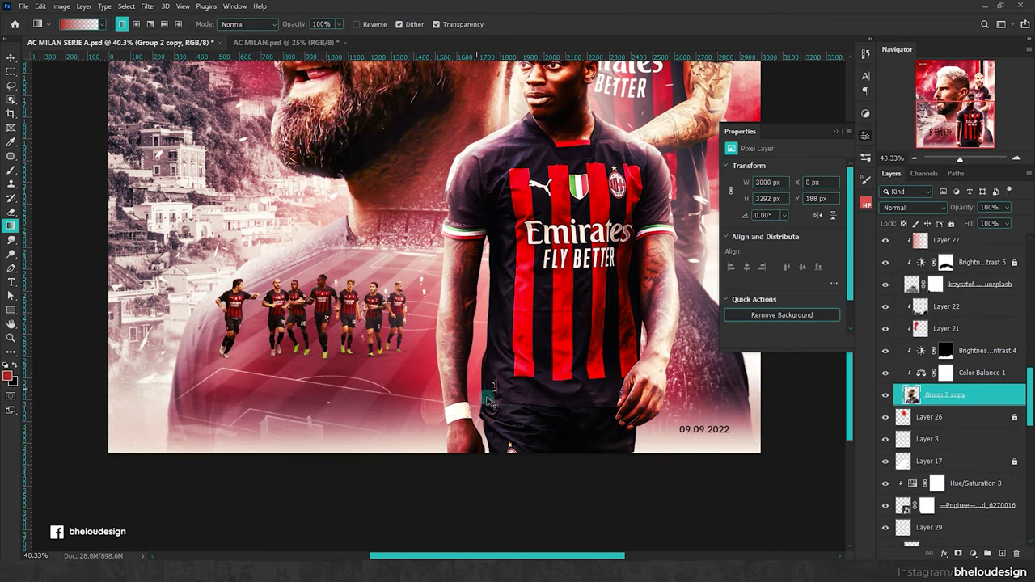
scroll(523, 466, "down", 3)
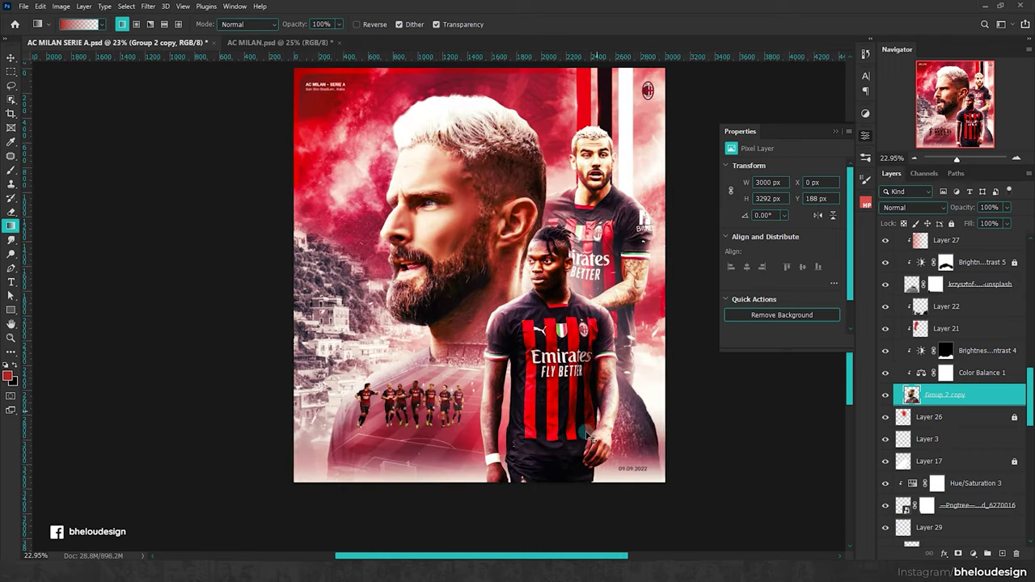
left_click(946, 416)
key("ctrl+shift+alt+n")
Step: Choose a brush from the Brush mây 1 / Dust Particle sets at 245 px
key("b")
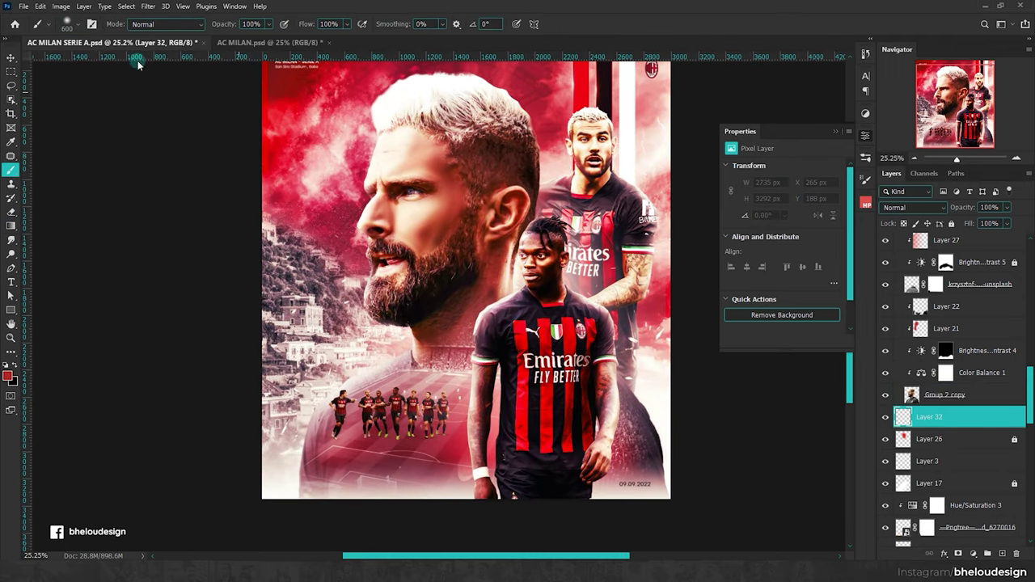
left_click(71, 24)
left_click(57, 332)
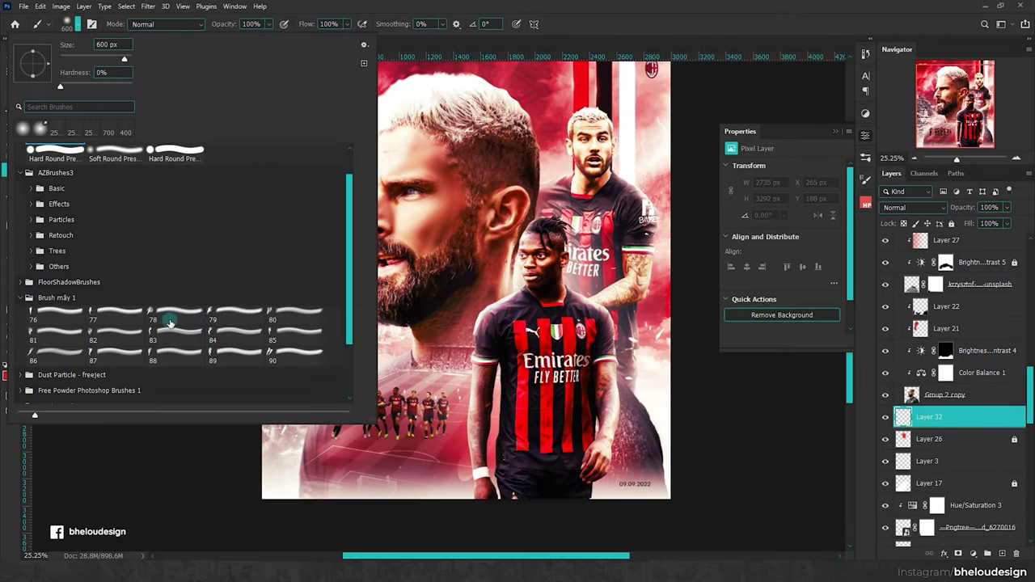
left_click(29, 380)
scroll(121, 364, "down", 1)
double_click(219, 273)
key("bracketleft")
key("bracketleft")
key("bracketleft")
key("bracketleft")
key("bracketleft")
key("bracketleft")
key("bracketleft")
key("bracketleft")
key("bracketleft")
key("bracketleft")
key("bracketleft")
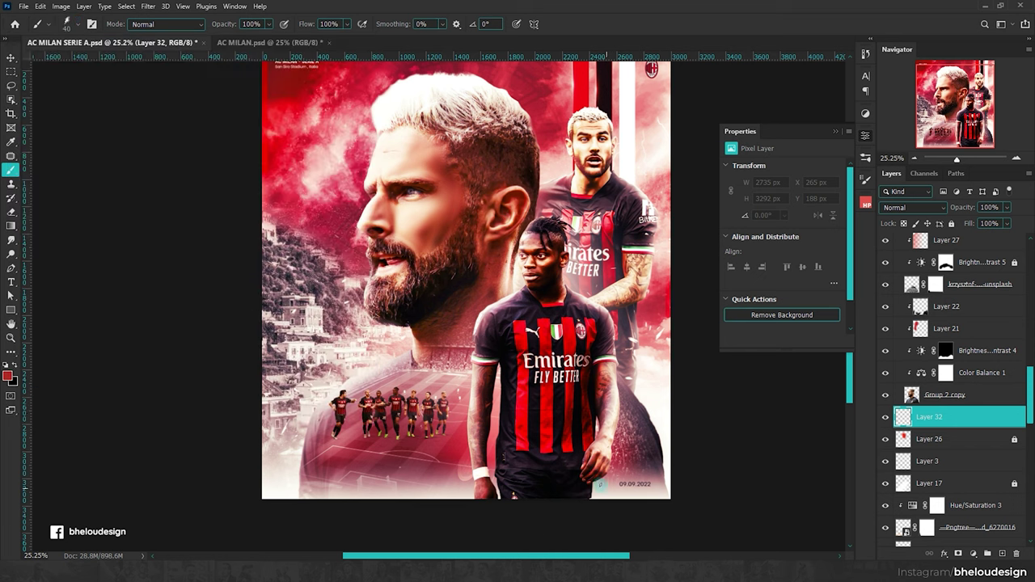
left_click(63, 26)
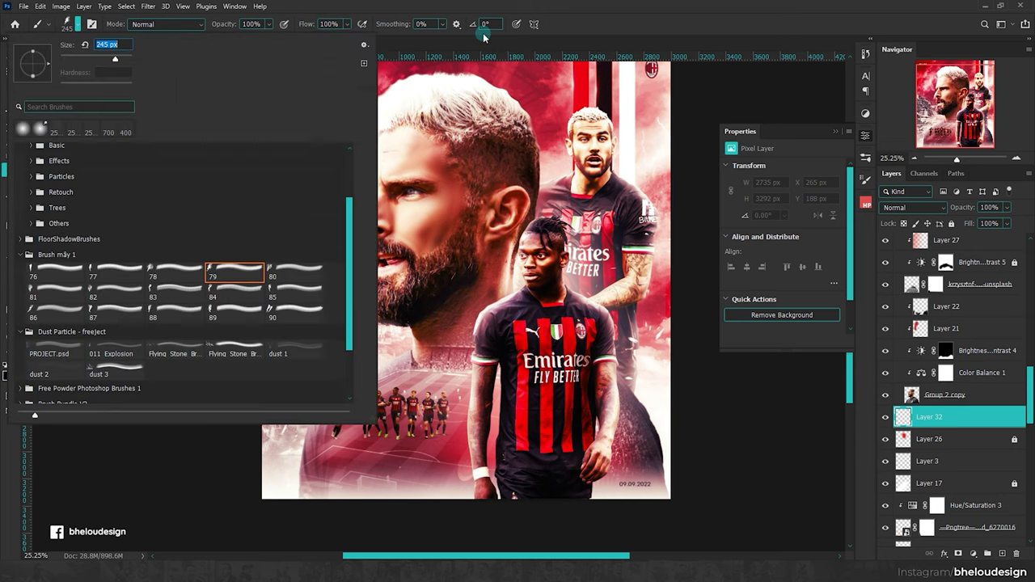
key("Return")
Step: Switch to cloud brush 78 and enlarge it to 900 px
left_click(77, 25)
left_click(172, 276)
left_click_drag(100, 62, 107, 62)
key("Return")
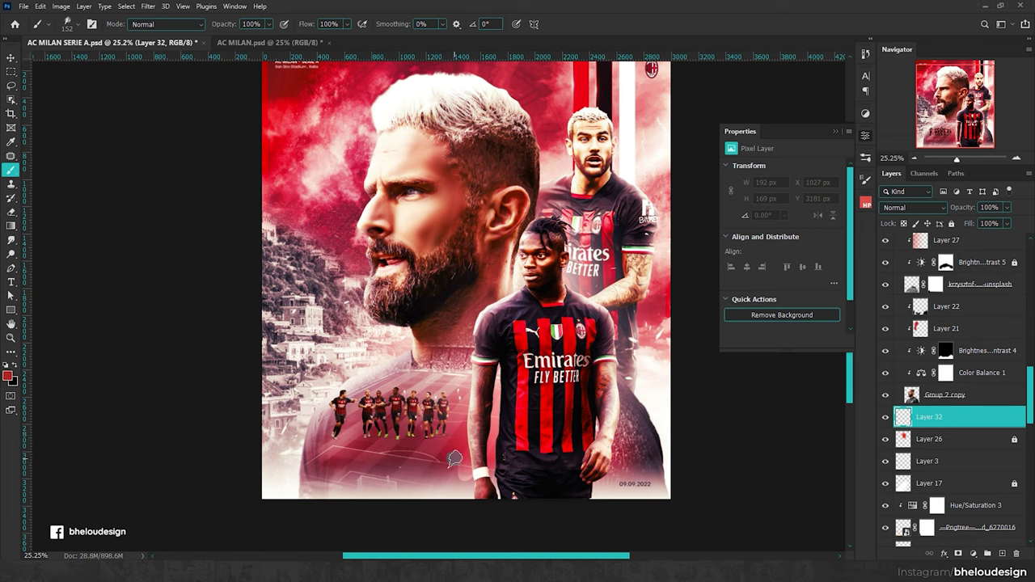
left_click_drag(441, 529, 537, 500)
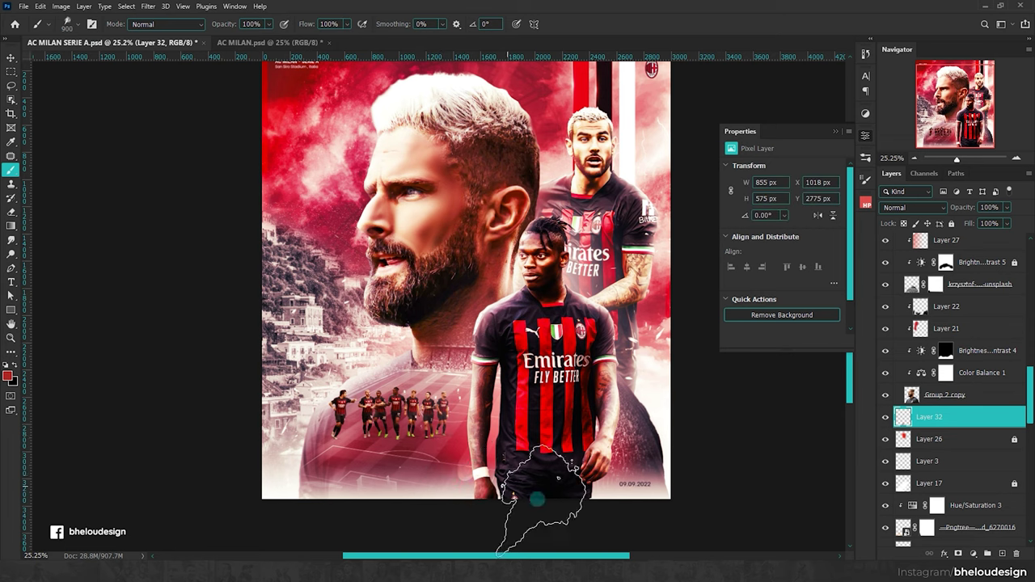
Step: Move Layer 32 into Group 3 and paint white haze around the players
scroll(537, 500, "up", 1)
left_click_drag(929, 417, 938, 235)
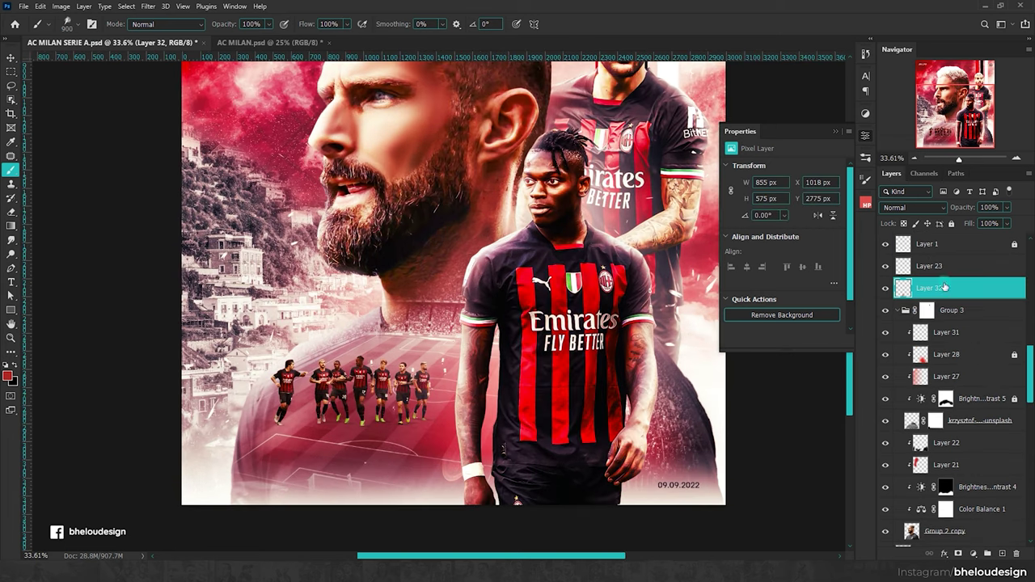
left_click_drag(944, 287, 938, 320)
left_click_drag(405, 494, 431, 361)
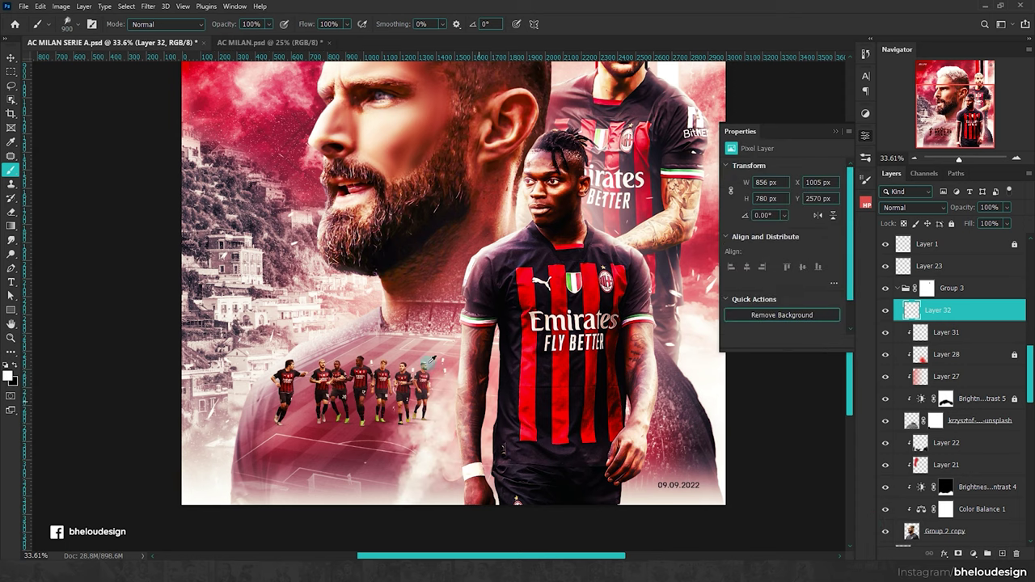
Step: Stretch and skew the haze across the pitch with Free Transform
key("ctrl+t")
scroll(434, 359, "down", 1)
left_click_drag(405, 485, 299, 444)
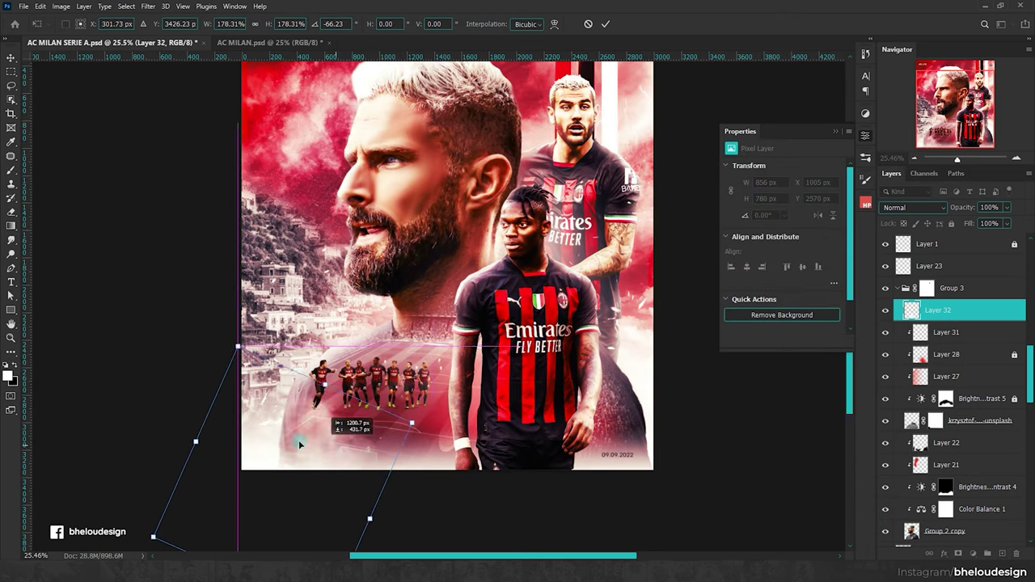
key("Return")
Step: Select the merged Layer 33 and open it in Camera Raw with presets shown
key("b")
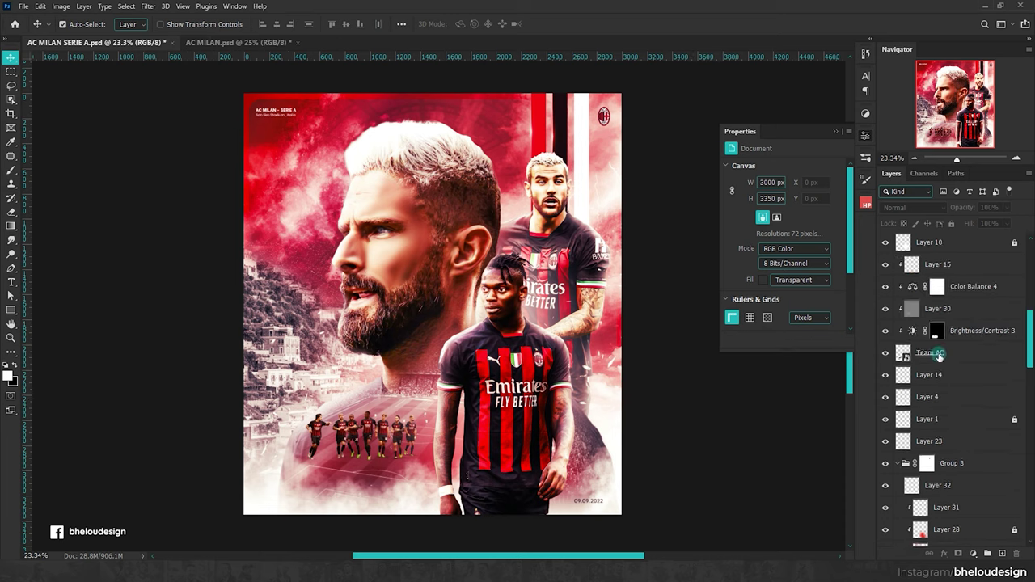
scroll(943, 324, "up", 10)
left_click(950, 245)
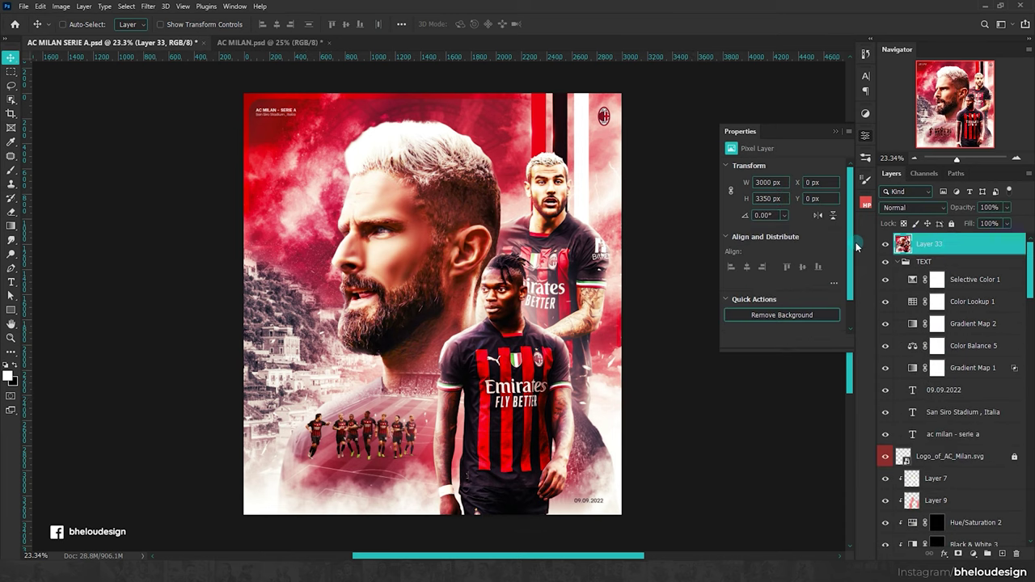
key("ctrl+shift+a")
key("shift+p")
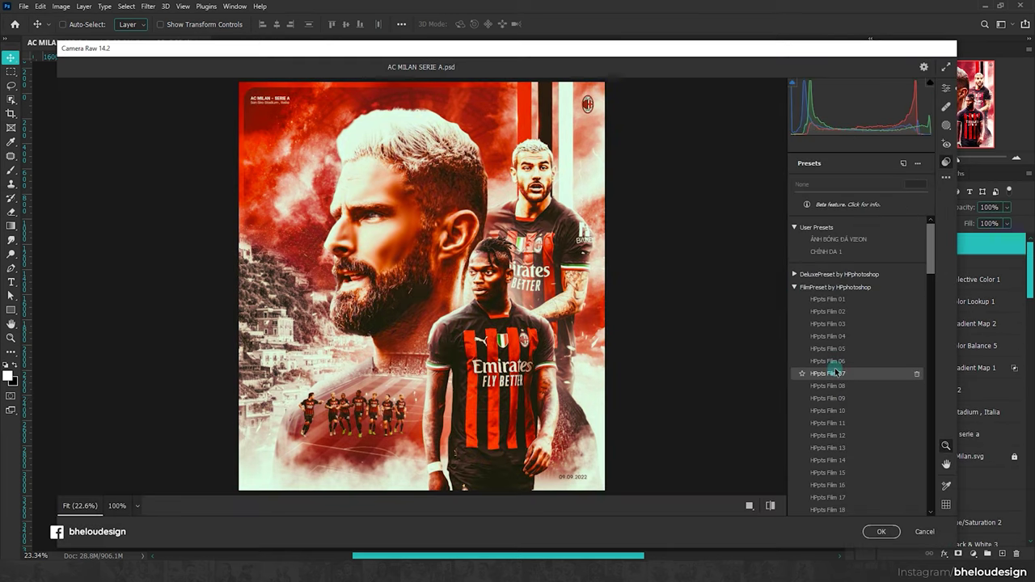
left_click(826, 398)
left_click(771, 506)
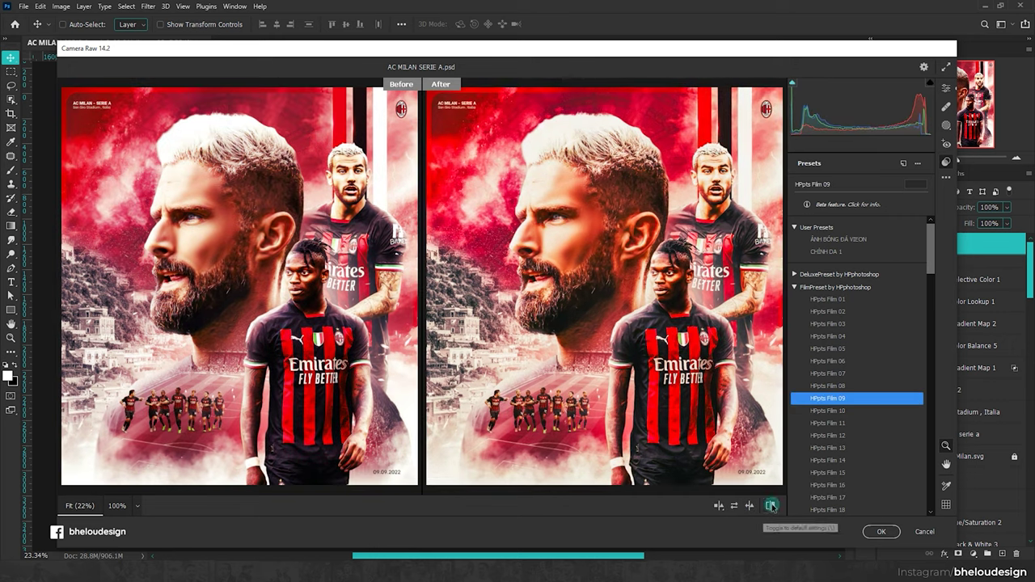
scroll(859, 412, "down", 2)
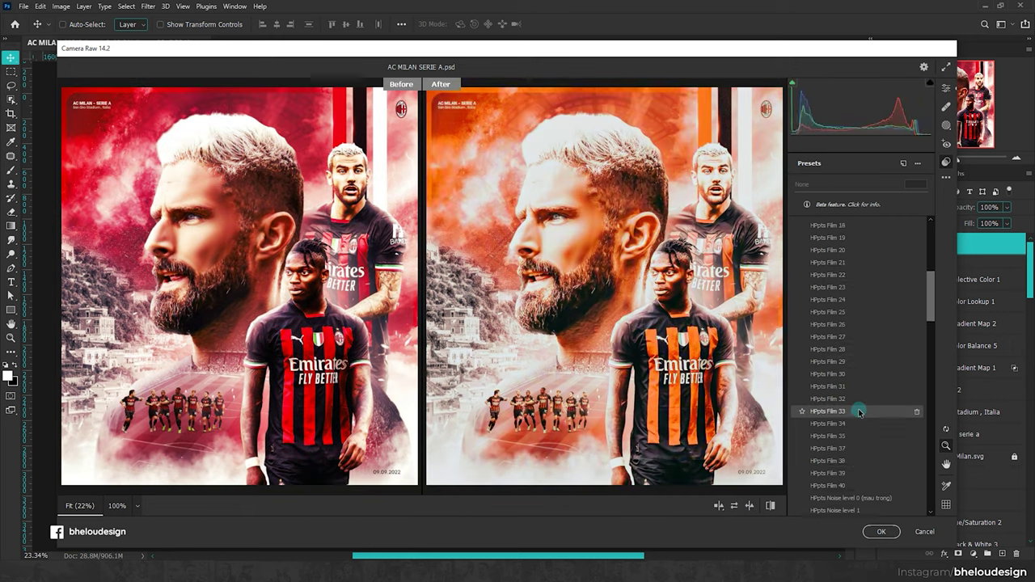
scroll(857, 410, "down", 5)
left_click(770, 507)
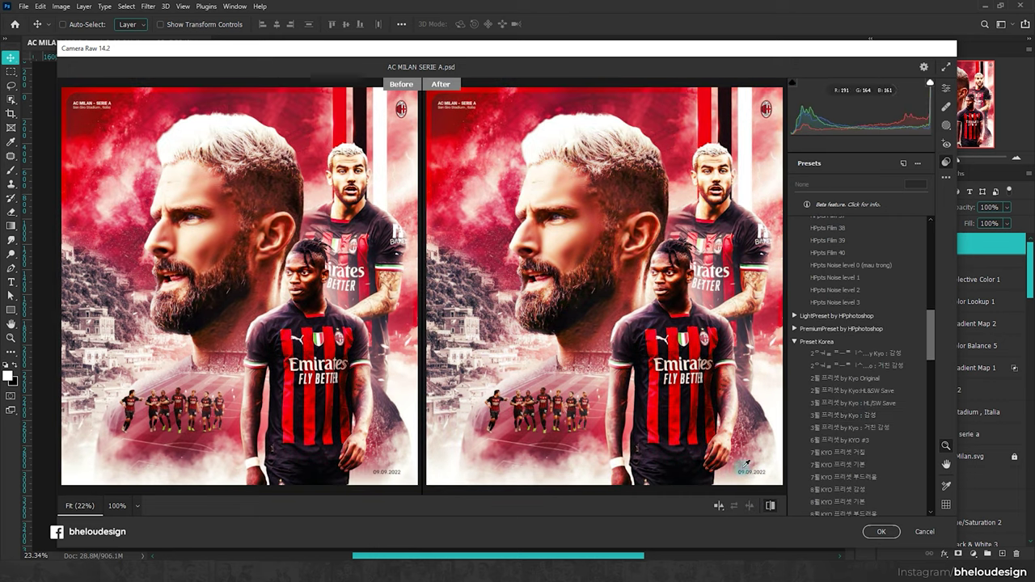
left_click(718, 506)
left_click(718, 507)
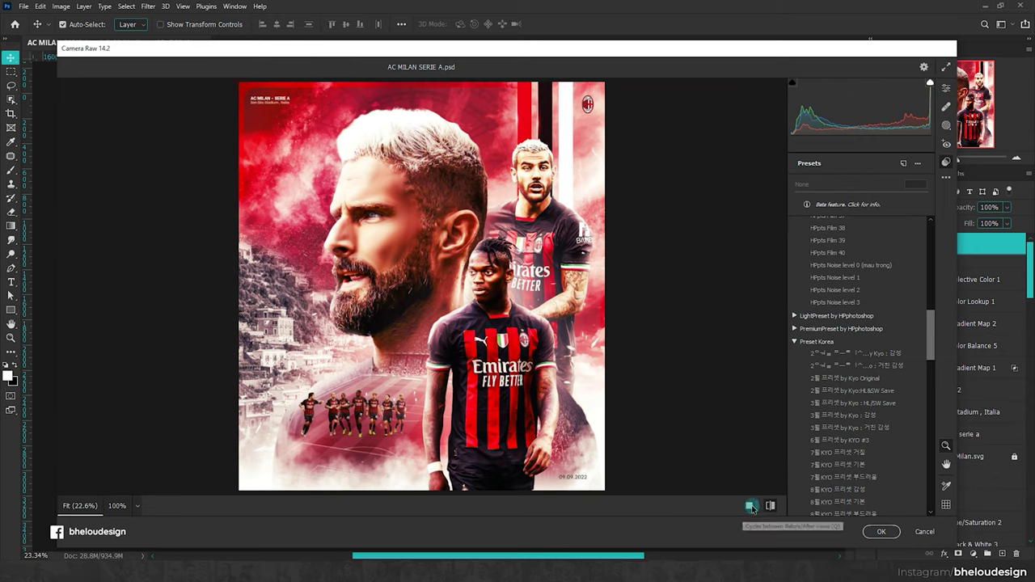
key("e")
left_click(818, 205)
Step: In Basic, raise Clarity to +27 and Highlights to +13, set Vibrance -8, Dehaze +14, adjust Blacks
mouse_move(858, 415)
left_mouse_down()
mouse_move(880, 397)
mouse_move(875, 416)
left_mouse_up()
left_click_drag(857, 459, 862, 474)
mouse_move(857, 372)
left_mouse_down()
mouse_move(886, 372)
mouse_move(844, 372)
mouse_move(872, 356)
mouse_move(841, 373)
mouse_move(871, 340)
left_mouse_up()
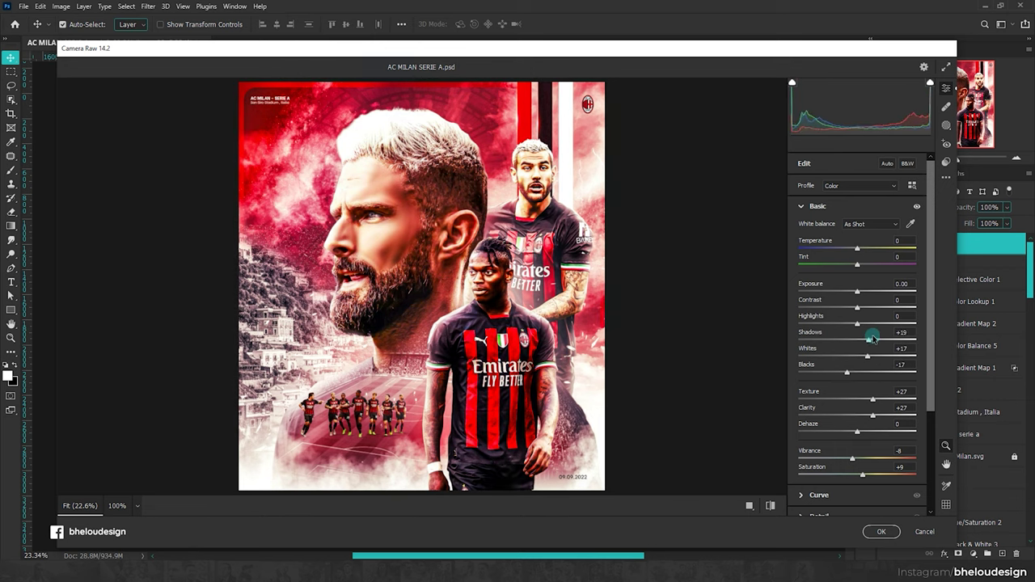
left_click_drag(857, 325, 869, 311)
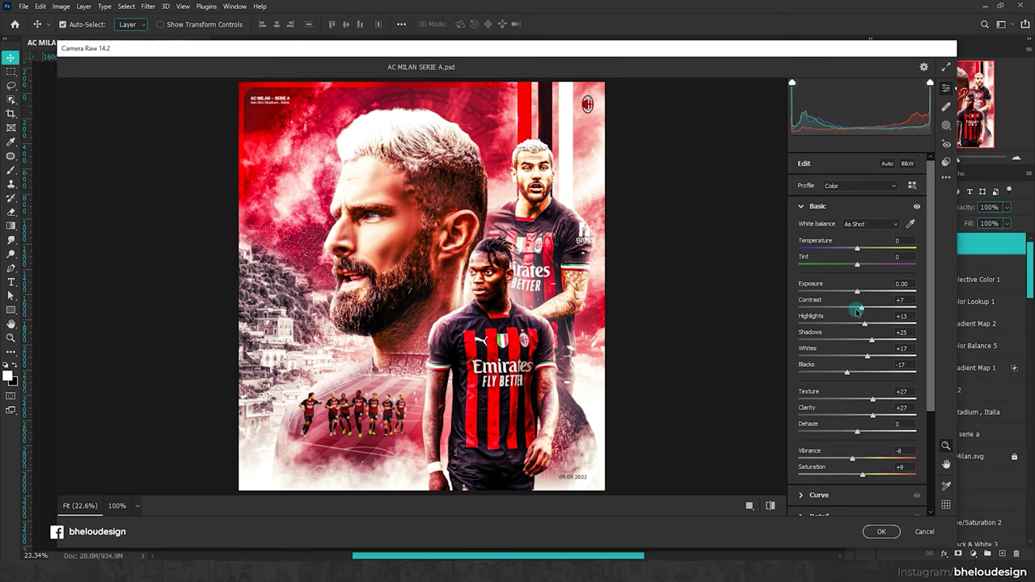
scroll(858, 310, "down", 1)
scroll(858, 340, "down", 3)
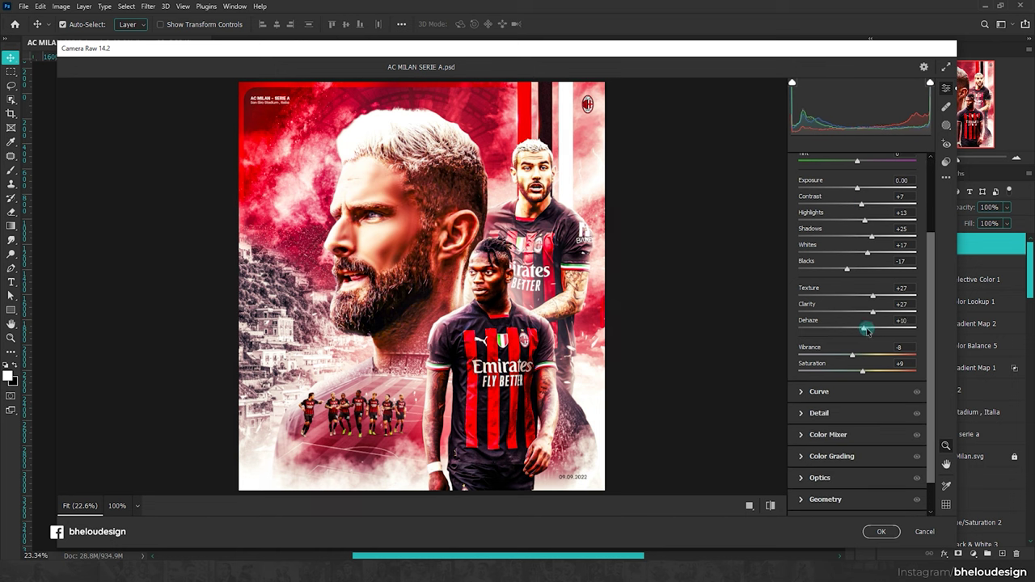
left_click_drag(866, 329, 865, 325)
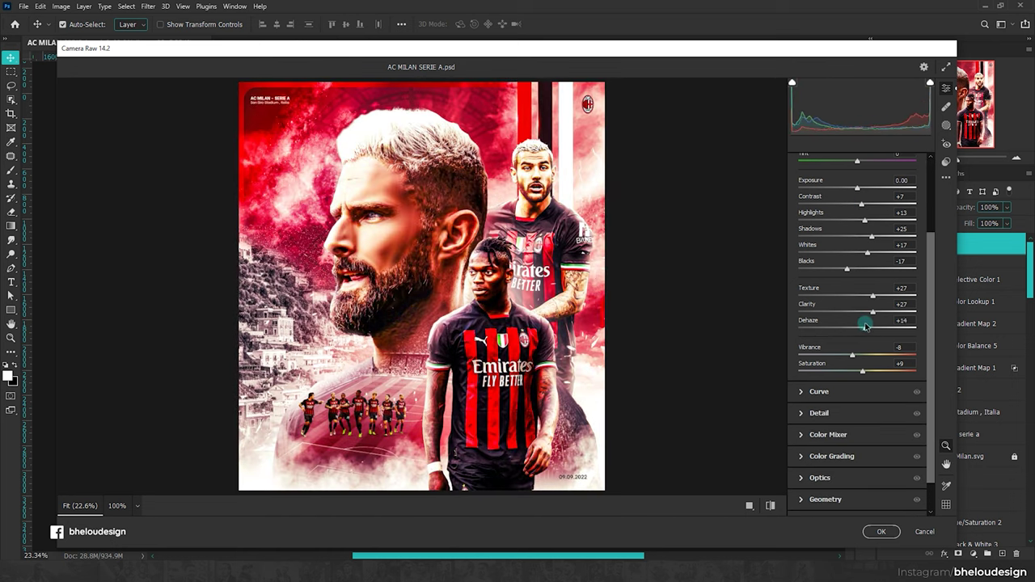
scroll(865, 331, "down", 2)
left_click(803, 501)
Step: Reset Blue Primary hue to 0, set Green Primary hue -5, Red Primary hue +3 and saturation +9
mouse_move(858, 505)
left_mouse_down()
mouse_move(826, 503)
mouse_move(868, 507)
mouse_move(876, 490)
left_mouse_up()
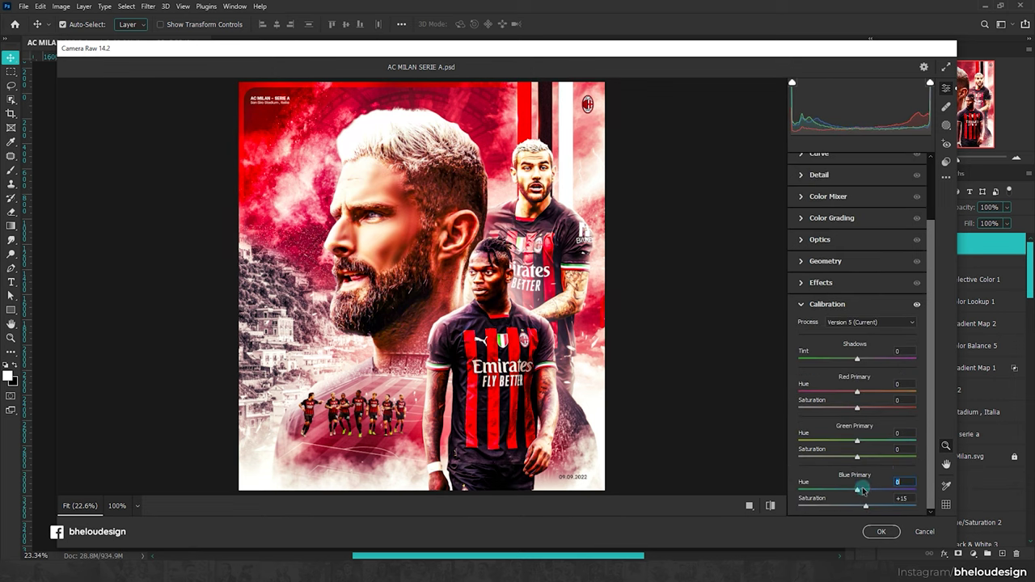
double_click(876, 491)
left_click_drag(857, 456, 851, 442)
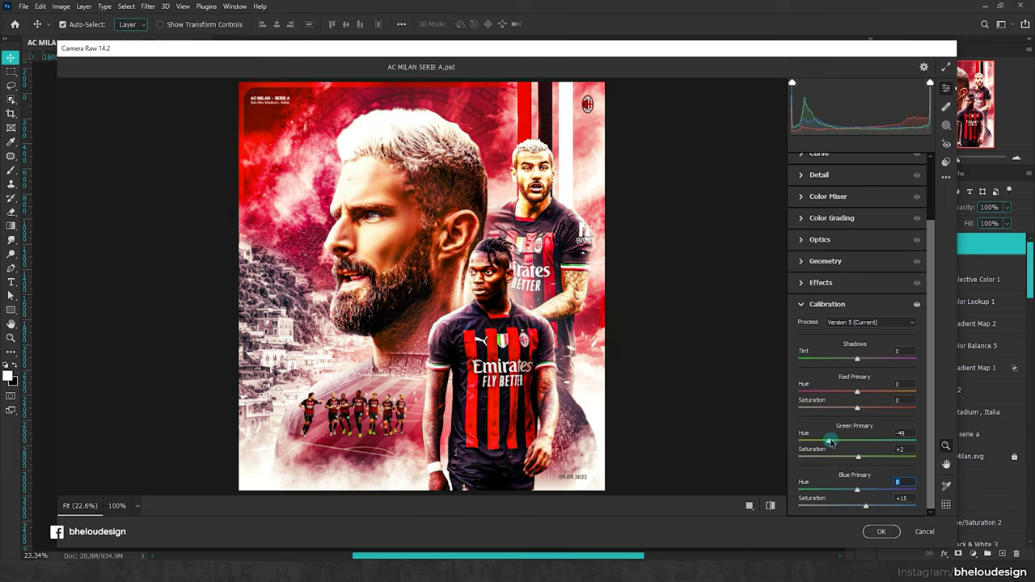
left_click_drag(860, 410, 854, 390)
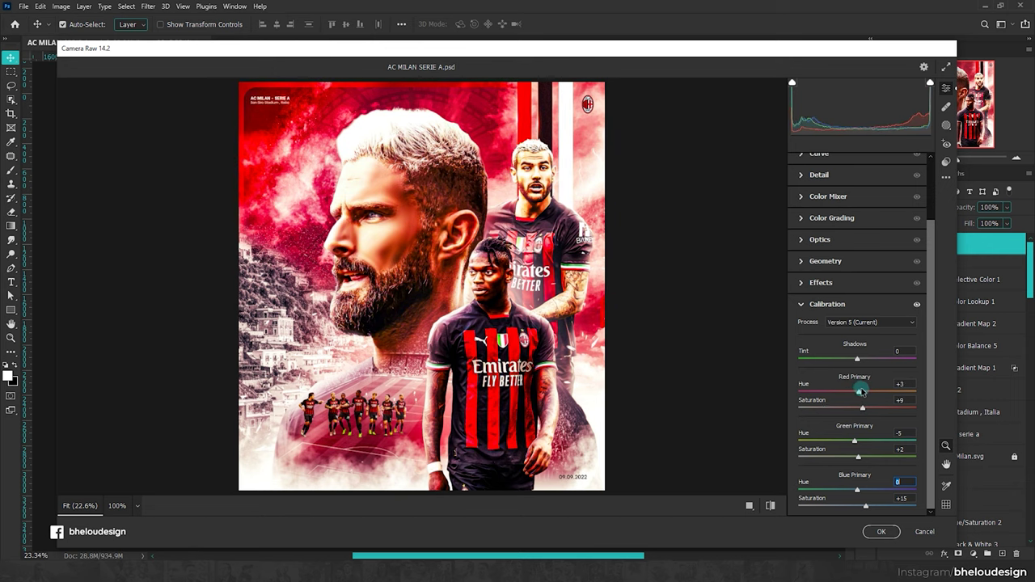
scroll(862, 392, "up", 2)
left_click(821, 357)
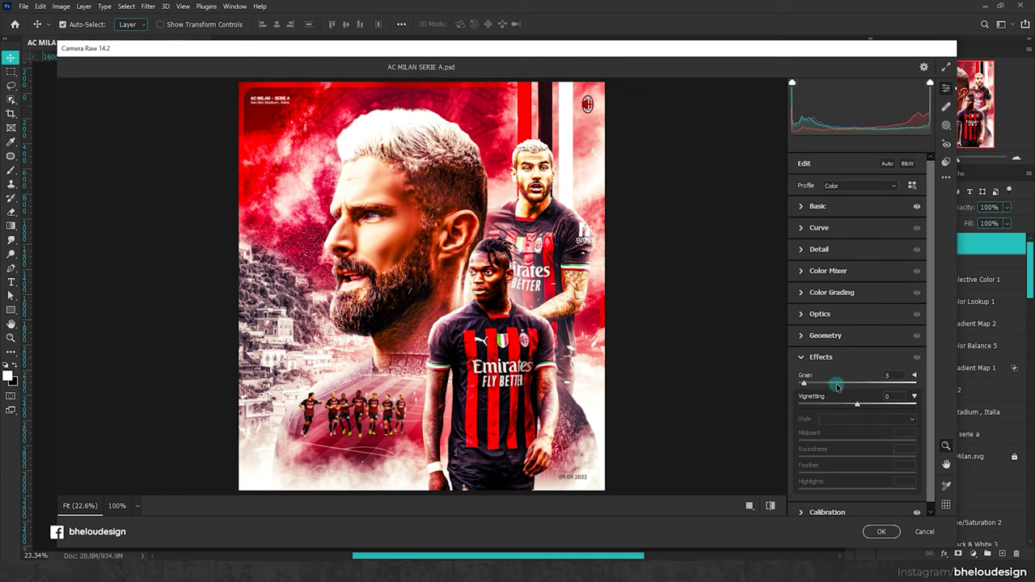
Step: Set the Effects grain amount to 30 and try a vignetting adjustment
left_click_drag(866, 386, 836, 385)
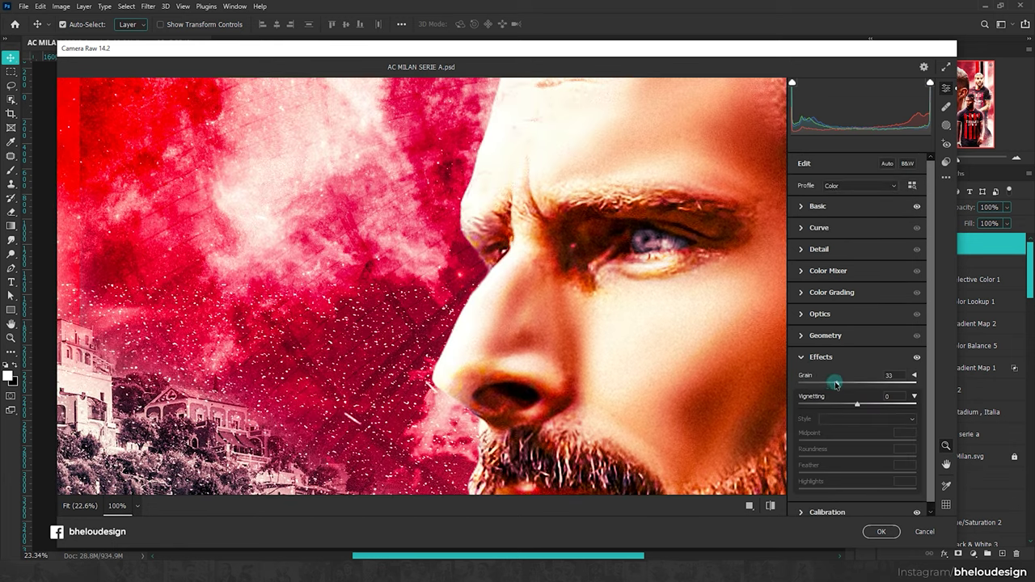
left_click(641, 368)
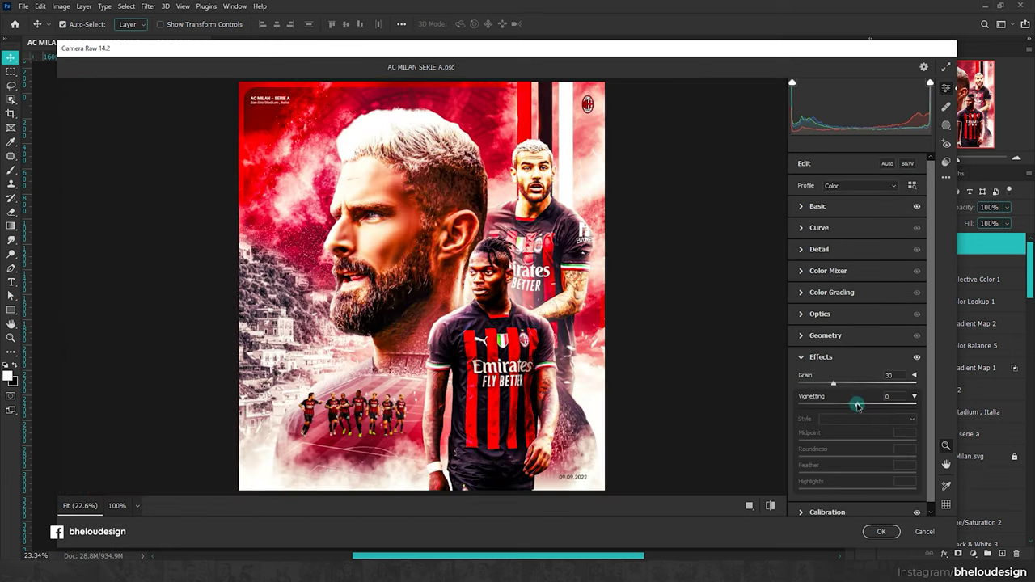
left_click_drag(857, 406, 857, 404)
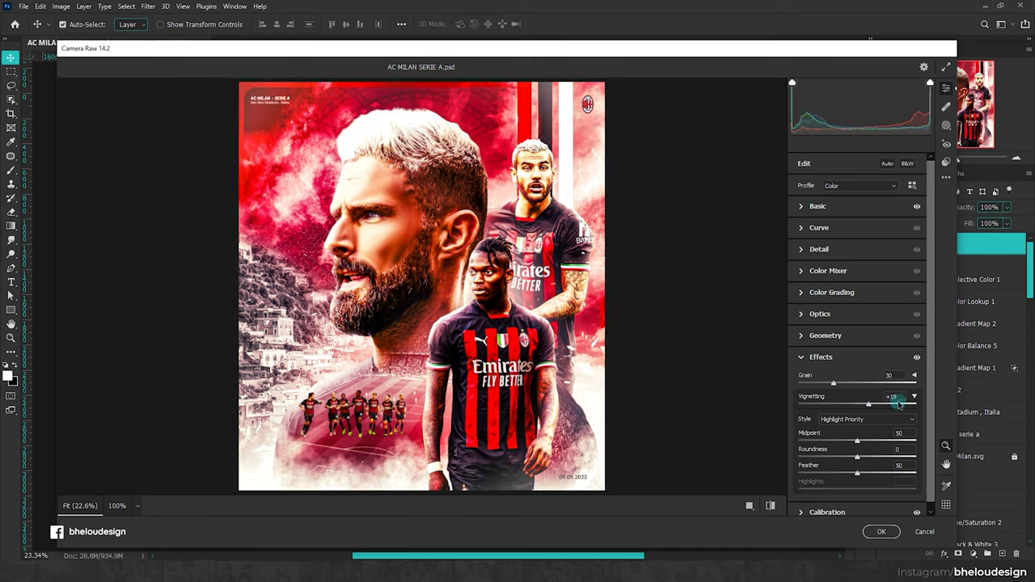
Step: Tint shadows cool blue and midtones orange, then compare before and after side by side
left_click(817, 291)
left_click_drag(822, 374, 820, 377)
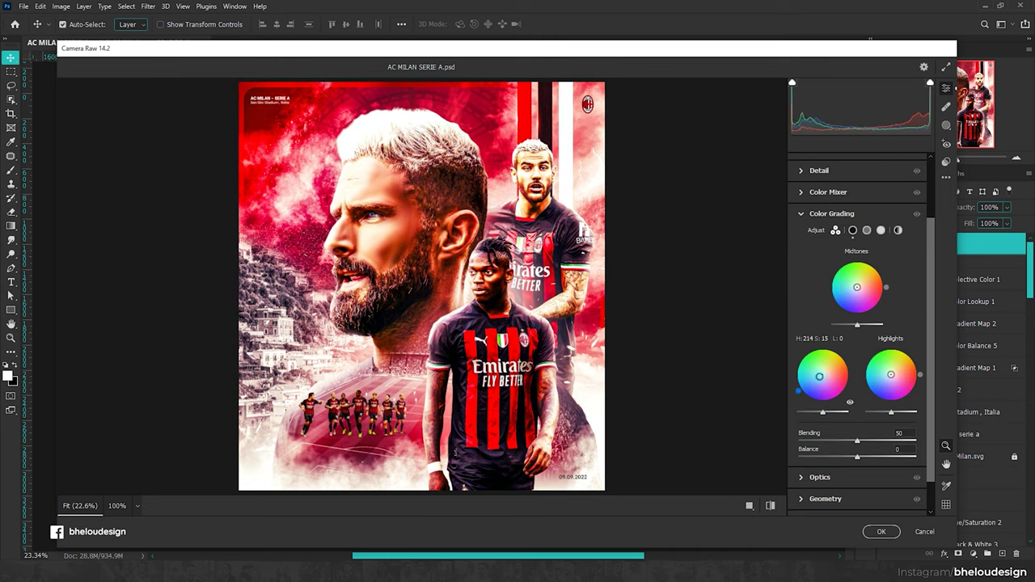
left_click_drag(857, 287, 874, 282)
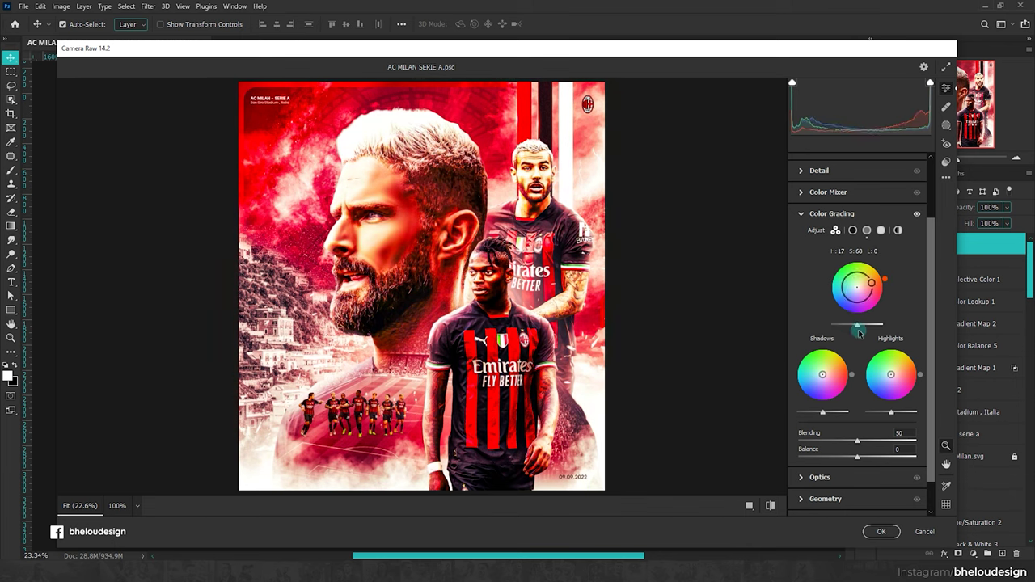
left_click(751, 508)
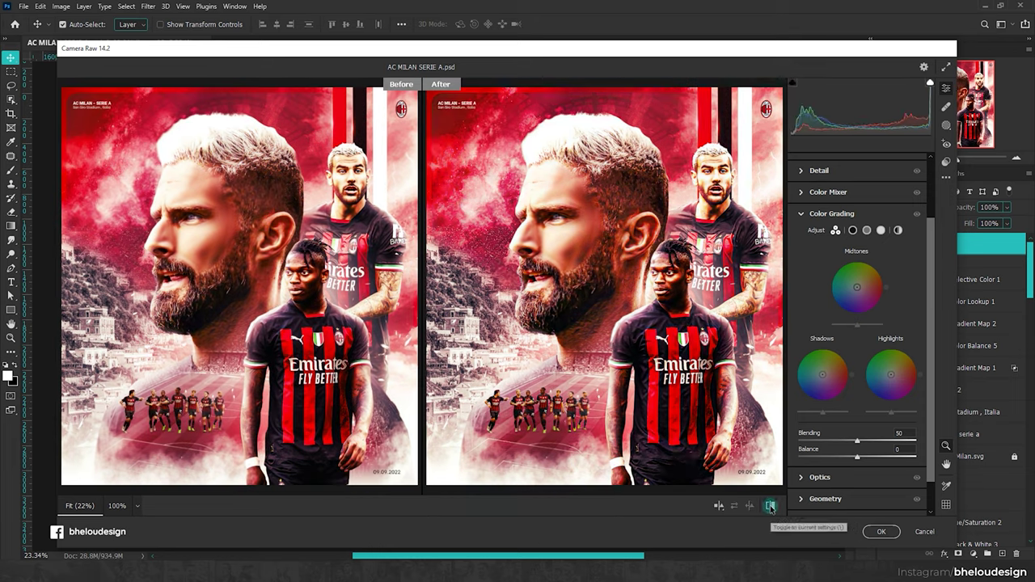
Step: In Color Mixer, brighten reds and oranges, reset Yellows luminance, adjust purples, slightly desaturate reds
left_click(805, 290)
mouse_move(857, 340)
left_mouse_down()
mouse_move(870, 351)
mouse_move(865, 333)
left_mouse_up()
double_click(853, 365)
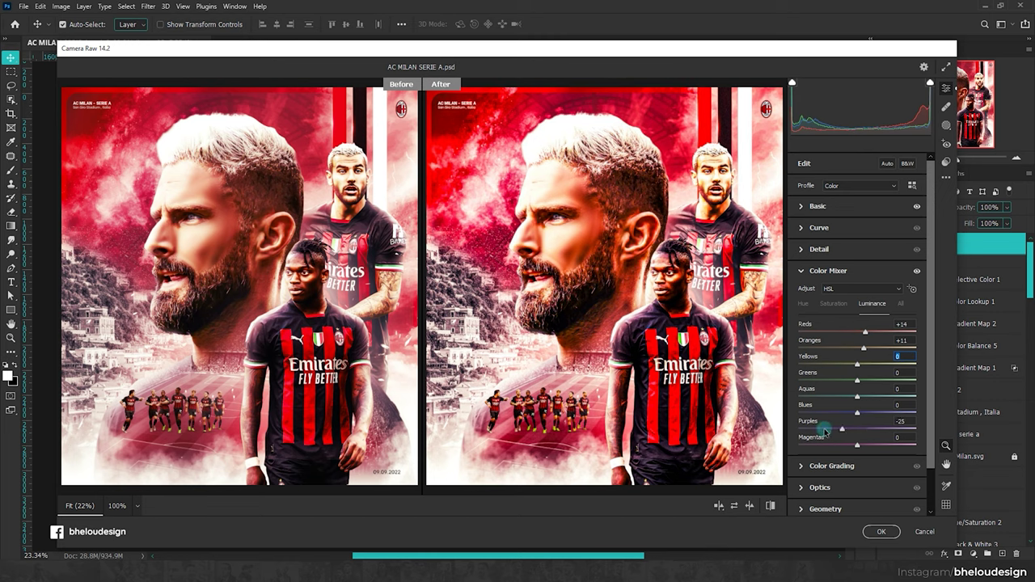
mouse_move(858, 431)
left_mouse_down()
mouse_move(878, 431)
mouse_move(884, 444)
left_mouse_up()
left_click_drag(859, 334, 853, 334)
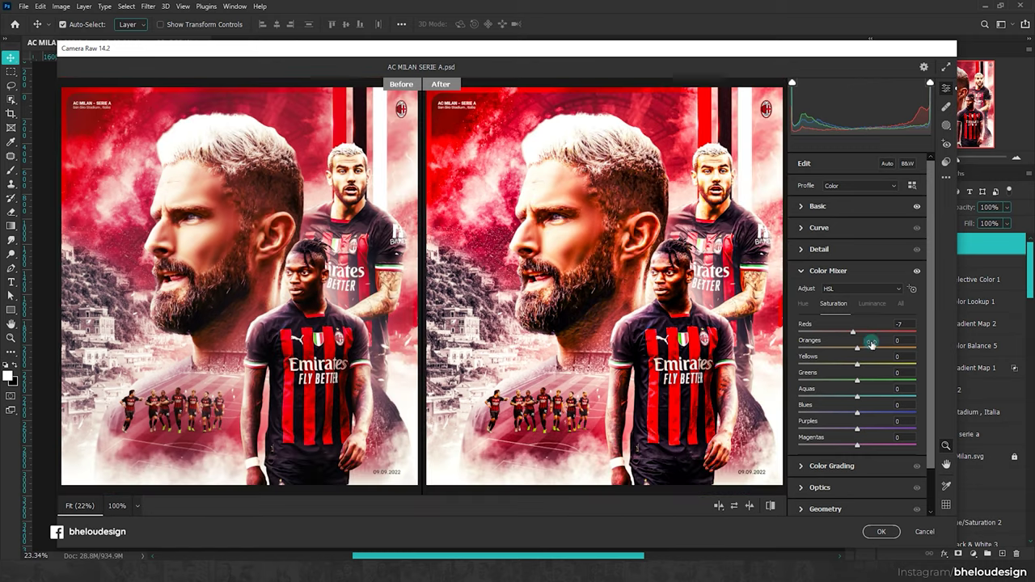
Step: Shift hues to Reds +3, Oranges -6 and Yellows +11, leaving Magentas at 0
left_click(803, 303)
left_click_drag(857, 347, 859, 332)
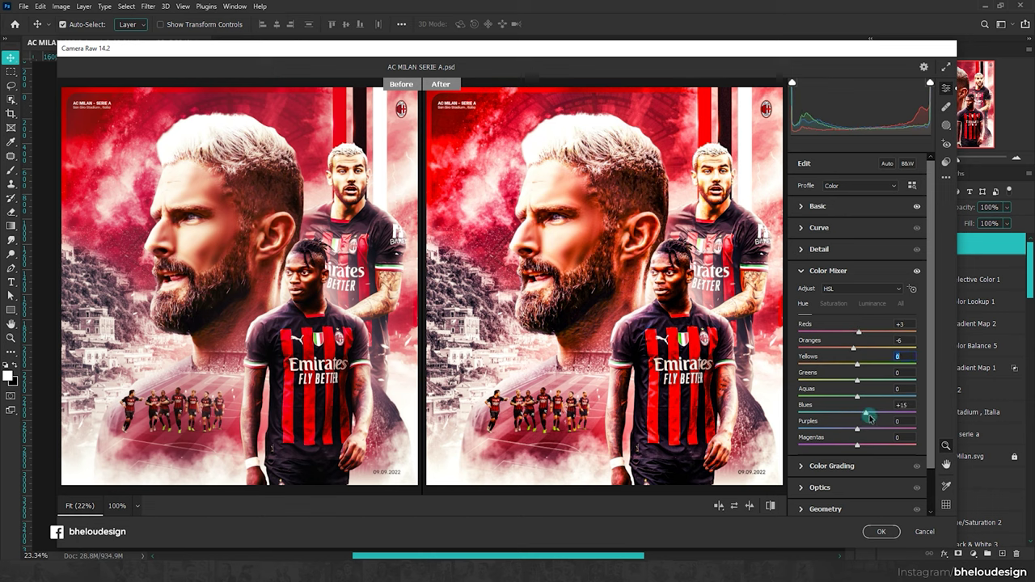
left_click_drag(858, 444, 880, 448)
double_click(889, 442)
left_click_drag(857, 363, 891, 367)
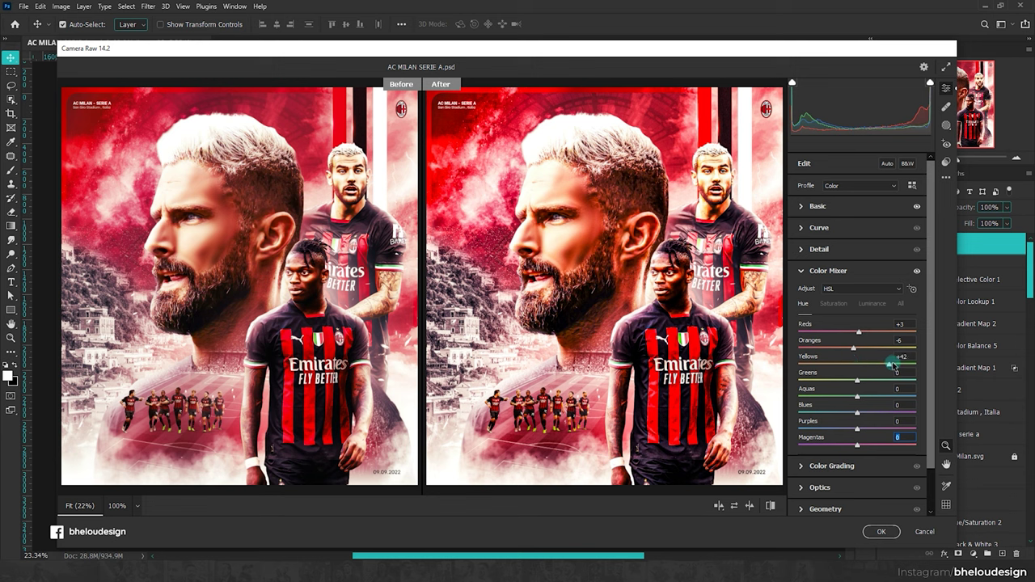
mouse_move(891, 367)
left_mouse_down()
mouse_move(809, 366)
mouse_move(866, 366)
left_mouse_up()
Step: Set Detail sharpening to 115 with Radius 0.5
left_click(809, 270)
left_click(809, 249)
mouse_move(828, 306)
left_mouse_down()
mouse_move(838, 304)
mouse_move(799, 305)
mouse_move(930, 292)
left_mouse_up()
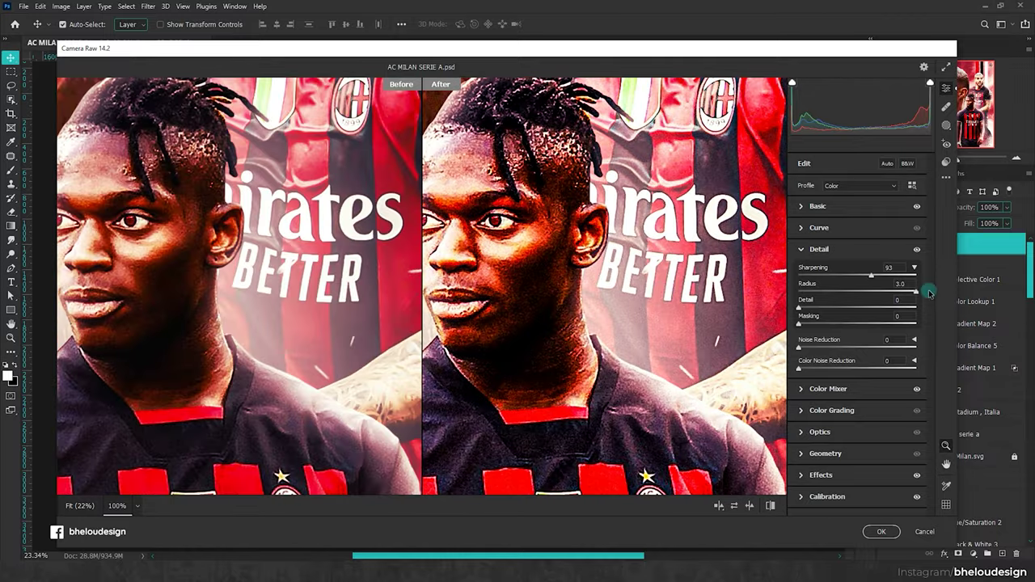
mouse_move(867, 284)
left_mouse_down()
mouse_move(828, 278)
mouse_move(893, 277)
mouse_move(862, 278)
left_mouse_up()
Step: Reshape the blue tone curve with a raised shadow point and a slightly lowered upper point
left_click(819, 249)
left_click(819, 227)
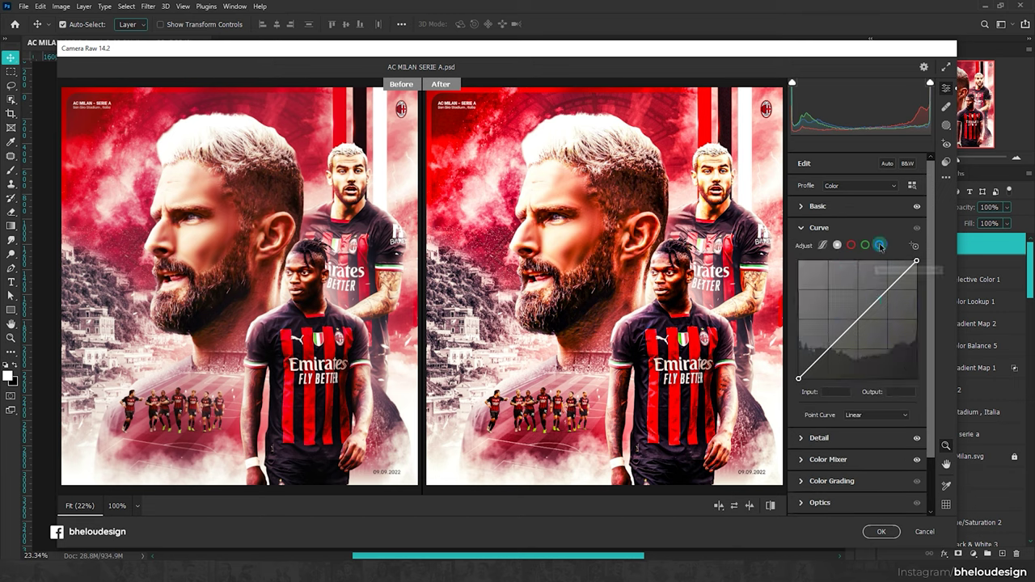
left_click(882, 292)
left_click_drag(883, 291, 881, 289)
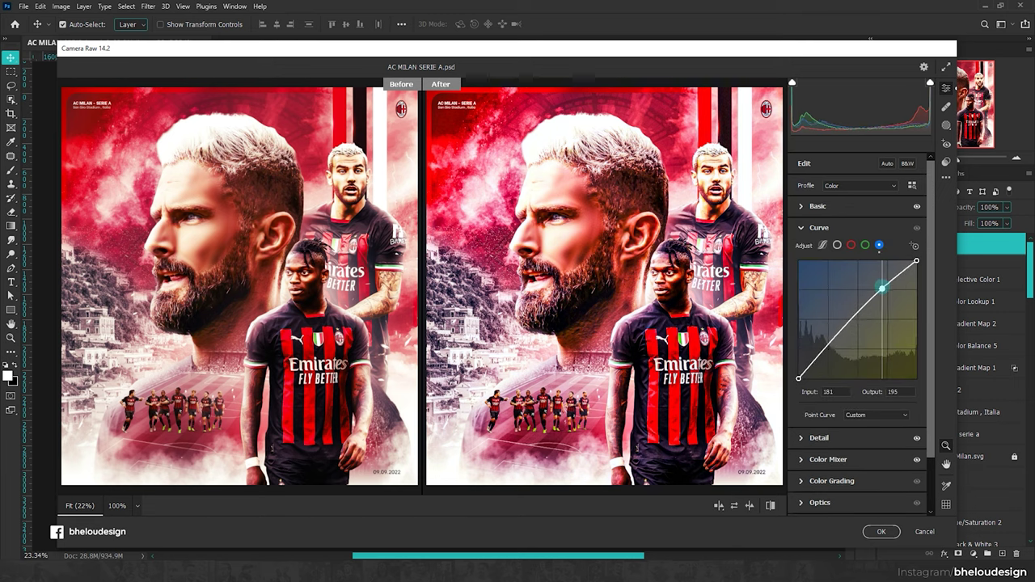
left_click_drag(831, 344, 830, 337)
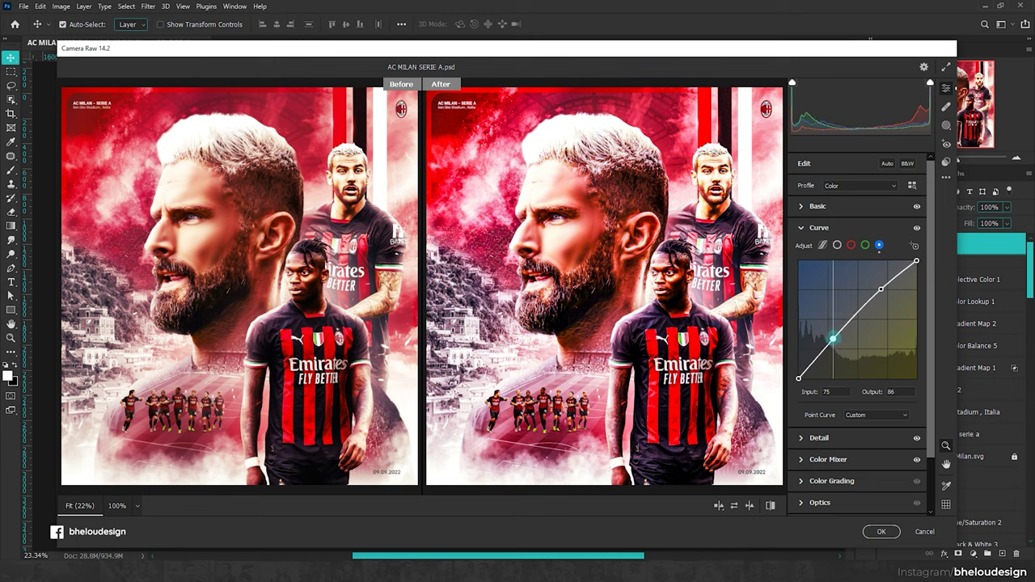
left_click_drag(830, 337, 836, 343)
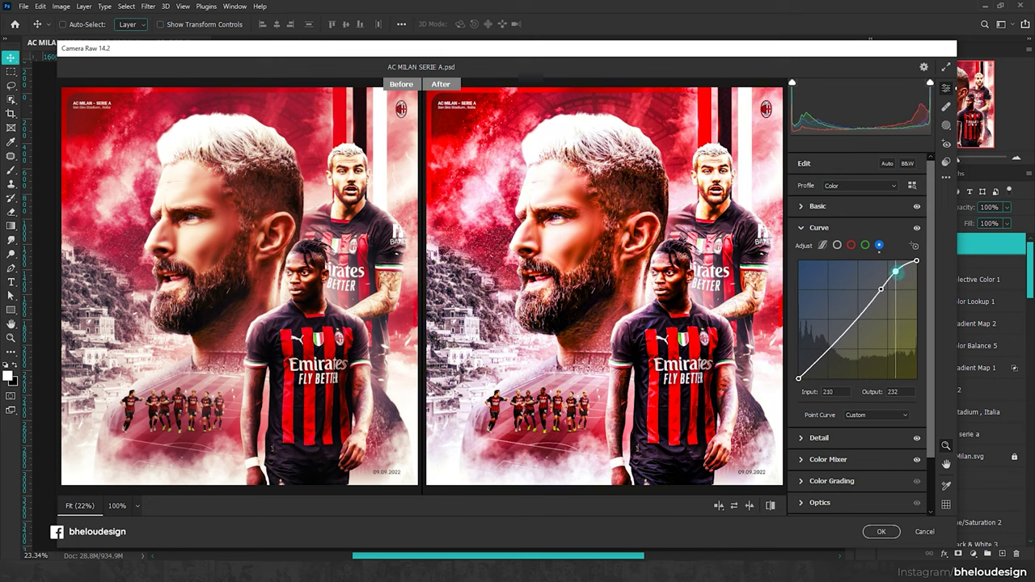
left_click_drag(894, 271, 898, 276)
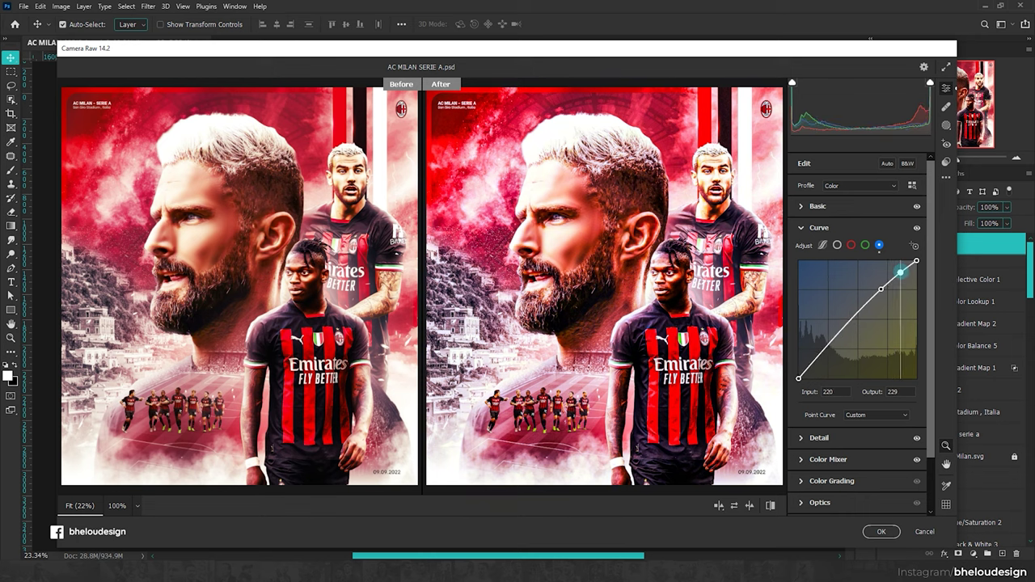
key("Delete")
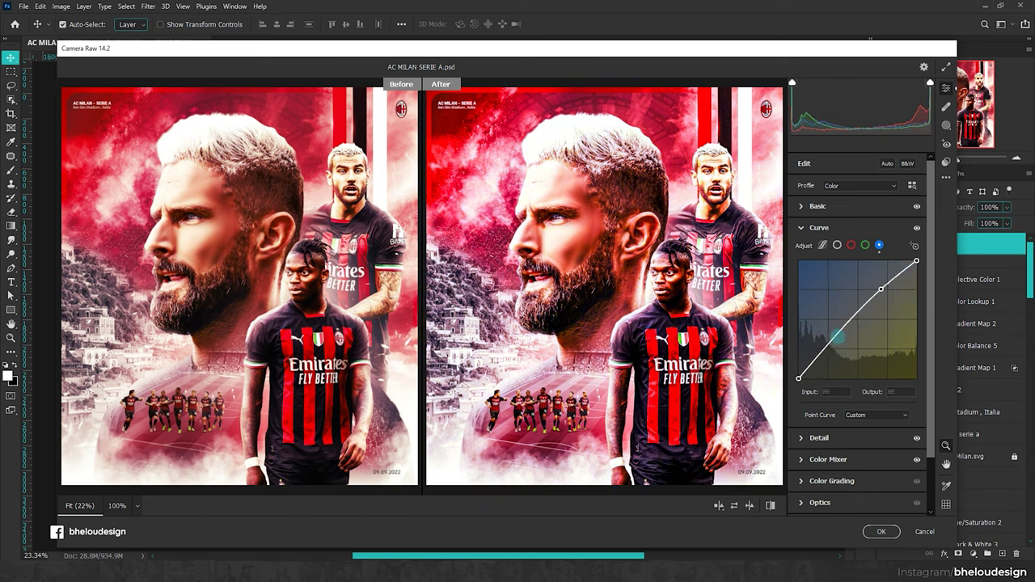
left_click_drag(840, 345, 840, 334)
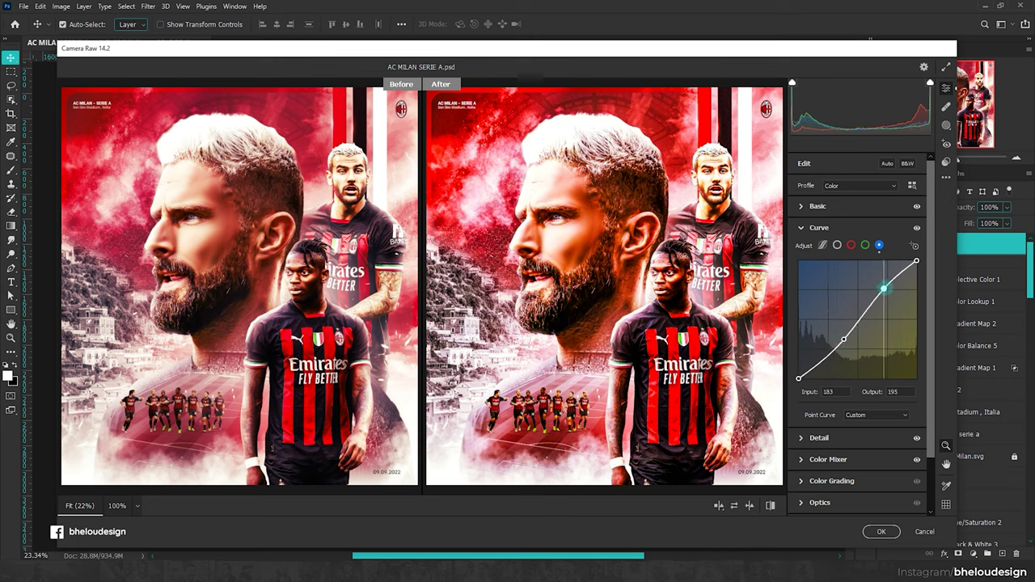
left_click_drag(882, 285, 878, 294)
Step: Add points on the green curve and shift Tint toward green to -4
left_click(864, 245)
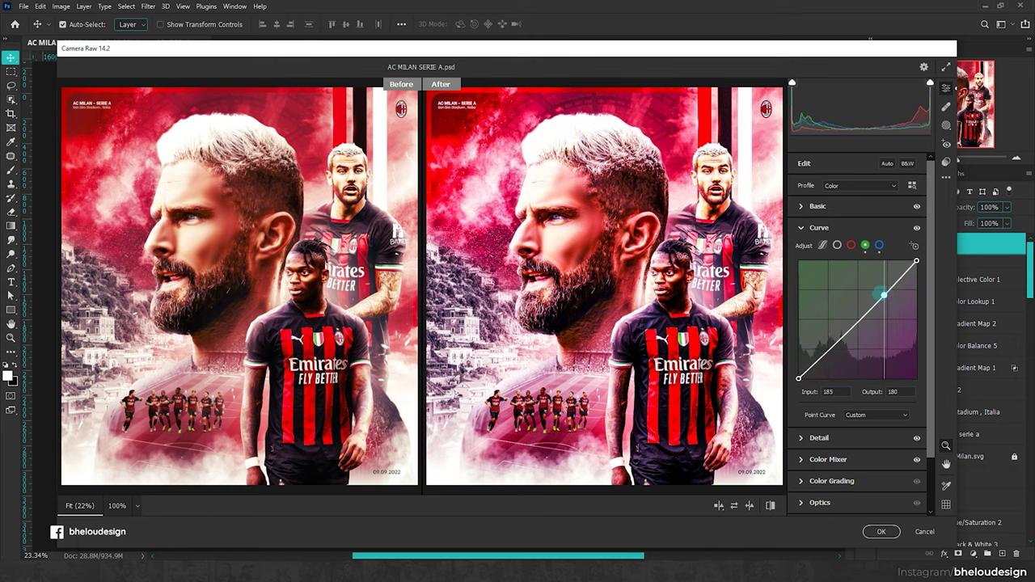
left_click(825, 349)
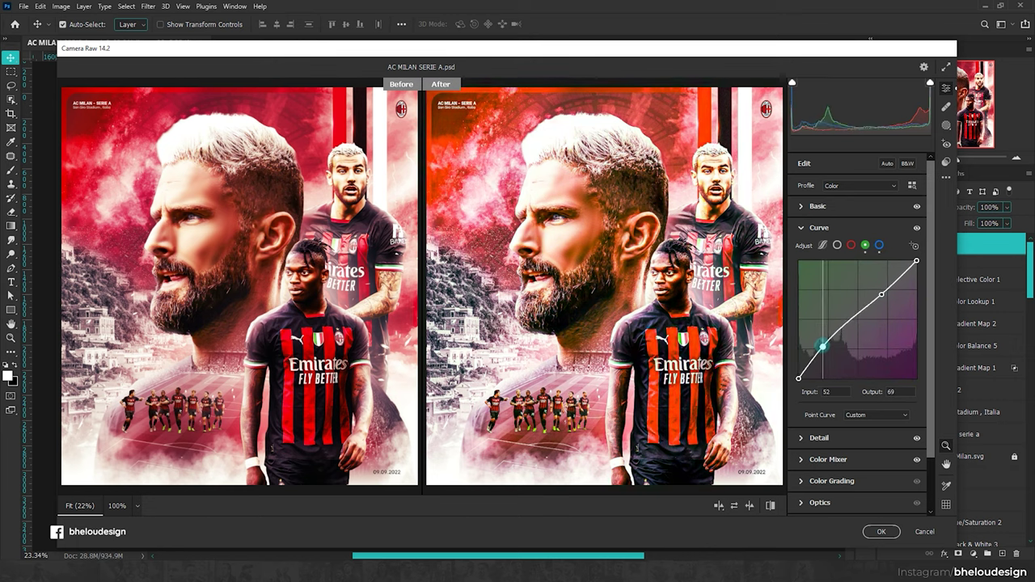
left_click(818, 206)
mouse_move(857, 266)
left_mouse_down()
mouse_move(839, 266)
mouse_move(854, 266)
mouse_move(858, 249)
left_mouse_up()
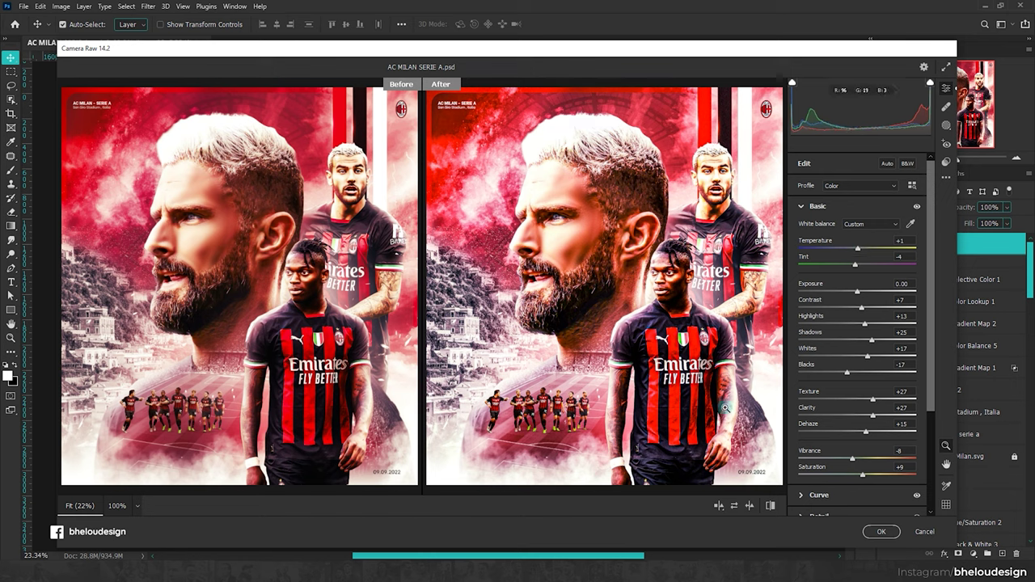
Step: Set Exposure to +0.10 and Vibrance to -3
mouse_move(858, 292)
left_mouse_down()
mouse_move(809, 307)
mouse_move(889, 304)
mouse_move(843, 305)
mouse_move(853, 310)
left_mouse_up()
scroll(856, 324, "down", 1)
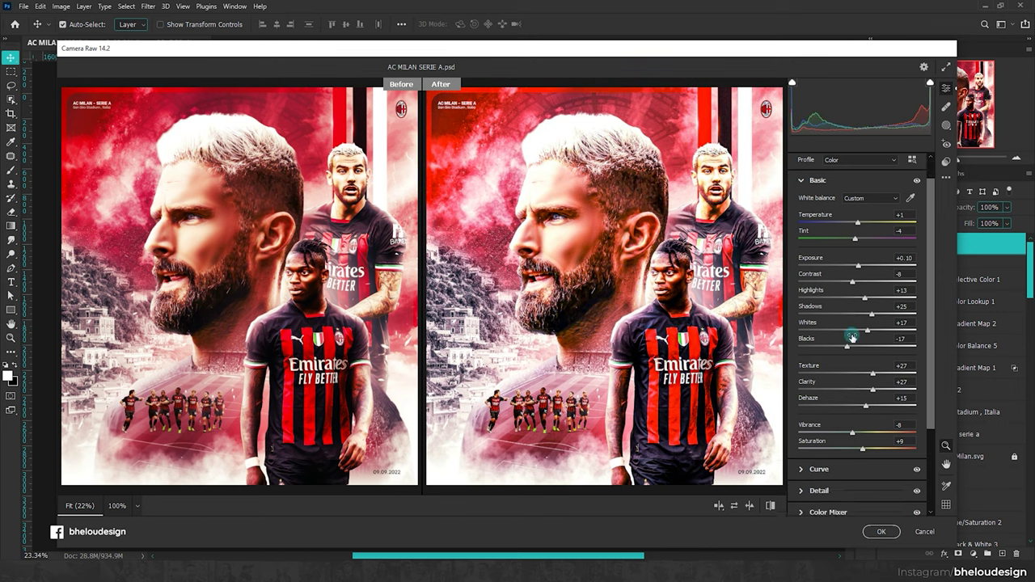
scroll(863, 364, "down", 2)
left_click_drag(854, 381, 859, 383)
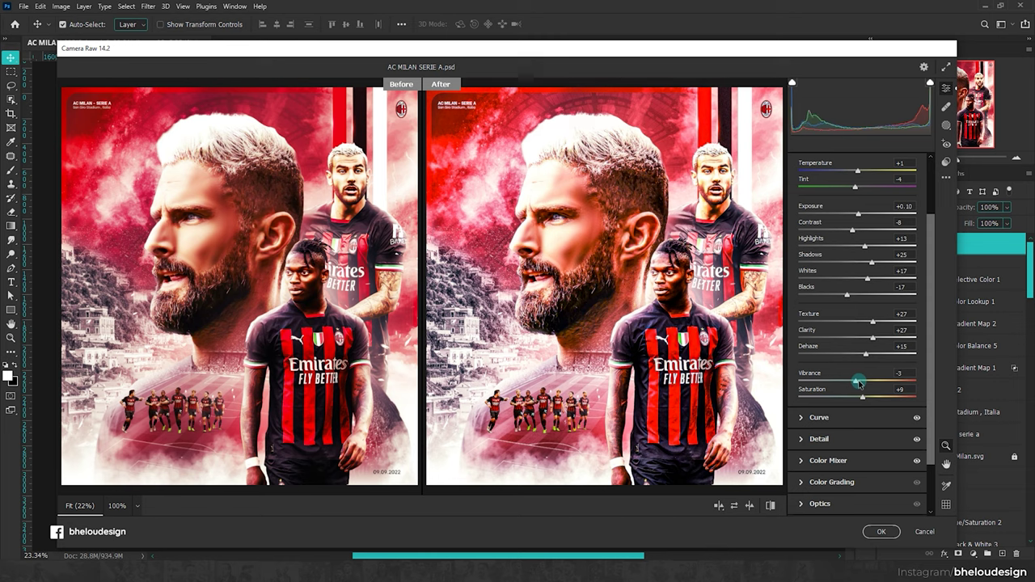
Step: Raise Green Primary saturation to +10 and Red Primary to +8, then apply the grade
scroll(849, 405, "down", 5)
scroll(852, 437, "down", 5)
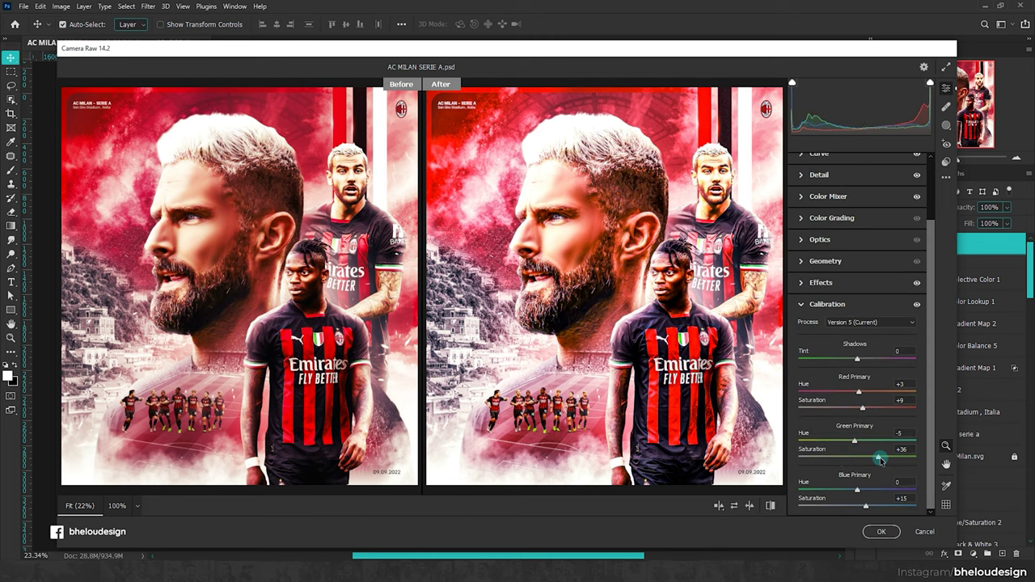
mouse_move(853, 457)
left_mouse_down()
mouse_move(879, 455)
mouse_move(859, 443)
left_mouse_up()
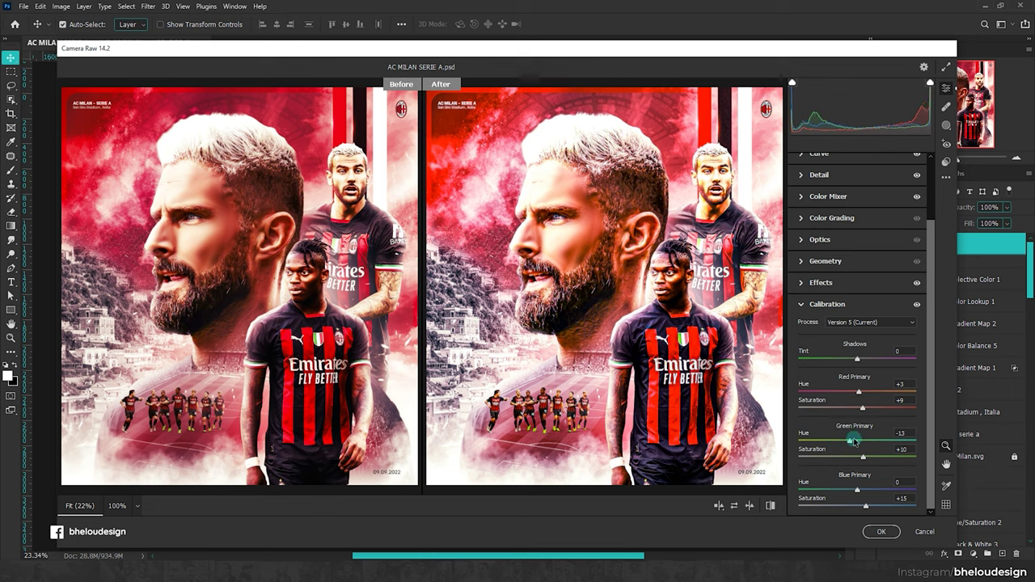
mouse_move(860, 406)
left_mouse_down()
mouse_move(867, 411)
mouse_move(861, 393)
left_mouse_up()
left_click(885, 532)
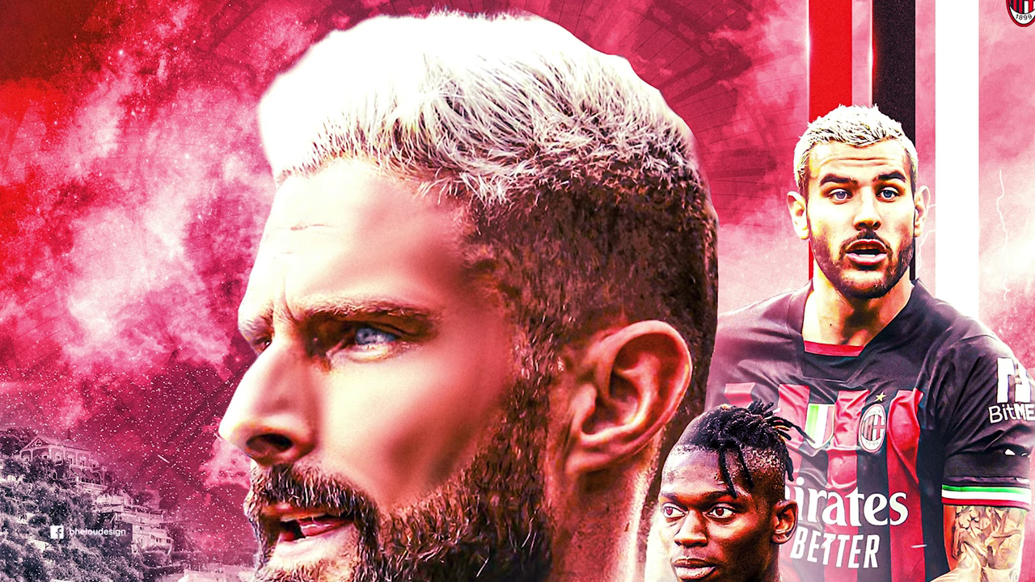